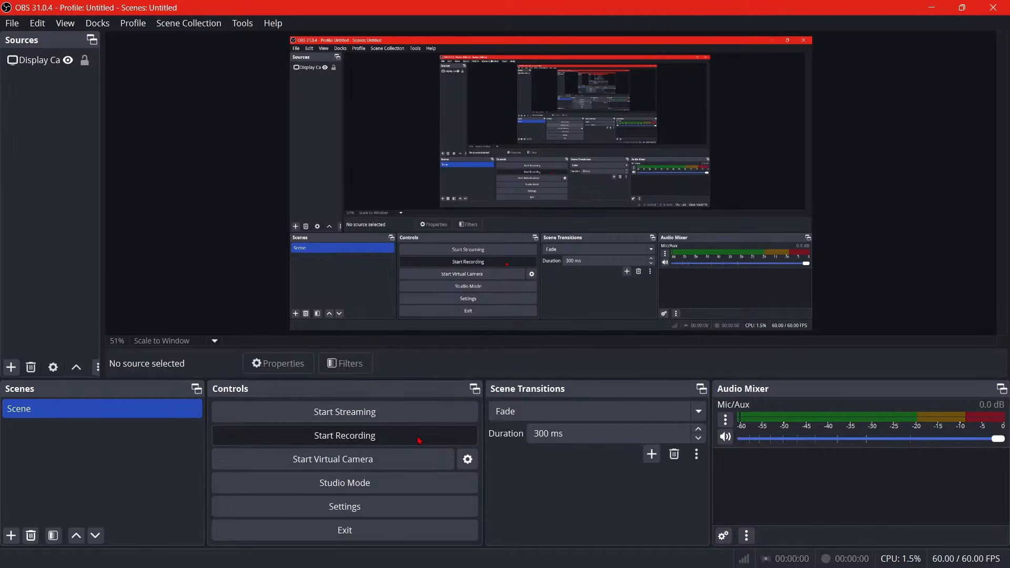
# Start the OBS recording and minimize OBS so Notes.txt in VS Code is visible.
pyautogui.click(420, 441)
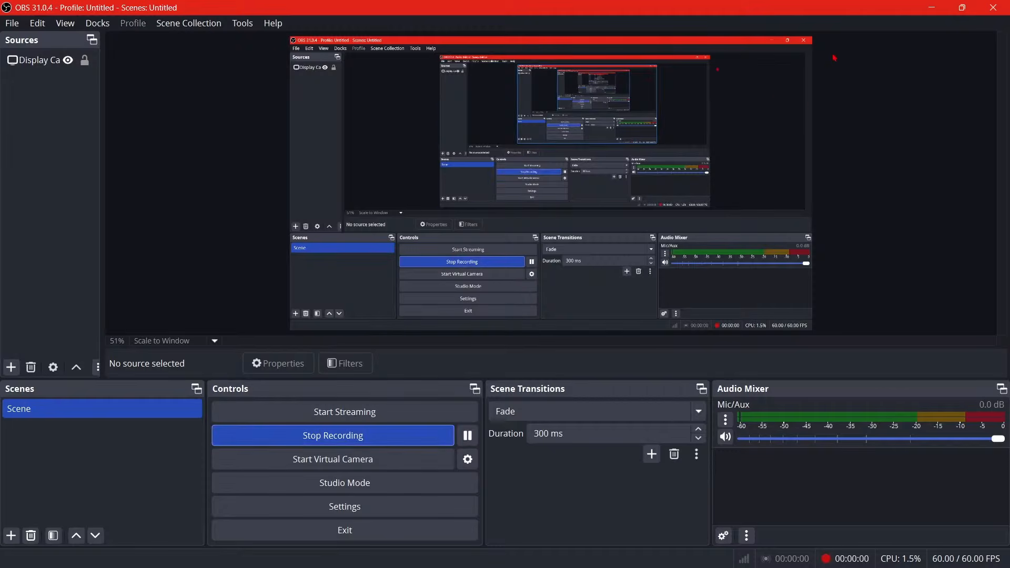
pyautogui.click(932, 7)
pyautogui.scroll(7, 341, 242)
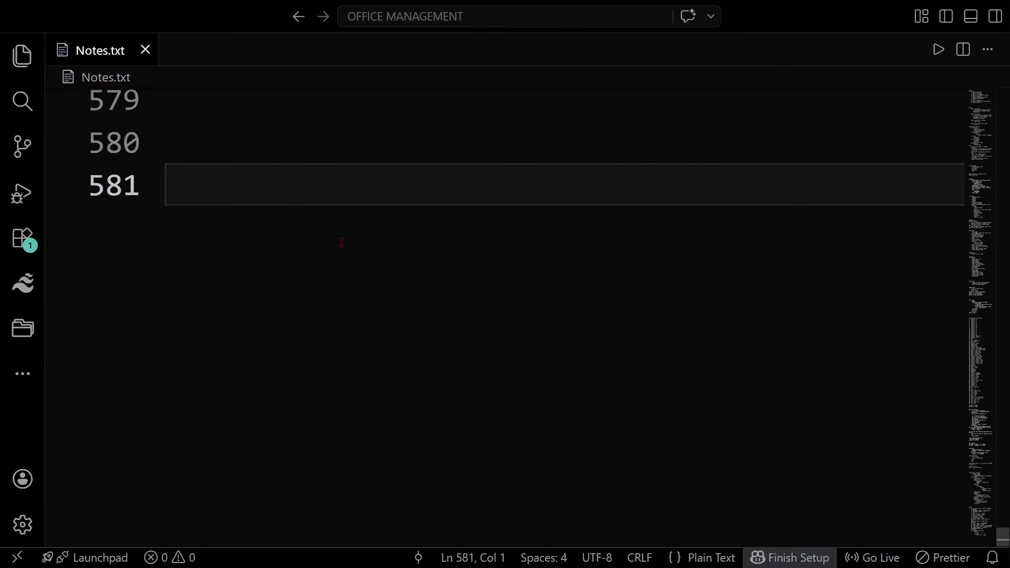
# Type outline items 1 'What is ms excel' and 2 'ms excel is used for'.
pyautogui.write('. What is ms exc')
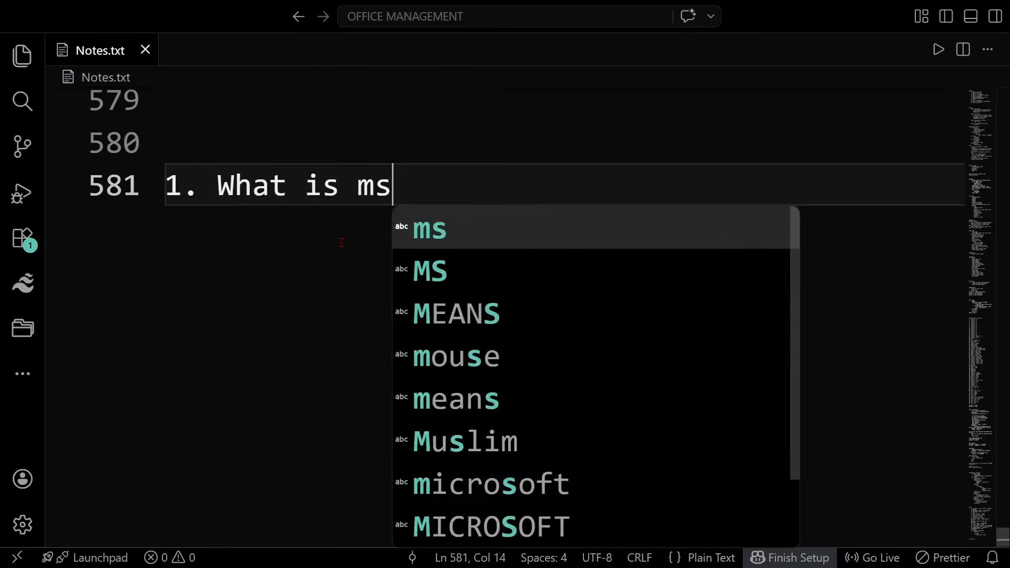
pyautogui.press('Return')
pyautogui.press('Return')
pyautogui.write('2. w')
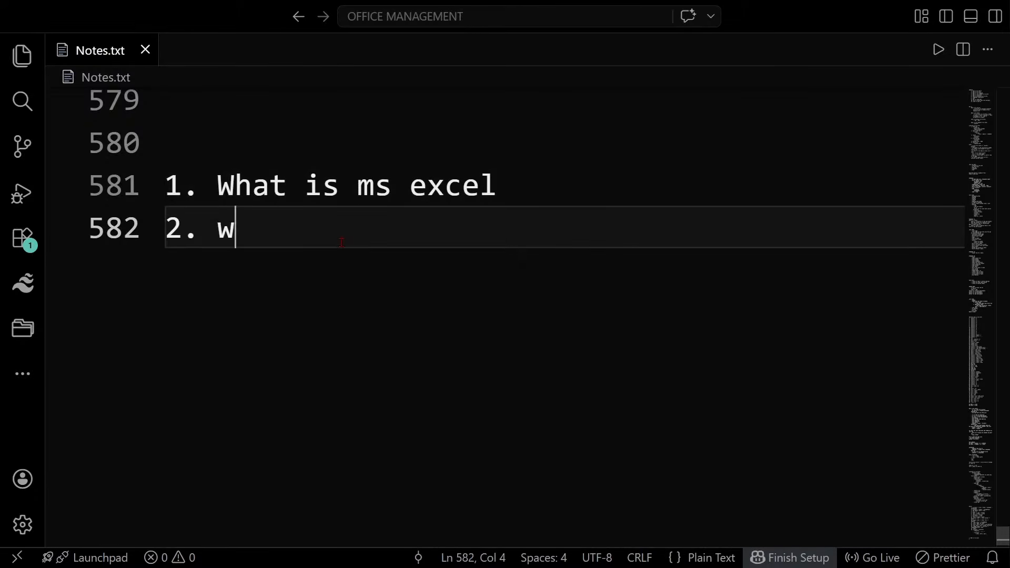
pyautogui.press('BackSpace')
pyautogui.write('ms excel ')
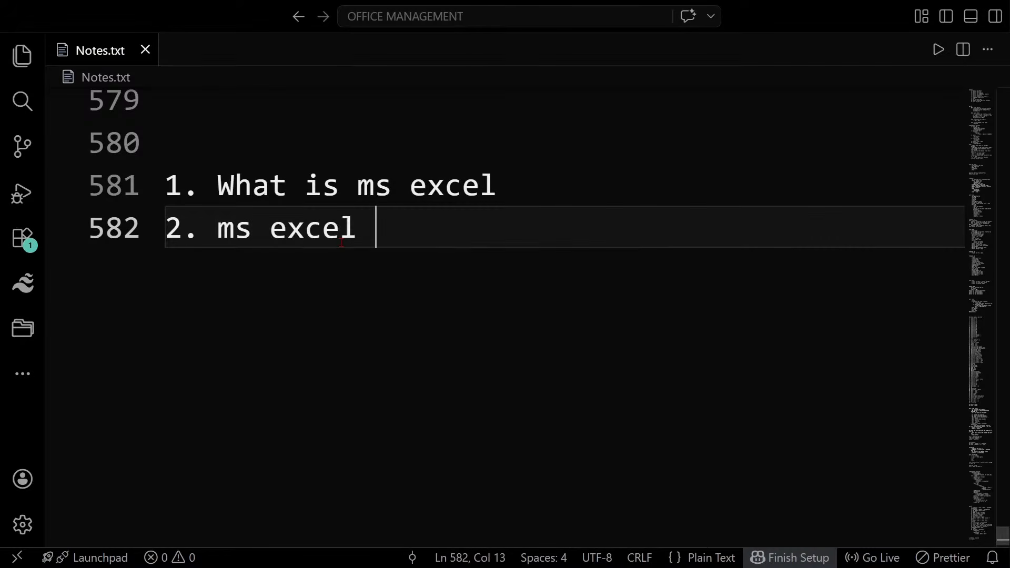
pyautogui.write('is sued')
pyautogui.press('BackSpace')
pyautogui.press('BackSpace')
pyautogui.press('BackSpace')
pyautogui.press('BackSpace')
pyautogui.write('used for')
pyautogui.press('Return')
# Add items 3–6: welcome screen, interface, extension and run command.
pyautogui.write('3. welcoe sc')
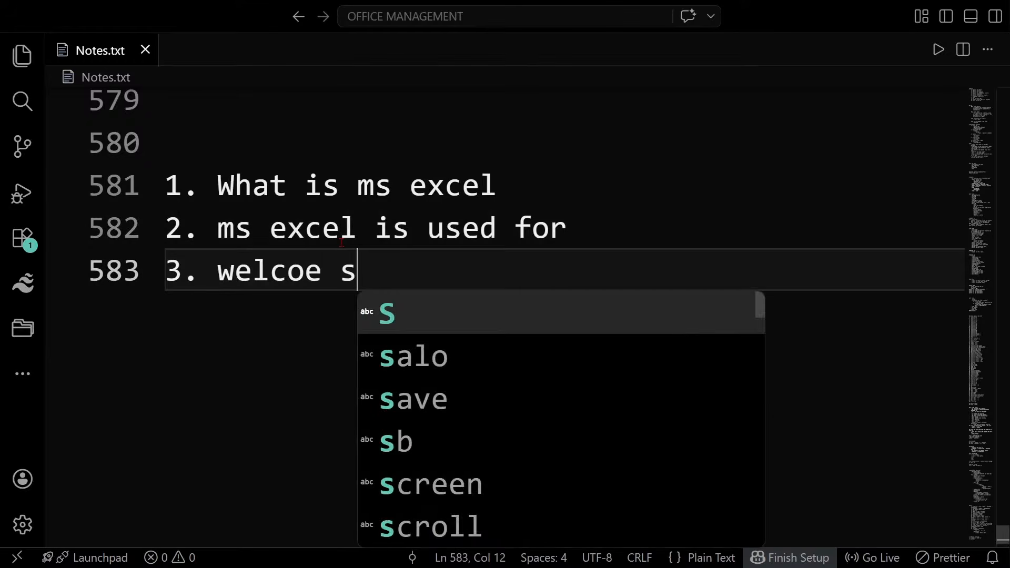
pyautogui.press('BackSpace')
pyautogui.press('BackSpace')
pyautogui.press('BackSpace')
pyautogui.press('BackSpace')
pyautogui.write('me scr')
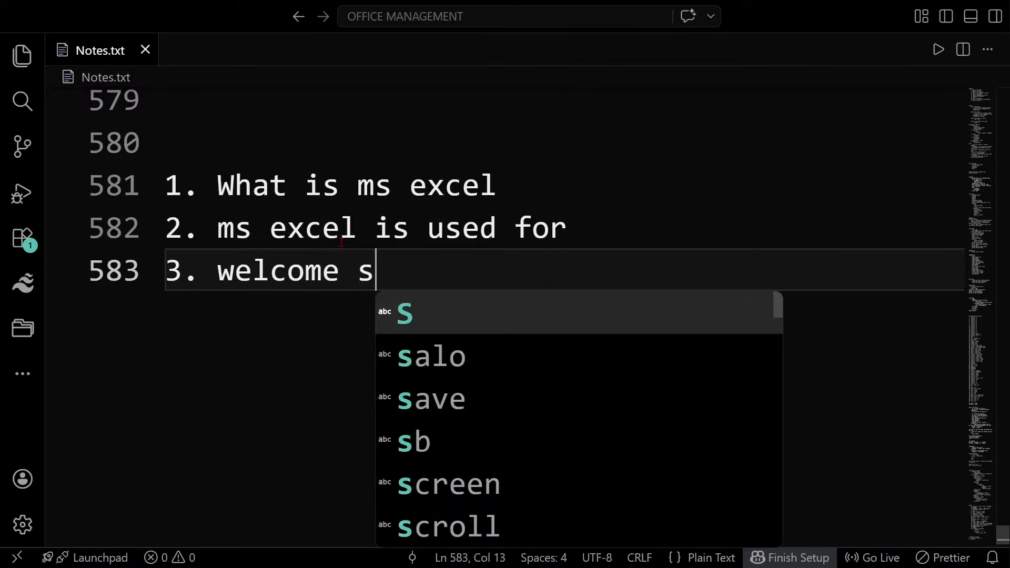
pyautogui.press('Return')
pyautogui.press('Return')
pyautogui.write('4. ')
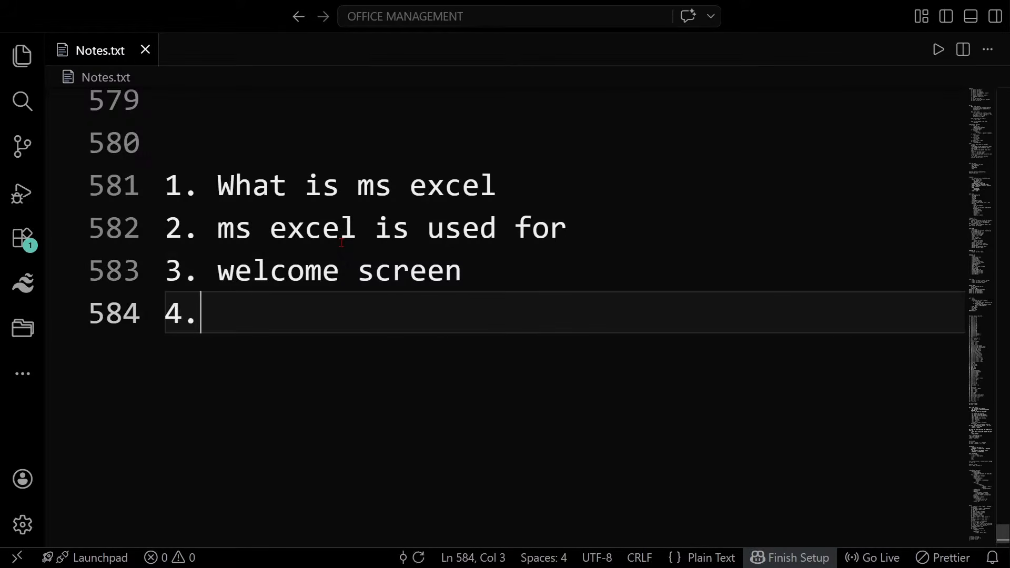
pyautogui.write('interface')
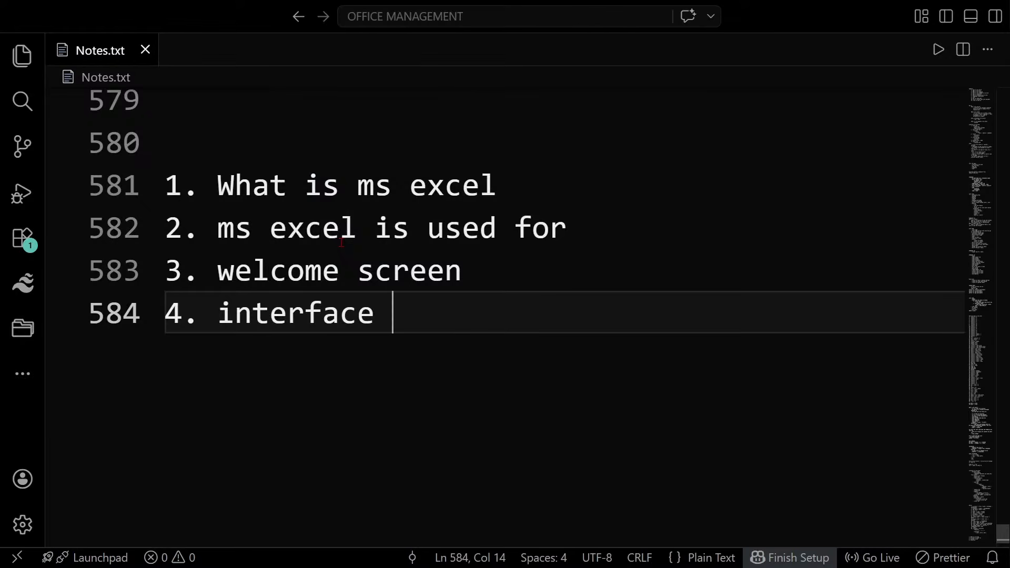
pyautogui.press('Return')
pyautogui.write('5. extension')
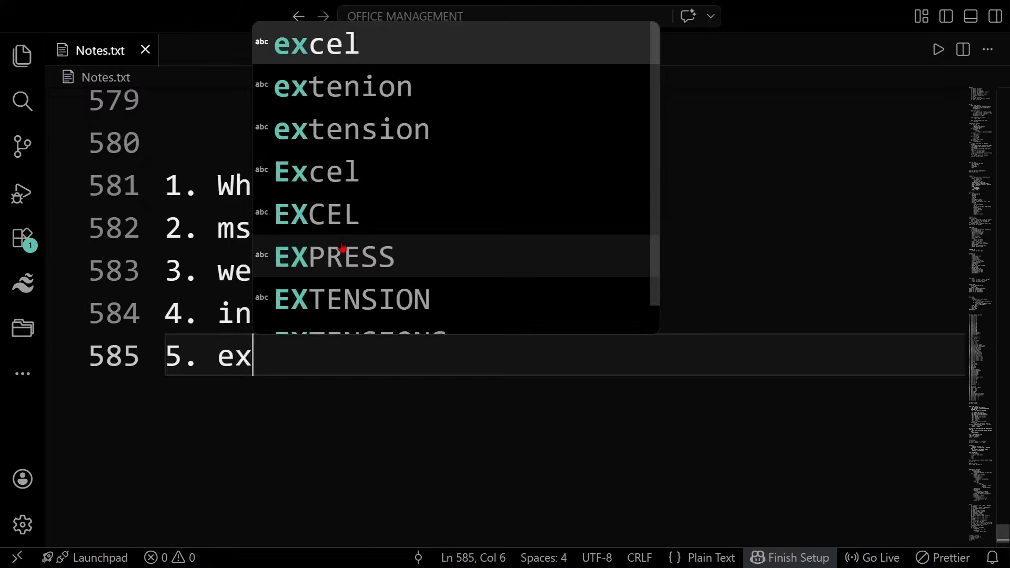
pyautogui.press('Return')
pyautogui.write('6. run command')
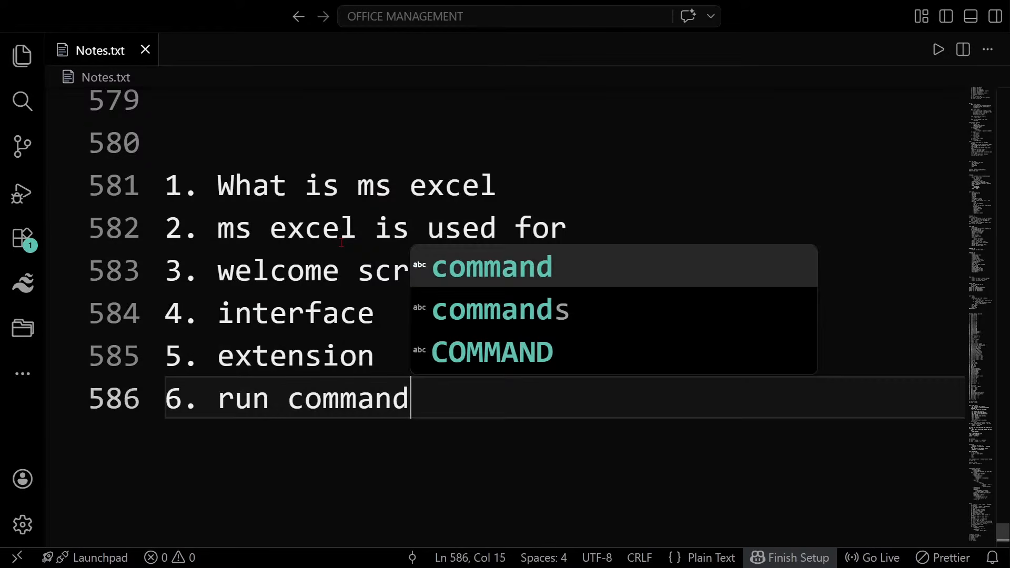
pyautogui.press('Return')
pyautogui.press('Return')
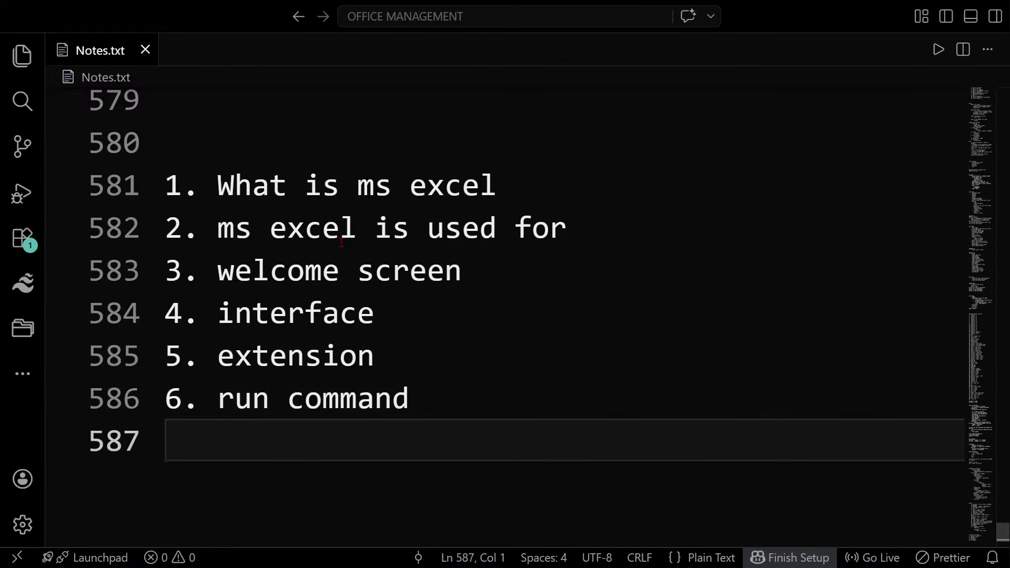
# Add item 7 'ms excel me kitny rows / columns / cells' and item 8 'ms excel file'.
pyautogui.write('notes')
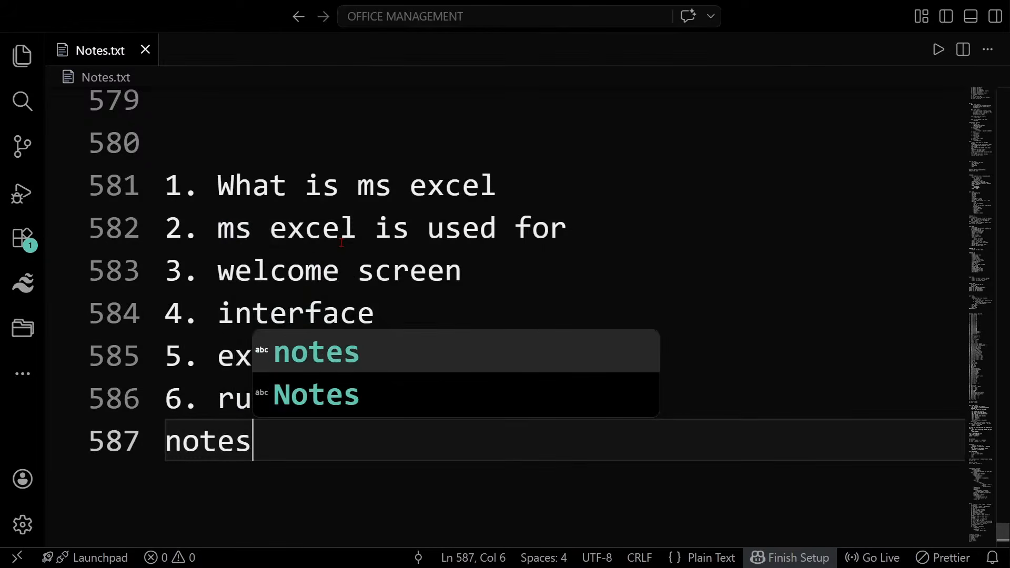
pyautogui.press('BackSpace')
pyautogui.press('BackSpace')
pyautogui.press('BackSpace')
pyautogui.press('BackSpace')
pyautogui.press('BackSpace')
pyautogui.write('8')
pyautogui.press('BackSpace')
pyautogui.write('7. ms exce')
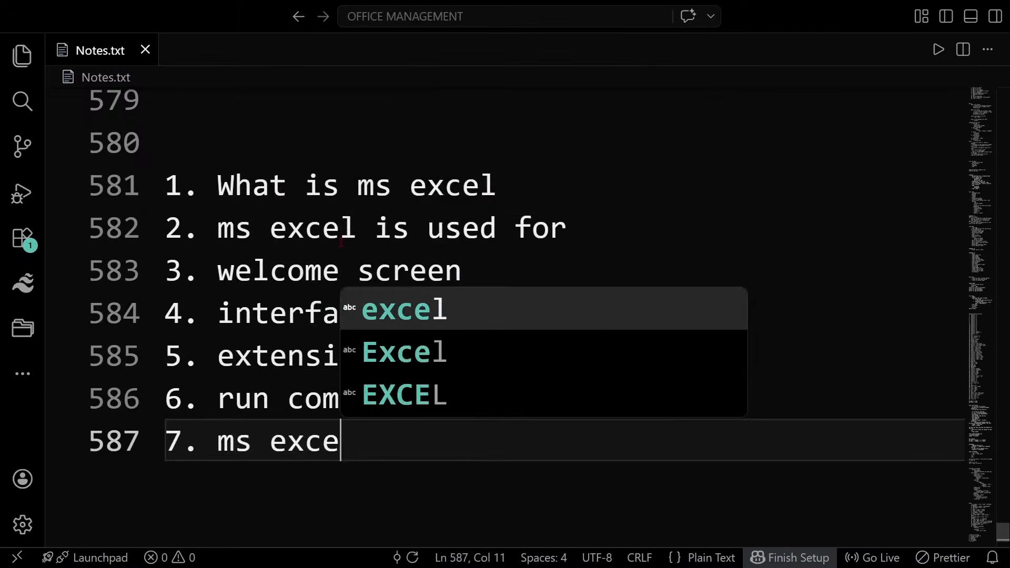
pyautogui.write('l me kitny ')
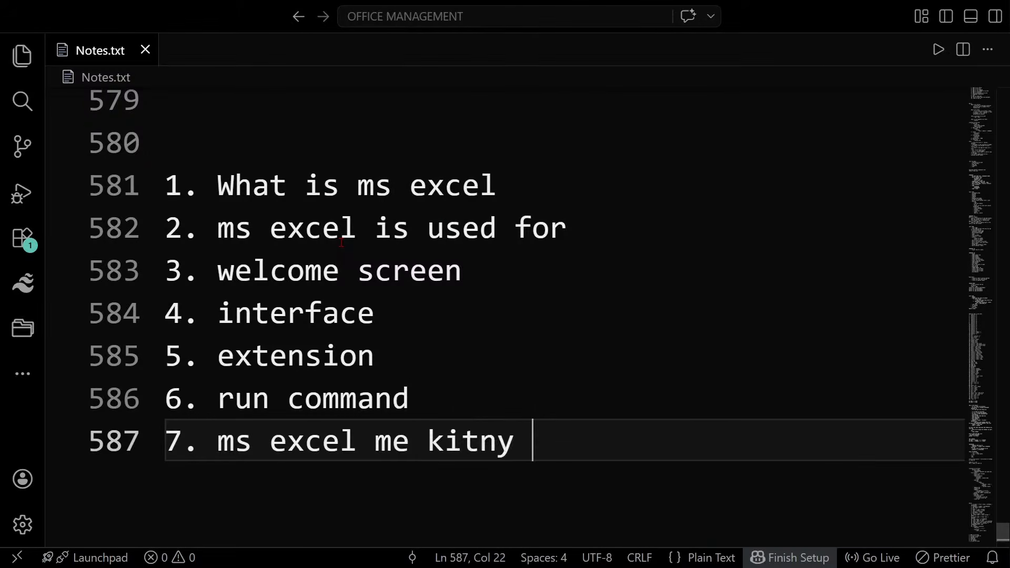
pyautogui.write('rows / columns / cells')
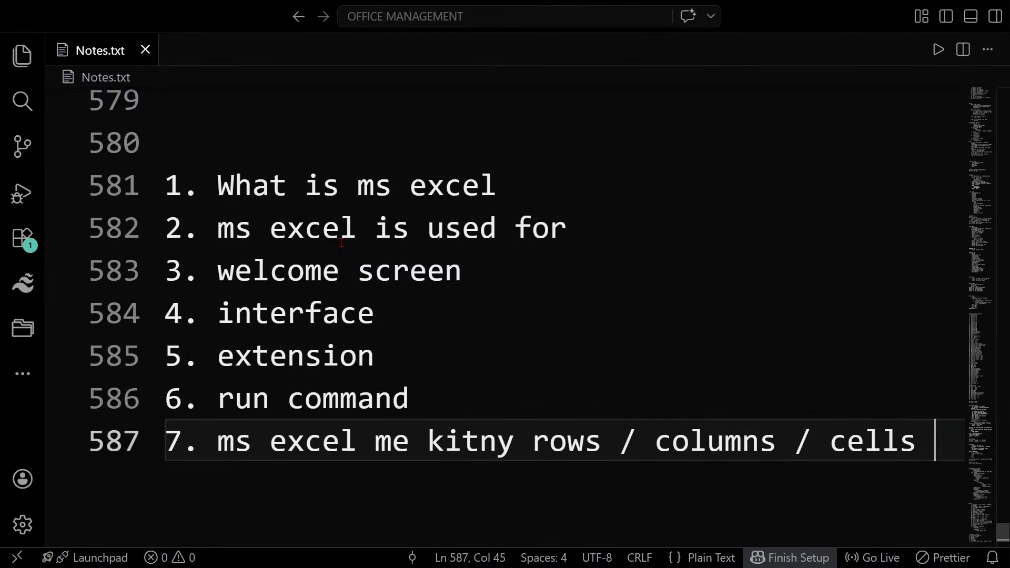
pyautogui.press('Return')
pyautogui.write('8. ms e')
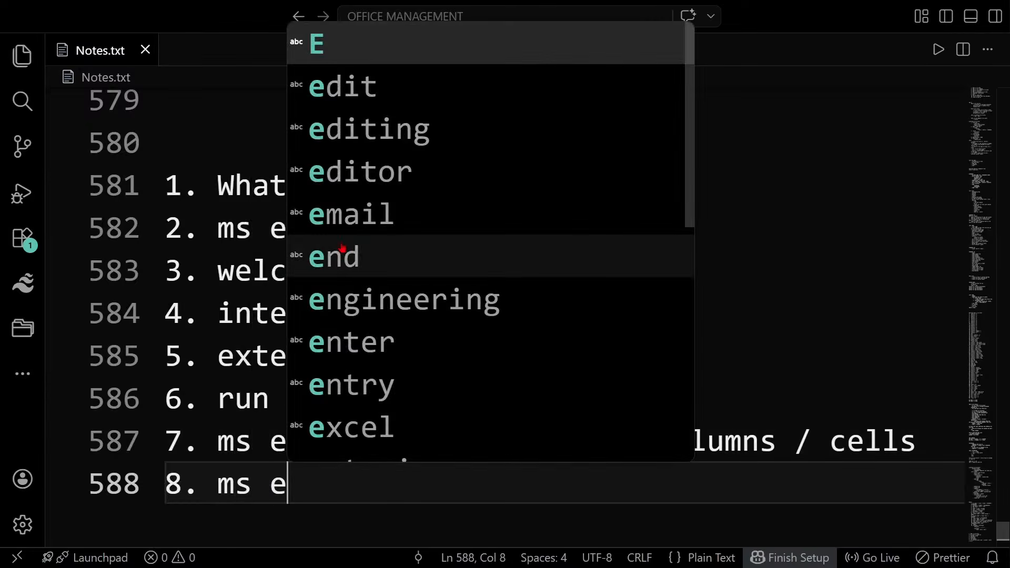
pyautogui.write('xcel file')
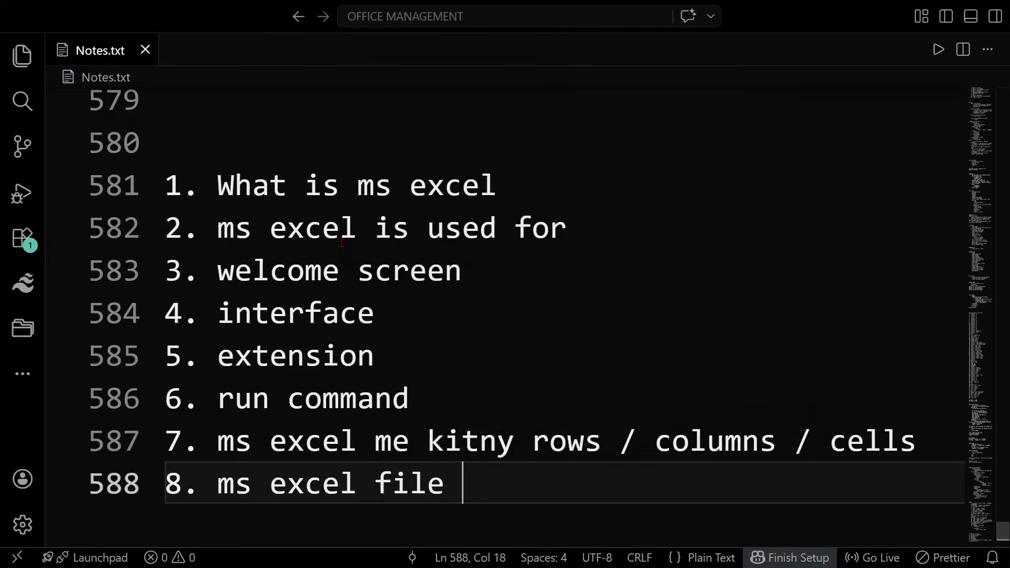
pyautogui.press('Return')
# Add item 9 'workbook / book -> sheets / spreadsheet' and item 10 'new file / new sheet', with an indented line below.
pyautogui.write('9. m')
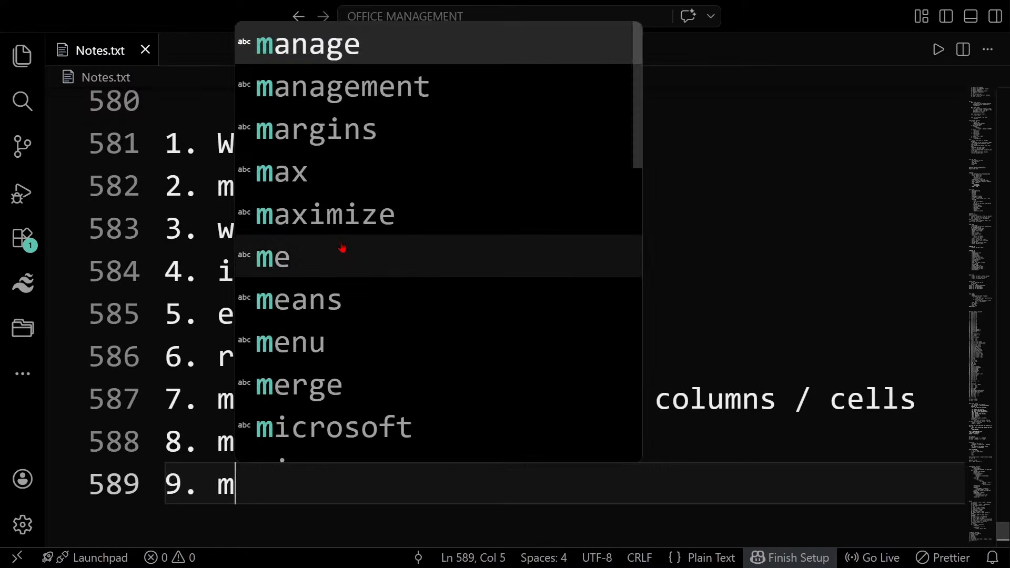
pyautogui.press('BackSpace')
pyautogui.write('wor')
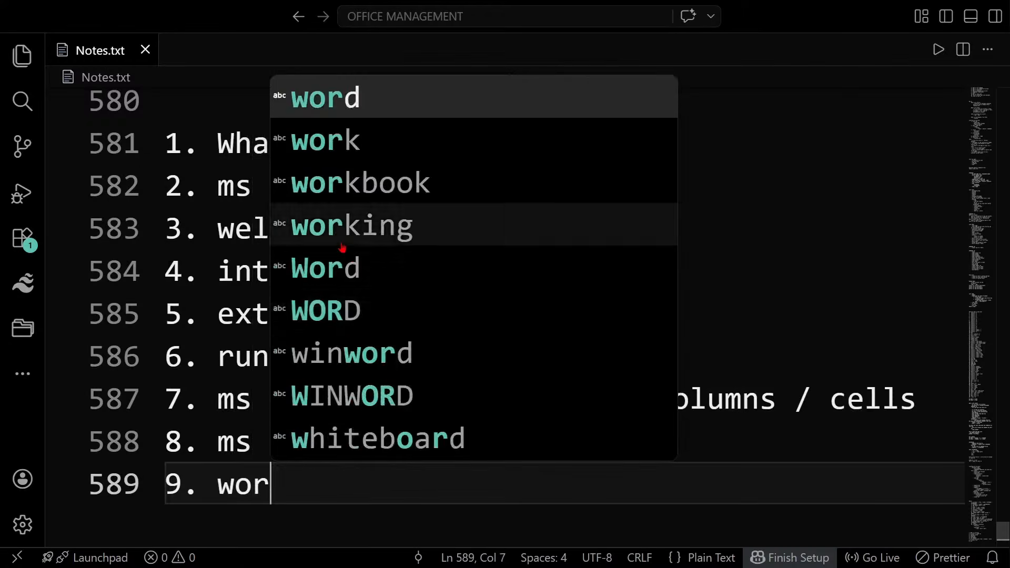
pyautogui.write('kbook / book ')
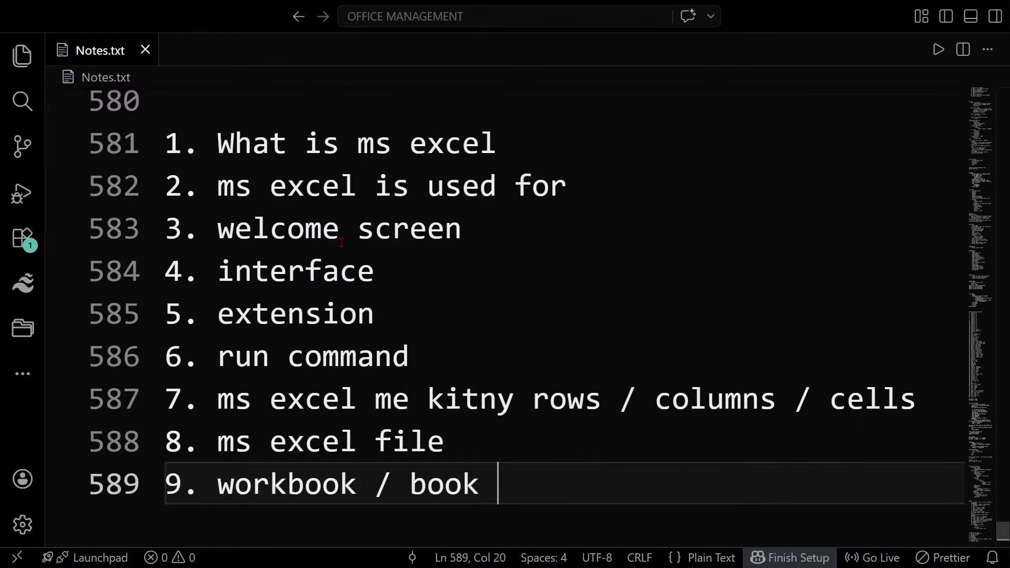
pyautogui.write('-> she')
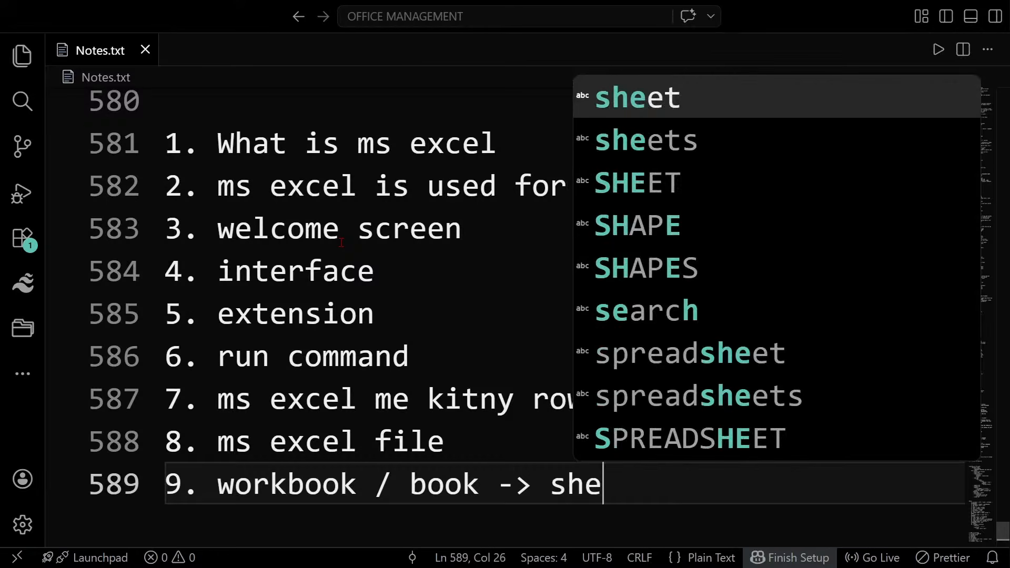
pyautogui.write('ets / spreadsheet')
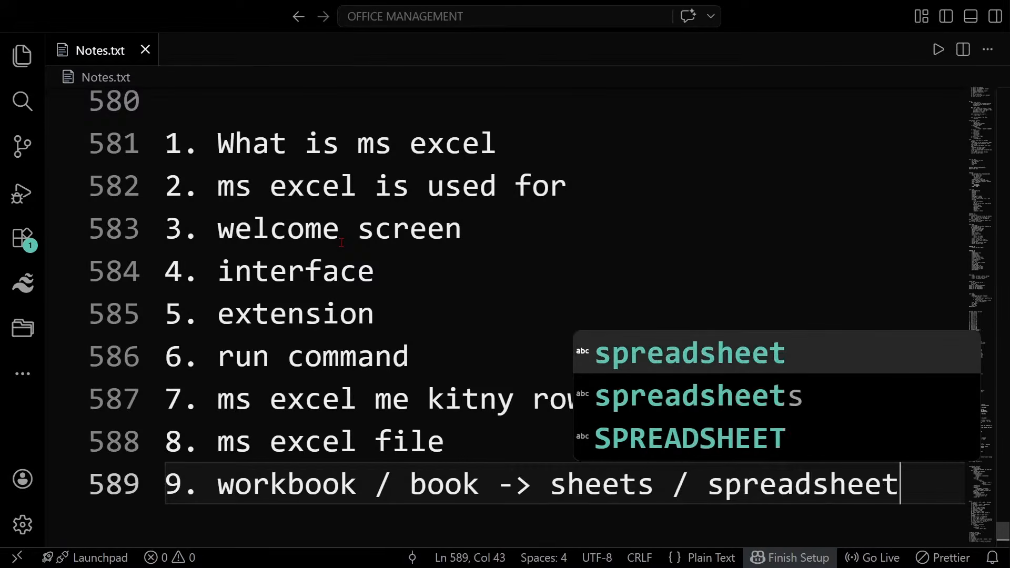
pyautogui.press('Return')
pyautogui.write('10. fil')
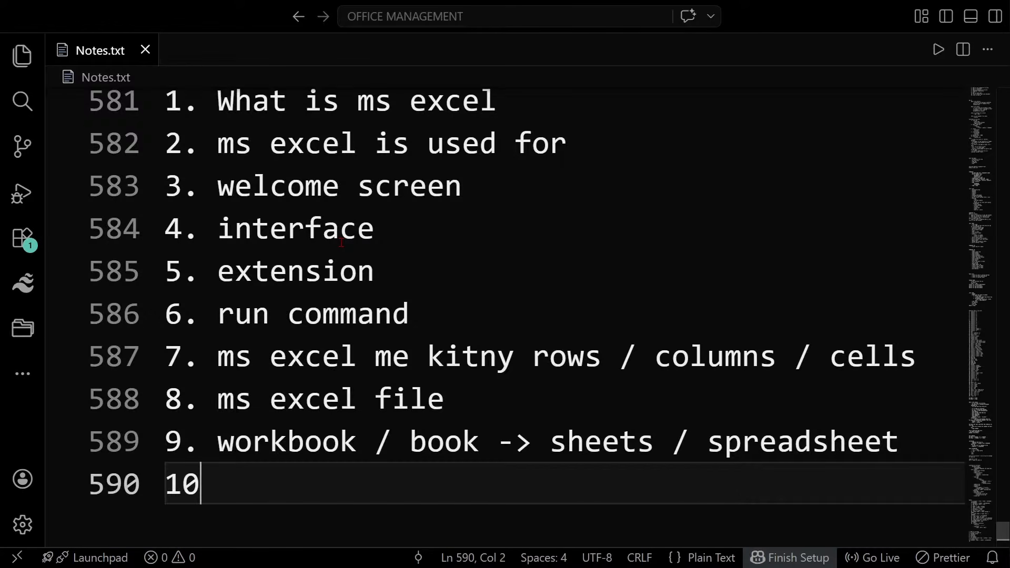
pyautogui.press('BackSpace')
pyautogui.press('BackSpace')
pyautogui.press('BackSpace')
pyautogui.write('new fil e/')
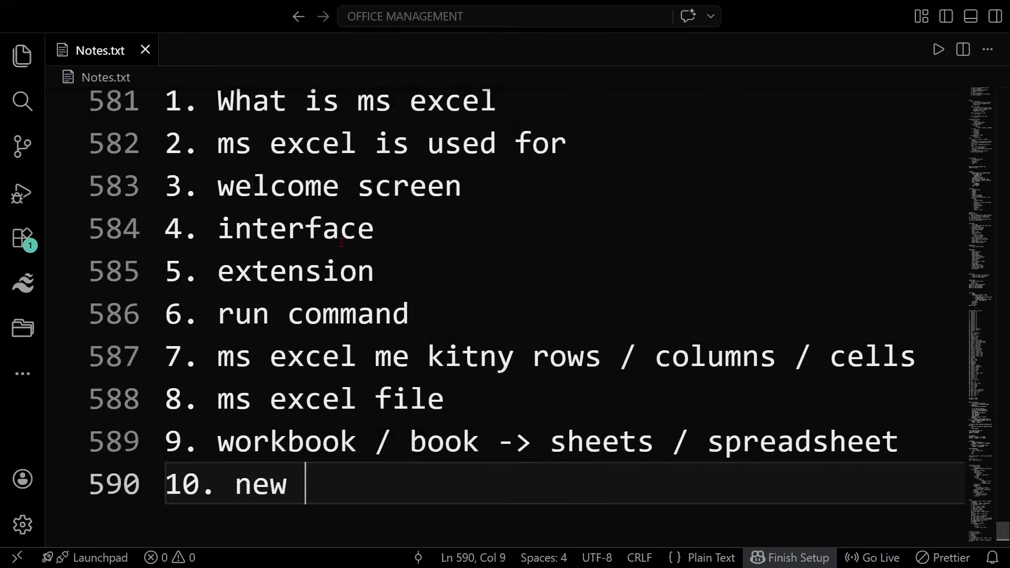
pyautogui.press('BackSpace')
pyautogui.press('BackSpace')
pyautogui.press('BackSpace')
pyautogui.press('BackSpace')
pyautogui.write('e / new ')
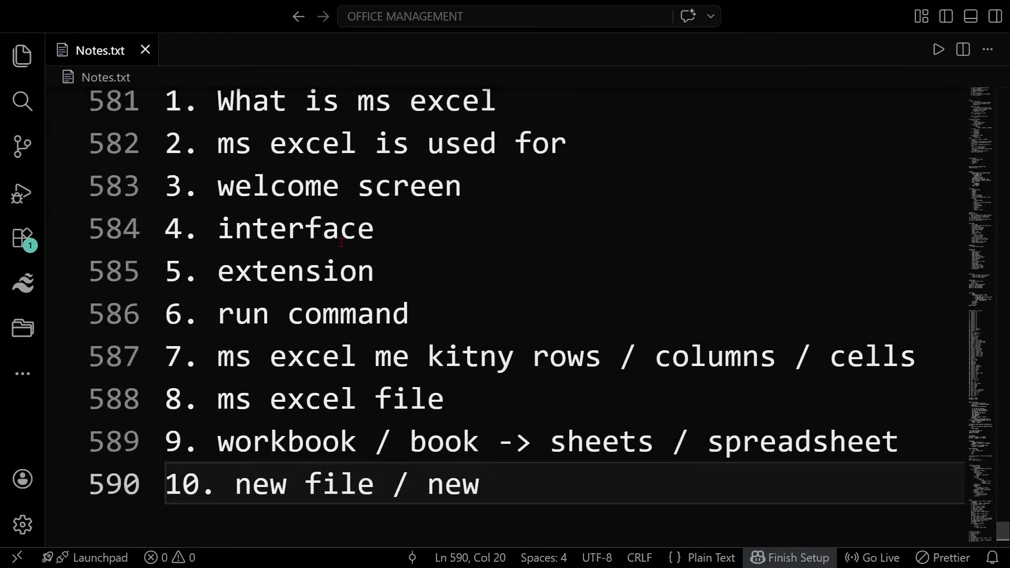
pyautogui.write('sheet')
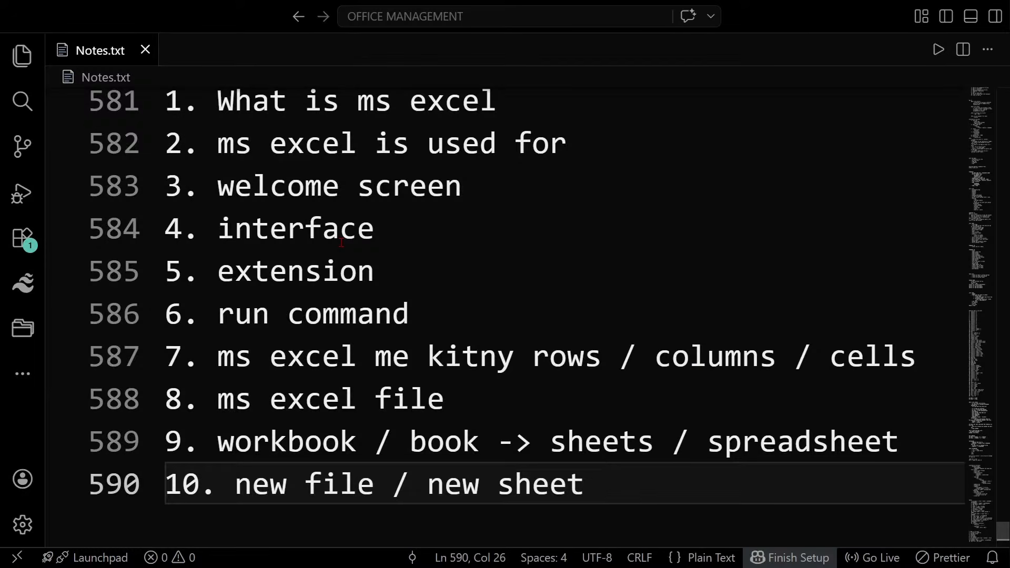
pyautogui.press('Return')
pyautogui.press('Tab')
# Note the shortcuts 'ctrl + n' and 'shift + f11', then add item 11 'formulas / functions'.
pyautogui.write('ctr')
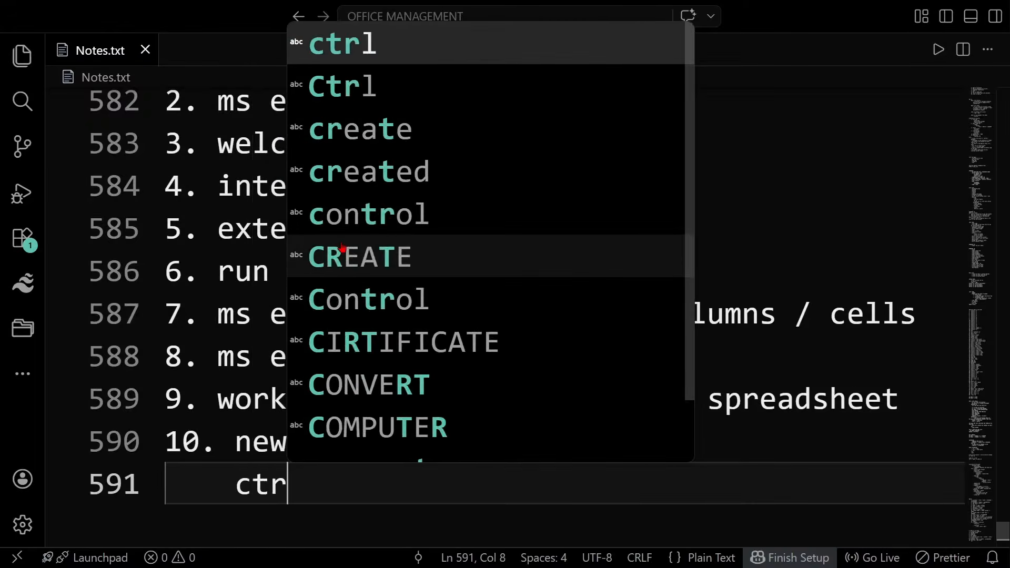
pyautogui.write('l + n    shift + f1')
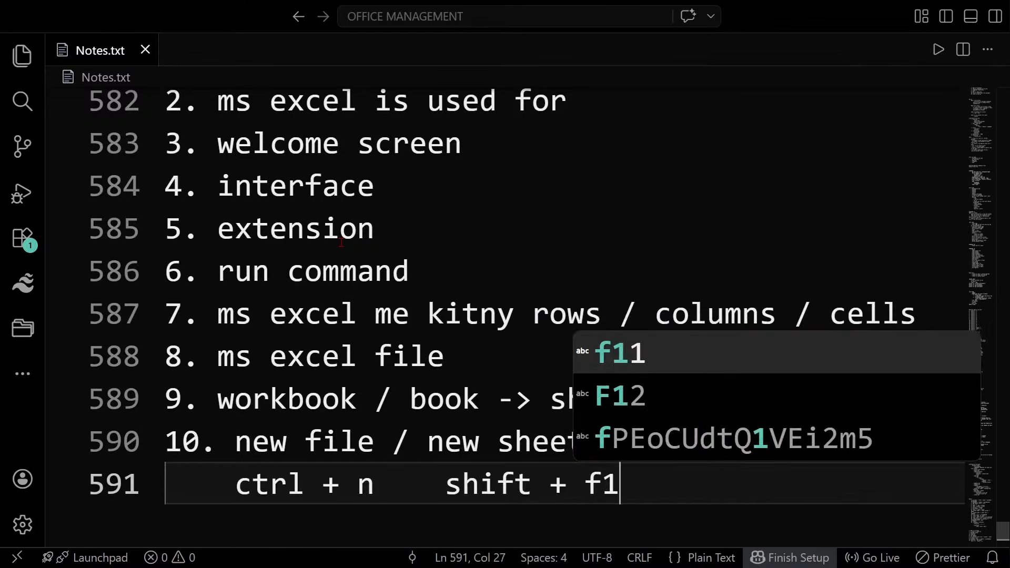
pyautogui.write('1')
pyautogui.press('Return')
pyautogui.press('BackSpace')
pyautogui.write('11.')
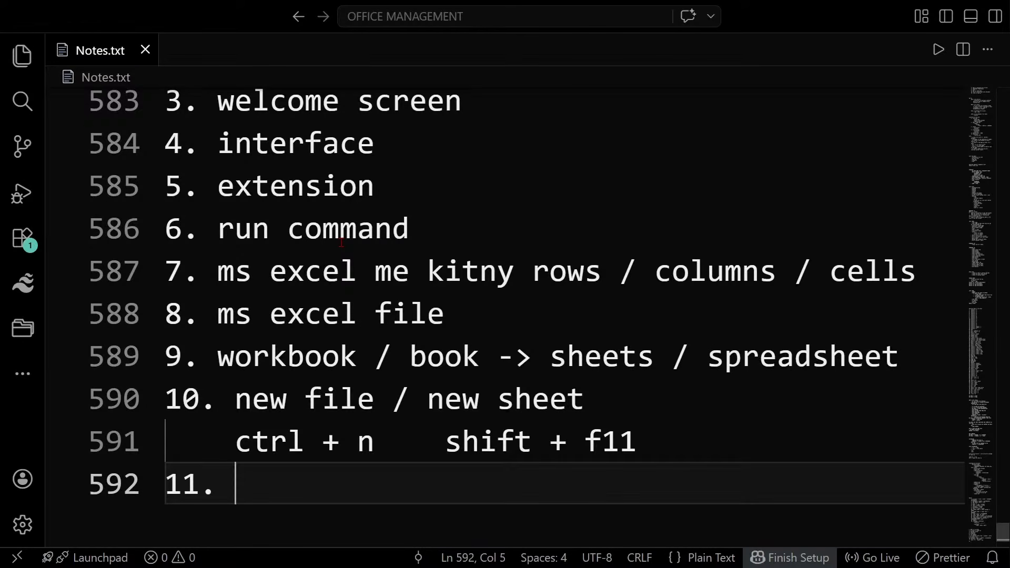
pyautogui.write('for')
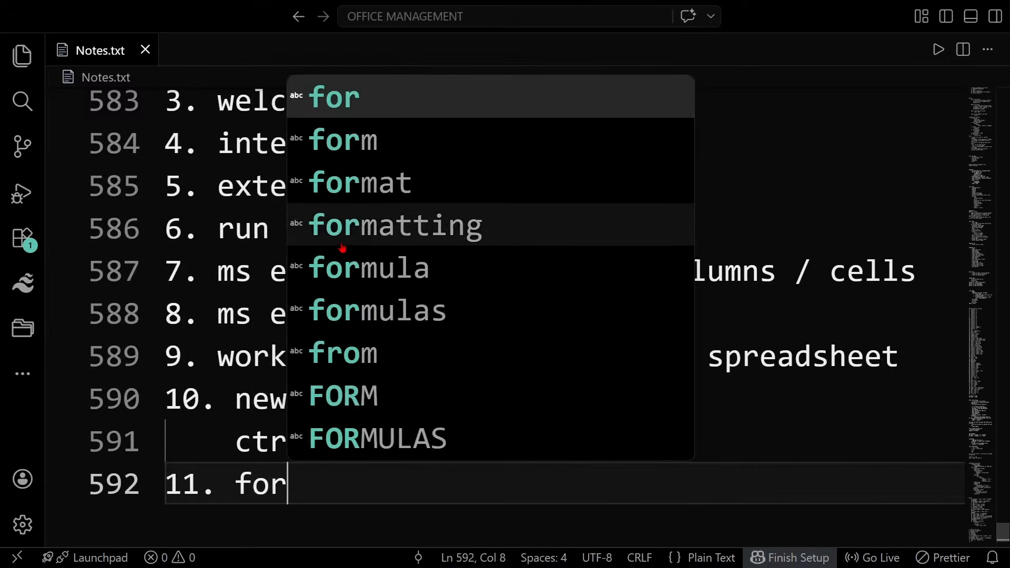
pyautogui.write('mulas / fu')
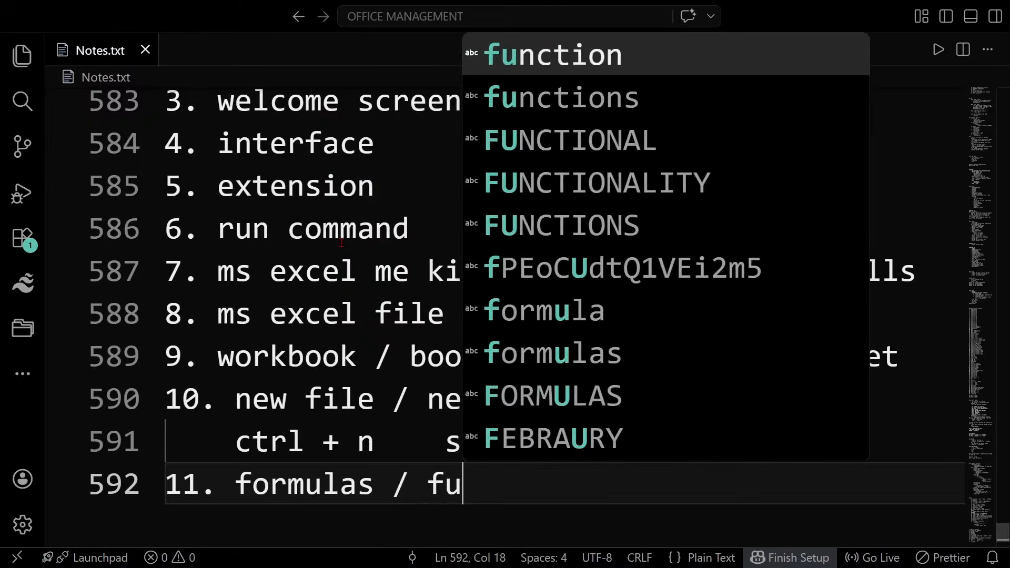
pyautogui.write('nctions')
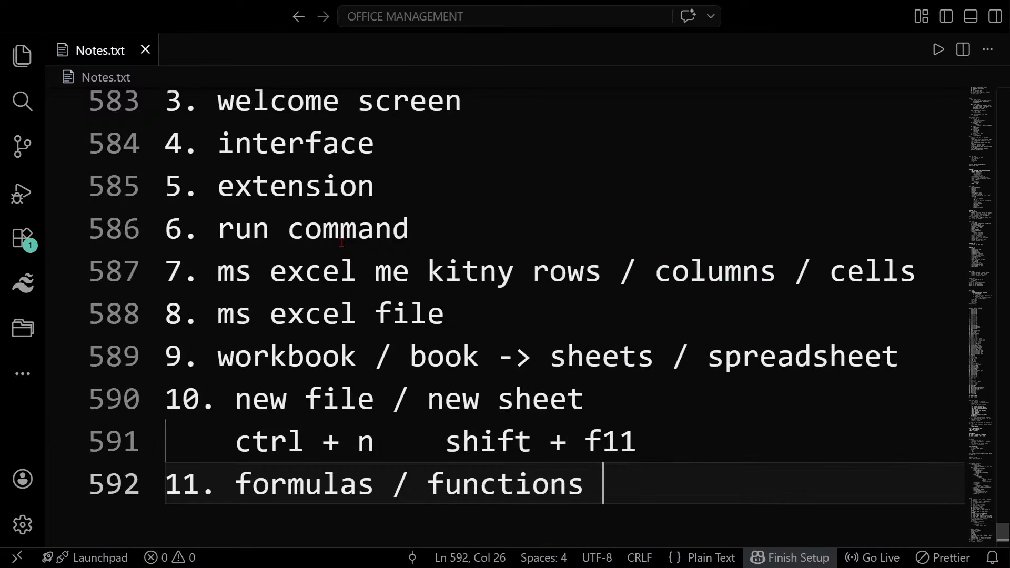
pyautogui.press('Return')
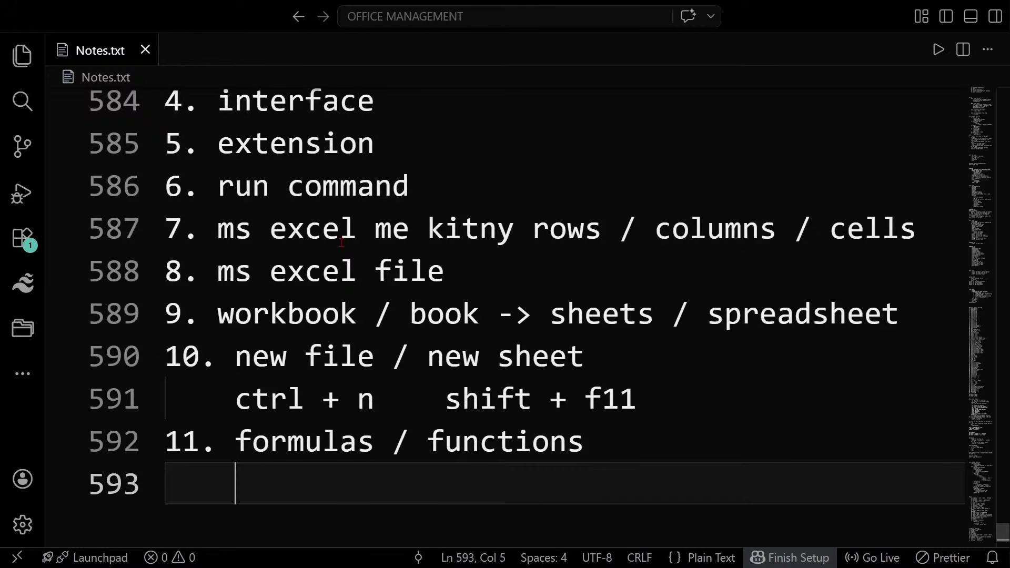
# Add sub-lines 'operators' and the calculation / operation note, then item 12 'range vs reference'.
pyautogui.write('operators')
pyautogui.press('Return')
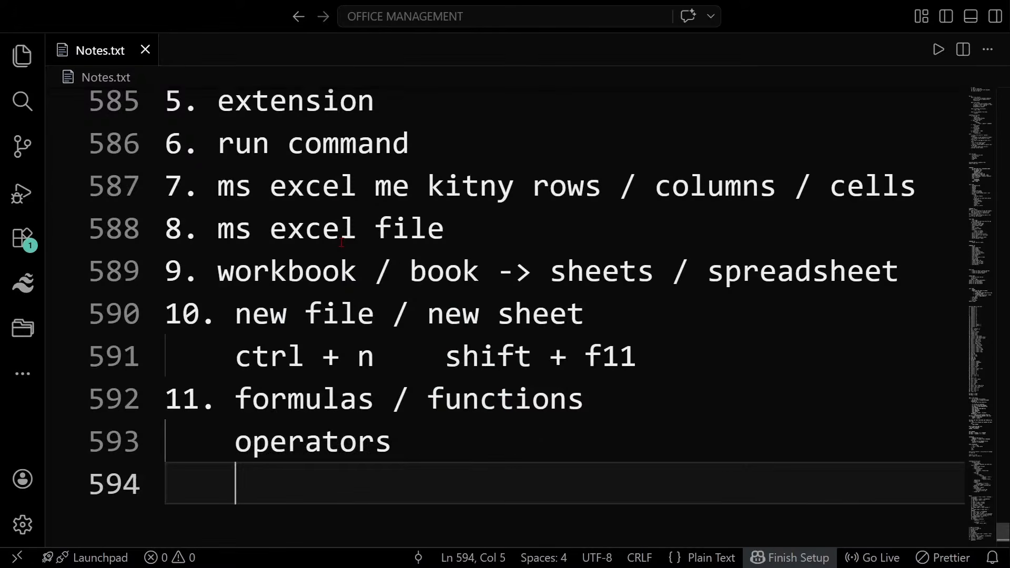
pyautogui.write('c')
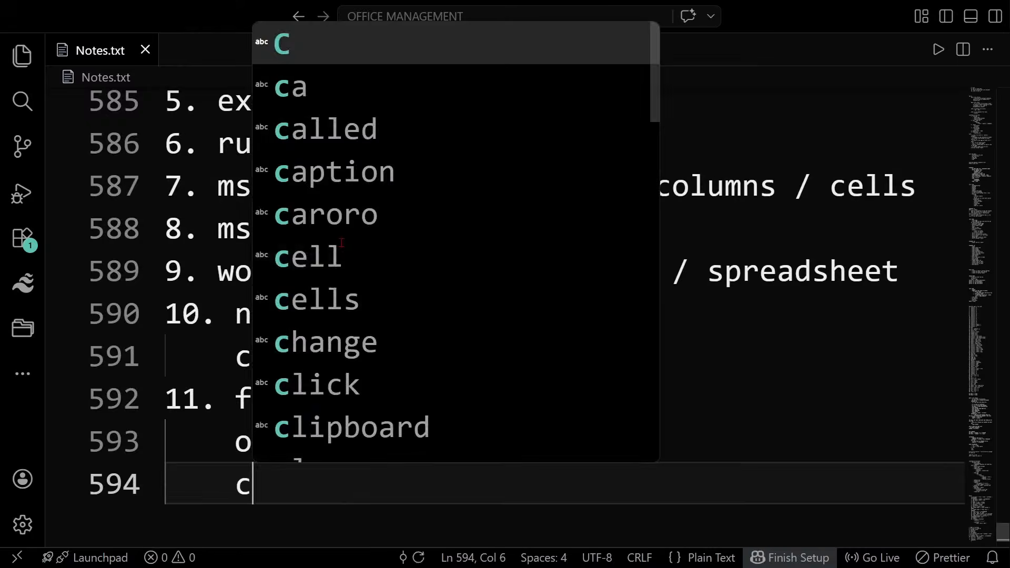
pyautogui.write('alulcation /  operat')
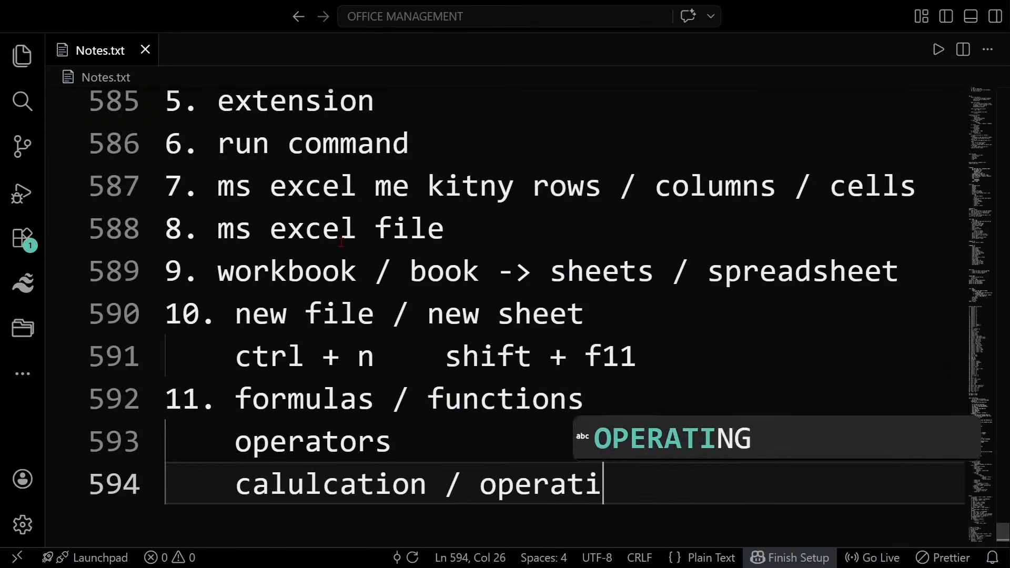
pyautogui.write('ion ka nam ata hai')
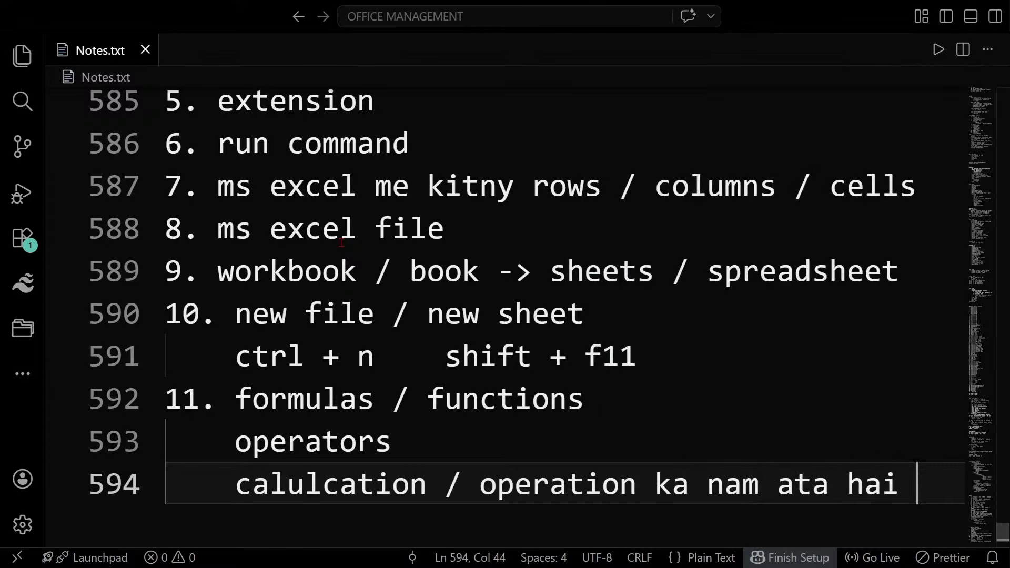
pyautogui.press('Return')
pyautogui.write('12. range vs ')
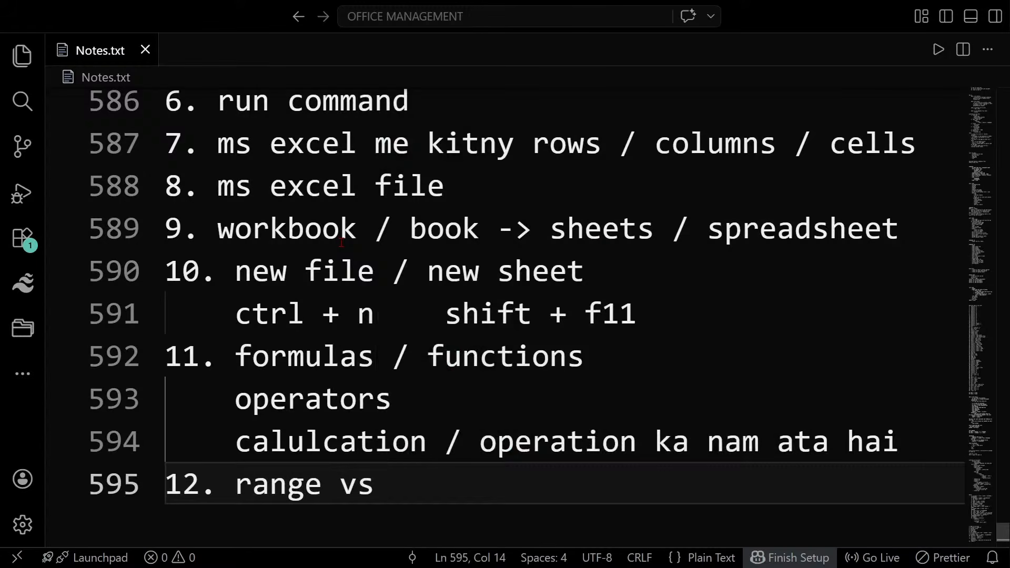
pyautogui.write('reference')
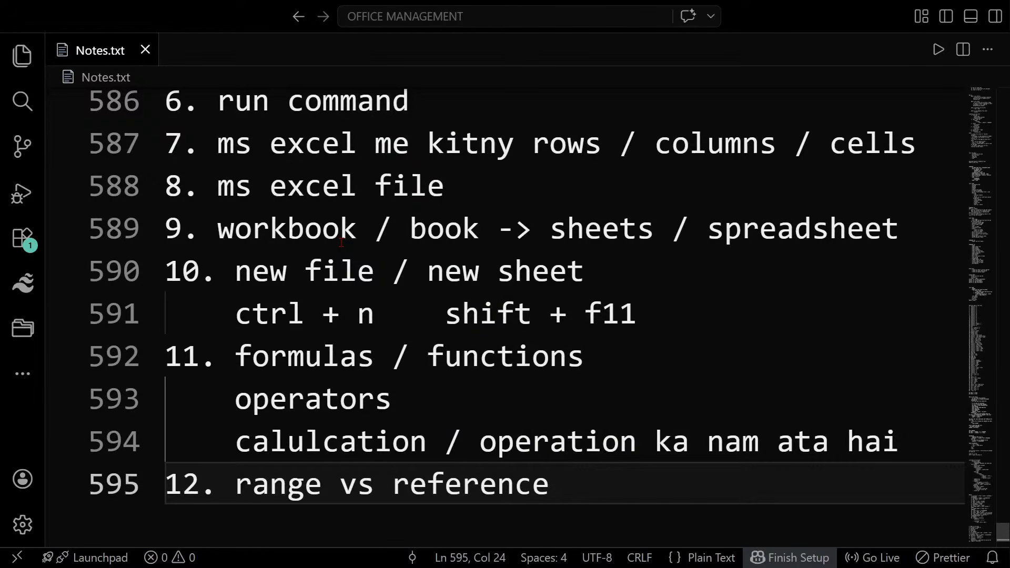
# Add a 'today k topics:' heading with blank lines beneath, then launch Google Chrome from the Start menu.
pyautogui.press('Return')
pyautogui.press('Return')
pyautogui.press('Return')
pyautogui.write('to')
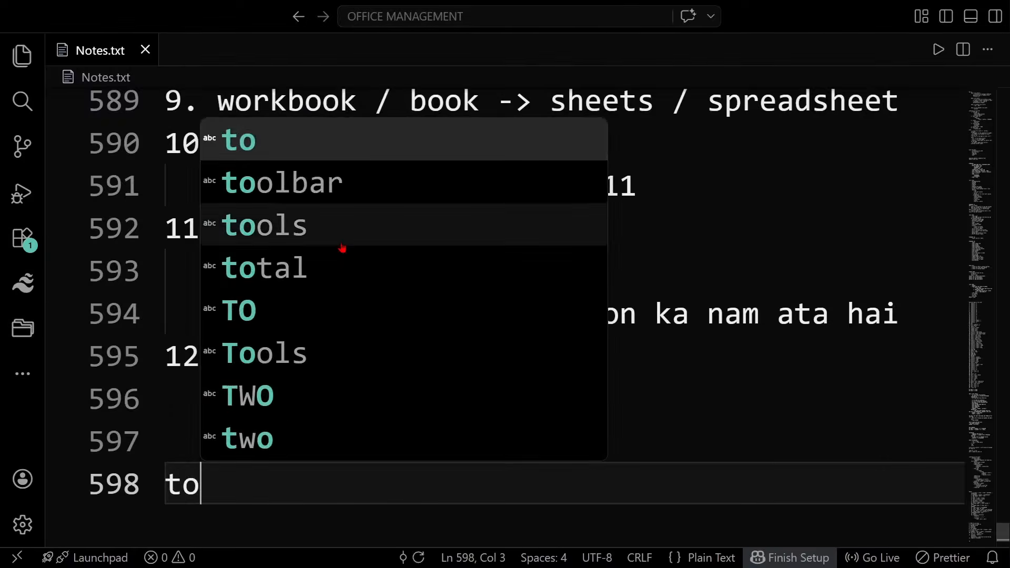
pyautogui.write('day k topcis')
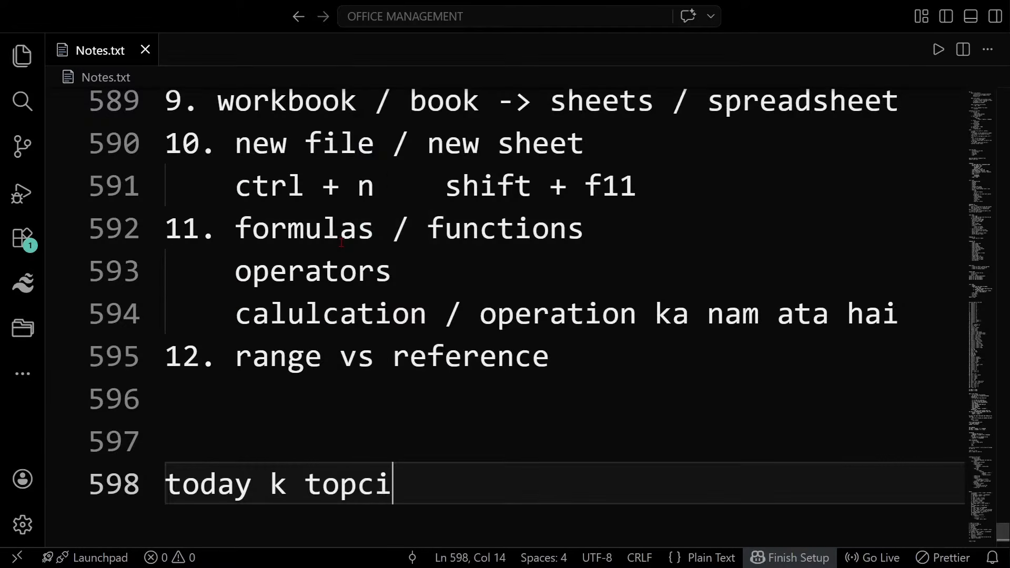
pyautogui.press('BackSpace')
pyautogui.press('BackSpace')
pyautogui.press('BackSpace')
pyautogui.press('BackSpace')
pyautogui.write('ics:')
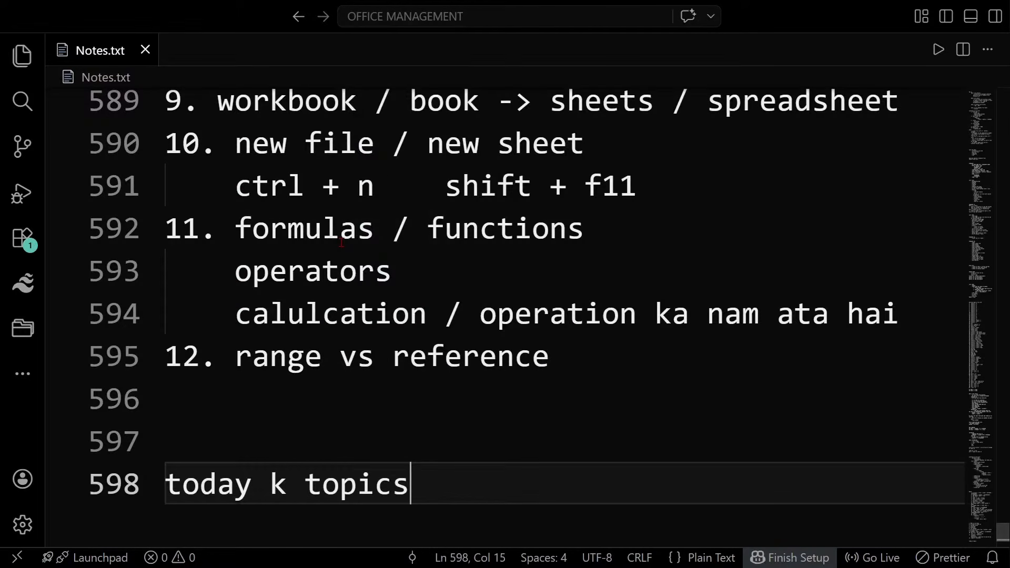
pyautogui.press('Return')
pyautogui.press('Return')
pyautogui.press('Return')
pyautogui.press('Return')
pyautogui.press('Return')
pyautogui.press('Return')
pyautogui.press('Return')
pyautogui.press('Return')
pyautogui.press('Return')
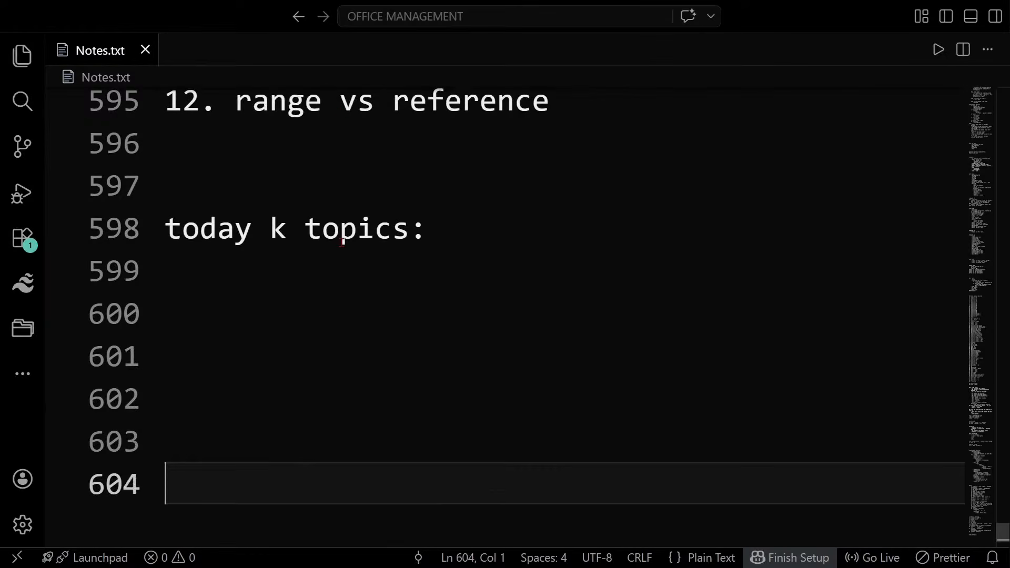
pyautogui.press('Up')
pyautogui.press('Up')
pyautogui.press('Up')
pyautogui.press('Up')
pyautogui.press('Up')
pyautogui.press('Up')
pyautogui.press('Up')
pyautogui.press('Up')
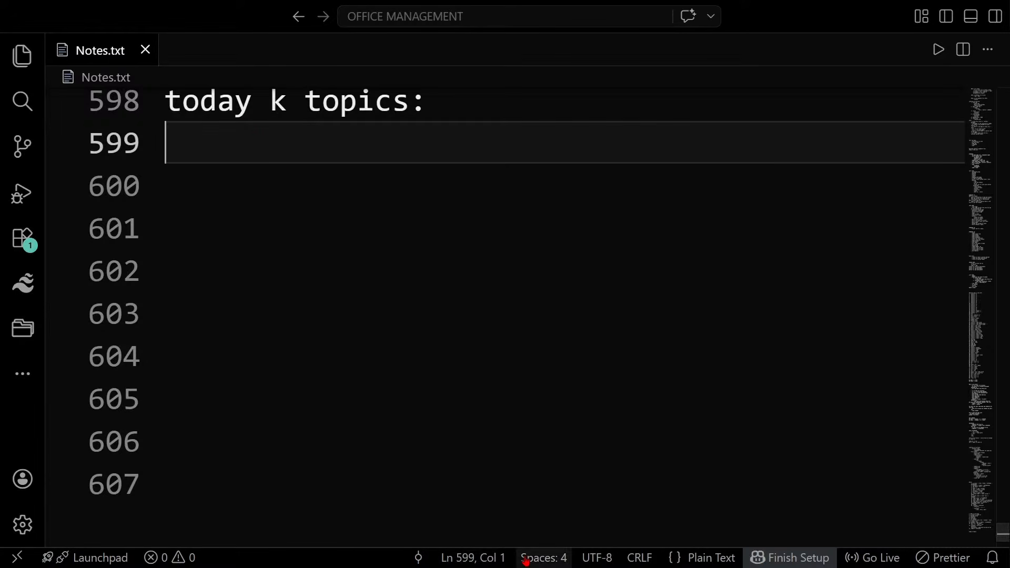
pyautogui.press('super')
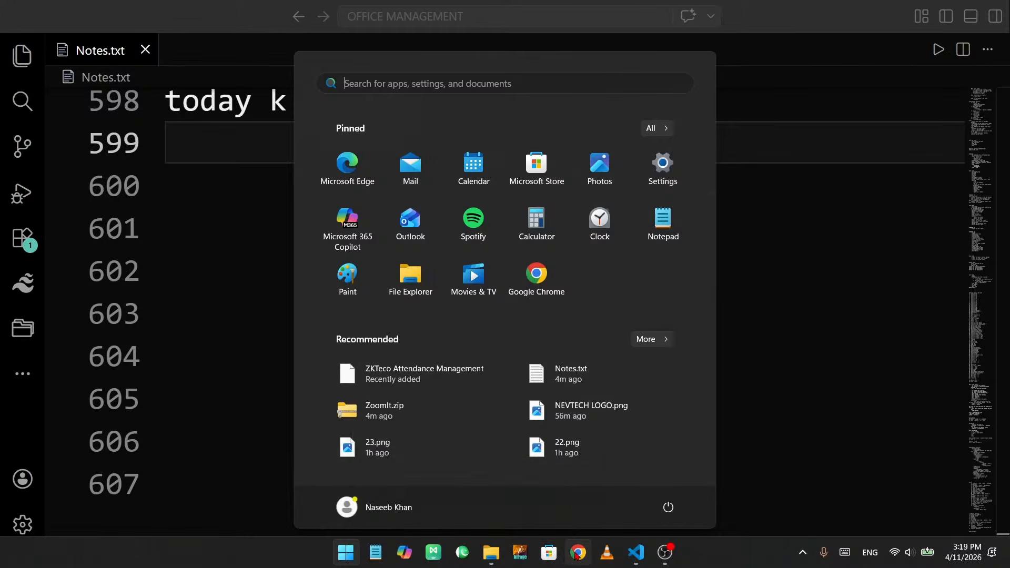
pyautogui.click(578, 553)
# Pick a Chrome profile, search Google for the YouTube channel's typing course, and maximize the window.
pyautogui.click(475, 270)
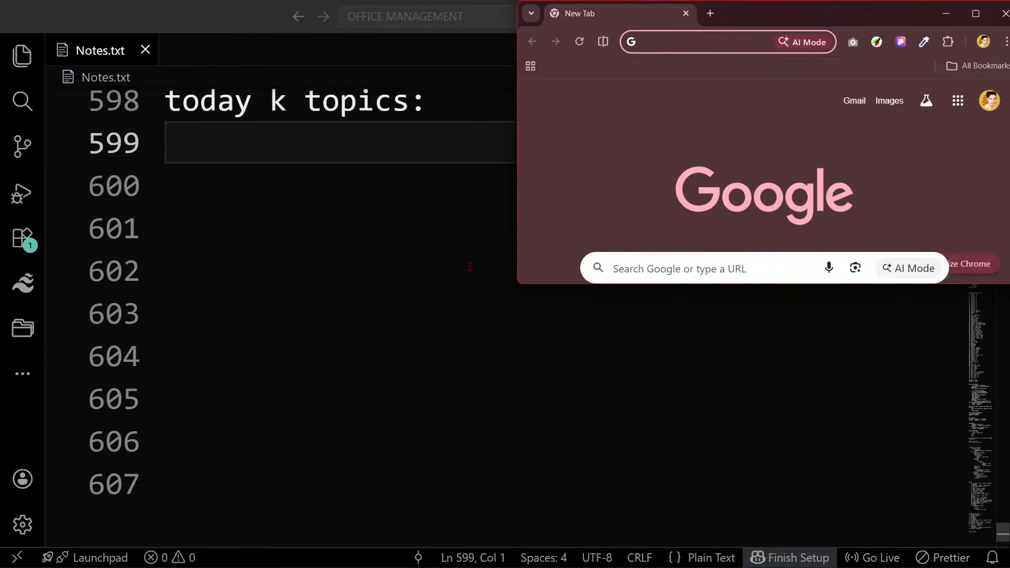
pyautogui.write('naseeb ')
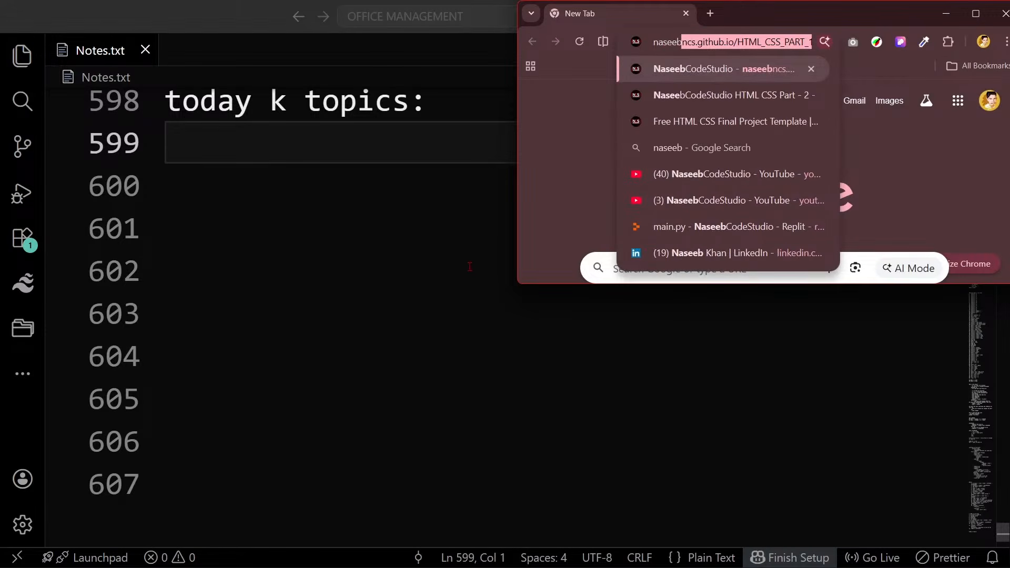
pyautogui.write('codestudio')
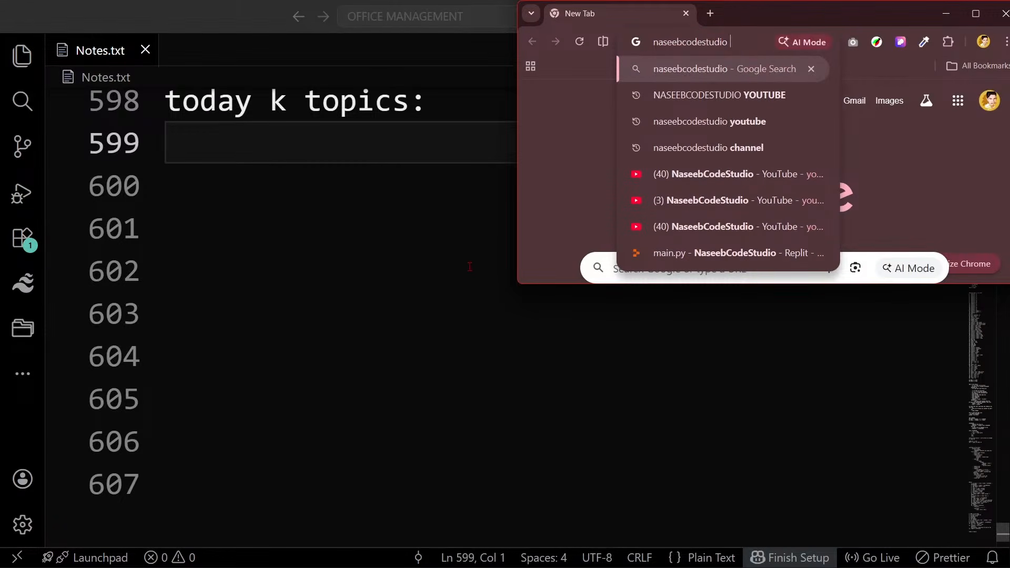
pyautogui.write(' typin')
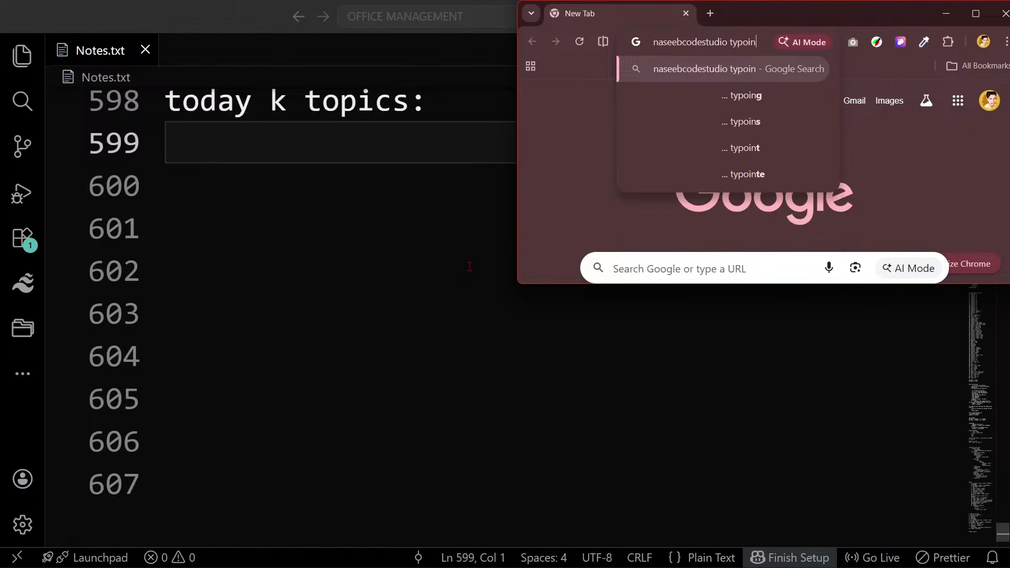
pyautogui.write('g course')
pyautogui.press('Return')
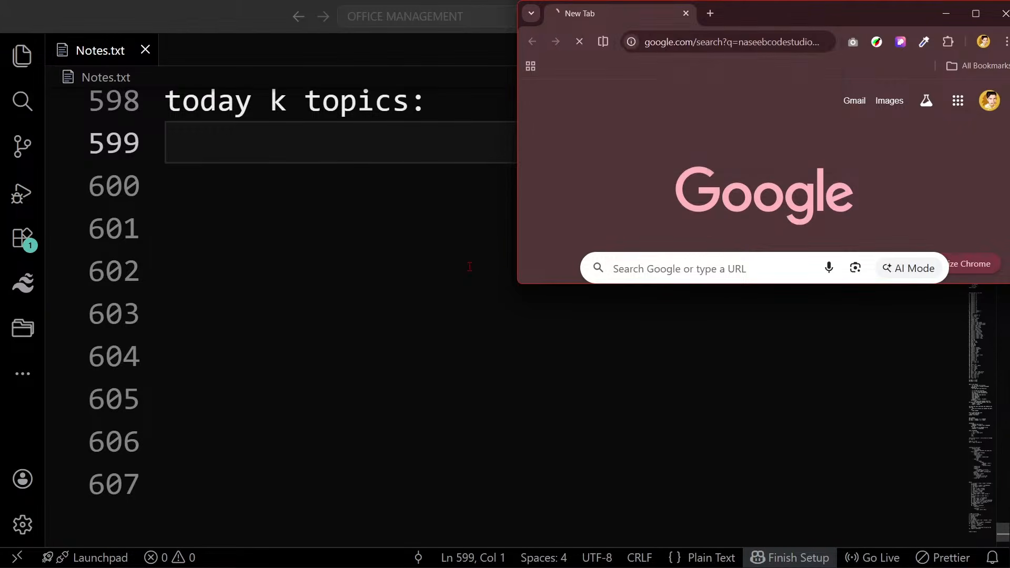
pyautogui.click(976, 13)
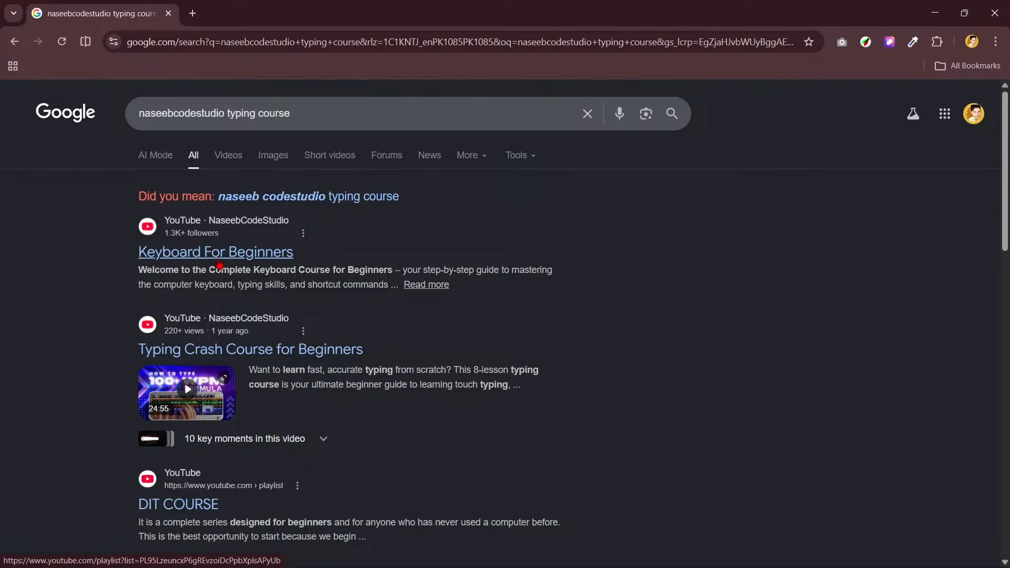
# Open the 'Typing Crash Course for Beginners' video and pause it.
pyautogui.click(220, 351)
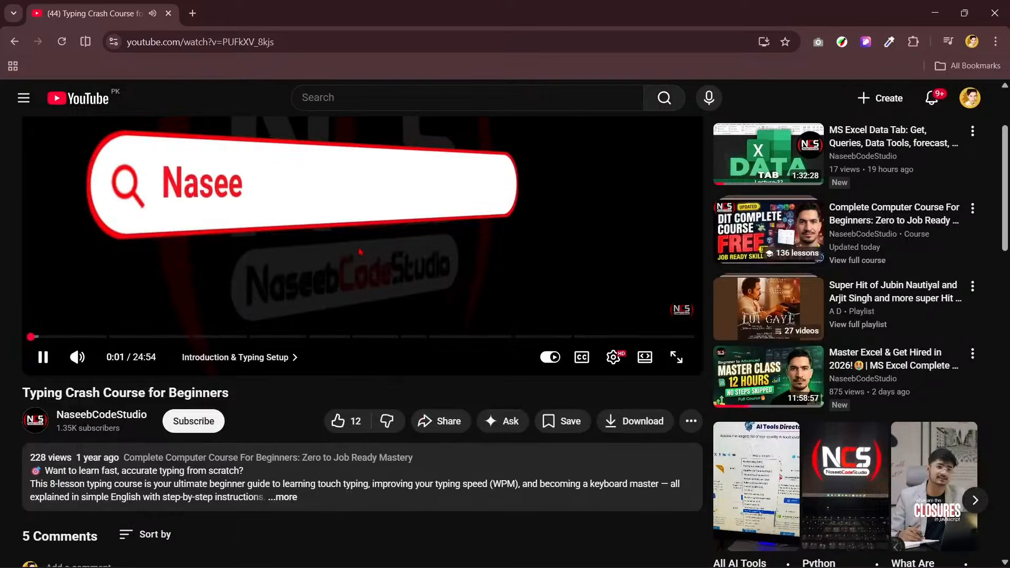
pyautogui.press('space')
pyautogui.click(141, 364)
pyautogui.click(144, 364)
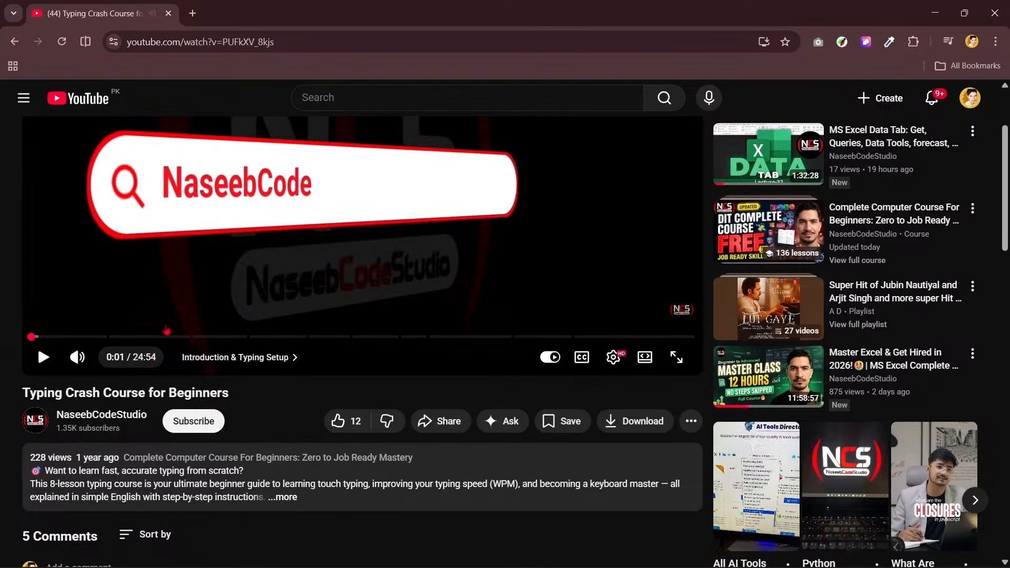
pyautogui.click(238, 207)
pyautogui.click(239, 208)
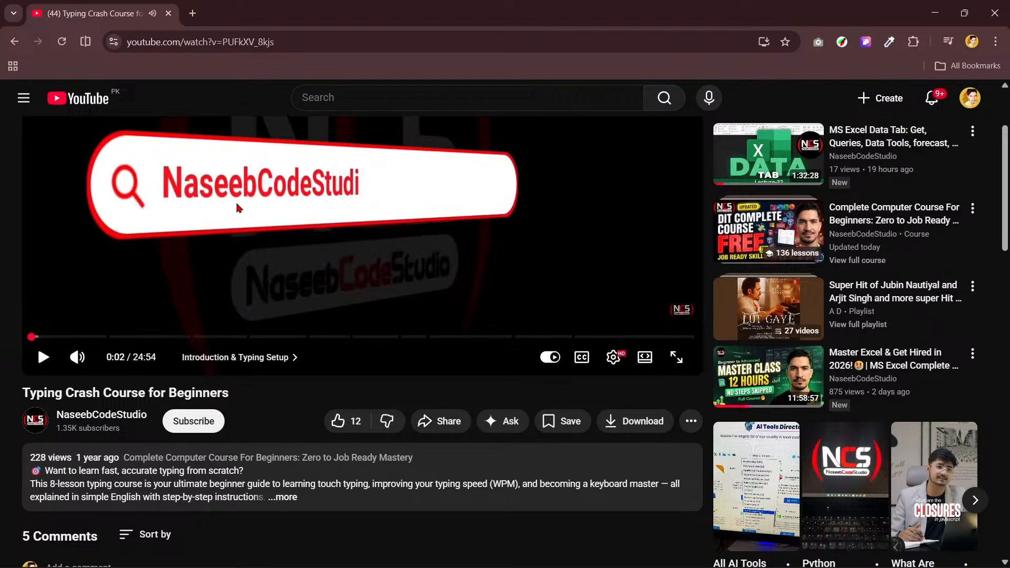
# Expand the video description, highlight its lesson timestamps 00:00–20:14, then close Chrome.
pyautogui.scroll(-4, 310, 341)
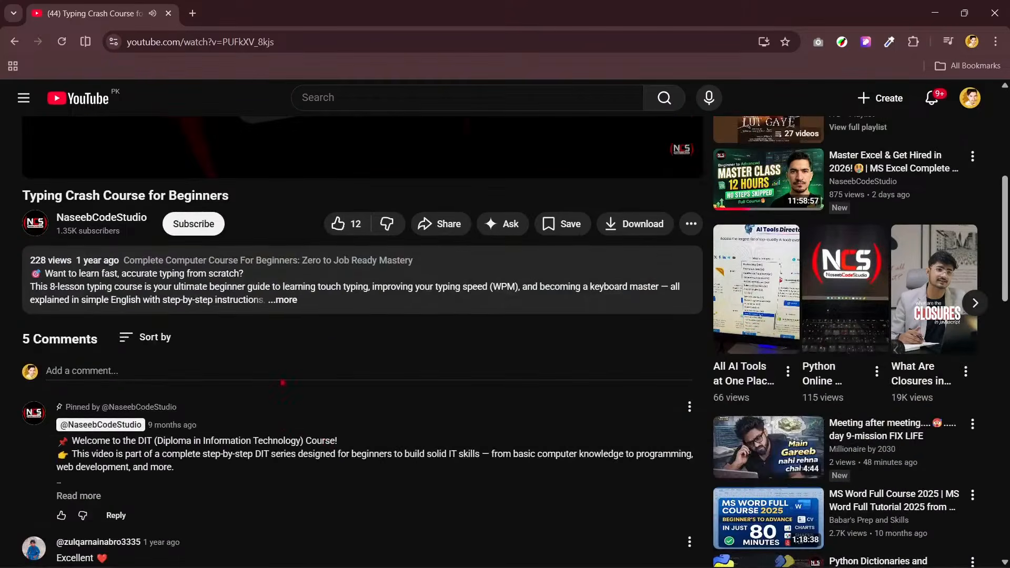
pyautogui.click(284, 299)
pyautogui.scroll(-6, 285, 299)
pyautogui.scroll(-3, 148, 378)
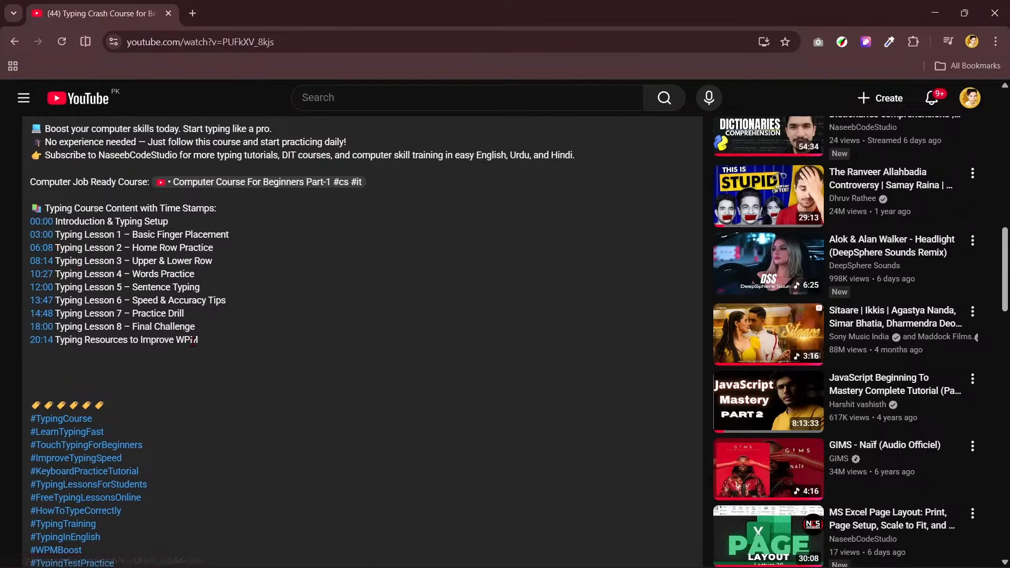
pyautogui.moveTo(200, 342); pyautogui.dragTo(27, 232)
pyautogui.click(25, 231)
pyautogui.moveTo(57, 222); pyautogui.dragTo(152, 223)
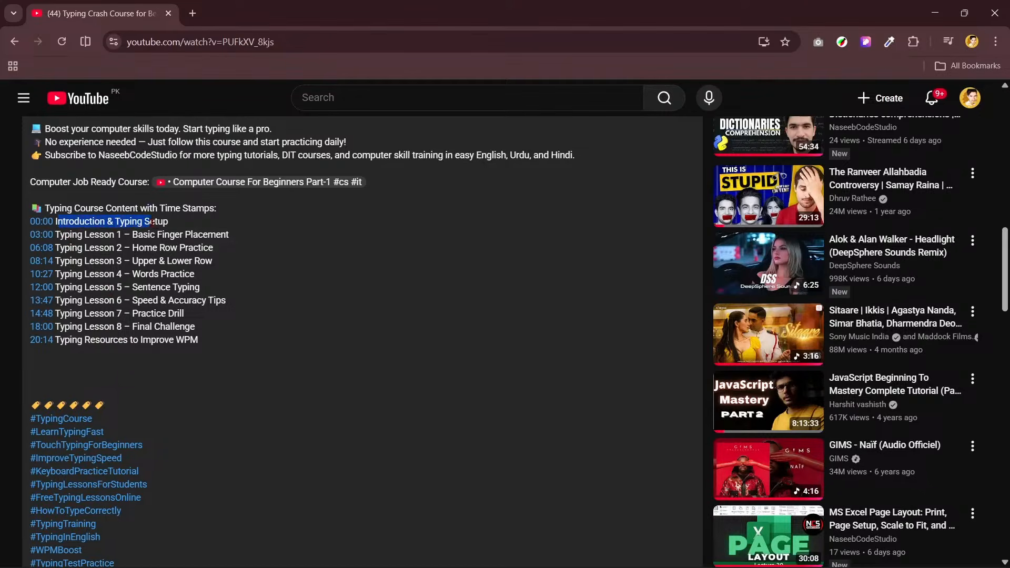
pyautogui.click(171, 223)
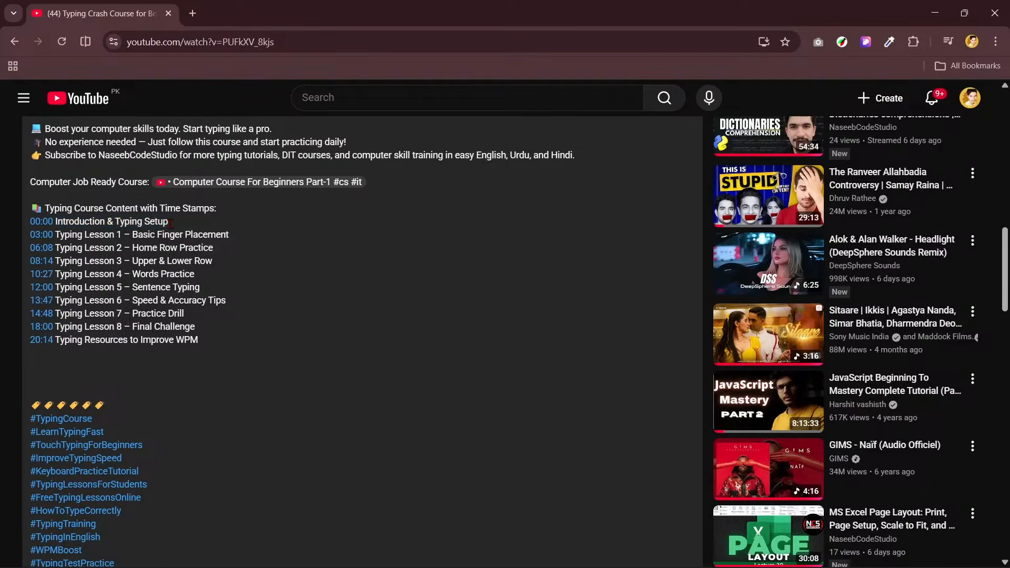
pyautogui.moveTo(56, 235); pyautogui.dragTo(170, 302)
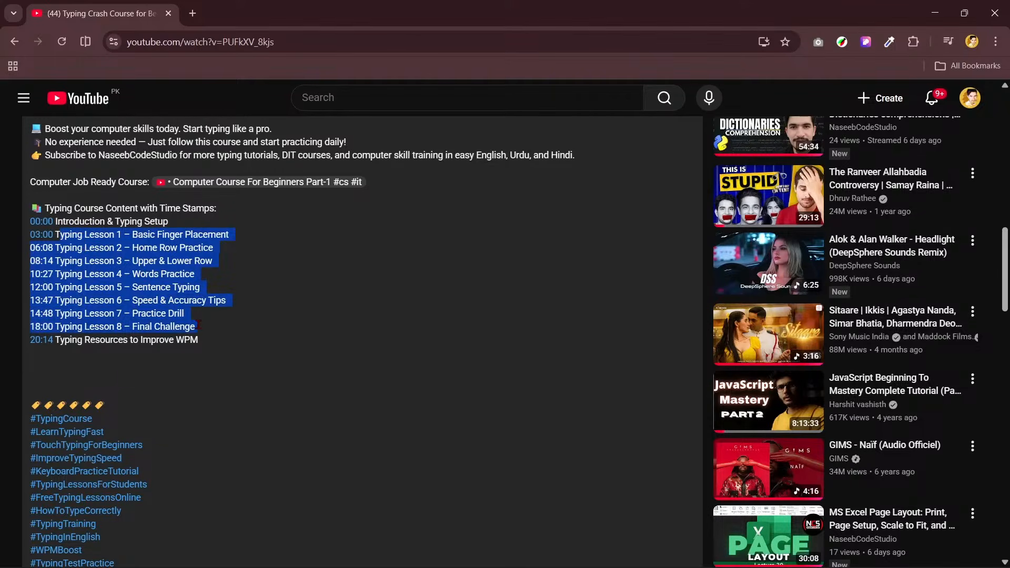
pyautogui.moveTo(199, 326); pyautogui.dragTo(21, 240)
pyautogui.click(117, 251)
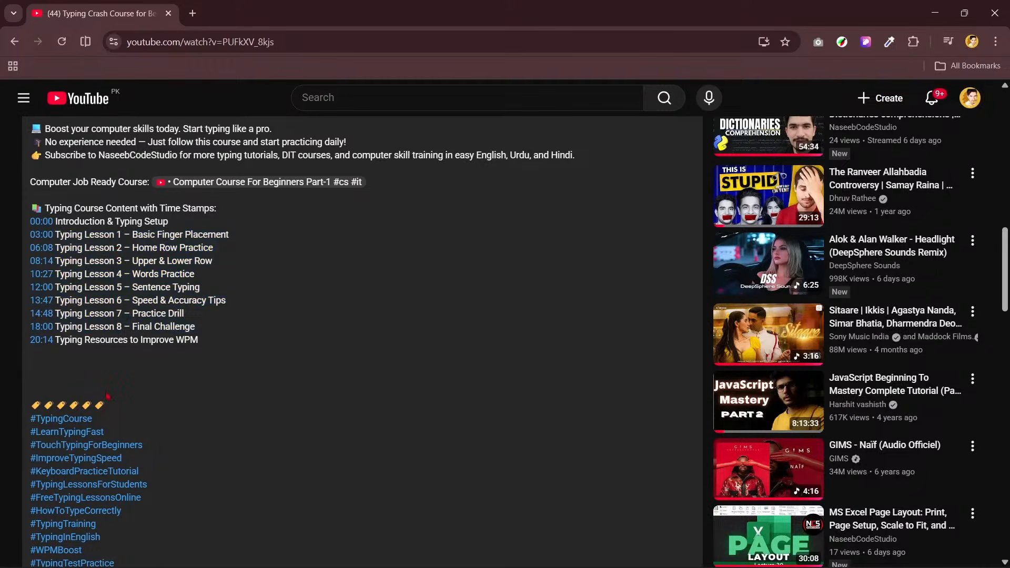
pyautogui.moveTo(55, 338); pyautogui.dragTo(197, 342)
pyautogui.click(213, 348)
pyautogui.moveTo(218, 351); pyautogui.dragTo(23, 228)
pyautogui.scroll(10, 24, 228)
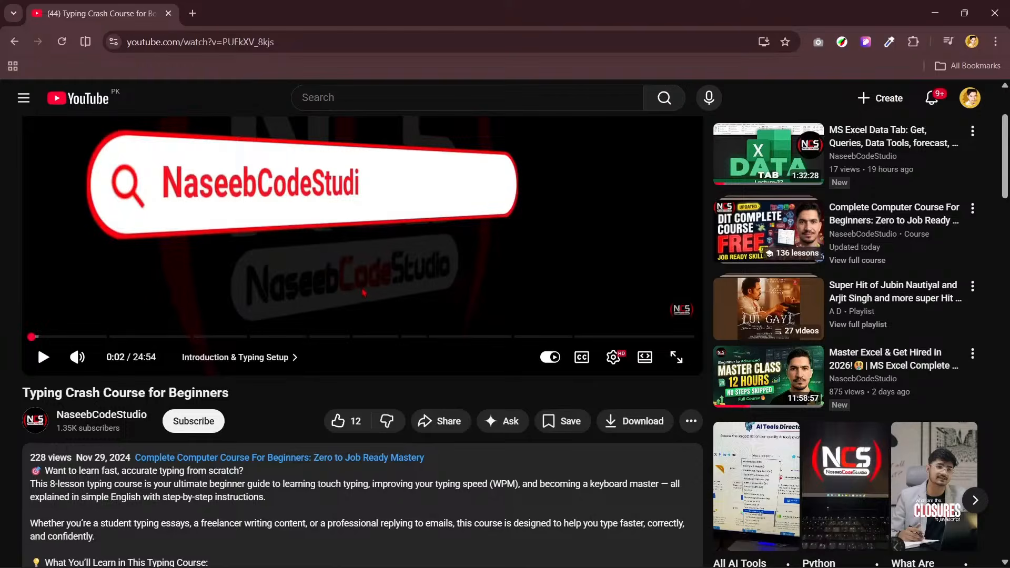
pyautogui.click(1006, 13)
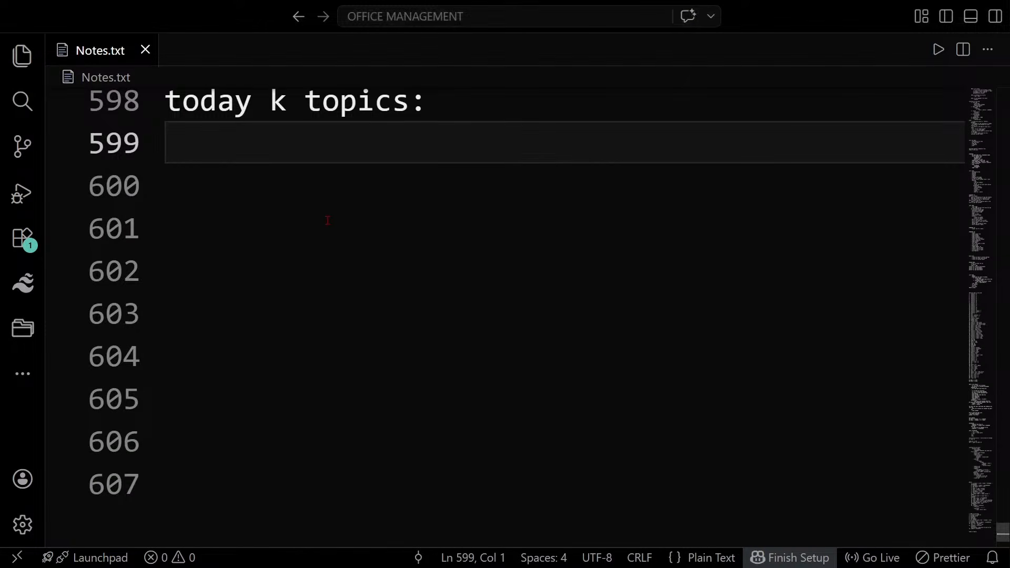
# Add '1. cell reference' as the first indented topic under 'today k topics:'.
pyautogui.press('Tab')
pyautogui.write('1. c')
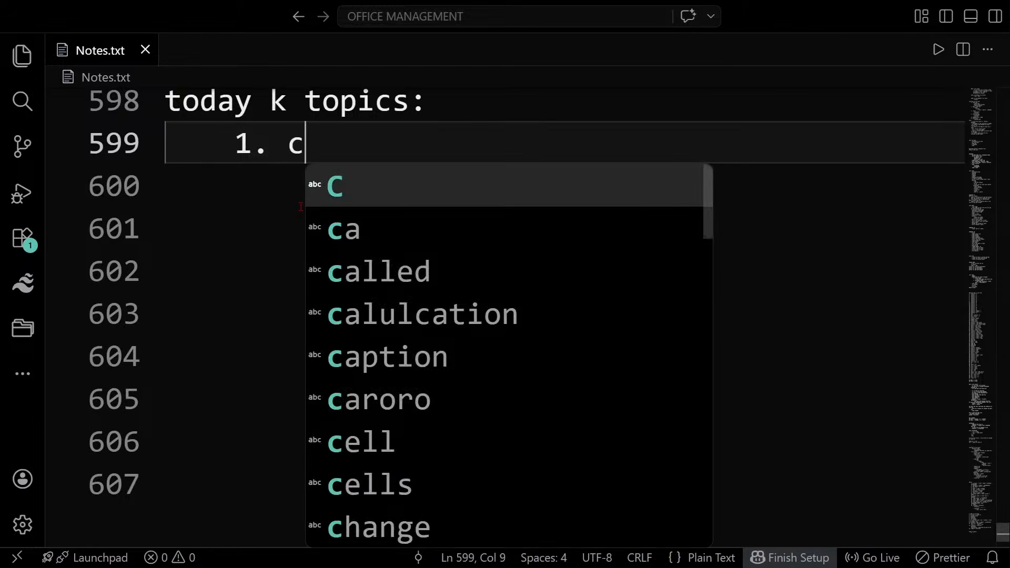
pyautogui.write('ell refernc')
pyautogui.press('BackSpace')
pyautogui.press('BackSpace')
pyautogui.press('BackSpace')
pyautogui.press('BackSpace')
pyautogui.write('ence')
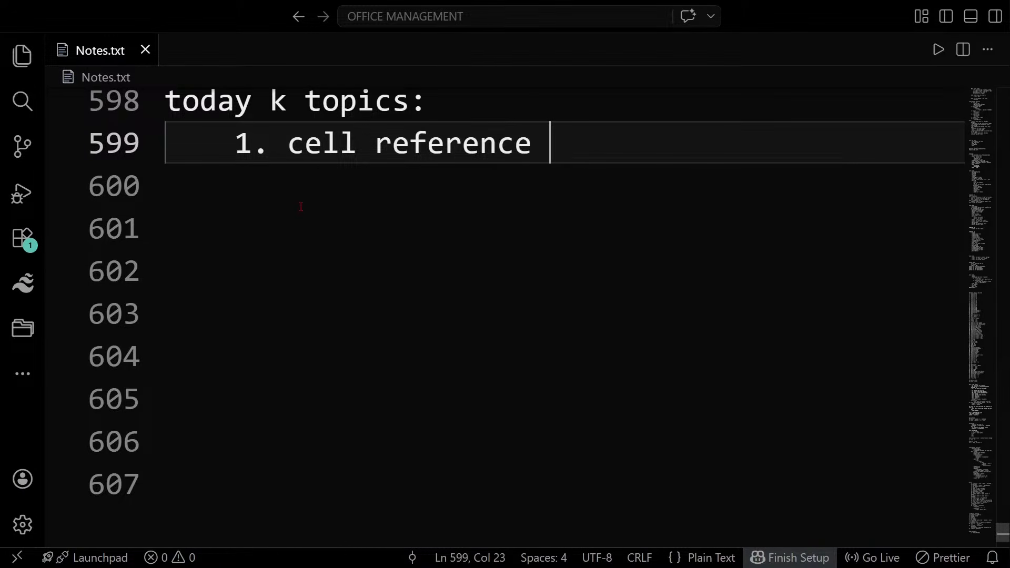
# Launch Excel from the Run dialog.
pyautogui.press('super+r')
pyautogui.write('excel')
pyautogui.press('Return')
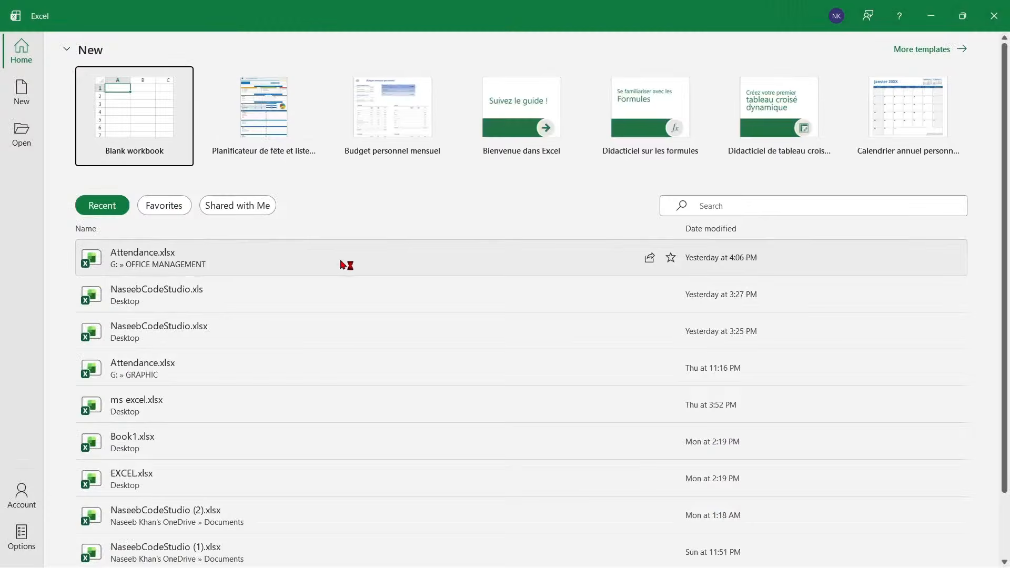
# Create a blank workbook and select cells D6, F7, G6 and E7.
pyautogui.click(159, 130)
pyautogui.scroll(10, 158, 223)
pyautogui.click(429, 358)
pyautogui.click(667, 380)
pyautogui.click(739, 369)
pyautogui.click(568, 389)
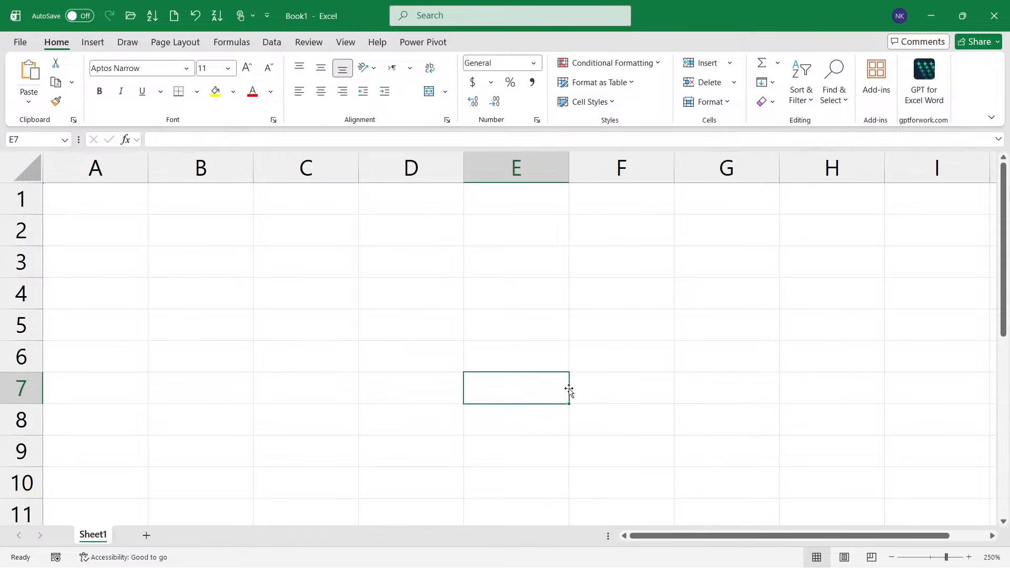
# Outline cell E7 in red, mark the column E and row 7 headers, and label it E7.
pyautogui.moveTo(459, 371); pyautogui.dragTo(572, 405)
pyautogui.press('e')
pyautogui.moveTo(461, 373); pyautogui.dragTo(572, 407)
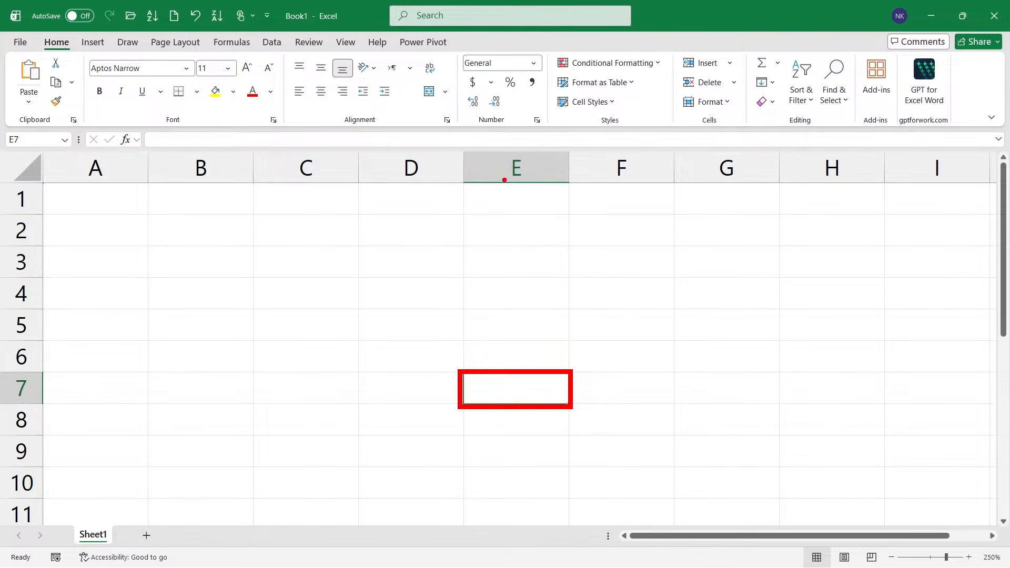
pyautogui.moveTo(500, 155); pyautogui.dragTo(541, 184)
pyautogui.moveTo(8, 383); pyautogui.dragTo(40, 408)
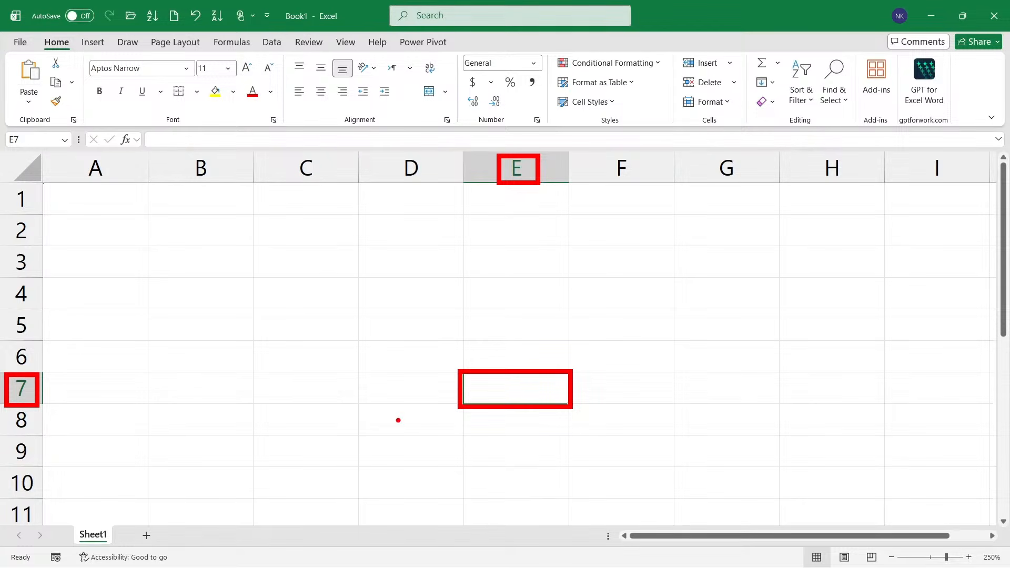
pyautogui.moveTo(506, 334)
pyautogui.mouseDown()
pyautogui.moveTo(525, 362)
pyautogui.moveTo(556, 321)
pyautogui.moveTo(553, 357)
pyautogui.moveTo(586, 335)
pyautogui.mouseUp()
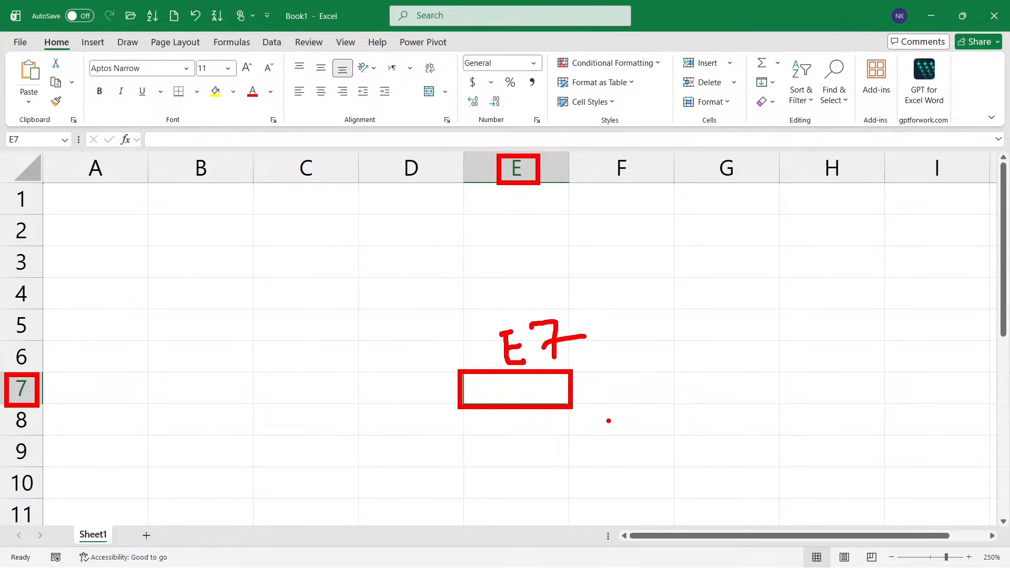
# Select G13 and frame its column and row, then select cells B10 and N9.
pyautogui.scroll(-2, 593, 409)
pyautogui.click(709, 398)
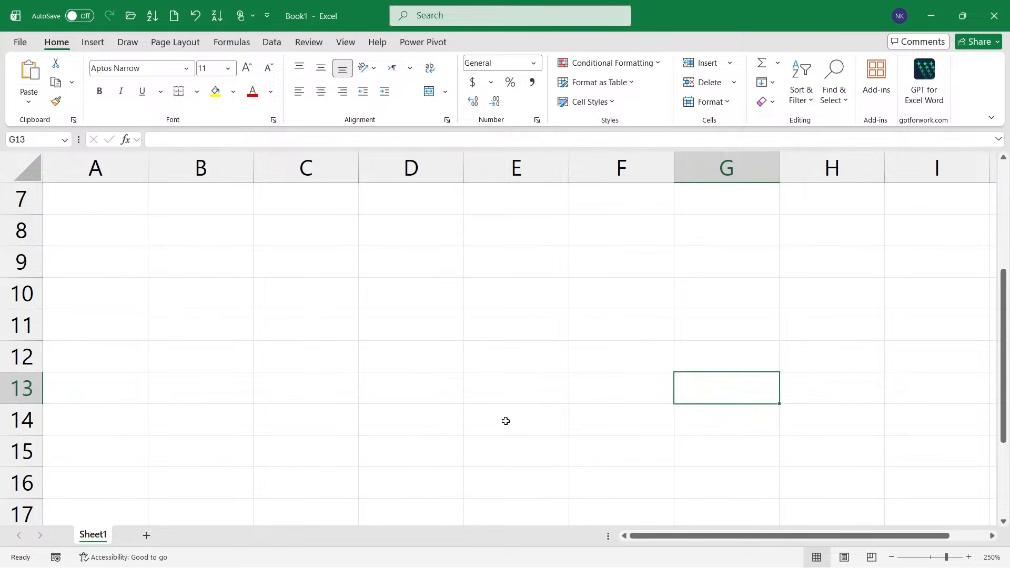
pyautogui.moveTo(683, 149)
pyautogui.mouseDown()
pyautogui.moveTo(766, 293)
pyautogui.moveTo(781, 404)
pyautogui.mouseUp()
pyautogui.moveTo(603, 372); pyautogui.dragTo(779, 396)
pyautogui.moveTo(603, 396); pyautogui.dragTo(0, 400)
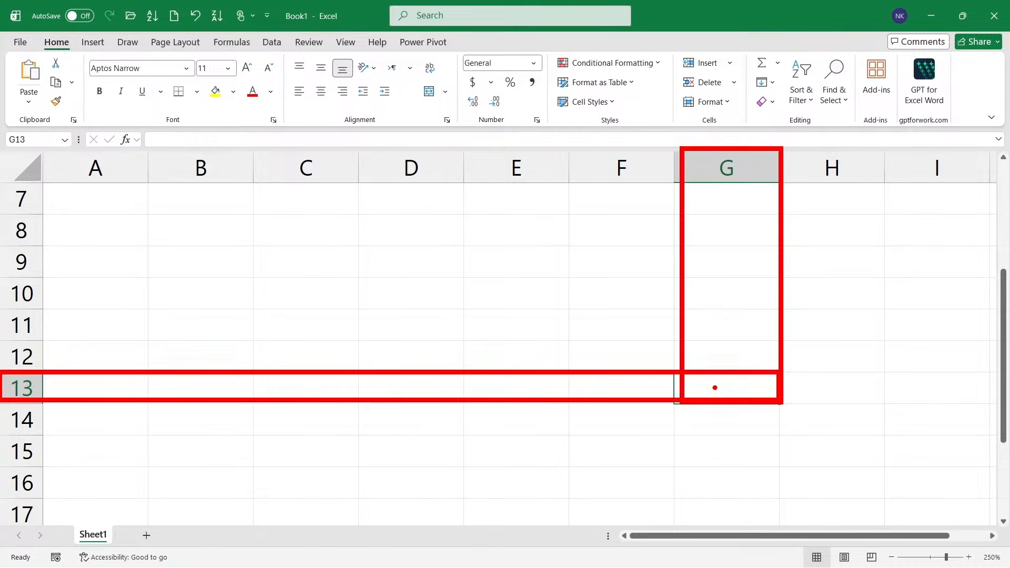
pyautogui.click(203, 286)
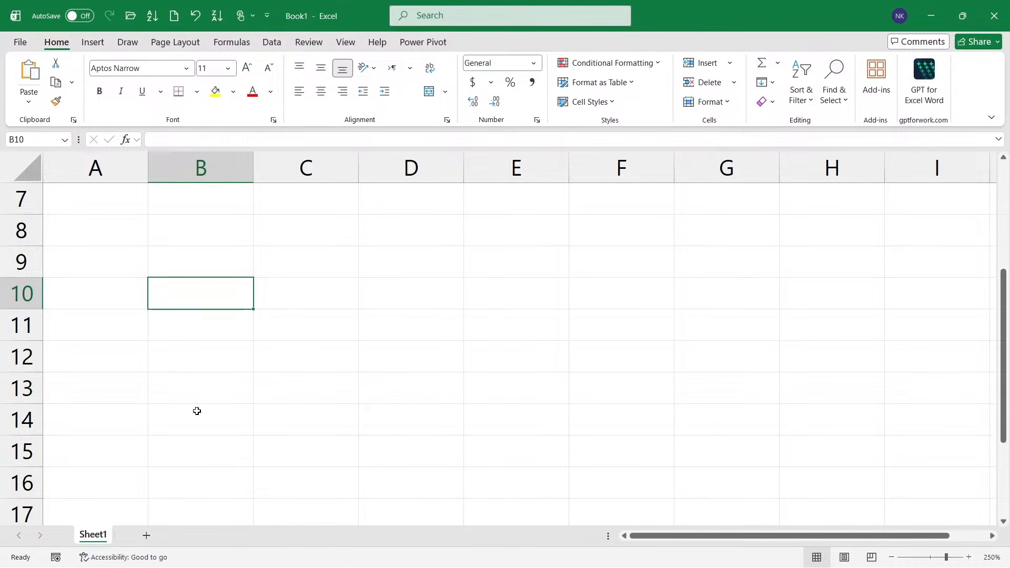
pyautogui.scroll(2, 197, 411)
pyautogui.scroll(-3, 197, 411)
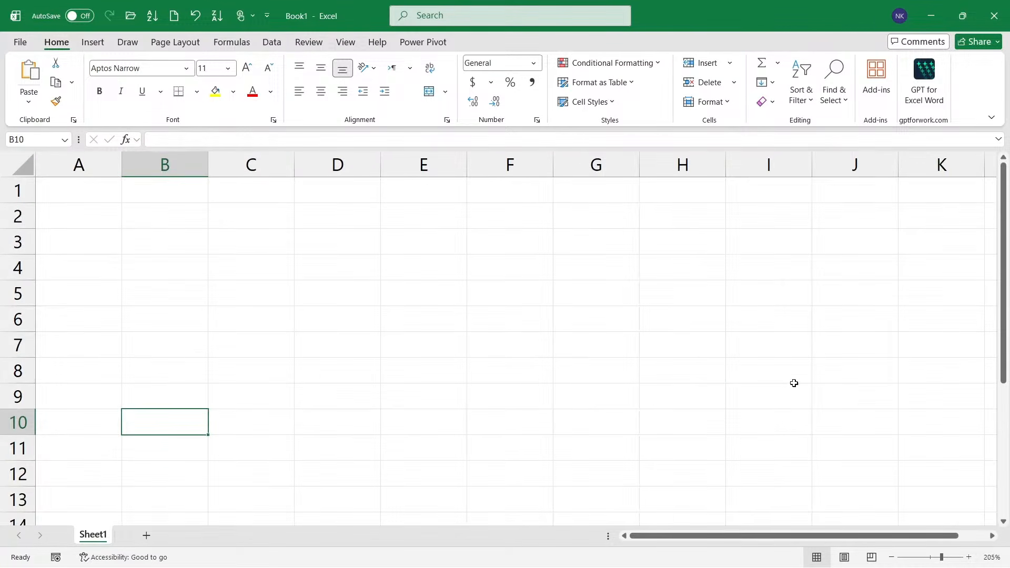
pyautogui.scroll(-3, 779, 470)
pyautogui.click(938, 335)
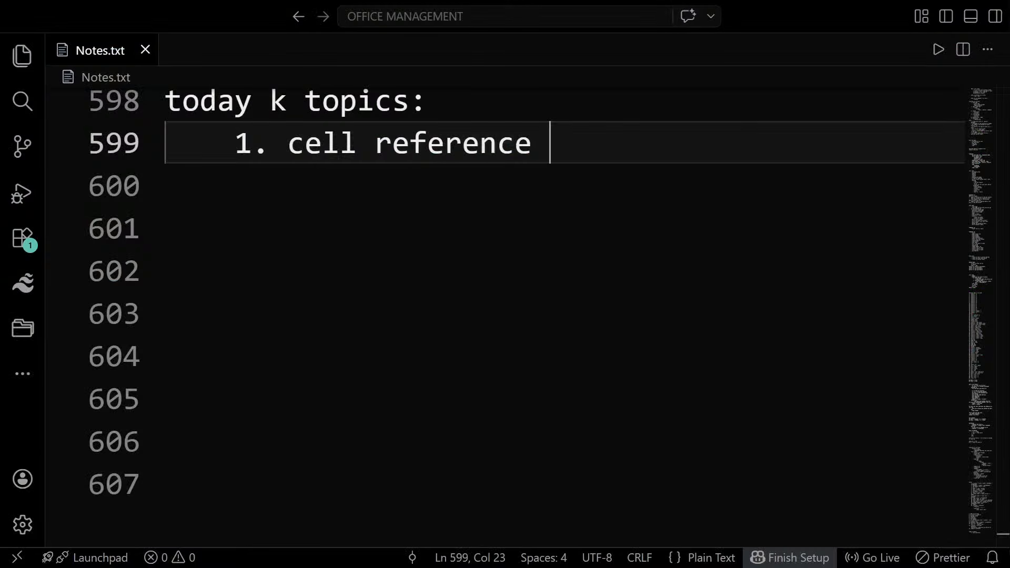
# Add '2. cell selection' as the second topic after 'cell reference'.
pyautogui.scroll(1, 327, 173)
pyautogui.moveTo(288, 221); pyautogui.dragTo(652, 223)
pyautogui.click(651, 224)
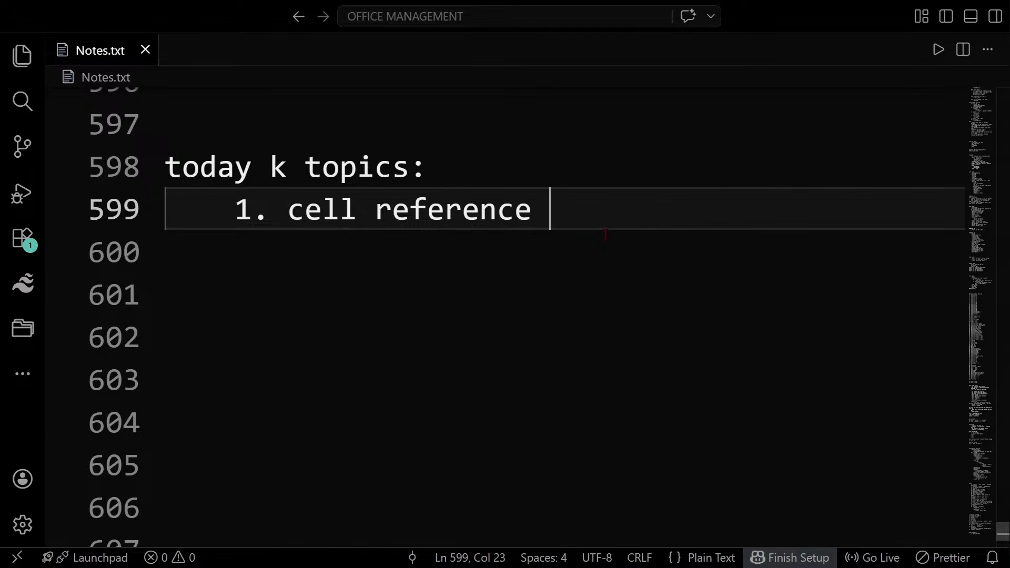
pyautogui.press('Return')
pyautogui.write('2')
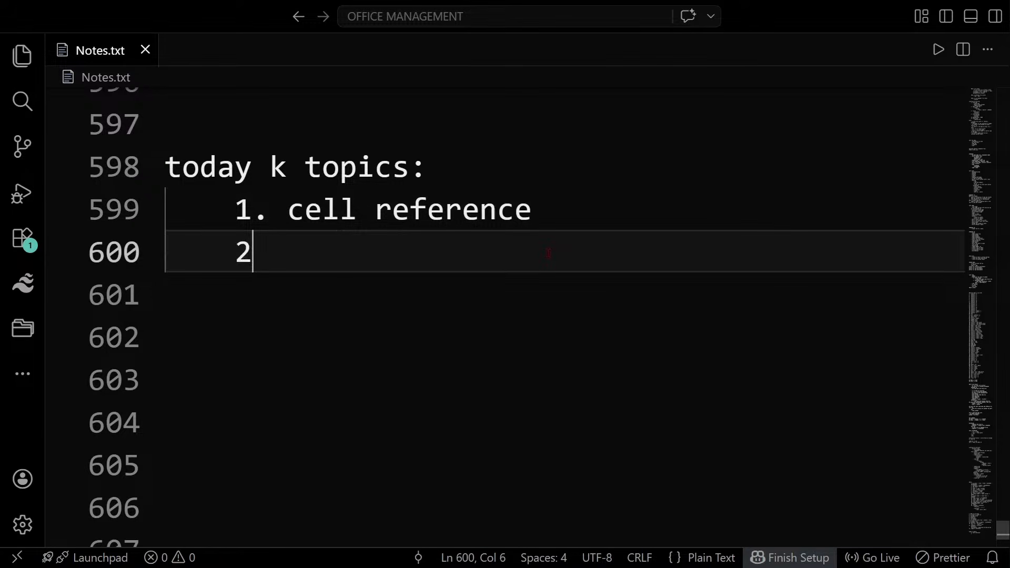
pyautogui.write('. sel')
pyautogui.press('BackSpace')
pyautogui.press('BackSpace')
pyautogui.press('BackSpace')
pyautogui.write('cell selection')
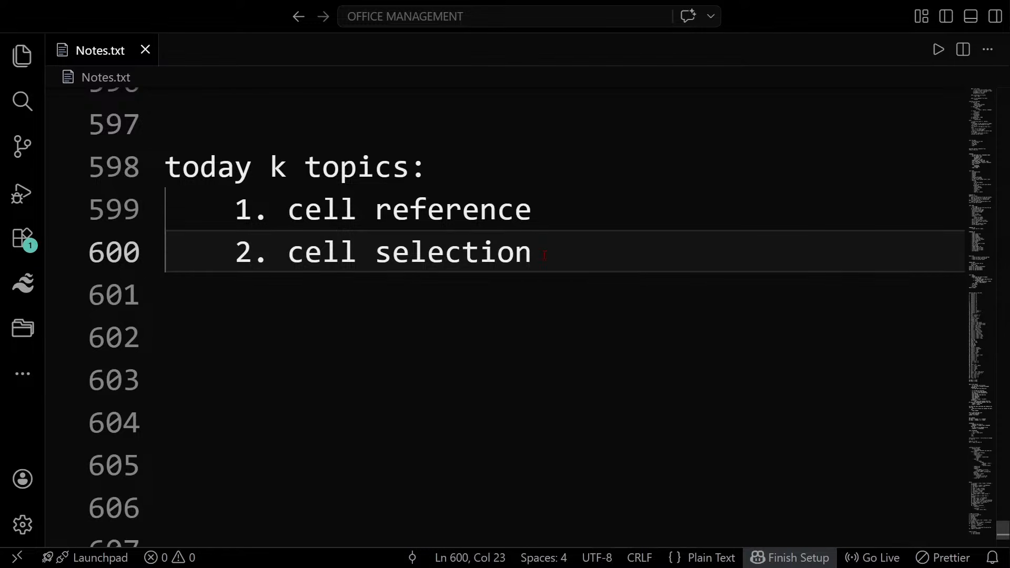
# Add indented sub-points '- range' and '- multi ranges selection' under topic 2.
pyautogui.press('Return')
pyautogui.press('Tab')
pyautogui.write('- range')
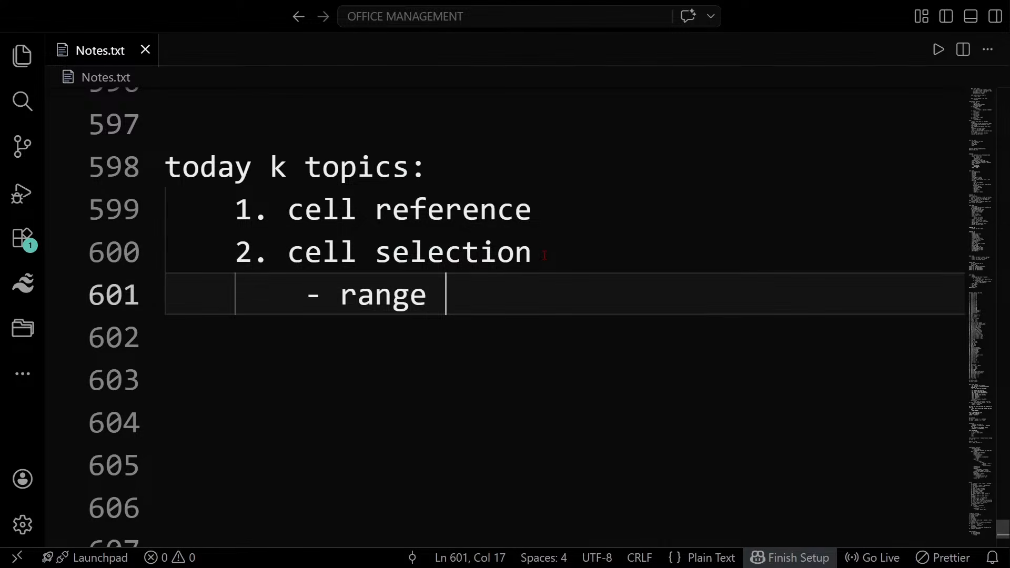
pyautogui.press('Return')
pyautogui.write('- mul')
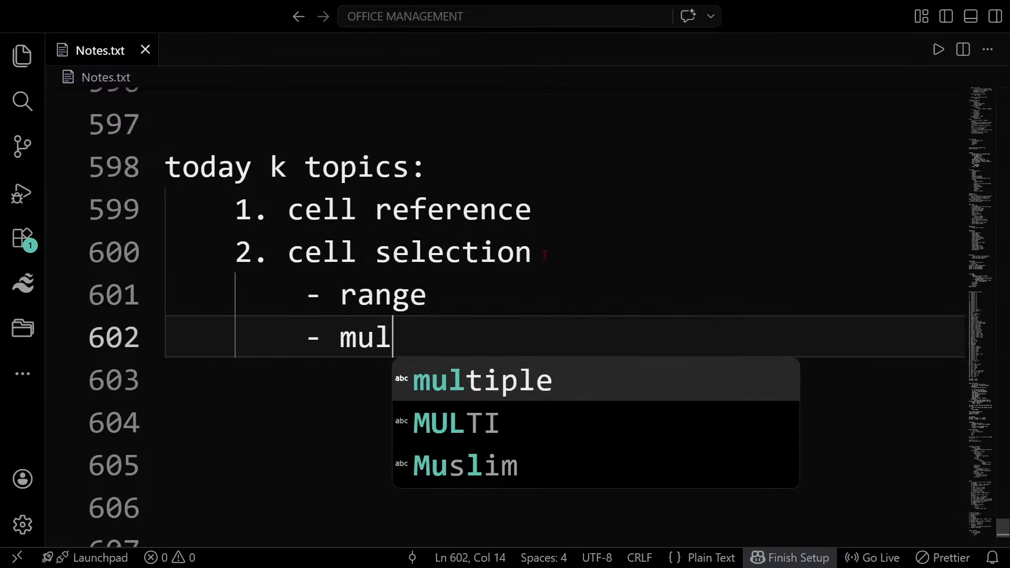
pyautogui.write('ti ranges sel')
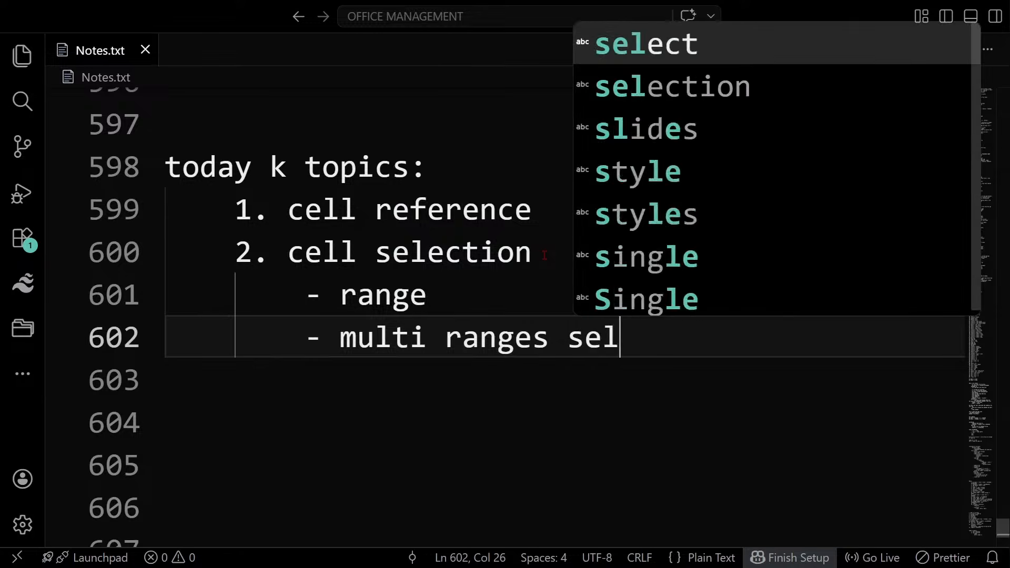
pyautogui.write('ection')
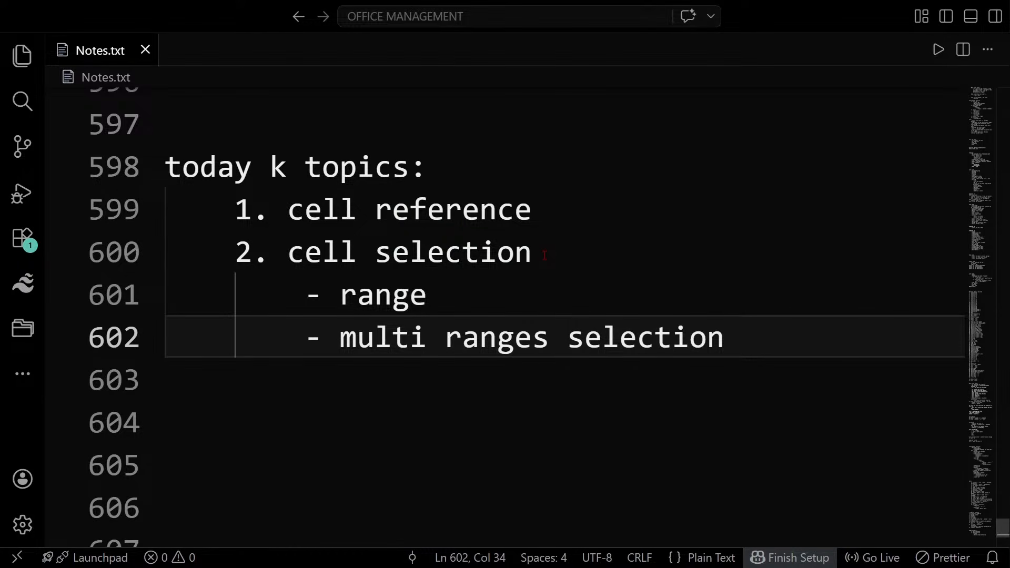
pyautogui.hotkey('alt', 'Tab')
pyautogui.scroll(12, 366, 326)
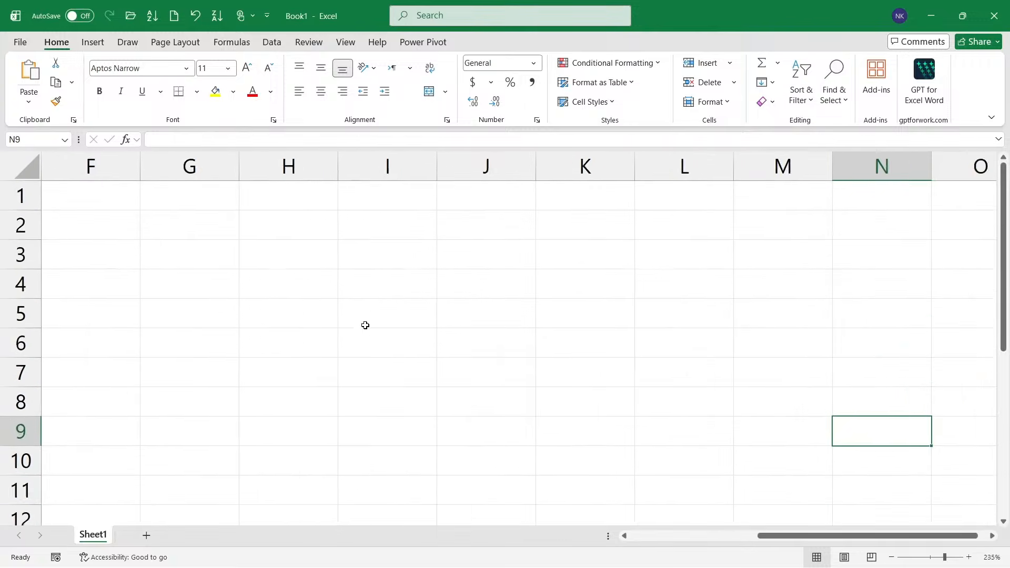
pyautogui.scroll(4, 366, 325)
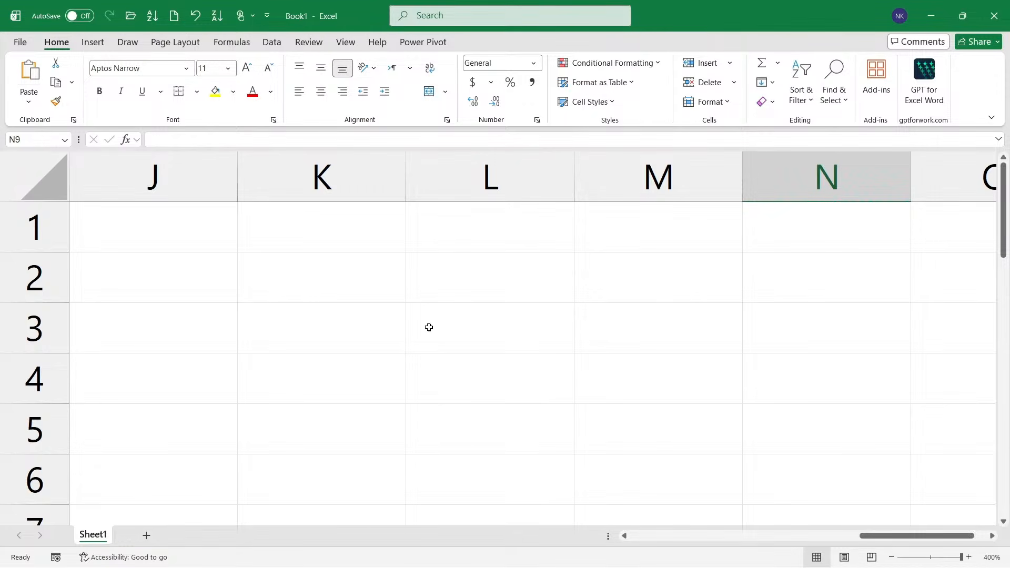
pyautogui.hscroll(-5, 433, 327)
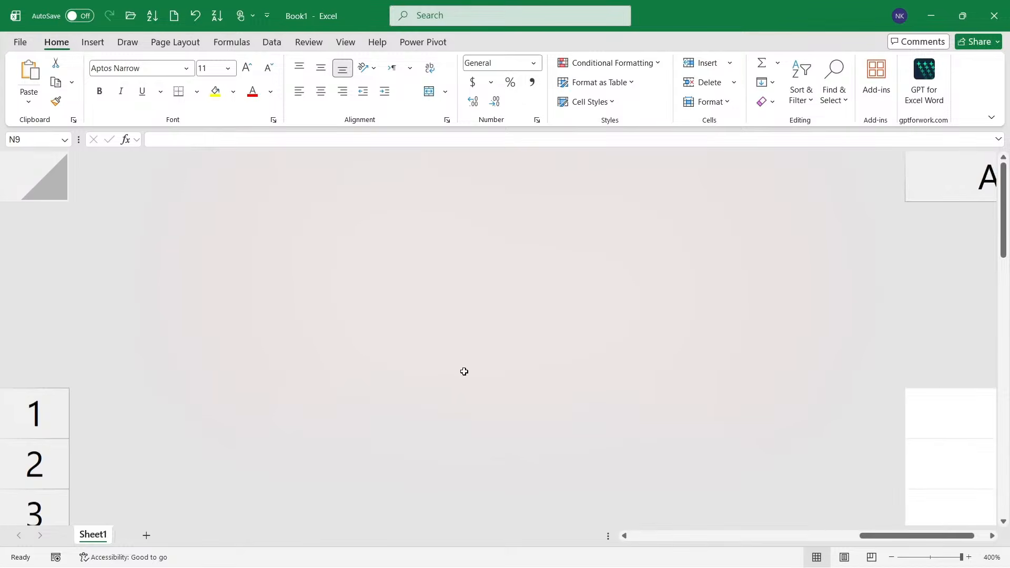
pyautogui.hscroll(3, 476, 371)
pyautogui.hscroll(-4, 475, 370)
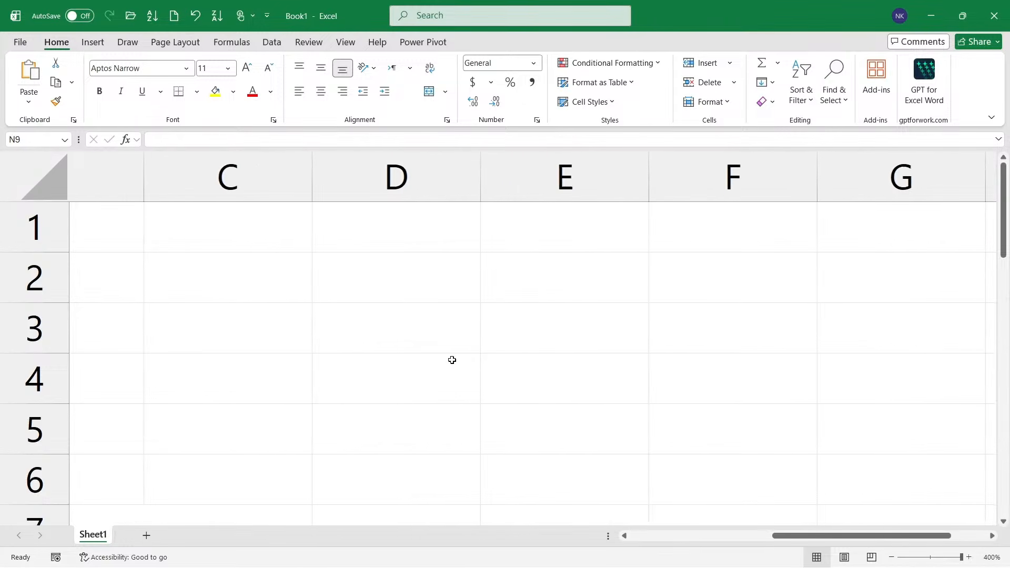
pyautogui.click(298, 291)
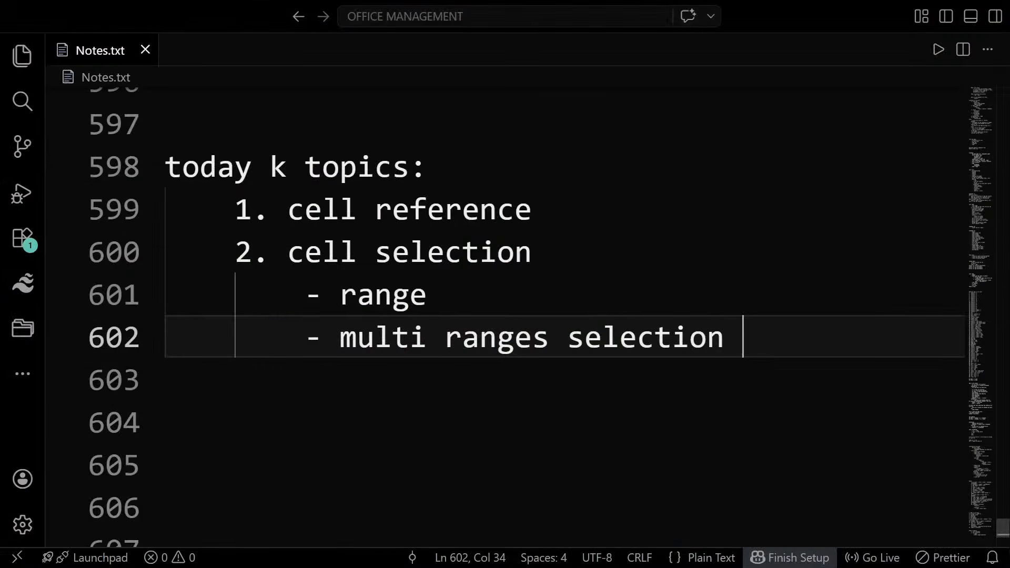
pyautogui.press('Return')
# Add an outdented 'pointer behavior:' heading on line 603 of Notes.txt.
pyautogui.press('BackSpace')
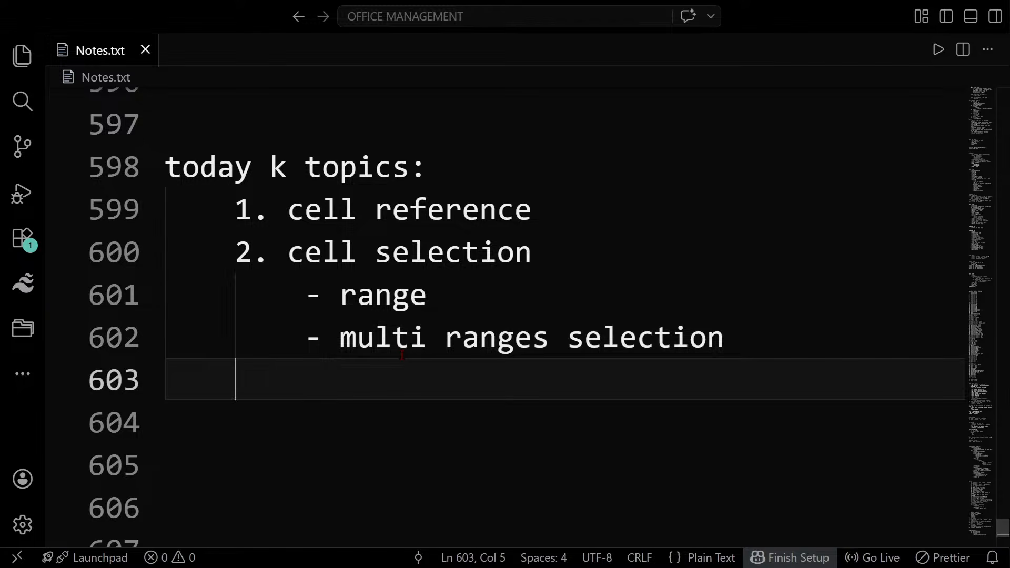
pyautogui.write('c')
pyautogui.press('BackSpace')
pyautogui.write('pio')
pyautogui.press('BackSpace')
pyautogui.press('BackSpace')
pyautogui.write('ointer ')
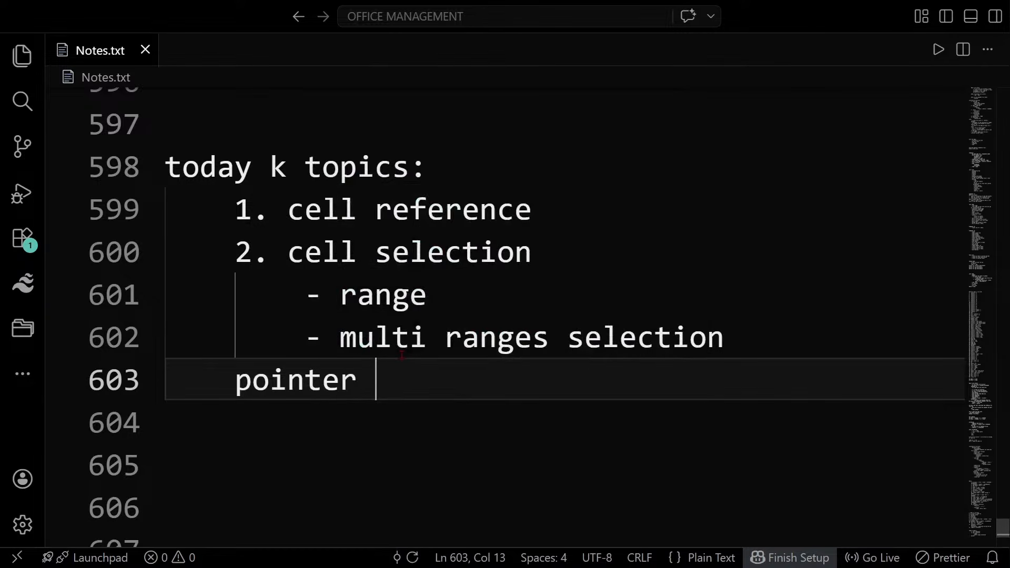
pyautogui.write('behavior:')
pyautogui.press('Return')
# Under it, add the '- plus moto saa' bullet with an indented 'selection' line.
pyautogui.write('- ')
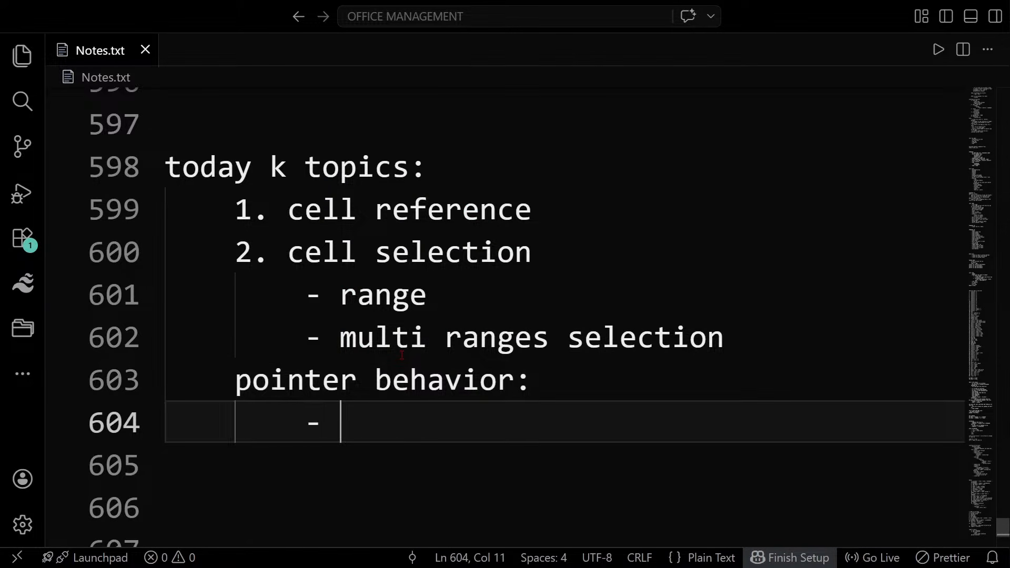
pyautogui.write('plu')
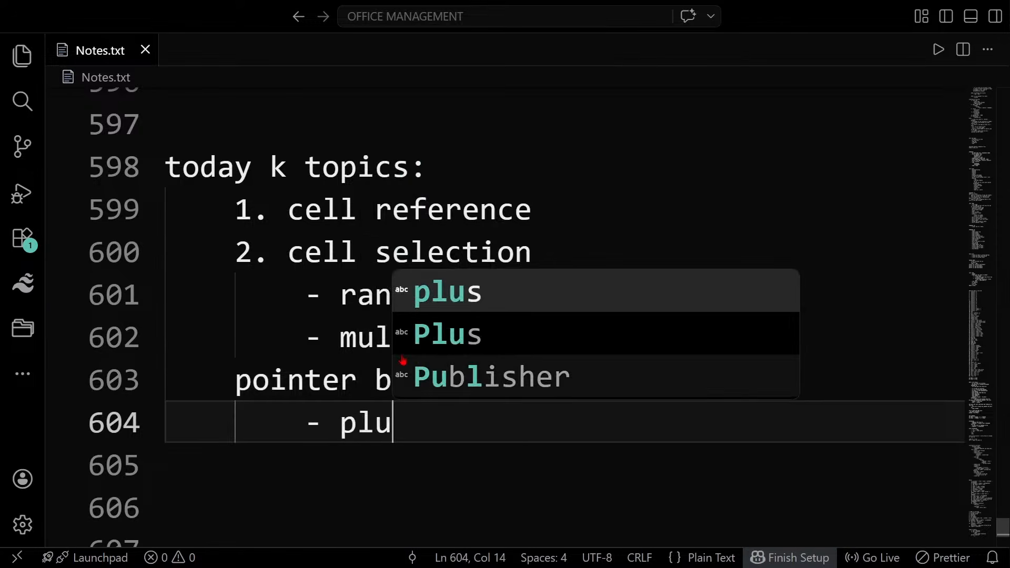
pyautogui.write('s')
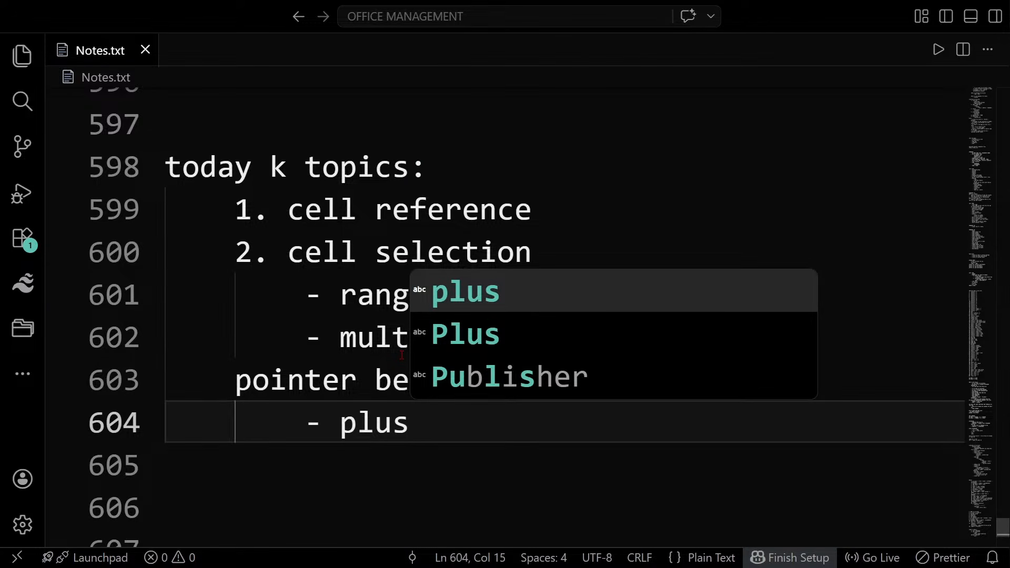
pyautogui.write(' moto saa')
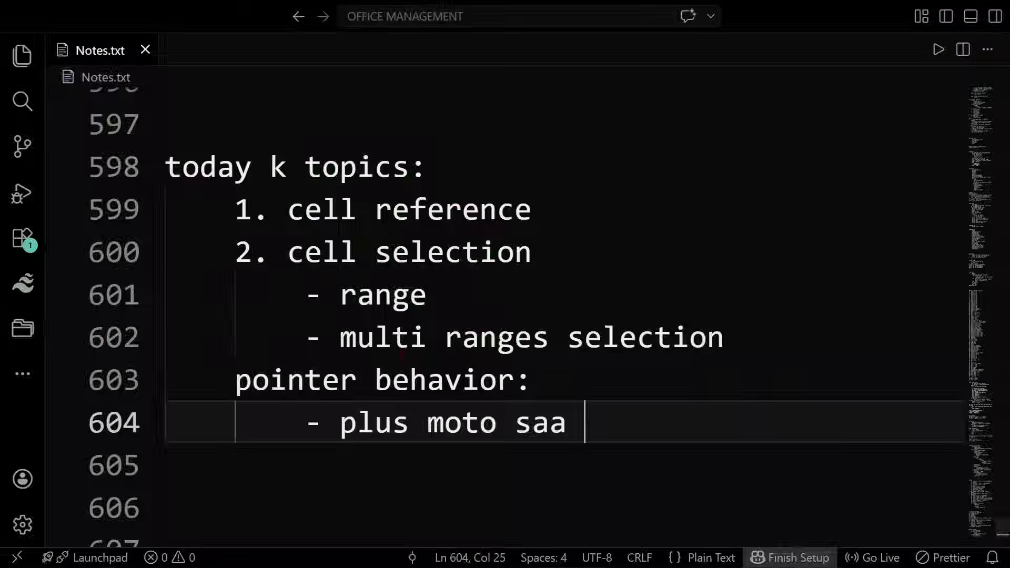
pyautogui.press('Return')
pyautogui.press('Tab')
pyautogui.write('selection')
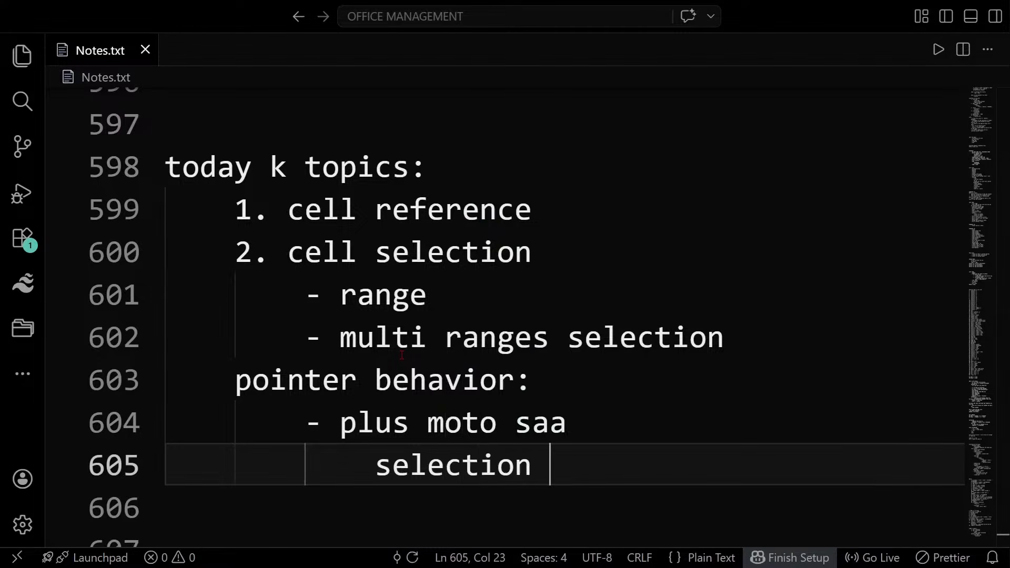
pyautogui.press('Return')
pyautogui.hotkey('alt', 'Tab')
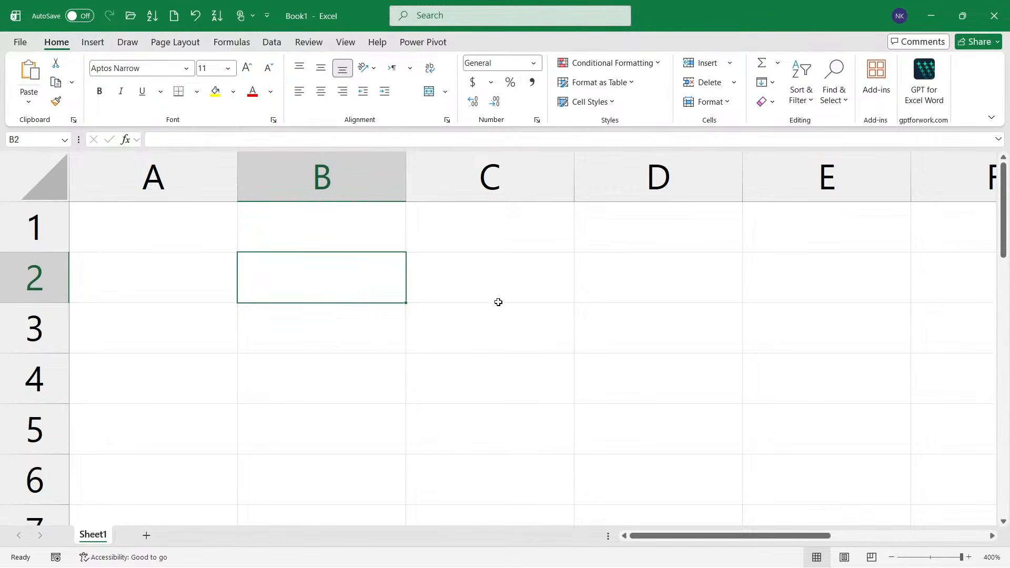
# Demonstrate selecting range B2:E5, whole columns B–E, column B, and rows 2–5.
pyautogui.moveTo(370, 276); pyautogui.dragTo(835, 447)
pyautogui.click(442, 316)
pyautogui.moveTo(370, 276); pyautogui.dragTo(792, 440)
pyautogui.moveTo(381, 196); pyautogui.dragTo(817, 181)
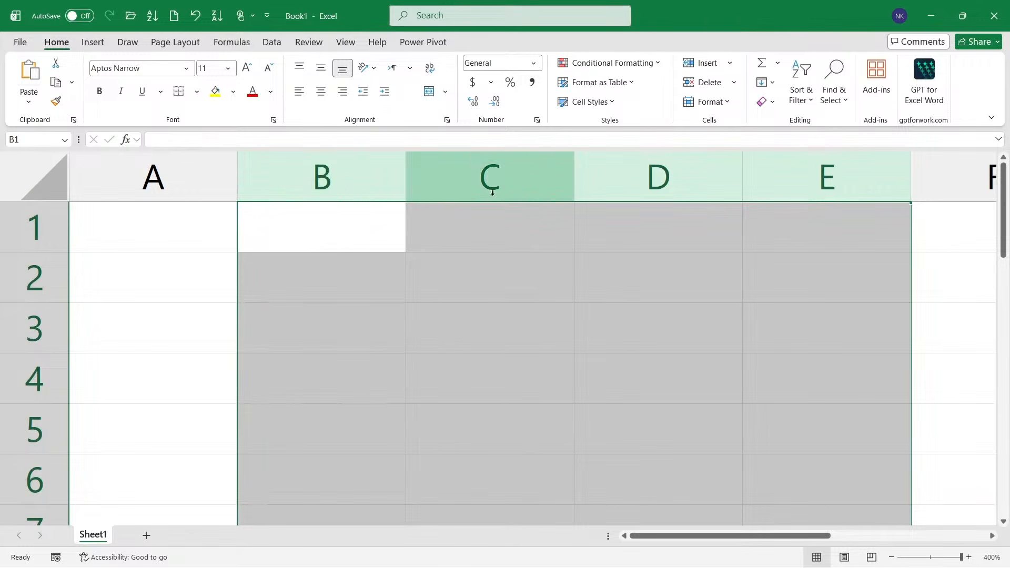
pyautogui.click(300, 165)
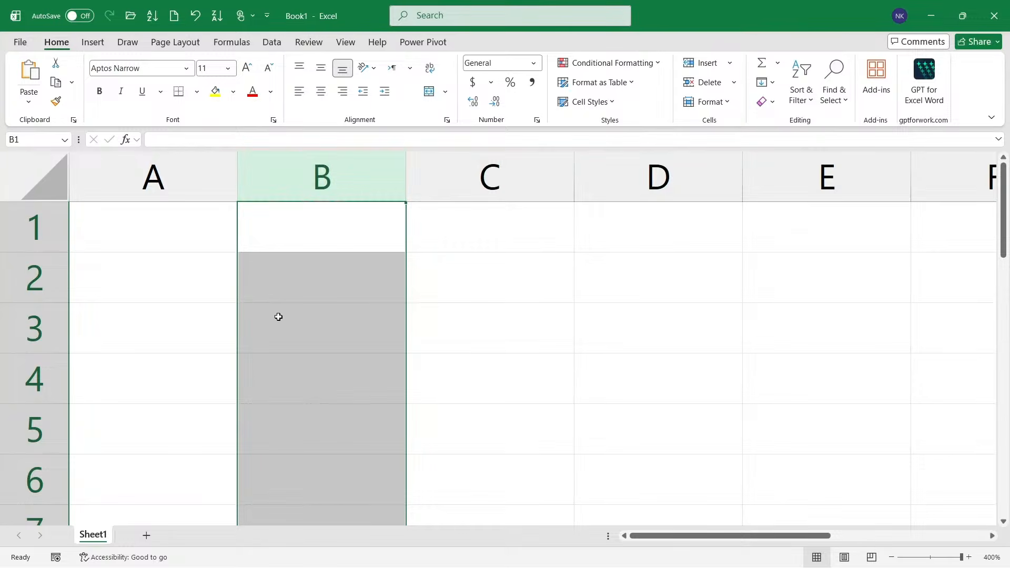
pyautogui.moveTo(29, 281); pyautogui.dragTo(21, 429)
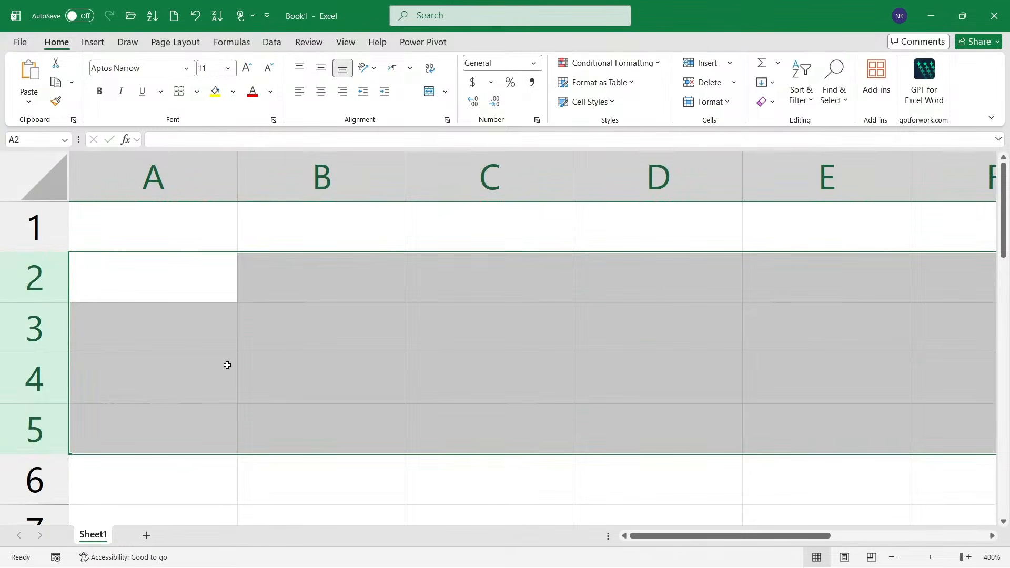
pyautogui.click(229, 365)
pyautogui.keyDown('ctrl'); pyautogui.scroll(-5, 229, 362); pyautogui.keyUp('ctrl')
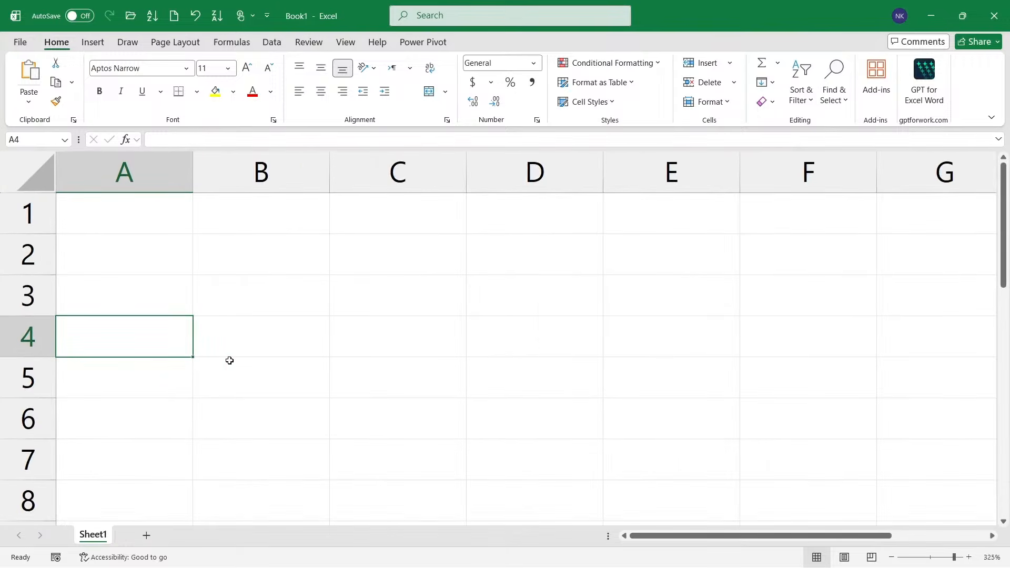
# Select the scattered cells B2, D4, G3, B6, D7 and F7 together.
pyautogui.click(242, 252)
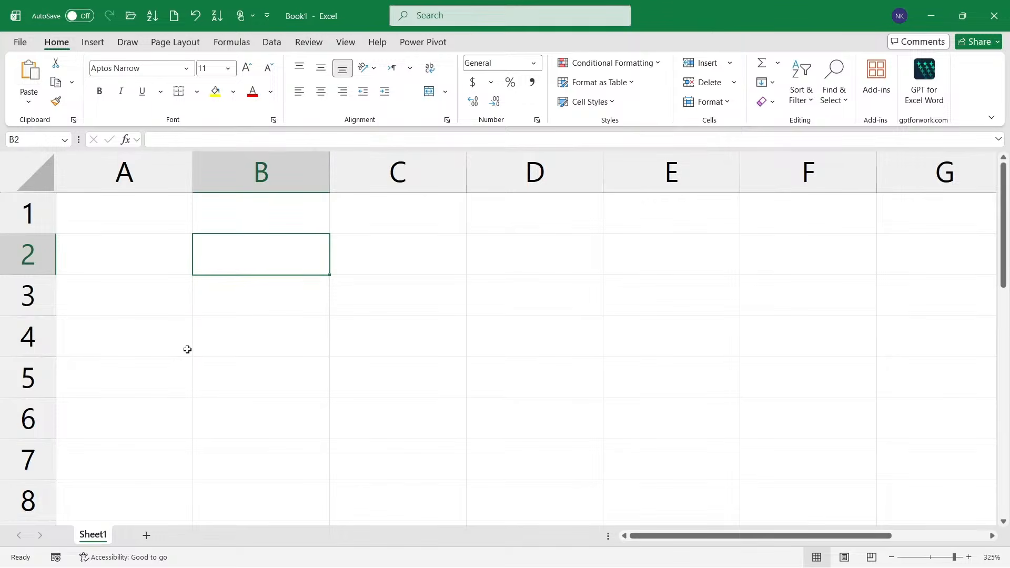
pyautogui.keyDown('ctrl'); pyautogui.click(553, 338); pyautogui.keyUp('ctrl')
pyautogui.keyDown('ctrl'); pyautogui.click(880, 285); pyautogui.keyUp('ctrl')
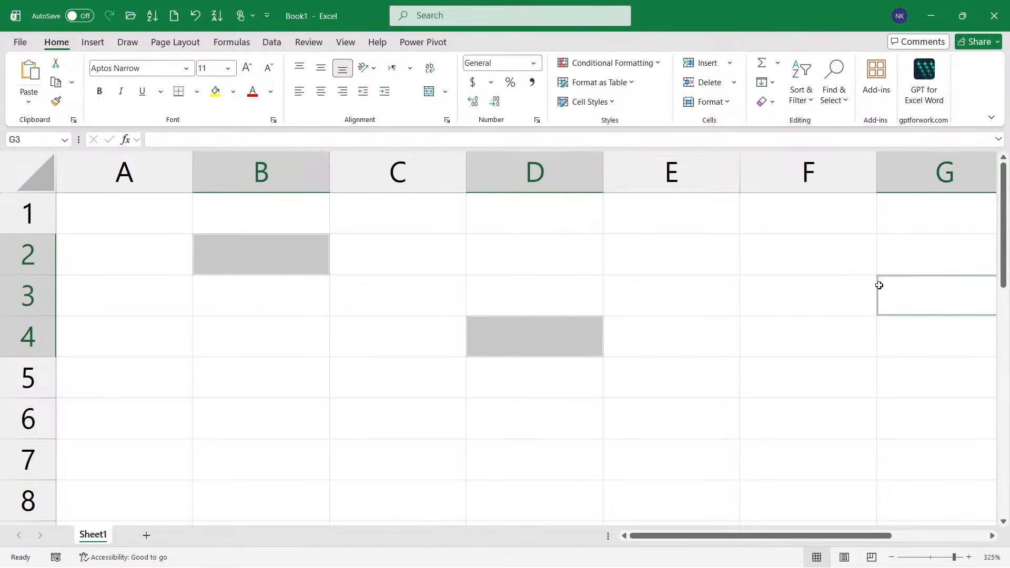
pyautogui.keyDown('ctrl'); pyautogui.click(291, 434); pyautogui.keyUp('ctrl')
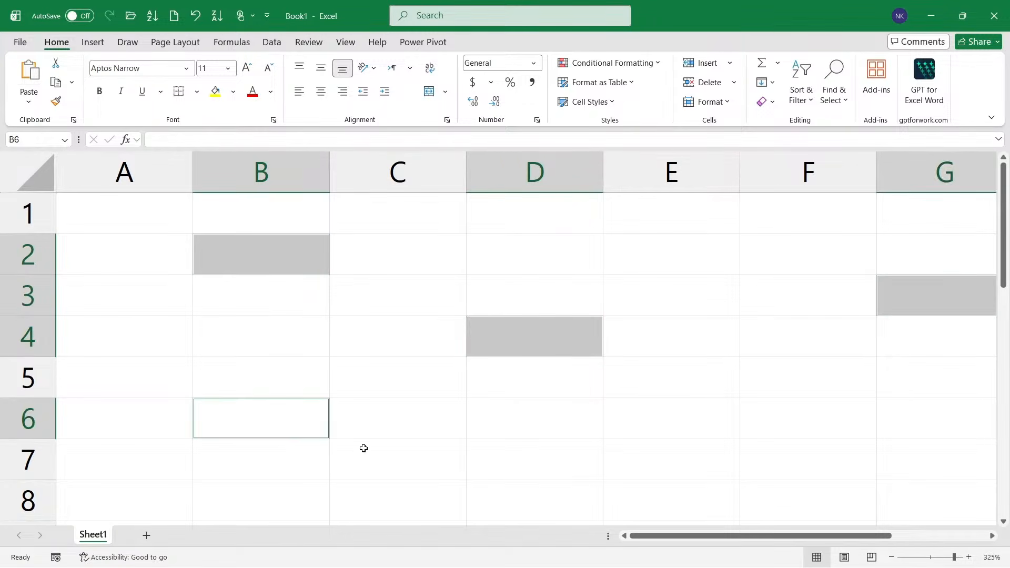
pyautogui.keyDown('ctrl'); pyautogui.click(564, 457); pyautogui.keyUp('ctrl')
pyautogui.keyDown('ctrl'); pyautogui.click(854, 467); pyautogui.keyUp('ctrl')
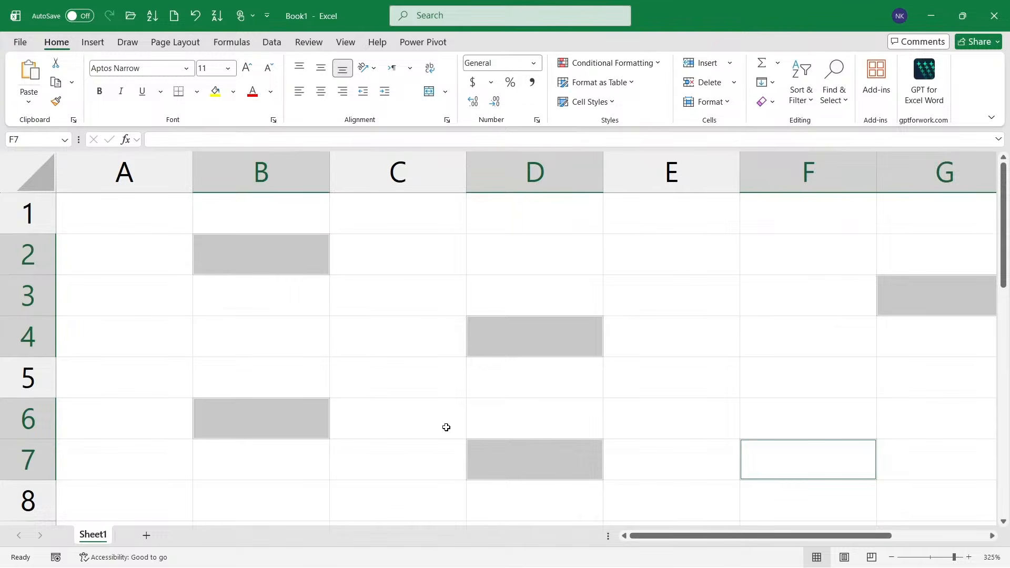
# Fill the scattered selected cells black, then undo the fill.
pyautogui.click(233, 91)
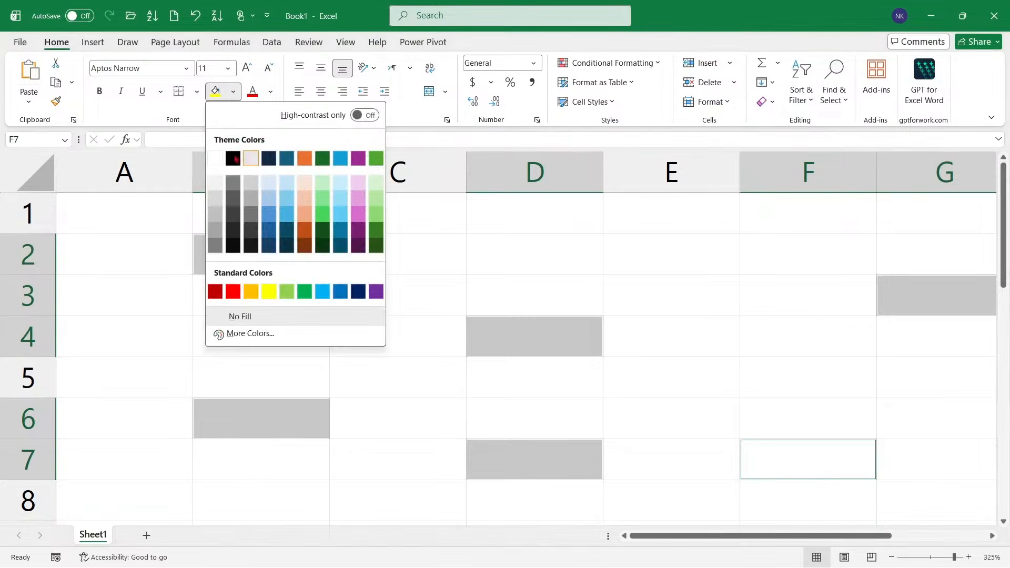
pyautogui.click(233, 158)
pyautogui.click(342, 308)
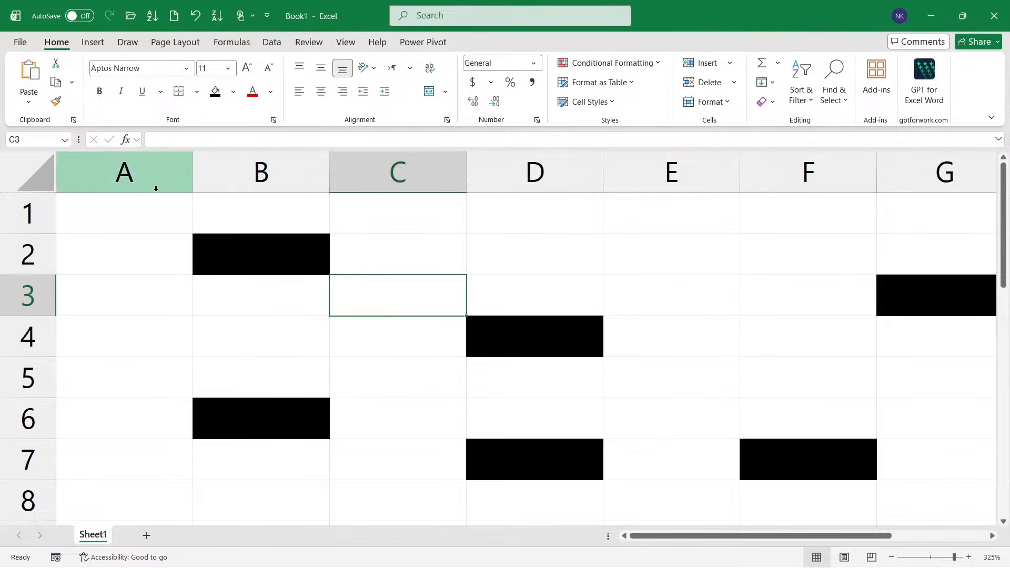
pyautogui.hotkey('ctrl', 'z')
pyautogui.click(369, 371)
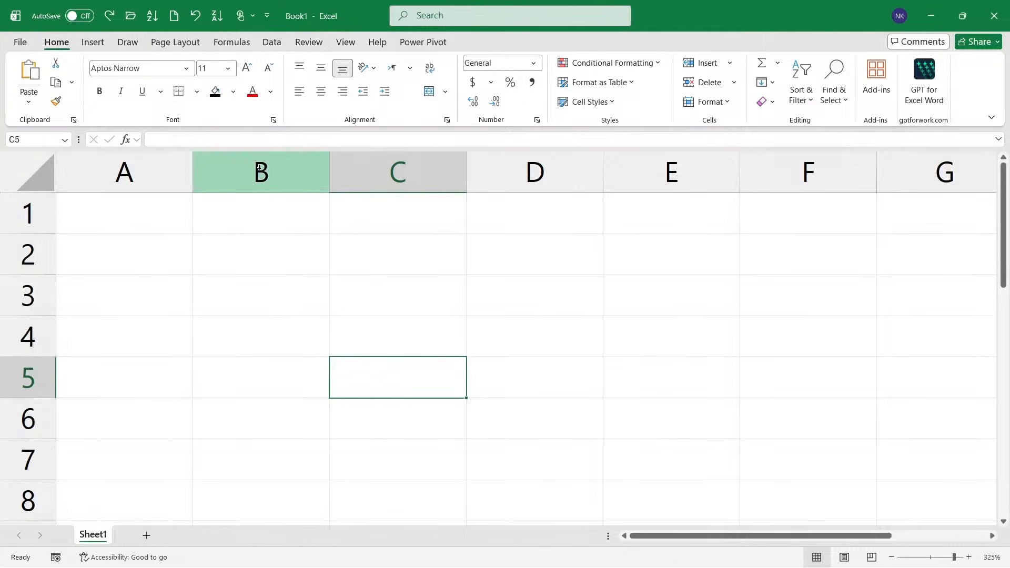
# Select B1:B6, D3:D8 and F1:F6 together, fill them black, then undo.
pyautogui.moveTo(262, 210); pyautogui.dragTo(265, 428)
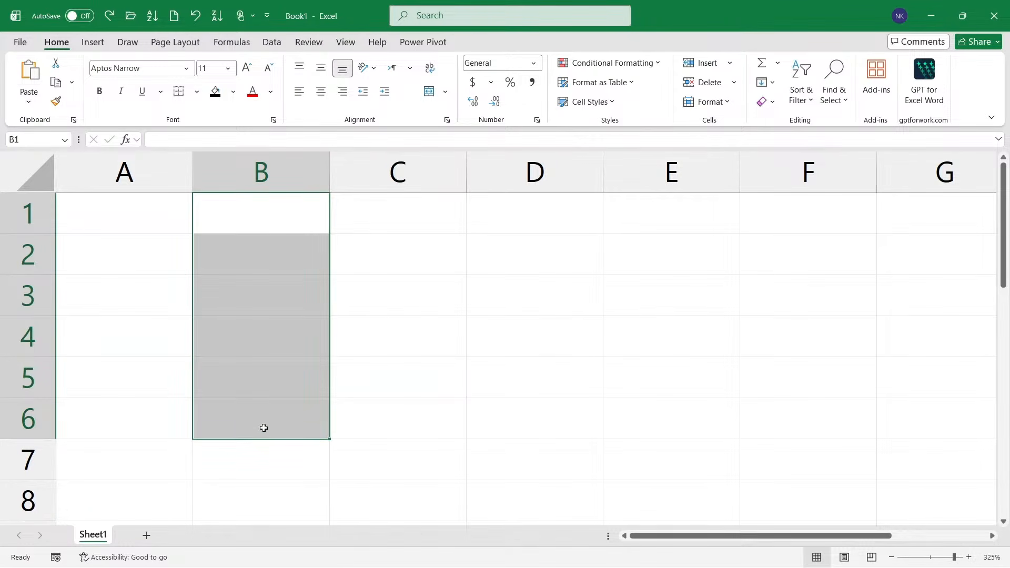
pyautogui.keyDown('ctrl'); pyautogui.moveTo(527, 295); pyautogui.dragTo(539, 500); pyautogui.keyUp('ctrl')
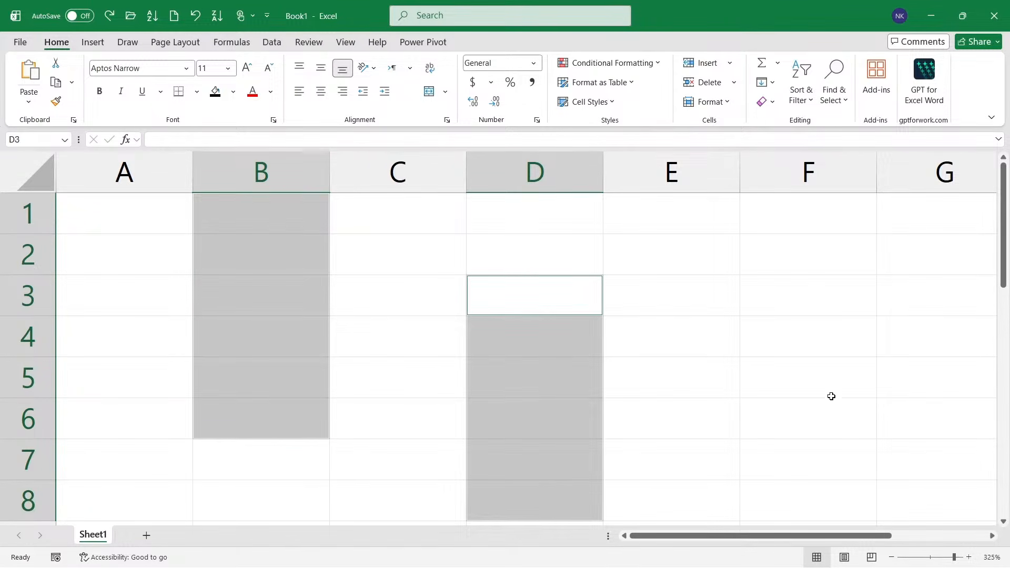
pyautogui.keyDown('ctrl'); pyautogui.moveTo(826, 428); pyautogui.dragTo(787, 187); pyautogui.keyUp('ctrl')
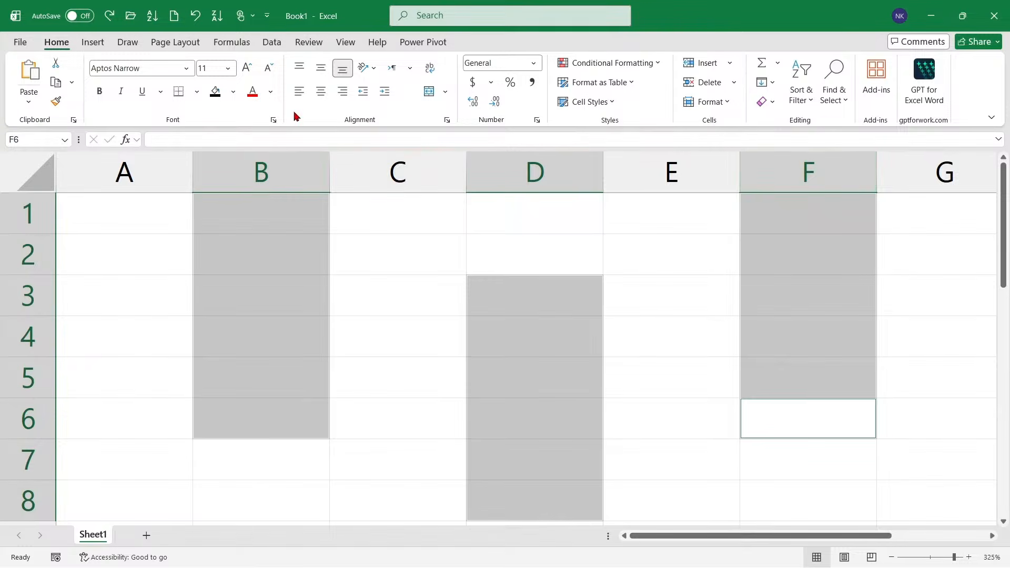
pyautogui.click(216, 94)
pyautogui.click(338, 289)
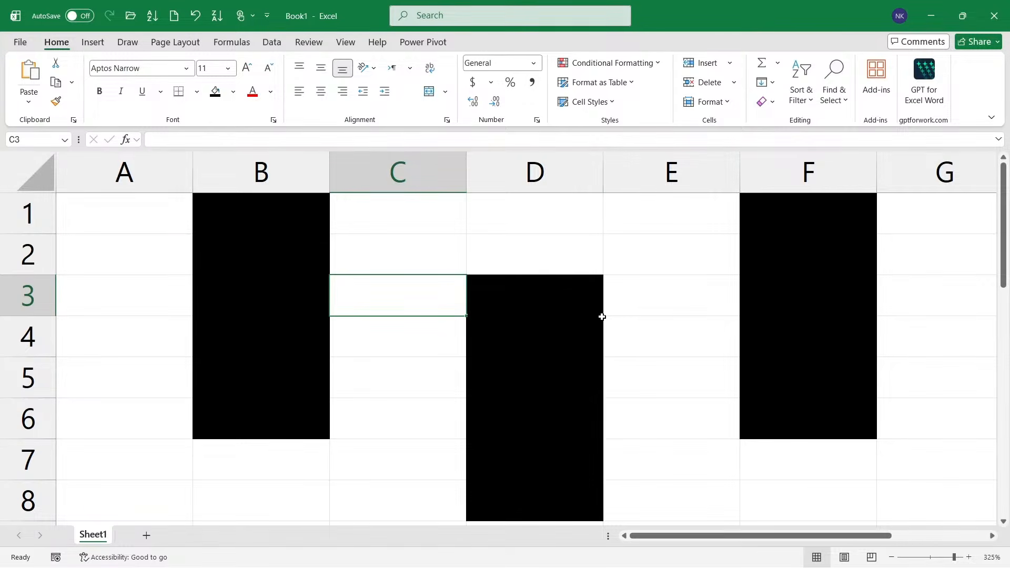
pyautogui.hotkey('ctrl', 'z')
pyautogui.click(459, 328)
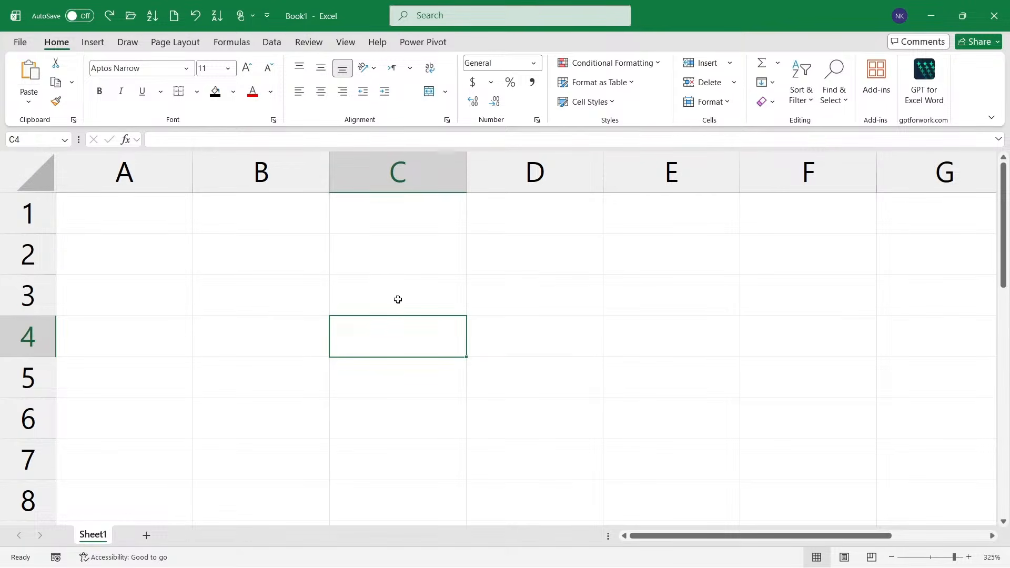
# Select B1:B5, then D1:D5, and put the empty cell B2 into edit mode.
pyautogui.moveTo(268, 213); pyautogui.dragTo(284, 377)
pyautogui.moveTo(495, 221); pyautogui.dragTo(505, 396)
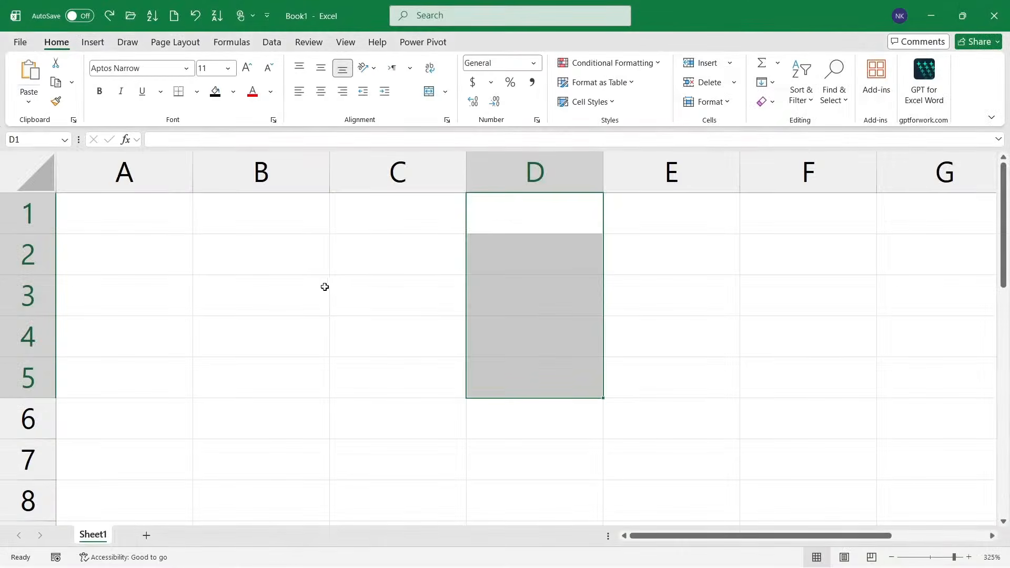
pyautogui.keyDown('ctrl'); pyautogui.scroll(5, 326, 287); pyautogui.keyUp('ctrl')
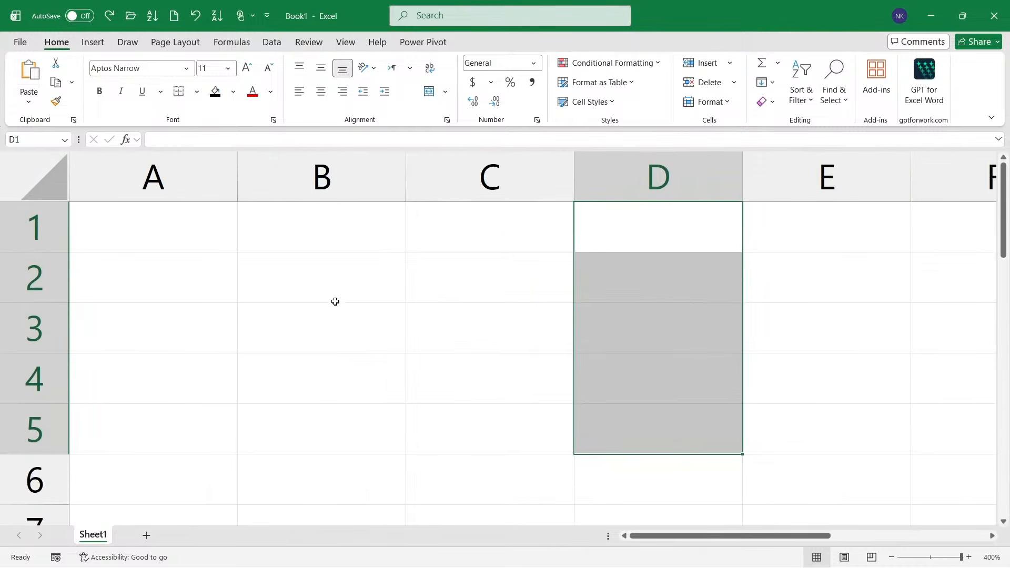
pyautogui.click(335, 300)
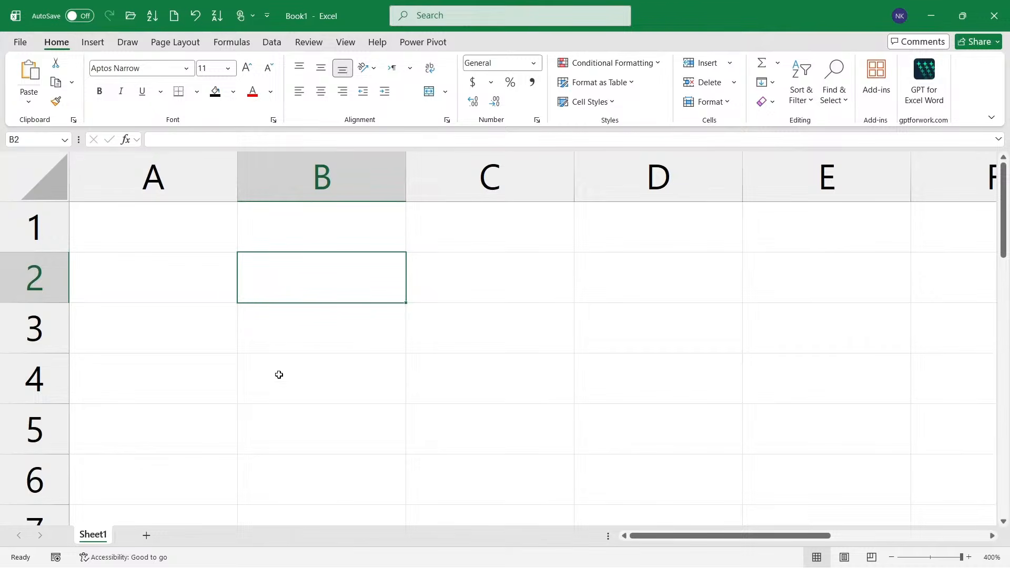
pyautogui.doubleClick(295, 276)
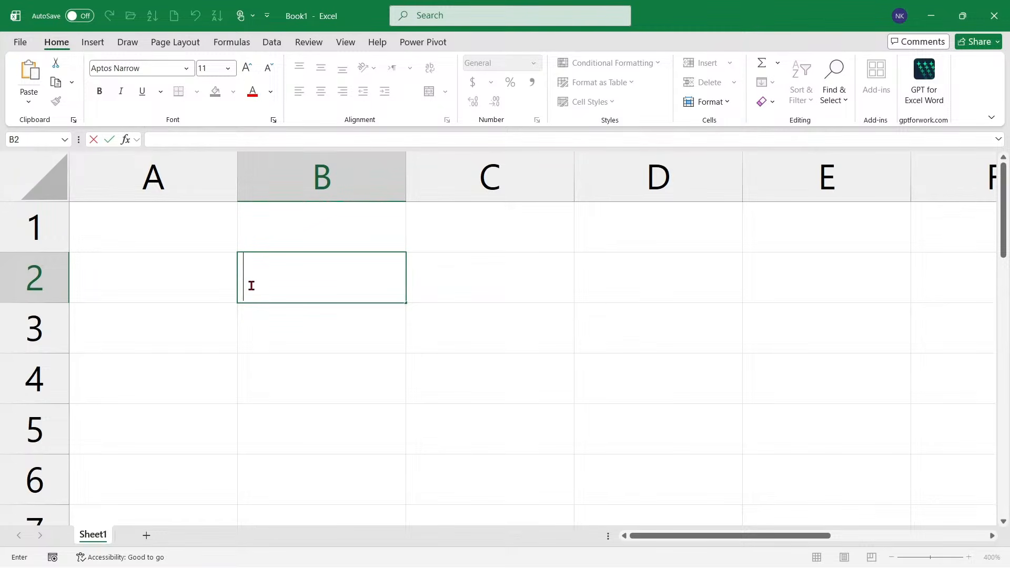
# Enter the person's full name into cell C2 and confirm it.
pyautogui.click(266, 337)
pyautogui.click(294, 281)
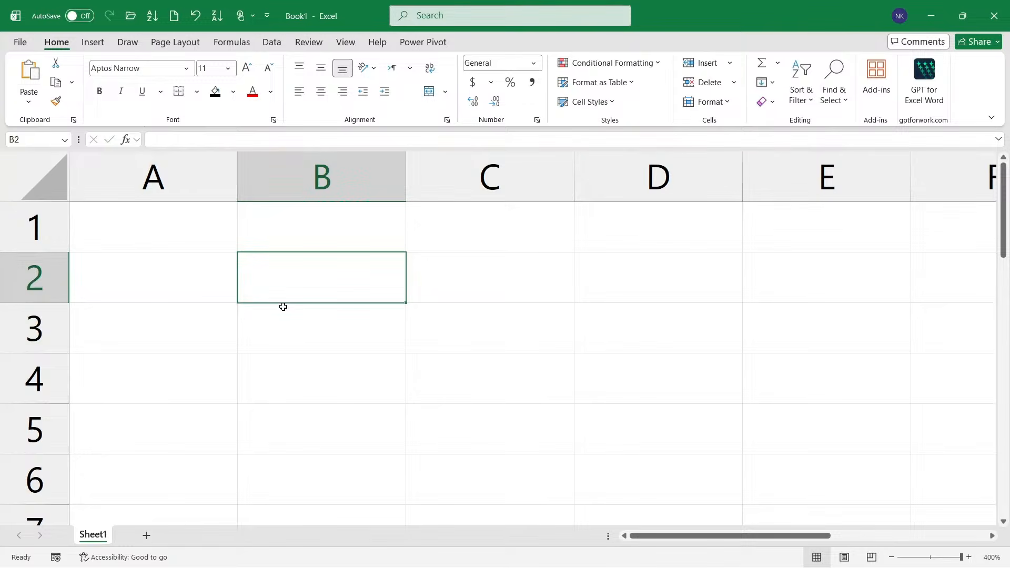
pyautogui.doubleClick(485, 293)
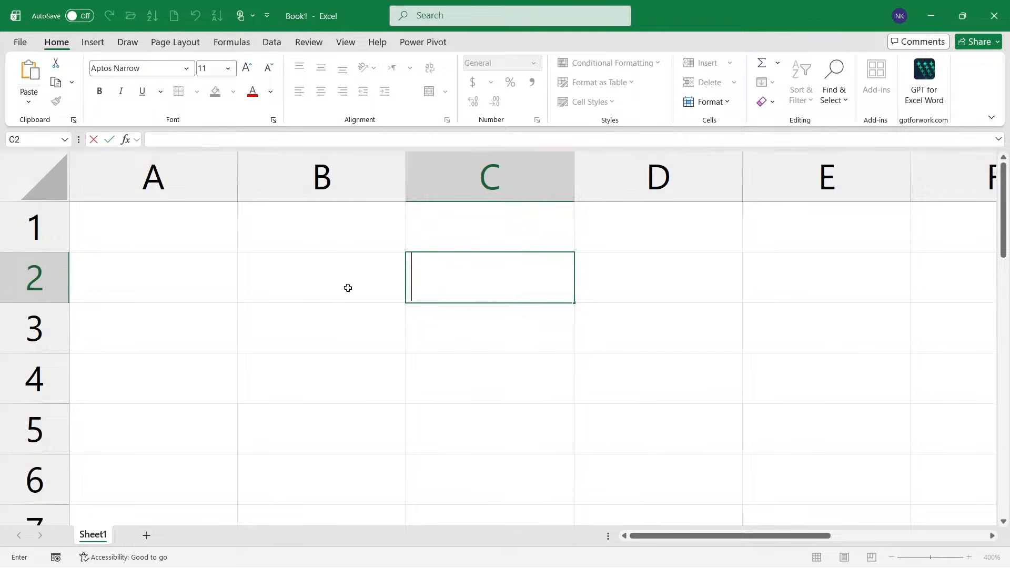
pyautogui.write('N')
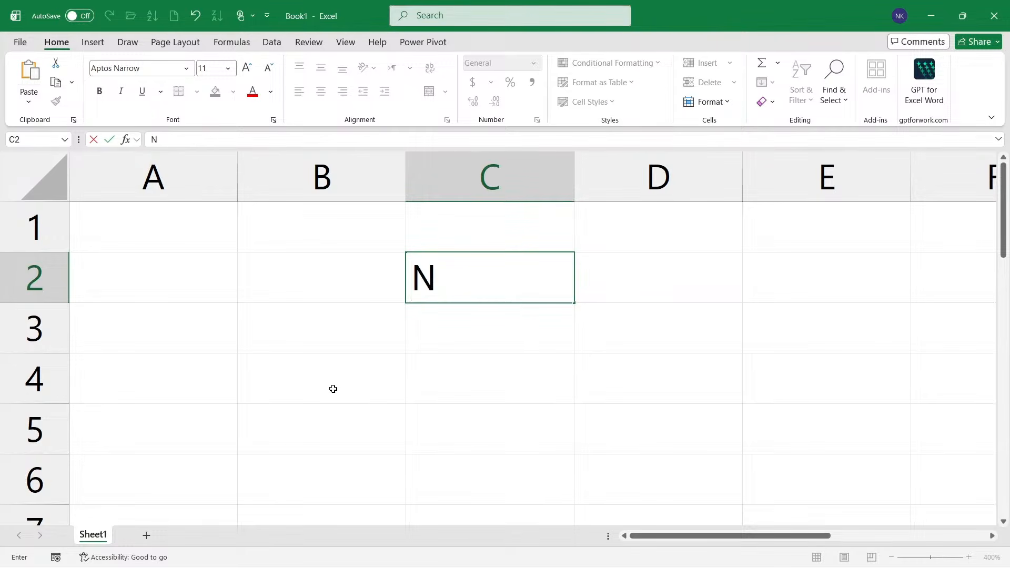
pyautogui.write('aseeb Khan')
pyautogui.press('Return')
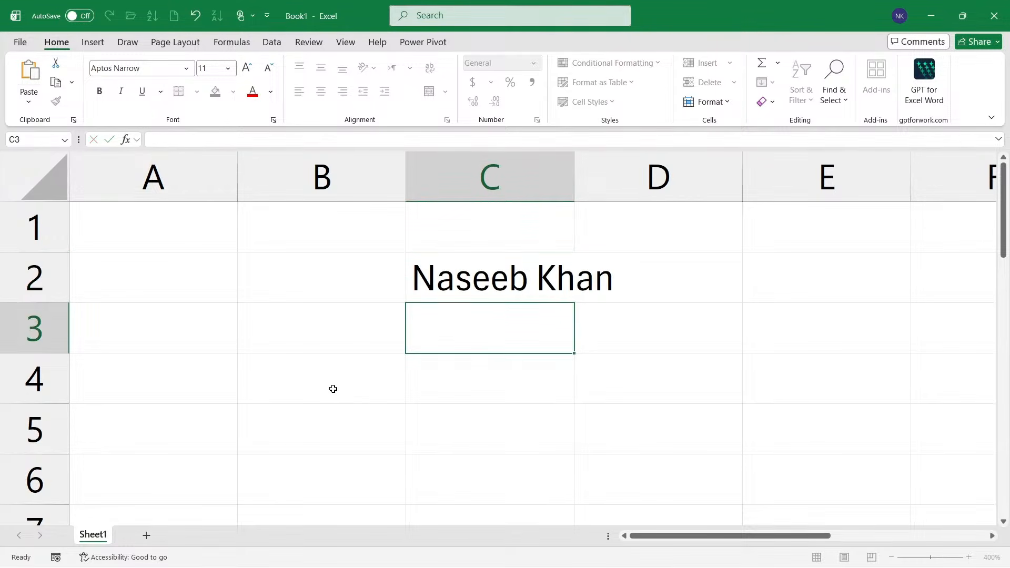
pyautogui.click(332, 291)
pyautogui.click(442, 295)
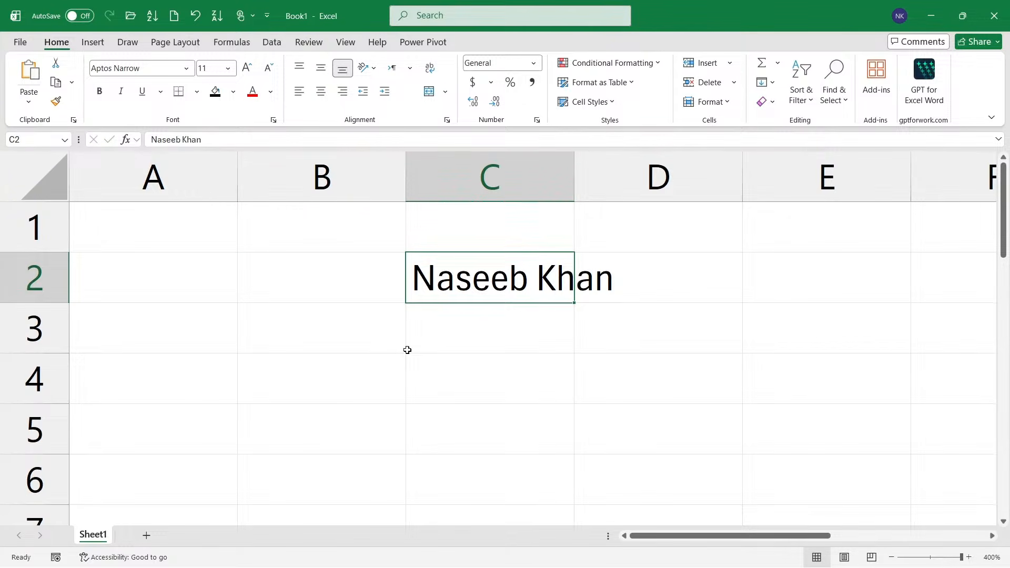
pyautogui.hotkey('alt', 'Tab')
# Add a '- cursor' item with an indented 'typing' line under pointer behavior.
pyautogui.scroll(-1, 450, 443)
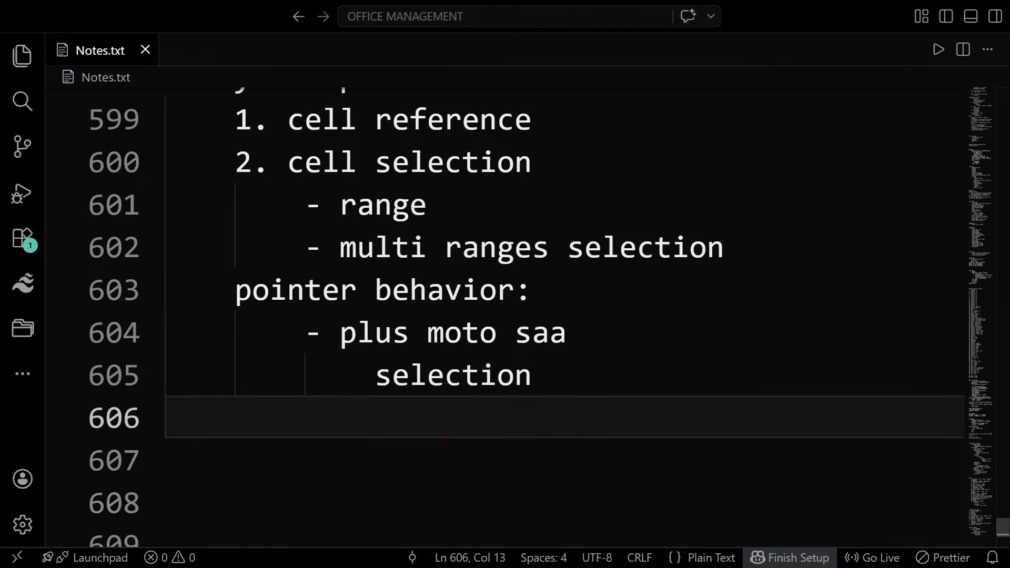
pyautogui.write('- cursor')
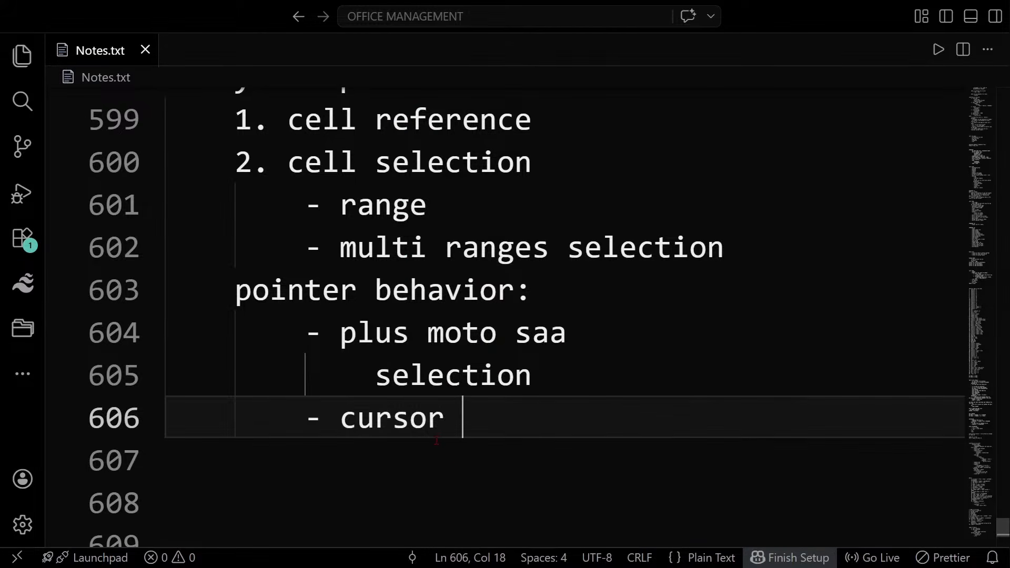
pyautogui.press('Return')
pyautogui.press('Tab')
pyautogui.write('- t')
pyautogui.press('BackSpace')
pyautogui.press('BackSpace')
pyautogui.press('BackSpace')
pyautogui.write('typing')
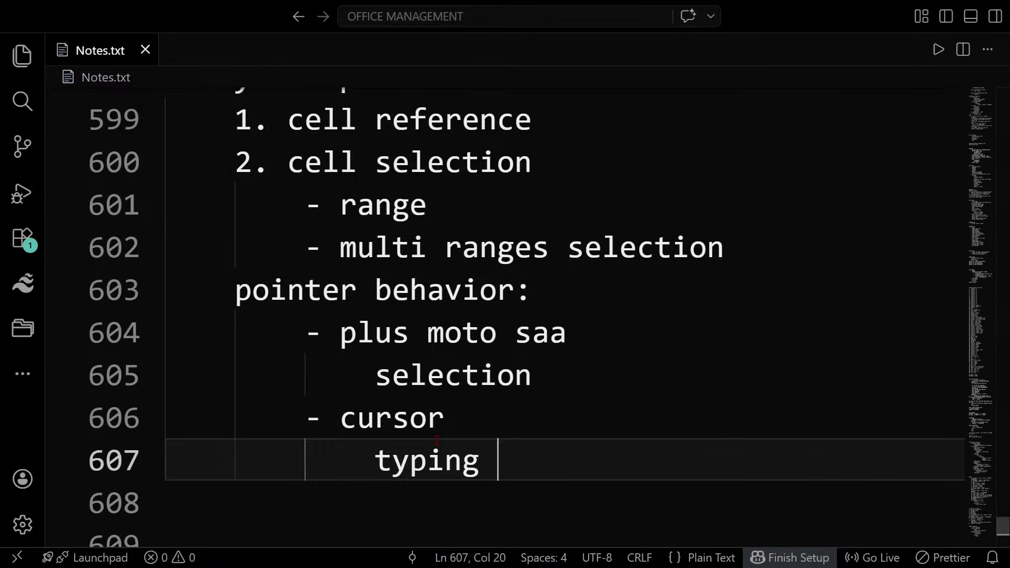
pyautogui.press('Return')
pyautogui.press('BackSpace')
pyautogui.hotkey('alt', 'Tab')
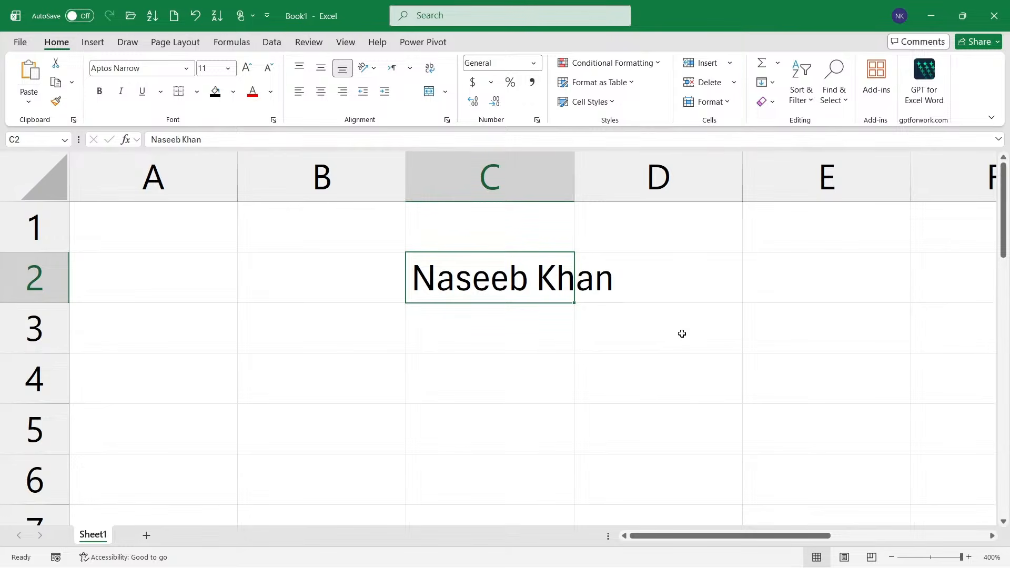
# Drag the name entry from cell C2 into D4.
pyautogui.moveTo(530, 350); pyautogui.dragTo(659, 408)
pyautogui.click(659, 408)
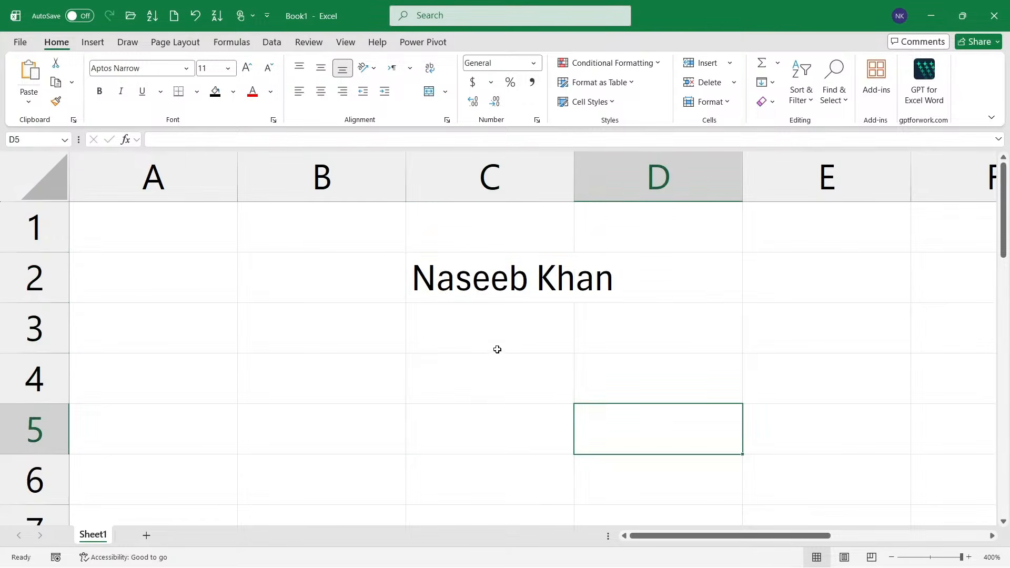
pyautogui.click(471, 279)
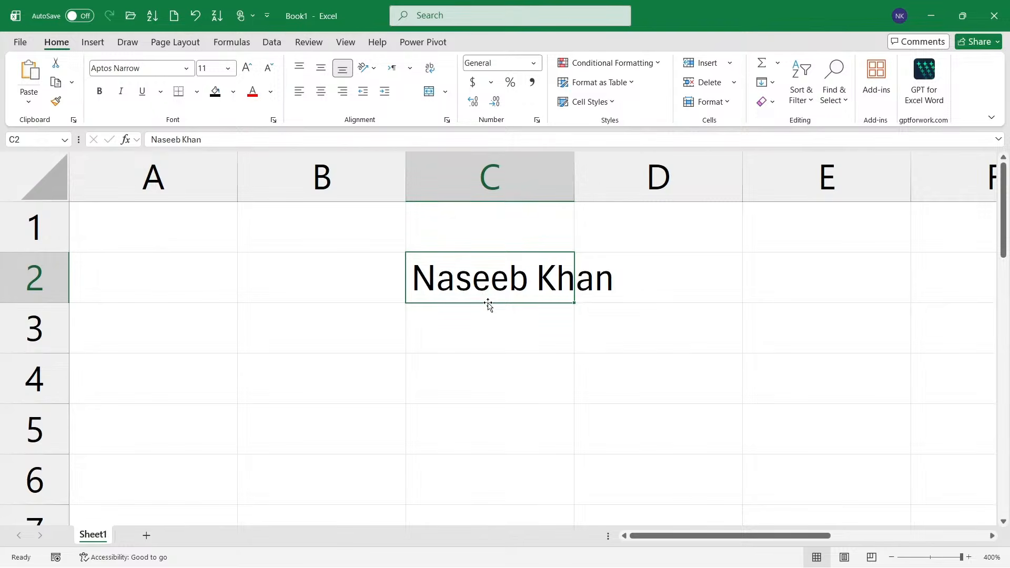
pyautogui.moveTo(488, 302); pyautogui.dragTo(689, 378)
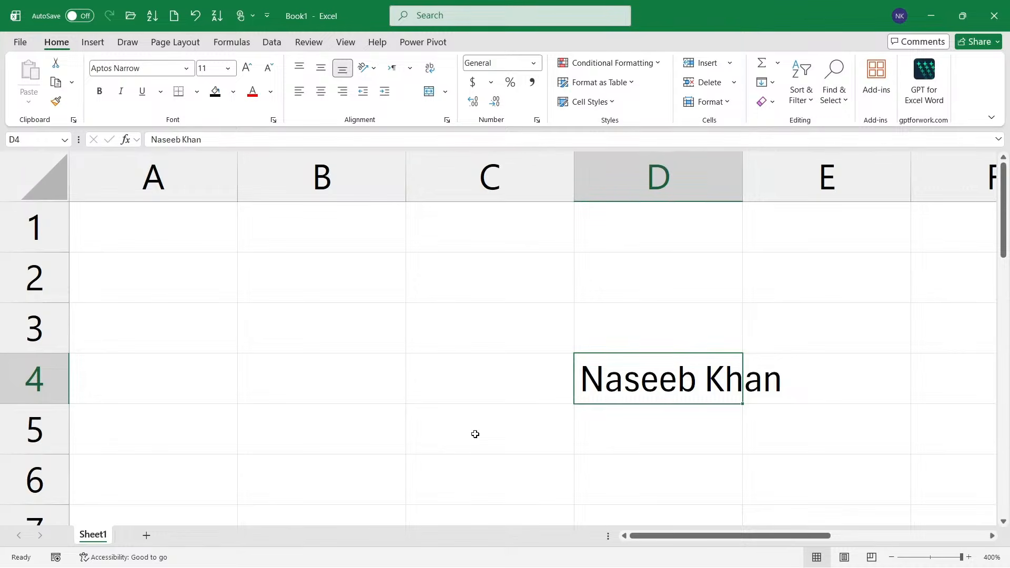
# Copy the name from D4 and paste it into cell A1.
pyautogui.hotkey('ctrl', 'c')
pyautogui.click(199, 223)
pyautogui.hotkey('ctrl', 'c')
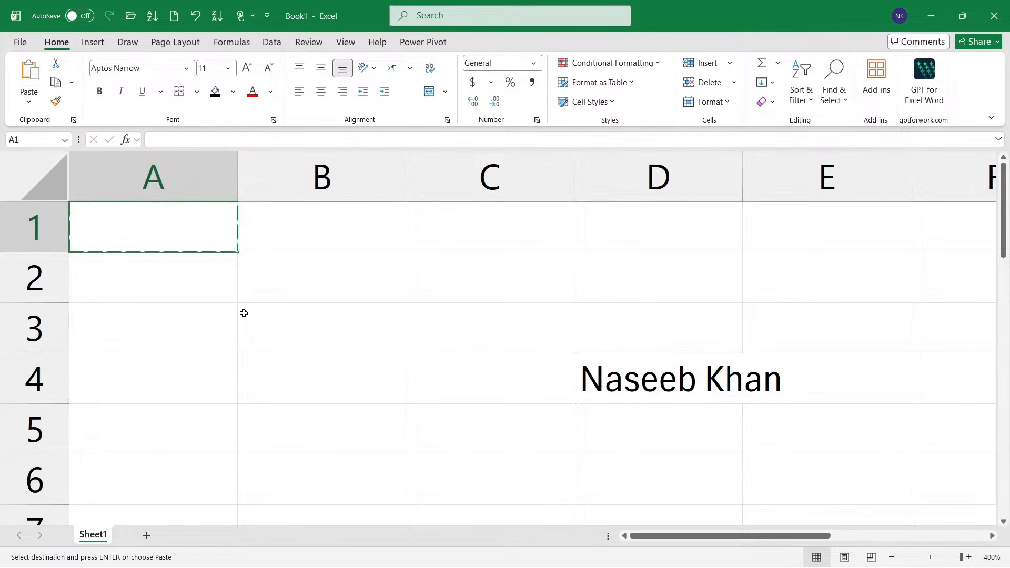
pyautogui.click(638, 372)
pyautogui.hotkey('ctrl', 'c')
pyautogui.click(198, 230)
pyautogui.hotkey('ctrl', 'v')
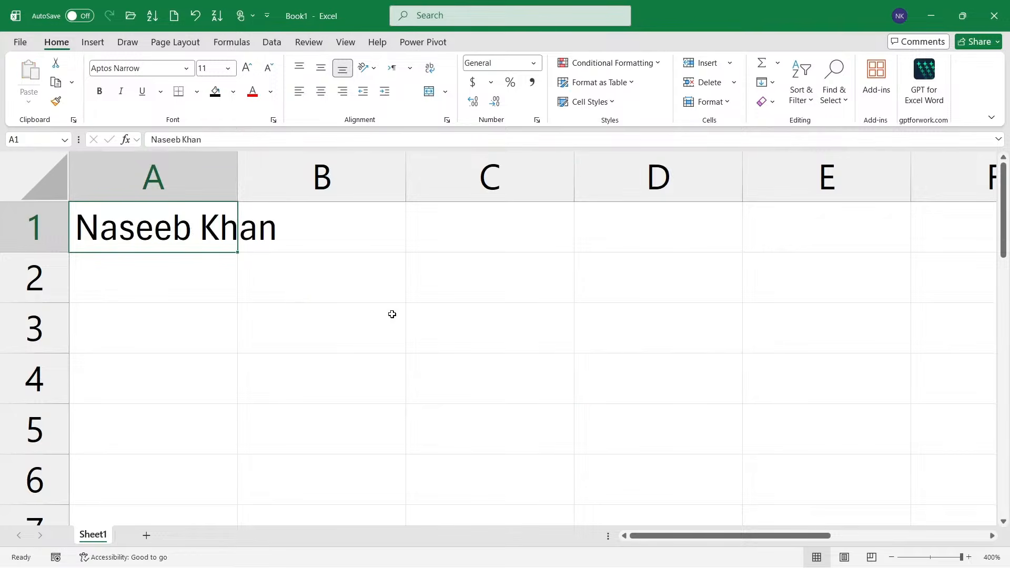
# Cut the name from A1 into D2, then drag it back onto A1.
pyautogui.hotkey('ctrl', 'x')
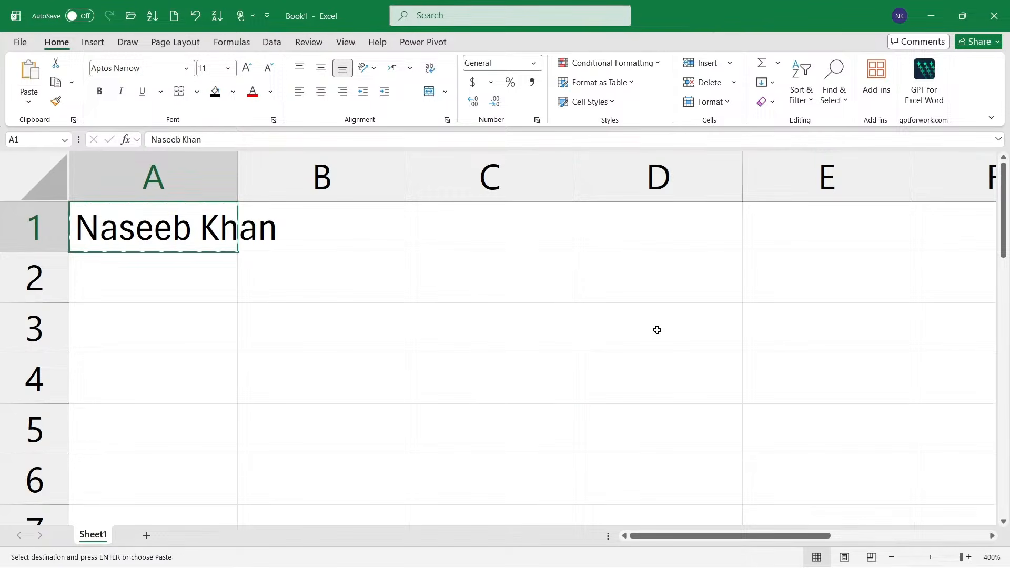
pyautogui.click(681, 289)
pyautogui.hotkey('ctrl', 'v')
pyautogui.click(634, 331)
pyautogui.click(638, 285)
pyautogui.moveTo(654, 305); pyautogui.dragTo(163, 240)
pyautogui.click(330, 376)
# Add a '- 4 arrows pointer' bullet with an indented 'move' note to Notes.txt.
pyautogui.hotkey('alt', 'Tab')
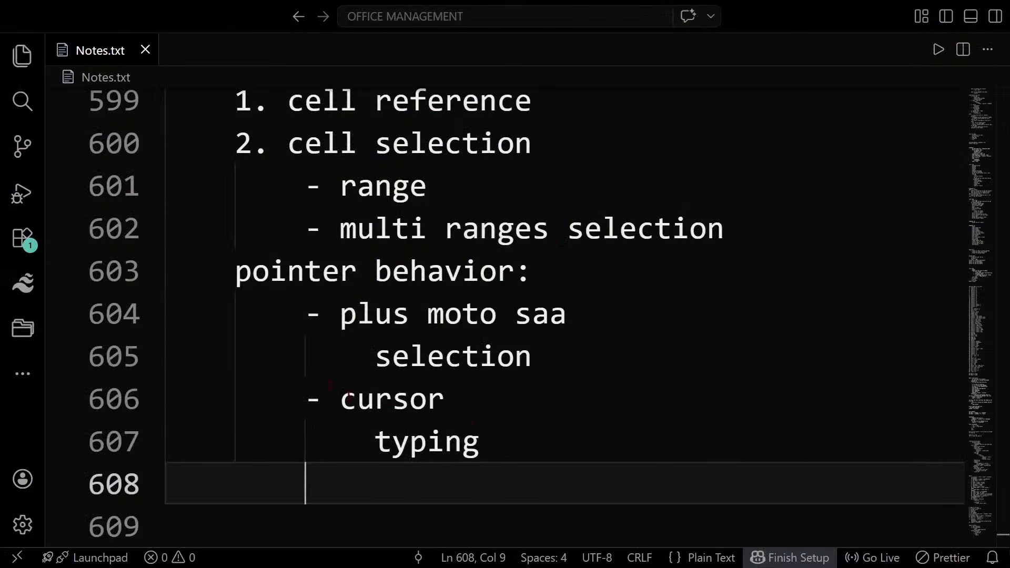
pyautogui.write('- ')
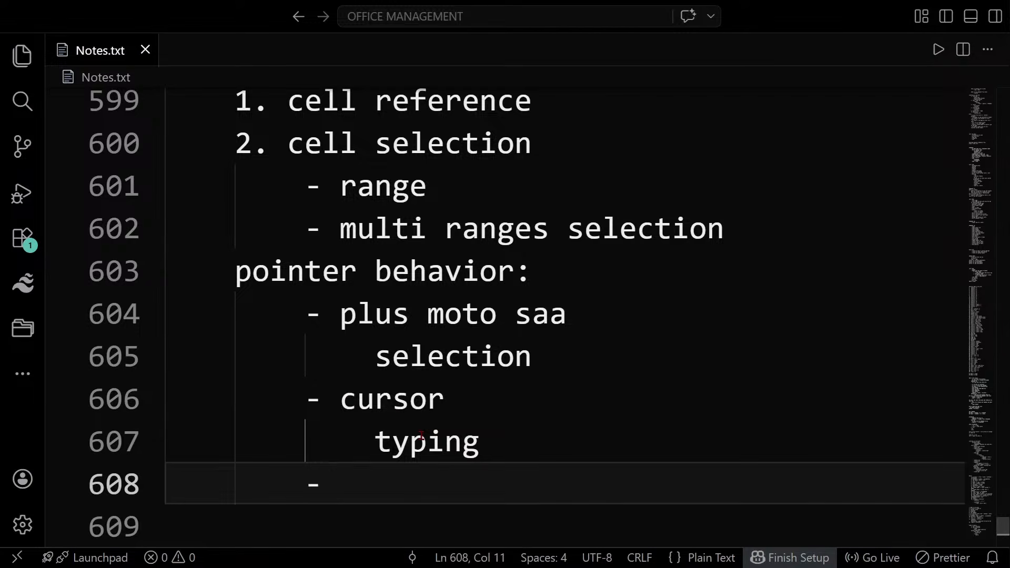
pyautogui.write('4 arrows pointer')
pyautogui.press('Return')
pyautogui.press('Tab')
pyautogui.write('-')
pyautogui.press('BackSpace')
pyautogui.write('move')
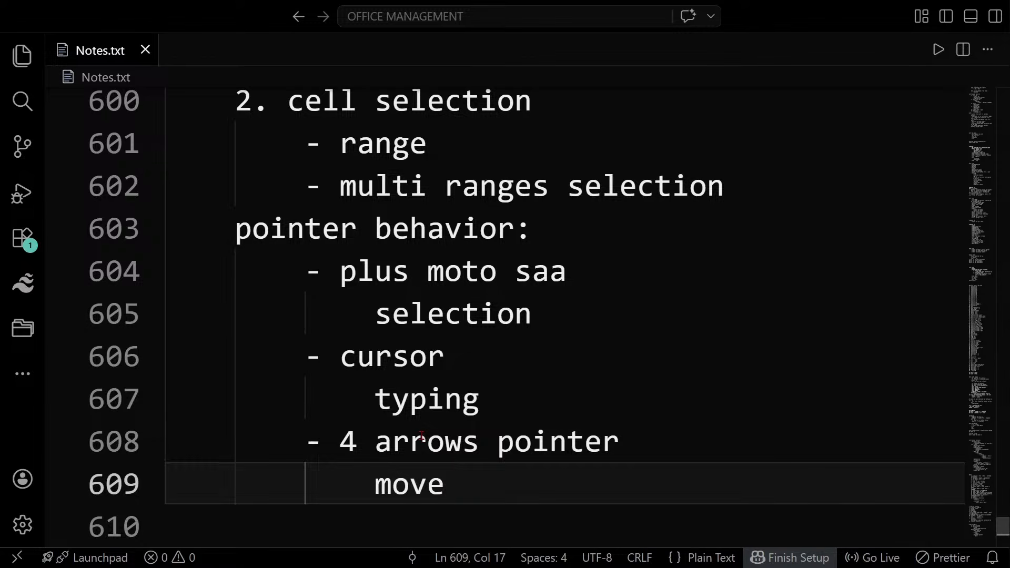
pyautogui.hotkey('ctrl', 'Left')
pyautogui.hotkey('ctrl', 'Right')
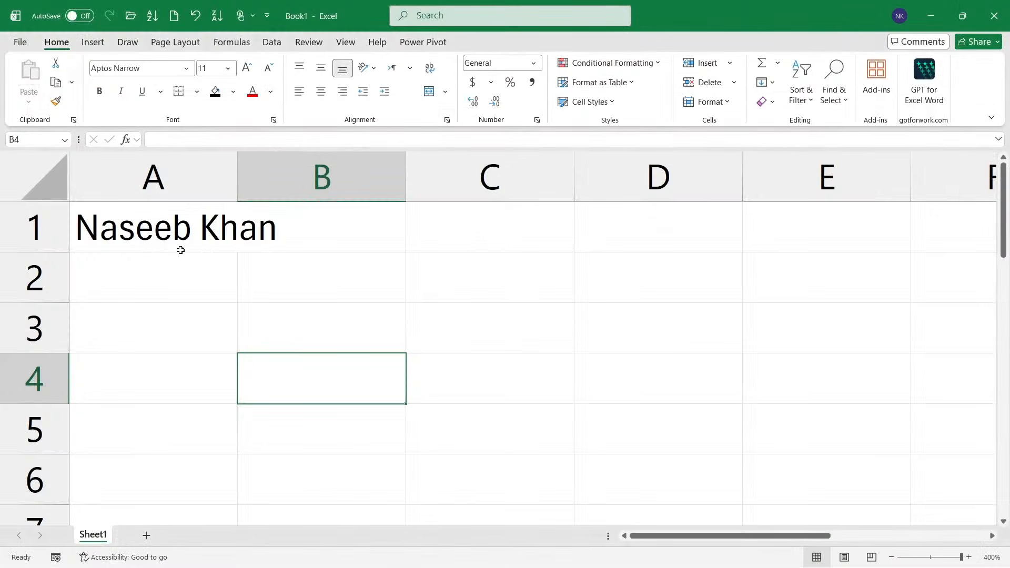
pyautogui.click(180, 204)
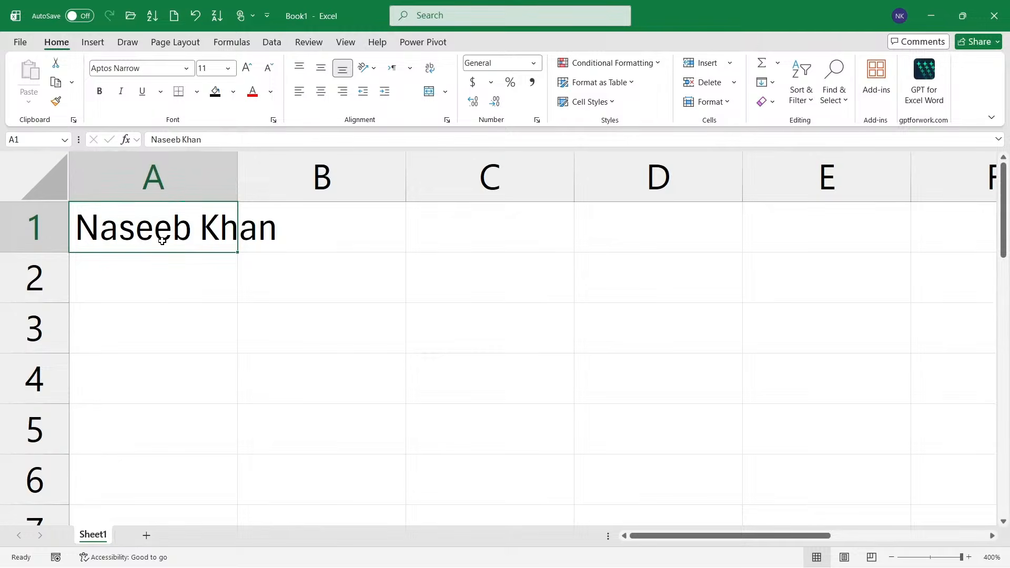
# Drag the name from cell A1 by its border and drop it into D5.
pyautogui.moveTo(175, 252); pyautogui.dragTo(733, 432)
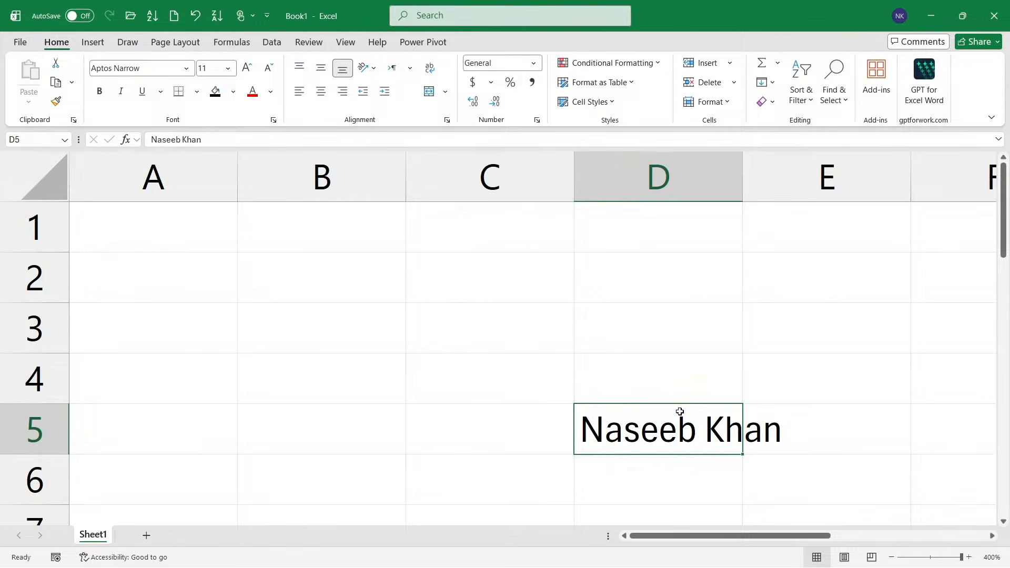
pyautogui.click(478, 334)
pyautogui.click(656, 434)
pyautogui.scroll(-1, 694, 444)
pyautogui.hotkey('alt', 'Tab')
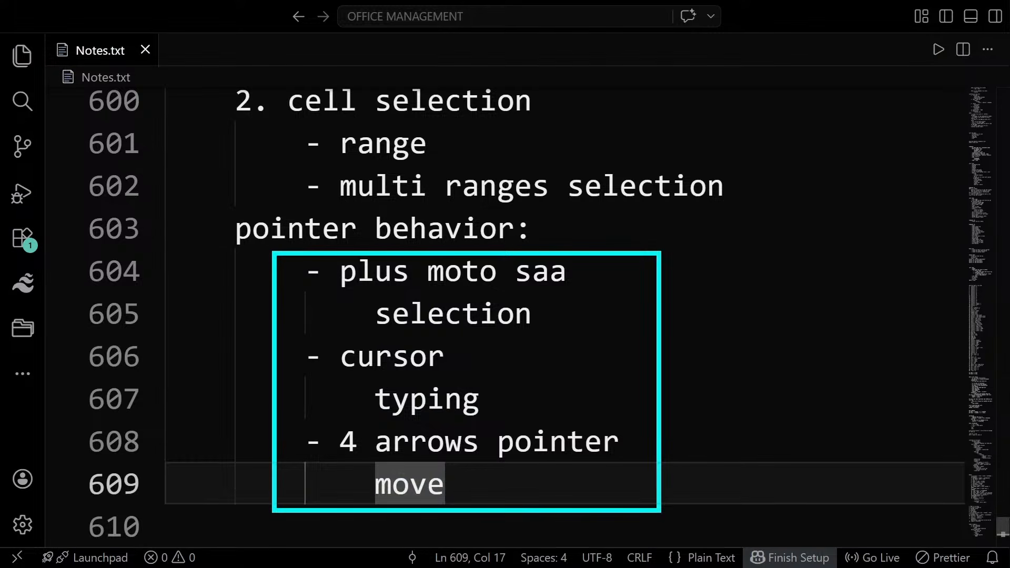
pyautogui.hotkey('alt', 'Tab')
pyautogui.scroll(-1, 744, 474)
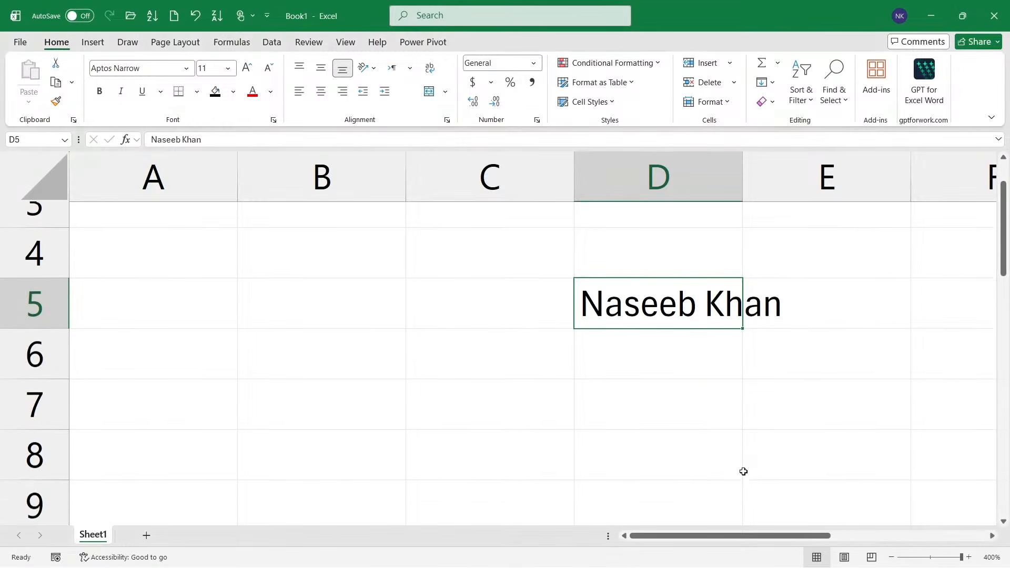
pyautogui.scroll(-1, 777, 365)
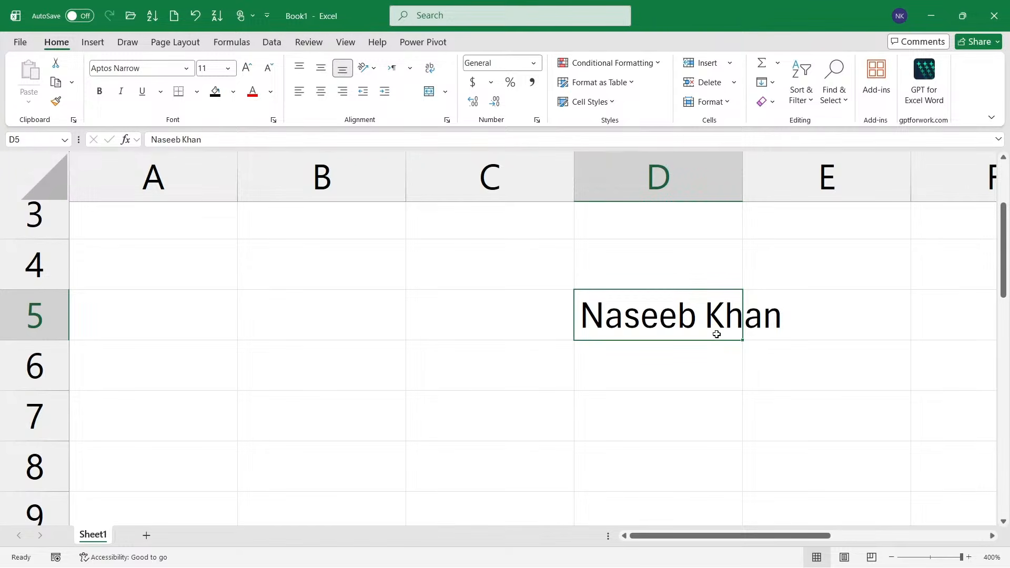
pyautogui.hscroll(1, 720, 352)
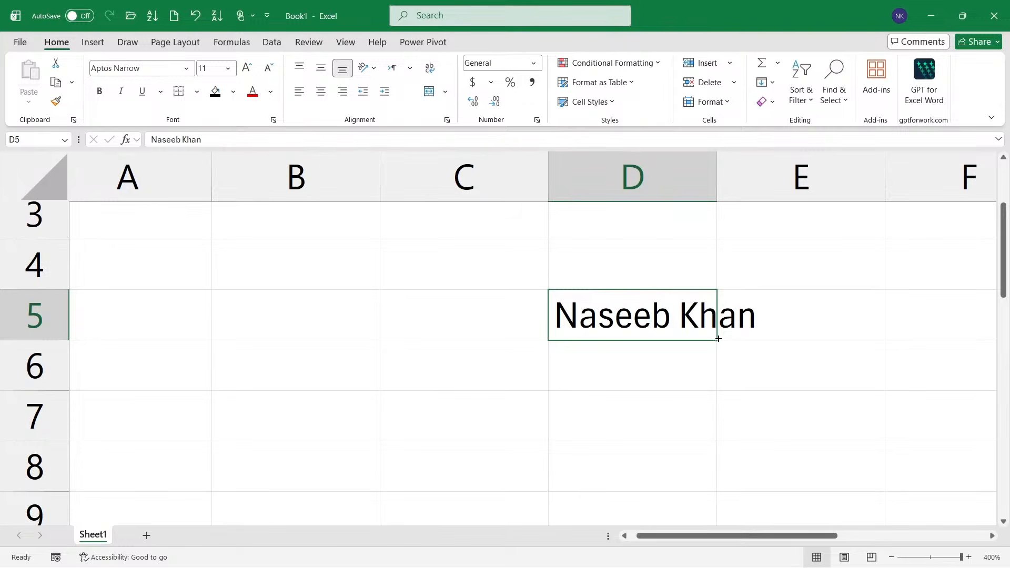
# Check the name entry in cell D5 and reselect it.
pyautogui.doubleClick(673, 316)
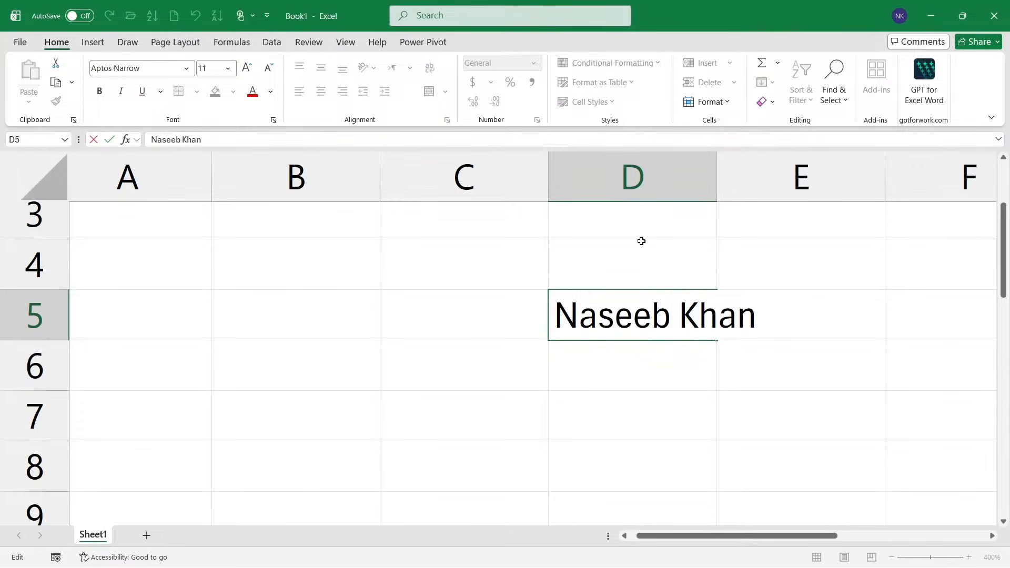
pyautogui.click(611, 263)
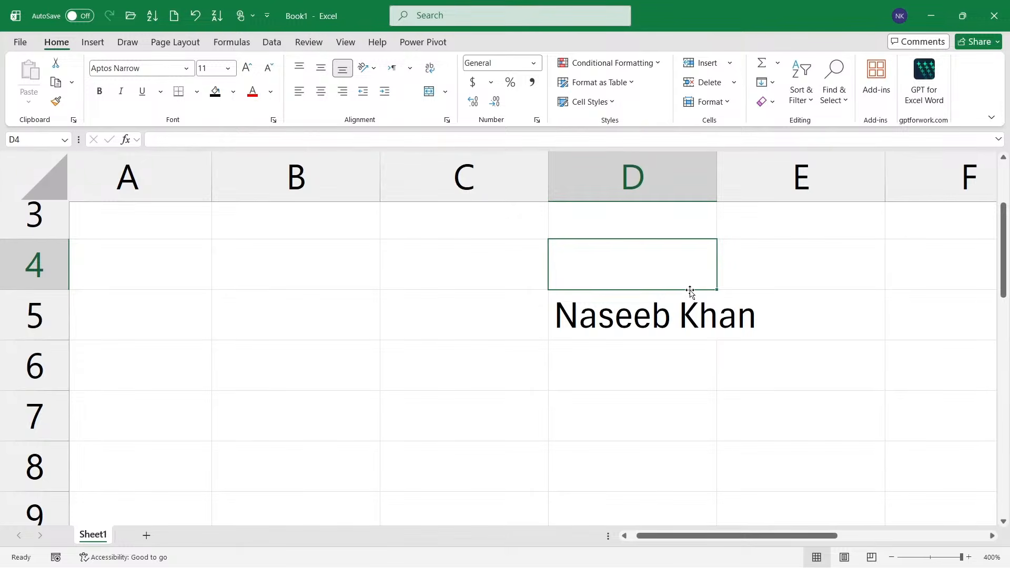
pyautogui.click(686, 311)
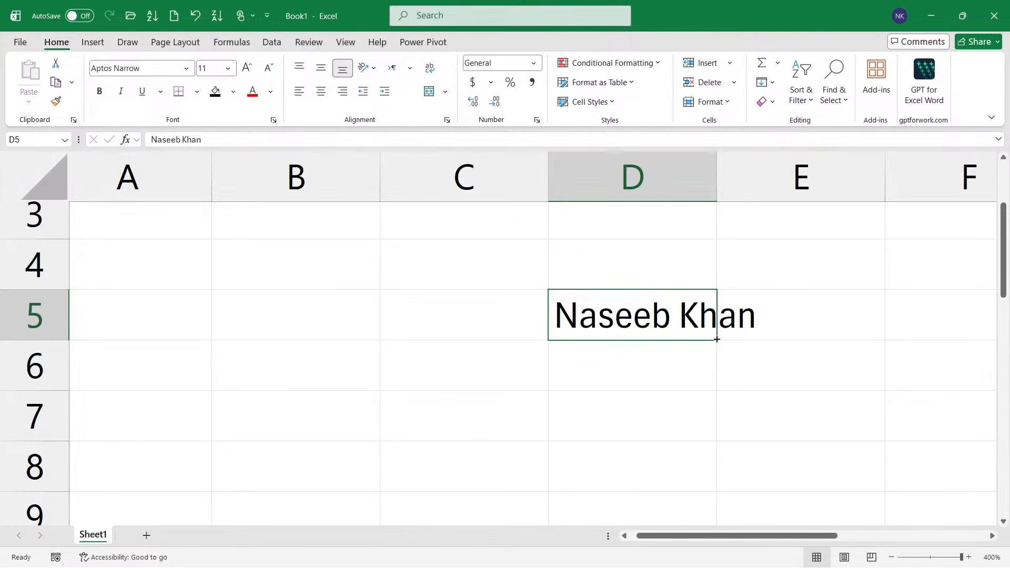
pyautogui.scroll(-3, 577, 372)
pyautogui.scroll(-2, 573, 374)
pyautogui.scroll(1, 548, 327)
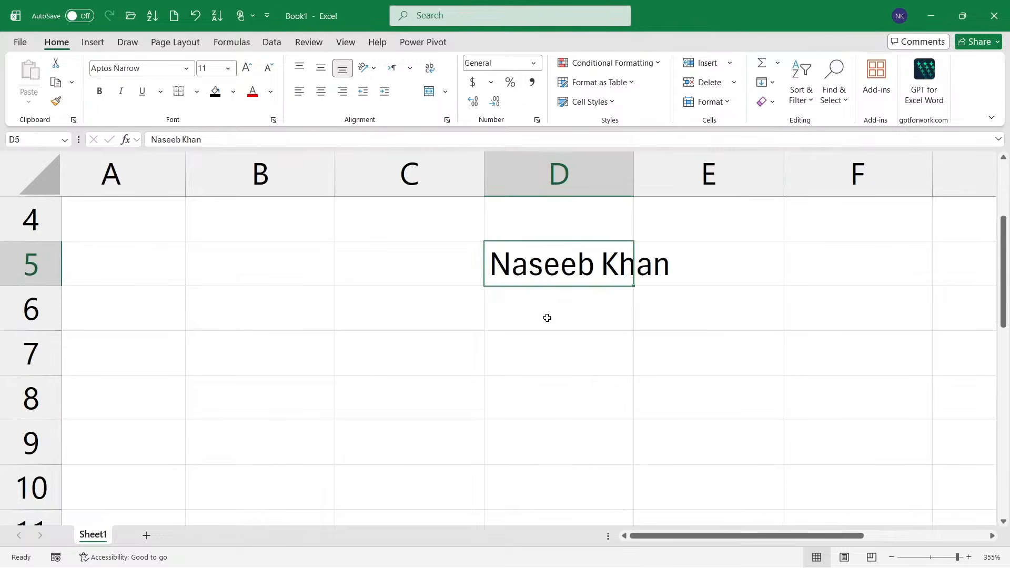
pyautogui.scroll(-4, 557, 305)
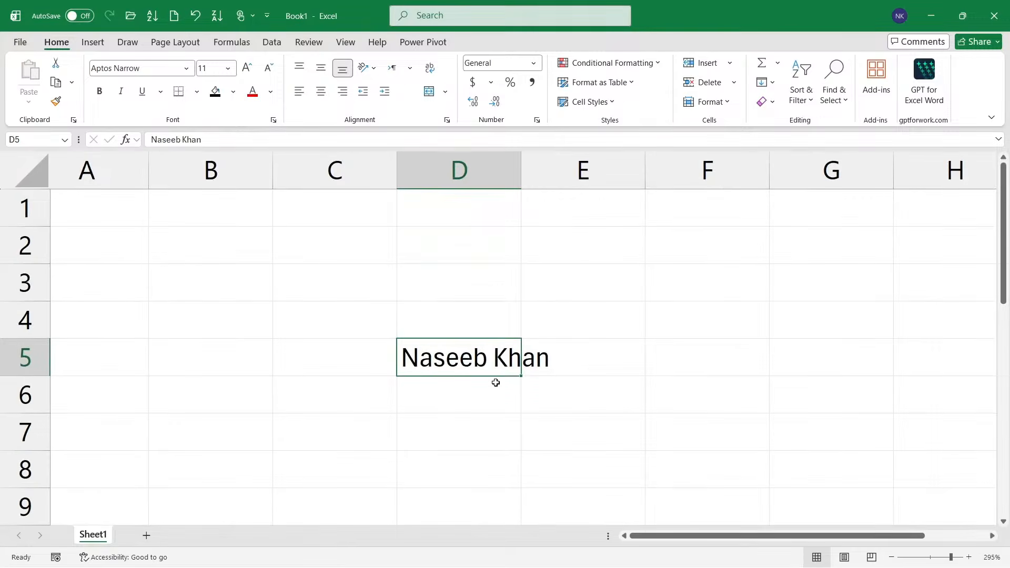
pyautogui.scroll(-2, 490, 374)
pyautogui.scroll(1, 476, 342)
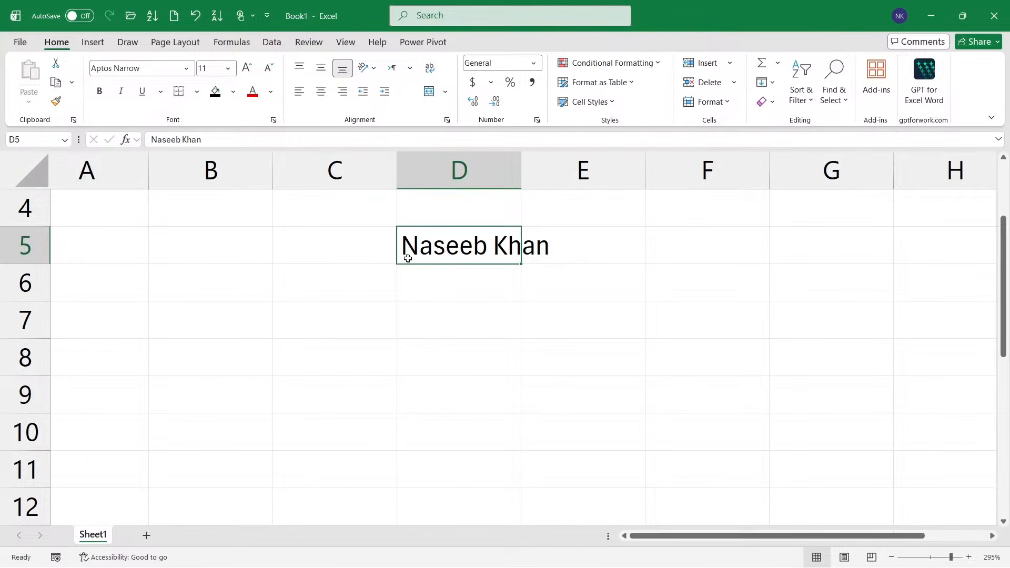
# Mark D5 and row 10 in red, then fill the name down from D5 to D10.
pyautogui.moveTo(395, 224); pyautogui.dragTo(523, 266)
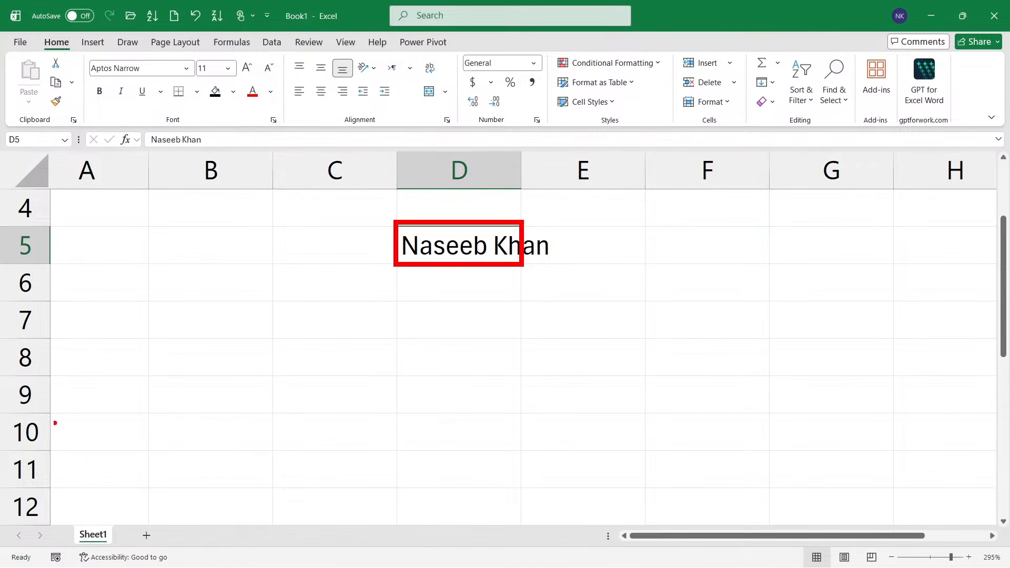
pyautogui.moveTo(17, 420)
pyautogui.mouseDown()
pyautogui.moveTo(512, 446)
pyautogui.moveTo(525, 457)
pyautogui.mouseUp()
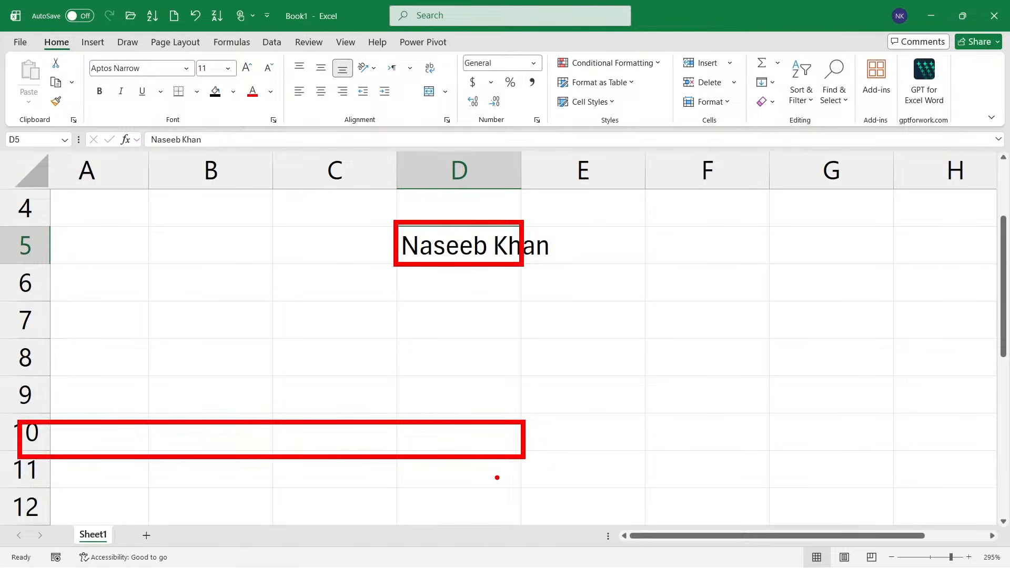
pyautogui.press('Escape')
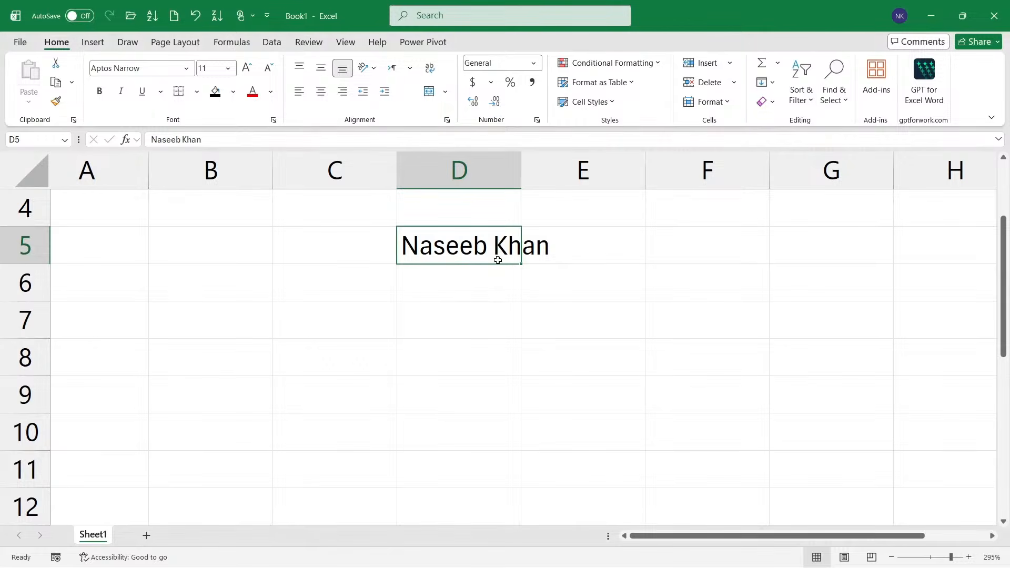
pyautogui.moveTo(521, 264); pyautogui.dragTo(521, 448)
pyautogui.click(710, 422)
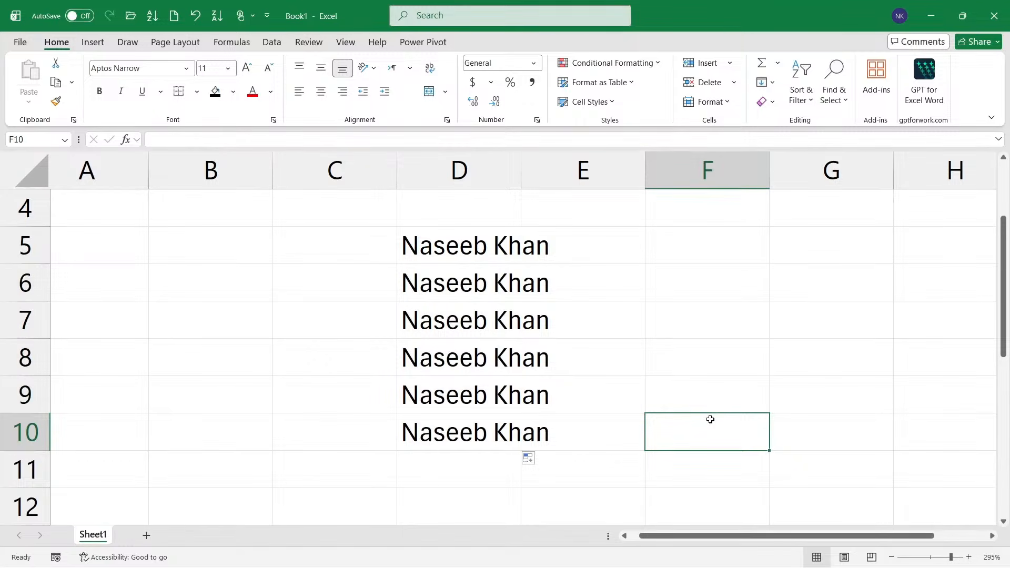
# Undo the column D fill and add a '- drag handle' note reading 'data repeat / last step'.
pyautogui.hotkey('ctrl', 'z')
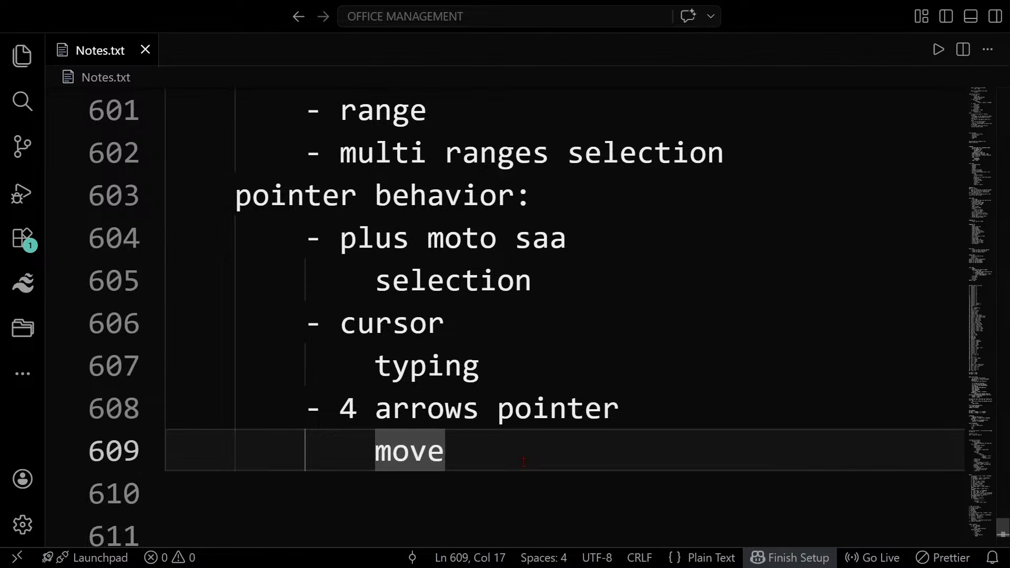
pyautogui.press('Return')
pyautogui.write('- drag handle')
pyautogui.press('Return')
pyautogui.press('Tab')
pyautogui.write('- d')
pyautogui.press('BackSpace')
pyautogui.press('BackSpace')
pyautogui.press('BackSpace')
pyautogui.write('data ')
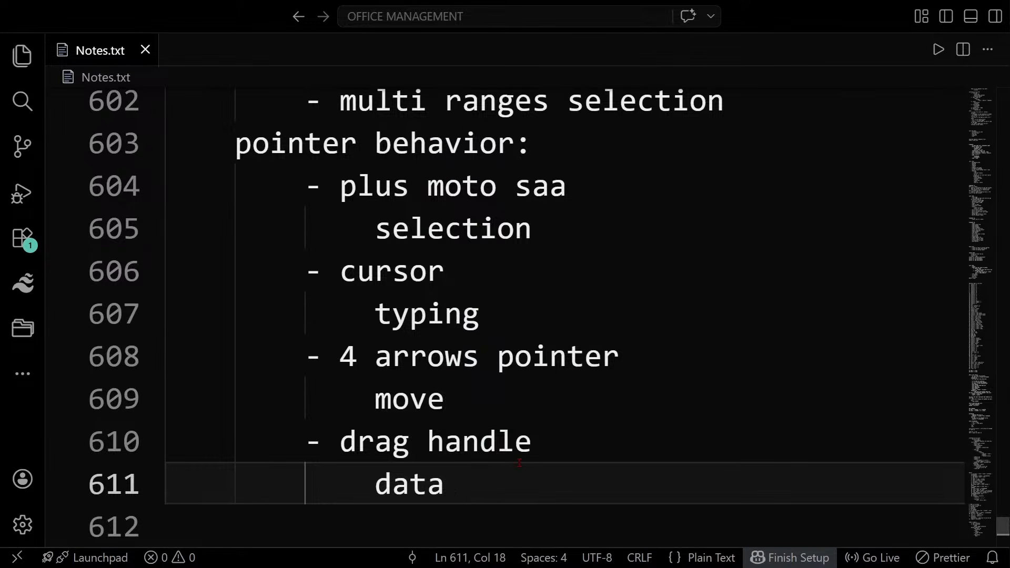
pyautogui.write('repeat / ')
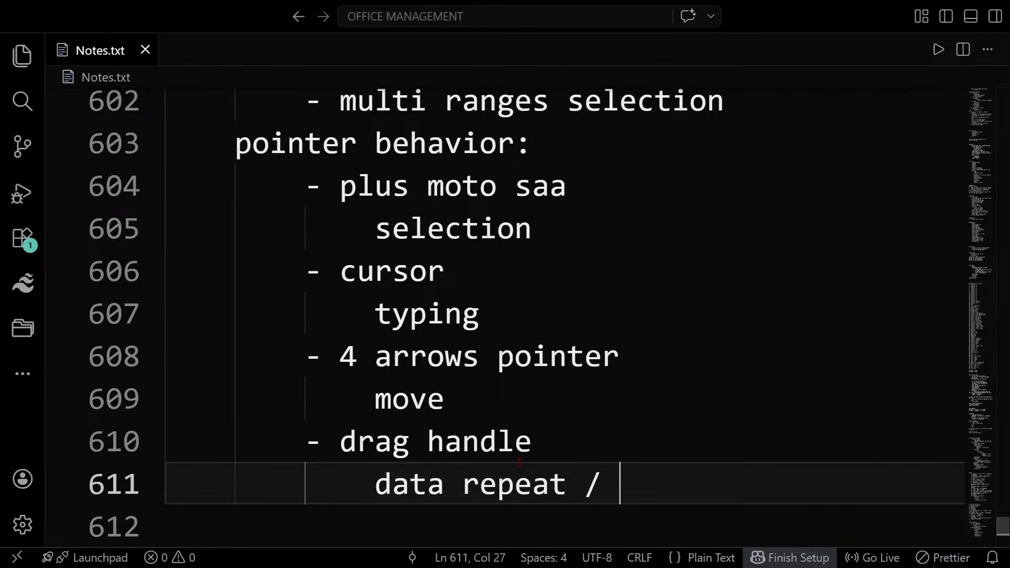
pyautogui.write('last step')
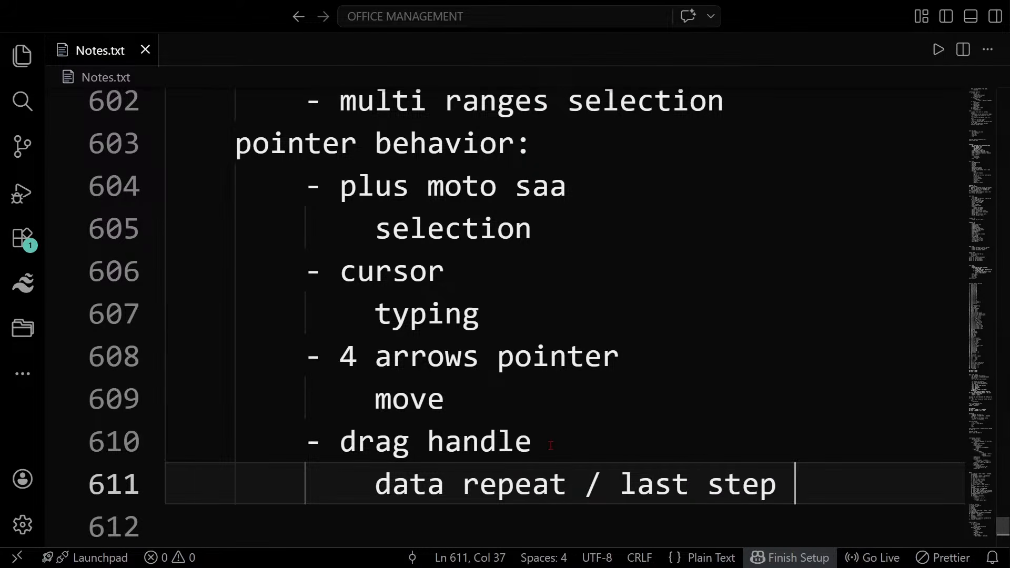
pyautogui.hotkey('alt', 'Tab')
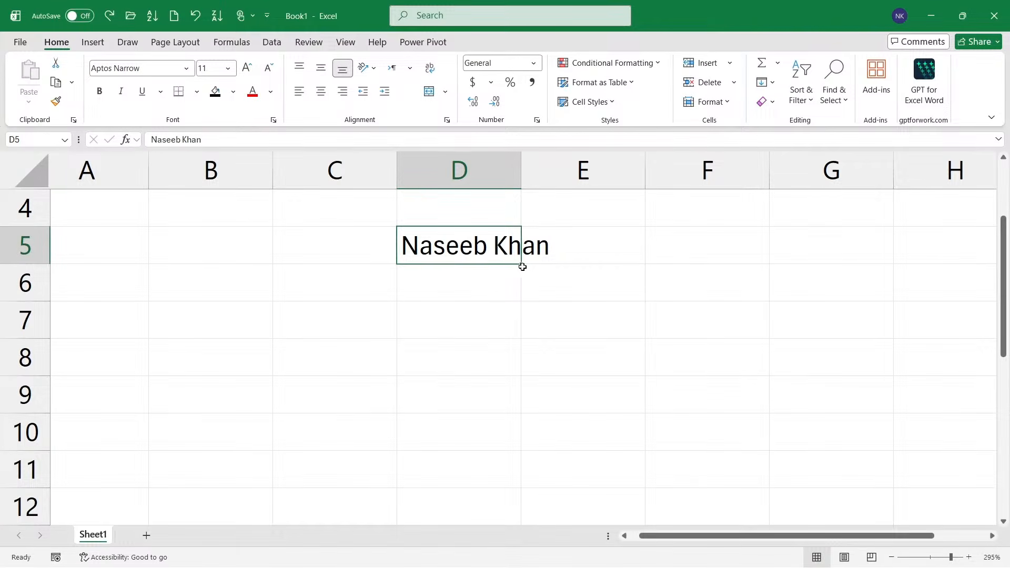
# Try filling the D5 name down to D10 and up to D1, undoing each fill.
pyautogui.moveTo(521, 264); pyautogui.dragTo(521, 439)
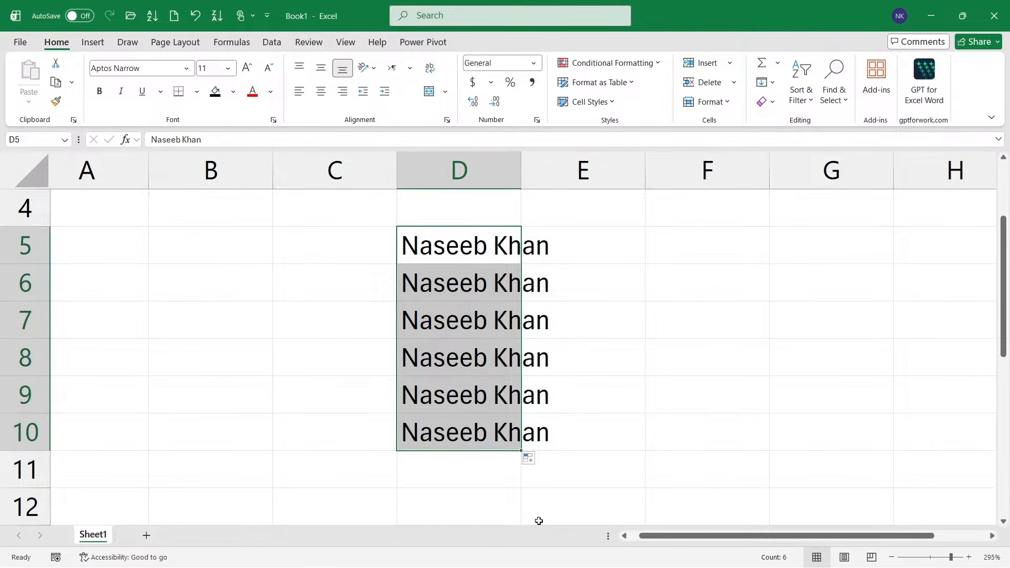
pyautogui.hotkey('ctrl', 'z')
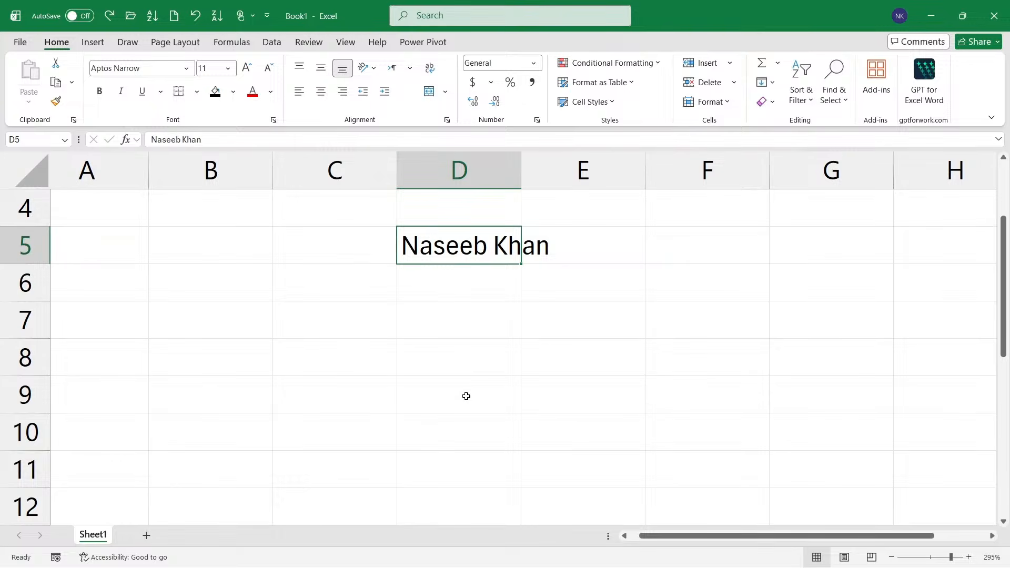
pyautogui.scroll(-3, 467, 396)
pyautogui.scroll(4, 465, 369)
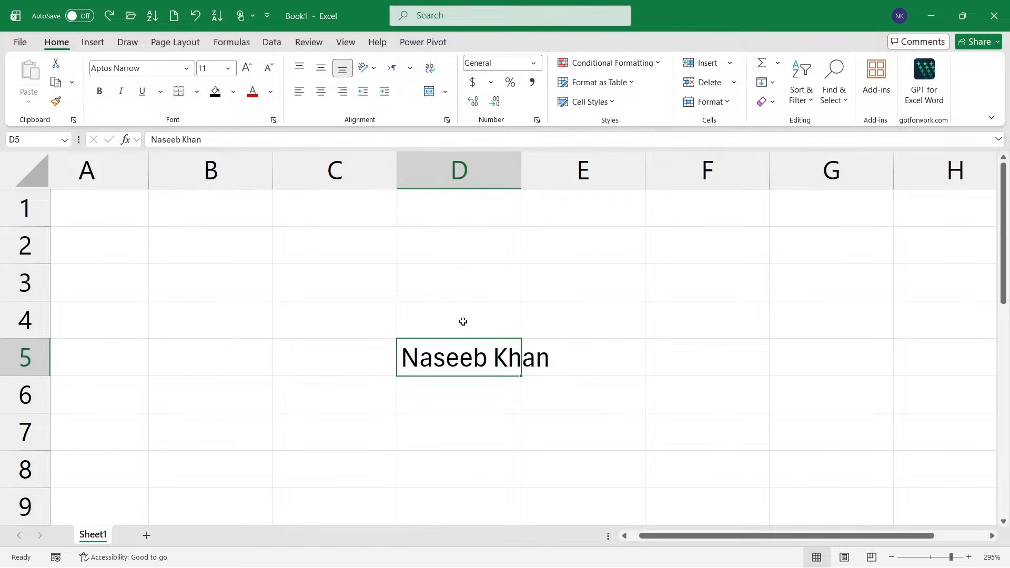
pyautogui.moveTo(522, 380); pyautogui.dragTo(521, 208)
pyautogui.hotkey('ctrl', 'z')
# Fill the D5 name right across E5:G5, up into D1:D4 and left across A5:C5.
pyautogui.moveTo(523, 378); pyautogui.dragTo(132, 371)
pyautogui.hotkey('ctrl', 'z')
pyautogui.moveTo(522, 377); pyautogui.dragTo(889, 371)
pyautogui.click(499, 363)
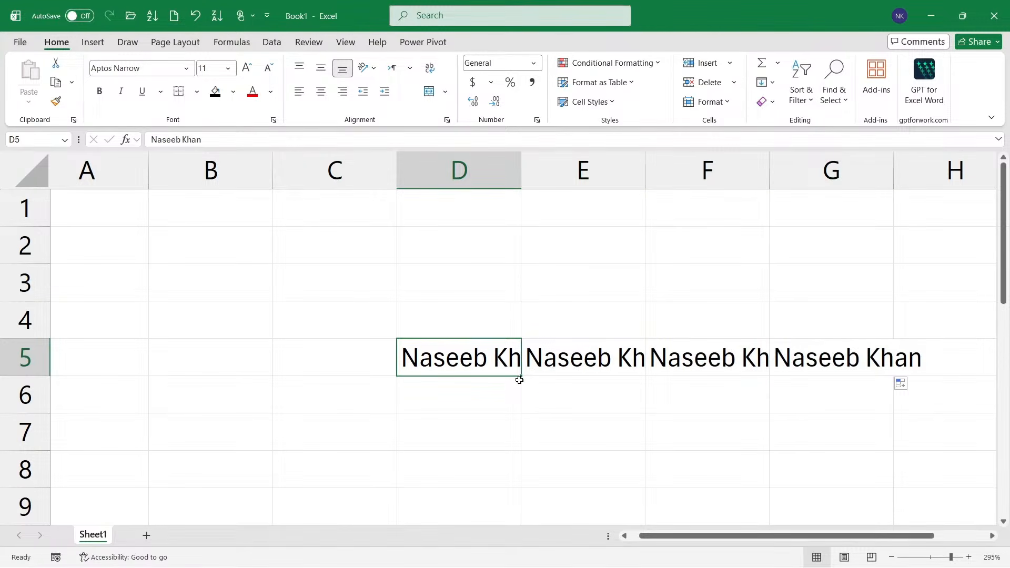
pyautogui.moveTo(523, 378); pyautogui.dragTo(511, 198)
pyautogui.click(520, 372)
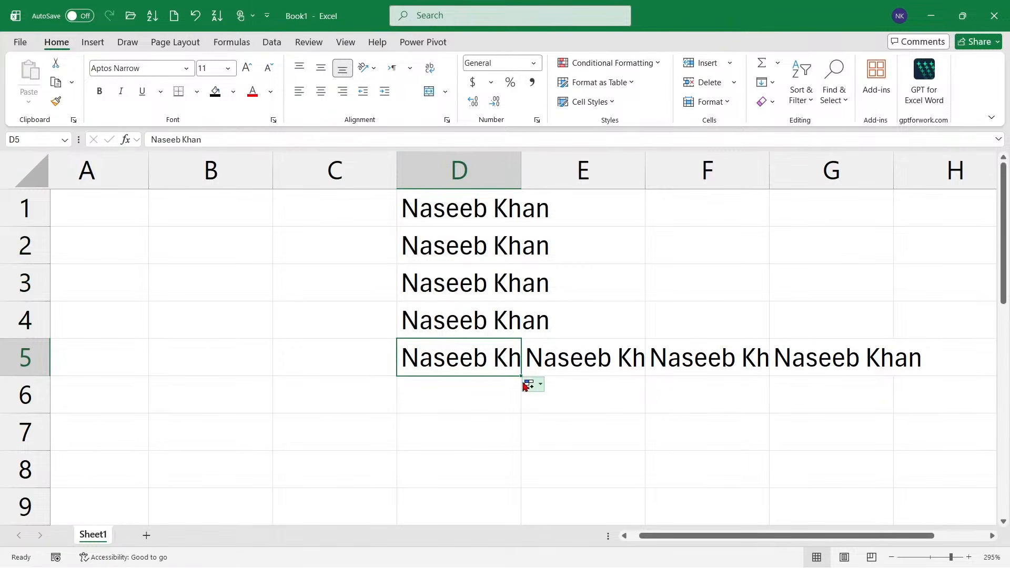
pyautogui.moveTo(523, 377); pyautogui.dragTo(33, 371)
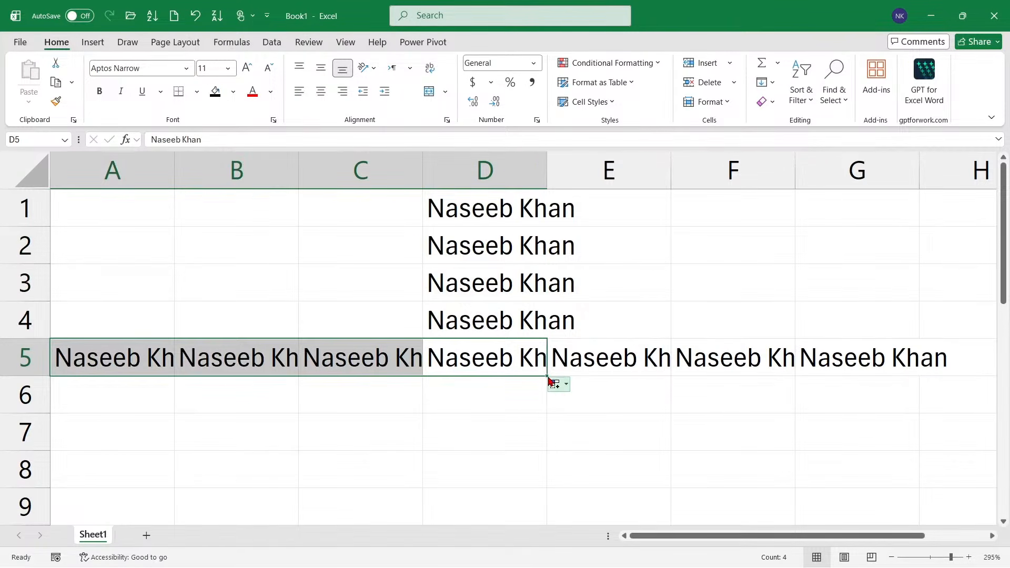
# Copy the name from D5 down through D8 after undoing an oversized row fill.
pyautogui.moveTo(548, 376); pyautogui.dragTo(555, 511)
pyautogui.hotkey('ctrl', 'z')
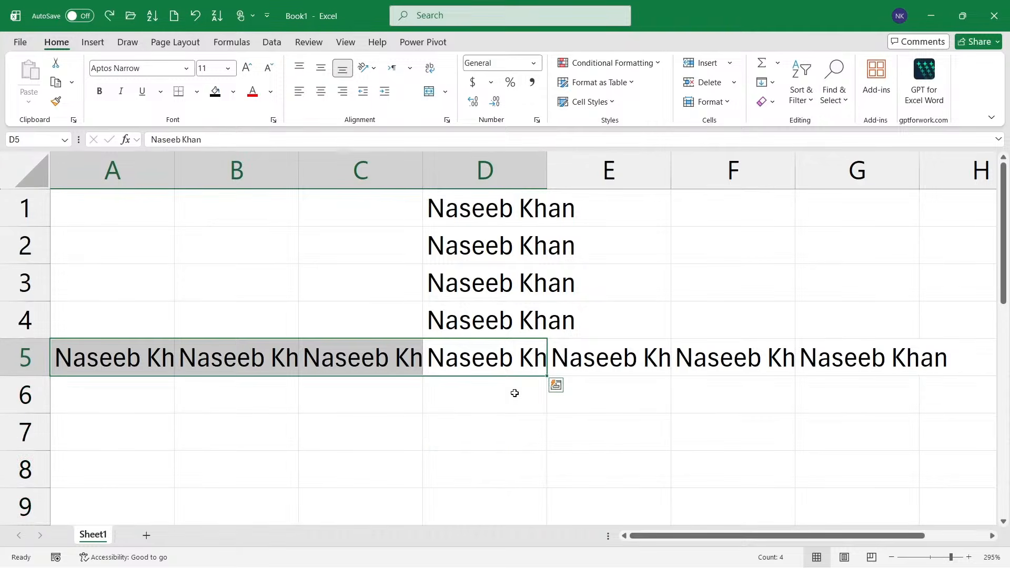
pyautogui.click(494, 353)
pyautogui.moveTo(548, 379); pyautogui.dragTo(555, 496)
pyautogui.click(654, 454)
pyautogui.scroll(-2, 652, 448)
pyautogui.scroll(-3, 652, 448)
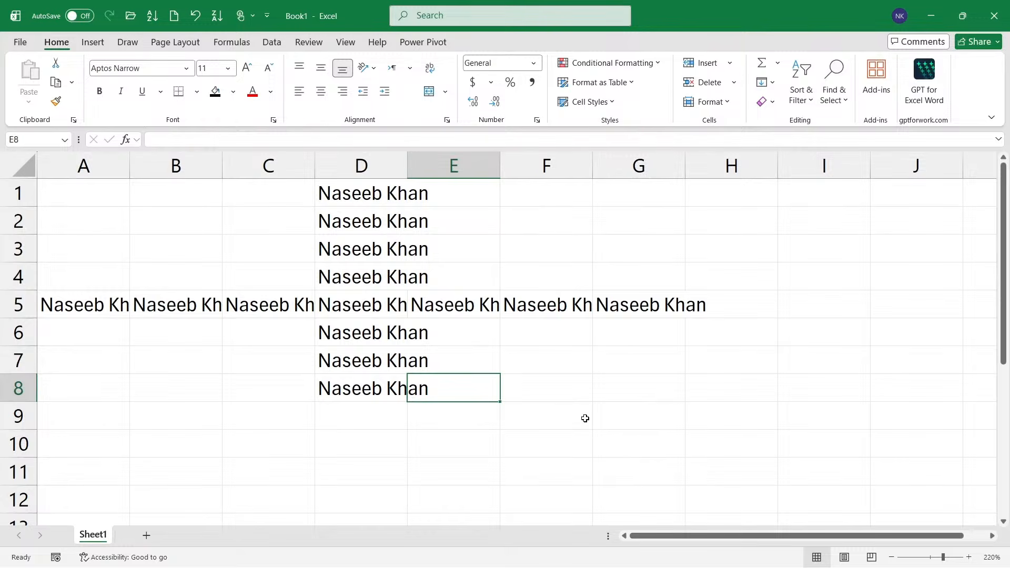
pyautogui.scroll(-4, 335, 383)
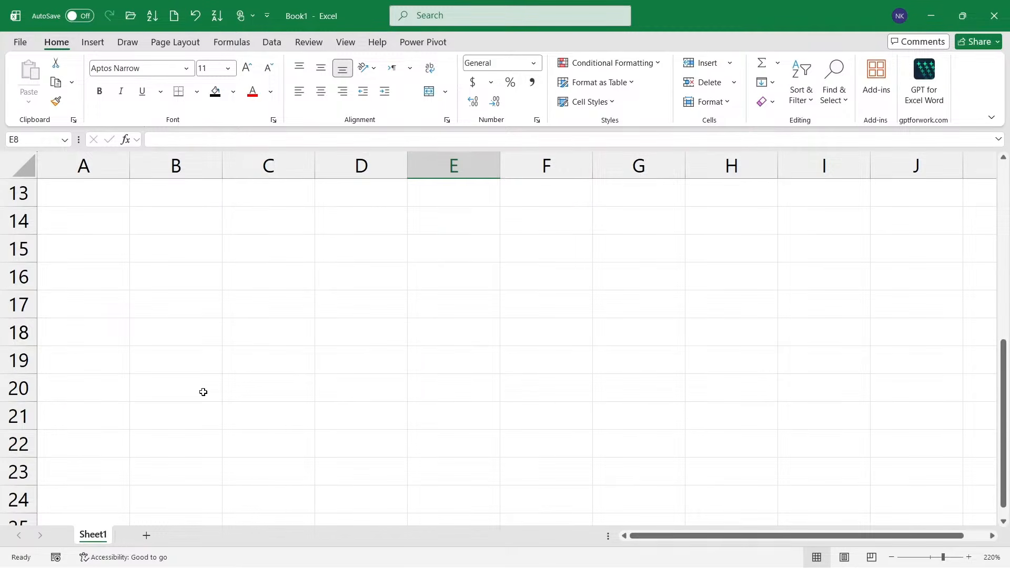
# Enter the letters A, B and C in cells B19, C19 and D19.
pyautogui.scroll(4, 203, 392)
pyautogui.click(211, 369)
pyautogui.write('A')
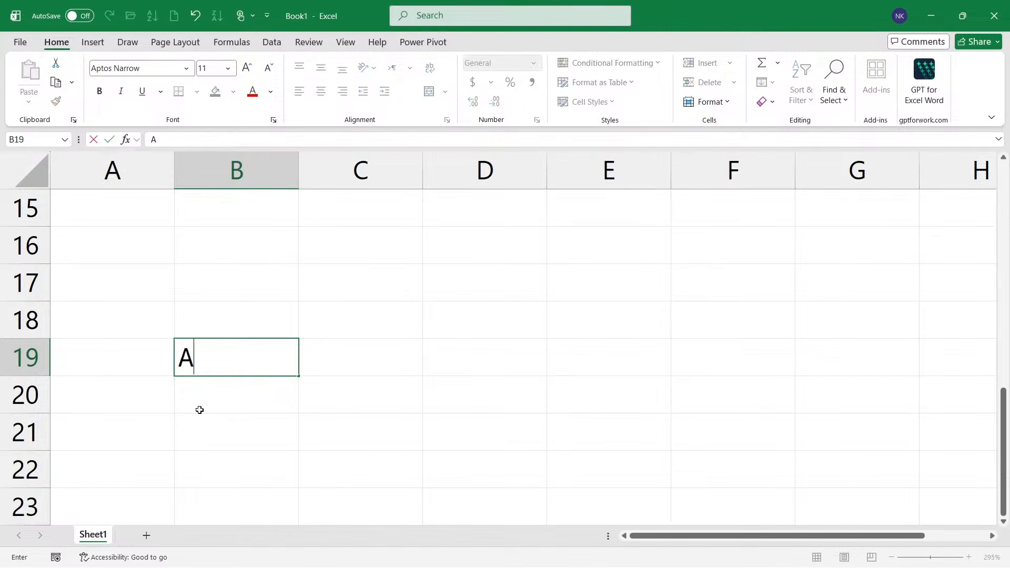
pyautogui.press('Tab')
pyautogui.write('B')
pyautogui.press('Tab')
pyautogui.write('C')
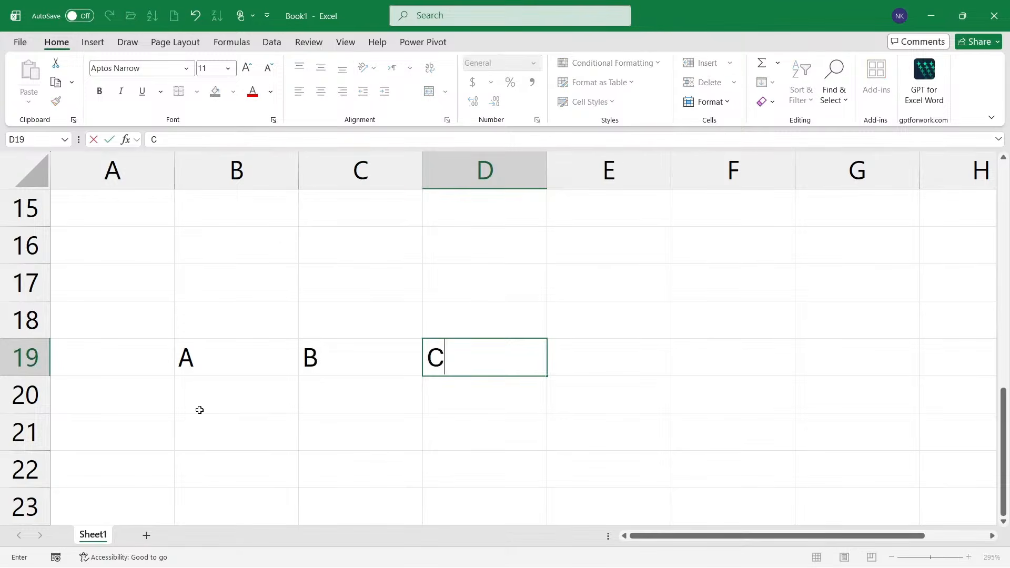
pyautogui.press('Return')
# Fill C down column D to D25 and B down column C to C25, then undo.
pyautogui.scroll(-1, 369, 384)
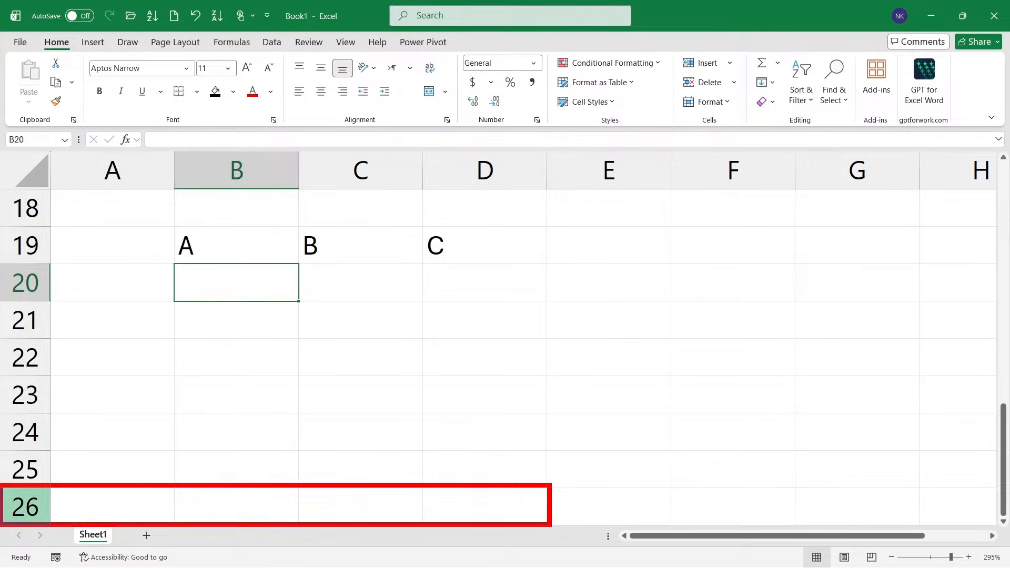
pyautogui.click(489, 257)
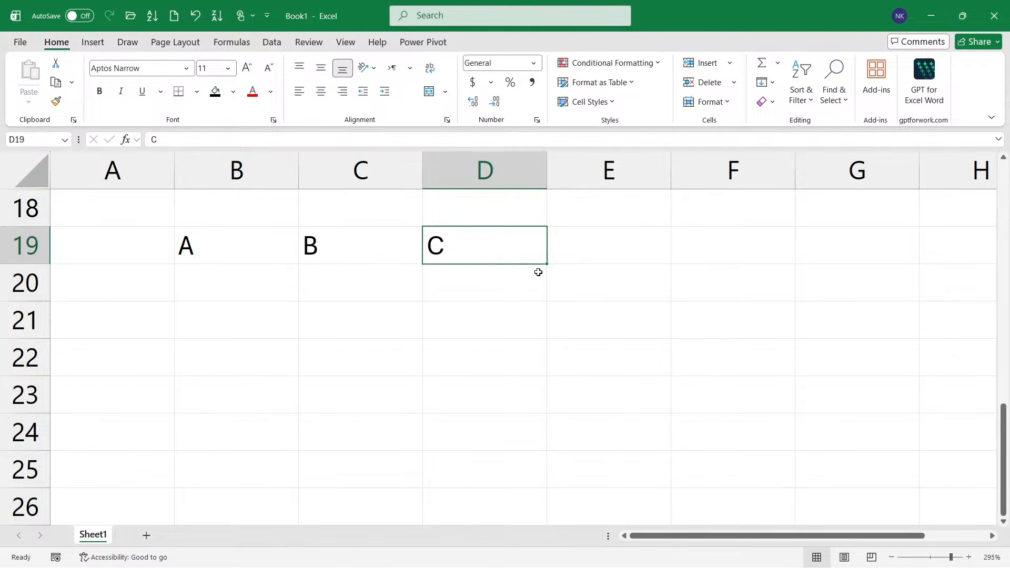
pyautogui.moveTo(547, 263); pyautogui.dragTo(551, 481)
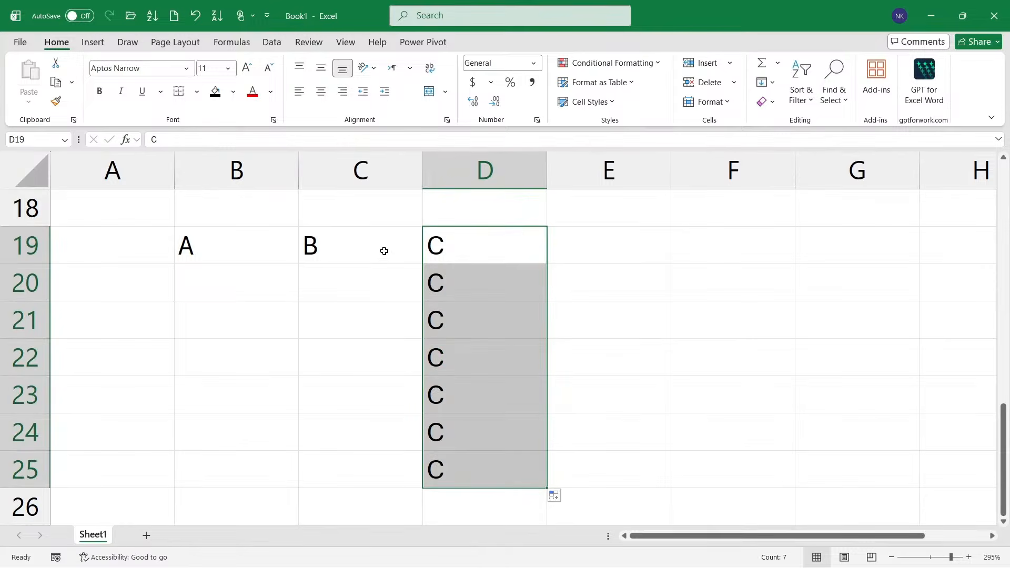
pyautogui.click(384, 251)
pyautogui.moveTo(422, 264); pyautogui.dragTo(406, 478)
pyautogui.click(252, 226)
pyautogui.click(257, 253)
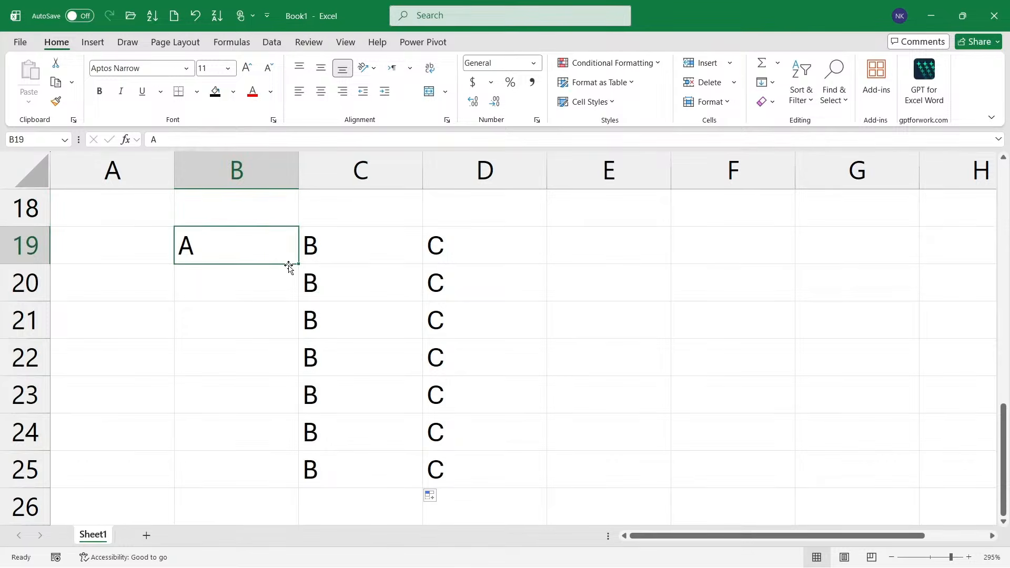
pyautogui.hotkey('ctrl', 'z')
pyautogui.hotkey('ctrl', 'z')
pyautogui.click(399, 309)
# Fill the A, B, C letters of row 19 down to row 26, then undo.
pyautogui.moveTo(211, 246); pyautogui.dragTo(453, 243)
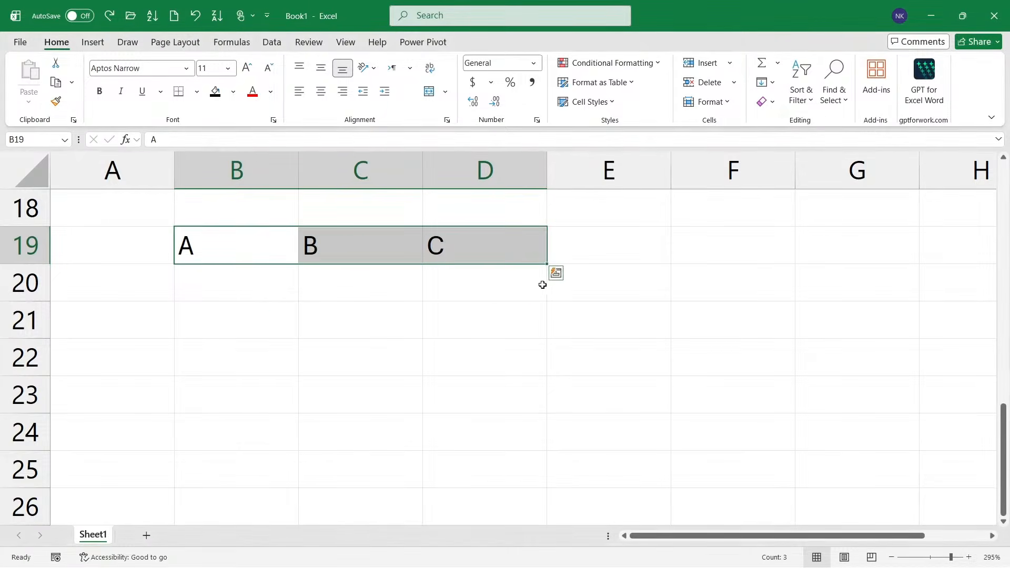
pyautogui.moveTo(548, 266); pyautogui.dragTo(526, 510)
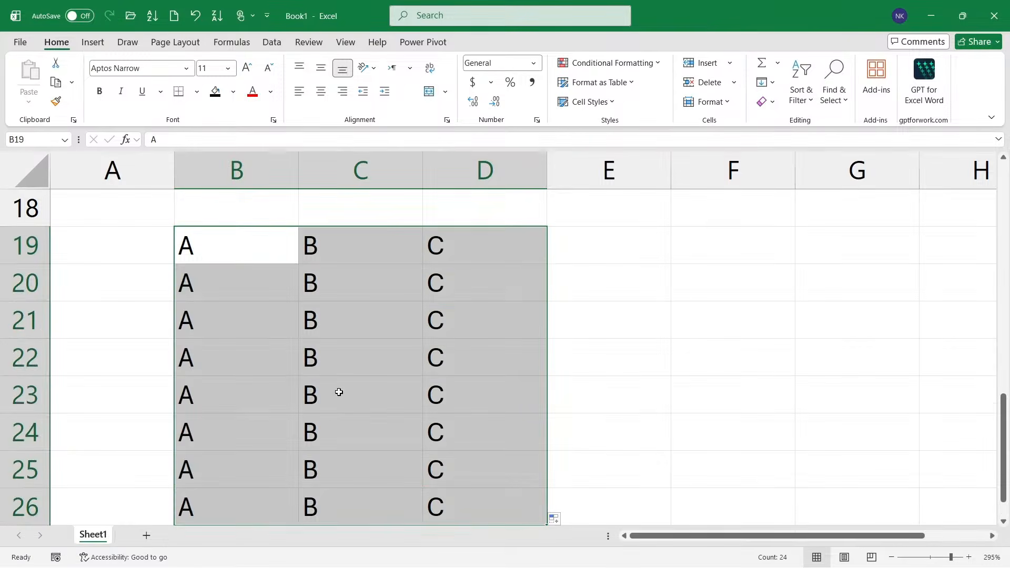
pyautogui.scroll(-2, 346, 379)
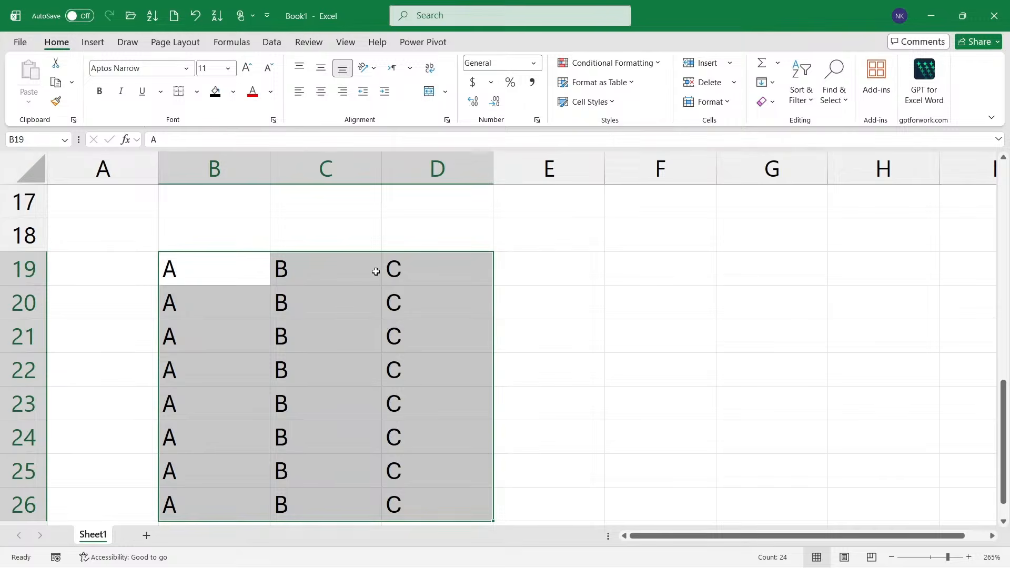
pyautogui.hotkey('ctrl', 'z')
pyautogui.hotkey('ctrl', 'z')
# Select the entire sheet, delete all contents, and leave cell A1 selected.
pyautogui.hotkey('ctrl', 'a')
pyautogui.scroll(2, 387, 300)
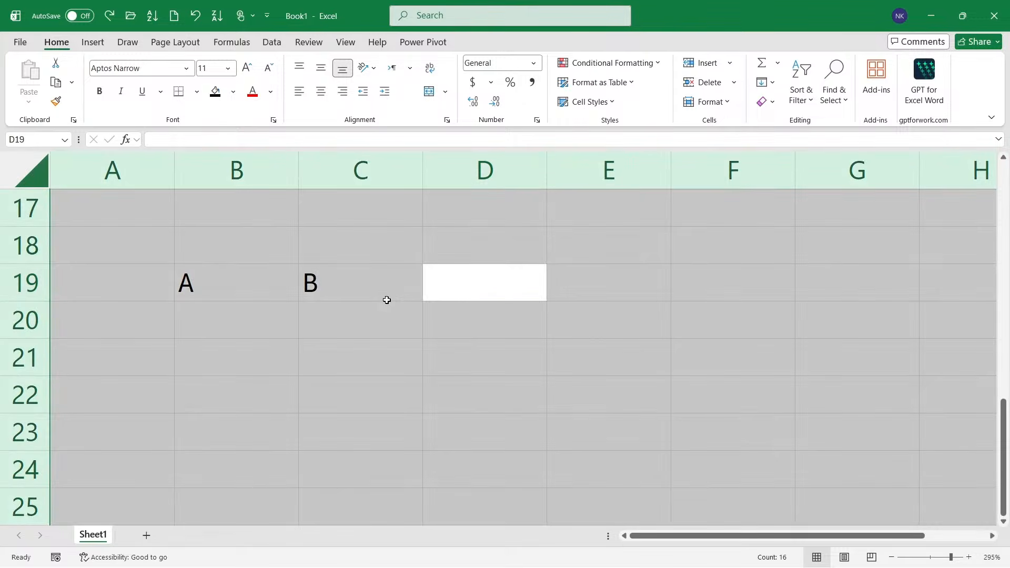
pyautogui.press('Delete')
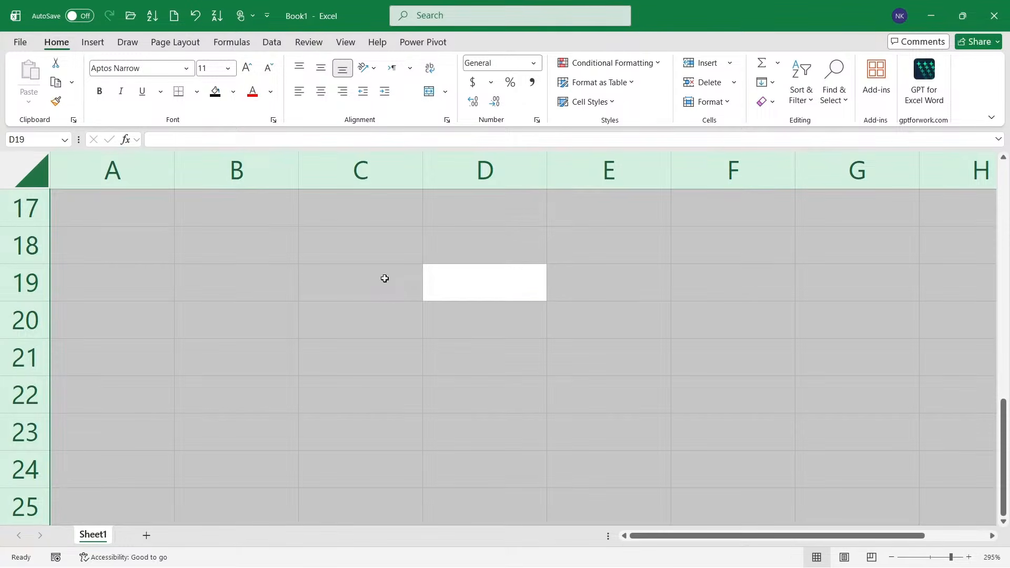
pyautogui.scroll(5, 385, 279)
pyautogui.click(204, 244)
pyautogui.click(149, 222)
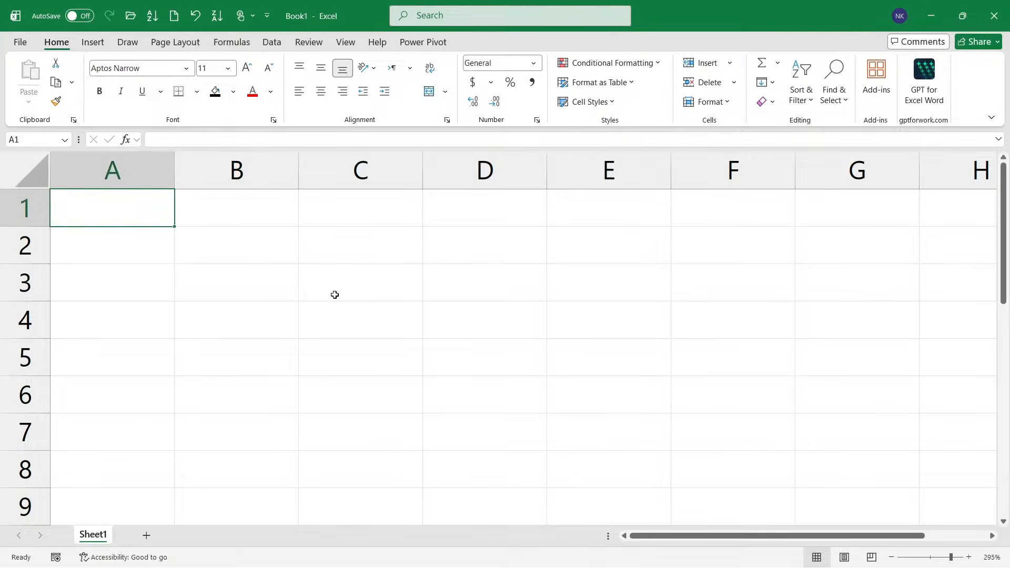
pyautogui.hotkey('alt', 'Tab')
# Sketch the I-beam, four-arrow move and plus-shaped fill pointers over the notes, then clear the sketches.
pyautogui.scroll(1, 440, 331)
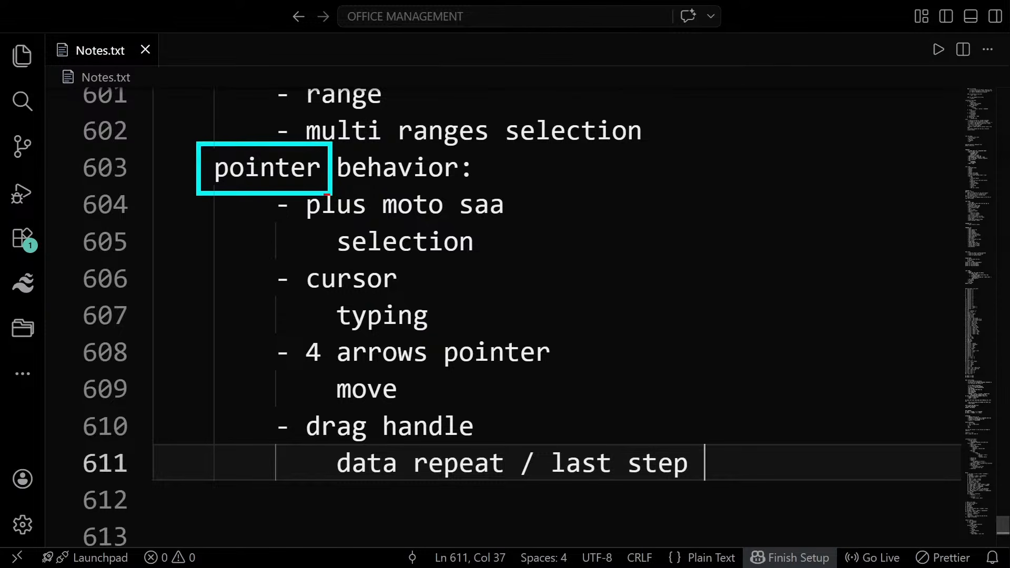
pyautogui.moveTo(726, 139)
pyautogui.mouseDown()
pyautogui.moveTo(721, 185)
pyautogui.moveTo(737, 134)
pyautogui.mouseUp()
pyautogui.moveTo(720, 188); pyautogui.dragTo(742, 186)
pyautogui.moveTo(718, 246); pyautogui.dragTo(723, 318)
pyautogui.moveTo(690, 281)
pyautogui.mouseDown()
pyautogui.moveTo(777, 272)
pyautogui.moveTo(777, 283)
pyautogui.mouseUp()
pyautogui.moveTo(709, 254)
pyautogui.mouseDown()
pyautogui.moveTo(725, 250)
pyautogui.moveTo(698, 293)
pyautogui.mouseUp()
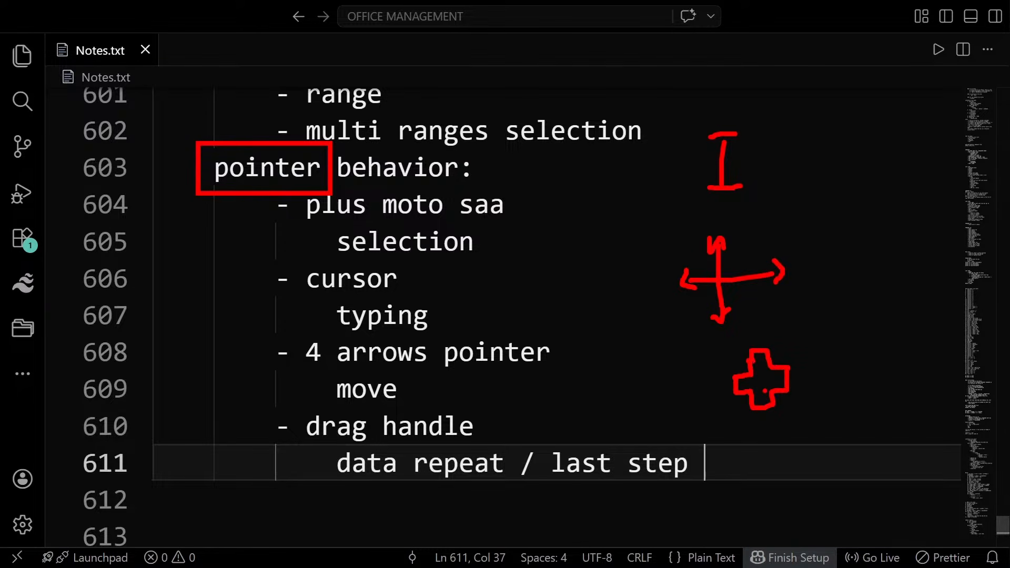
pyautogui.moveTo(885, 138)
pyautogui.mouseDown()
pyautogui.moveTo(878, 156)
pyautogui.moveTo(909, 120)
pyautogui.mouseUp()
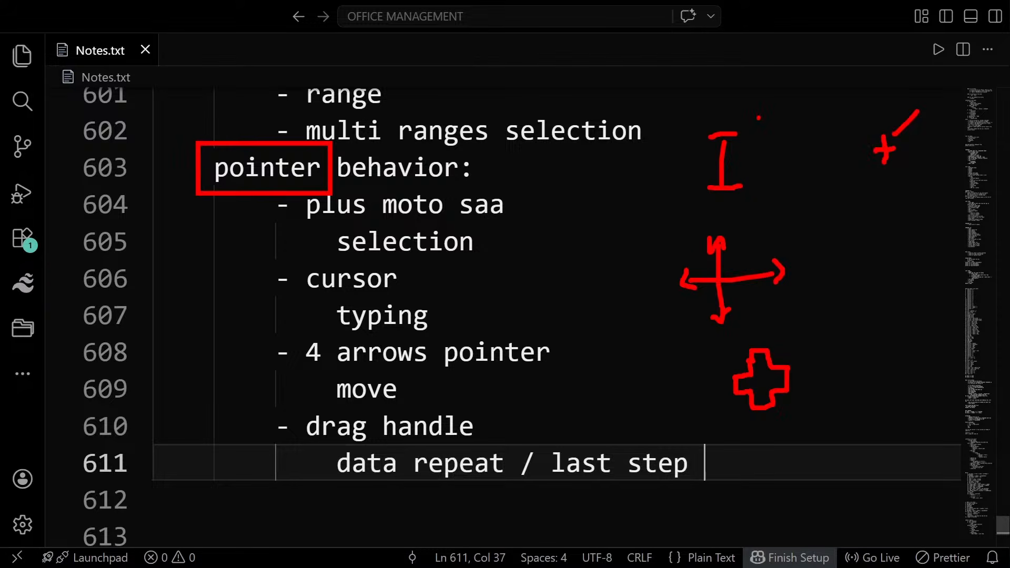
pyautogui.moveTo(736, 120); pyautogui.dragTo(782, 70)
pyautogui.moveTo(742, 238)
pyautogui.mouseDown()
pyautogui.moveTo(688, 219)
pyautogui.moveTo(659, 233)
pyautogui.mouseUp()
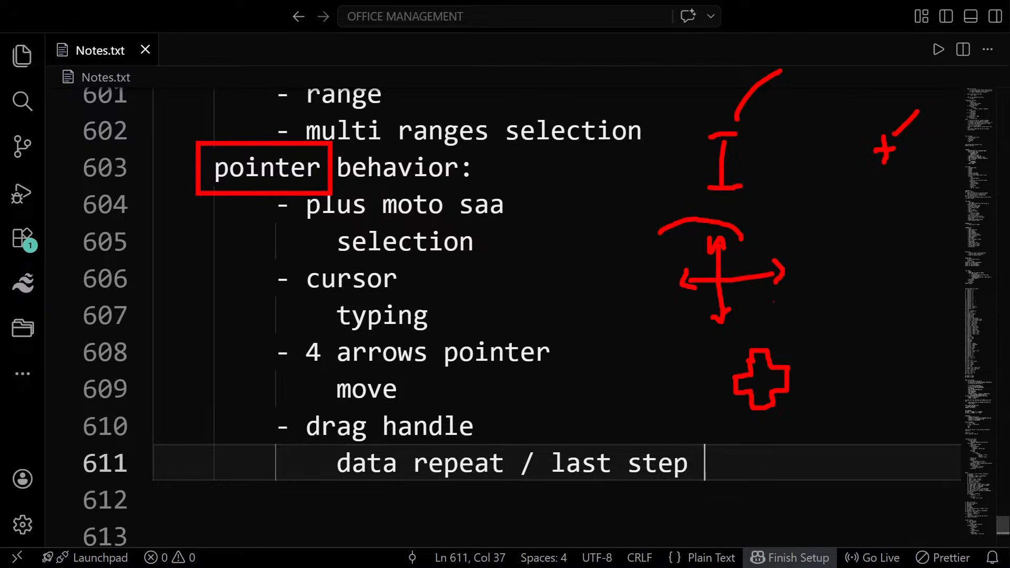
pyautogui.moveTo(783, 356); pyautogui.dragTo(837, 318)
pyautogui.press('Escape')
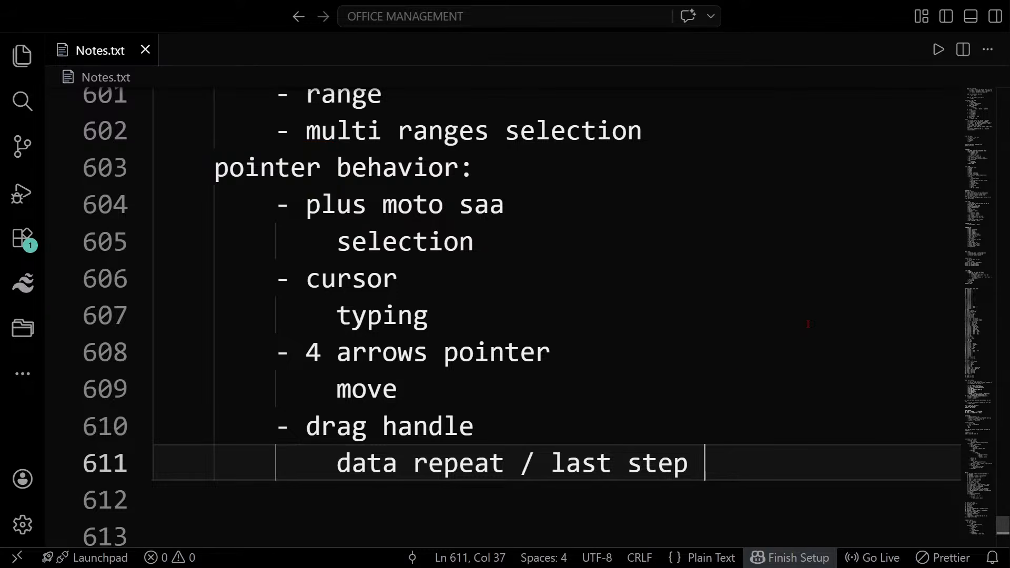
# Return to the Excel workbook and select cells C1 to C7.
pyautogui.scroll(-1, 743, 345)
pyautogui.scroll(3, 739, 360)
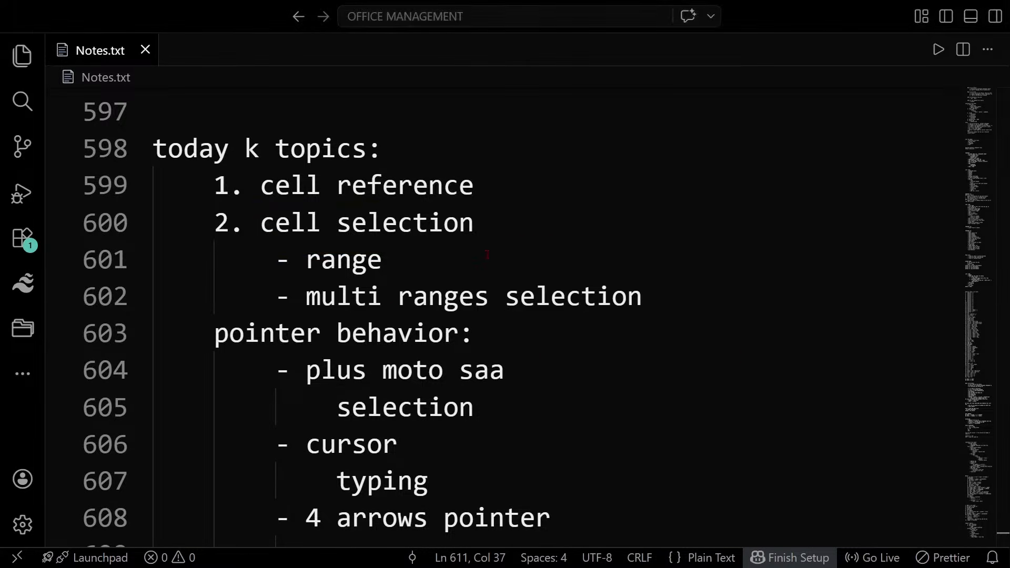
pyautogui.hotkey('alt', 'Tab')
pyautogui.moveTo(360, 208); pyautogui.dragTo(427, 416)
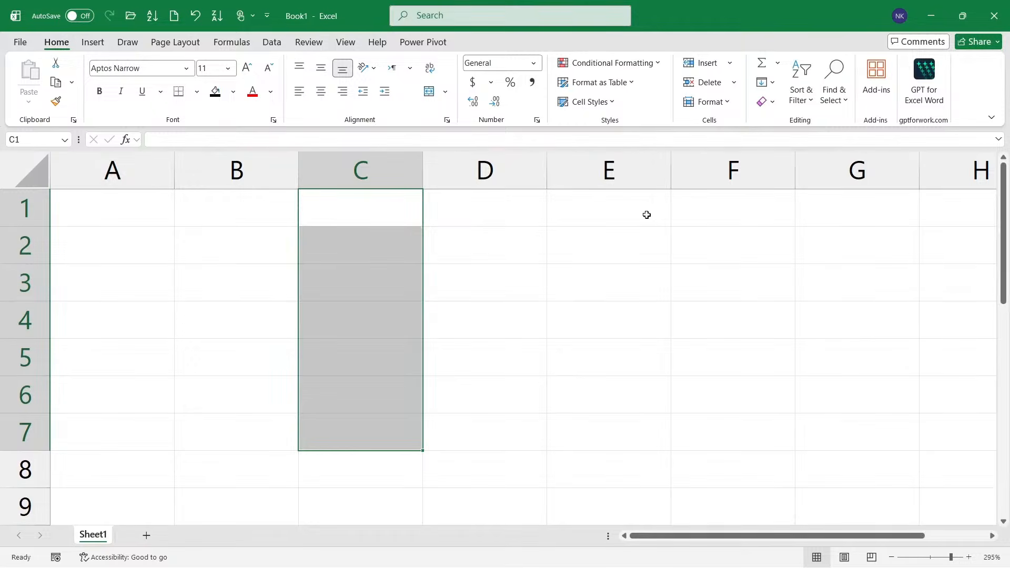
# Select E2:E8, then add C2:C8 and A2:A8 as additional ranges.
pyautogui.moveTo(630, 253); pyautogui.dragTo(648, 463)
pyautogui.click(677, 268)
pyautogui.moveTo(628, 257); pyautogui.dragTo(609, 460)
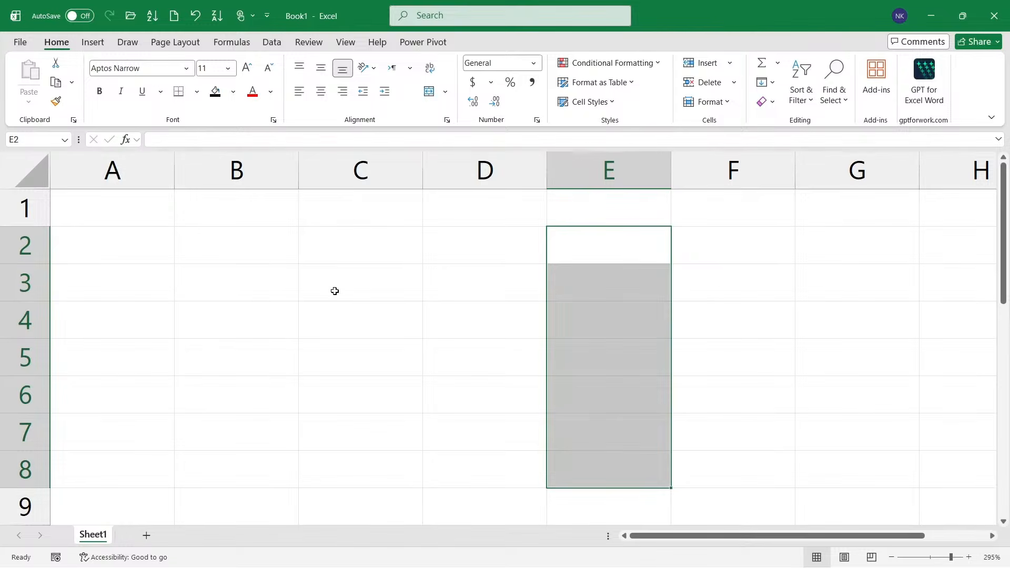
pyautogui.moveTo(372, 251); pyautogui.dragTo(374, 471)
pyautogui.moveTo(108, 247); pyautogui.dragTo(113, 471)
pyautogui.scroll(-3, 588, 343)
pyautogui.scroll(3, 588, 342)
# Fill the three selected ranges black, then undo the fill.
pyautogui.click(217, 94)
pyautogui.click(225, 253)
pyautogui.hotkey('ctrl', 'z')
pyautogui.click(534, 309)
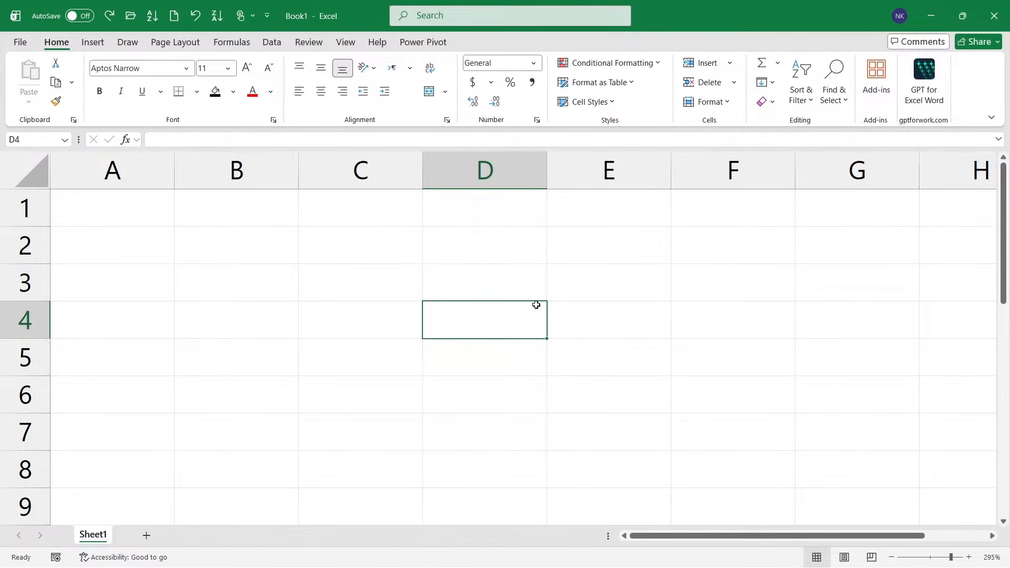
pyautogui.hotkey('alt', 'Tab')
# Add an indented blank line plus another new line below the last note in Notes.txt.
pyautogui.scroll(-3, 467, 304)
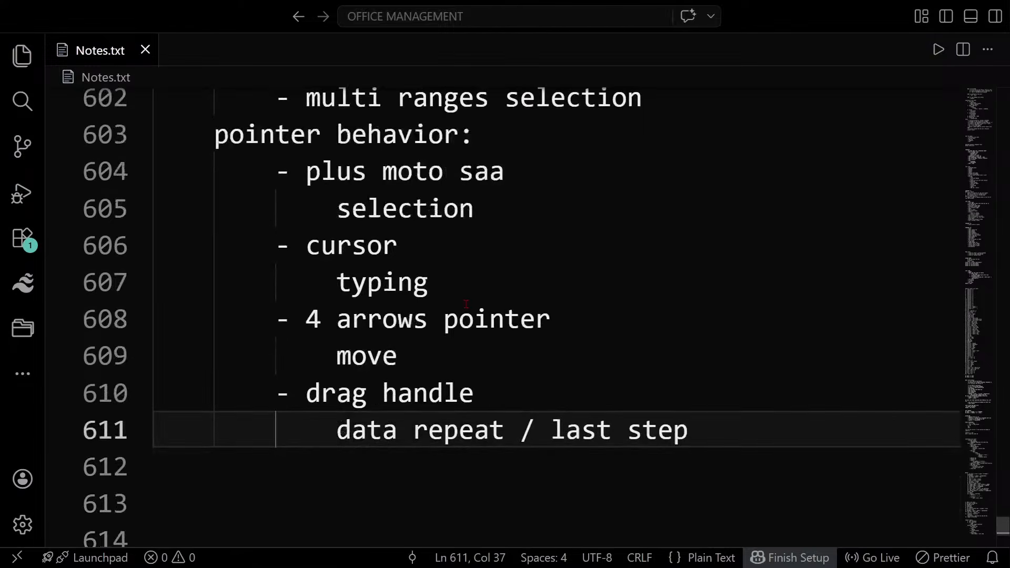
pyautogui.click(473, 377)
pyautogui.press('Tab')
pyautogui.press('Return')
pyautogui.scroll(1, 467, 375)
pyautogui.scroll(1, 467, 375)
pyautogui.hotkey('alt', 'Tab')
# Click through cells C2, B1, A1 and C1 in Excel, ending on A1.
pyautogui.click(352, 253)
pyautogui.click(242, 224)
pyautogui.click(167, 211)
pyautogui.click(346, 235)
pyautogui.click(360, 211)
pyautogui.click(132, 222)
# Glance at the notes, then enter 1 in cell A1.
pyautogui.scroll(2, 158, 230)
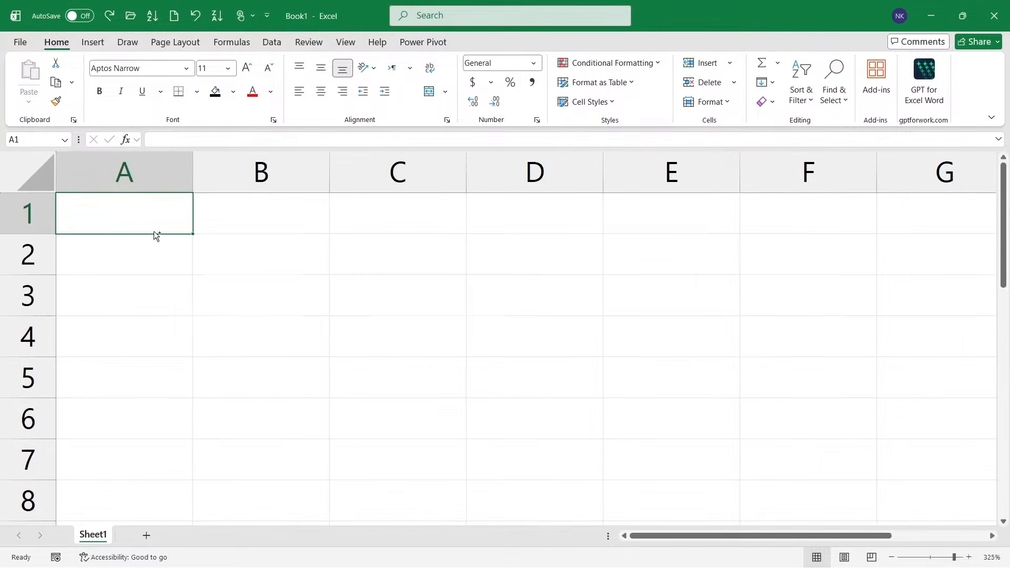
pyautogui.hotkey('alt', 'Tab')
pyautogui.hotkey('alt', 'Tab')
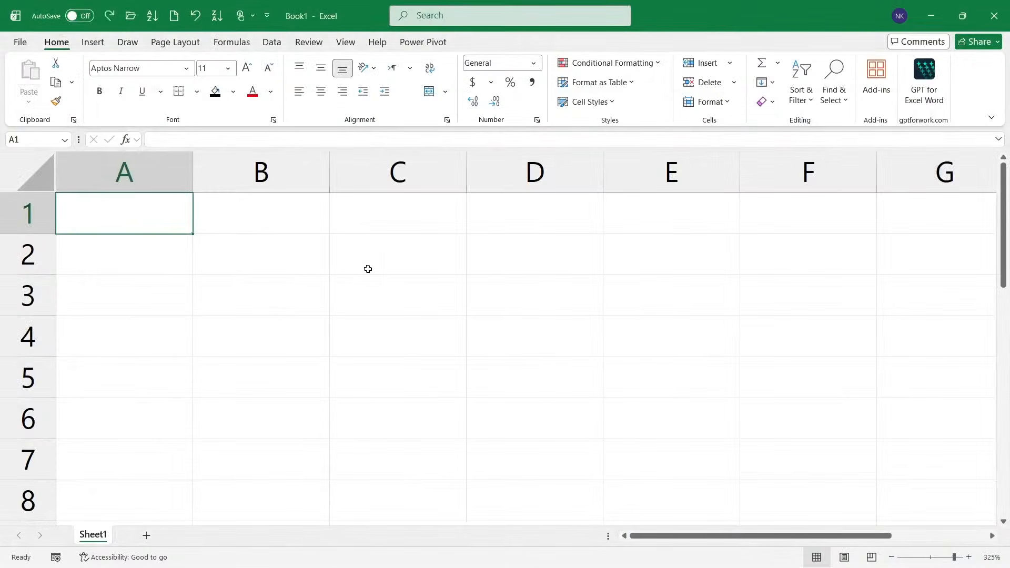
pyautogui.scroll(3, 191, 237)
pyautogui.scroll(2, 229, 258)
pyautogui.scroll(-5, 216, 256)
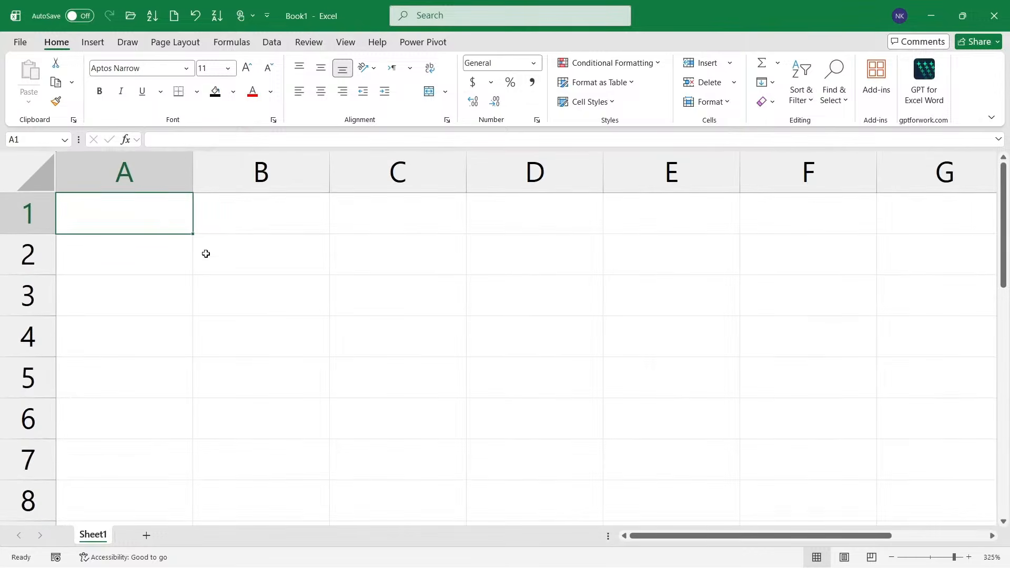
pyautogui.write('1')
pyautogui.click(258, 289)
# Enter 2, 3, 4 and 5 in cells B1, C1, D1 and E1.
pyautogui.click(267, 232)
pyautogui.write('2')
pyautogui.click(376, 221)
pyautogui.write('3')
pyautogui.click(534, 220)
pyautogui.write('4')
pyautogui.click(638, 229)
pyautogui.write('5')
pyautogui.click(799, 218)
pyautogui.click(461, 351)
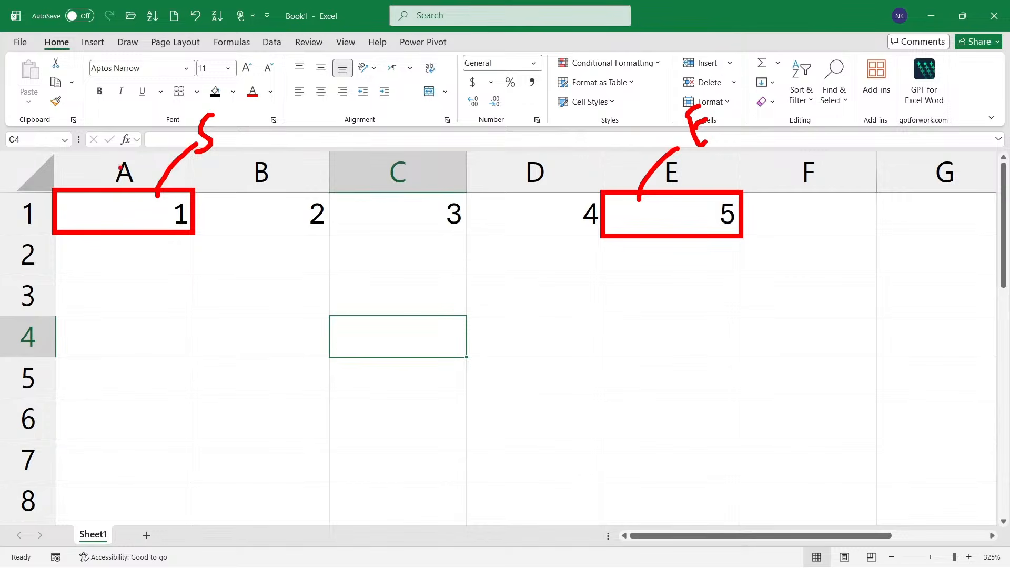
pyautogui.moveTo(255, 370)
pyautogui.mouseDown()
pyautogui.moveTo(270, 366)
pyautogui.moveTo(283, 336)
pyautogui.moveTo(292, 353)
pyautogui.moveTo(289, 317)
pyautogui.mouseUp()
pyautogui.moveTo(279, 359); pyautogui.dragTo(301, 352)
pyautogui.moveTo(313, 310)
pyautogui.mouseDown()
pyautogui.moveTo(314, 298)
pyautogui.moveTo(313, 308)
pyautogui.mouseUp()
pyautogui.moveTo(315, 331)
pyautogui.mouseDown()
pyautogui.moveTo(318, 345)
pyautogui.moveTo(316, 331)
pyautogui.mouseUp()
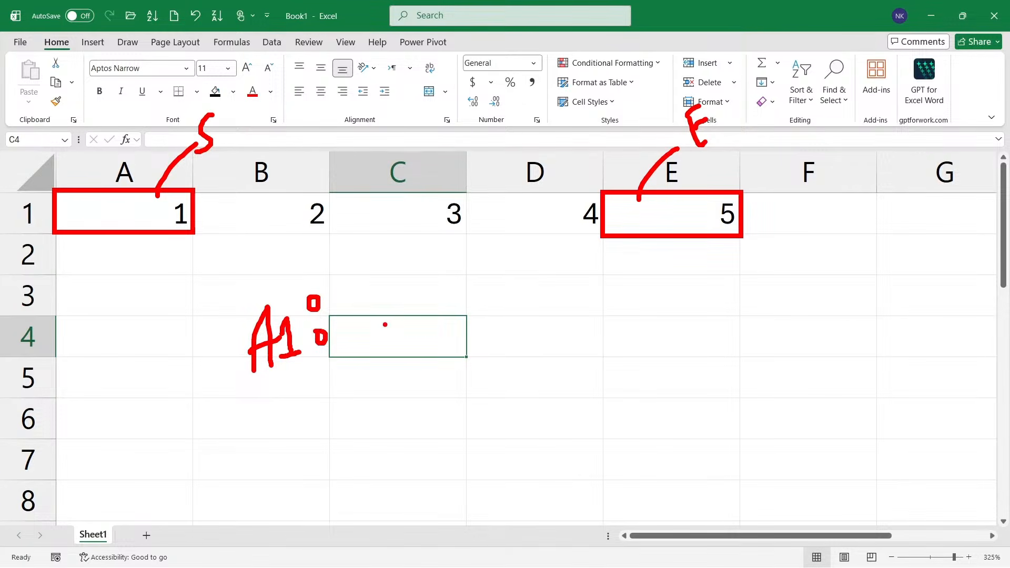
pyautogui.moveTo(359, 287)
pyautogui.mouseDown()
pyautogui.moveTo(363, 333)
pyautogui.moveTo(373, 286)
pyautogui.mouseUp()
pyautogui.moveTo(363, 332); pyautogui.dragTo(383, 323)
pyautogui.moveTo(398, 280)
pyautogui.mouseDown()
pyautogui.moveTo(402, 310)
pyautogui.moveTo(416, 304)
pyautogui.mouseUp()
pyautogui.moveTo(258, 290)
pyautogui.mouseDown()
pyautogui.moveTo(240, 316)
pyautogui.moveTo(299, 390)
pyautogui.moveTo(287, 298)
pyautogui.moveTo(253, 289)
pyautogui.mouseUp()
pyautogui.click(235, 295)
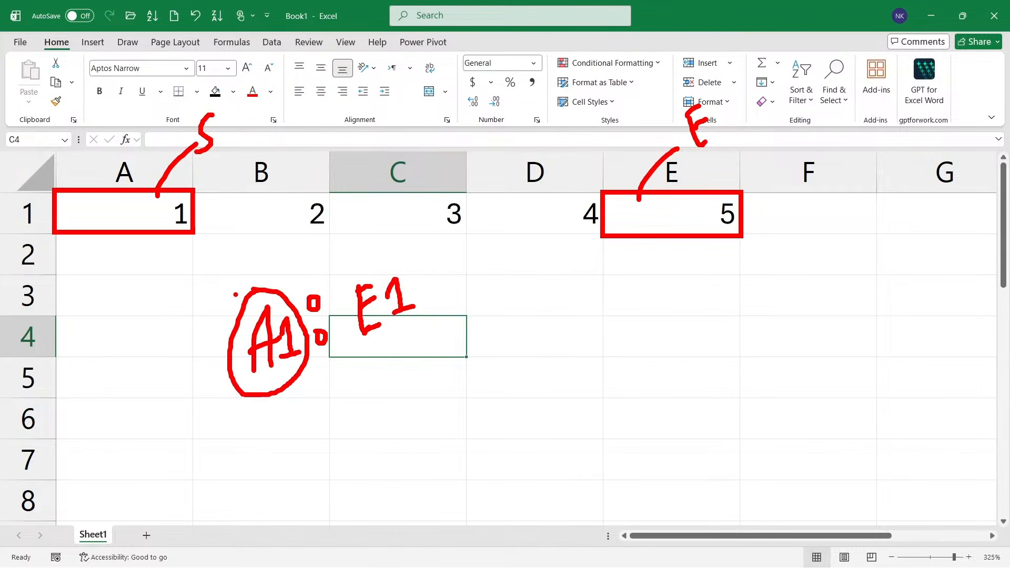
pyautogui.moveTo(412, 273)
pyautogui.mouseDown()
pyautogui.moveTo(369, 263)
pyautogui.moveTo(363, 352)
pyautogui.moveTo(415, 286)
pyautogui.mouseUp()
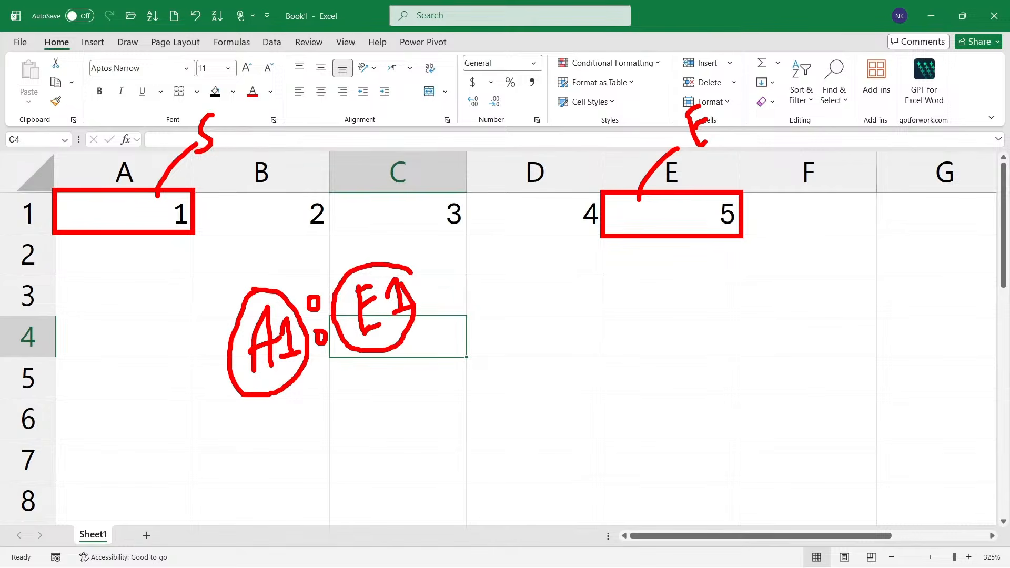
pyautogui.moveTo(268, 289); pyautogui.dragTo(347, 272)
pyautogui.moveTo(303, 369)
pyautogui.mouseDown()
pyautogui.moveTo(322, 374)
pyautogui.moveTo(361, 342)
pyautogui.mouseUp()
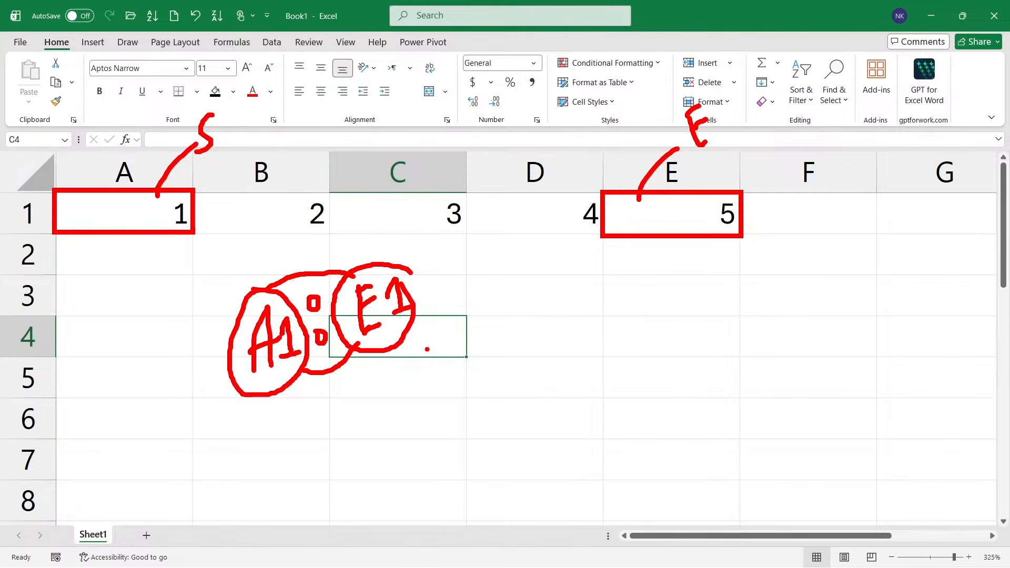
pyautogui.press('Escape')
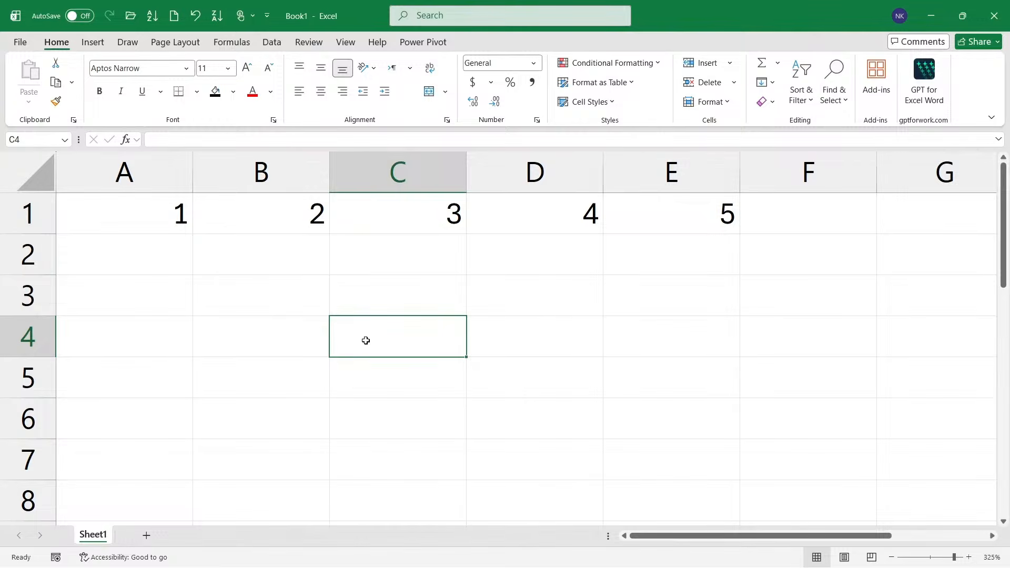
pyautogui.doubleClick(366, 340)
pyautogui.write('=SUM')
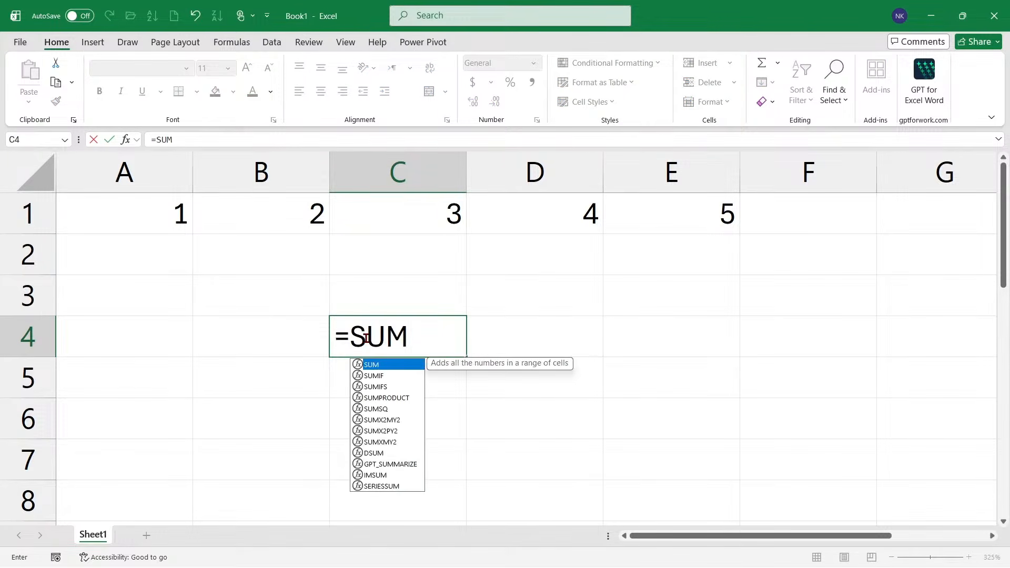
pyautogui.write('(')
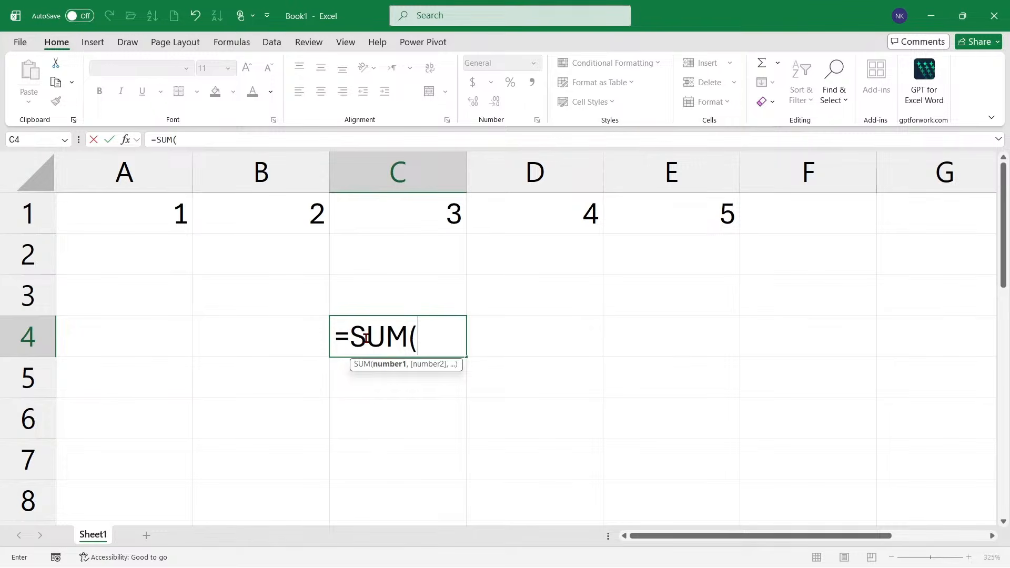
pyautogui.write('A1')
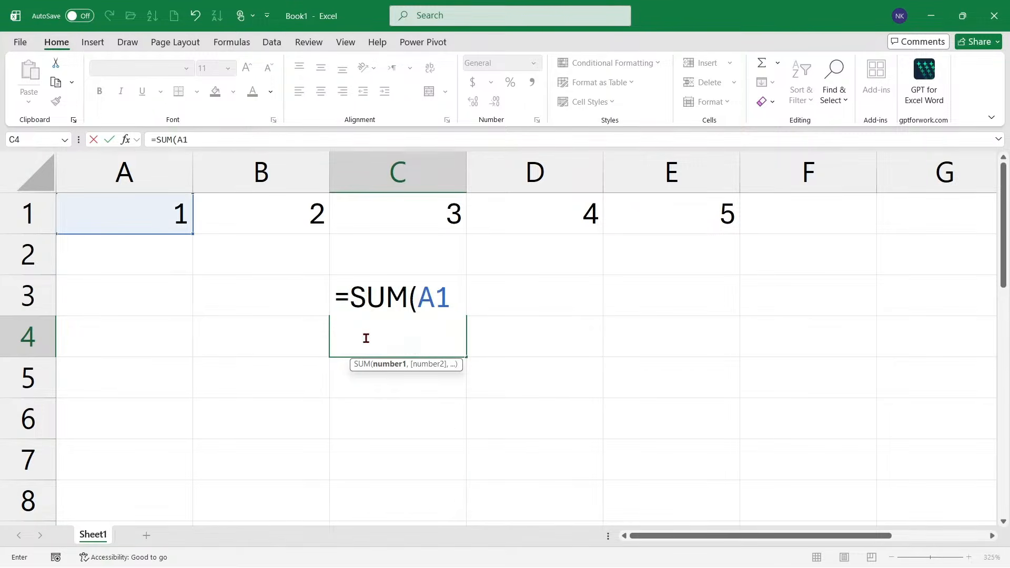
pyautogui.write(':E')
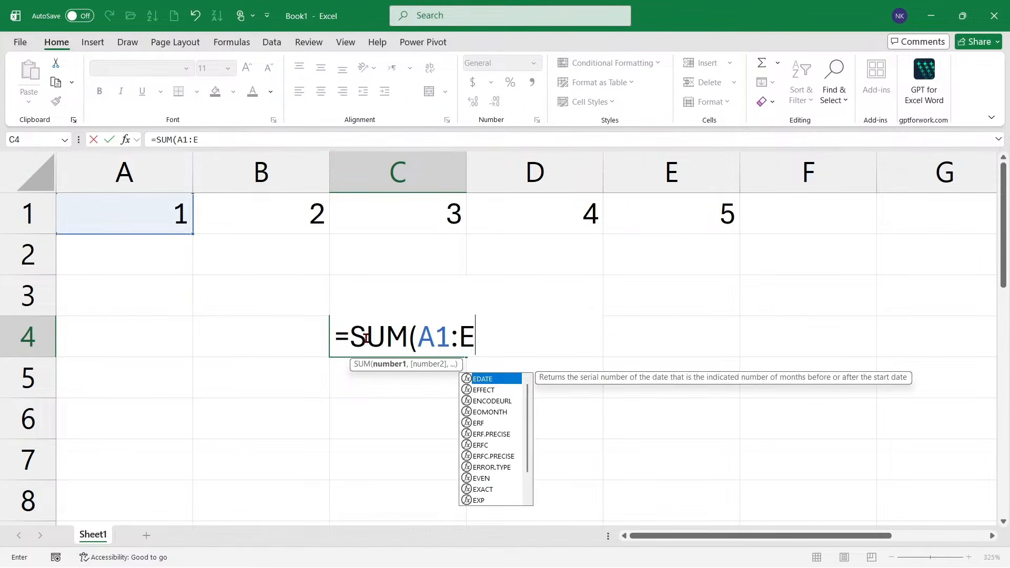
pyautogui.write('1')
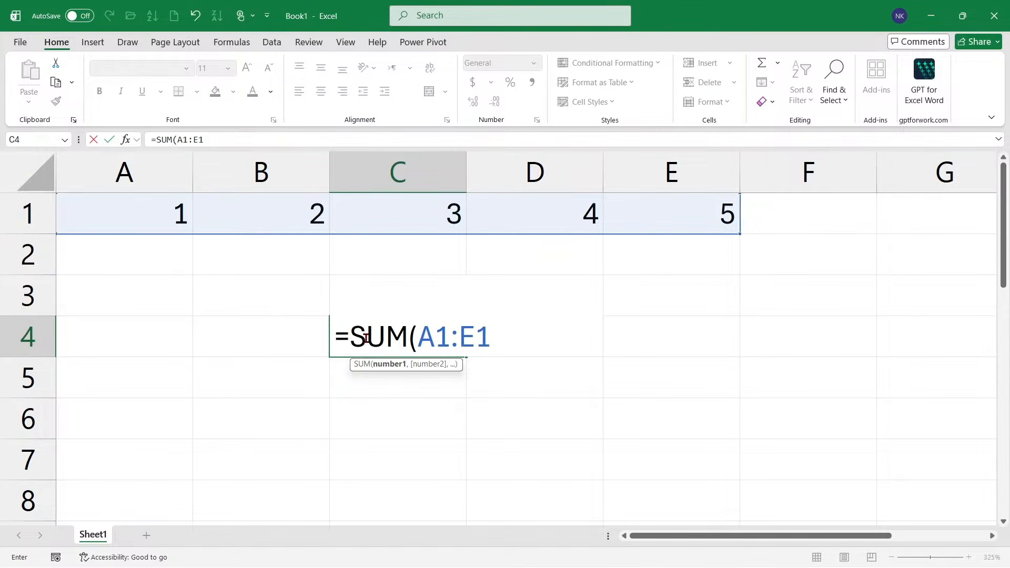
pyautogui.press('BackSpace')
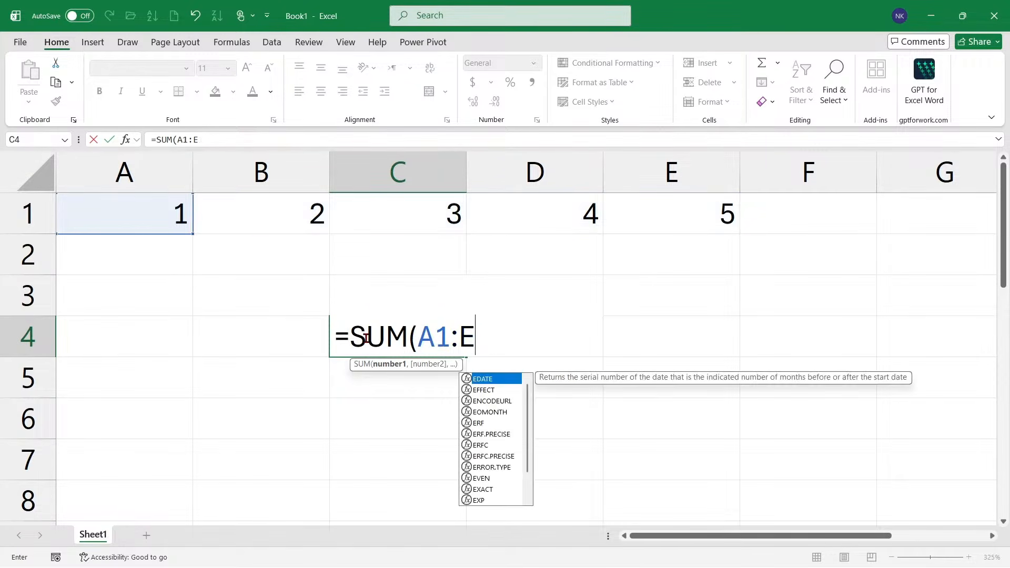
pyautogui.press('Escape')
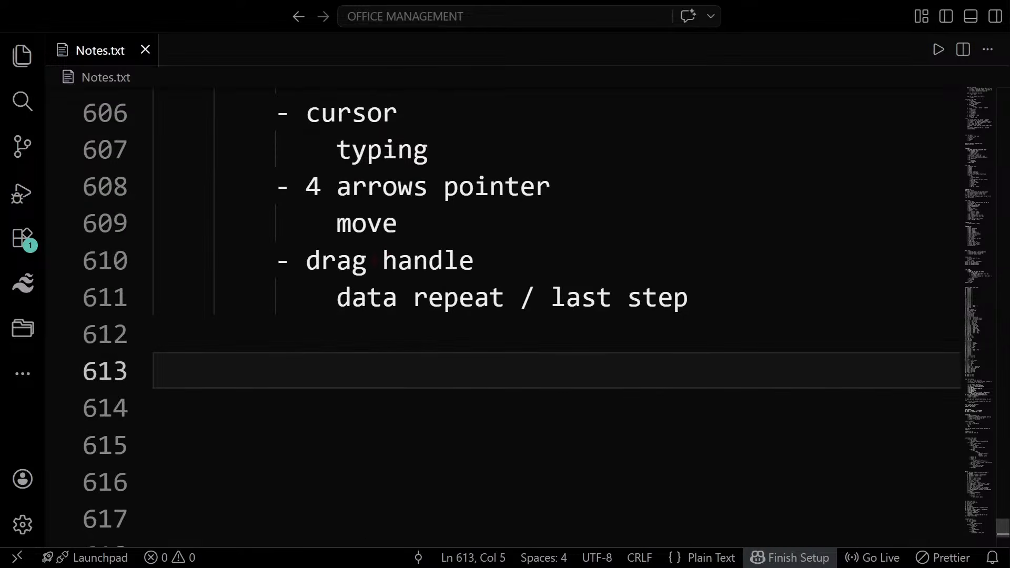
pyautogui.scroll(-2, 526, 316)
# Add a 'reference:' heading with the bullet '- A1, B1...'.
pyautogui.write('REFEREN')
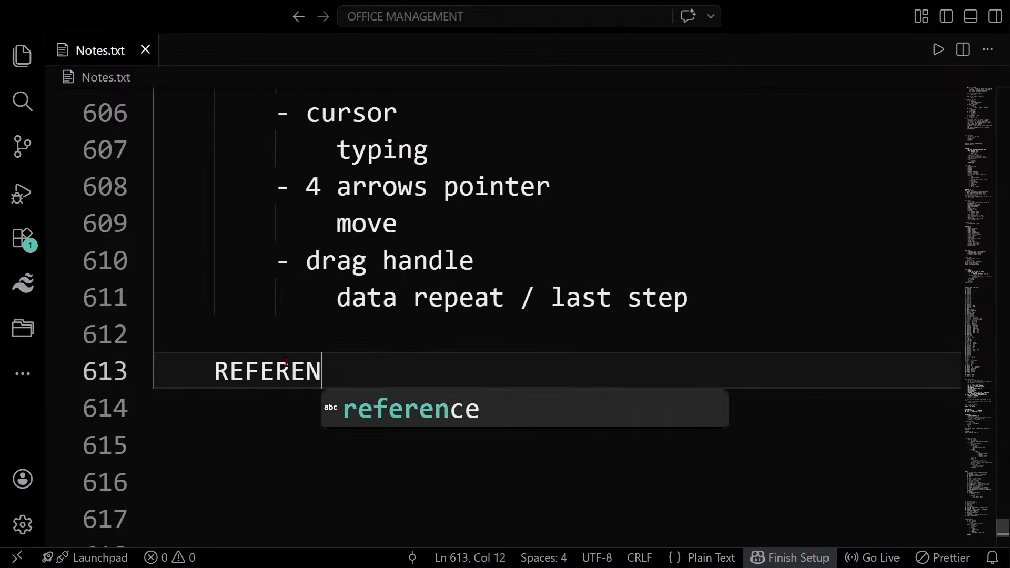
pyautogui.press('Tab')
pyautogui.write(':')
pyautogui.press('Return')
pyautogui.write('- ')
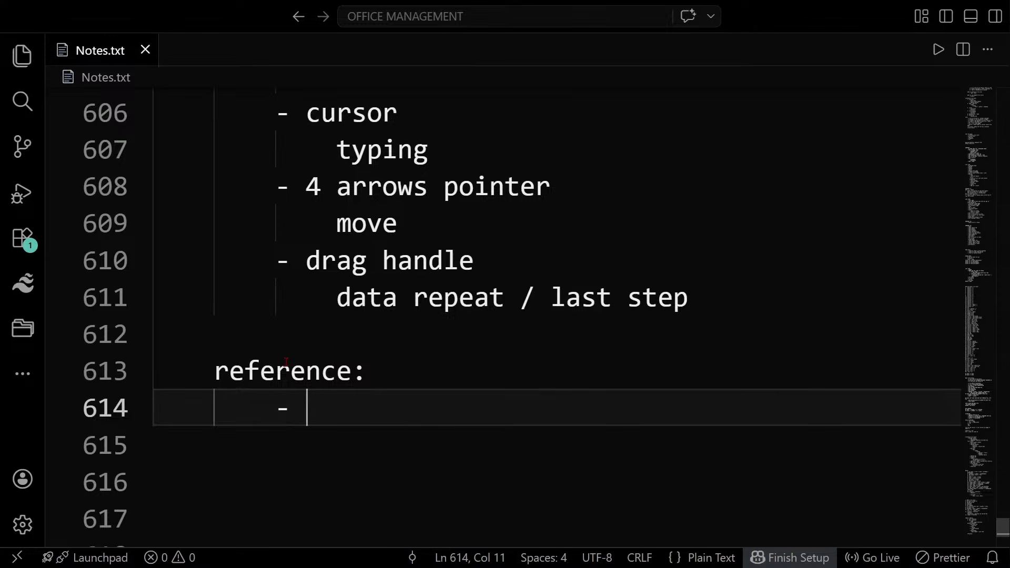
pyautogui.write('A')
pyautogui.press('Escape')
pyautogui.write('1, B2')
pyautogui.press('BackSpace')
pyautogui.write('1,')
pyautogui.press('BackSpace')
pyautogui.press('BackSpace')
pyautogui.write('...')
pyautogui.press('Return')
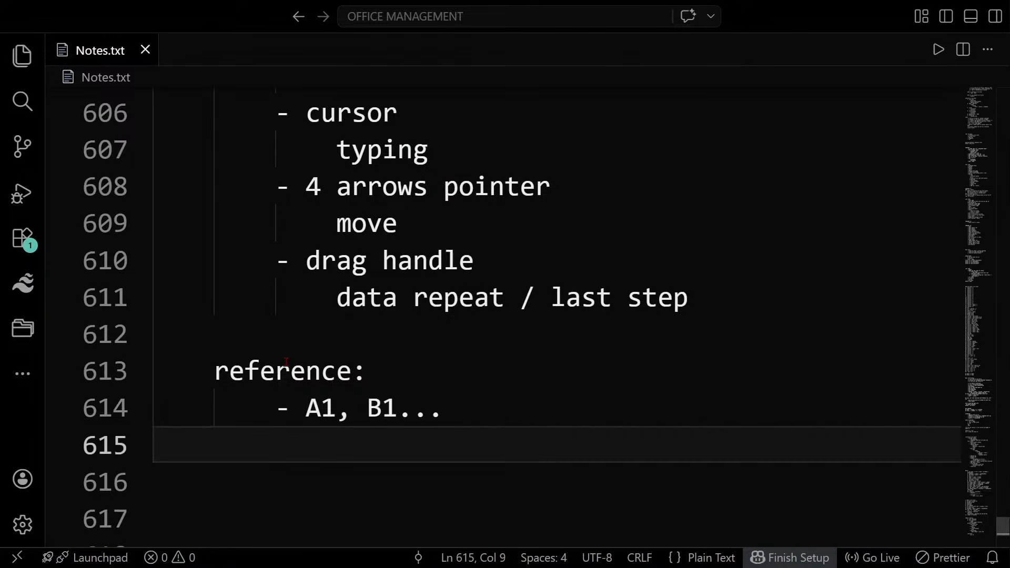
# Add the bullet '- RANGE -> MULTI CELL SELECTION' with an indented '- A1:E1' example.
pyautogui.write('- ')
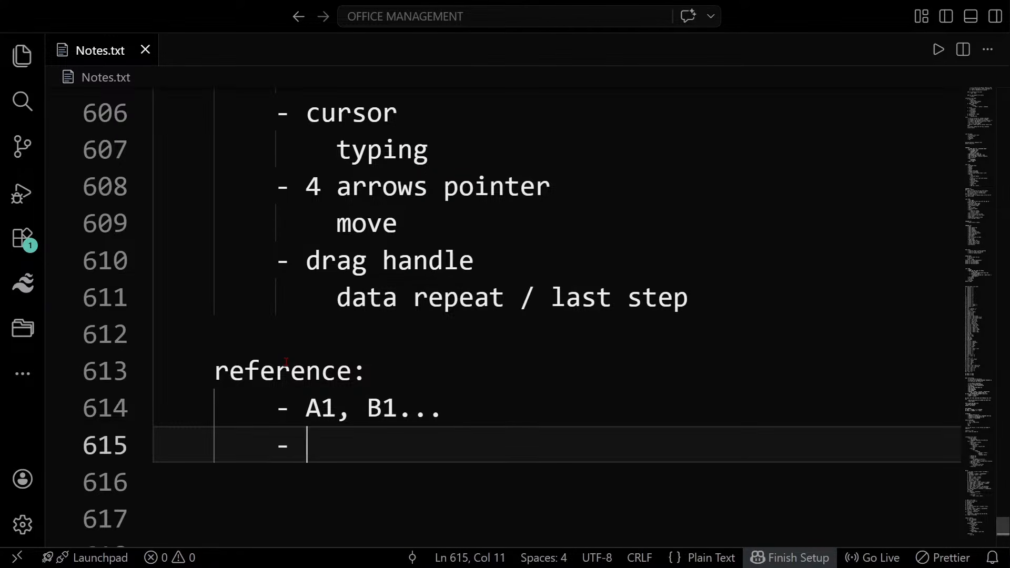
pyautogui.write('RANGE ')
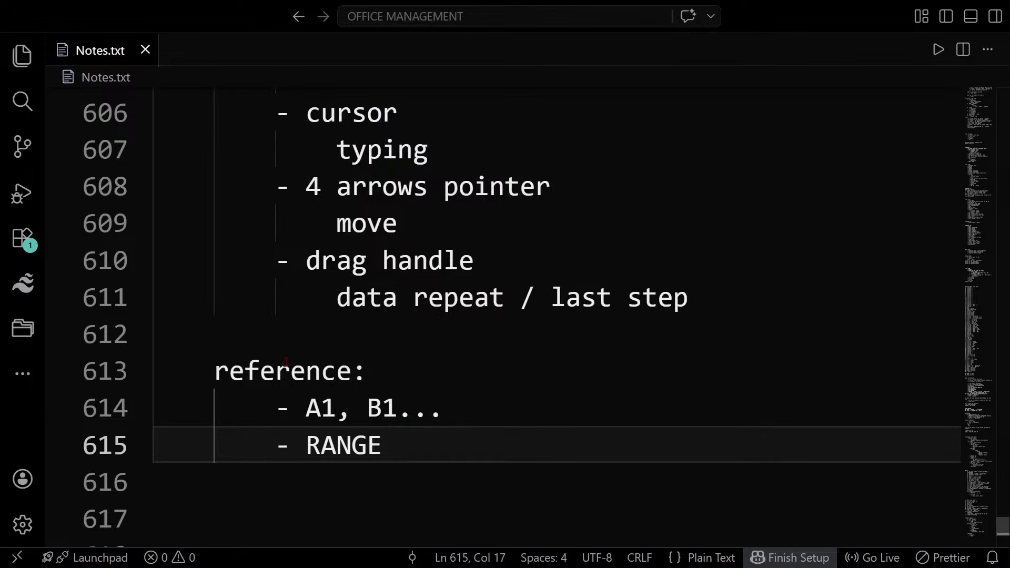
pyautogui.write('-> MULTI S')
pyautogui.press('BackSpace')
pyautogui.write('CELL SELECTION')
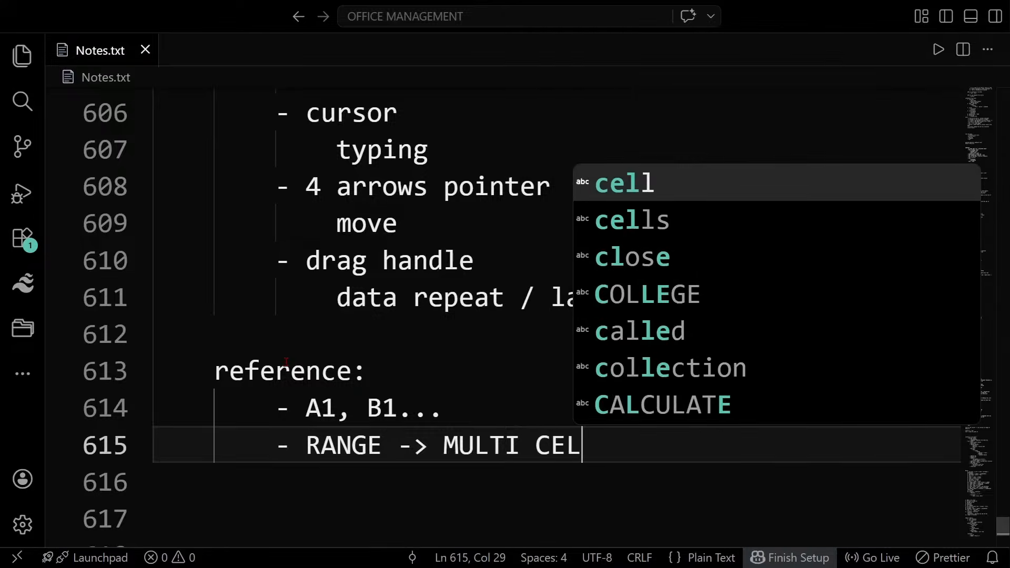
pyautogui.press('Return')
pyautogui.press('Tab')
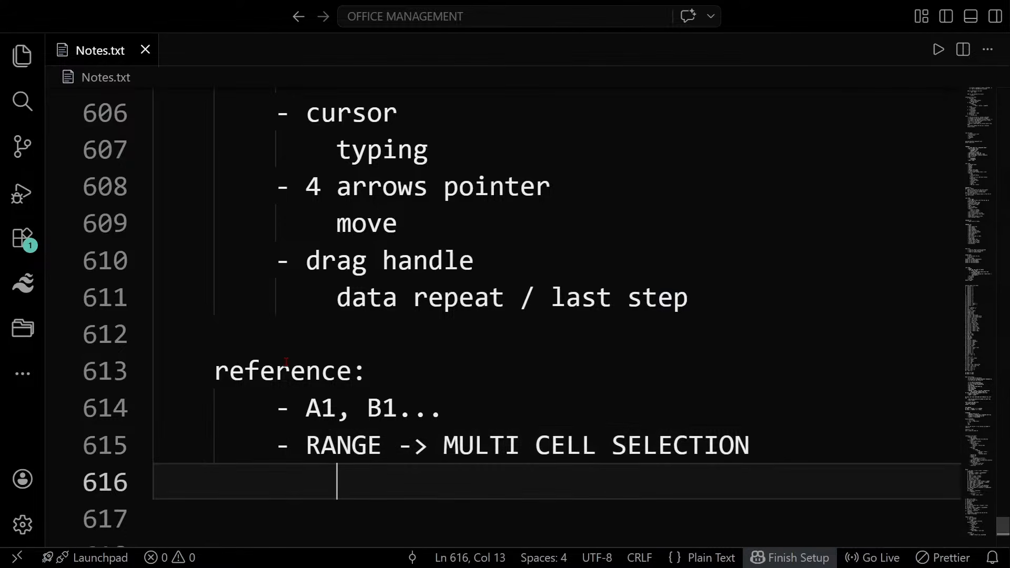
pyautogui.write('-')
pyautogui.scroll(-1, 286, 361)
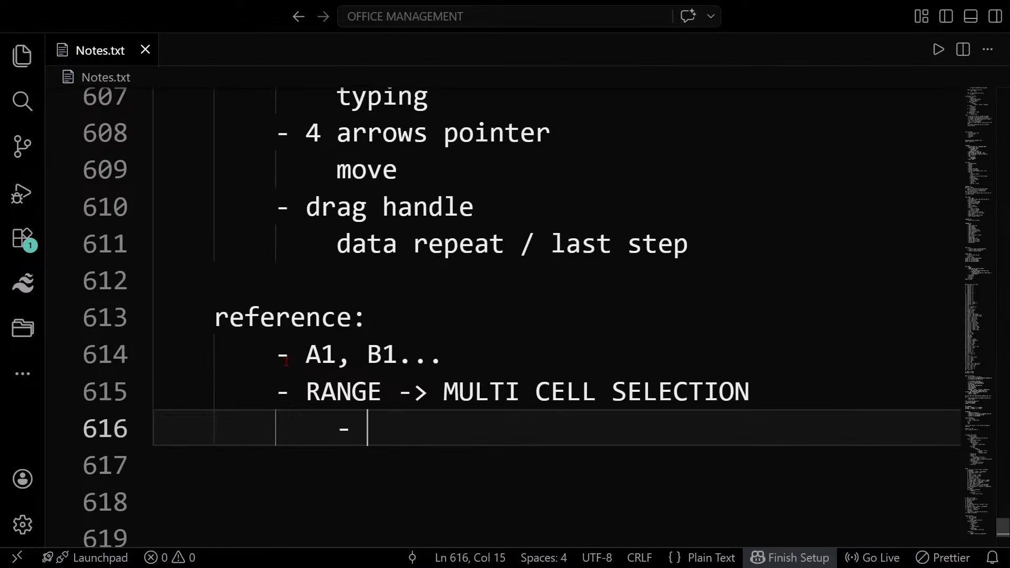
pyautogui.write('A')
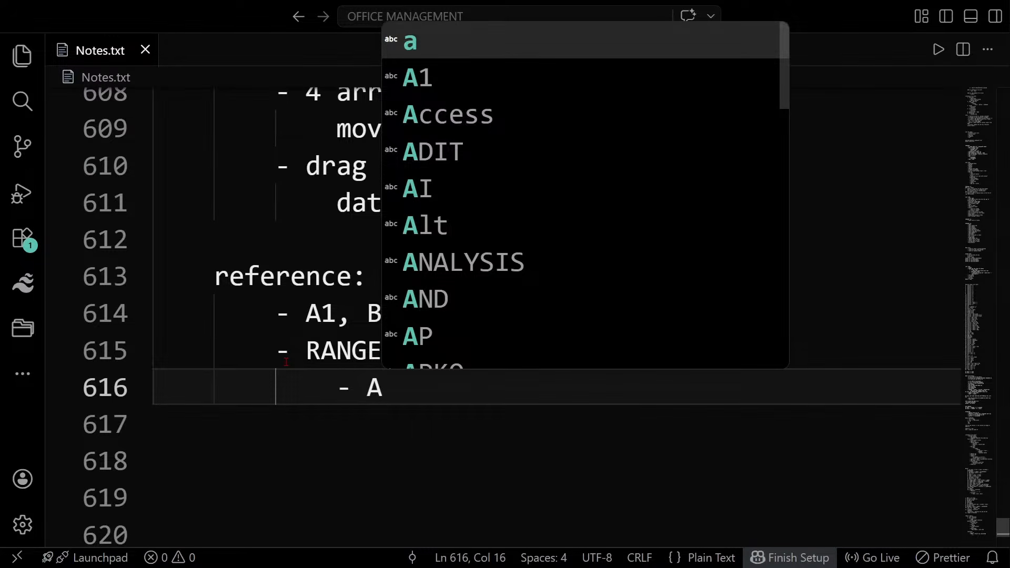
pyautogui.write('1:')
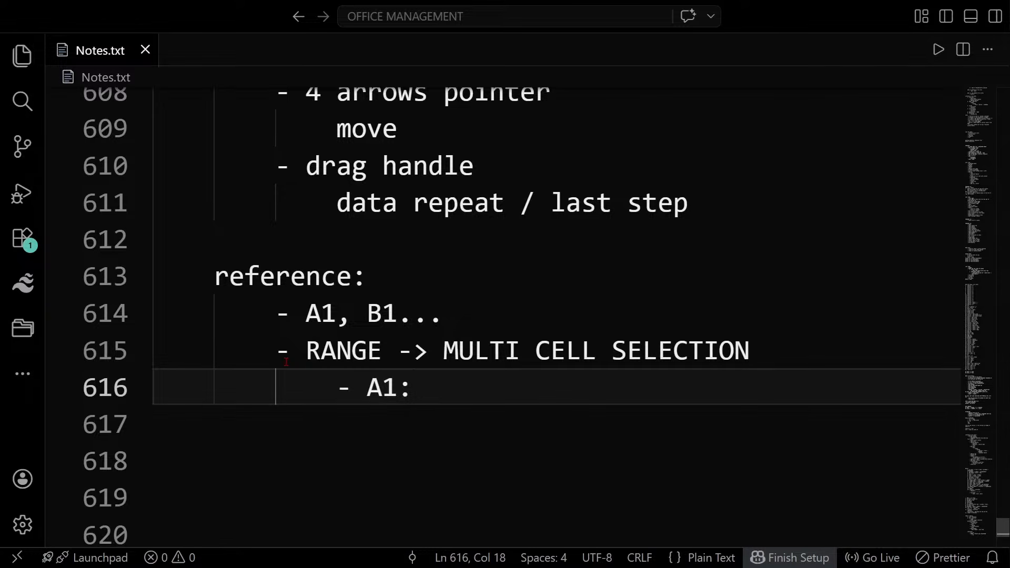
pyautogui.write('E1')
pyautogui.scroll(-1, 286, 362)
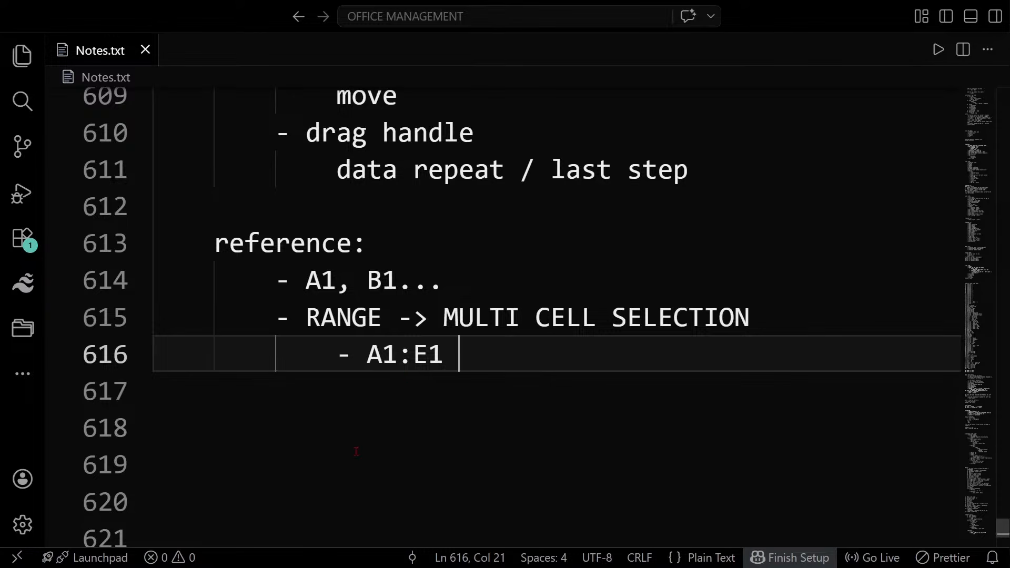
# Add a new bullet '- A1, B1,C1,D1....' listing individual cells.
pyautogui.press('Return')
pyautogui.write('- ')
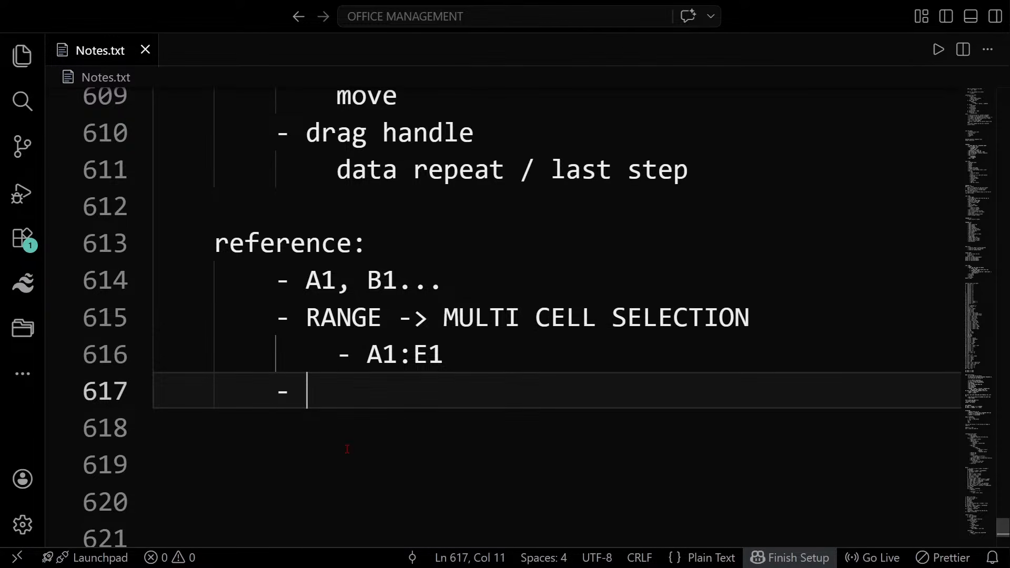
pyautogui.write('a')
pyautogui.press('BackSpace')
pyautogui.write('A')
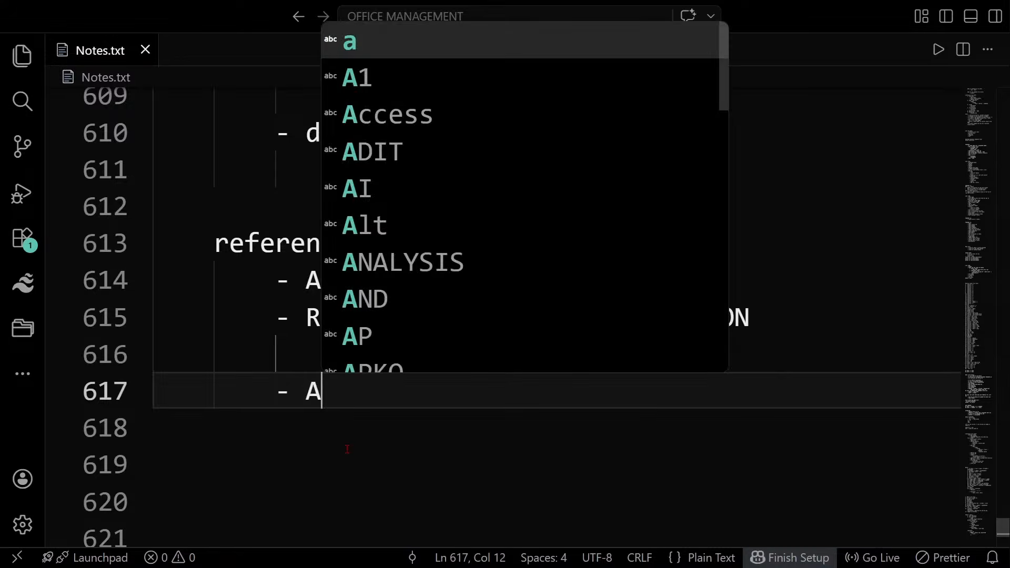
pyautogui.write('1, ')
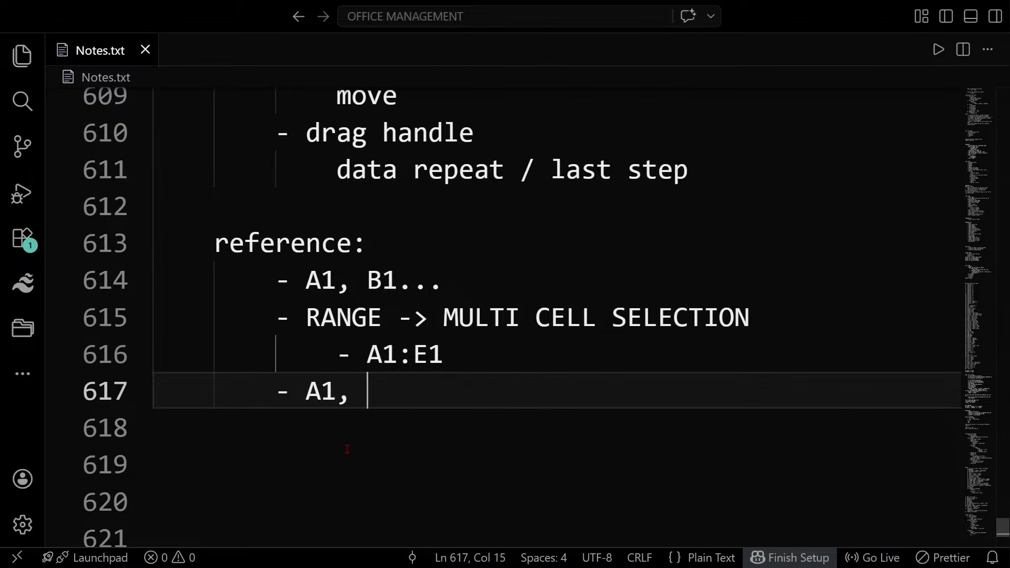
pyautogui.write('B1,C2')
pyautogui.press('BackSpace')
pyautogui.write('1,')
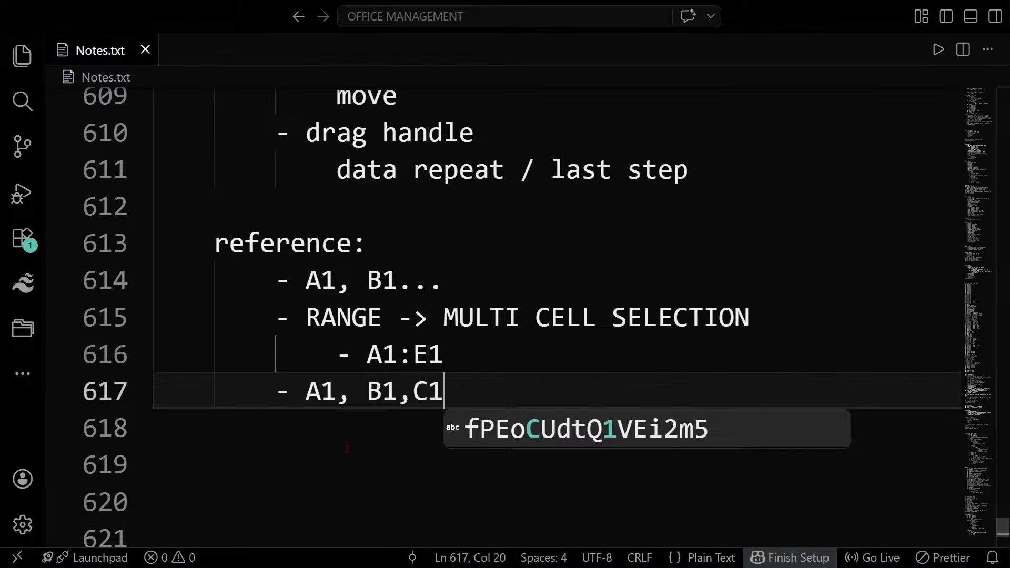
pyautogui.write('D1')
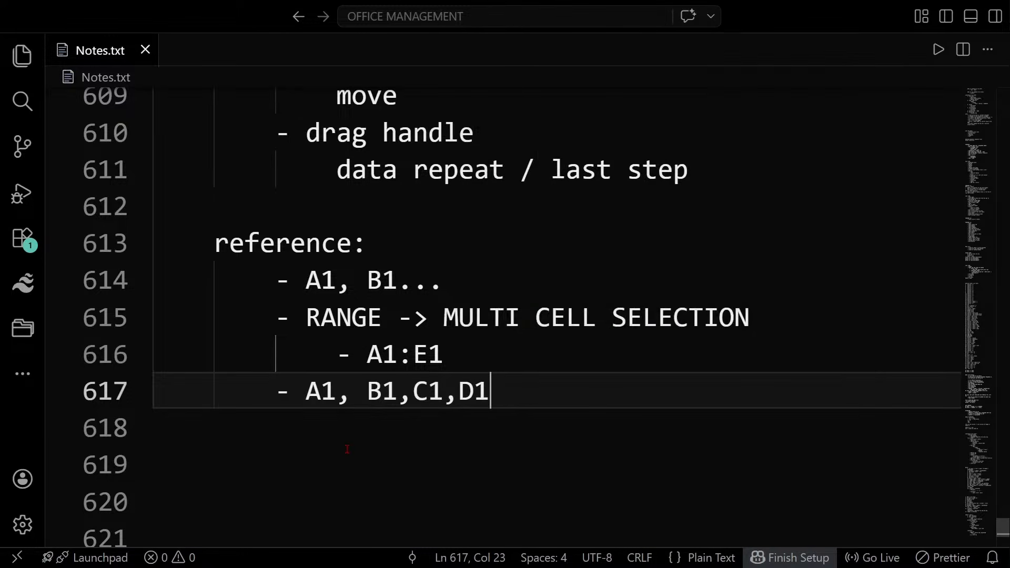
pyautogui.write('....')
# Add an indented sub-bullet '- A1:E1,A2:E2' showing multiple ranges.
pyautogui.press('Return')
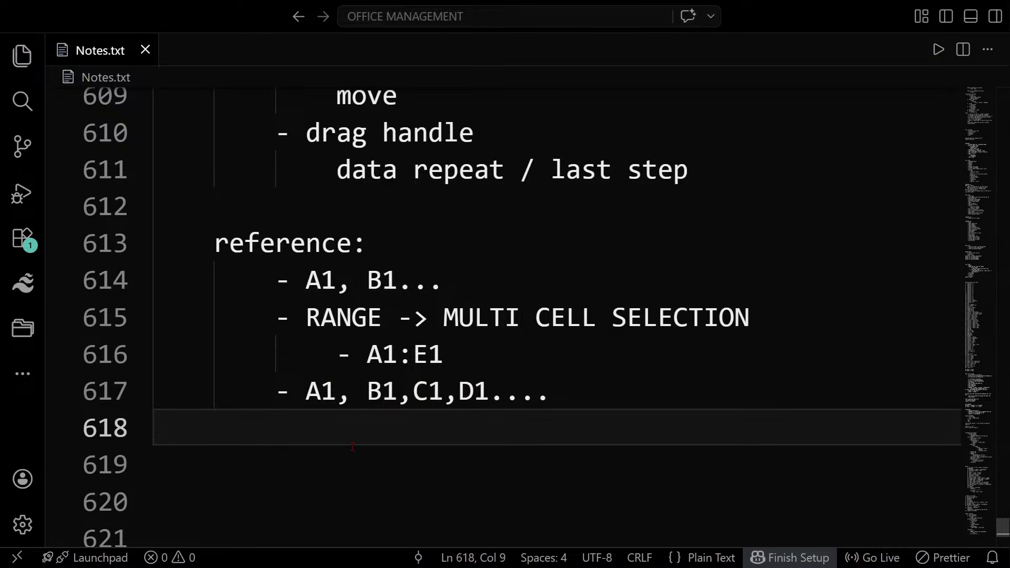
pyautogui.press('Tab')
pyautogui.write('- ')
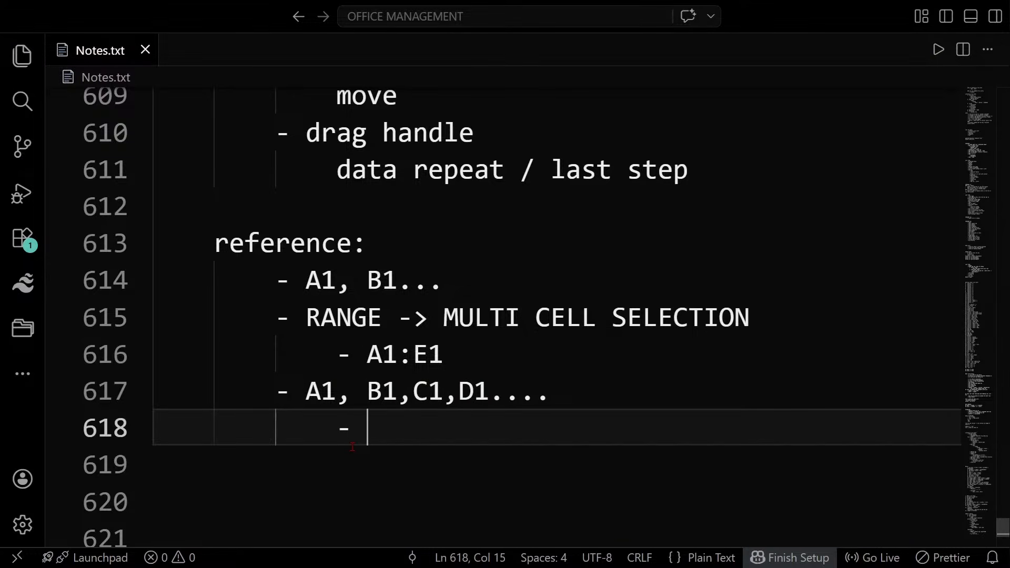
pyautogui.write('A1:E1,')
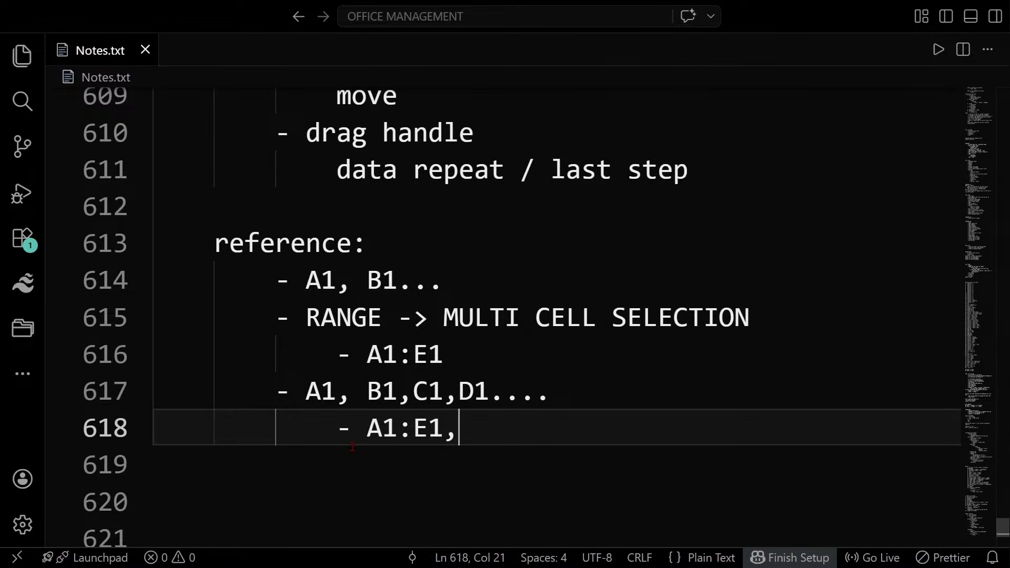
pyautogui.write('B1:')
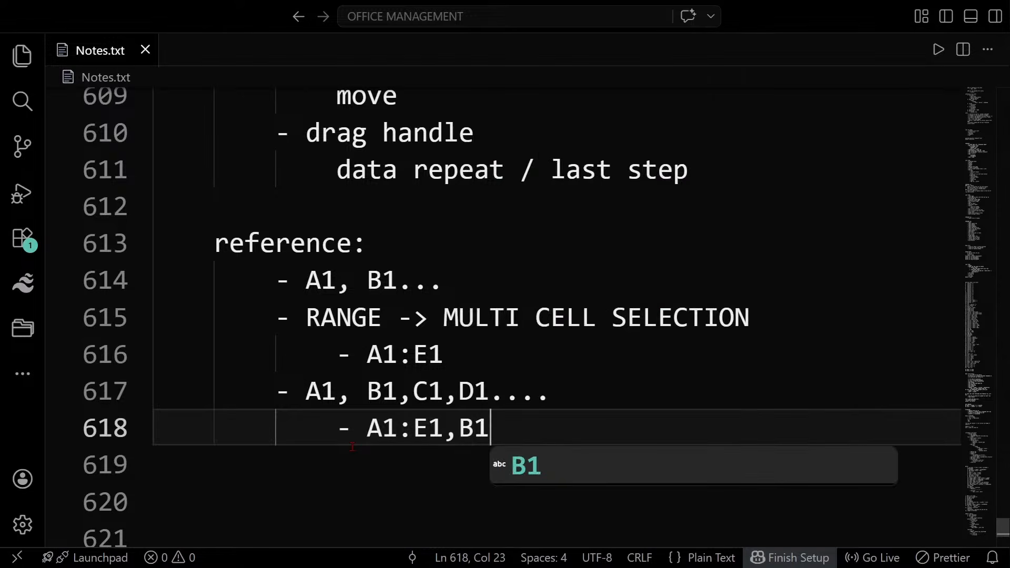
pyautogui.press('BackSpace')
pyautogui.press('BackSpace')
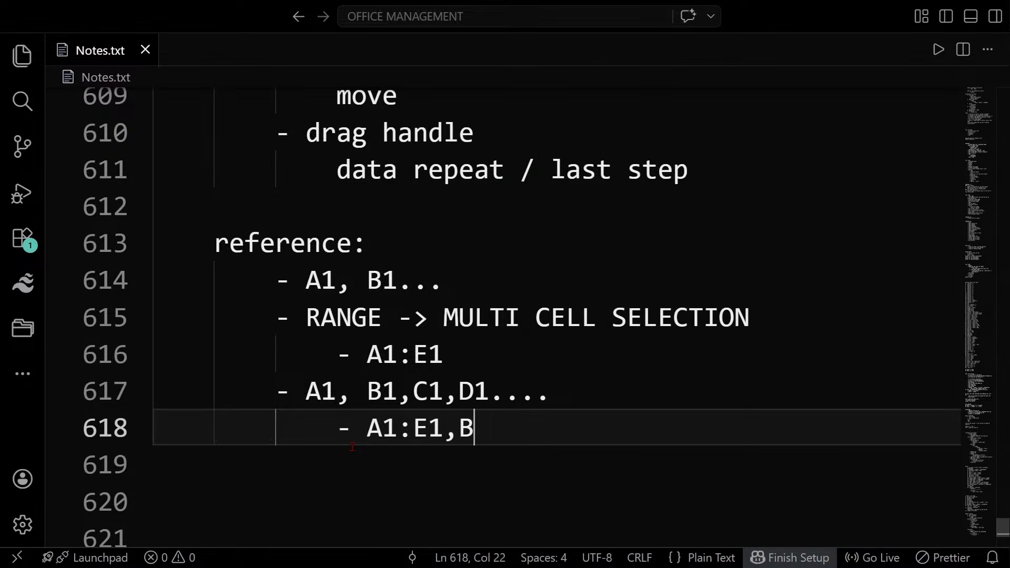
pyautogui.write('A2')
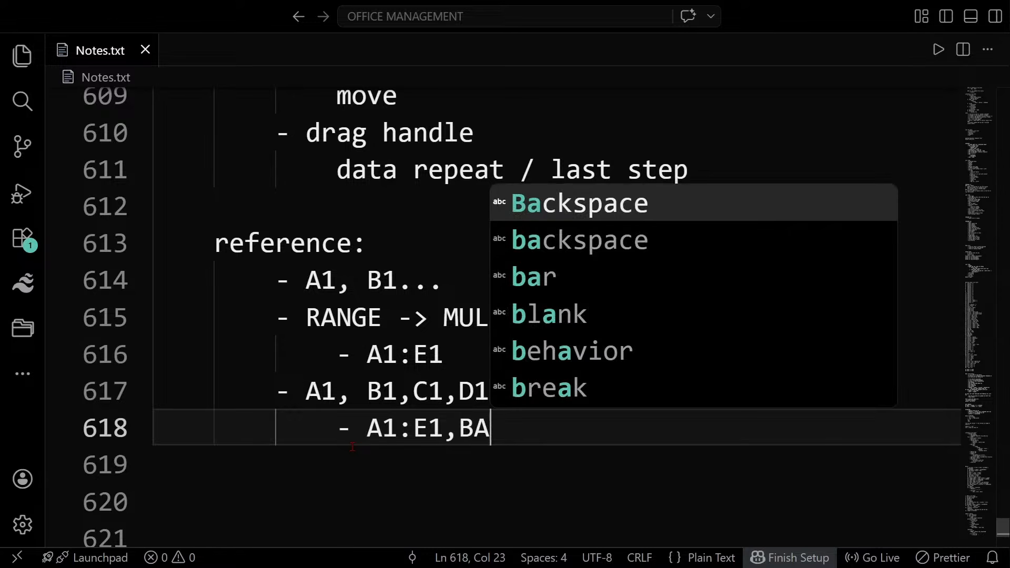
pyautogui.press('BackSpace')
pyautogui.press('BackSpace')
pyautogui.press('BackSpace')
pyautogui.write('A2:E2')
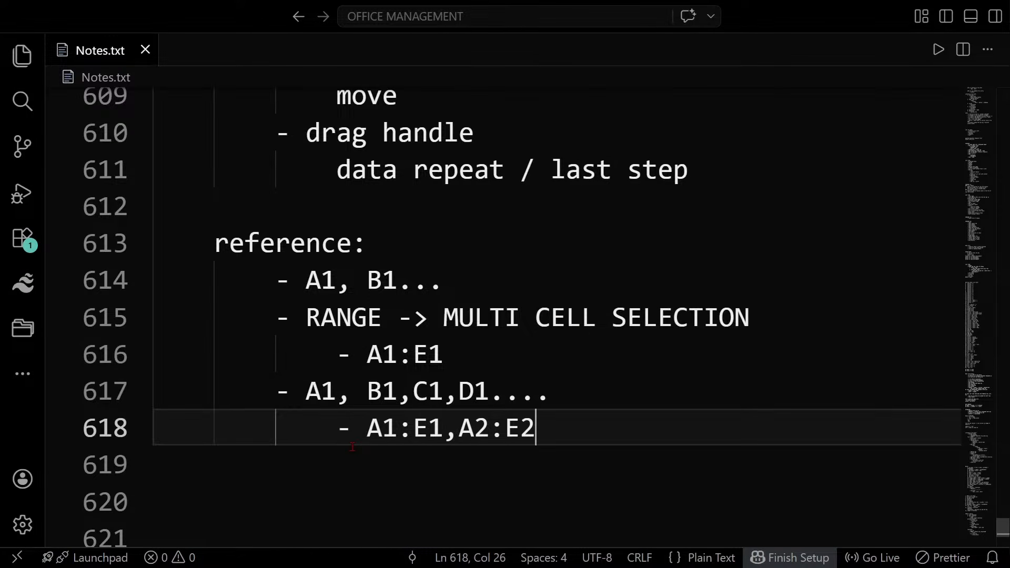
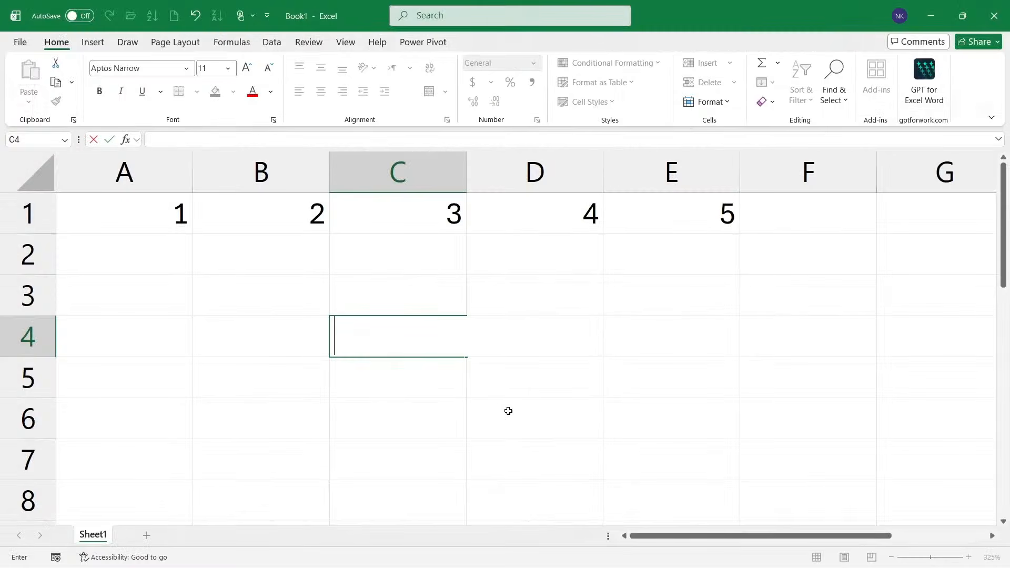
# Type a demonstration formula =SUM(A1:B2,D1:E1) in C5, then cancel it, leaving C5 empty.
pyautogui.click(390, 377)
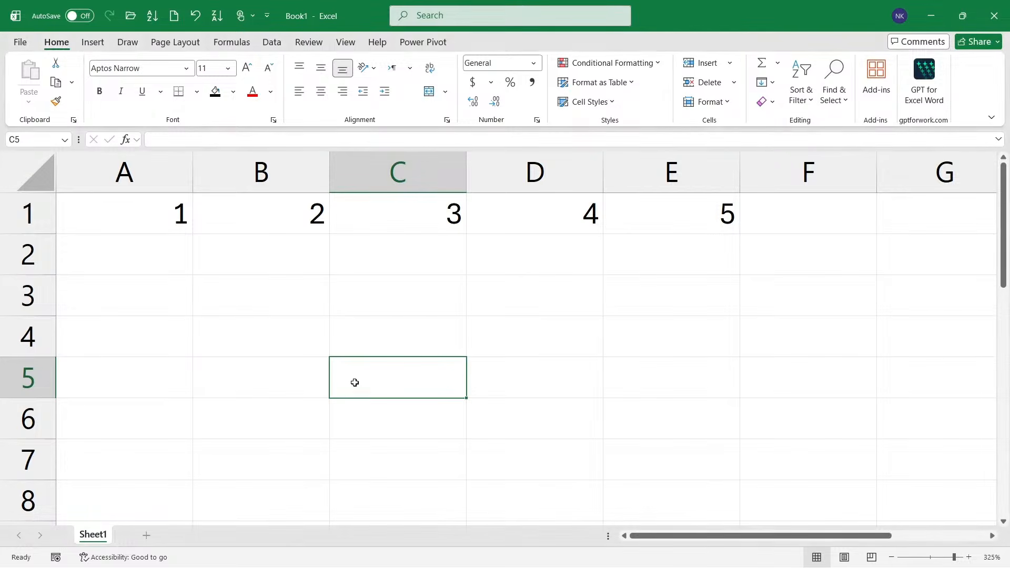
pyautogui.write('=SUM(')
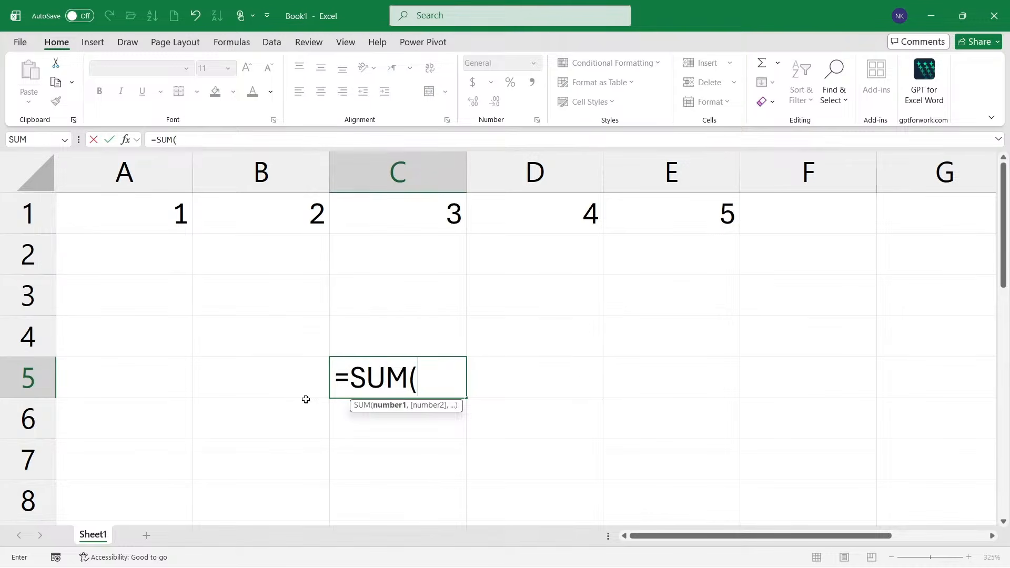
pyautogui.write('B2')
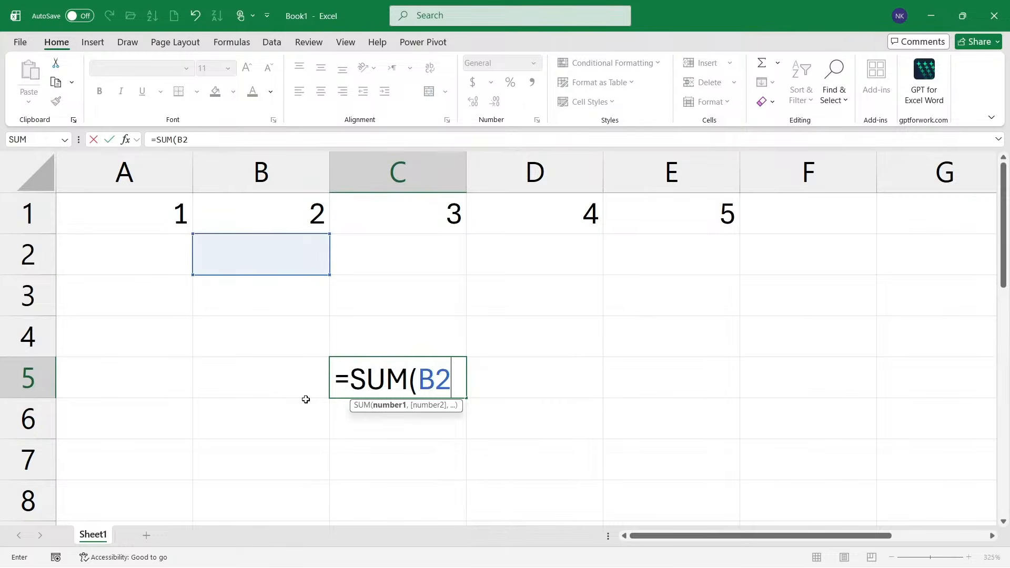
pyautogui.press('BackSpace')
pyautogui.write('1,')
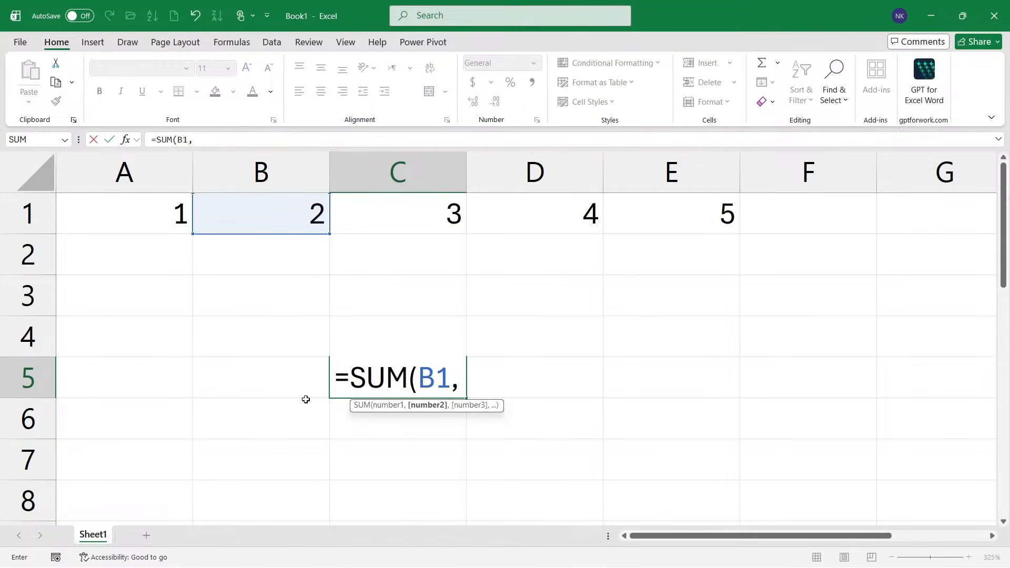
pyautogui.write('D1')
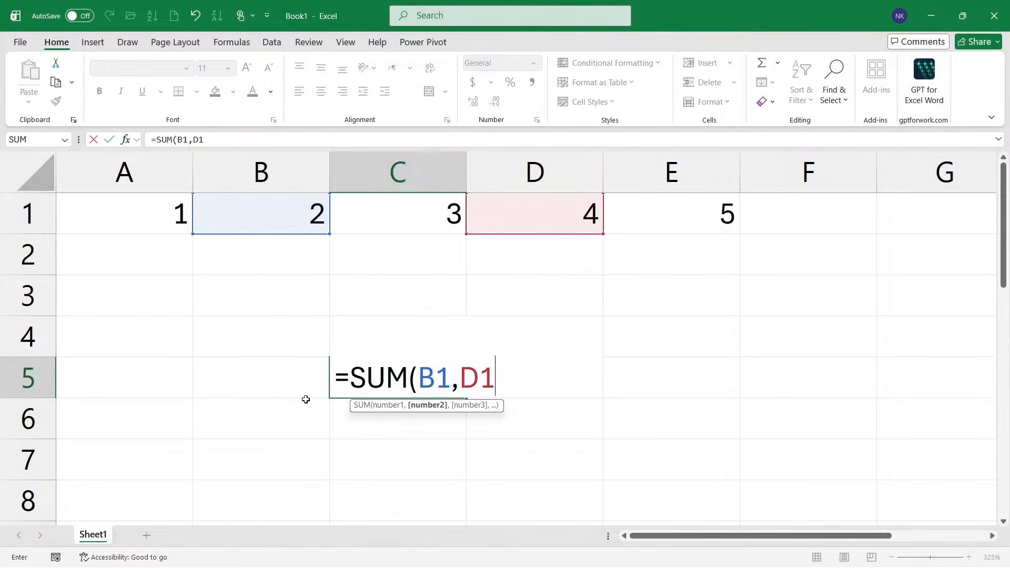
pyautogui.press('BackSpace')
pyautogui.press('BackSpace')
pyautogui.press('BackSpace')
pyautogui.press('BackSpace')
pyautogui.press('BackSpace')
pyautogui.press('BackSpace')
pyautogui.press('BackSpace')
pyautogui.press('BackSpace')
pyautogui.press('BackSpace')
pyautogui.press('BackSpace')
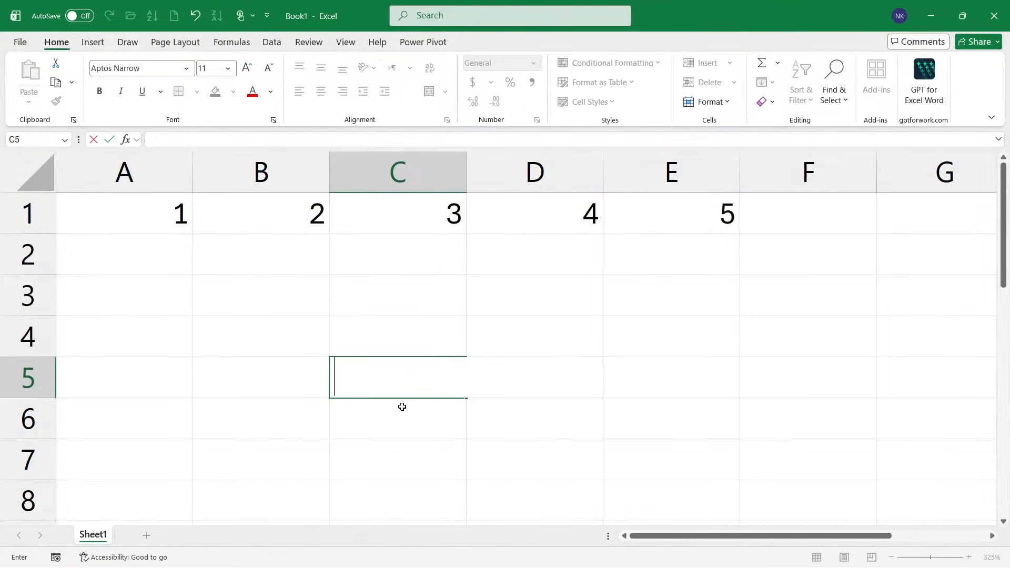
pyautogui.write('=SUM')
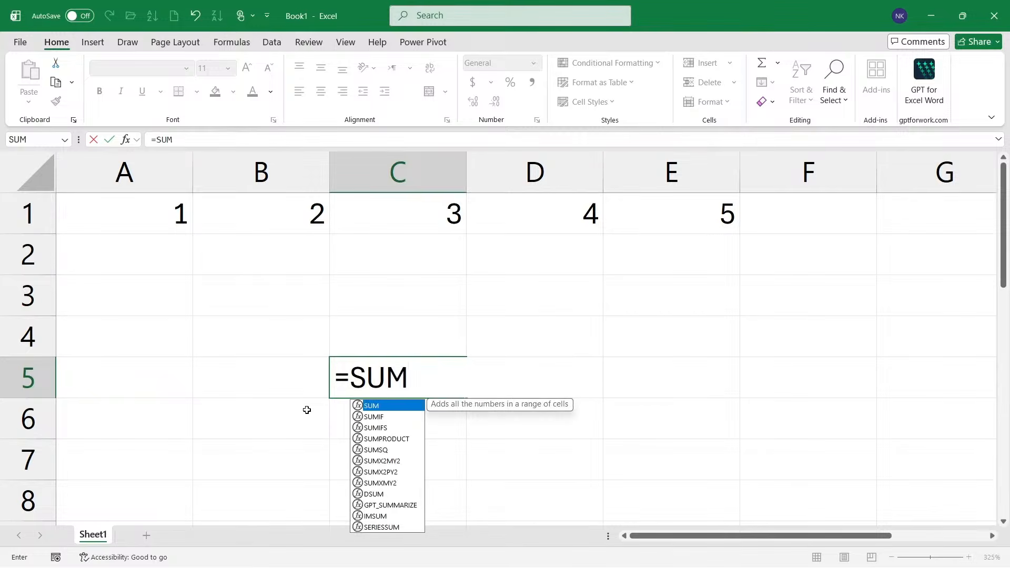
pyautogui.write('(A')
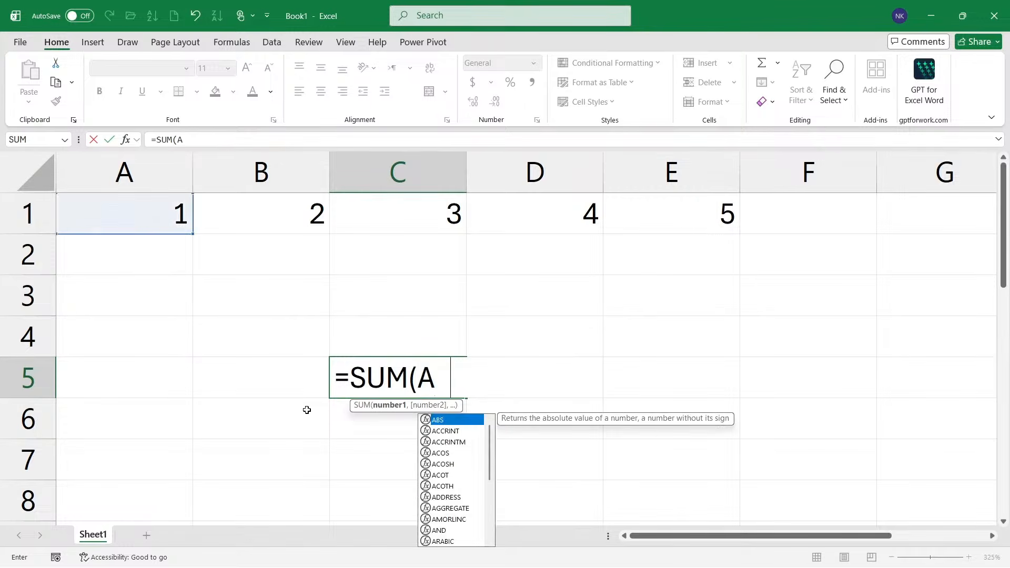
pyautogui.write('1:B2')
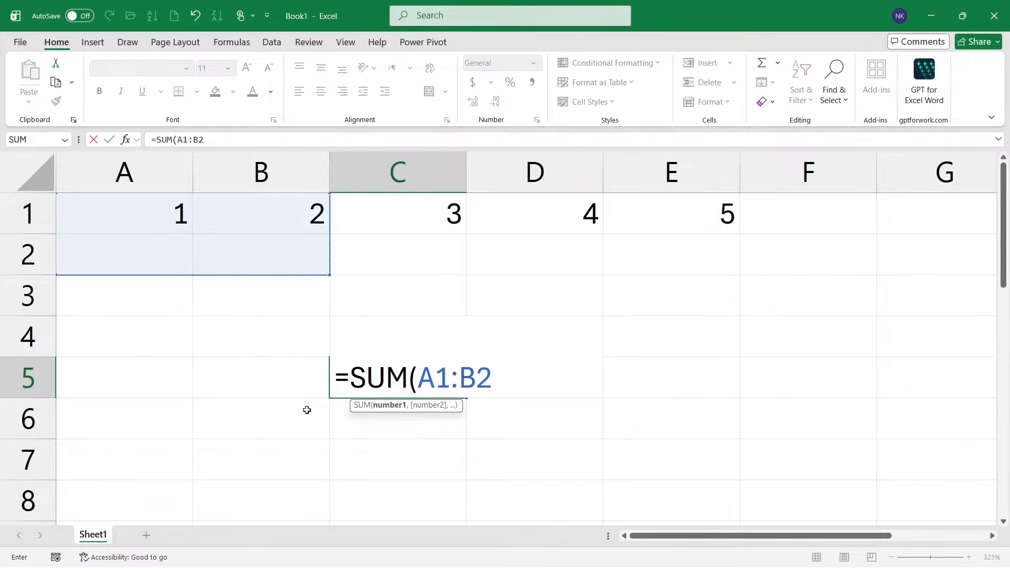
pyautogui.write(',D1:E1)')
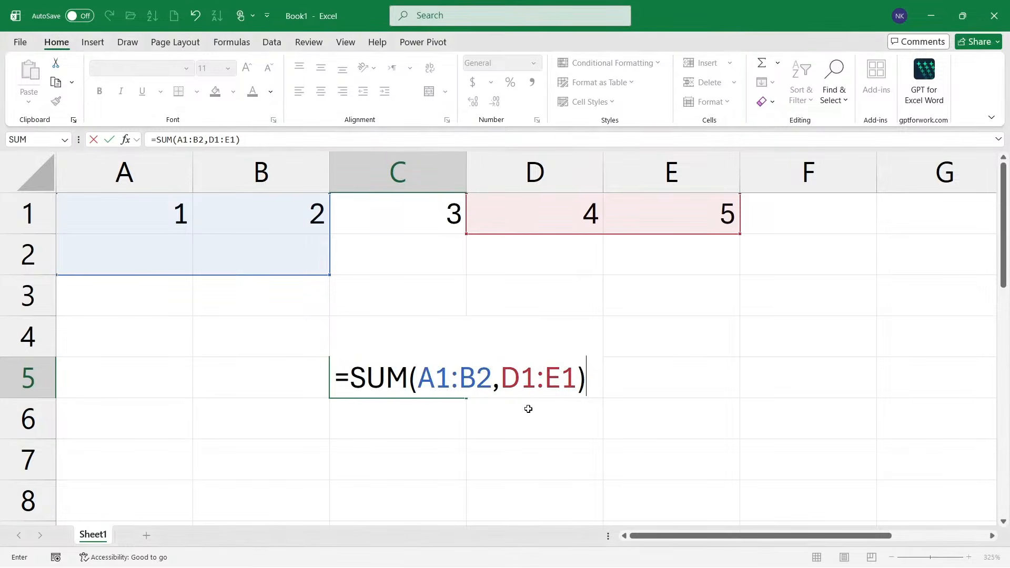
pyautogui.press('BackSpace')
pyautogui.press('BackSpace')
pyautogui.press('BackSpace')
pyautogui.press('BackSpace')
pyautogui.press('BackSpace')
pyautogui.press('BackSpace')
pyautogui.press('BackSpace')
pyautogui.press('BackSpace')
pyautogui.press('BackSpace')
pyautogui.press('BackSpace')
pyautogui.press('BackSpace')
pyautogui.press('BackSpace')
pyautogui.press('BackSpace')
pyautogui.press('BackSpace')
pyautogui.press('BackSpace')
pyautogui.press('Escape')
# Clear the values 1 to 5 from cells A1:E1.
pyautogui.click(379, 409)
pyautogui.moveTo(148, 210); pyautogui.dragTo(632, 225)
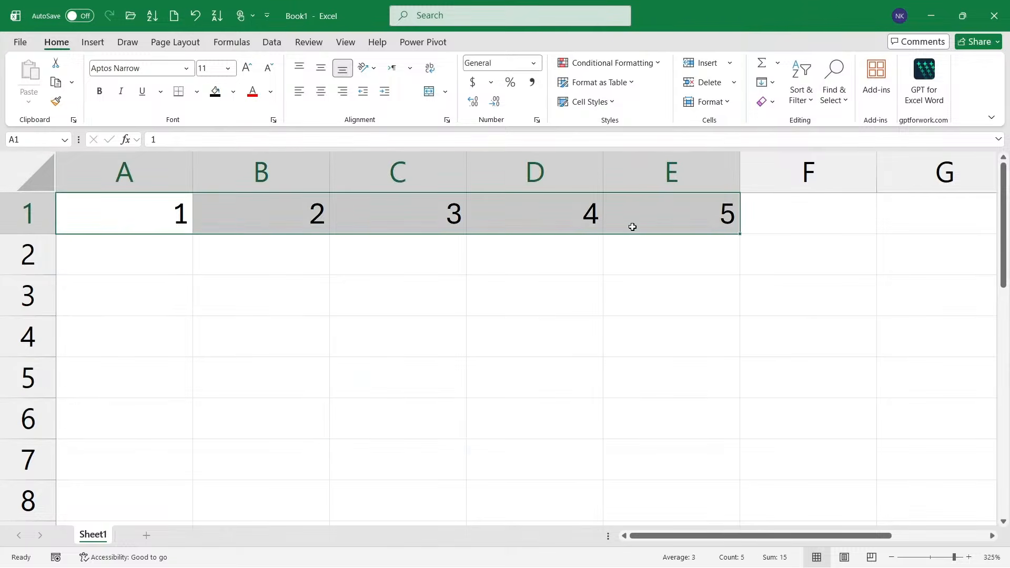
pyautogui.press('BackSpace')
pyautogui.click(521, 279)
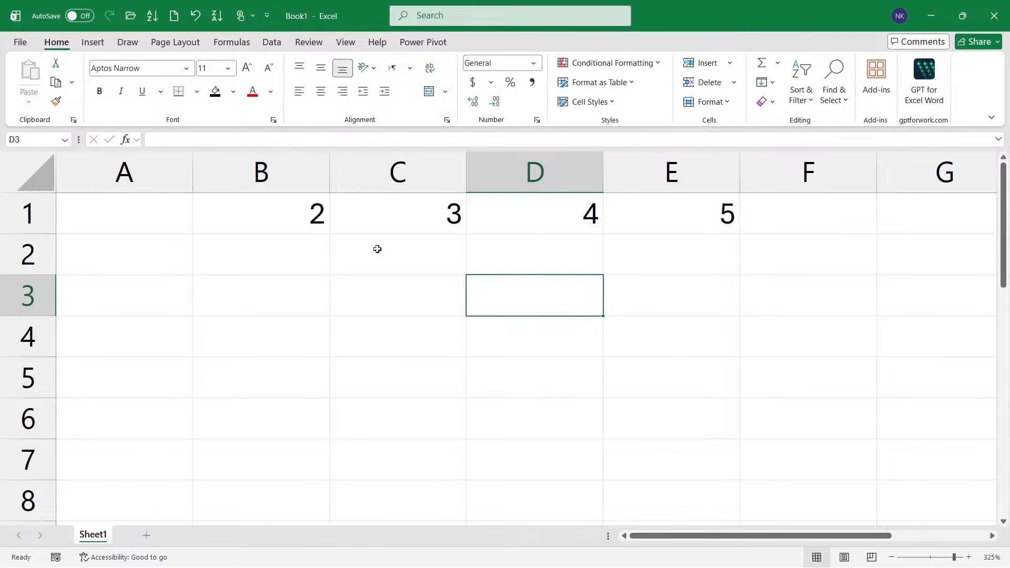
pyautogui.moveTo(228, 222); pyautogui.dragTo(639, 226)
pyautogui.press('Delete')
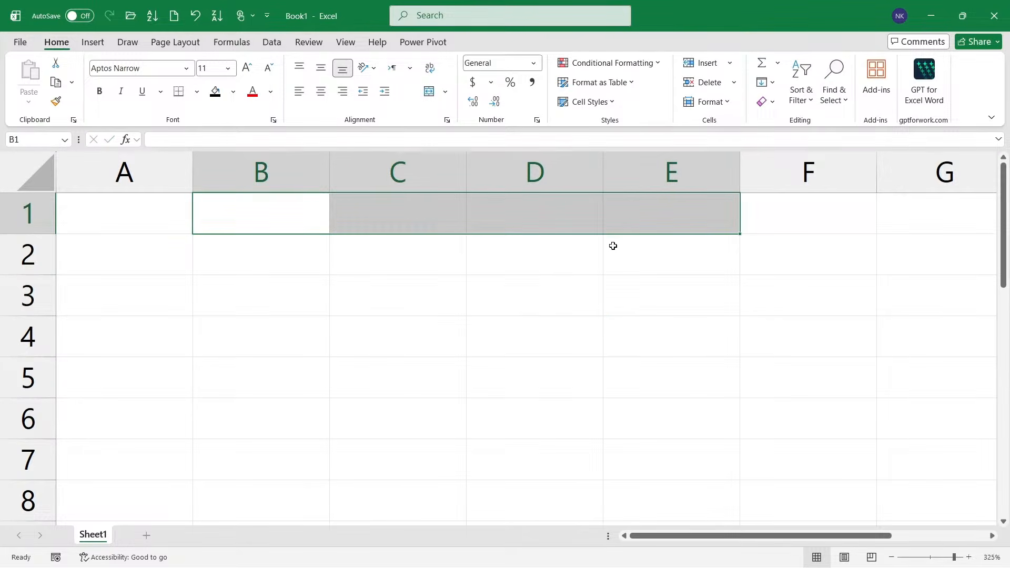
# Switch to the Notes.txt notes in VS Code.
pyautogui.hotkey('alt', 'Tab')
pyautogui.moveTo(197, 221)
pyautogui.mouseDown()
pyautogui.moveTo(489, 443)
pyautogui.moveTo(770, 476)
pyautogui.mouseUp()
pyautogui.moveTo(690, 390); pyautogui.dragTo(679, 413)
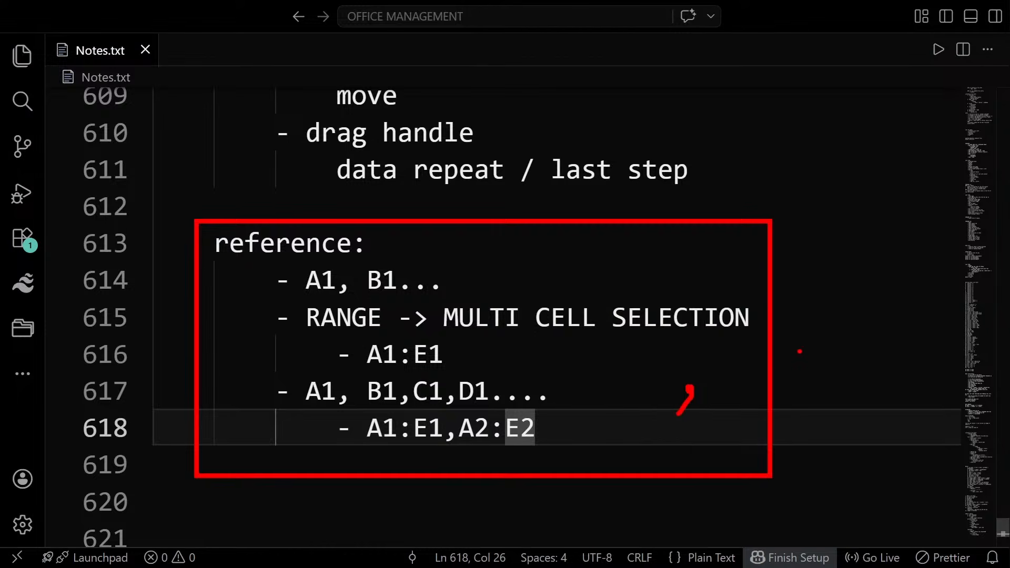
# Add a 'Formulas:' heading with indented '= addition' and '= subtraction' lines below the notes.
pyautogui.moveTo(801, 350)
pyautogui.mouseDown()
pyautogui.moveTo(781, 343)
pyautogui.moveTo(800, 345)
pyautogui.mouseUp()
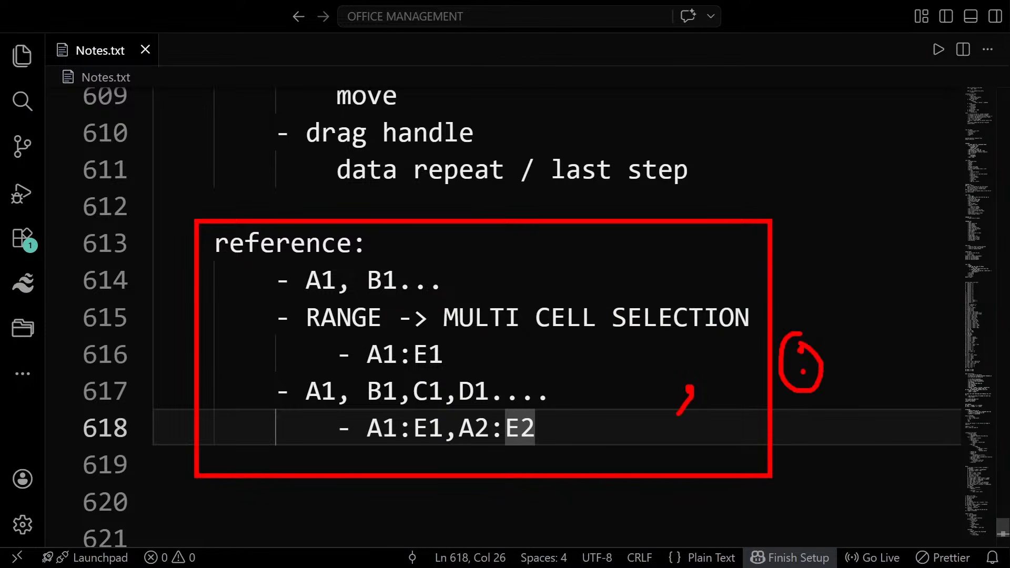
pyautogui.press('Escape')
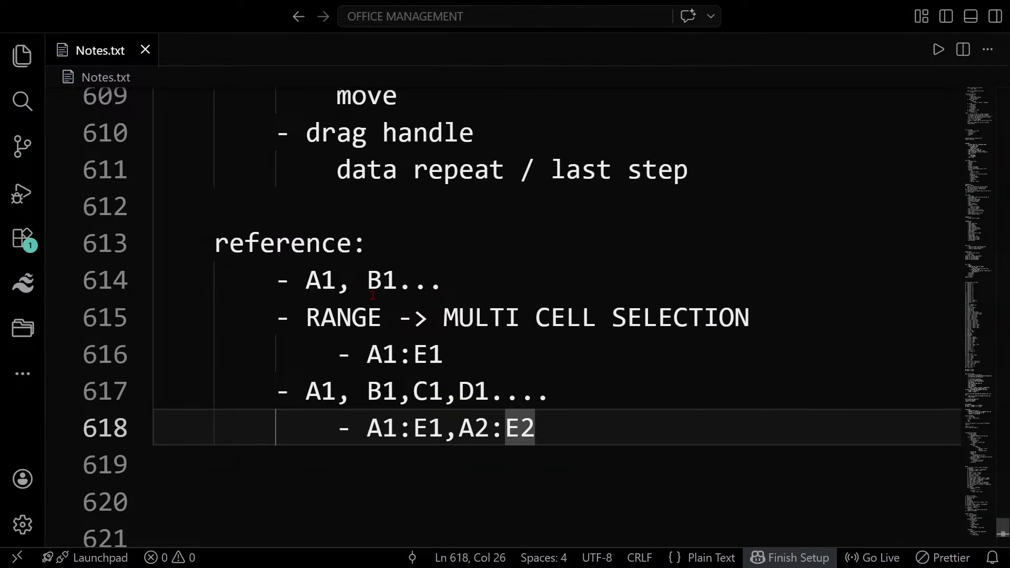
pyautogui.scroll(-2, 373, 296)
pyautogui.click(357, 363)
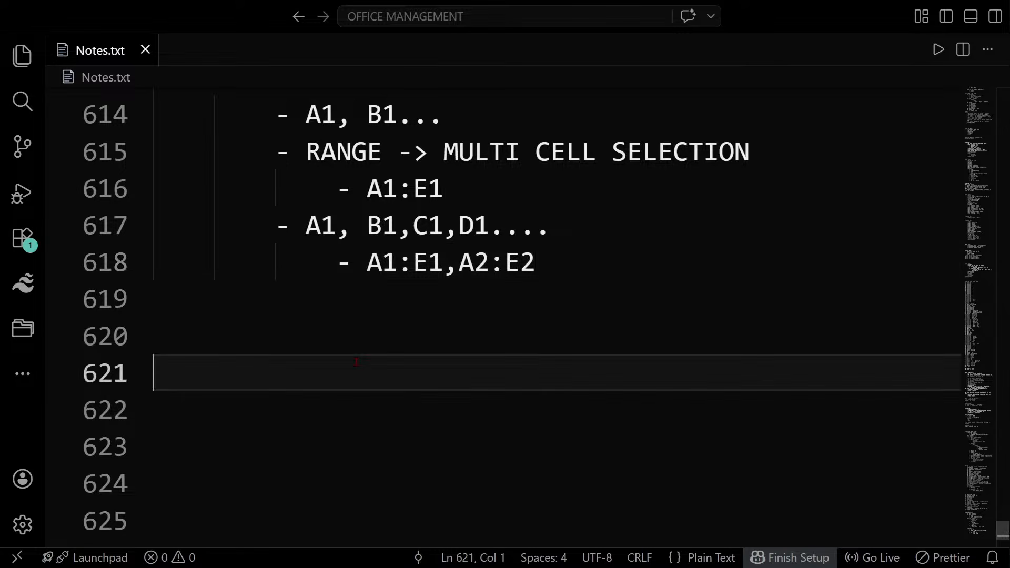
pyautogui.scroll(-3, 357, 362)
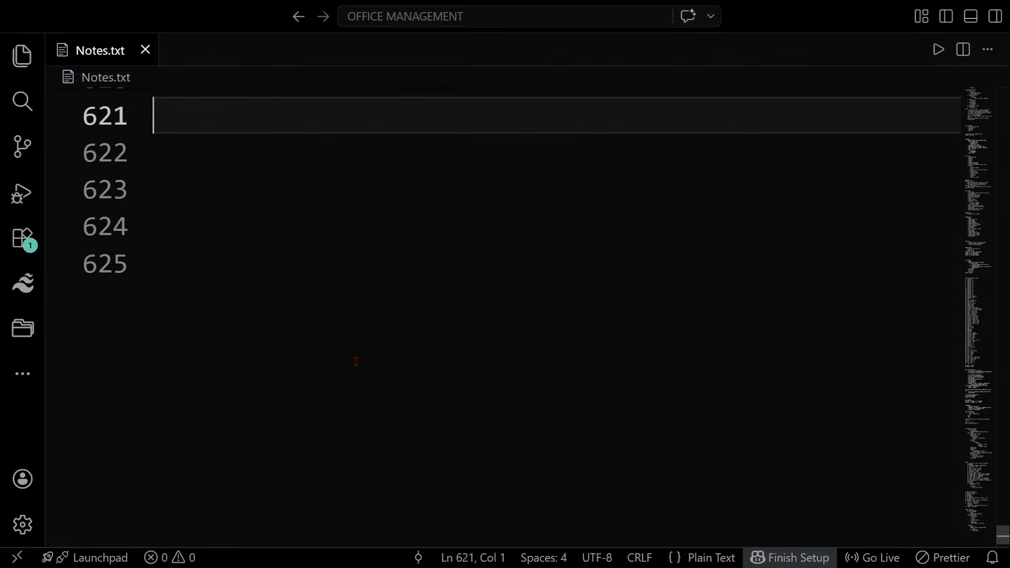
pyautogui.write('Formulas:')
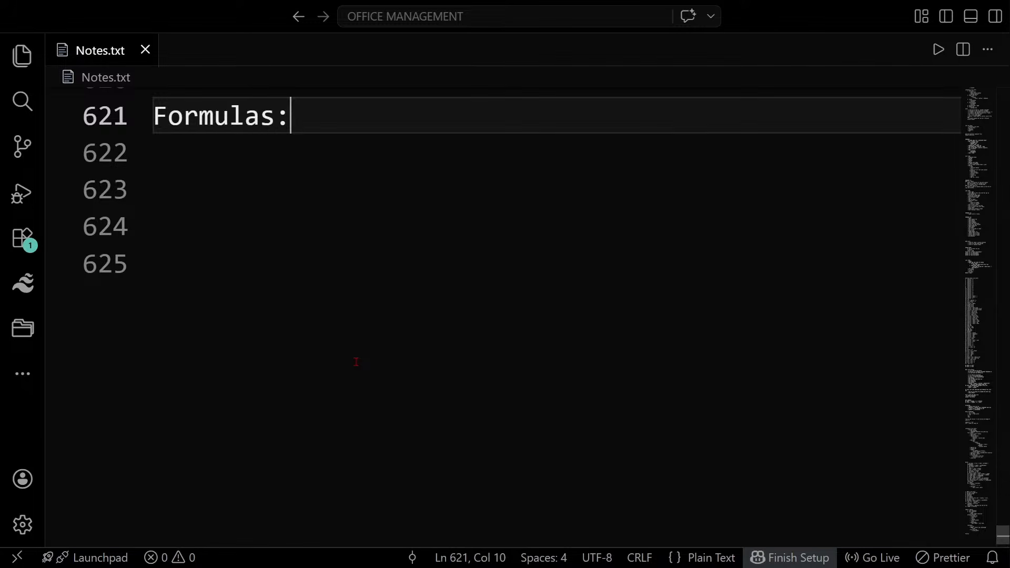
pyautogui.press('Return')
pyautogui.press('Tab')
pyautogui.write('= ')
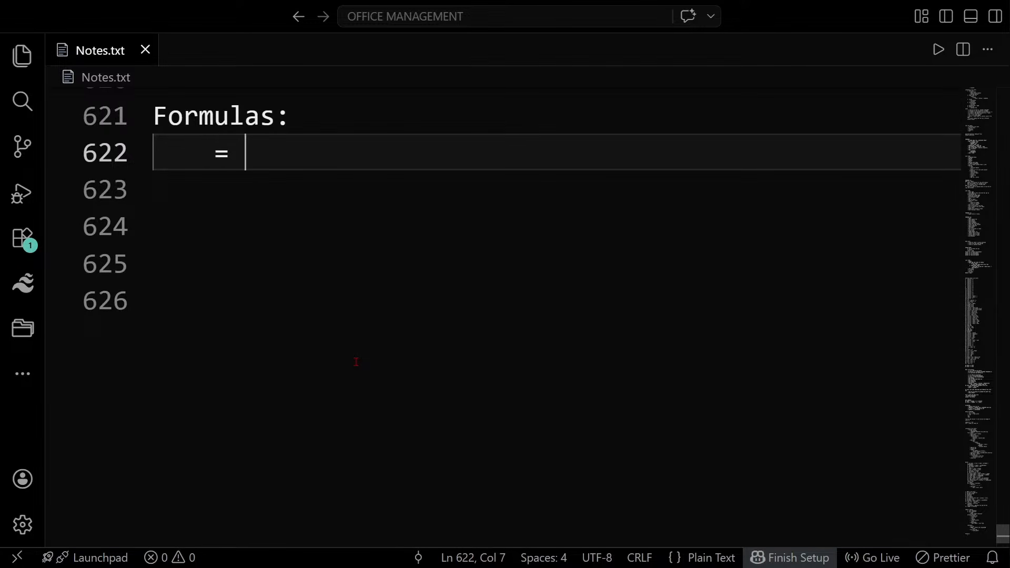
pyautogui.write('addition')
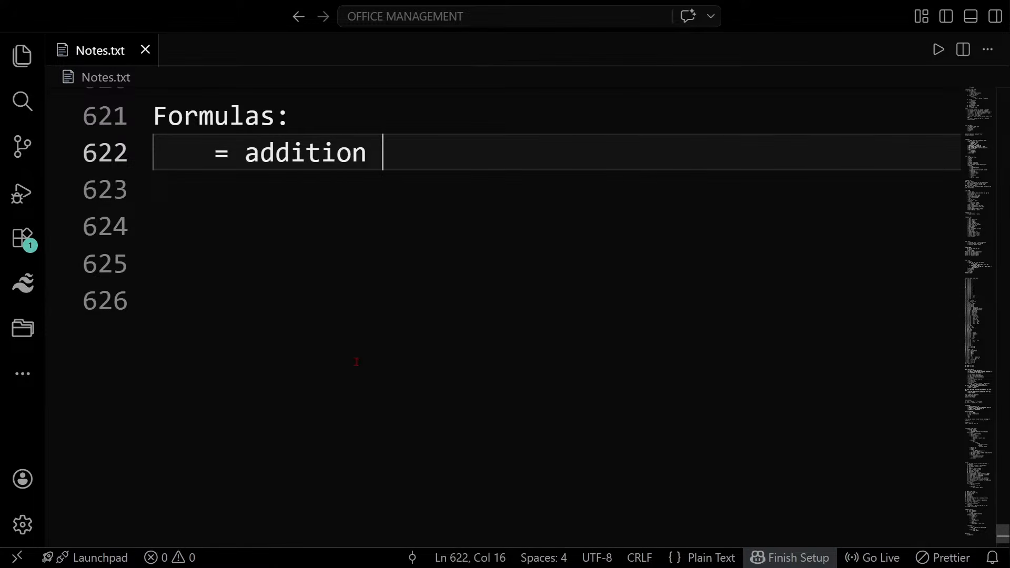
pyautogui.press('Return')
pyautogui.write('= ')
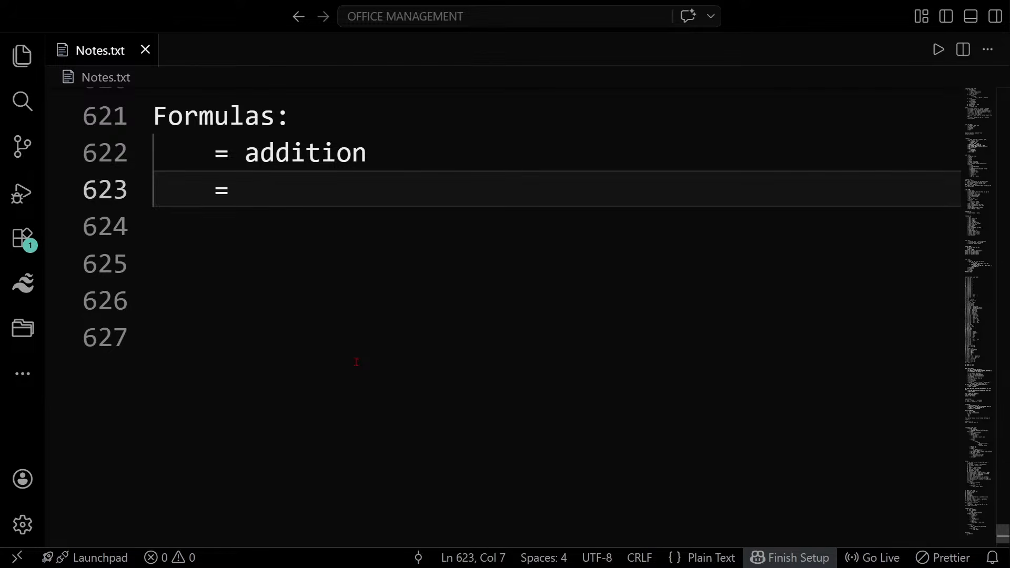
pyautogui.write('subtraction')
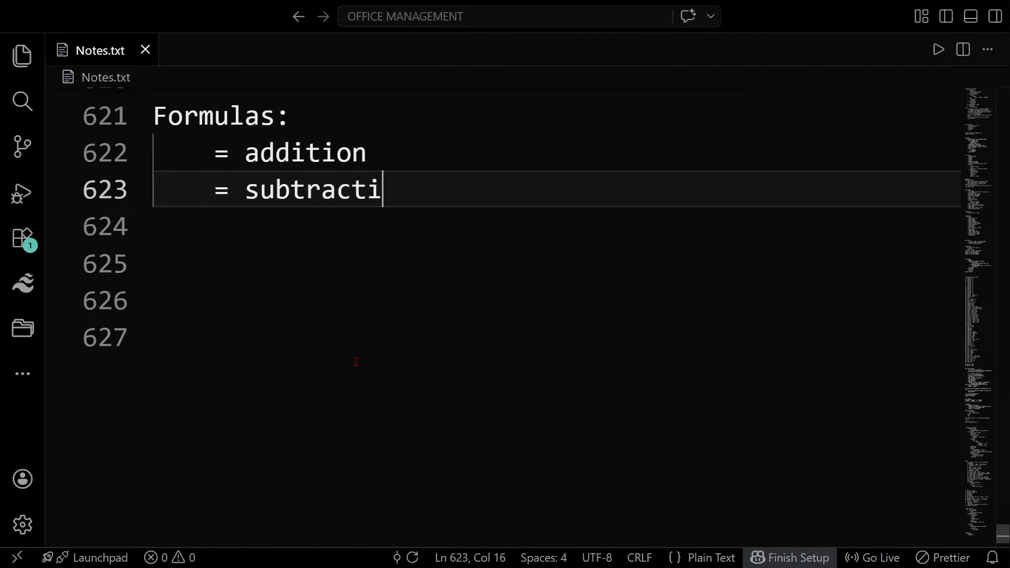
# Add '= division' and '= multiplication' lines to the list, then return to Excel.
pyautogui.press('Return')
pyautogui.write('= ')
pyautogui.write('a')
pyautogui.press('BackSpace')
pyautogui.write('divisi')
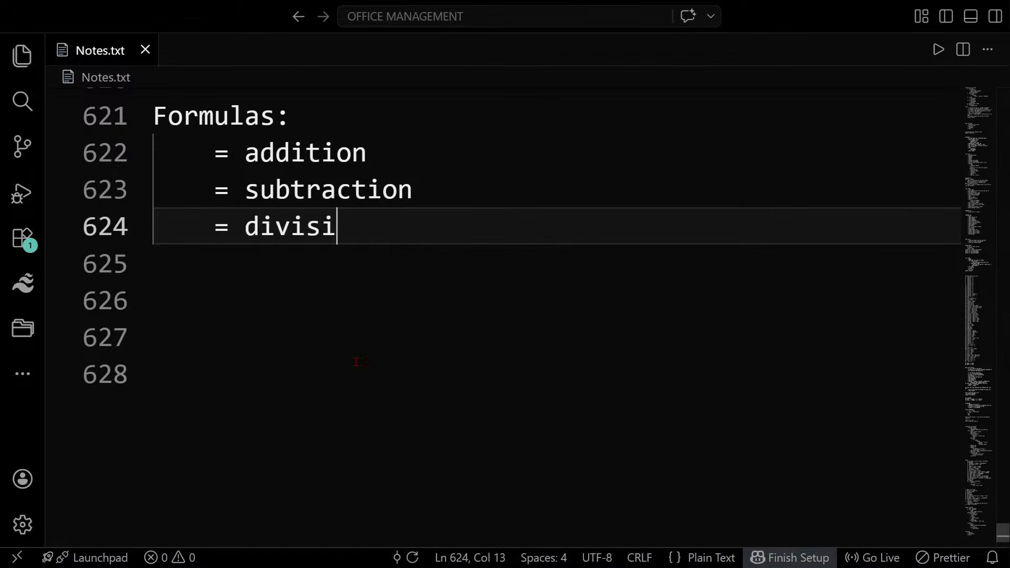
pyautogui.write('on')
pyautogui.press('Return')
pyautogui.write('= ')
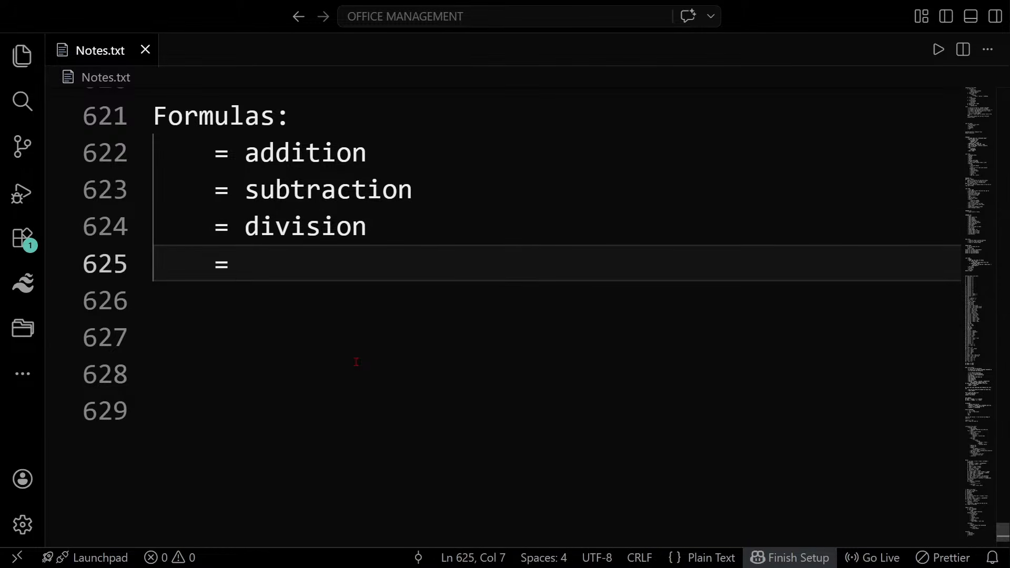
pyautogui.write('m')
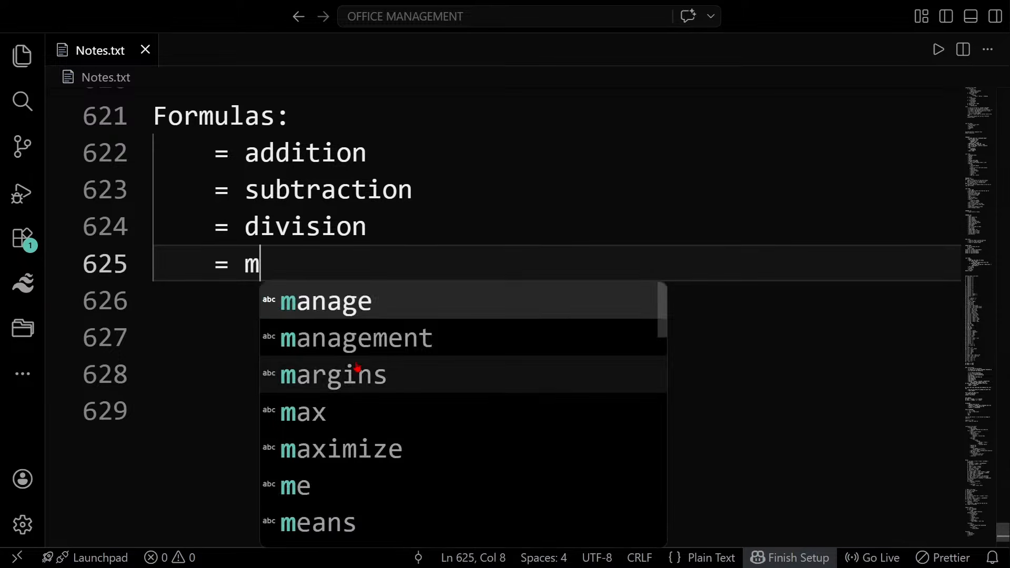
pyautogui.write('ultiplication')
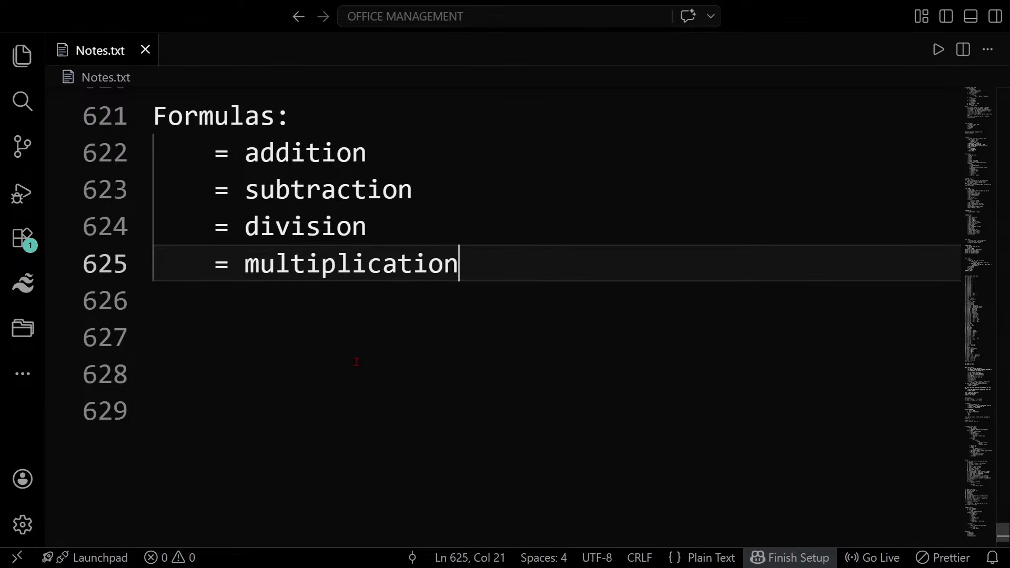
pyautogui.press('Return')
pyautogui.hotkey('alt', 'Tab')
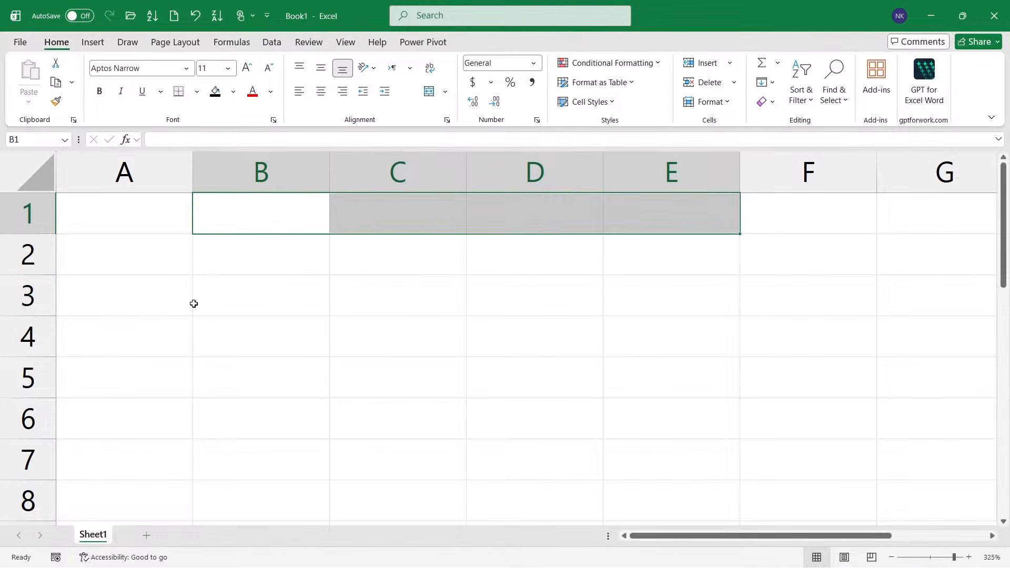
# Enter the value 2 in cell A1.
pyautogui.click(171, 282)
pyautogui.click(140, 229)
pyautogui.write('1')
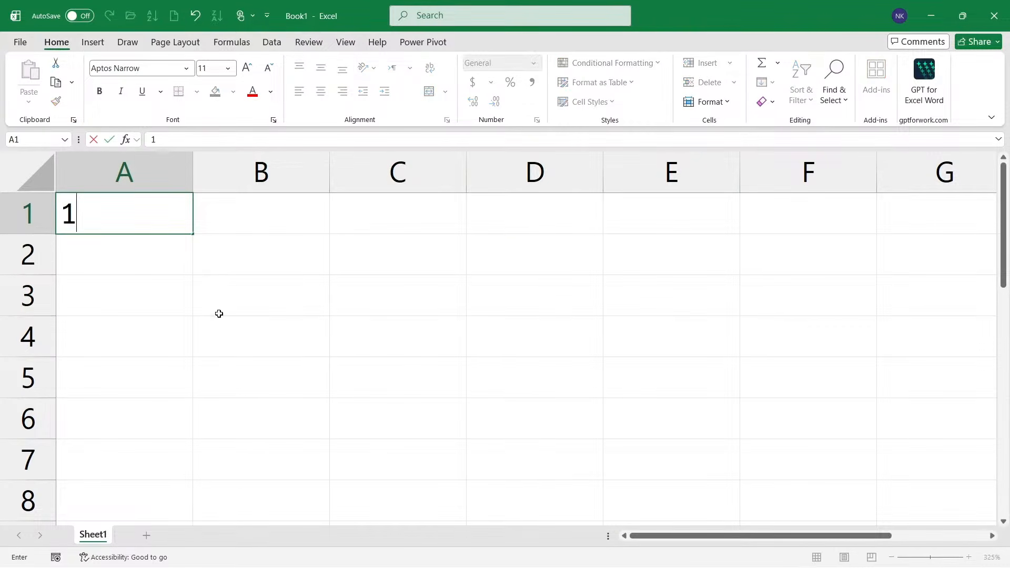
pyautogui.press('BackSpace')
pyautogui.write('2')
pyautogui.press('Return')
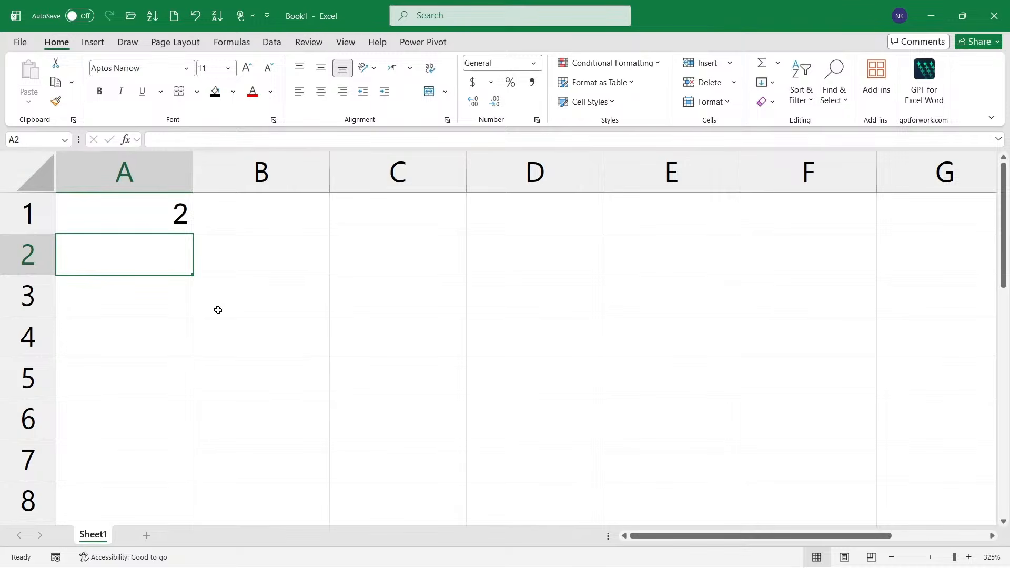
# Enter =A1^3 in A2 to cube A1, giving 8.
pyautogui.write('=')
pyautogui.press('Up')
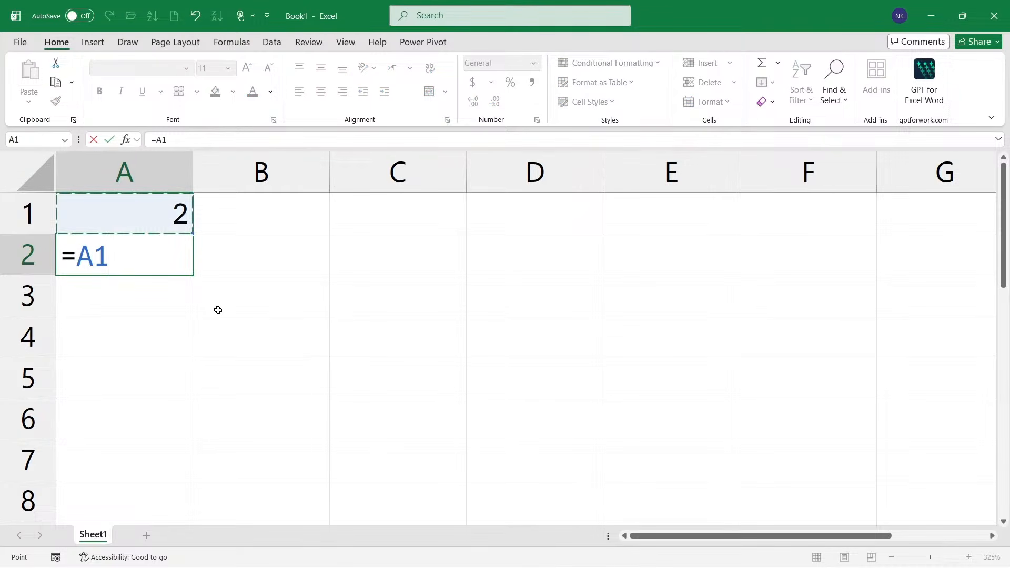
pyautogui.write('^3')
pyautogui.press('Return')
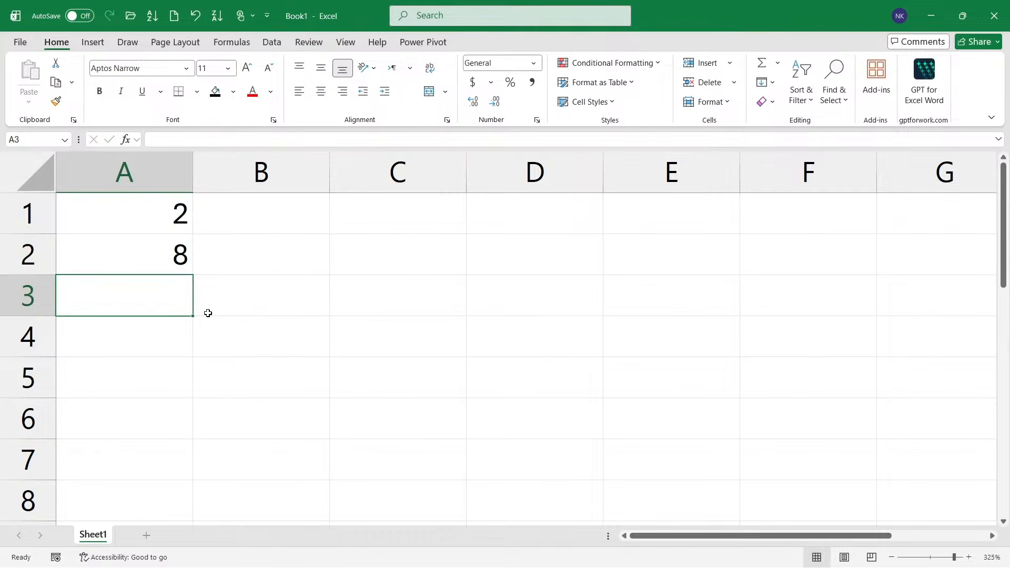
pyautogui.click(171, 260)
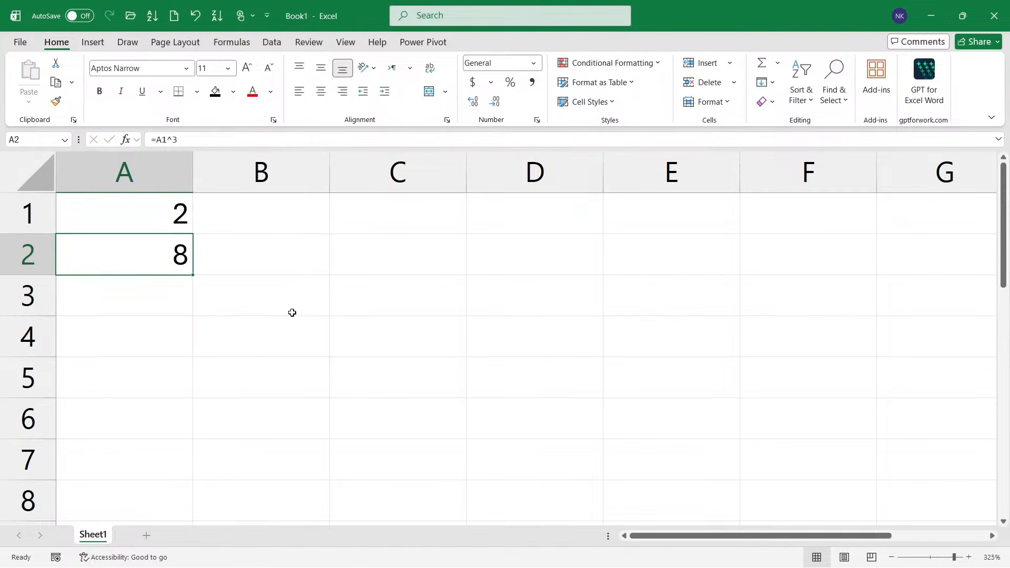
# Handwrite 2x2x2 in red ink to illustrate the cube, then clear the ink.
pyautogui.moveTo(289, 310); pyautogui.dragTo(334, 332)
pyautogui.moveTo(345, 290); pyautogui.dragTo(379, 323)
pyautogui.moveTo(373, 274)
pyautogui.mouseDown()
pyautogui.moveTo(357, 318)
pyautogui.moveTo(420, 297)
pyautogui.mouseUp()
pyautogui.moveTo(426, 263); pyautogui.dragTo(462, 290)
pyautogui.moveTo(461, 256)
pyautogui.mouseDown()
pyautogui.moveTo(446, 288)
pyautogui.moveTo(507, 259)
pyautogui.mouseUp()
pyautogui.moveTo(266, 285); pyautogui.dragTo(380, 283)
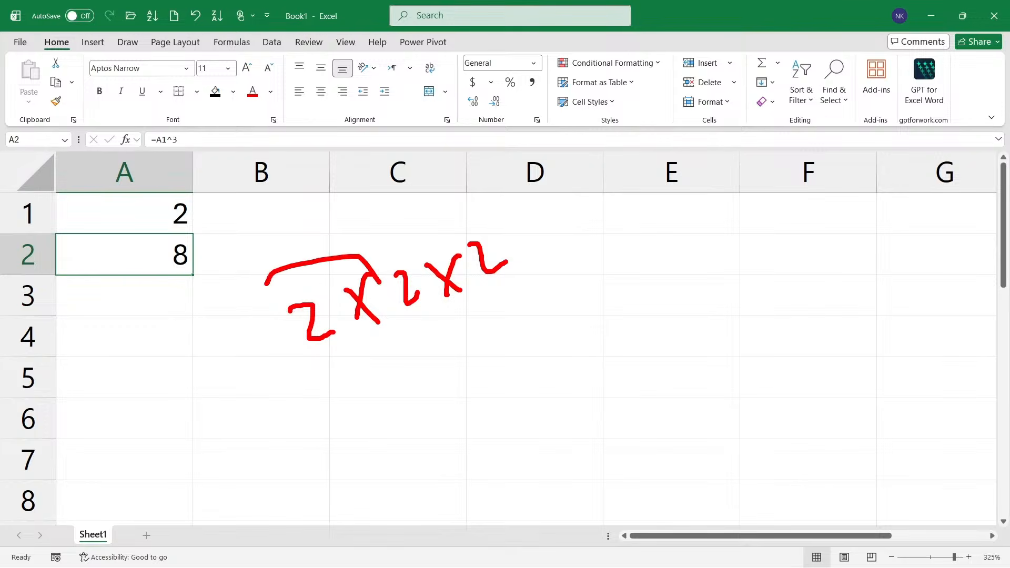
pyautogui.moveTo(417, 322); pyautogui.dragTo(504, 290)
pyautogui.press('Escape')
# Add a '= power' line to the formulas list and append + after addition.
pyautogui.hotkey('alt', 'Tab')
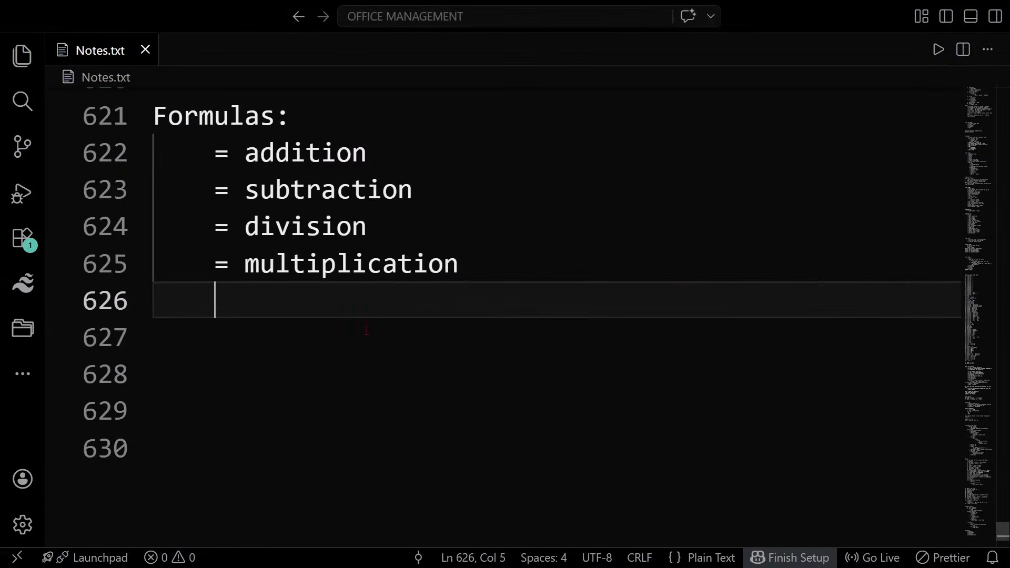
pyautogui.write('= power')
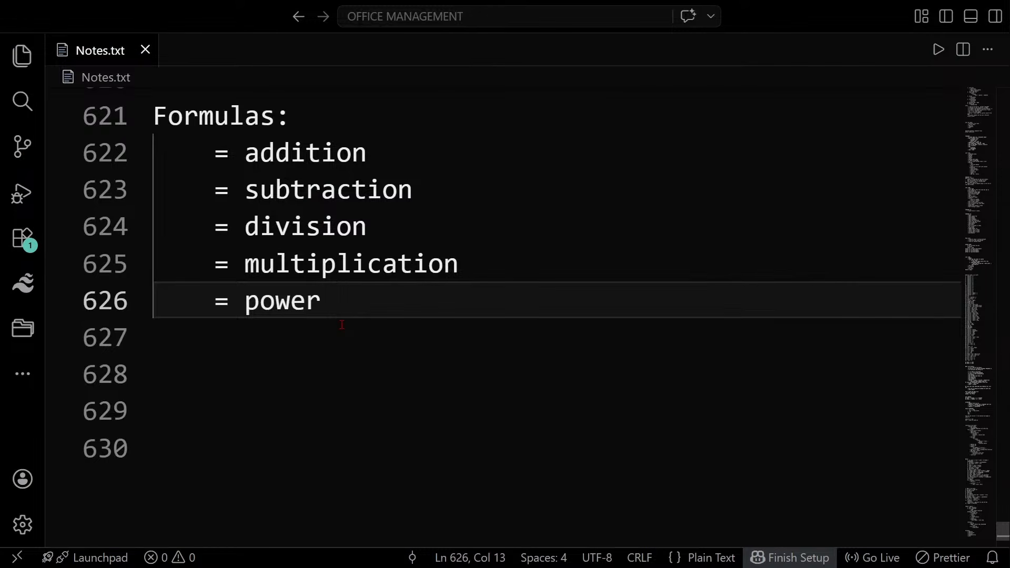
pyautogui.press('Up')
pyautogui.press('Up')
pyautogui.press('Up')
pyautogui.press('Up')
pyautogui.press('Right')
pyautogui.press('Right')
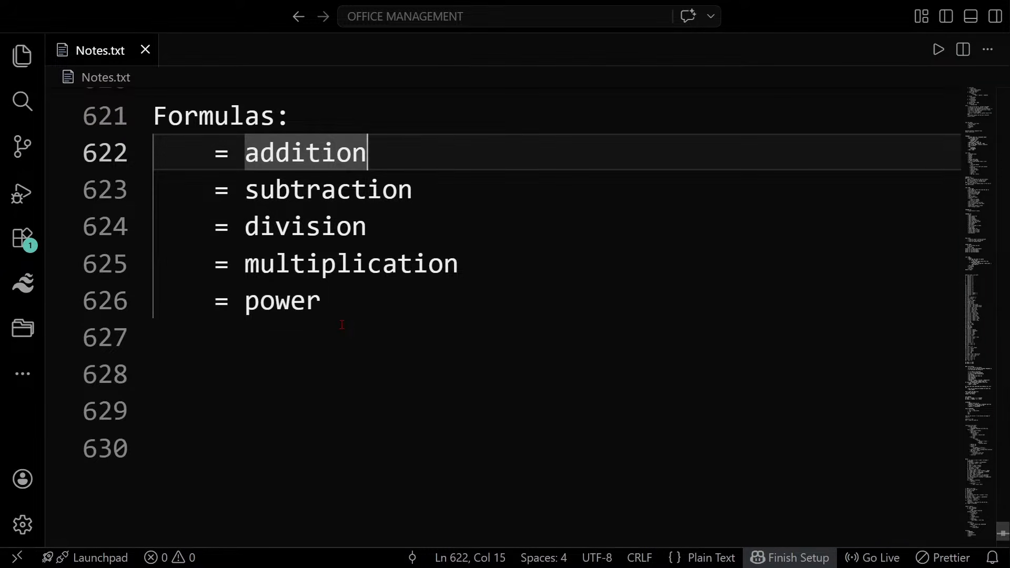
pyautogui.write('+')
# Append - after subtraction and / after division, sketching fraction notation in red ink meanwhile.
pyautogui.press('Down')
pyautogui.press('Right')
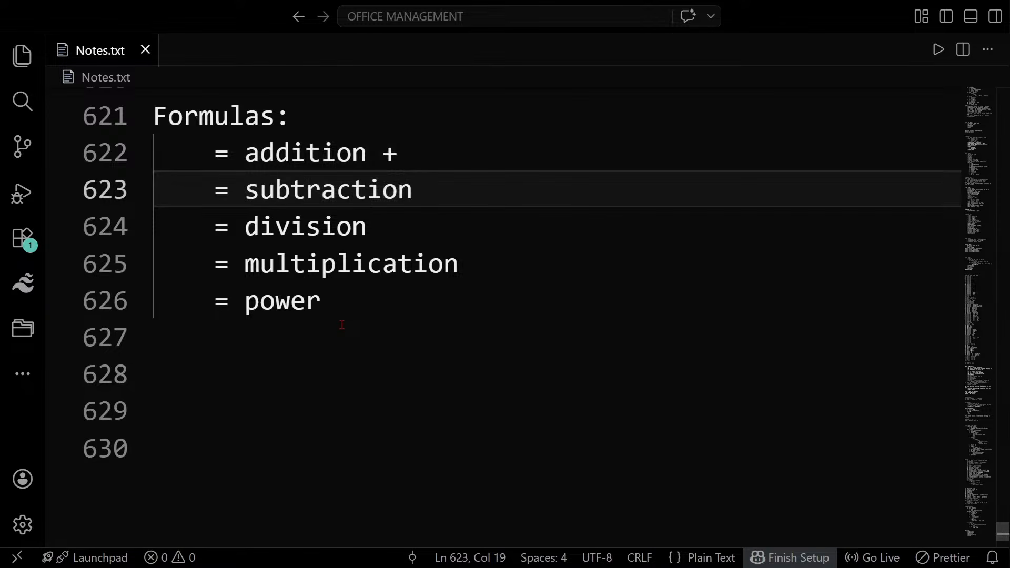
pyautogui.write('-')
pyautogui.press('Down')
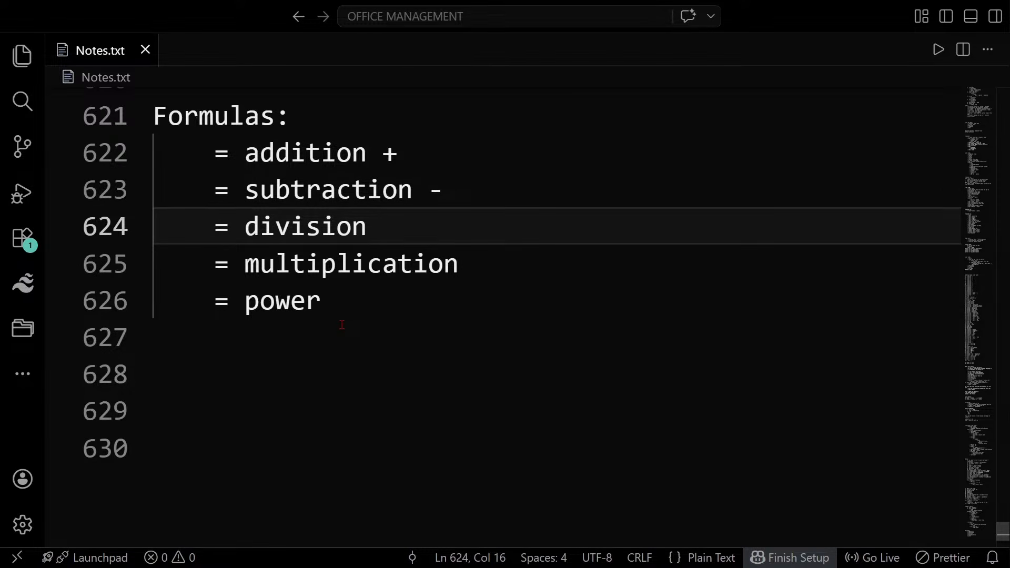
pyautogui.moveTo(576, 157); pyautogui.dragTo(647, 157)
pyautogui.moveTo(612, 125); pyautogui.dragTo(604, 184)
pyautogui.press('Escape')
pyautogui.moveTo(639, 70); pyautogui.dragTo(654, 70)
pyautogui.moveTo(639, 122); pyautogui.dragTo(643, 127)
pyautogui.press('Escape')
pyautogui.write('%')
pyautogui.press('BackSpace')
pyautogui.write('/')
# Append * after multiplication and ^ after power.
pyautogui.click(504, 278)
pyautogui.write('*')
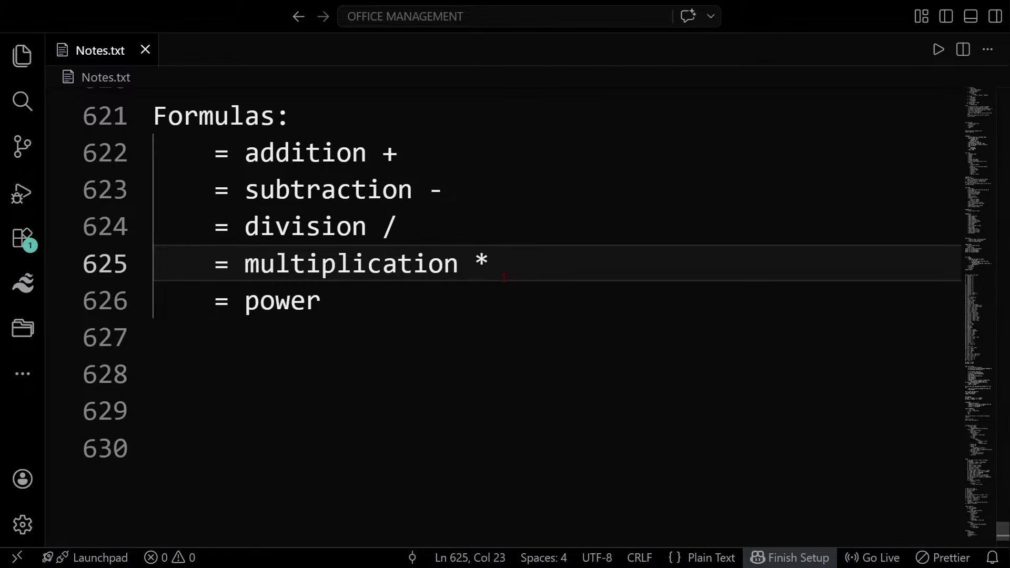
pyautogui.press('Down')
pyautogui.write('^')
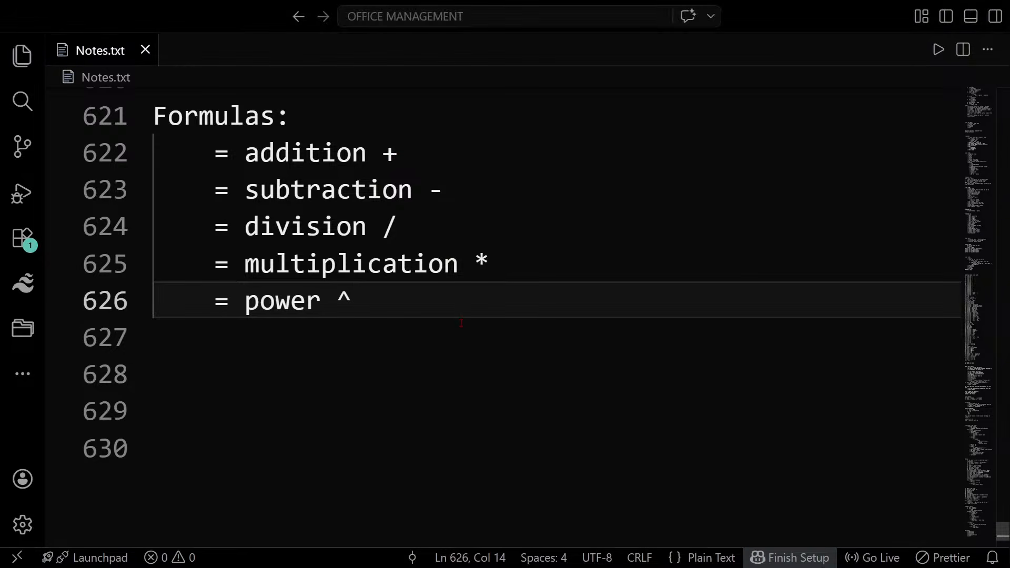
# Launch the On-Screen Keyboard, move it below the text, and add blank lines after the list.
pyautogui.press('super')
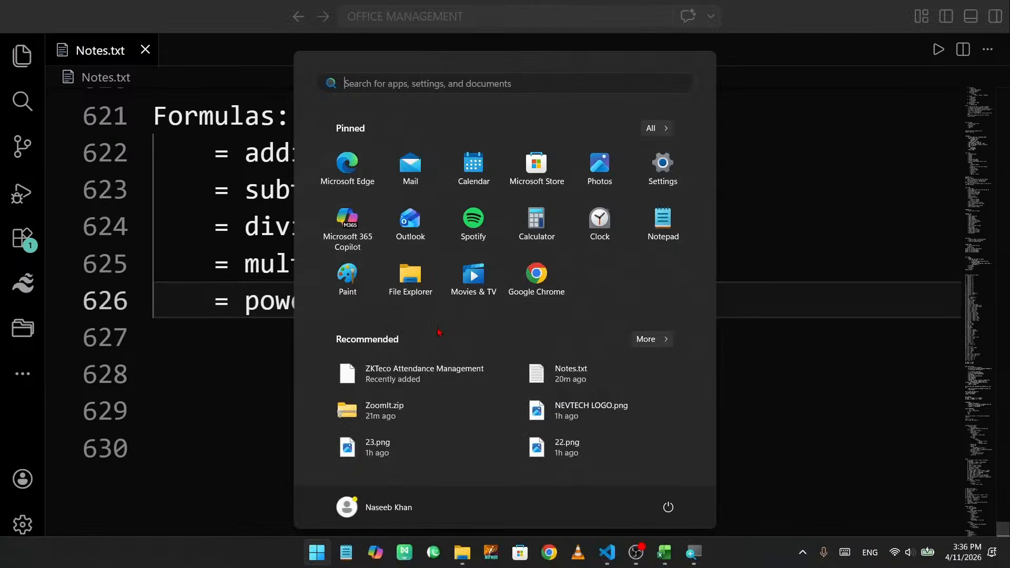
pyautogui.write('key')
pyautogui.press('Return')
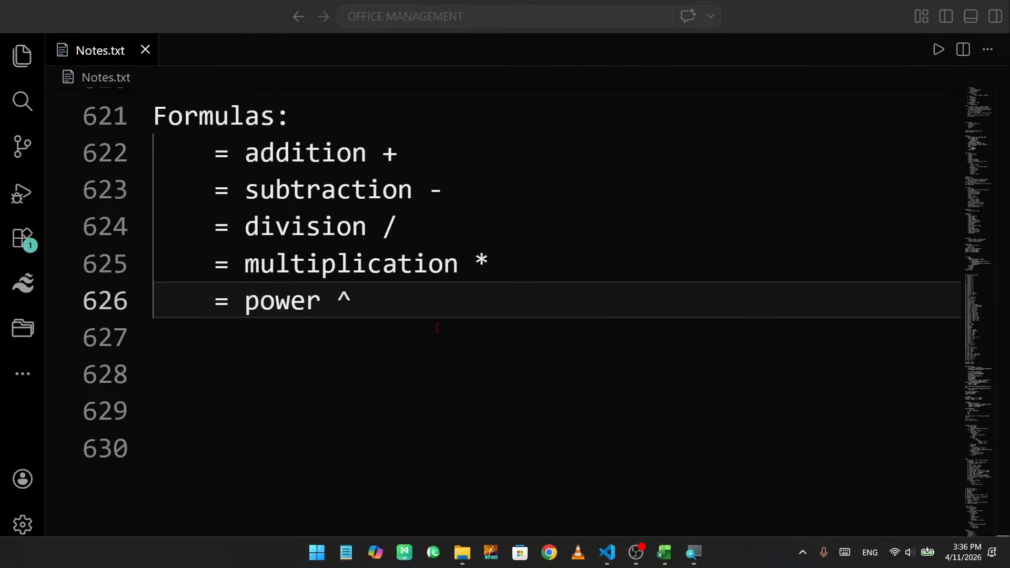
pyautogui.moveTo(523, 149); pyautogui.dragTo(417, 345)
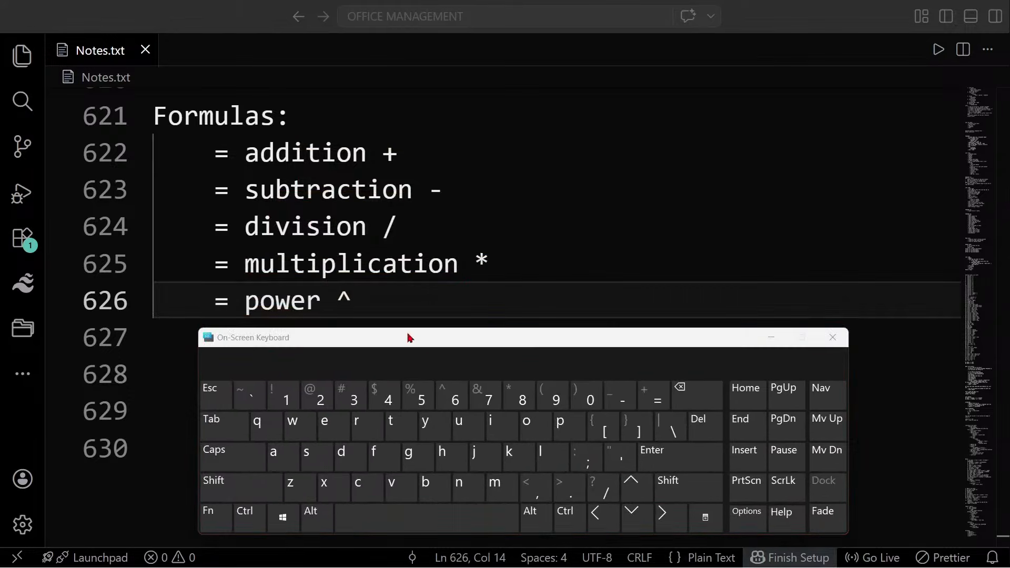
pyautogui.press('ctrl')
pyautogui.click(650, 392)
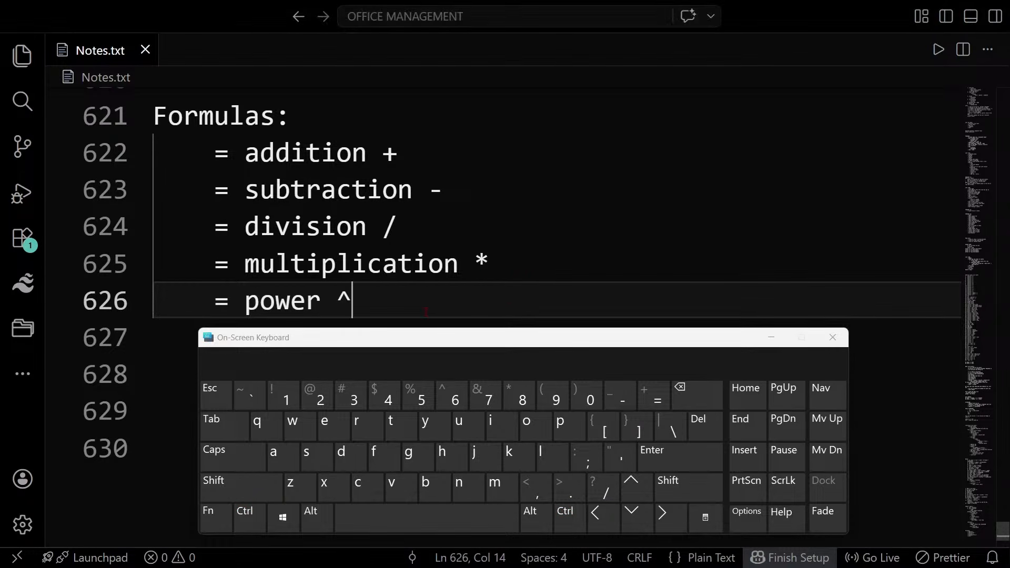
pyautogui.scroll(-2, 480, 296)
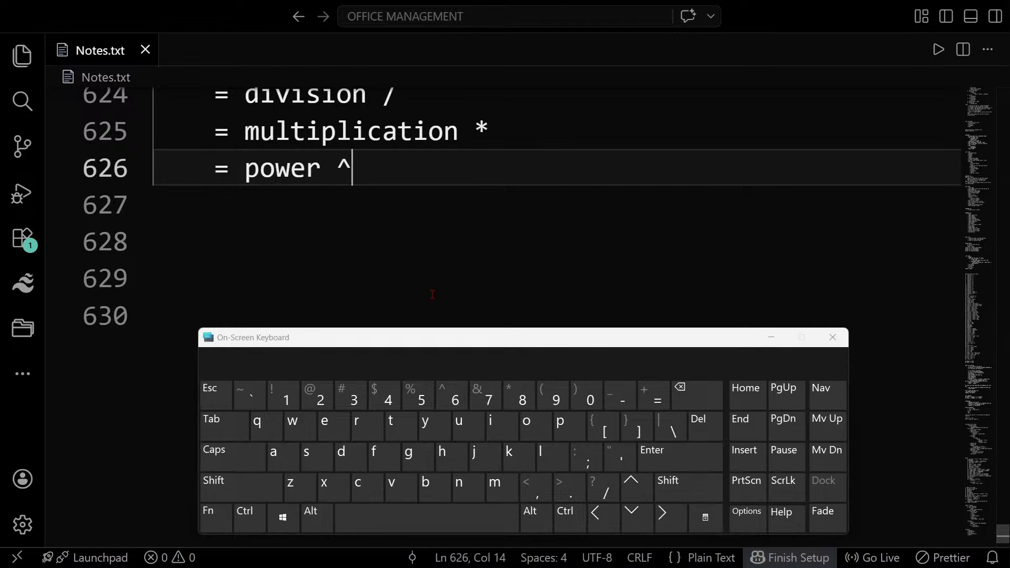
pyautogui.press('Return')
pyautogui.press('Return')
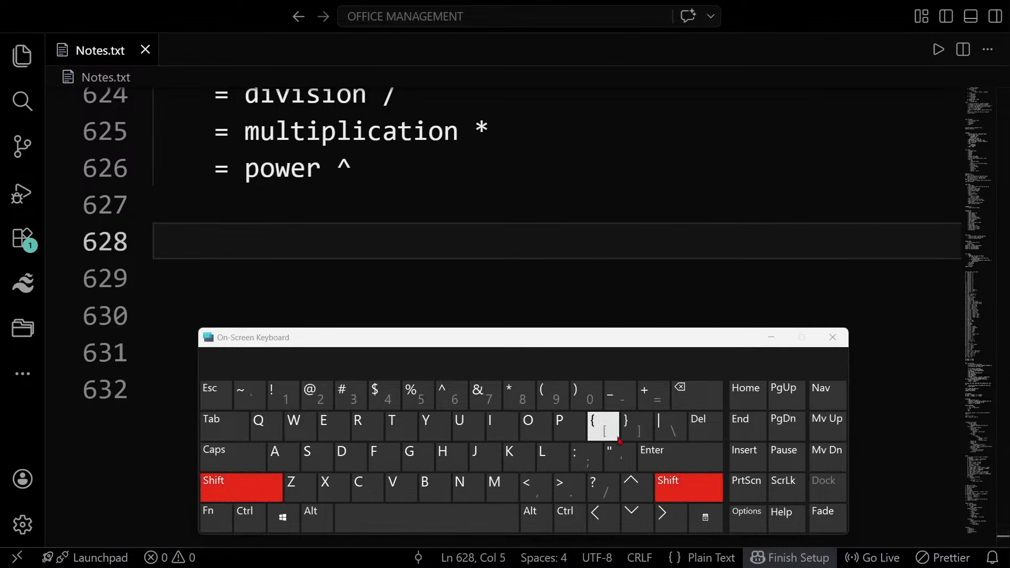
# Type a row of + signs on line 628 and a row of - signs on line 629.
pyautogui.click(653, 395)
pyautogui.click(653, 395)
pyautogui.click(652, 396)
pyautogui.click(653, 396)
pyautogui.click(653, 397)
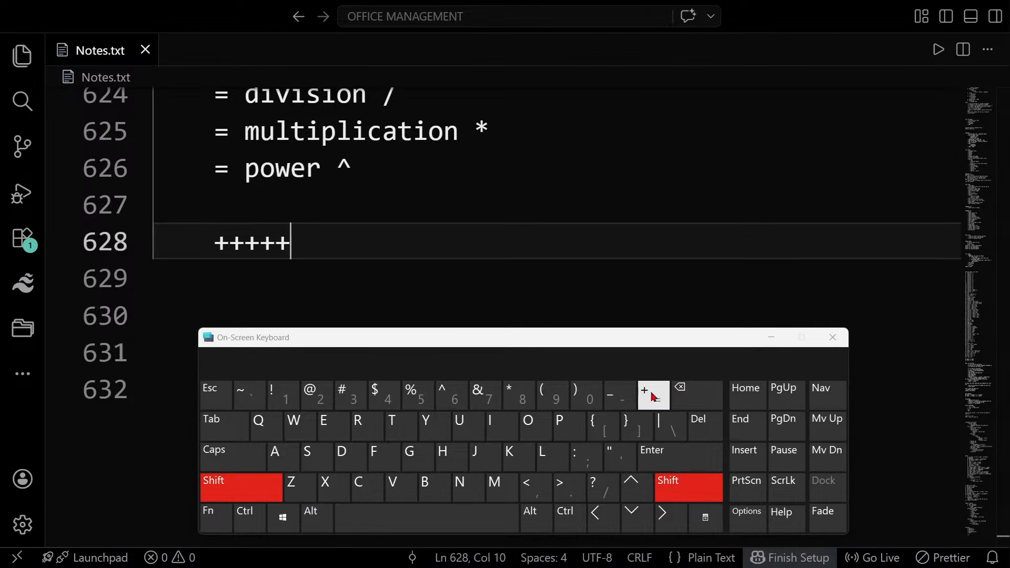
pyautogui.click(653, 396)
pyautogui.click(652, 396)
pyautogui.click(674, 453)
pyautogui.click(624, 402)
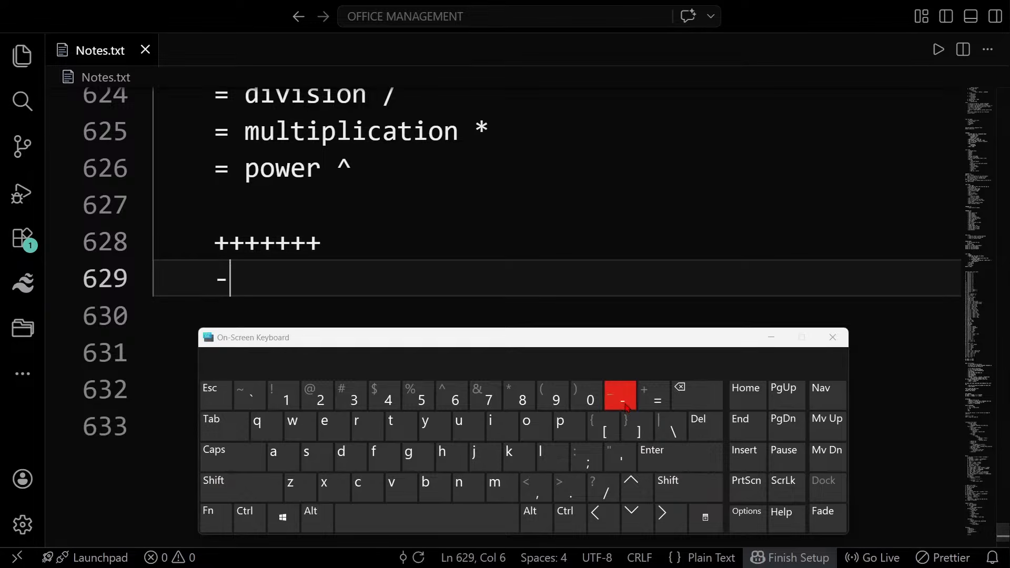
pyautogui.click(624, 404)
pyautogui.click(625, 405)
pyautogui.click(625, 404)
pyautogui.click(624, 405)
pyautogui.click(623, 404)
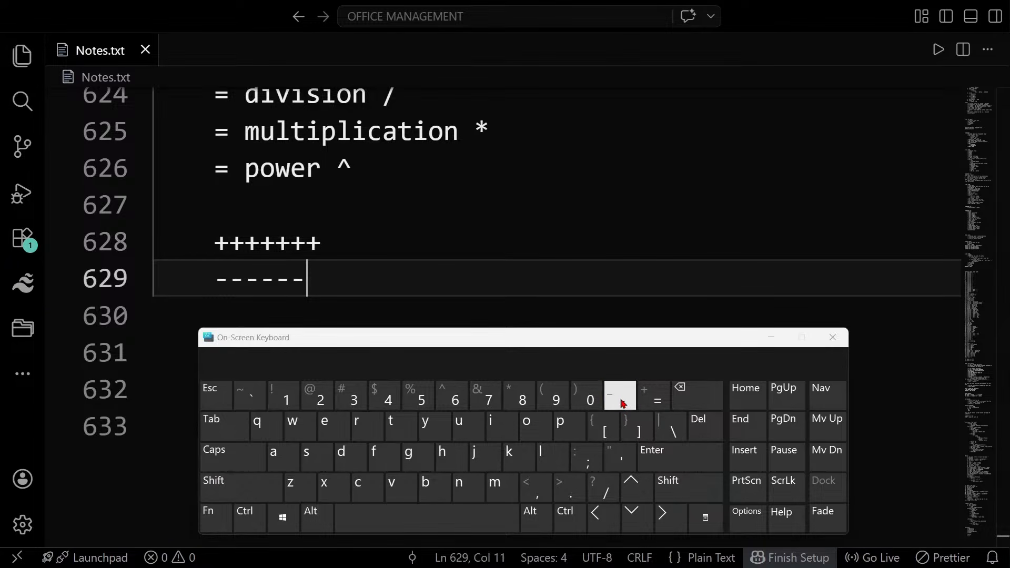
pyautogui.click(623, 404)
pyautogui.click(670, 452)
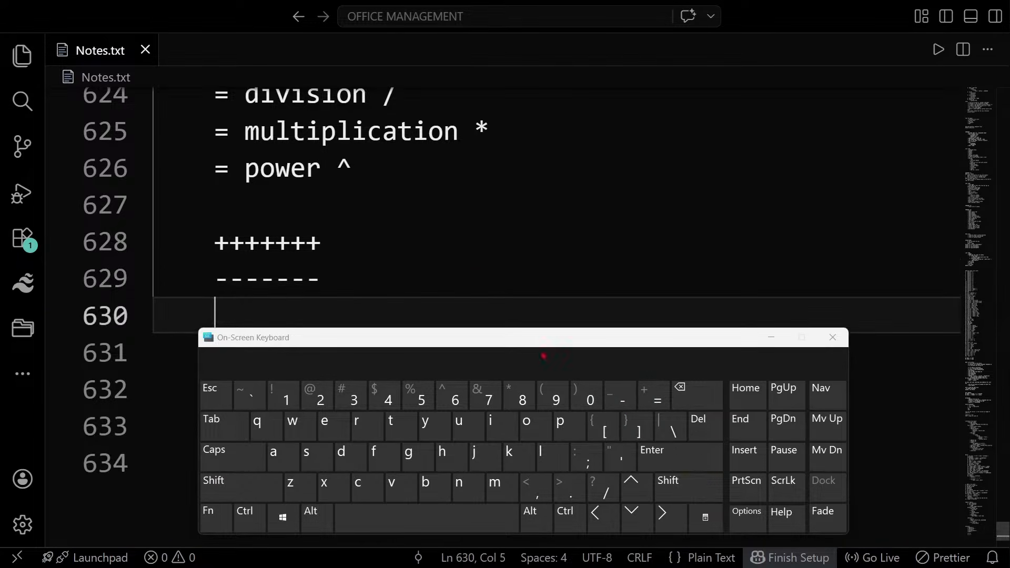
# Type a row of / slashes on line 630.
pyautogui.scroll(1, 459, 249)
pyautogui.doubleClick(382, 169)
pyautogui.scroll(-2, 426, 233)
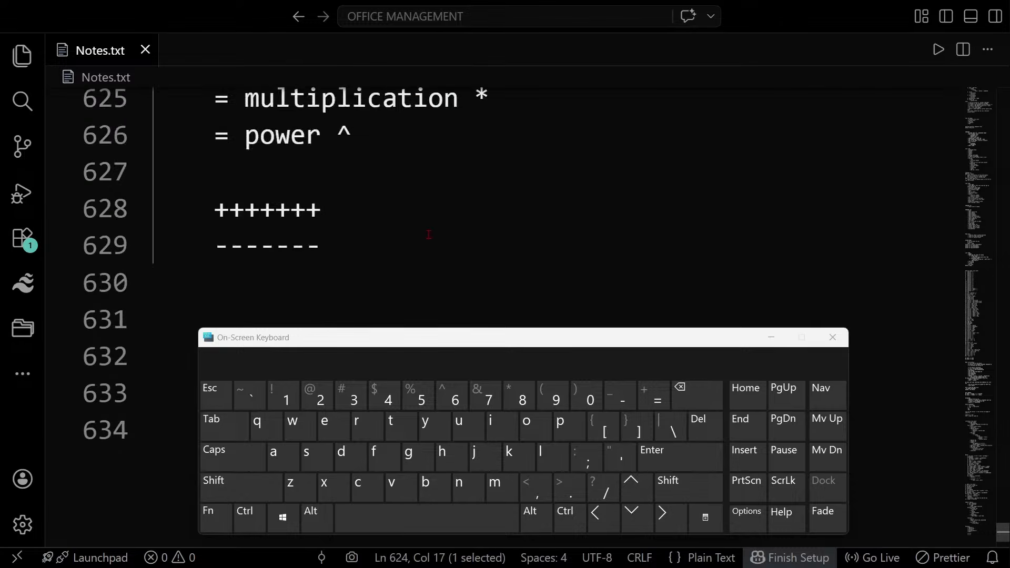
pyautogui.click(409, 222)
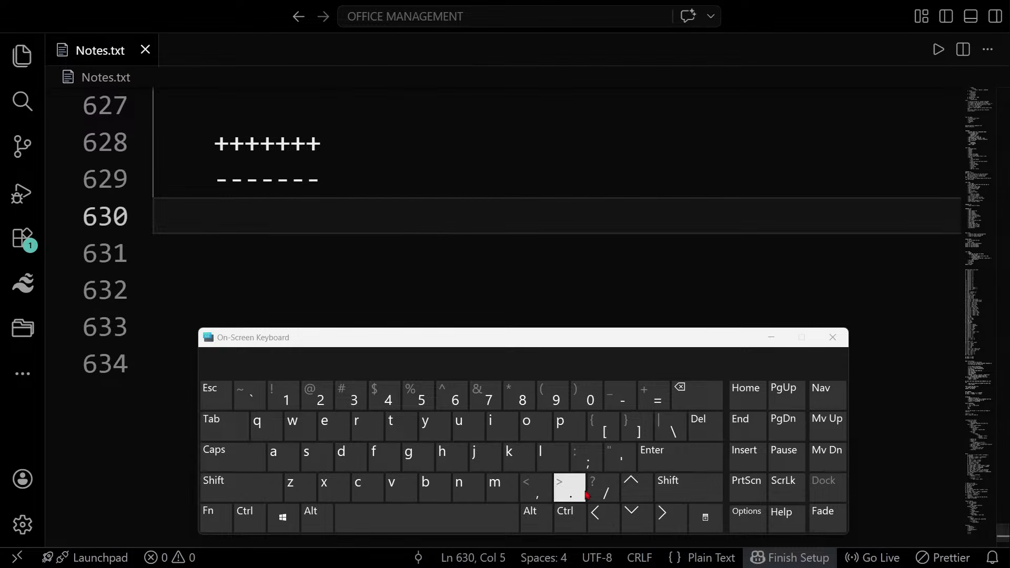
pyautogui.click(605, 490)
pyautogui.click(606, 489)
pyautogui.click(607, 490)
pyautogui.click(607, 490)
pyautogui.click(607, 492)
pyautogui.click(606, 492)
pyautogui.click(606, 492)
pyautogui.scroll(1, 444, 247)
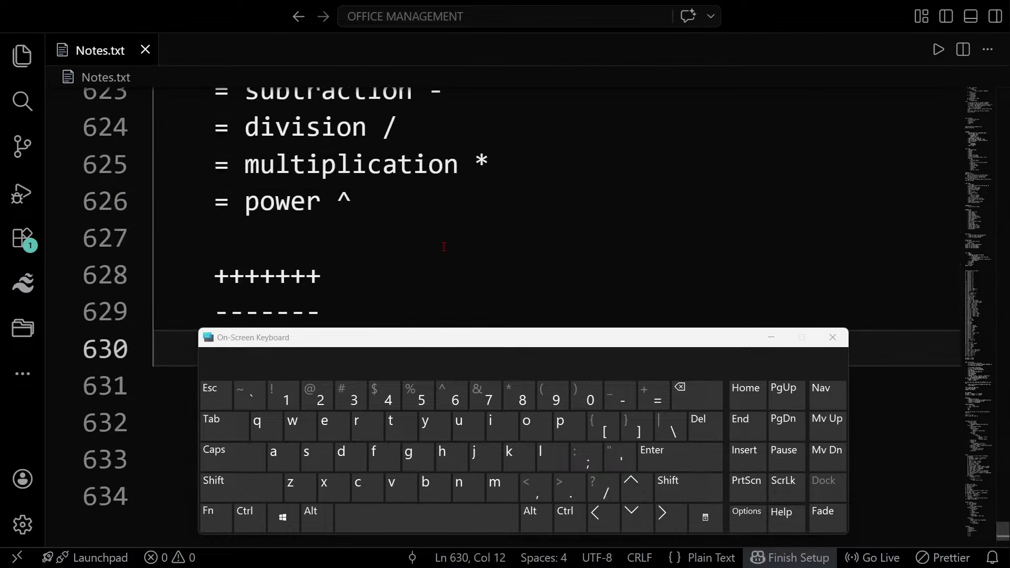
pyautogui.moveTo(474, 163); pyautogui.dragTo(503, 164)
pyautogui.scroll(-1, 503, 164)
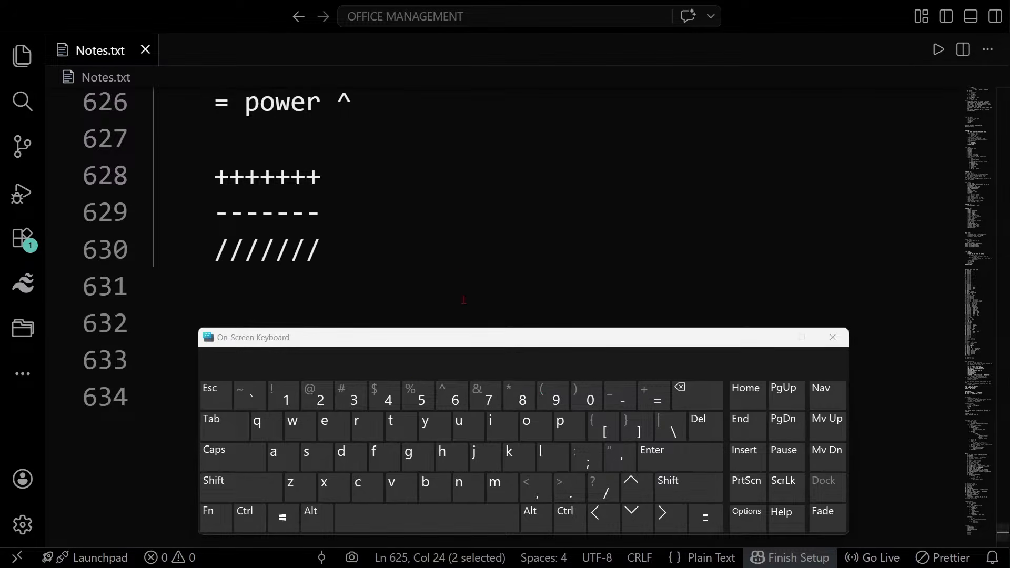
pyautogui.scroll(-1, 299, 280)
# Add an indented row of * asterisks on line 631, deleting the mistaken eights.
pyautogui.click(300, 258)
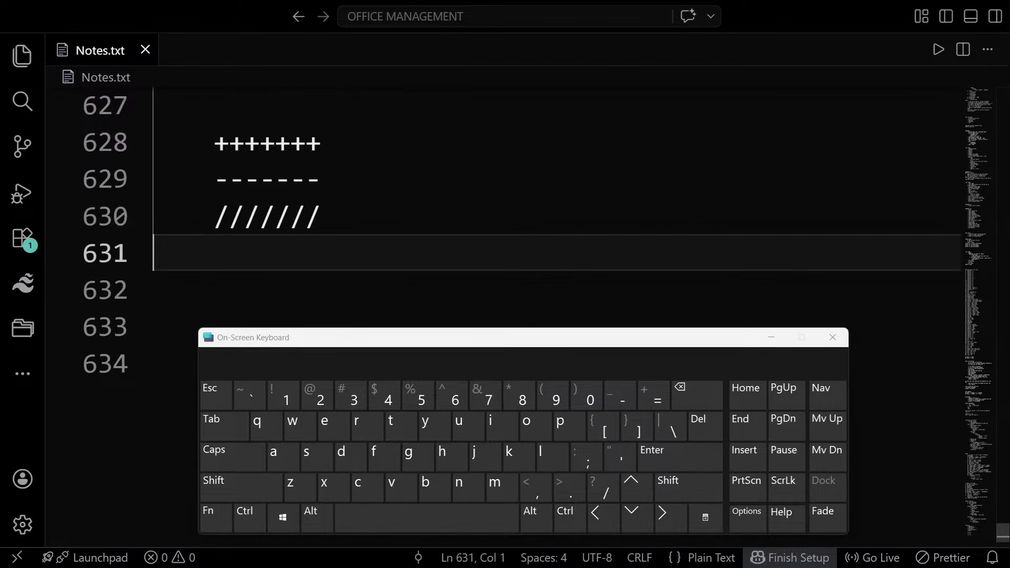
pyautogui.press('Tab')
pyautogui.click(519, 396)
pyautogui.click(519, 396)
pyautogui.click(520, 396)
pyautogui.click(519, 396)
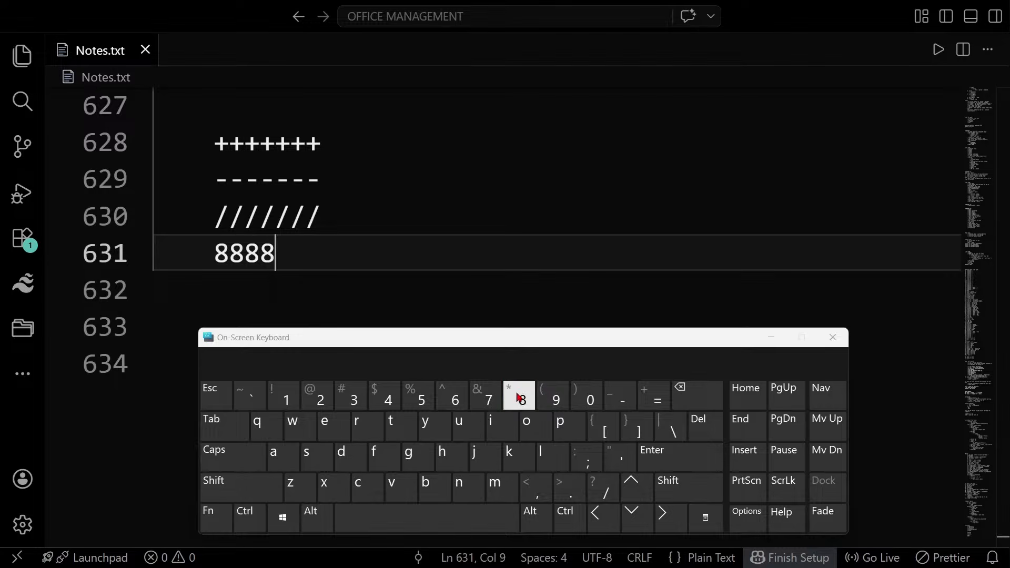
pyautogui.click(520, 395)
pyautogui.click(519, 396)
pyautogui.keyDown('ctrl'); pyautogui.click(689, 402); pyautogui.keyUp('ctrl')
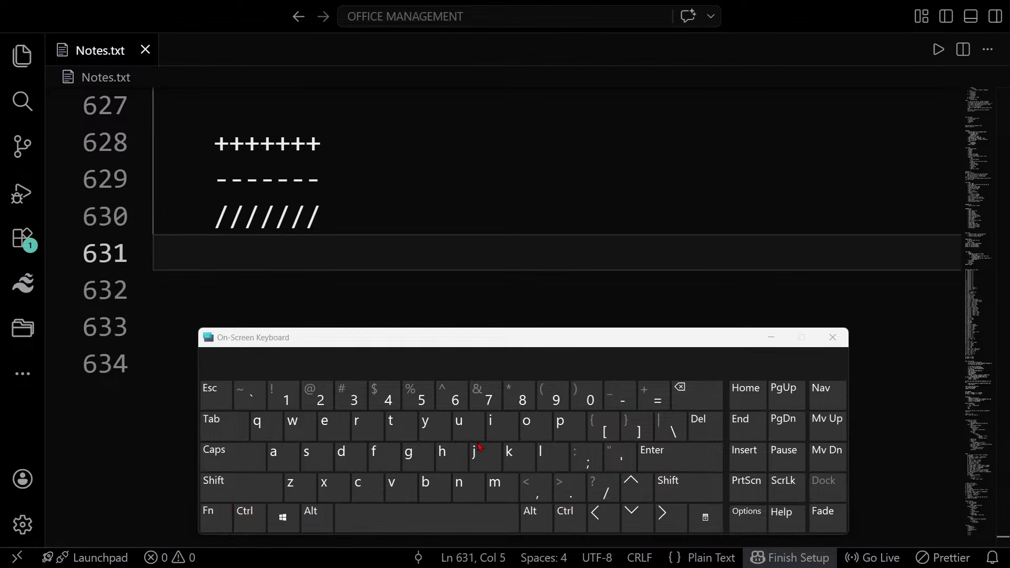
pyautogui.keyDown('shift'); pyautogui.click(519, 396); pyautogui.keyUp('shift')
pyautogui.keyDown('shift'); pyautogui.click(518, 395); pyautogui.keyUp('shift')
pyautogui.keyDown('shift'); pyautogui.click(518, 396); pyautogui.keyUp('shift')
pyautogui.keyDown('shift'); pyautogui.click(519, 396); pyautogui.keyUp('shift')
pyautogui.keyDown('shift'); pyautogui.click(518, 396); pyautogui.keyUp('shift')
pyautogui.keyDown('shift'); pyautogui.click(519, 395); pyautogui.keyUp('shift')
pyautogui.keyDown('shift'); pyautogui.click(519, 396); pyautogui.keyUp('shift')
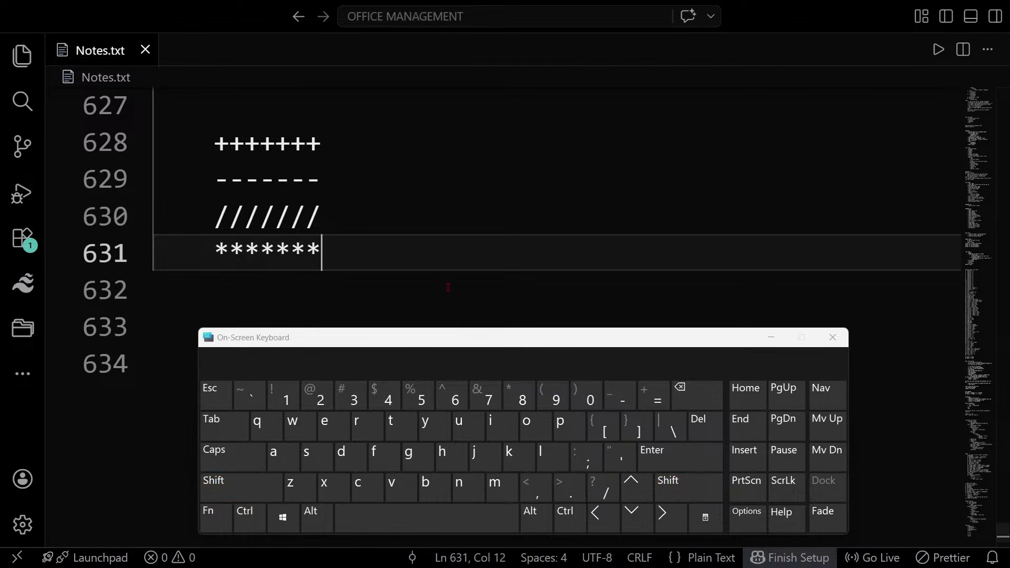
# Add an indented row of ^ symbols on line 632 and close the on-screen keyboard.
pyautogui.scroll(1, 440, 263)
pyautogui.doubleClick(345, 204)
pyautogui.scroll(-1, 342, 237)
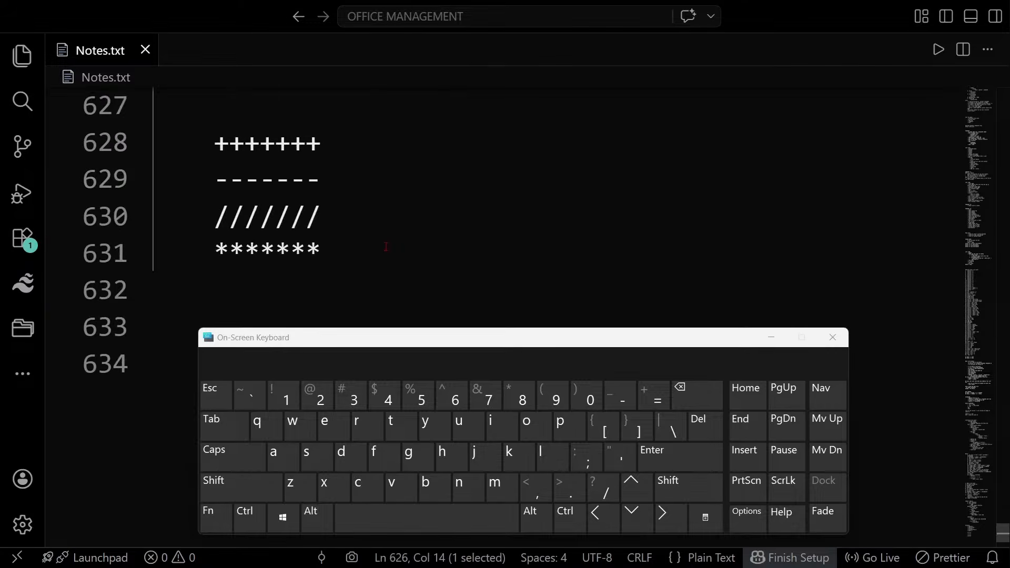
pyautogui.click(339, 273)
pyautogui.press('Tab')
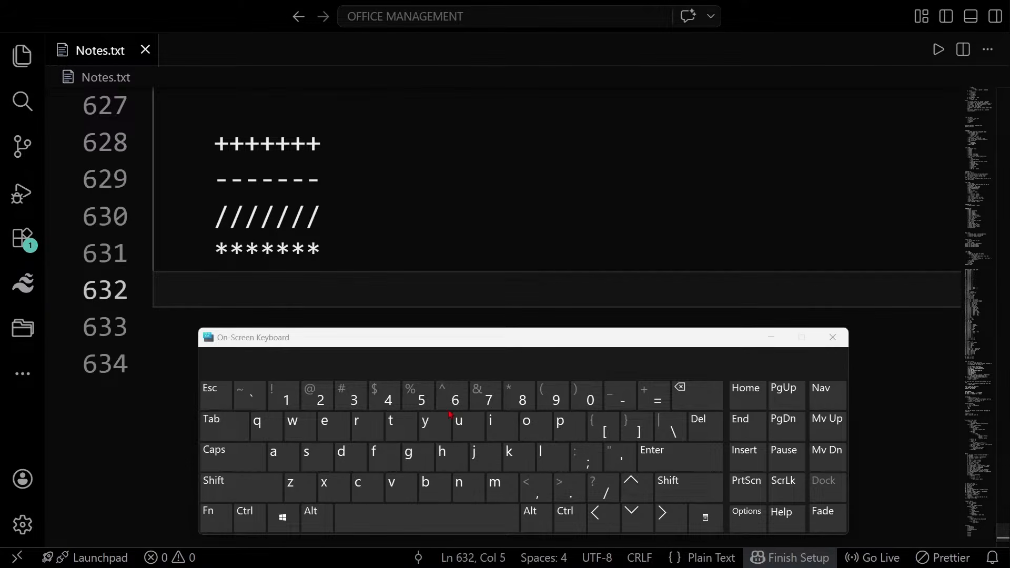
pyautogui.keyDown('shift'); pyautogui.click(455, 401); pyautogui.keyUp('shift')
pyautogui.keyDown('shift'); pyautogui.click(455, 401); pyautogui.keyUp('shift')
pyautogui.keyDown('shift'); pyautogui.click(456, 401); pyautogui.keyUp('shift')
pyautogui.keyDown('shift'); pyautogui.click(455, 401); pyautogui.keyUp('shift')
pyautogui.keyDown('shift'); pyautogui.click(456, 401); pyautogui.keyUp('shift')
pyautogui.keyDown('shift'); pyautogui.click(456, 402); pyautogui.keyUp('shift')
pyautogui.keyDown('shift'); pyautogui.click(455, 401); pyautogui.keyUp('shift')
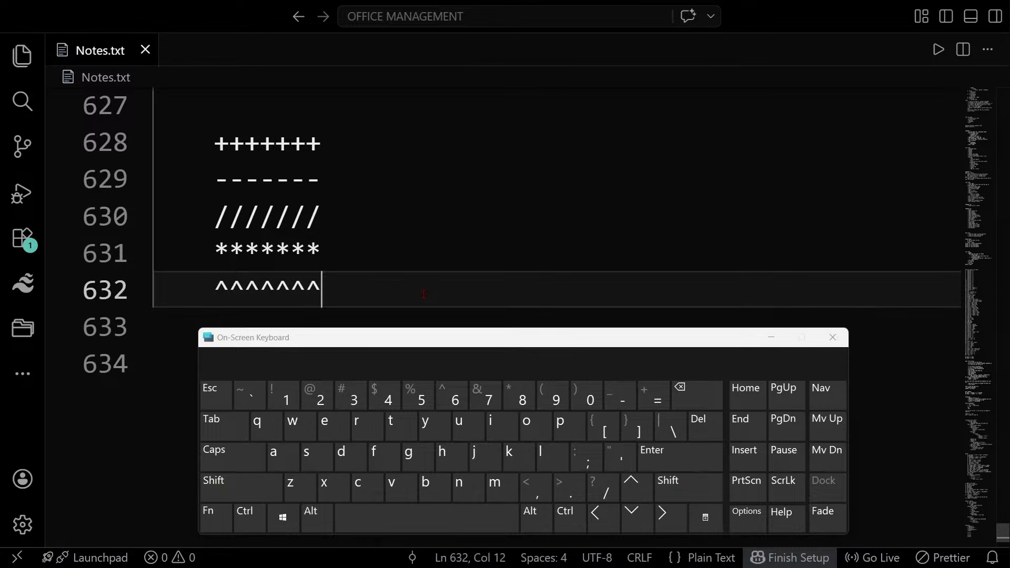
pyautogui.click(833, 338)
pyautogui.scroll(1, 407, 295)
pyautogui.scroll(-1, 407, 295)
pyautogui.click(340, 356)
# Type the note 'jab b hum functions / formulas ko start krty hai', then 'calculation' and '=' on new lines.
pyautogui.write('jab b hum ')
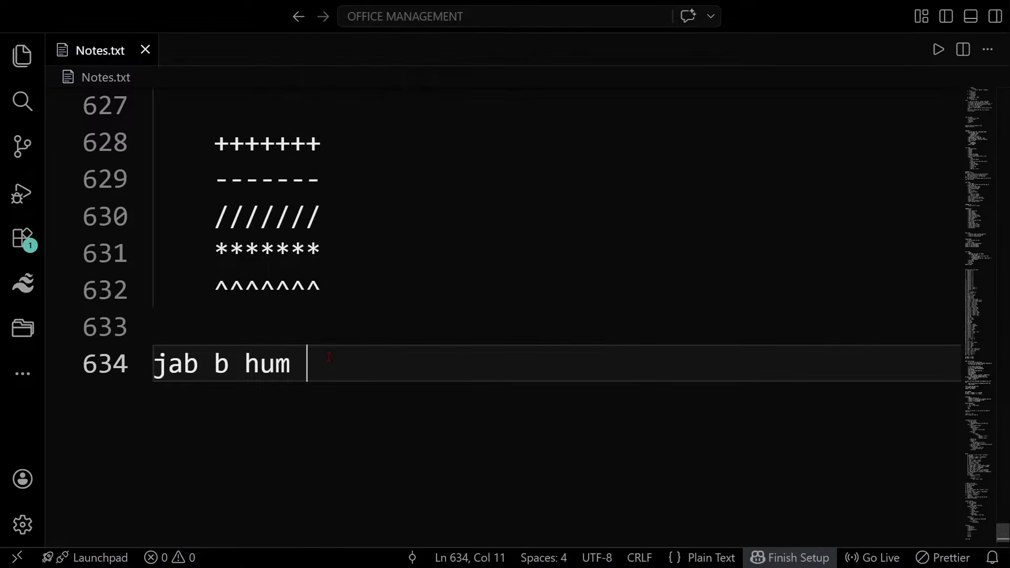
pyautogui.write('functions / for')
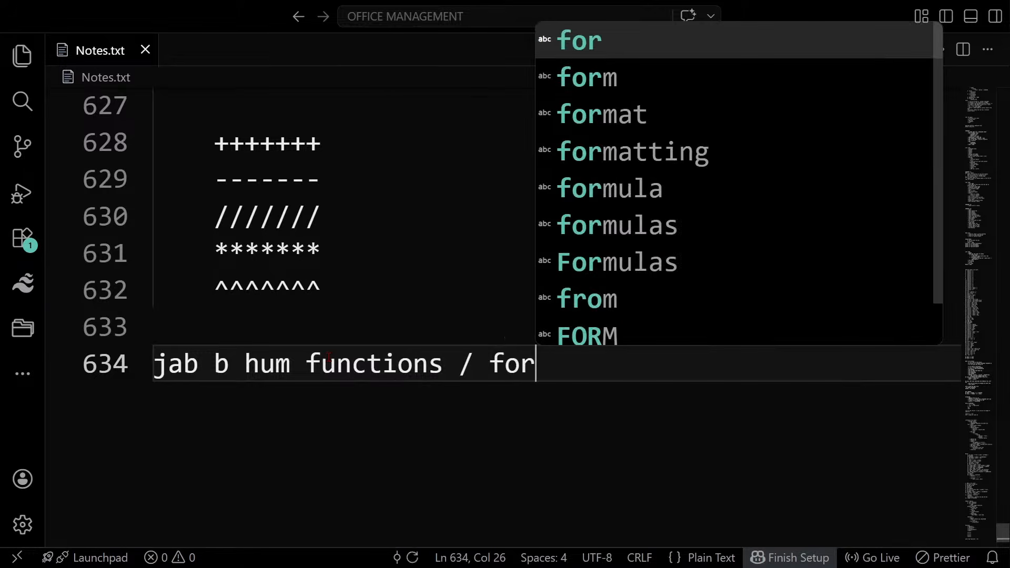
pyautogui.write('mulas ko start krty hai')
pyautogui.press('Return')
pyautogui.write('ca')
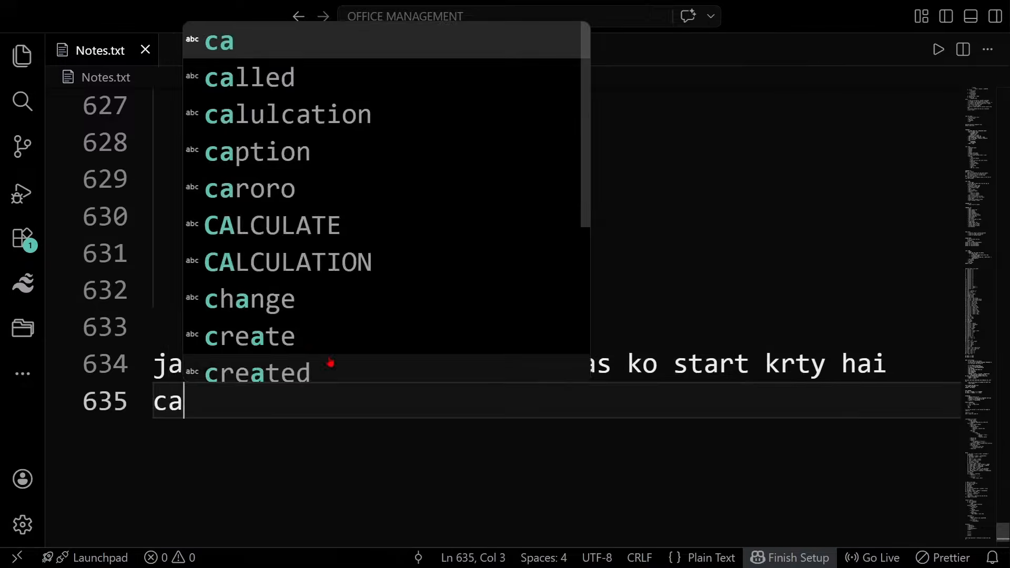
pyautogui.write('lculation')
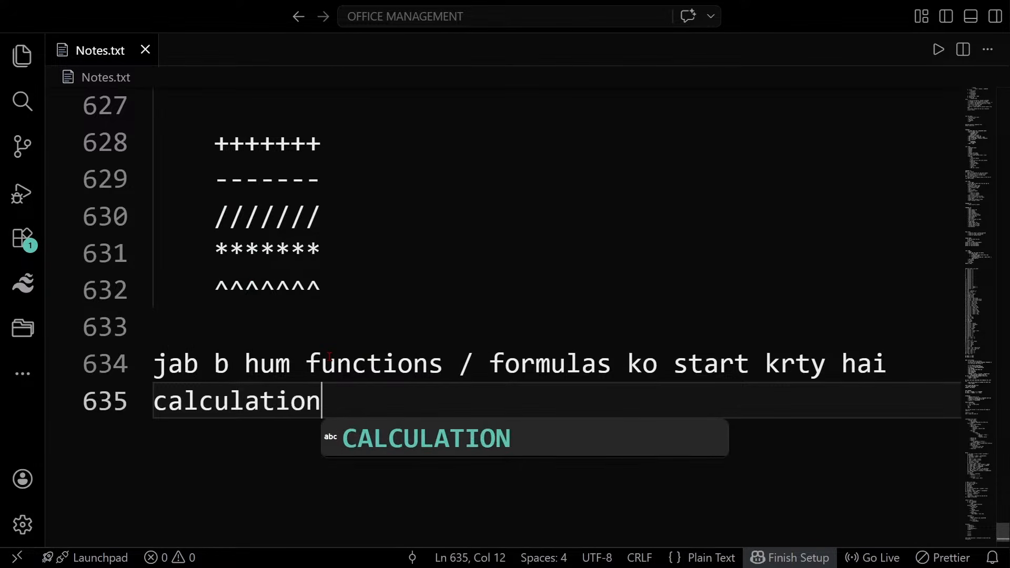
pyautogui.press('Return')
pyautogui.press('Tab')
pyautogui.write('=')
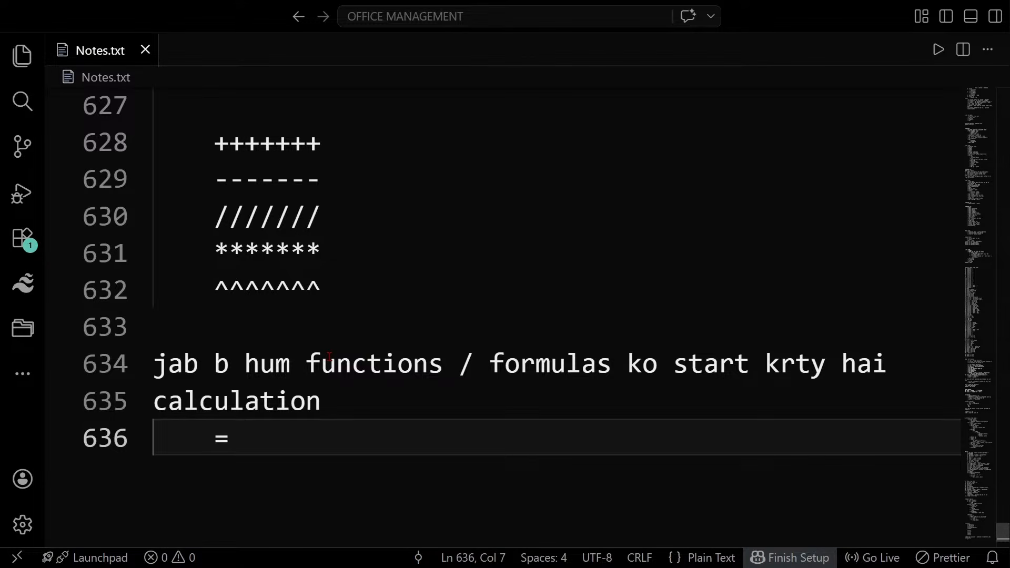
# Highlight the equals sign and the 'functions / formulas' words to emphasize the note.
pyautogui.moveTo(215, 435); pyautogui.dragTo(277, 442)
pyautogui.click(277, 442)
pyautogui.moveTo(307, 364); pyautogui.dragTo(622, 368)
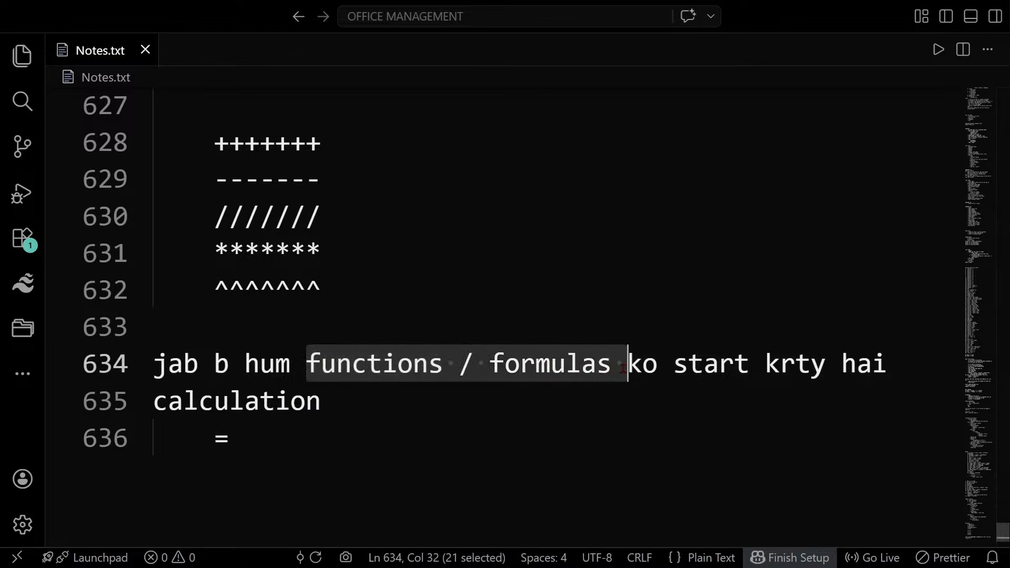
pyautogui.moveTo(246, 443); pyautogui.dragTo(188, 449)
pyautogui.click(216, 470)
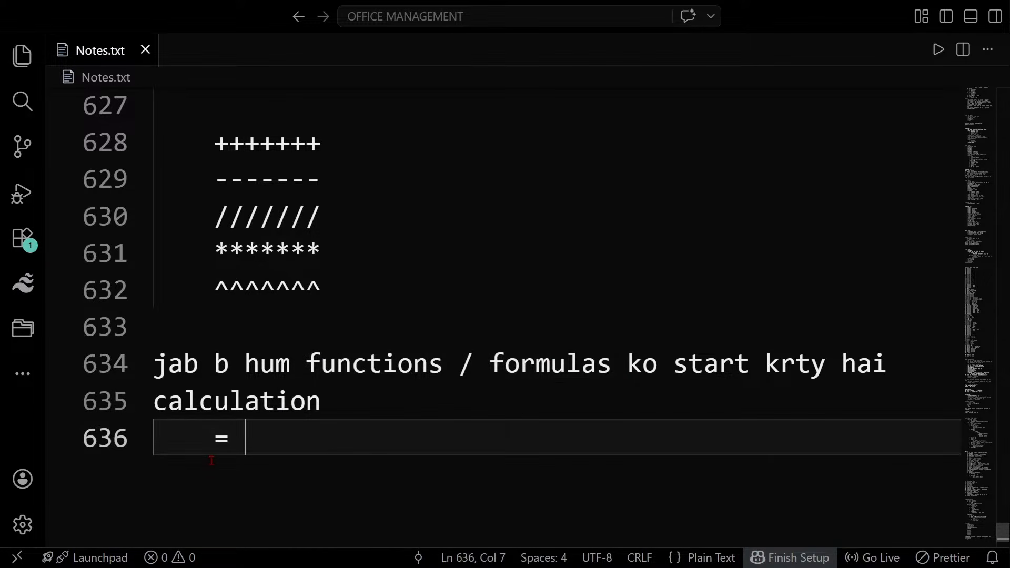
pyautogui.moveTo(200, 439); pyautogui.dragTo(277, 442)
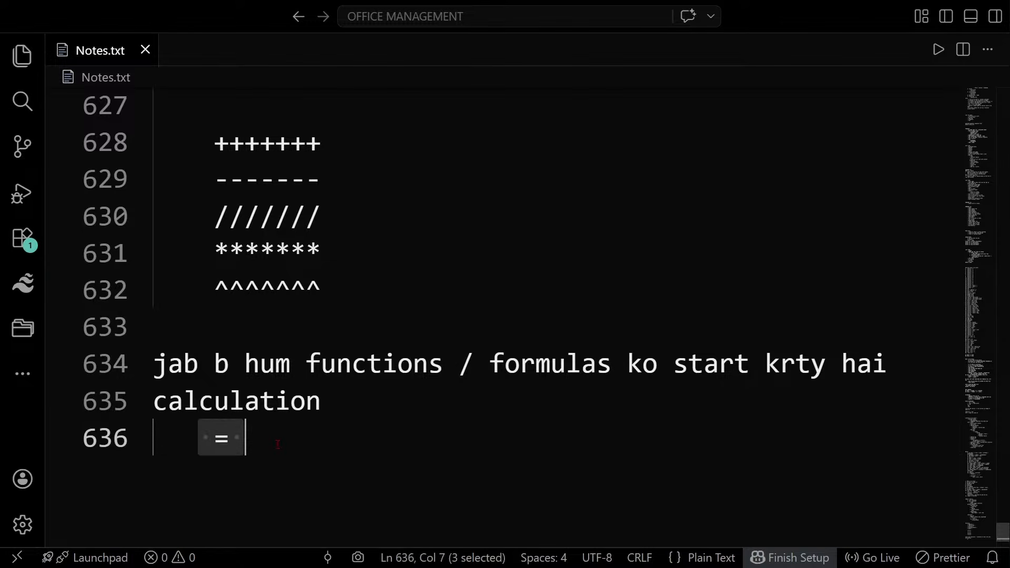
pyautogui.click(293, 443)
# Back in Excel, clear the sample values 2 and 8 from A1:A2.
pyautogui.hotkey('alt', 'Tab')
pyautogui.moveTo(153, 210); pyautogui.dragTo(154, 263)
pyautogui.press('Delete')
# Enter headers Addition, Subtraction, Division, Multiplication and Power across A1:E1.
pyautogui.click(153, 225)
pyautogui.write('Addition')
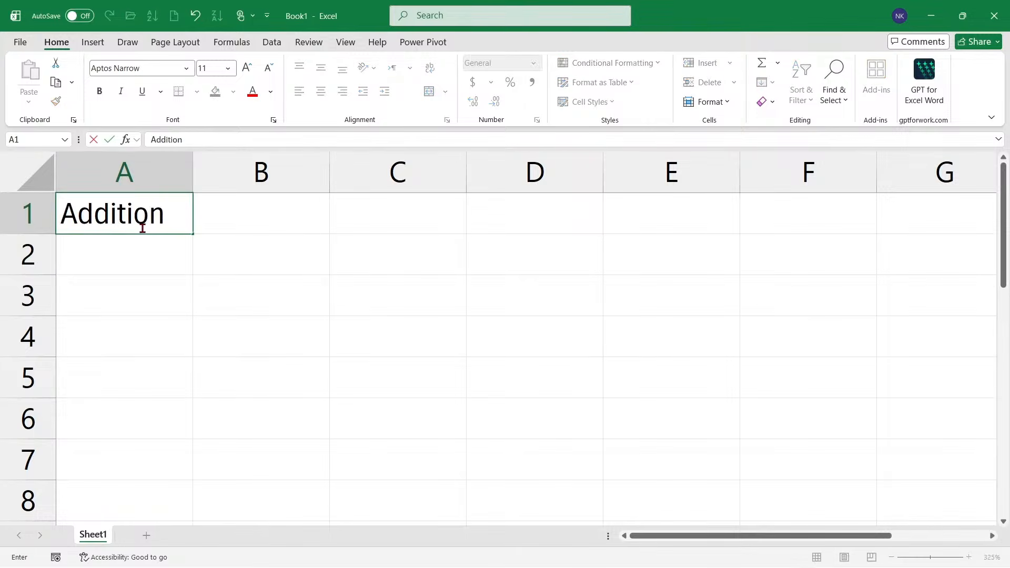
pyautogui.press('Tab')
pyautogui.write('Subtraction')
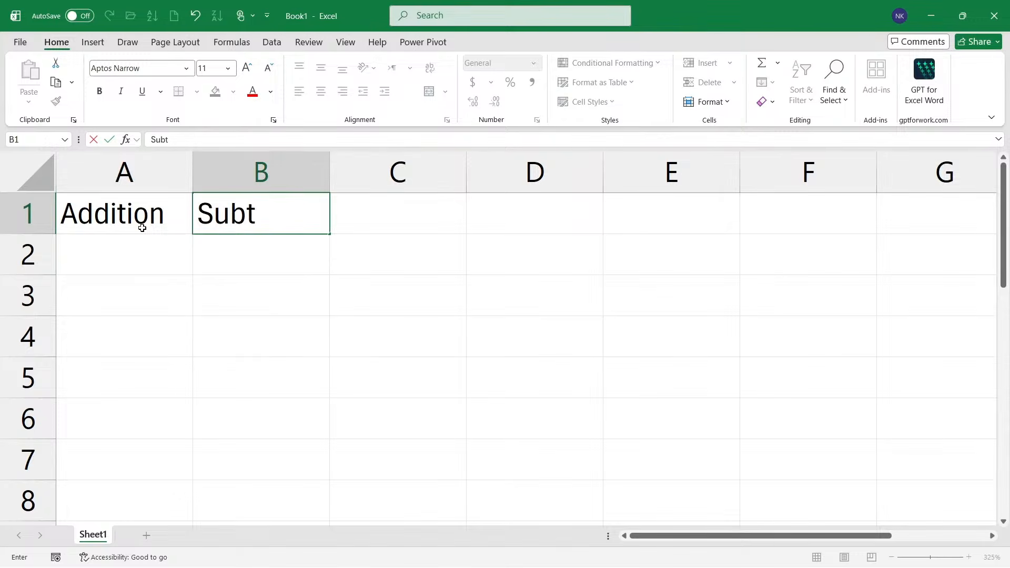
pyautogui.press('Tab')
pyautogui.write('Division')
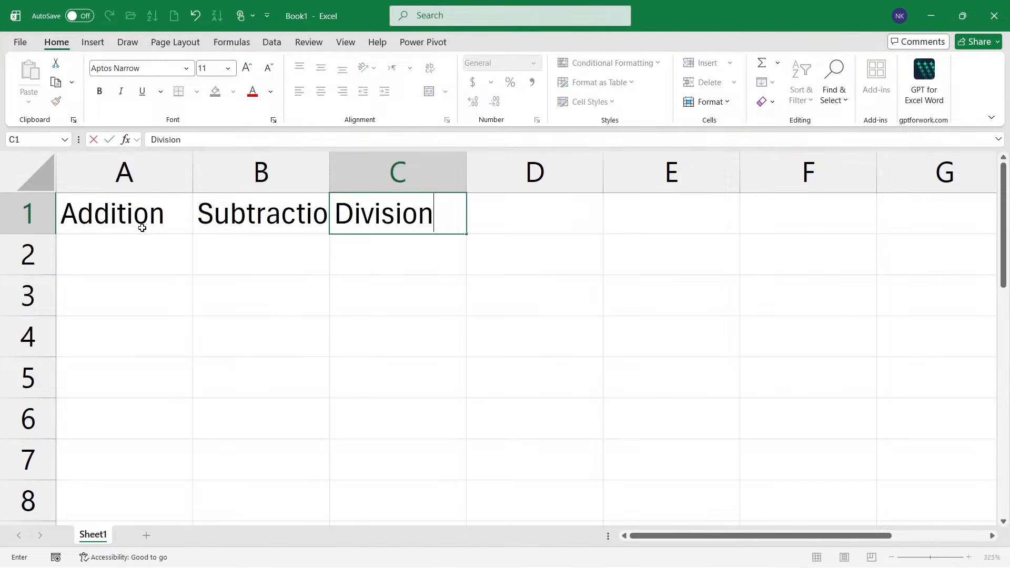
pyautogui.press('Tab')
pyautogui.write('M')
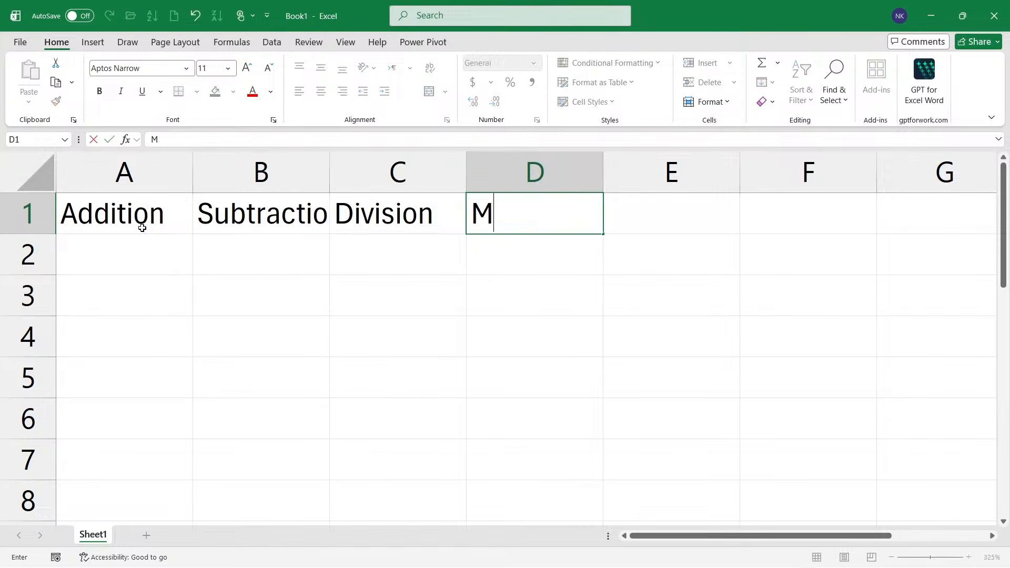
pyautogui.write('ultiplication')
pyautogui.press('Tab')
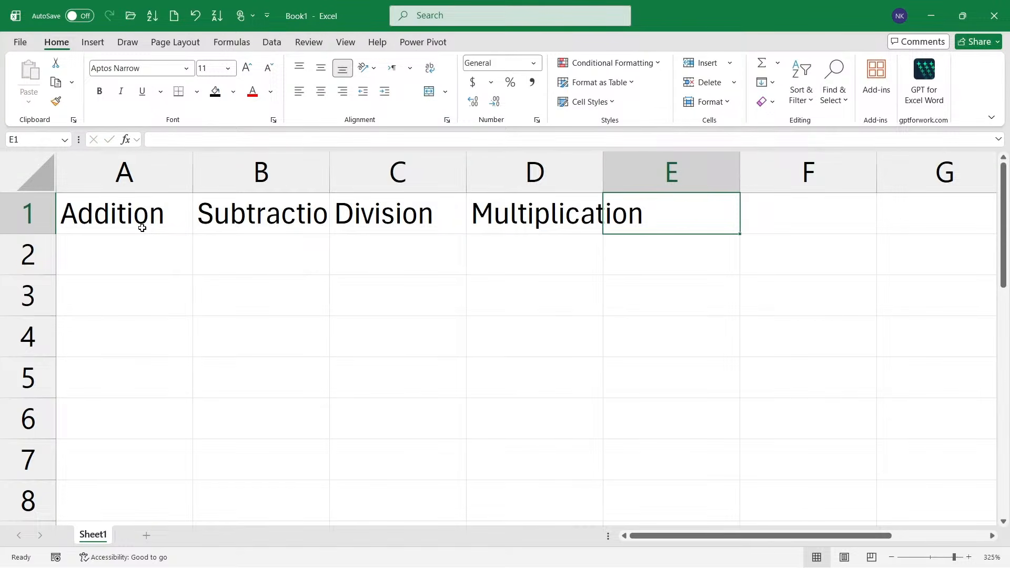
pyautogui.write('Power')
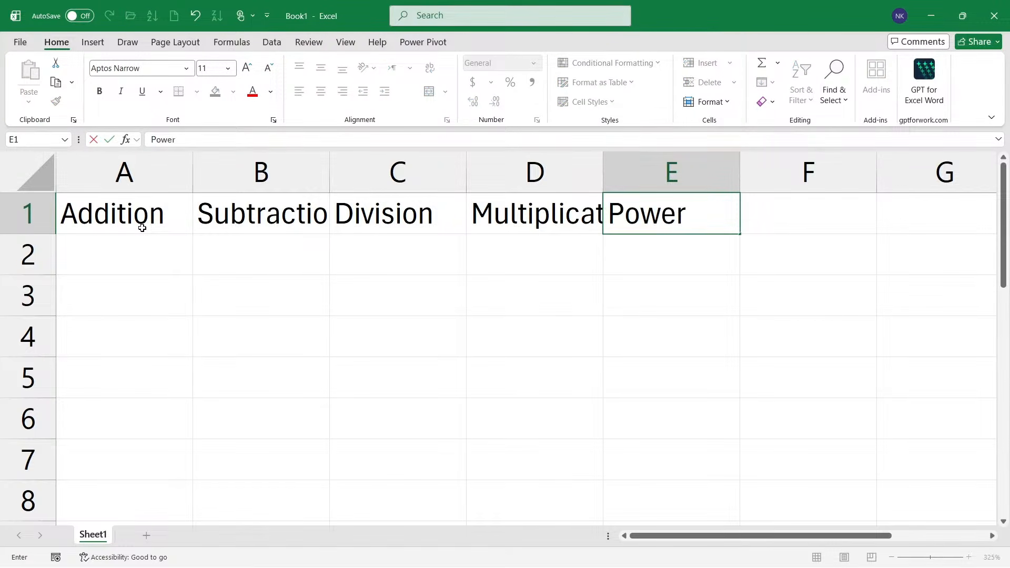
pyautogui.press('Return')
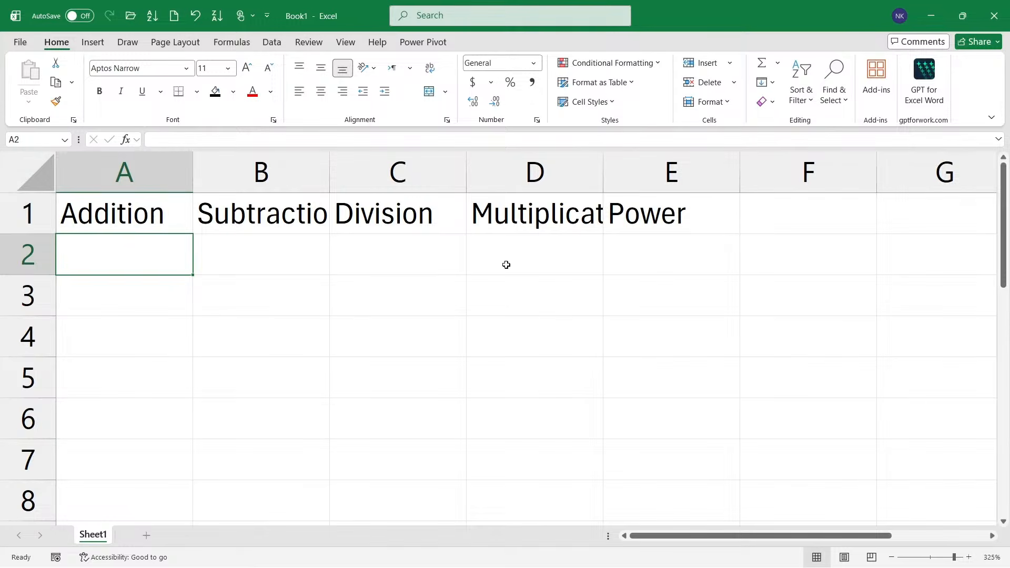
# Autofit column B to Subtraction, then undo the width change and select B3.
pyautogui.doubleClick(331, 168)
pyautogui.hotkey('ctrl', 'z')
pyautogui.click(272, 288)
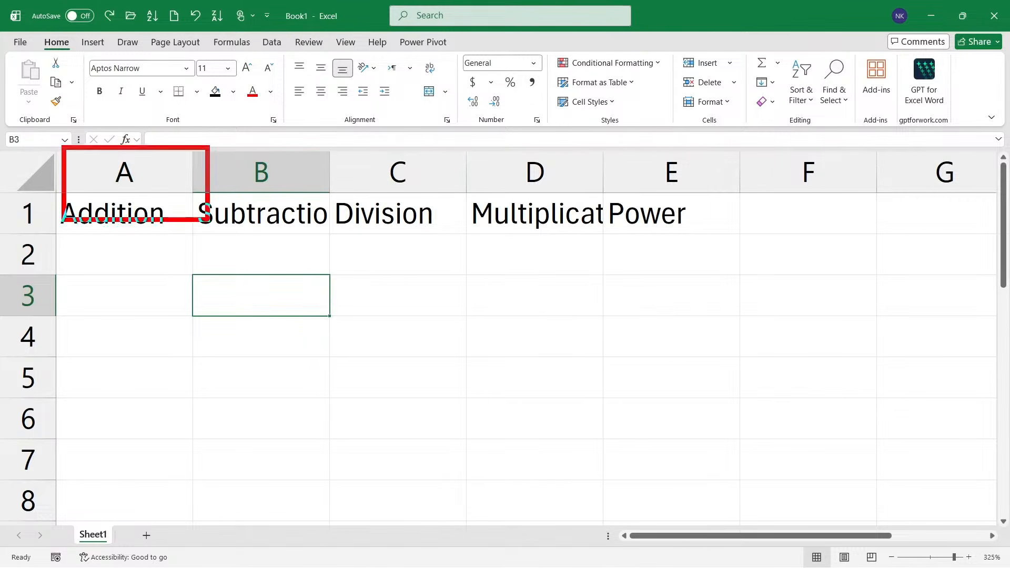
# Below the calculation note, type the 'columns and rows resizing:' heading with an indented '-' bullet.
pyautogui.hotkey('alt', 'Tab')
pyautogui.scroll(-5, 379, 348)
pyautogui.press('Return')
pyautogui.press('Return')
pyautogui.press('BackSpace')
pyautogui.write('columsn')
pyautogui.press('BackSpace')
pyautogui.press('BackSpace')
pyautogui.write('ns and rows res')
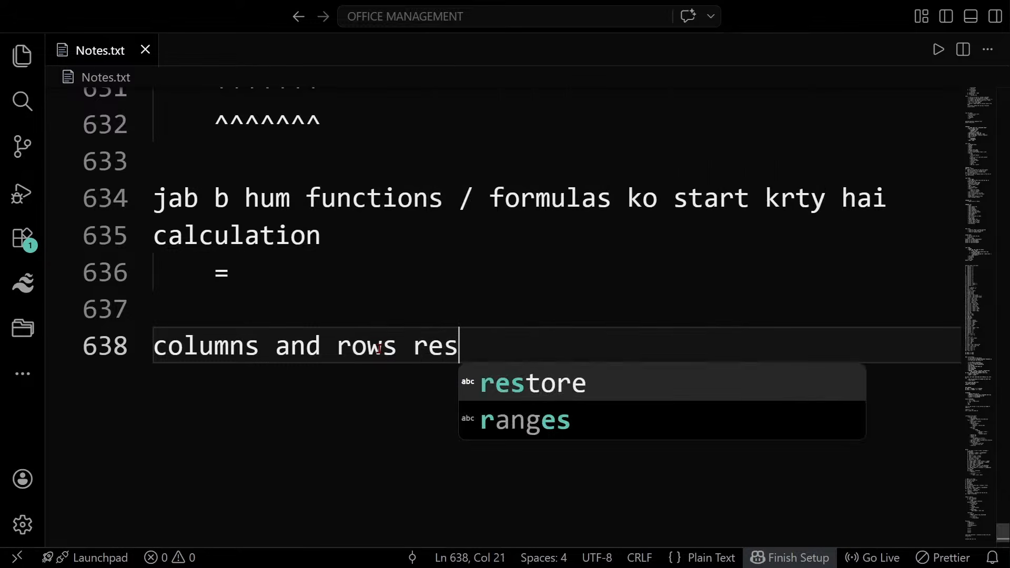
pyautogui.write('izing:')
pyautogui.press('Return')
pyautogui.press('Tab')
pyautogui.write('-')
pyautogui.hotkey('alt', 'Tab')
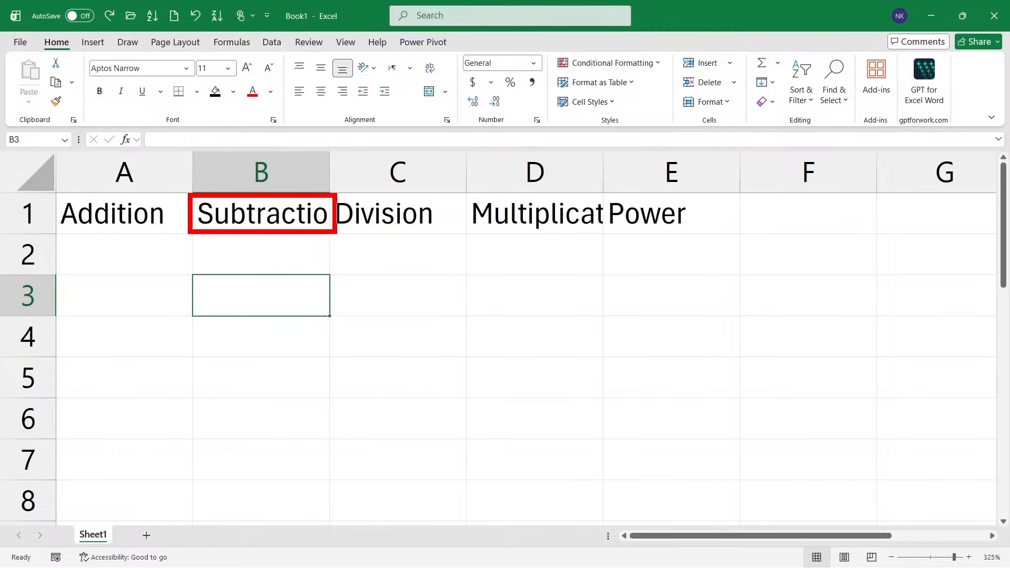
# Select the Subtraction header and mark column B's borders in red, then clear the marks.
pyautogui.click(326, 220)
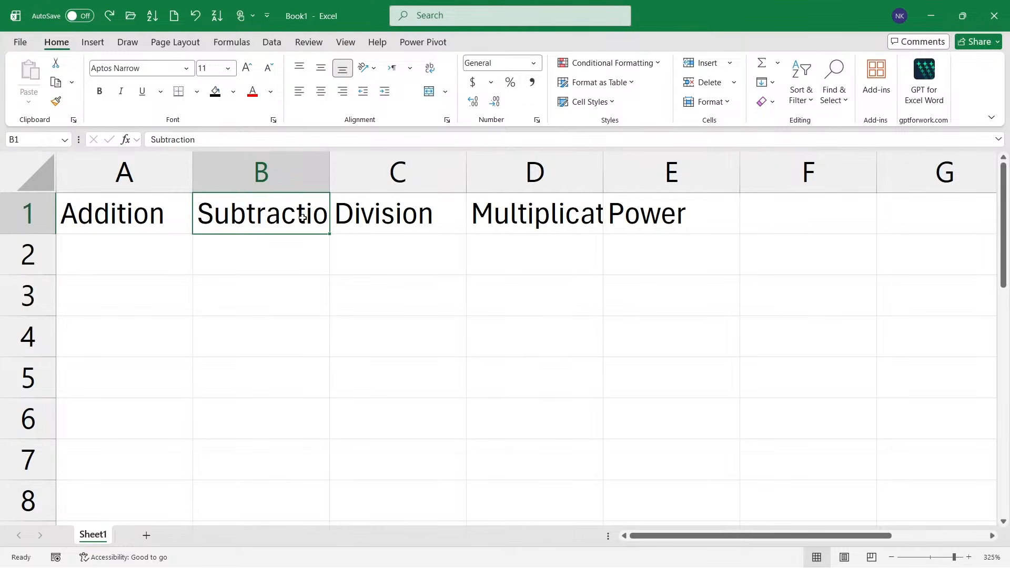
pyautogui.moveTo(190, 146); pyautogui.dragTo(193, 194)
pyautogui.moveTo(332, 150); pyautogui.dragTo(330, 195)
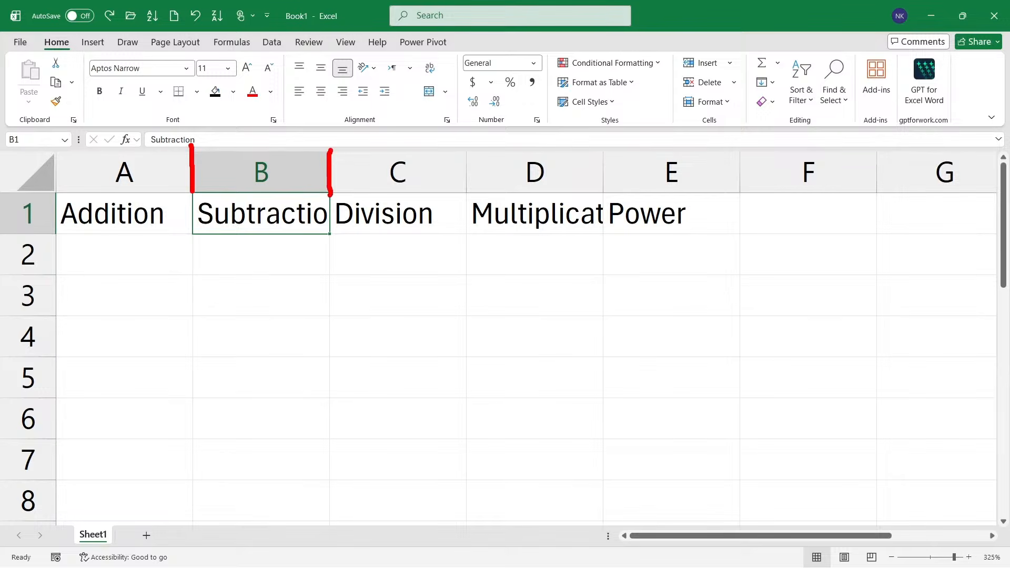
pyautogui.press('Escape')
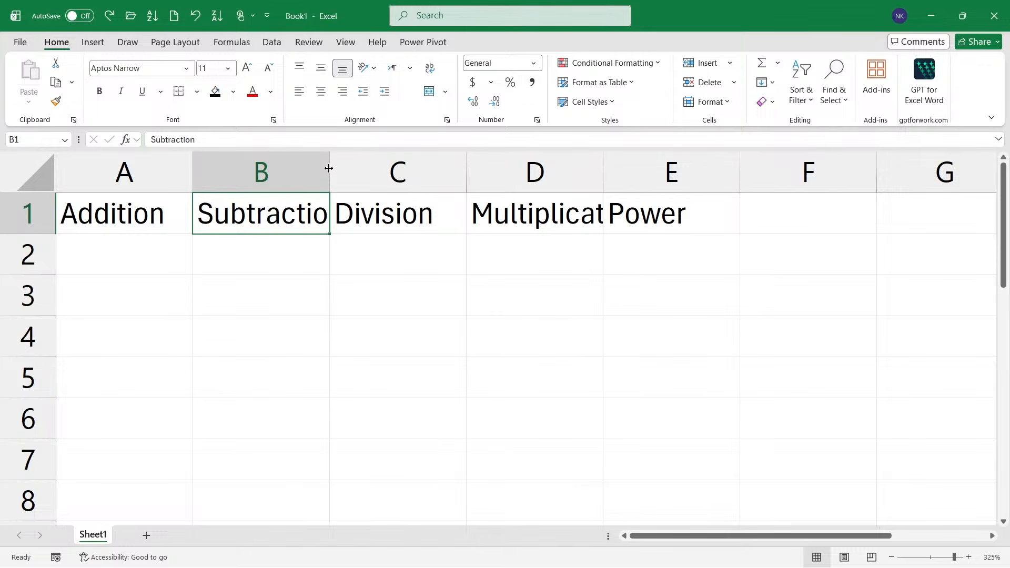
# Drag-widen columns B and D to fit their headings; try a taller row 1 and undo it.
pyautogui.moveTo(329, 168); pyautogui.dragTo(367, 168)
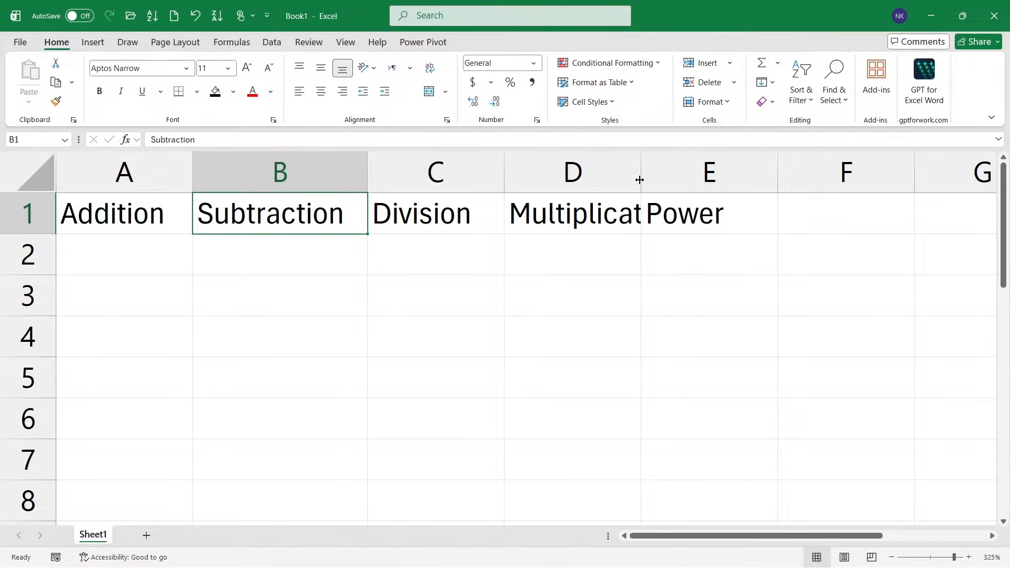
pyautogui.moveTo(640, 178); pyautogui.dragTo(697, 177)
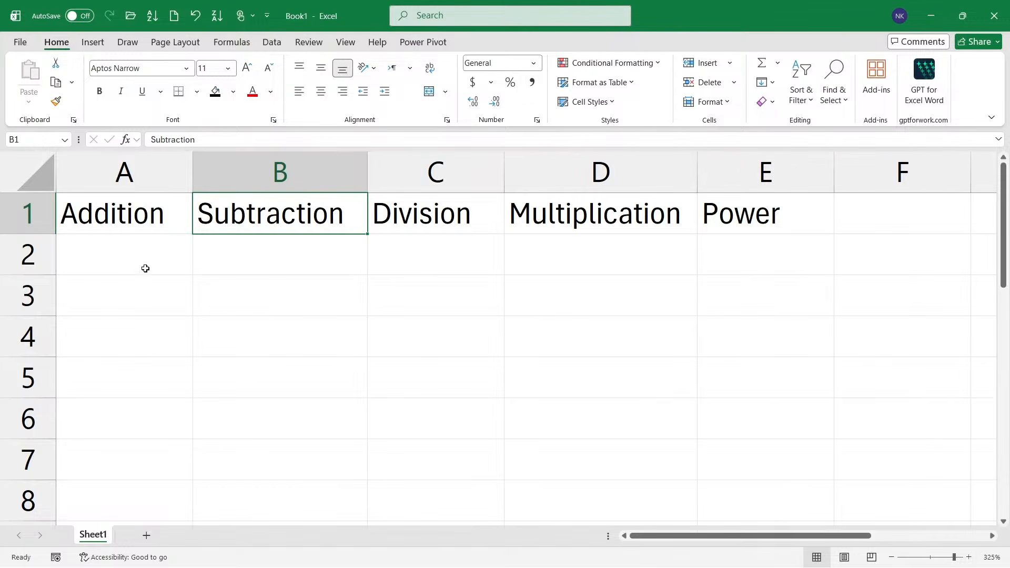
pyautogui.moveTo(49, 234); pyautogui.dragTo(41, 368)
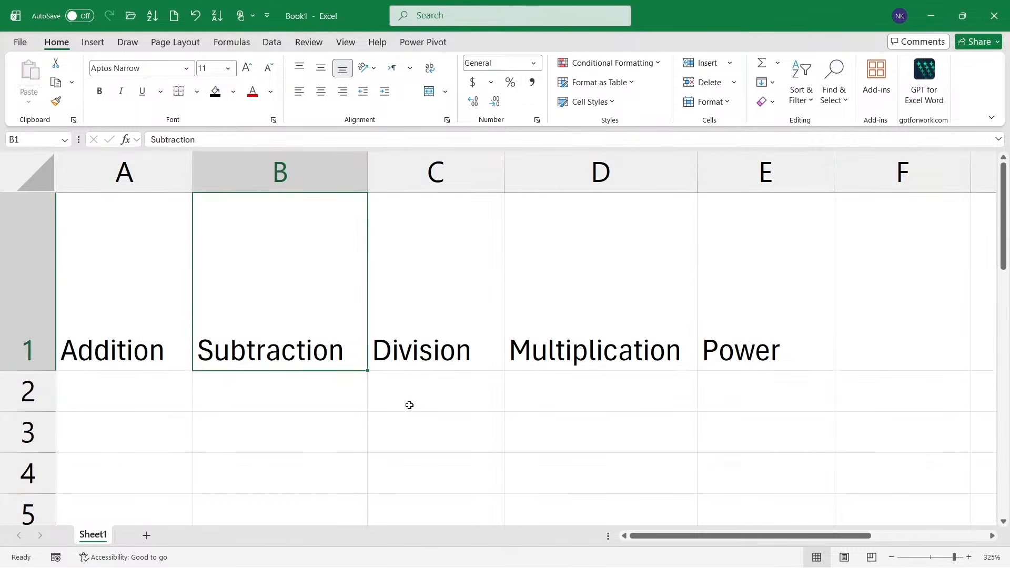
pyautogui.hotkey('ctrl', 'z')
pyautogui.click(269, 310)
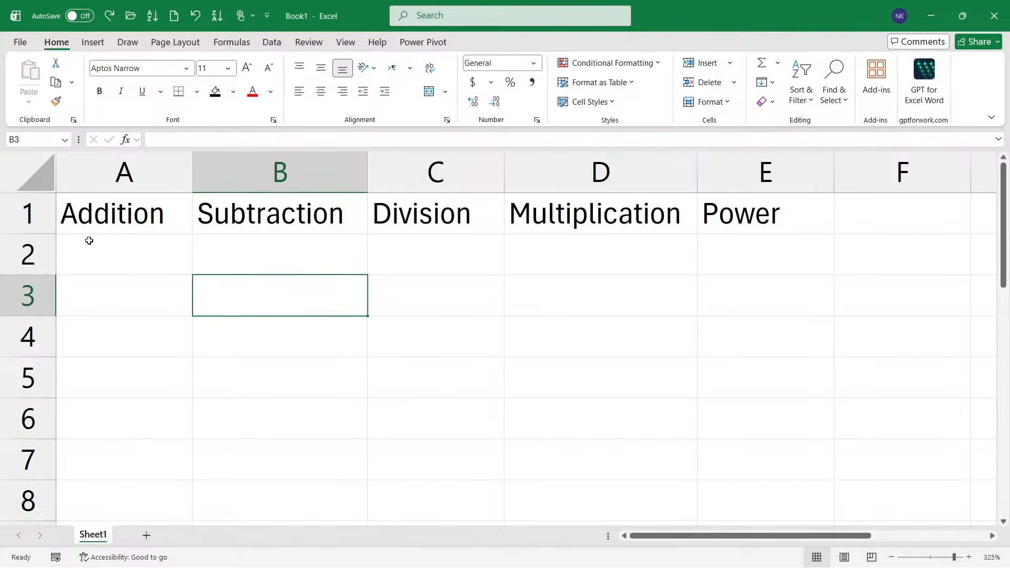
pyautogui.click(87, 240)
# Narrow column B so 'Subtraction' is cut off and outline the truncated text in red.
pyautogui.moveTo(365, 181); pyautogui.dragTo(295, 183)
pyautogui.click(255, 265)
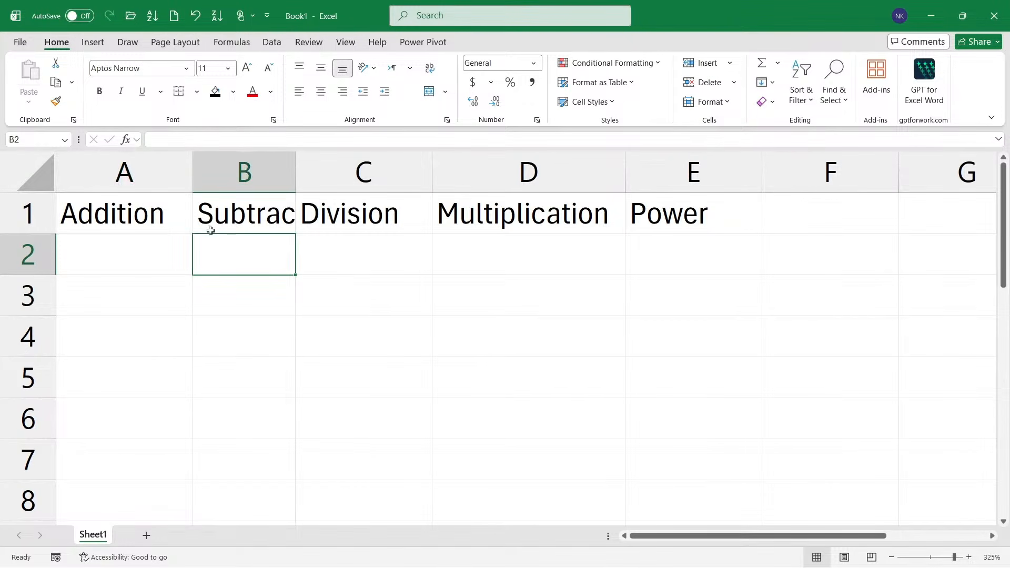
pyautogui.moveTo(197, 198); pyautogui.dragTo(288, 230)
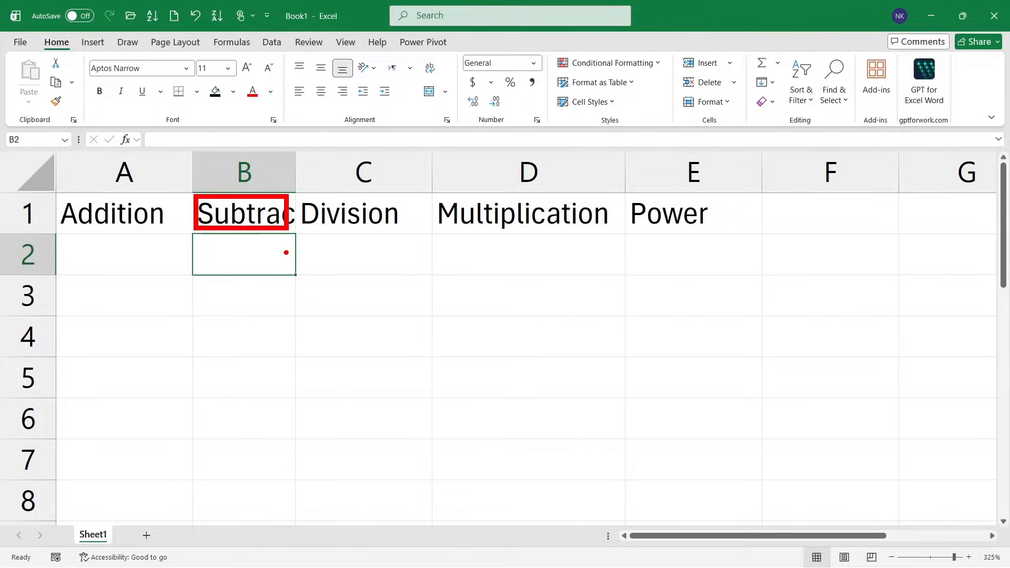
pyautogui.press('Escape')
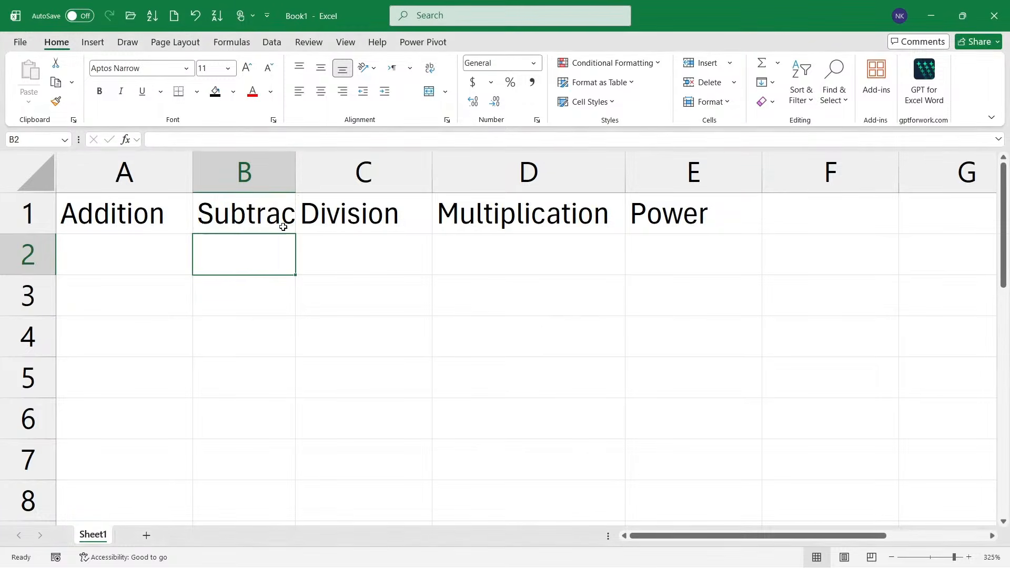
# Autofit columns B, D, C and A to Subtraction, Multiplication, Division and Addition.
pyautogui.doubleClick(293, 169)
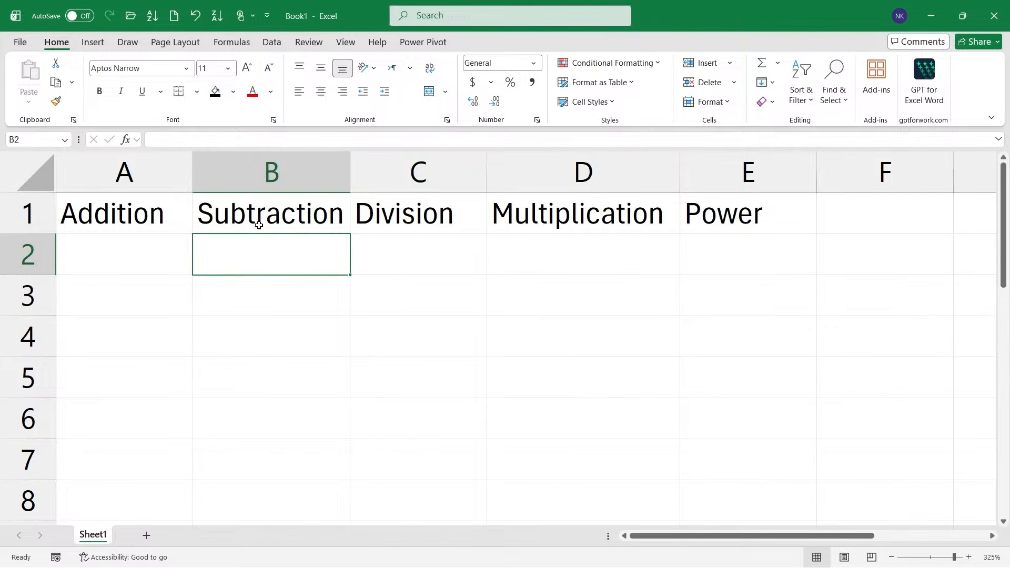
pyautogui.moveTo(680, 172); pyautogui.dragTo(615, 183)
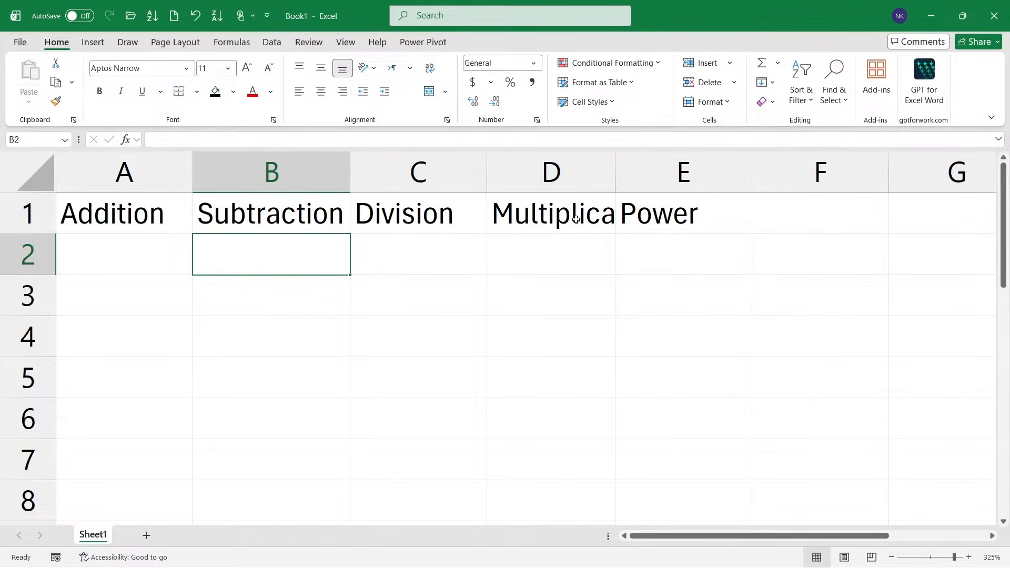
pyautogui.doubleClick(615, 171)
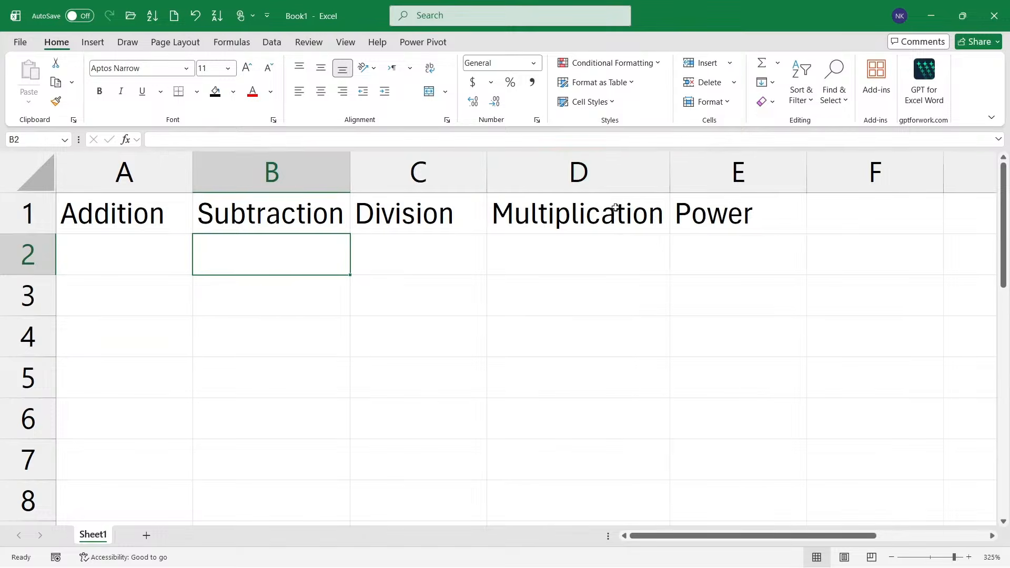
pyautogui.doubleClick(488, 181)
pyautogui.doubleClick(193, 179)
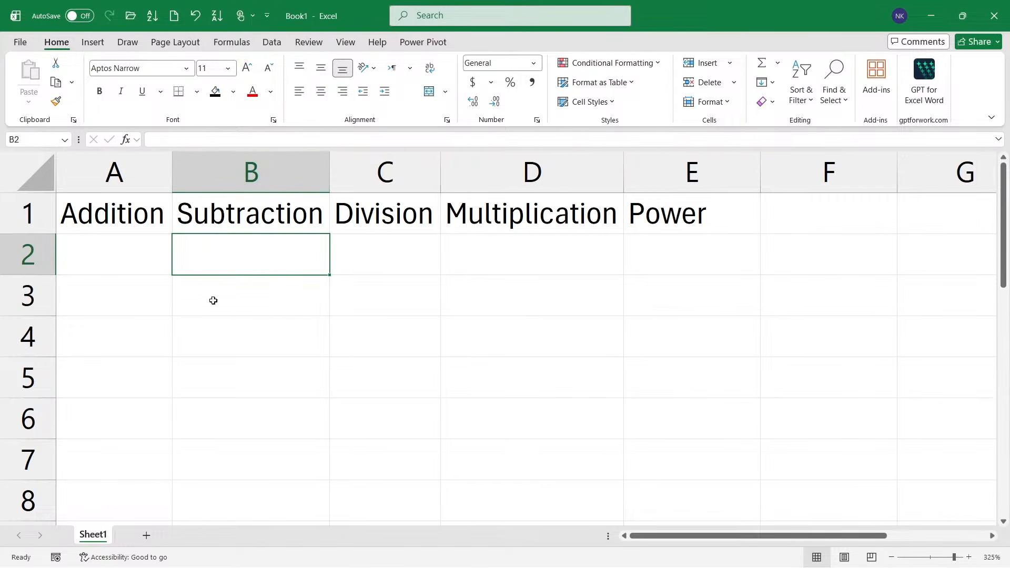
# Select column A and switch over to the notes file.
pyautogui.click(133, 254)
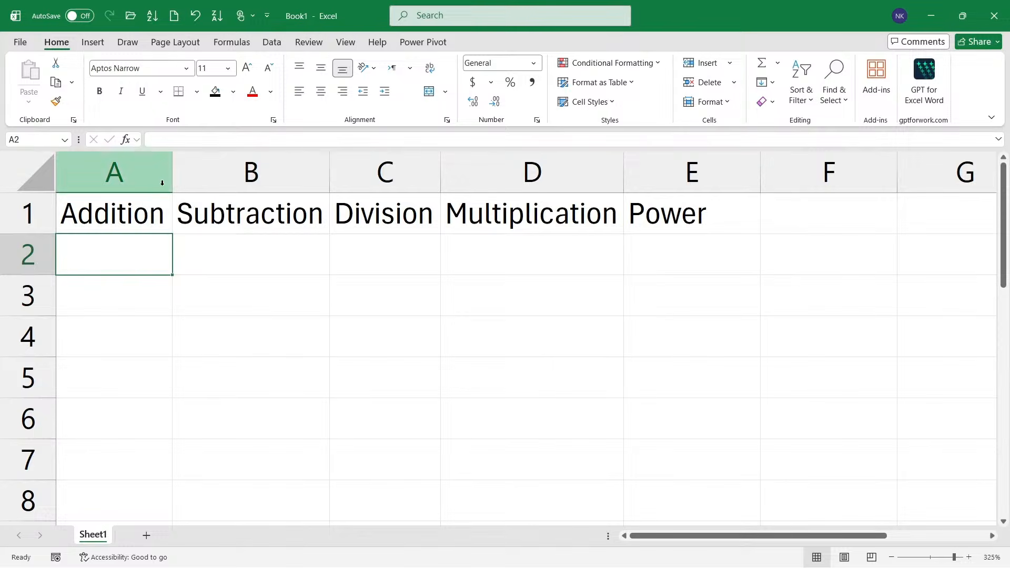
pyautogui.click(146, 175)
pyautogui.hotkey('alt', 'Tab')
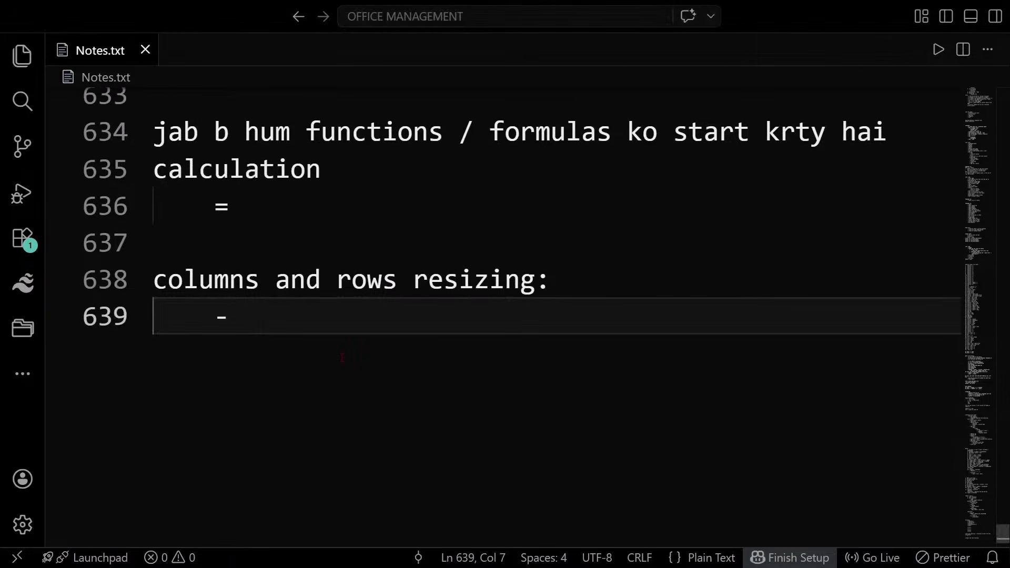
# Complete the resizing bullet with 'header => row / column'.
pyautogui.write('header /')
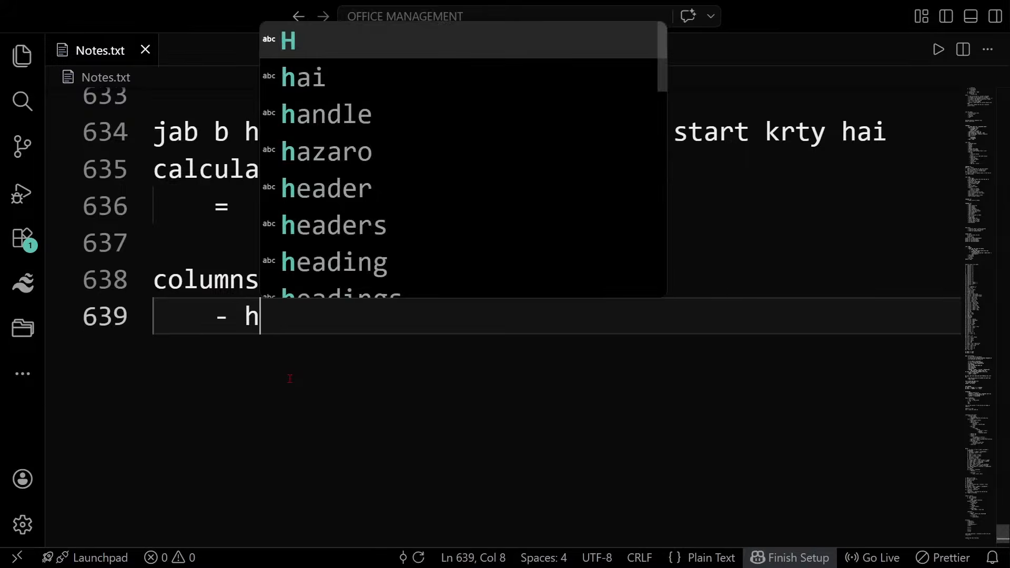
pyautogui.press('BackSpace')
pyautogui.press('BackSpace')
pyautogui.write('=> row / column')
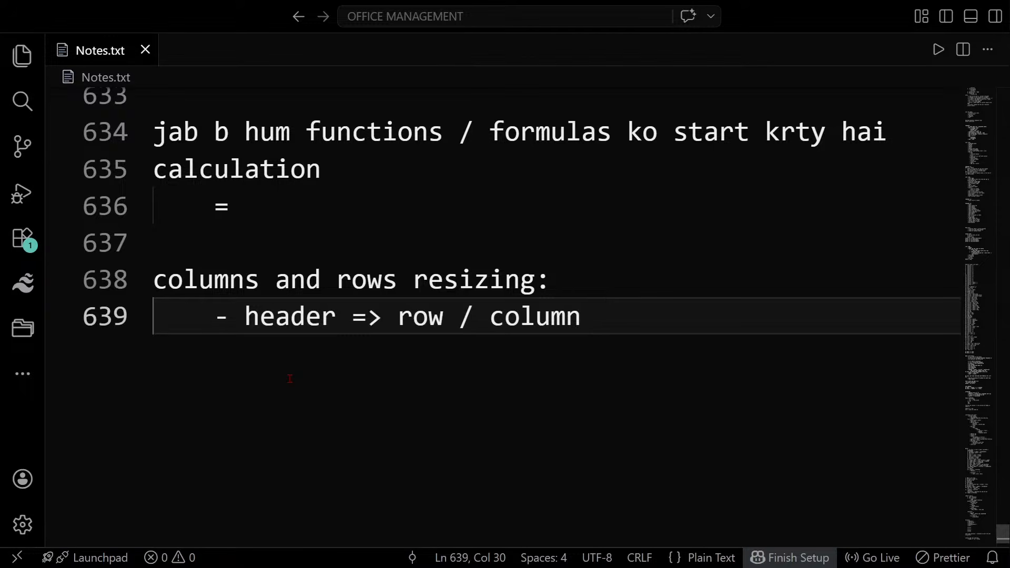
pyautogui.press('Return')
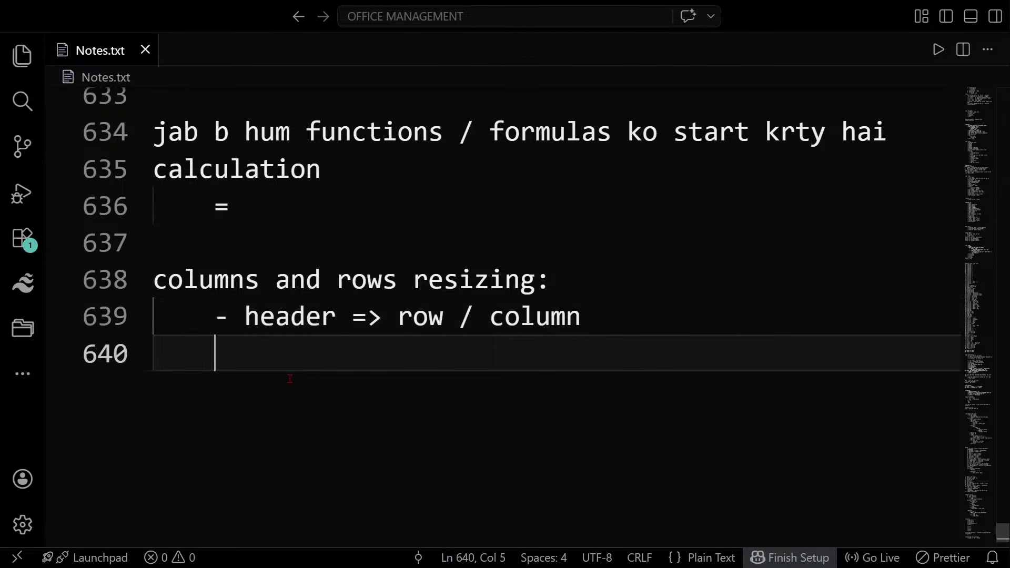
pyautogui.press('BackSpace')
# Add a 'columns and rows insert:' section with '- ctrl + plus key' and '- ctrl + minus key'.
pyautogui.press('Return')
pyautogui.write('co')
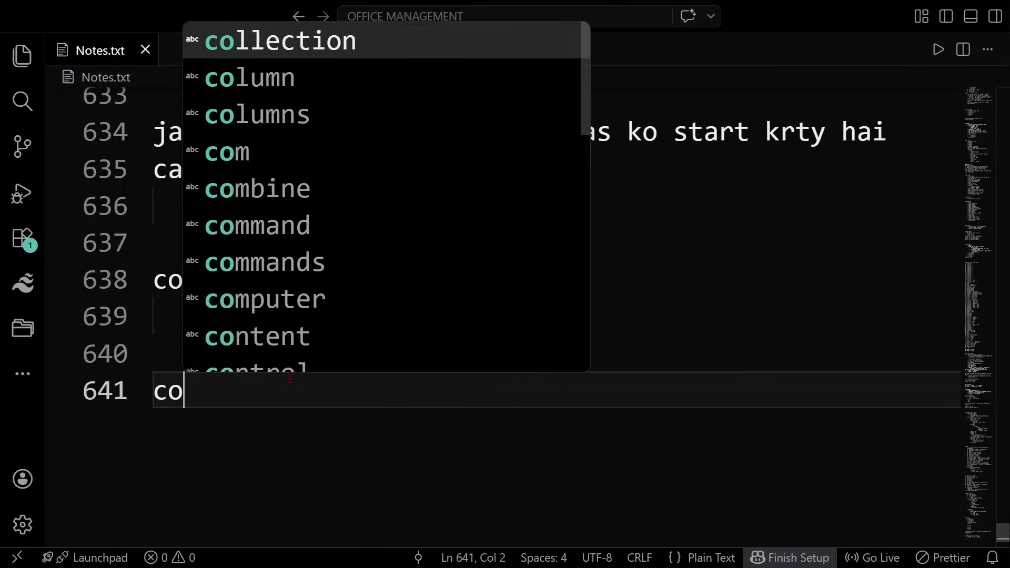
pyautogui.write('lumns an')
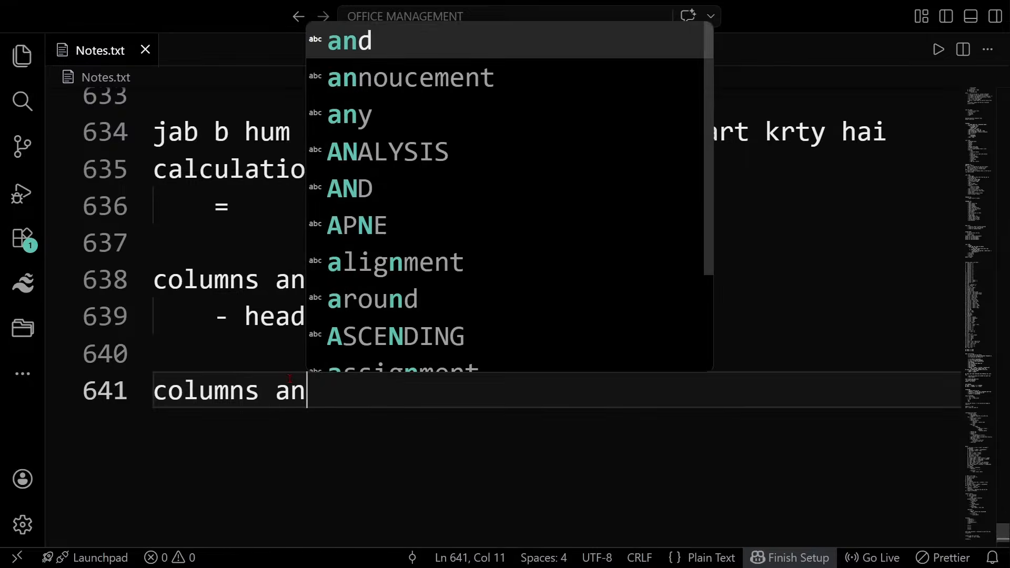
pyautogui.write('d rows insert')
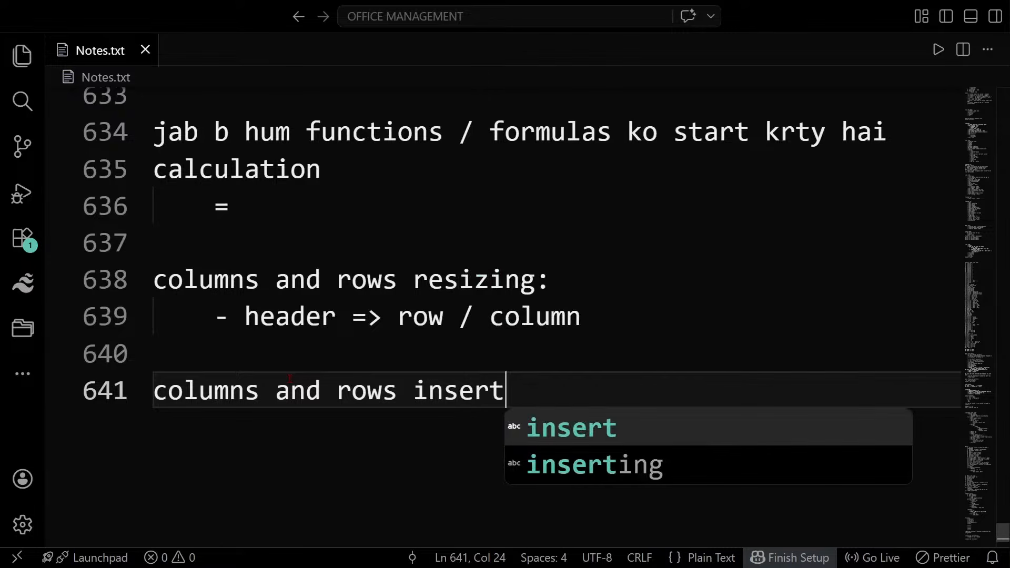
pyautogui.write(':')
pyautogui.press('Return')
pyautogui.write('- ')
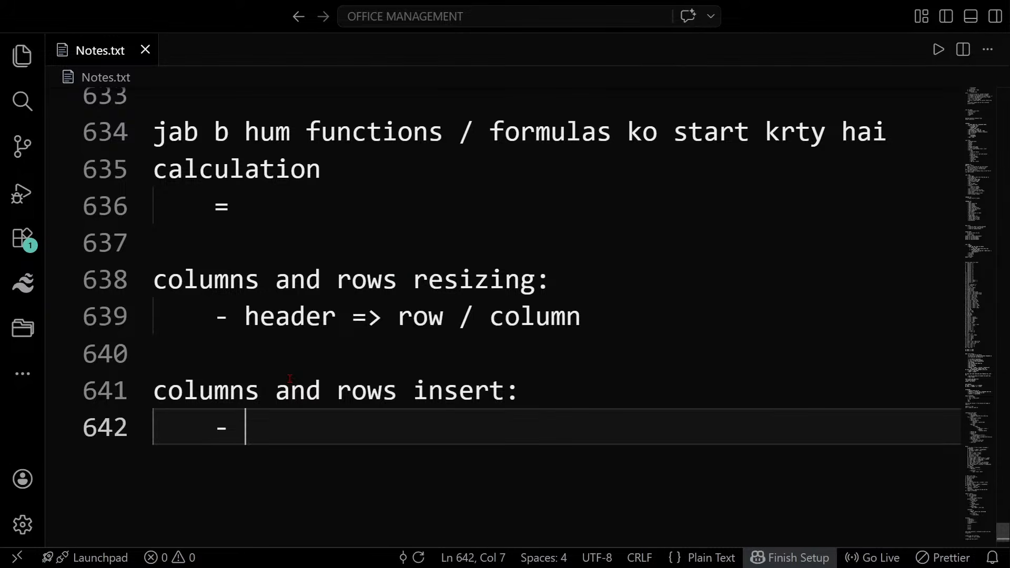
pyautogui.write('ctrl ')
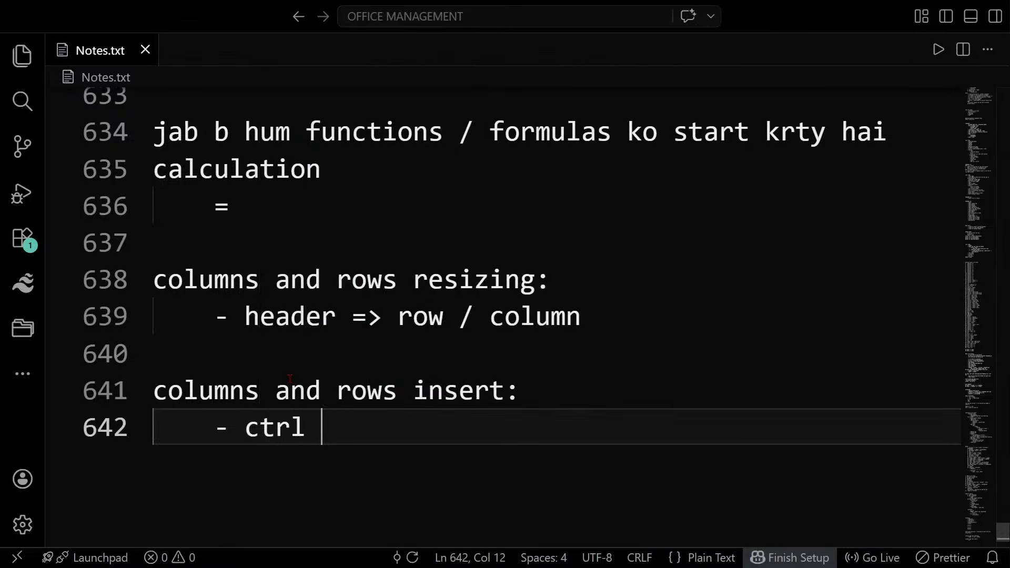
pyautogui.write('+ min')
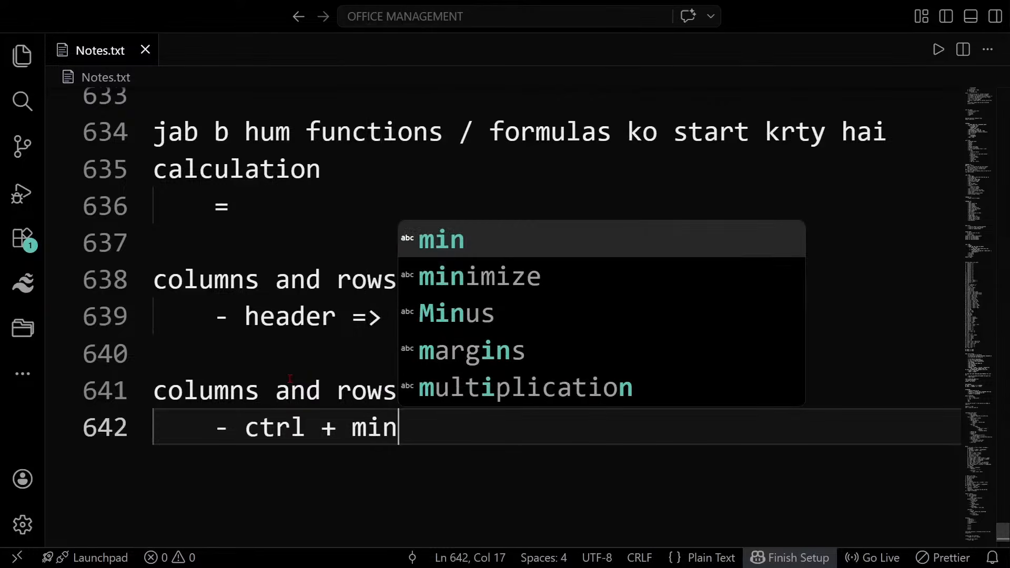
pyautogui.press('BackSpace')
pyautogui.press('BackSpace')
pyautogui.press('BackSpace')
pyautogui.write('plu')
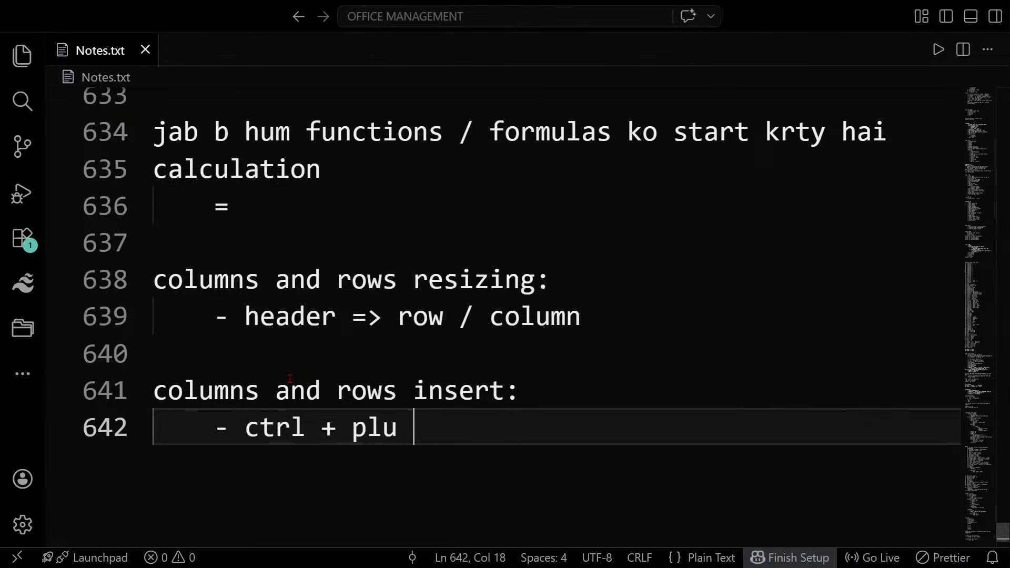
pyautogui.write('s key')
pyautogui.press('Return')
pyautogui.write('- ct')
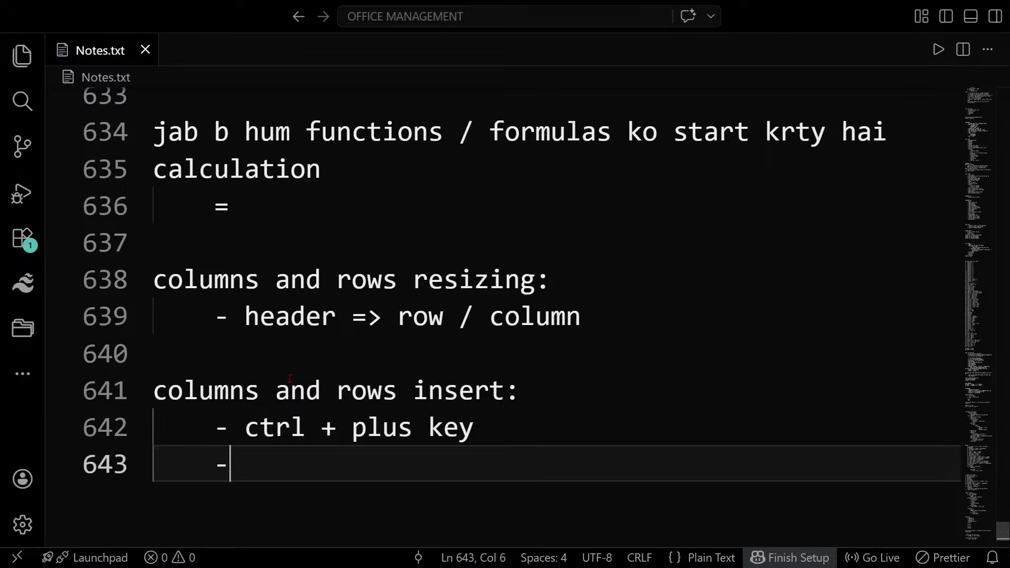
pyautogui.write('rl + mi')
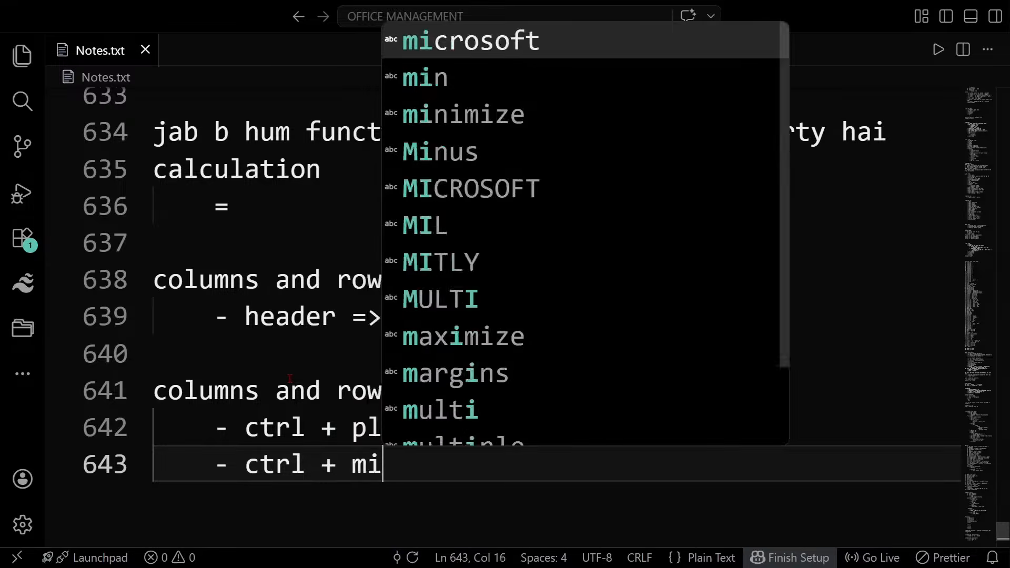
pyautogui.write('nus key')
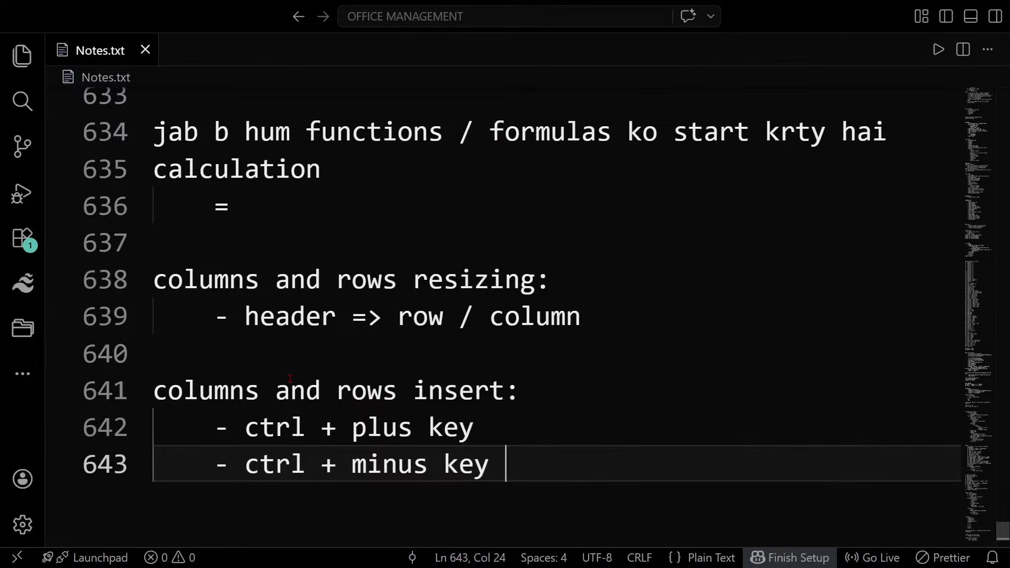
# Highlight the insert shortcut lines, then return to the spreadsheet.
pyautogui.press('Up')
pyautogui.hotkey('shift', 'Left')
pyautogui.hotkey('shift', 'Left')
pyautogui.hotkey('shift', 'Left')
pyautogui.hotkey('shift', 'Left')
pyautogui.hotkey('shift', 'Left')
pyautogui.hotkey('shift', 'Left')
pyautogui.hotkey('shift', 'Left')
pyautogui.hotkey('shift', 'Left')
pyautogui.hotkey('shift', 'Left')
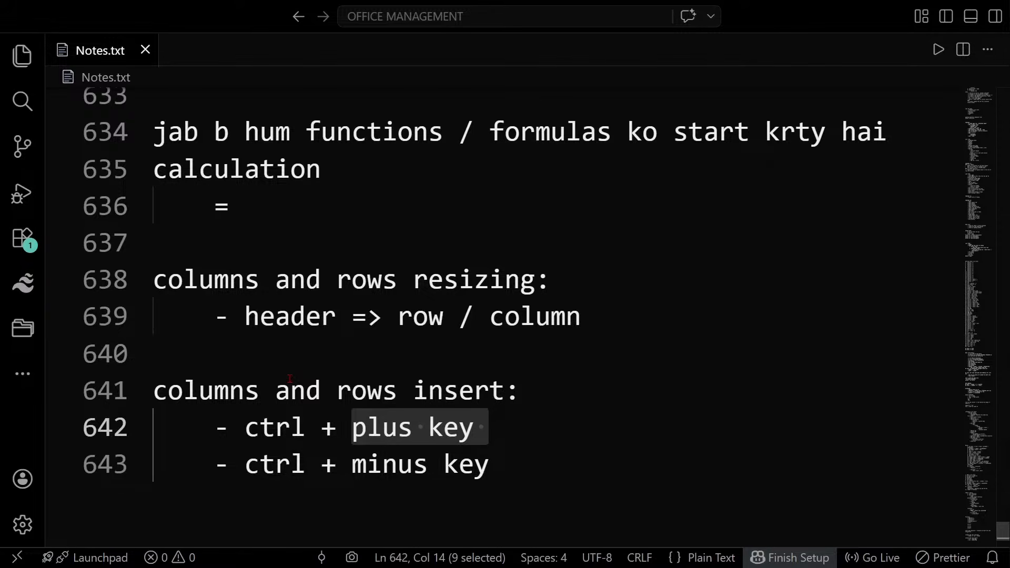
pyautogui.moveTo(520, 480); pyautogui.dragTo(152, 394)
pyautogui.click(523, 432)
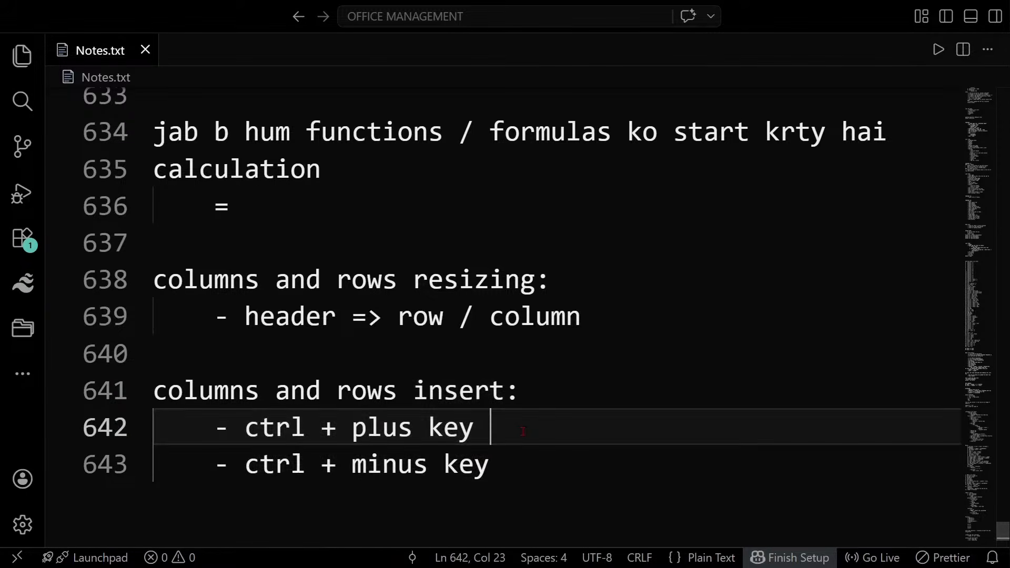
pyautogui.hotkey('alt', 'Tab')
# Insert an empty column before Addition with Ctrl+plus, then remove it with Ctrl+minus.
pyautogui.click(237, 261)
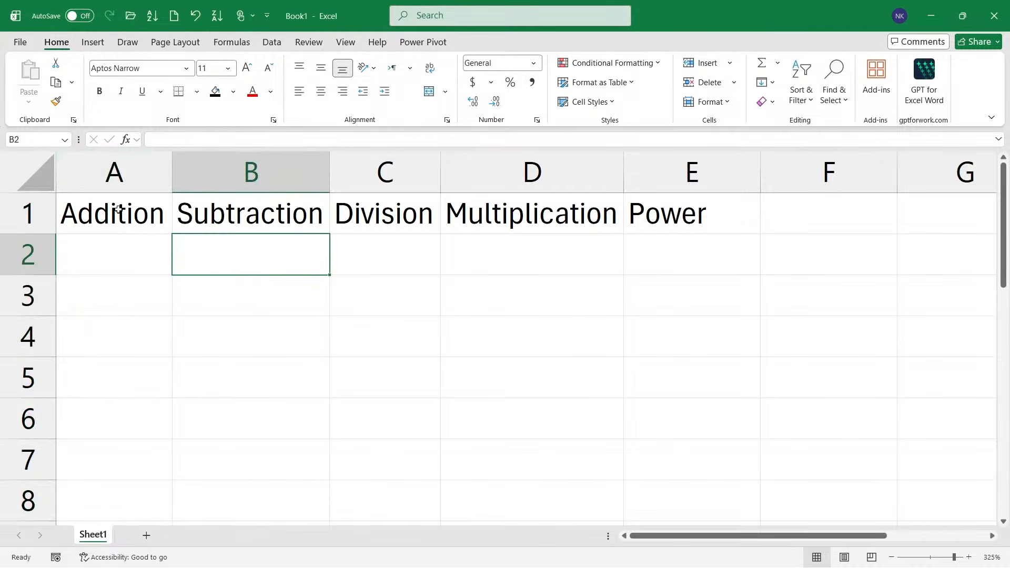
pyautogui.click(113, 215)
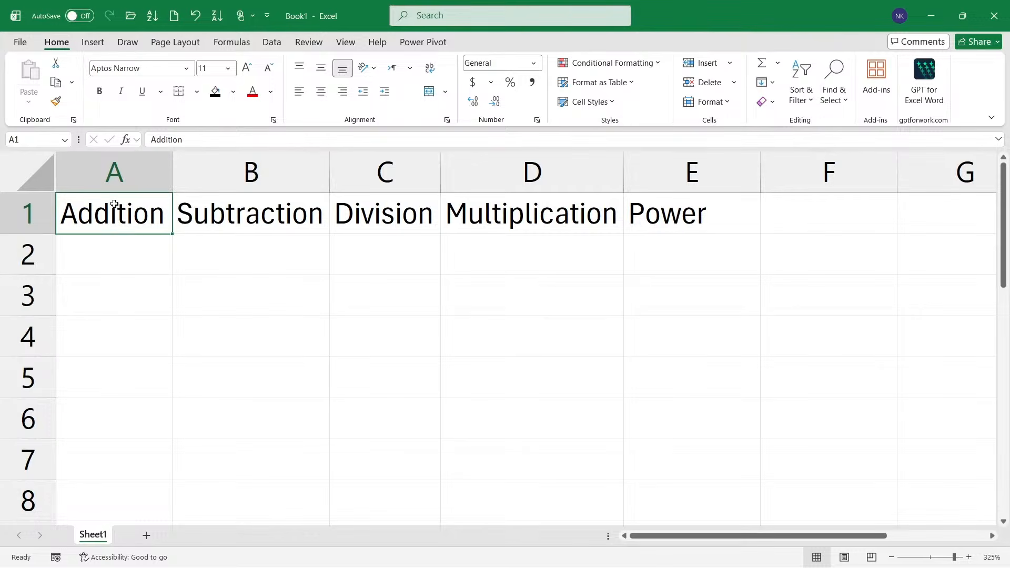
pyautogui.click(101, 172)
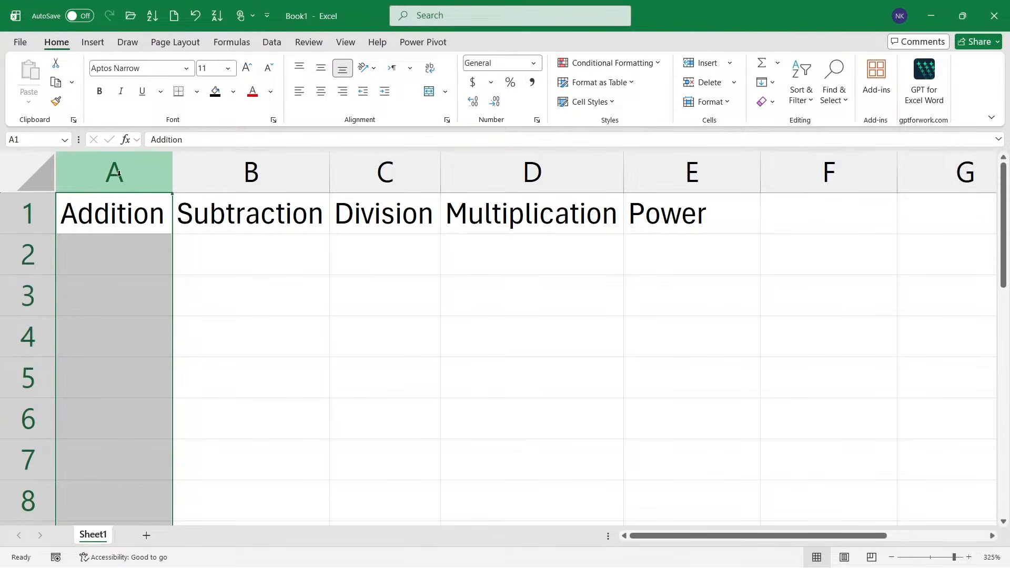
pyautogui.hotkey('ctrl', '+')
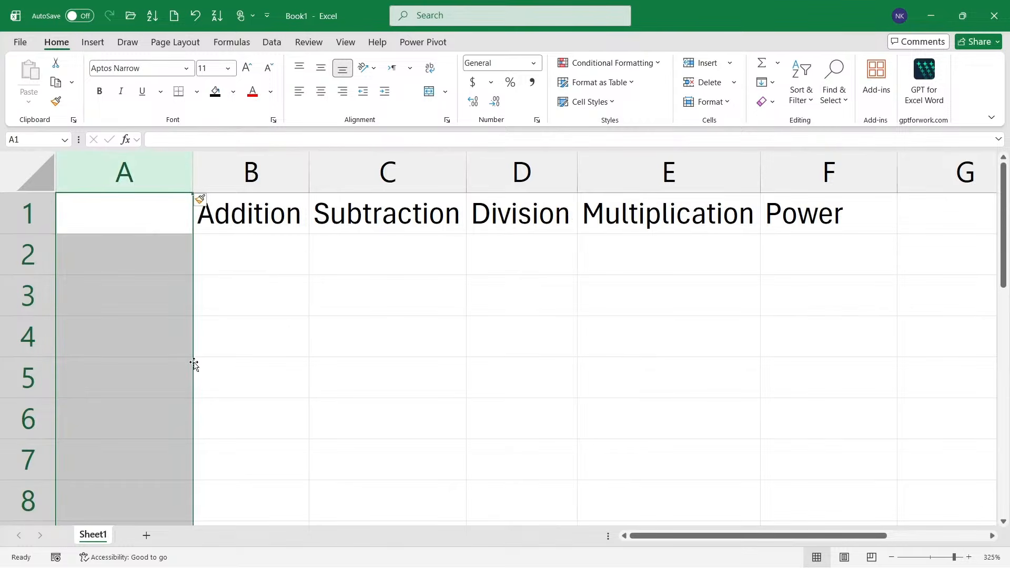
pyautogui.moveTo(86, 205); pyautogui.dragTo(148, 500)
pyautogui.hotkey('ctrl', '-')
# Insert an empty row above the headings with Ctrl+Shift+plus, then undo it.
pyautogui.click(182, 264)
pyautogui.click(29, 215)
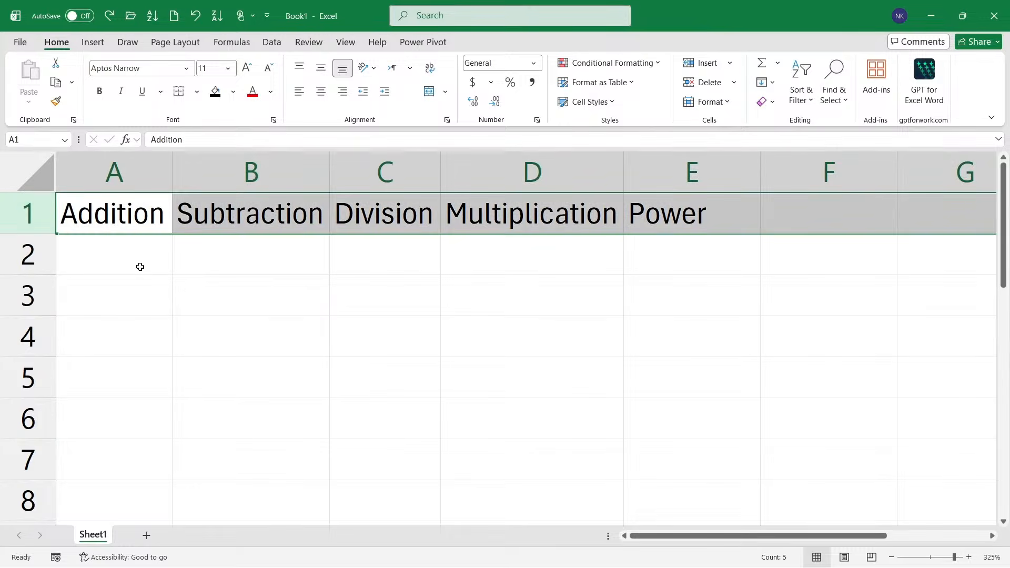
pyautogui.click(63, 251)
pyautogui.click(34, 215)
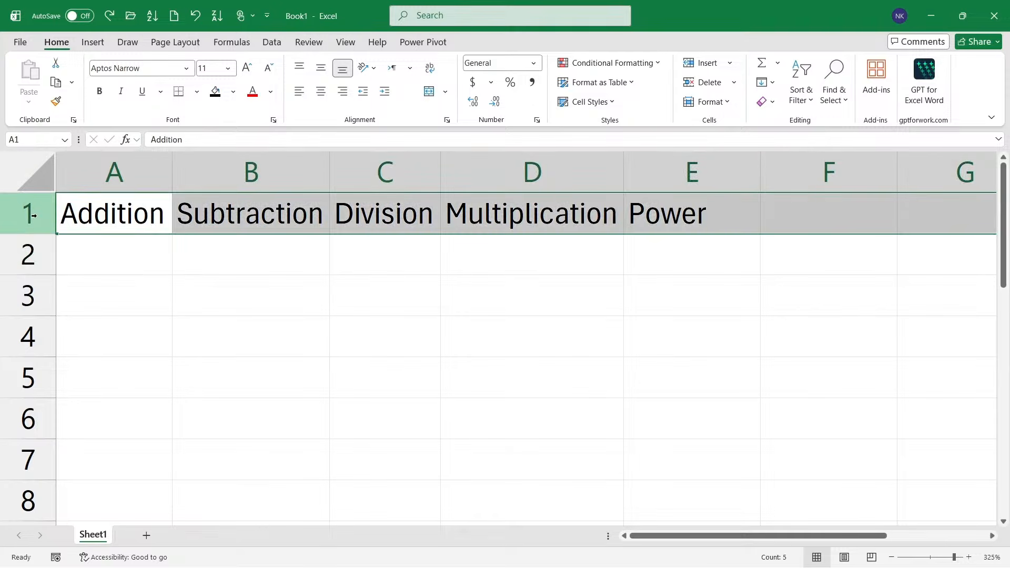
pyautogui.hotkey('ctrl', 'shift', '+')
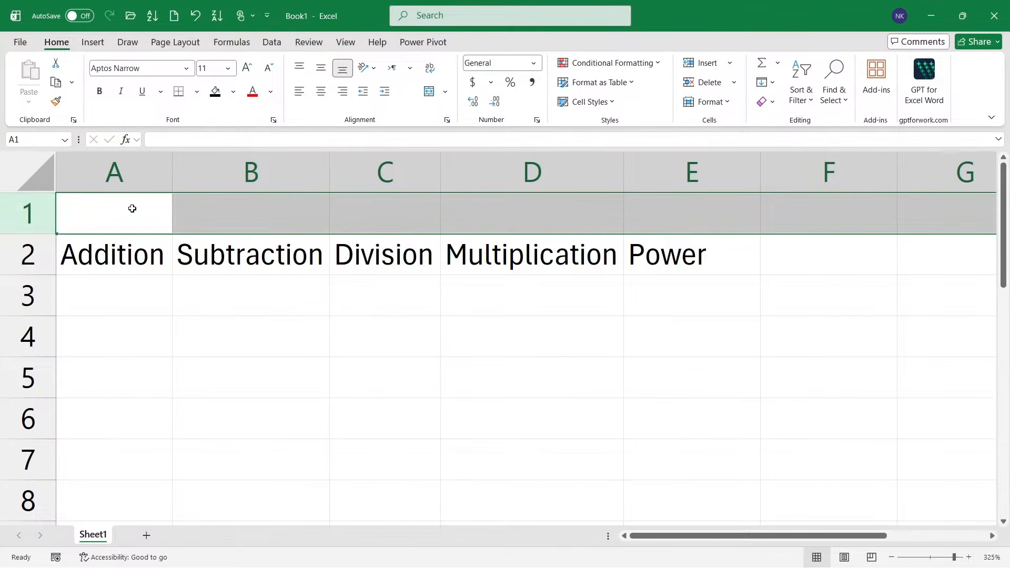
pyautogui.moveTo(133, 209); pyautogui.dragTo(627, 211)
pyautogui.hotkey('ctrl', 'z')
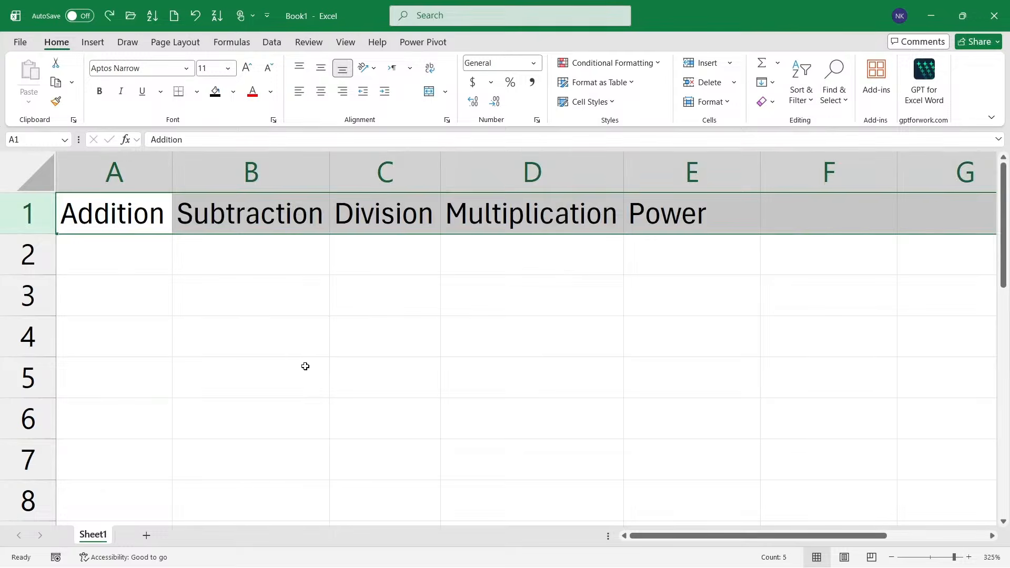
# Bring up the Insert cells options for A1 and cancel them.
pyautogui.click(204, 322)
pyautogui.click(153, 220)
pyautogui.hotkey('ctrl', 'shift', '+')
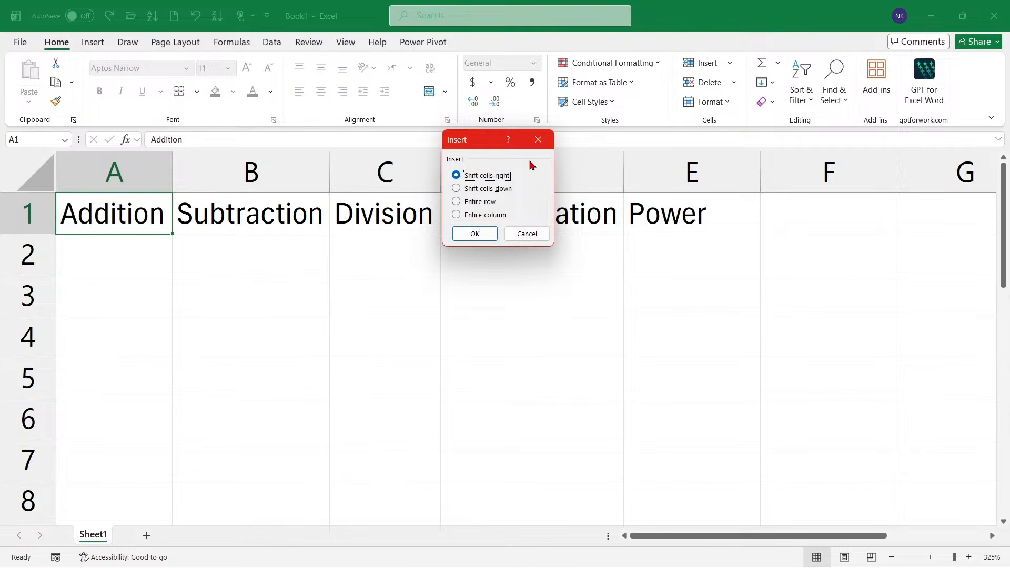
pyautogui.click(539, 140)
# Try inserting blank columns before Addition and before Division, undoing each.
pyautogui.click(150, 174)
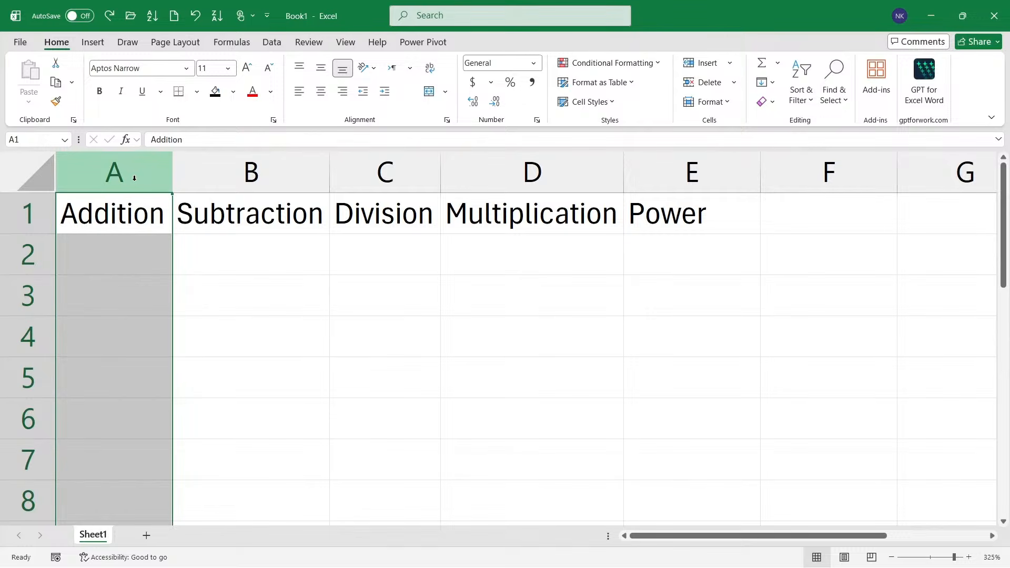
pyautogui.hotkey('ctrl', 'shift', '+')
pyautogui.hotkey('ctrl', 'z')
pyautogui.click(356, 177)
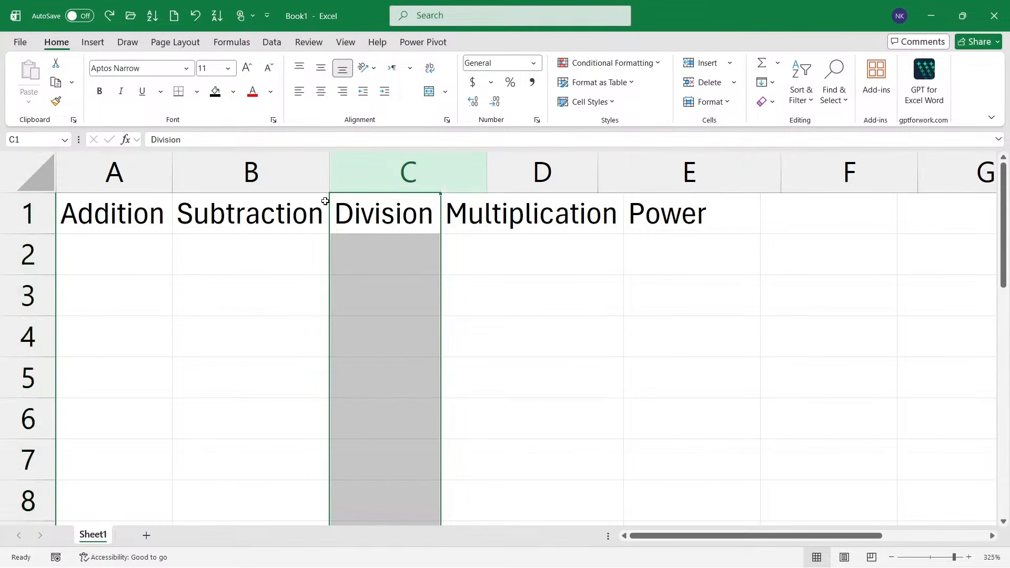
pyautogui.hotkey('ctrl', 'shift', '+')
pyautogui.hotkey('ctrl', 'z')
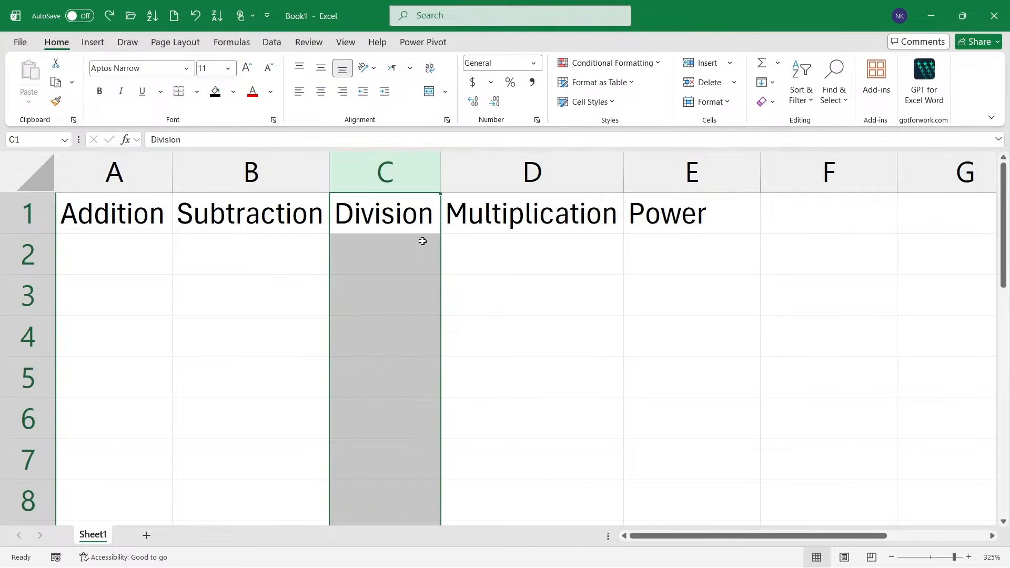
# Insert a column before Addition, then delete it again with Ctrl+minus.
pyautogui.click(146, 175)
pyautogui.hotkey('ctrl', 'shift', '+')
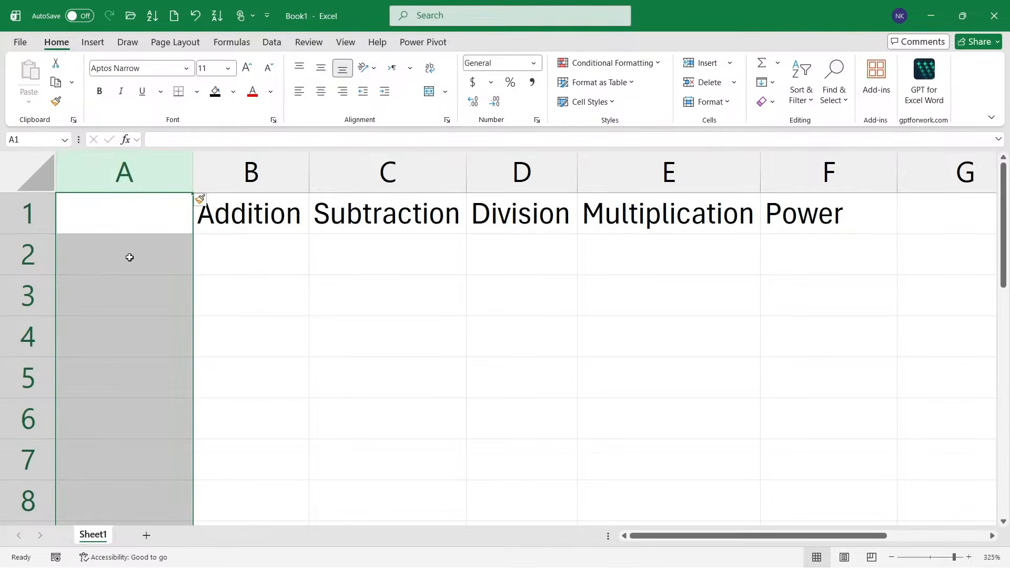
pyautogui.click(129, 256)
pyautogui.click(117, 159)
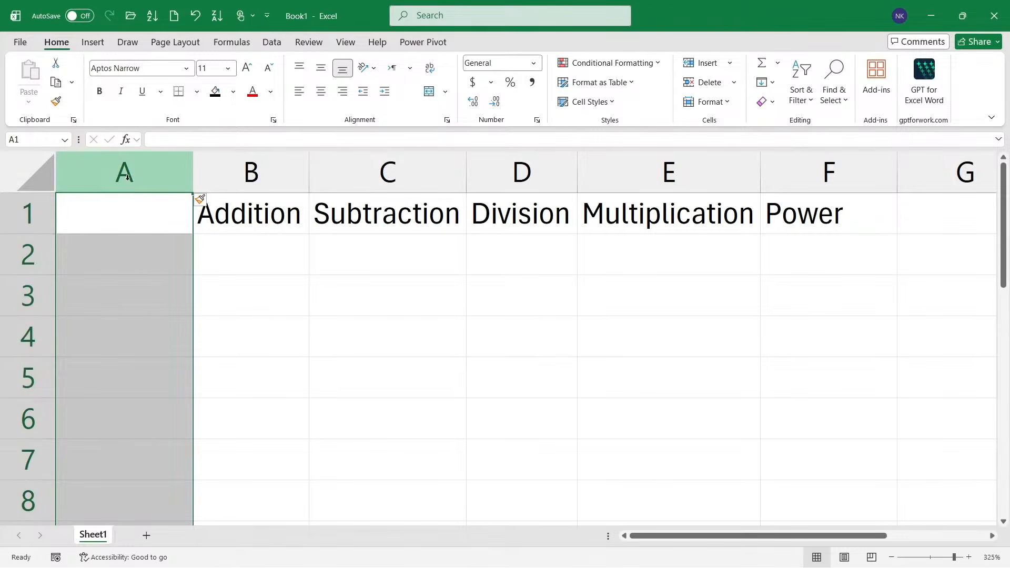
pyautogui.hotkey('ctrl', '-')
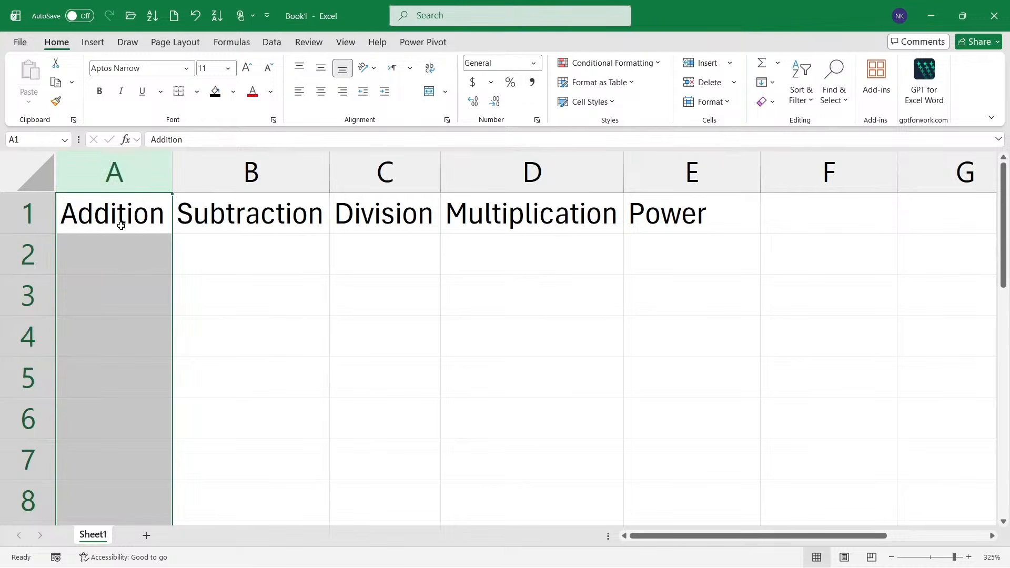
# Insert the final blank column A before Addition and select A2.
pyautogui.click(137, 254)
pyautogui.click(108, 169)
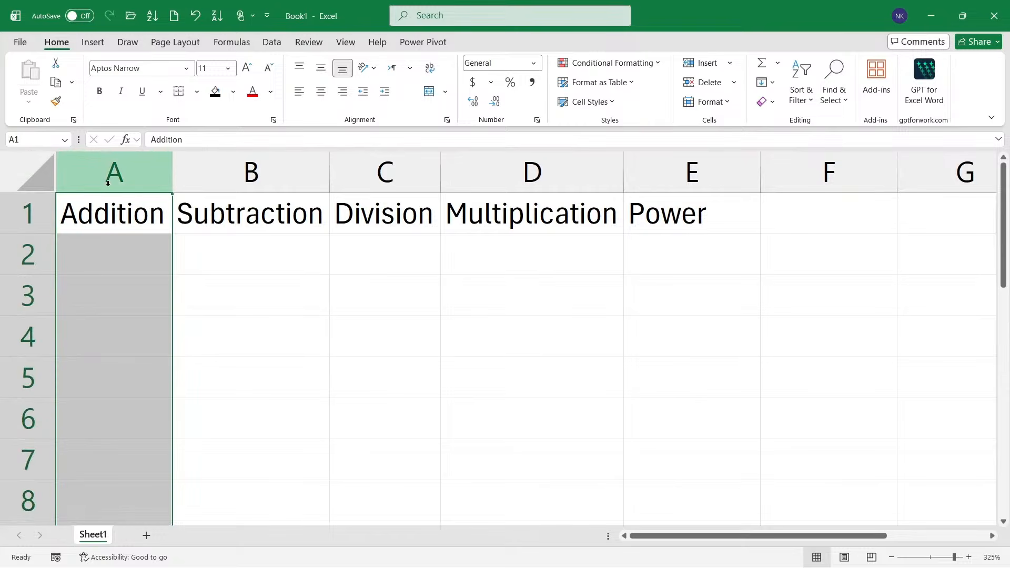
pyautogui.hotkey('ctrl', 'shift', '+')
pyautogui.click(116, 273)
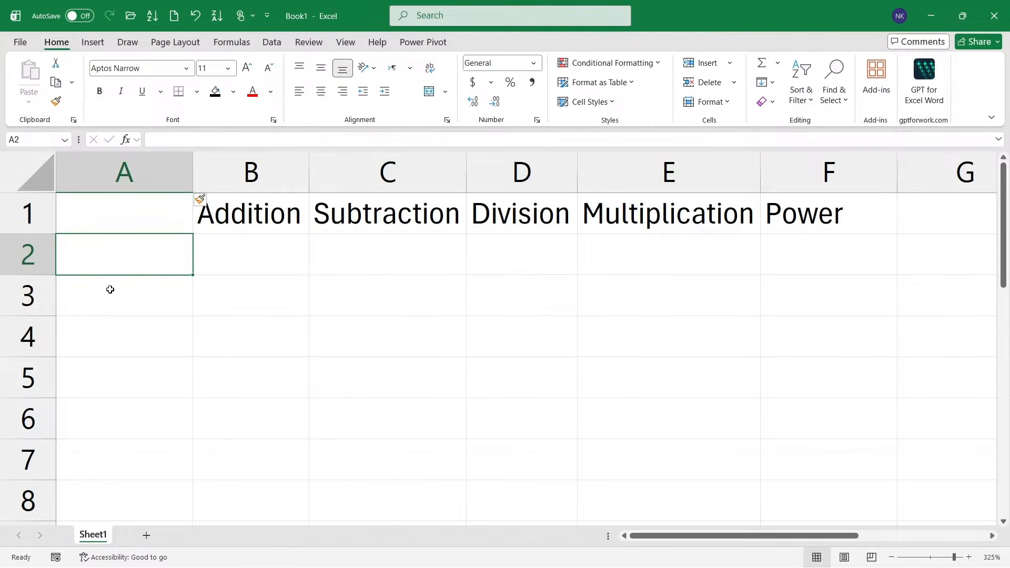
# Enter the row labels Method1, Method2 and Method3 down cells A2 through A4.
pyautogui.write('Method1')
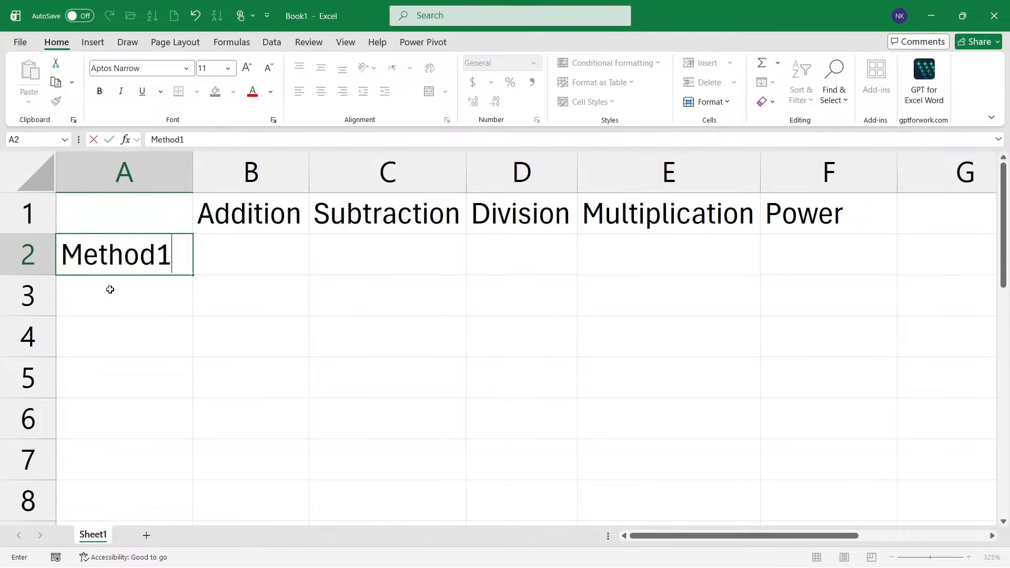
pyautogui.click(110, 290)
pyautogui.write('Method2')
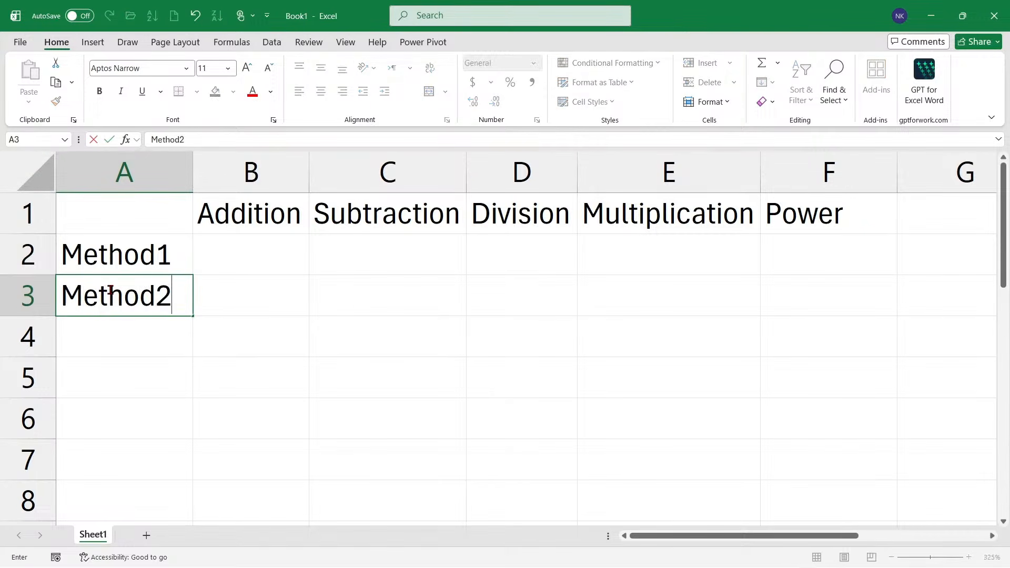
pyautogui.press('Return')
pyautogui.write('Method3')
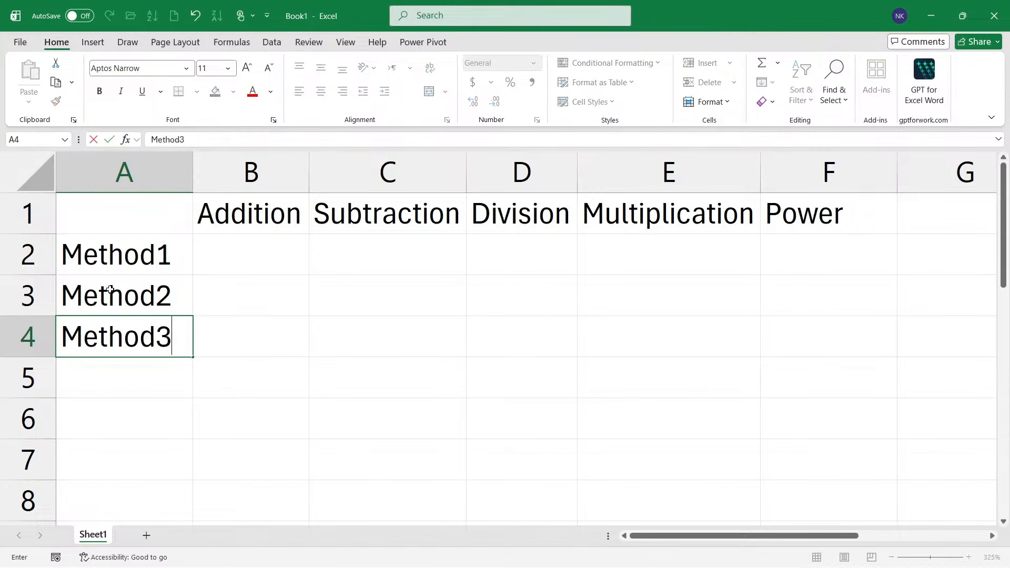
pyautogui.press('Return')
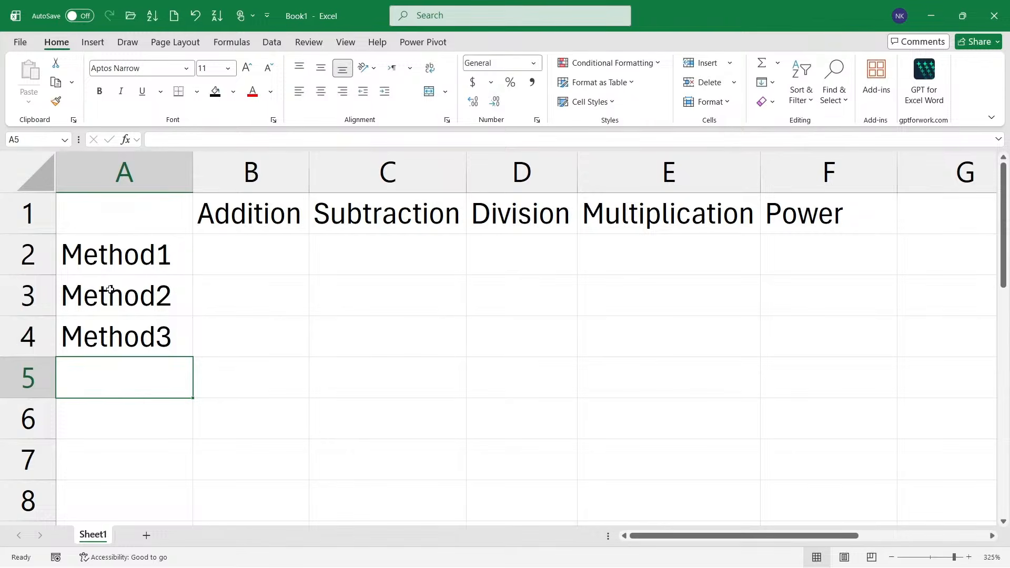
# Drag the three Method labels from A2:A4 down to A4:A6.
pyautogui.scroll(-1, 178, 343)
pyautogui.scroll(1, 179, 342)
pyautogui.click(240, 262)
pyautogui.click(160, 259)
pyautogui.moveTo(162, 251); pyautogui.dragTo(162, 425)
pyautogui.click(214, 346)
# Give headings B1:F1 and labels A4:A6 black fill with white, bold, centred text.
pyautogui.moveTo(153, 342); pyautogui.dragTo(156, 418)
pyautogui.keyDown('ctrl'); pyautogui.moveTo(248, 213); pyautogui.dragTo(816, 213); pyautogui.keyUp('ctrl')
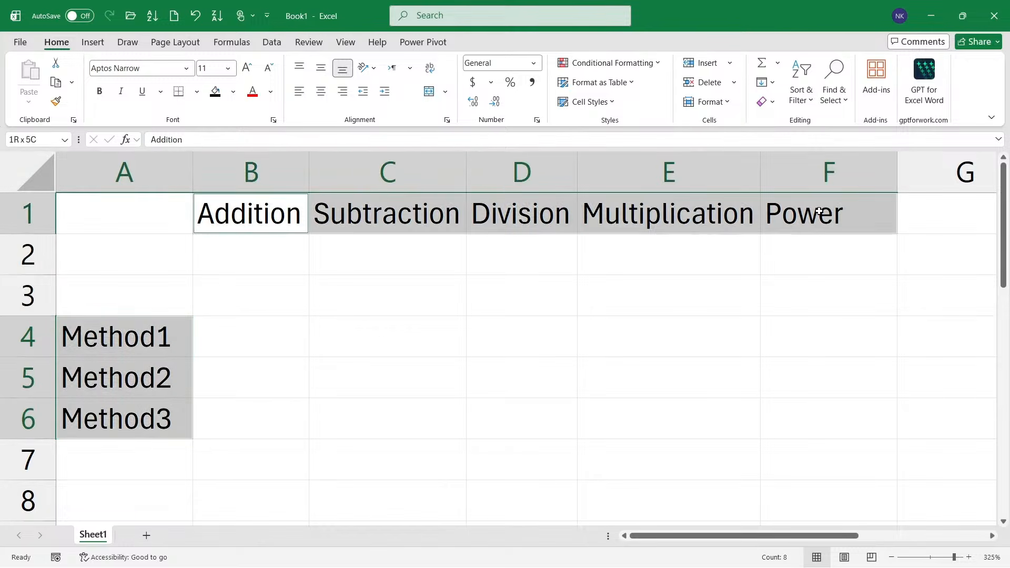
pyautogui.click(220, 99)
pyautogui.click(271, 92)
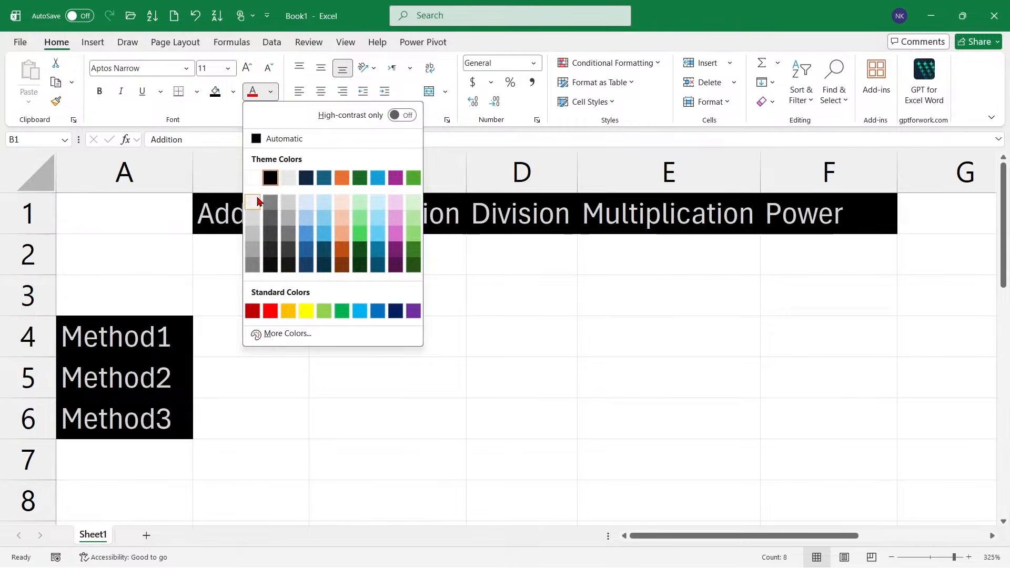
pyautogui.click(254, 202)
pyautogui.click(321, 92)
pyautogui.click(321, 68)
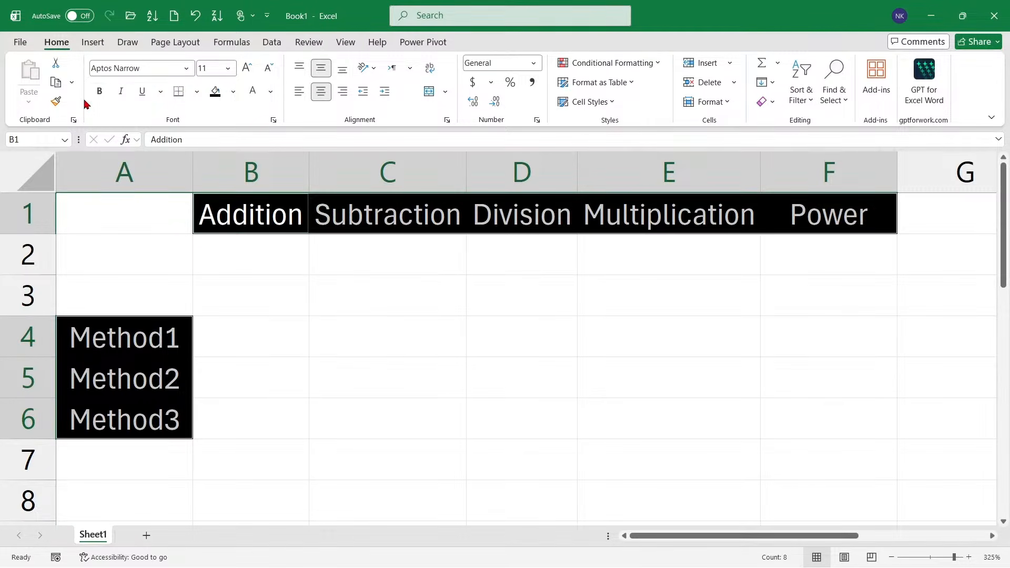
pyautogui.click(99, 91)
pyautogui.click(241, 289)
# Make the input area B2:F3 red text with All Borders.
pyautogui.click(246, 379)
pyautogui.moveTo(257, 271); pyautogui.dragTo(837, 294)
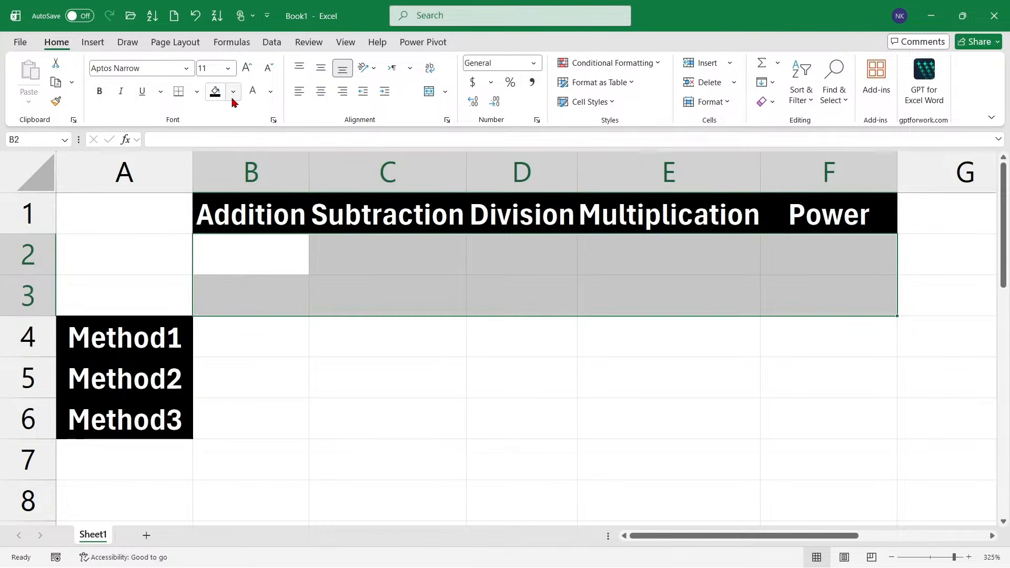
pyautogui.click(270, 92)
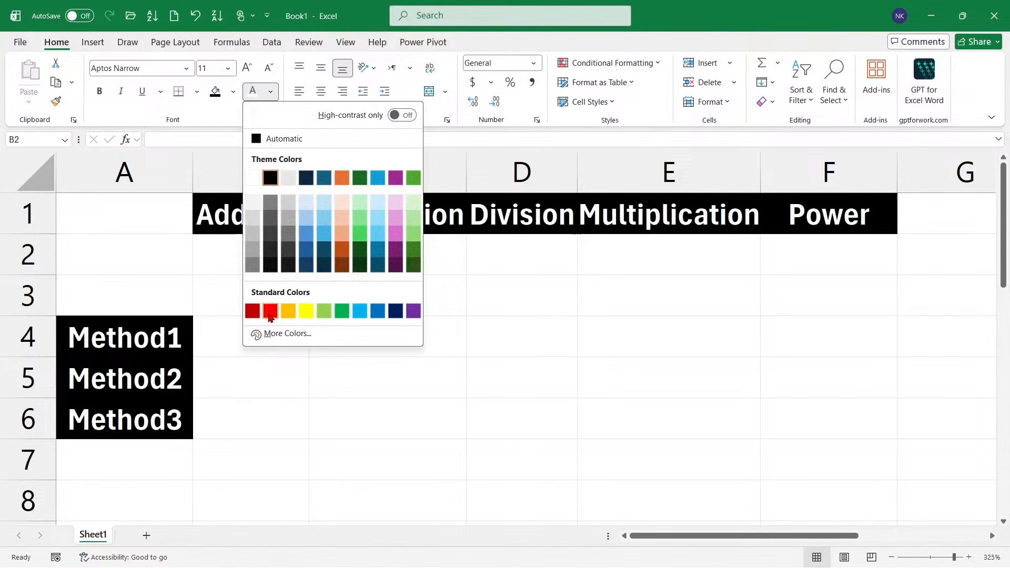
pyautogui.click(270, 311)
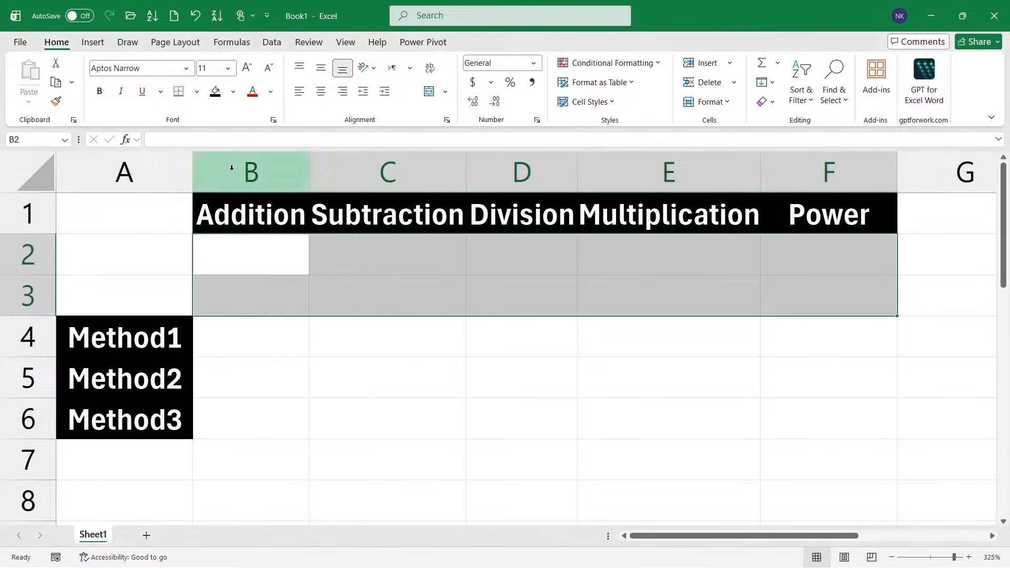
pyautogui.click(196, 92)
pyautogui.click(213, 228)
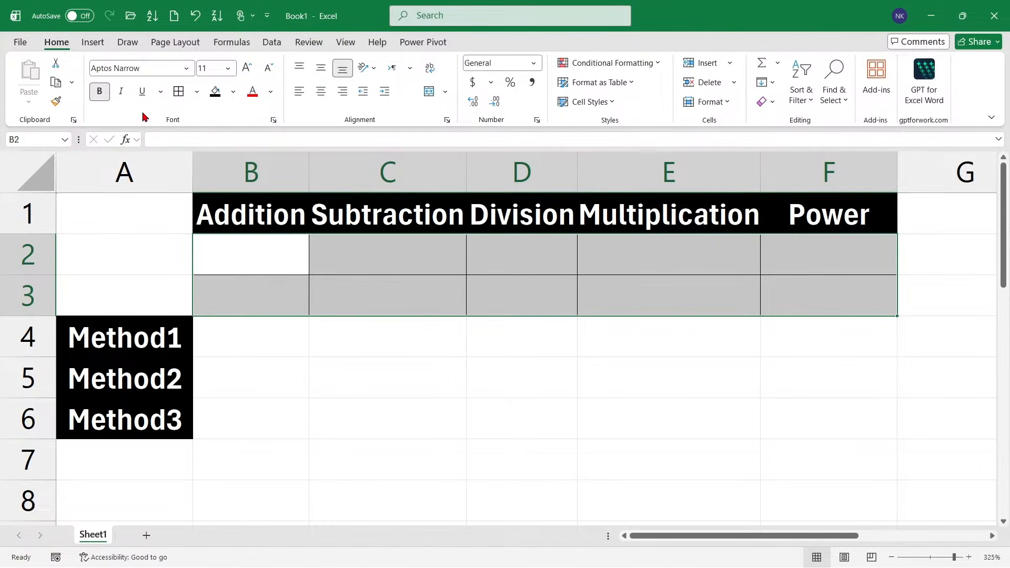
pyautogui.click(257, 295)
pyautogui.click(252, 268)
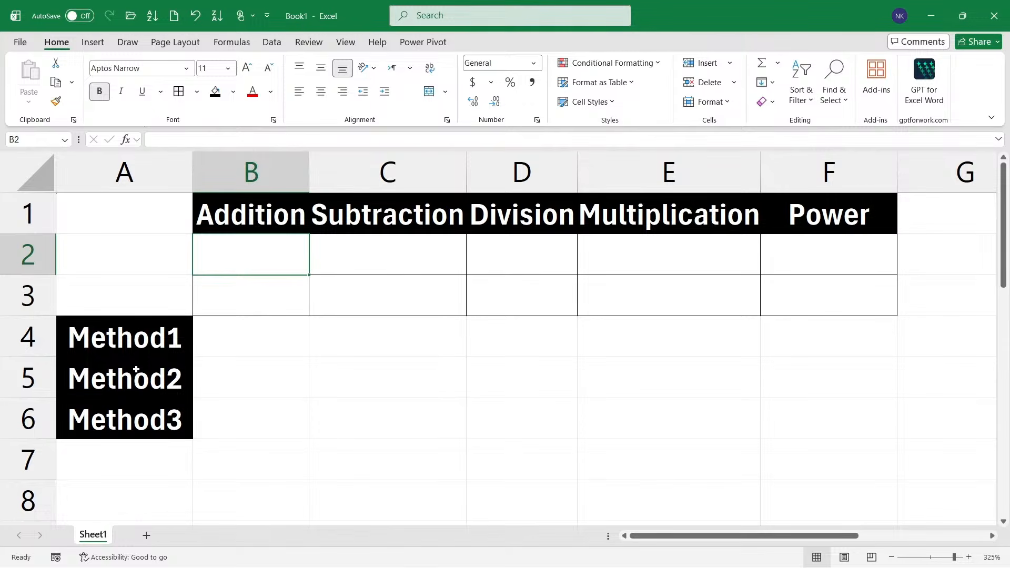
# Enter 33 and 17 in B2:B3, then 50 and 25 in C2:C3.
pyautogui.write('33')
pyautogui.press('Return')
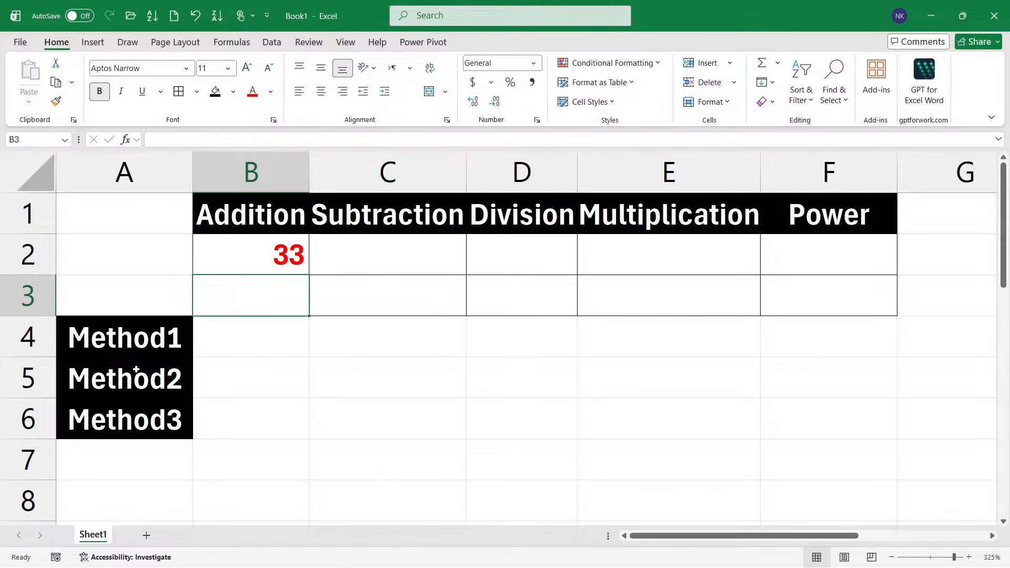
pyautogui.write('17')
pyautogui.press('Tab')
pyautogui.press('Tab')
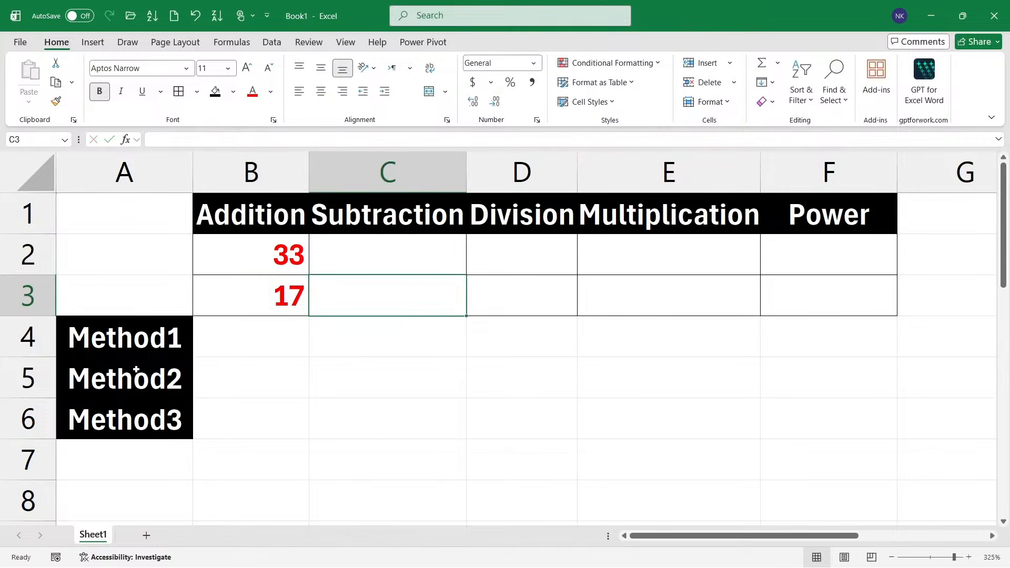
pyautogui.press('Left')
pyautogui.press('Up')
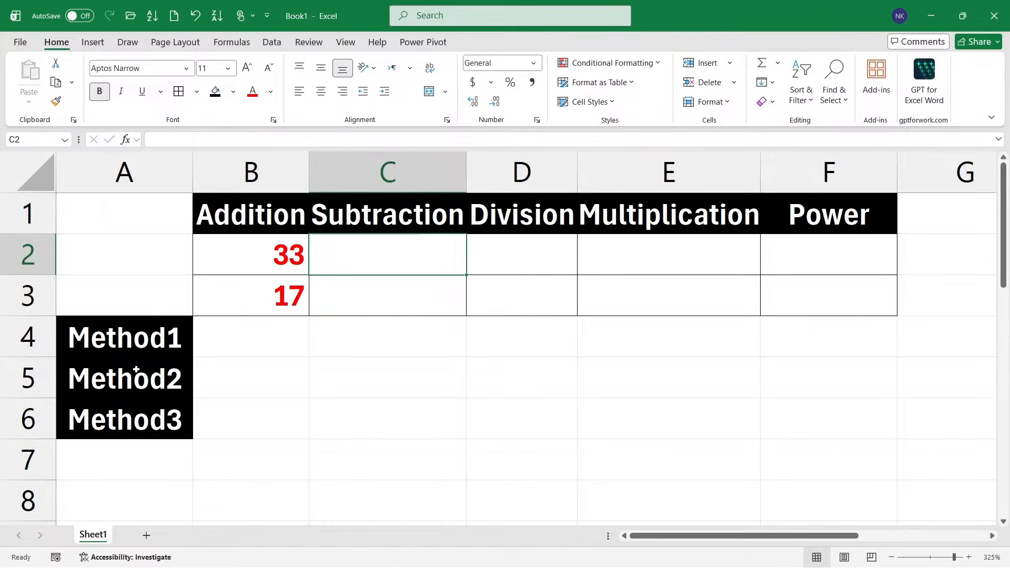
pyautogui.write('50')
pyautogui.press('Return')
pyautogui.write('2')
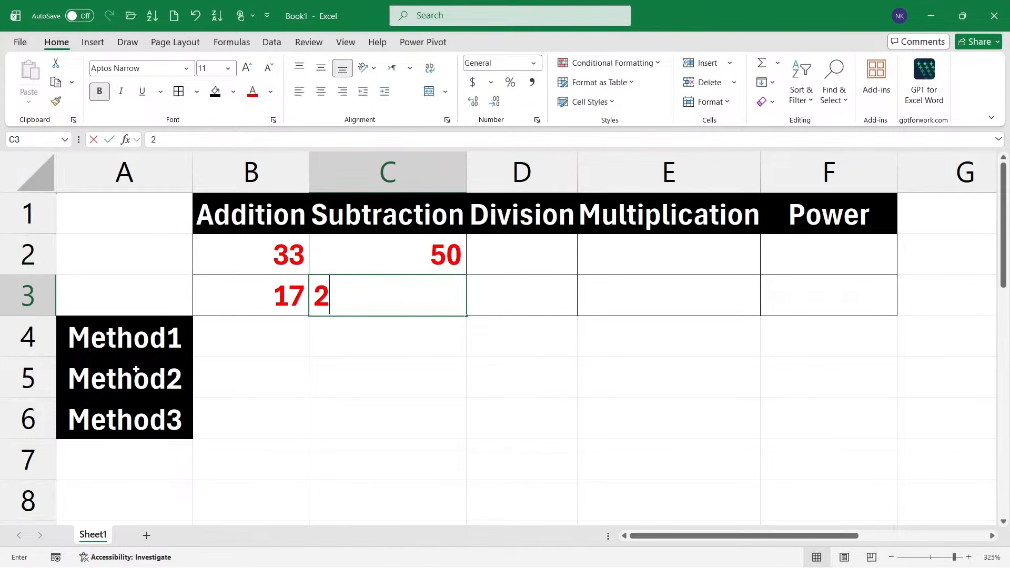
pyautogui.write('5')
pyautogui.press('Tab')
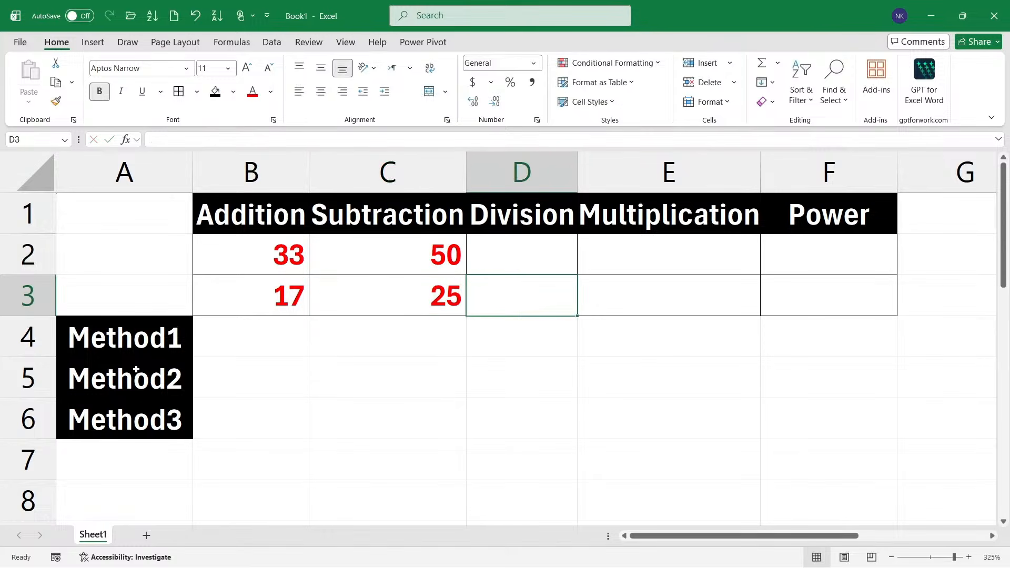
# Enter 100 and 5 in D2:D3, then 10 and 5 in E2:E3.
pyautogui.press('Up')
pyautogui.write('100')
pyautogui.press('Return')
pyautogui.write('10')
pyautogui.press('BackSpace')
pyautogui.press('BackSpace')
pyautogui.write('5')
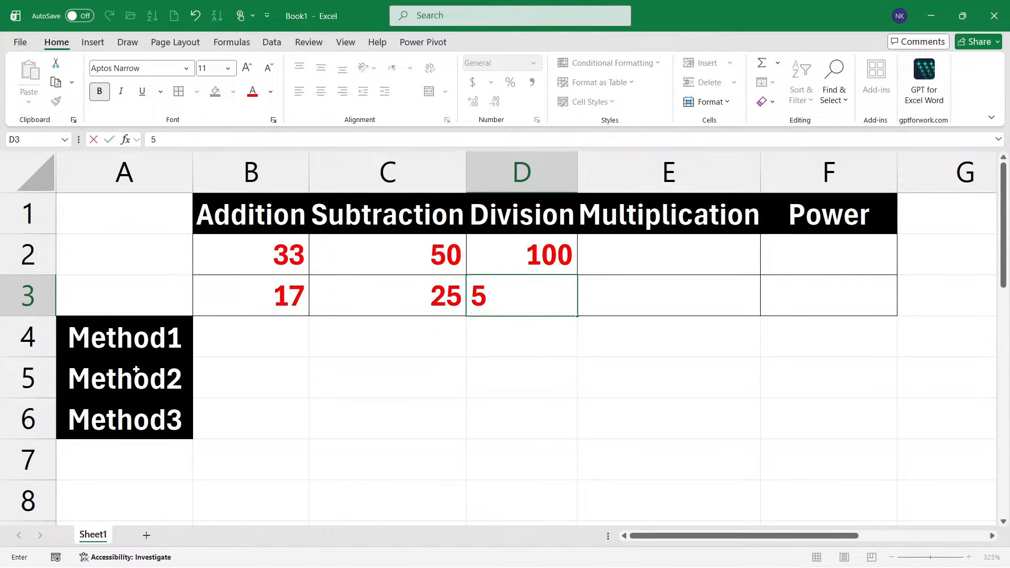
pyautogui.press('Tab')
pyautogui.press('Up')
pyautogui.write('10')
pyautogui.press('Return')
pyautogui.write('5')
pyautogui.press('Tab')
# Enter 2 and 3 in F2:F3.
pyautogui.press('Up')
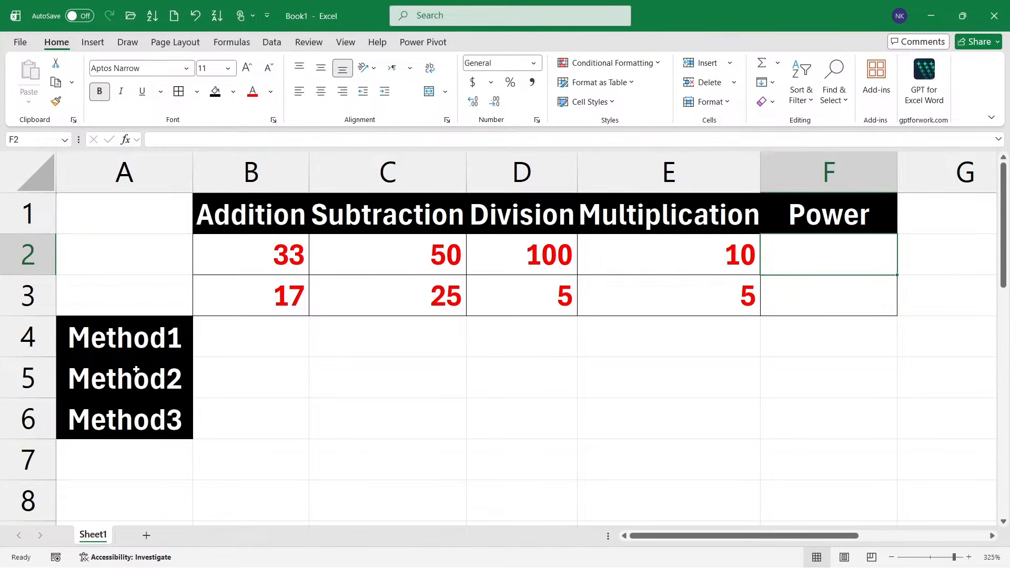
pyautogui.write('4')
pyautogui.press('BackSpace')
pyautogui.write('2')
pyautogui.press('Return')
pyautogui.write('3')
pyautogui.press('Return')
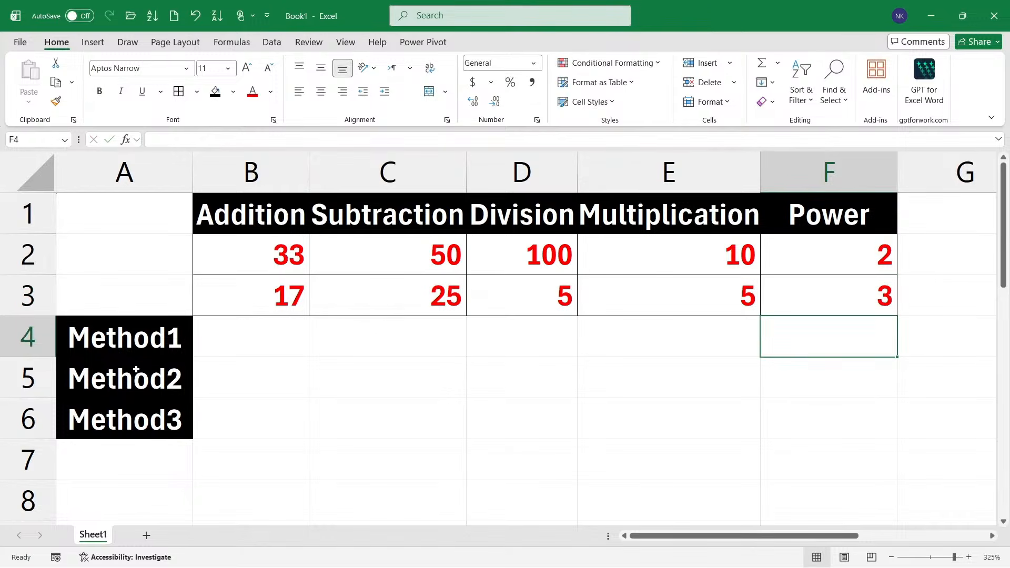
pyautogui.click(309, 352)
# Widen column B and append ' +' so B1 reads 'Addition +'.
pyautogui.click(254, 209)
pyautogui.click(254, 336)
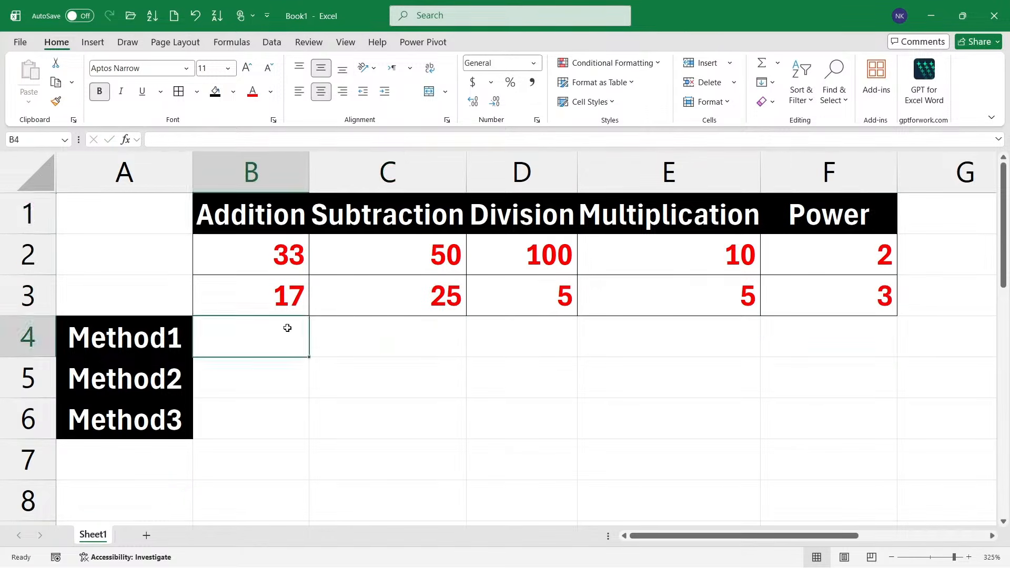
pyautogui.click(271, 225)
pyautogui.moveTo(307, 181); pyautogui.dragTo(362, 181)
pyautogui.press('F2')
pyautogui.write('+')
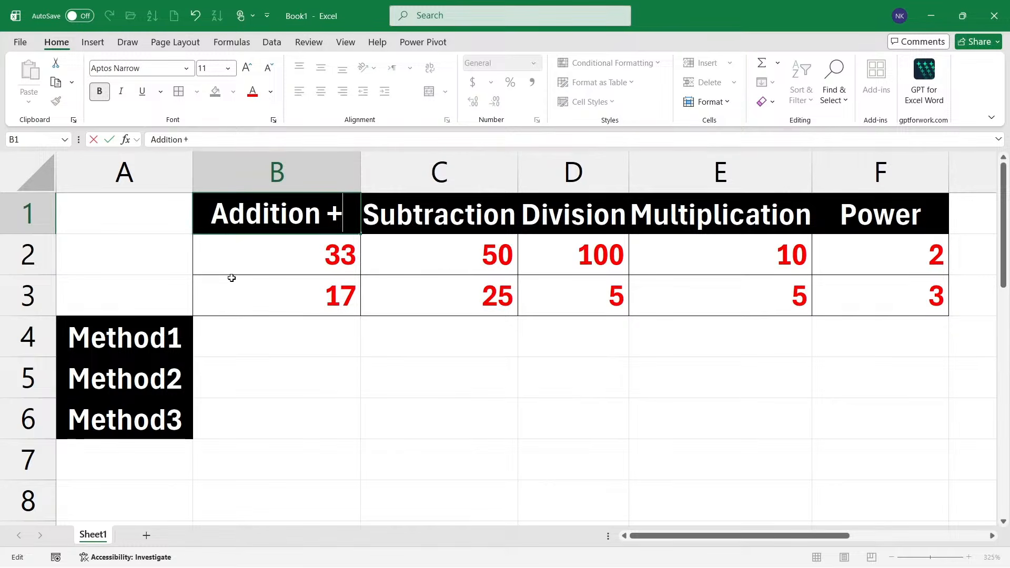
pyautogui.press('Tab')
# Undo the stray entries in C1 and D1, then AutoFit column C to Subtraction.
pyautogui.write('2')
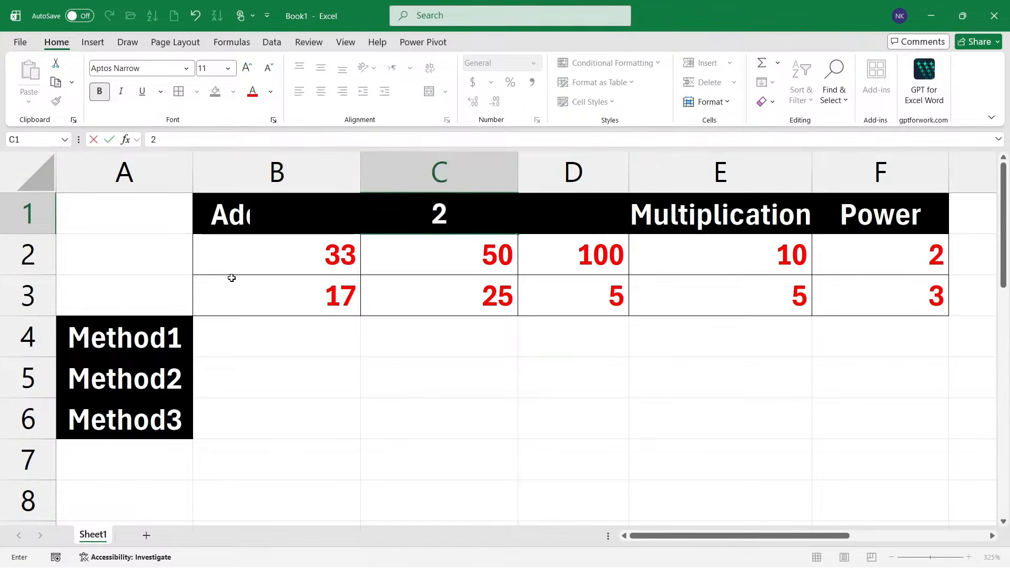
pyautogui.hotkey('ctrl', 'z')
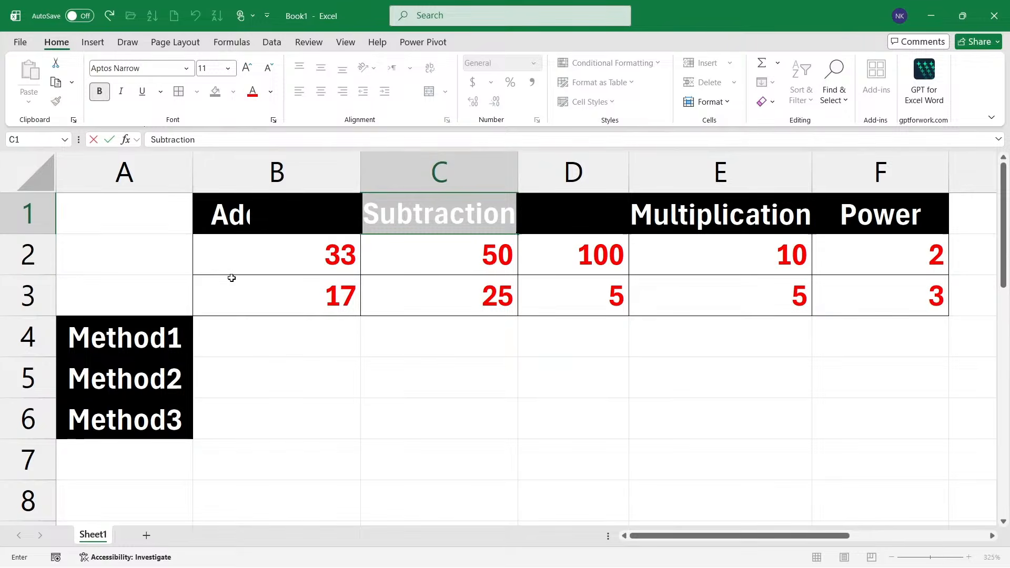
pyautogui.press('Tab')
pyautogui.write('-')
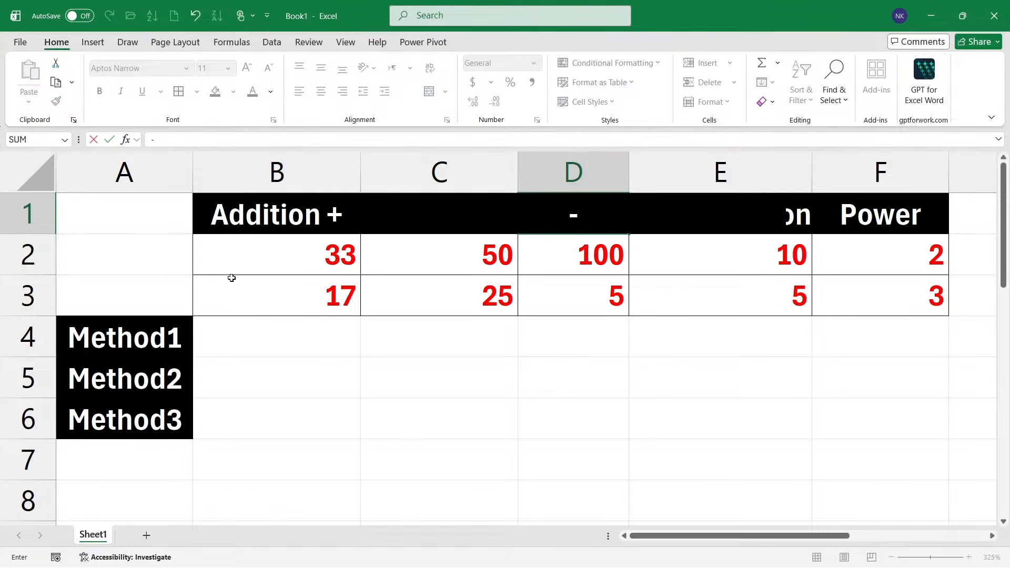
pyautogui.press('Escape')
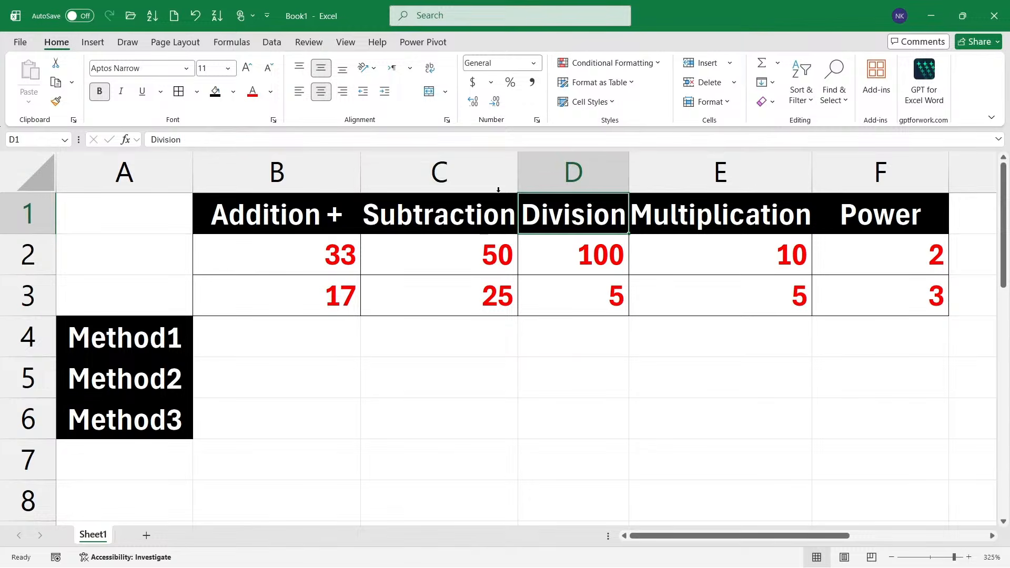
pyautogui.doubleClick(519, 174)
pyautogui.doubleClick(524, 221)
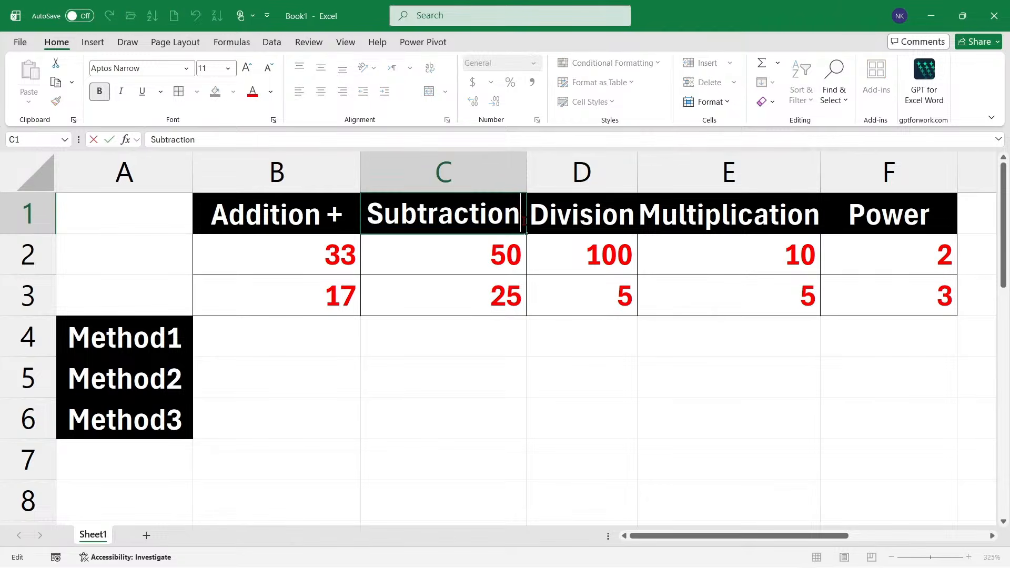
pyautogui.click(435, 339)
pyautogui.hotkey('alt', 'Tab')
pyautogui.scroll(-4, 416, 367)
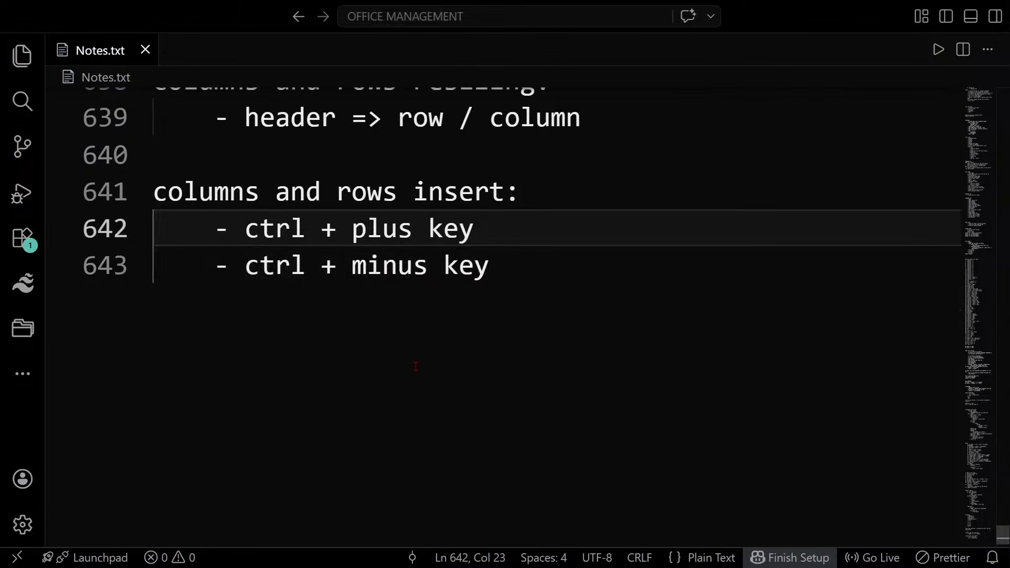
# Add the heading line 'cells ko rename krna:' at the end of Notes.txt.
pyautogui.click(416, 367)
pyautogui.press('Return')
pyautogui.press('BackSpace')
pyautogui.press('Return')
pyautogui.press('Return')
pyautogui.press('BackSpace')
pyautogui.write('cells ko ren')
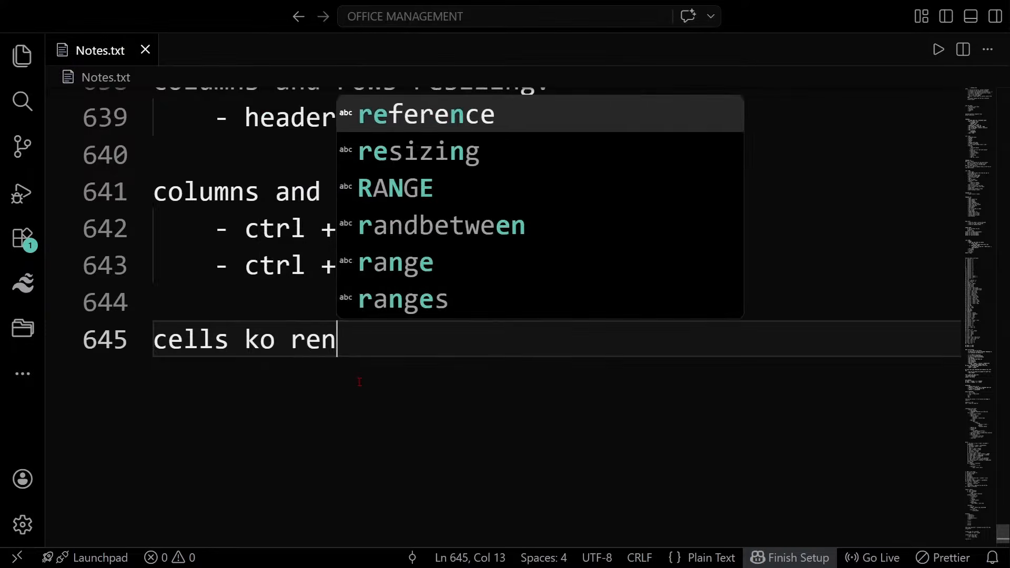
pyautogui.write('ame krna:')
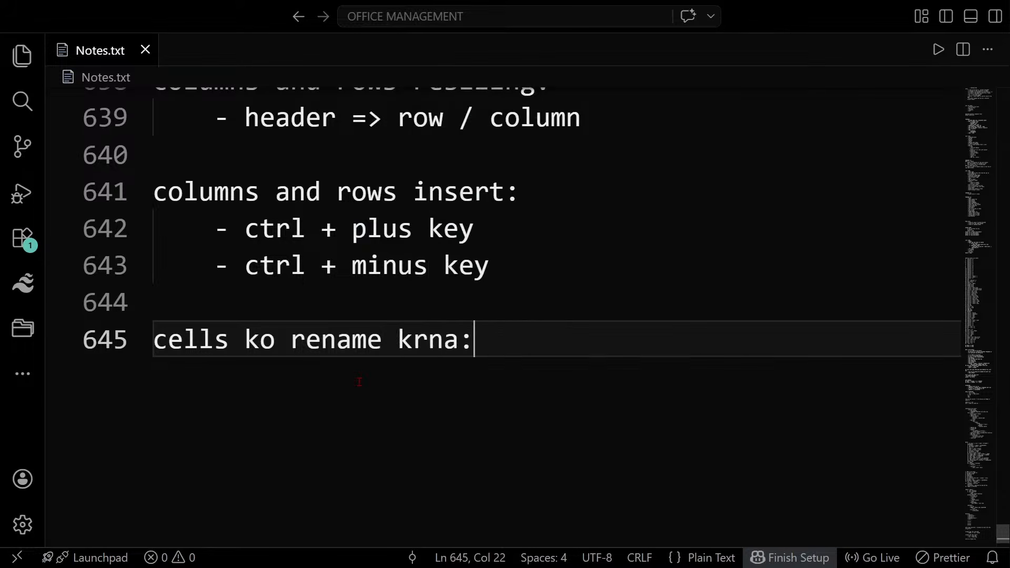
pyautogui.press('Return')
# List indented bullets '- f2', '- double click' and '- formula bar' under it.
pyautogui.press('Tab')
pyautogui.write('-')
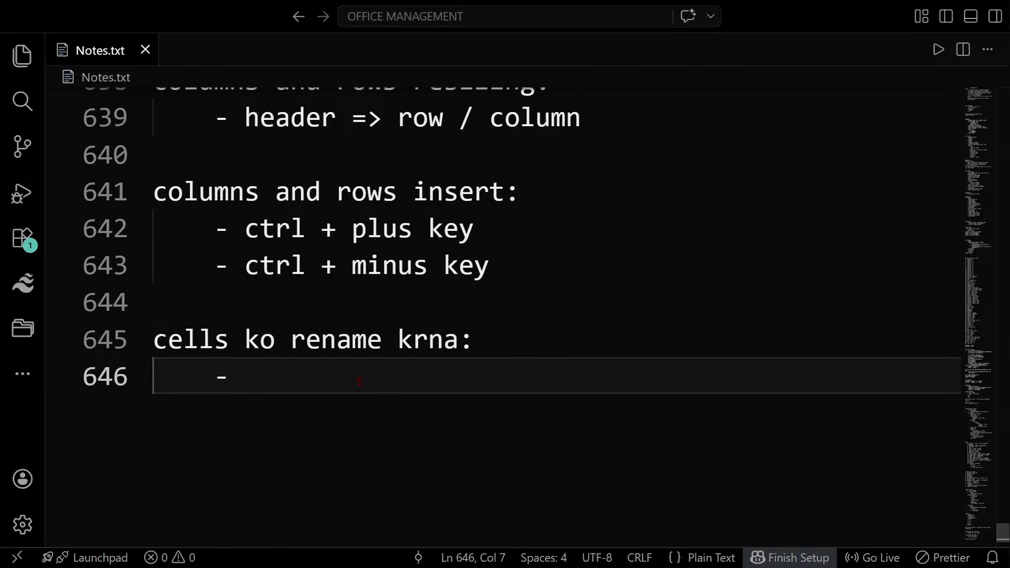
pyautogui.write('f2')
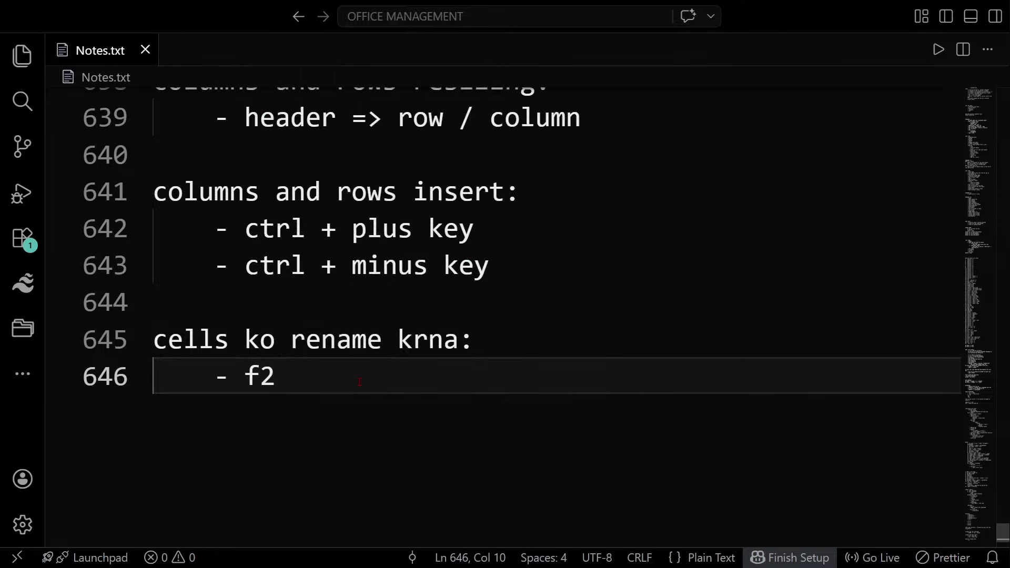
pyautogui.press('Return')
pyautogui.write('- ')
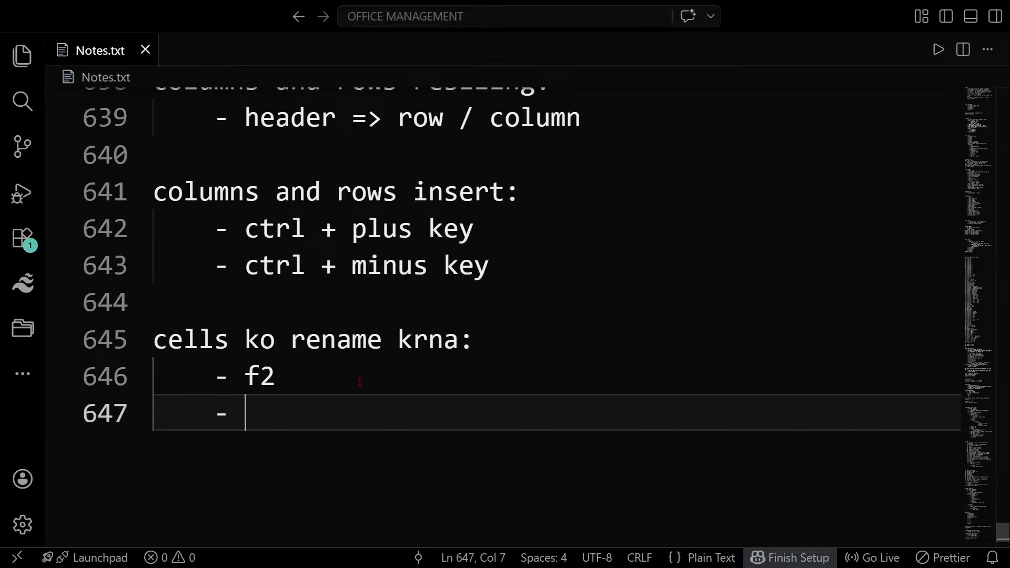
pyautogui.write('double click')
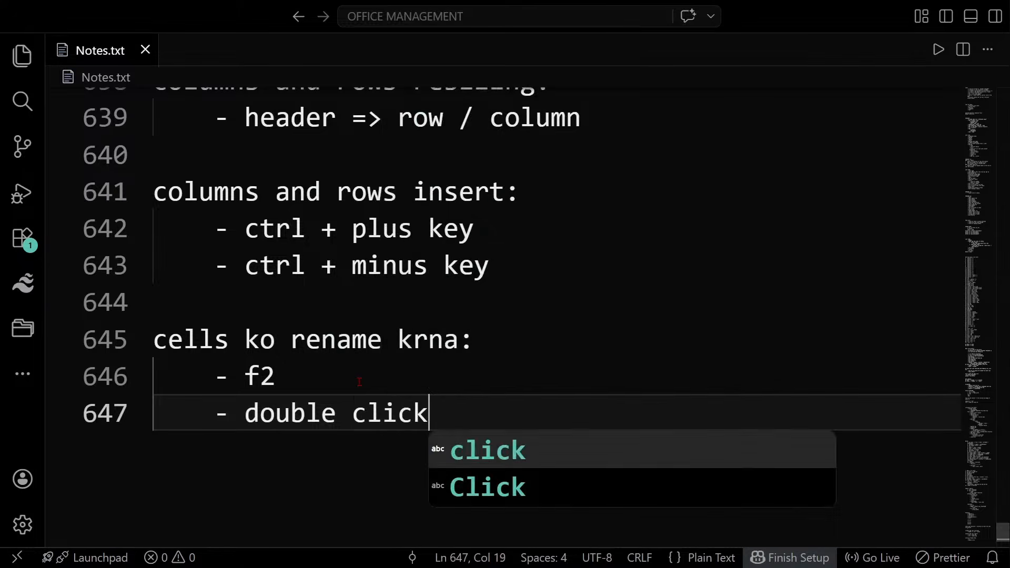
pyautogui.press('Return')
pyautogui.write('- formula')
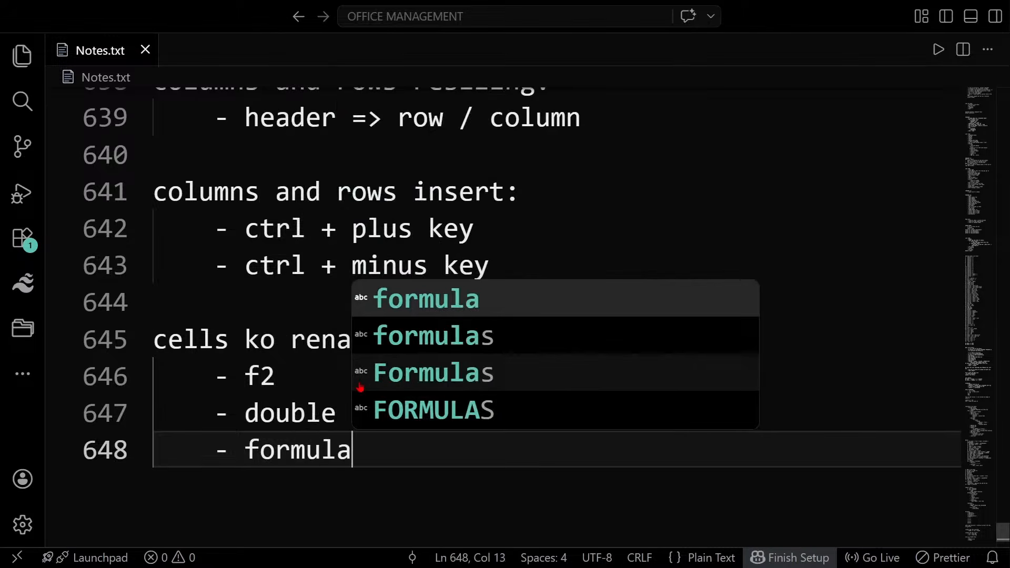
pyautogui.write(' bar')
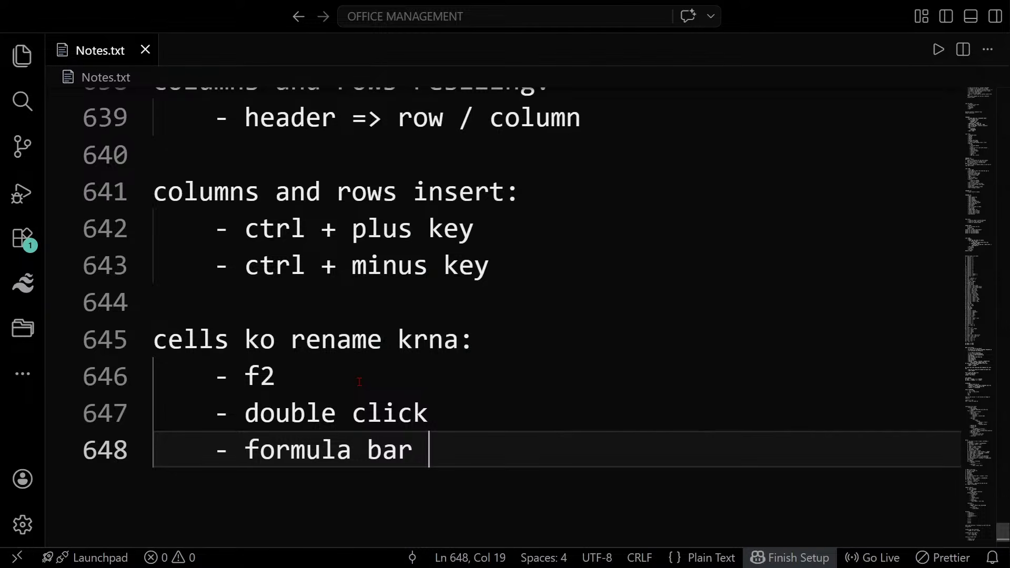
pyautogui.hotkey('alt', 'Tab')
# Enter a full name in C23 and try editing it in place with F2.
pyautogui.scroll(-6, 429, 363)
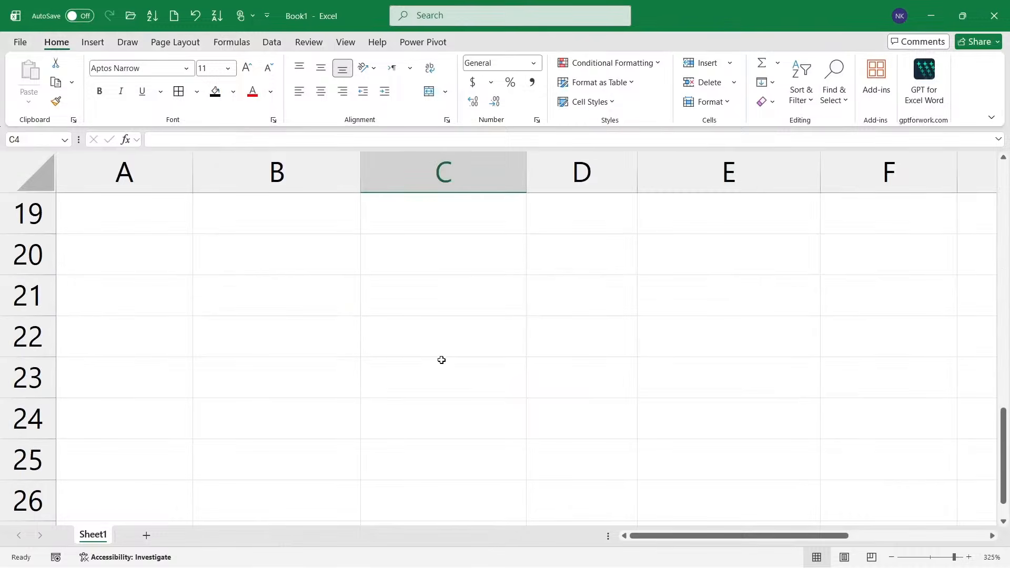
pyautogui.click(513, 362)
pyautogui.write('Naseeb Khan')
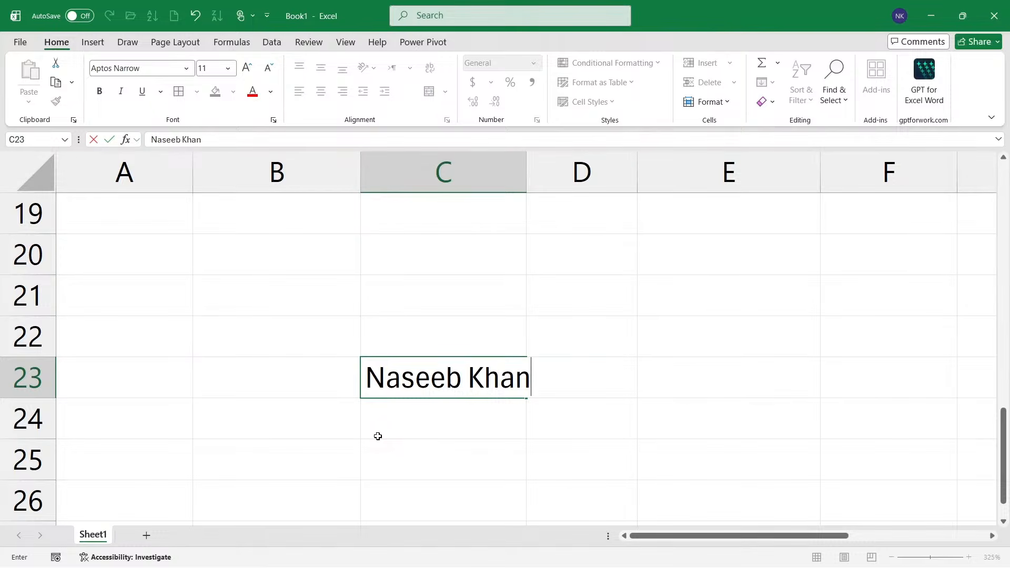
pyautogui.press('Return')
pyautogui.click(487, 378)
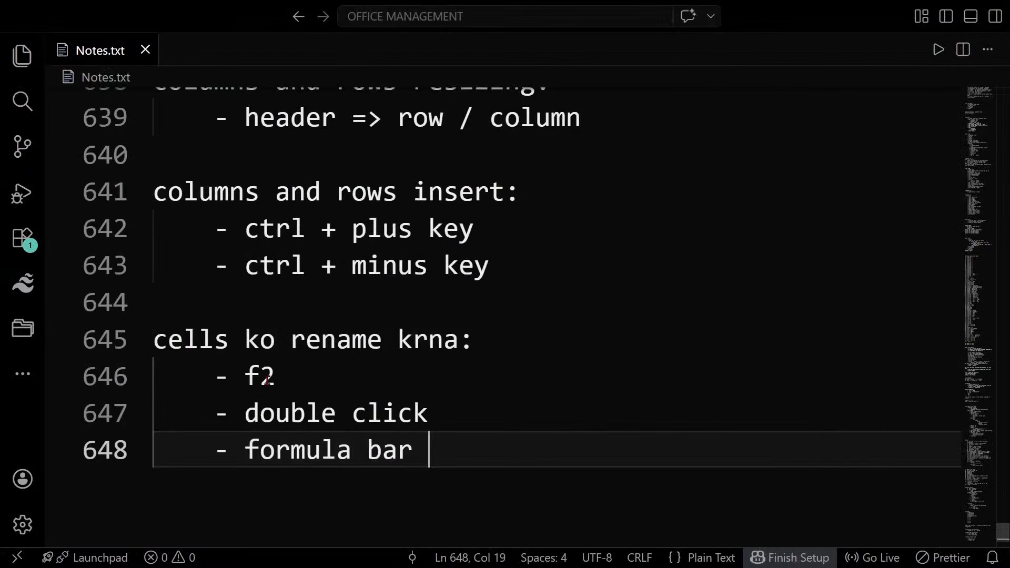
pyautogui.press('Up')
pyautogui.press('Up')
pyautogui.hotkey('shift', 'Left')
pyautogui.hotkey('shift', 'Left')
pyautogui.hotkey('shift', 'Left')
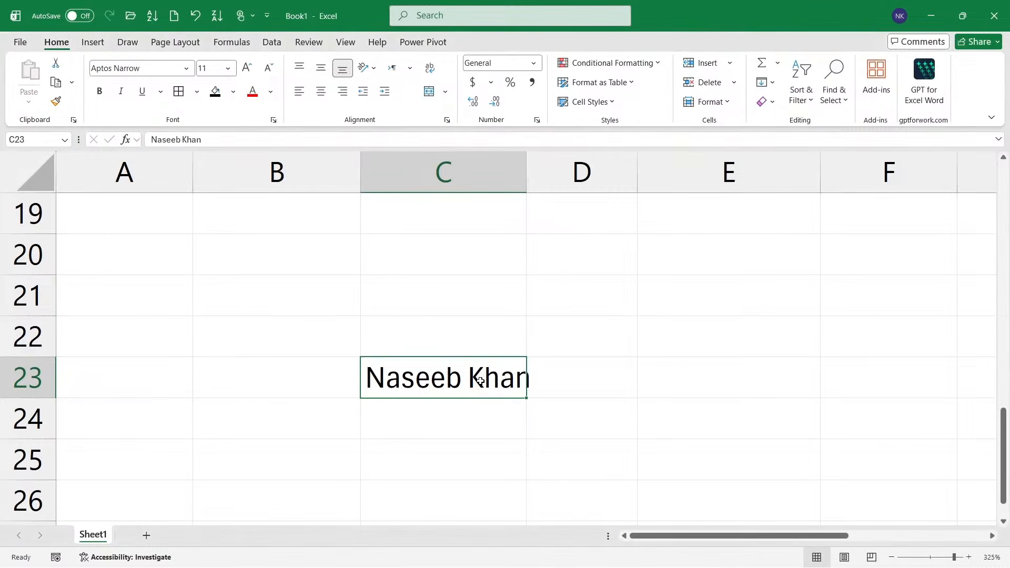
pyautogui.press('F2')
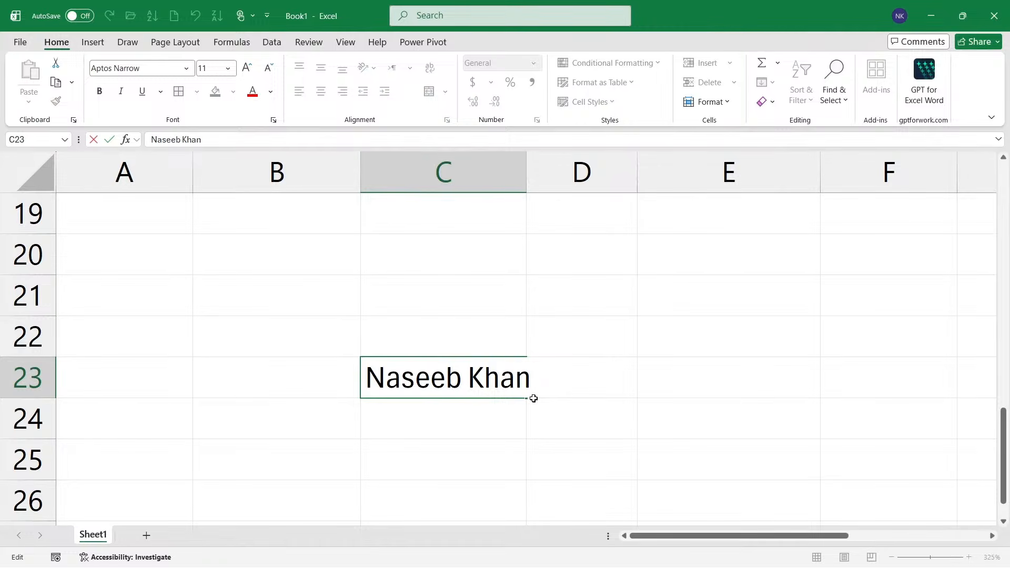
pyautogui.click(480, 339)
# Overwrite C23 with initials, then with placeholder text 'ASDFAFD'.
pyautogui.click(450, 383)
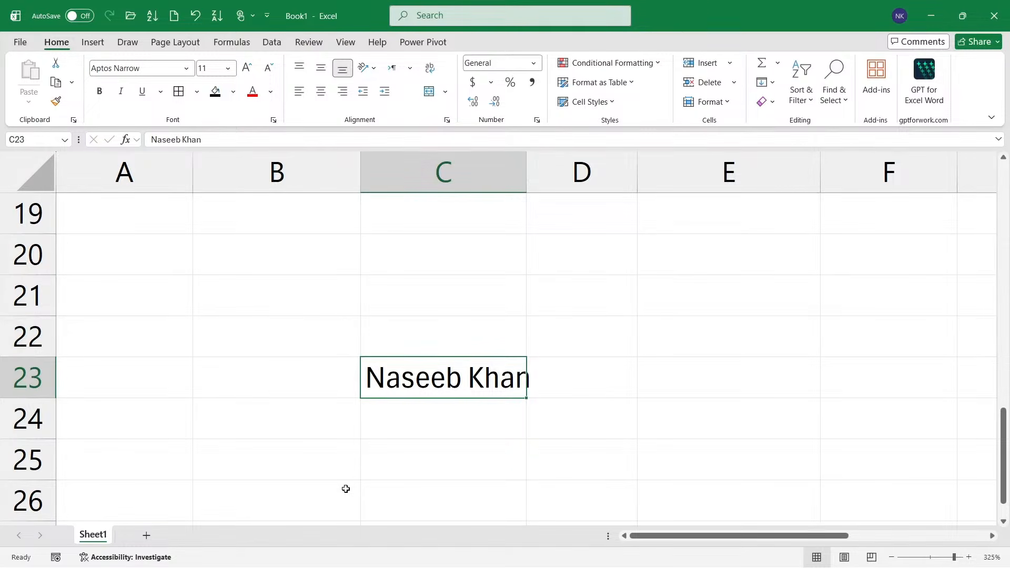
pyautogui.write('NK')
pyautogui.press('Return')
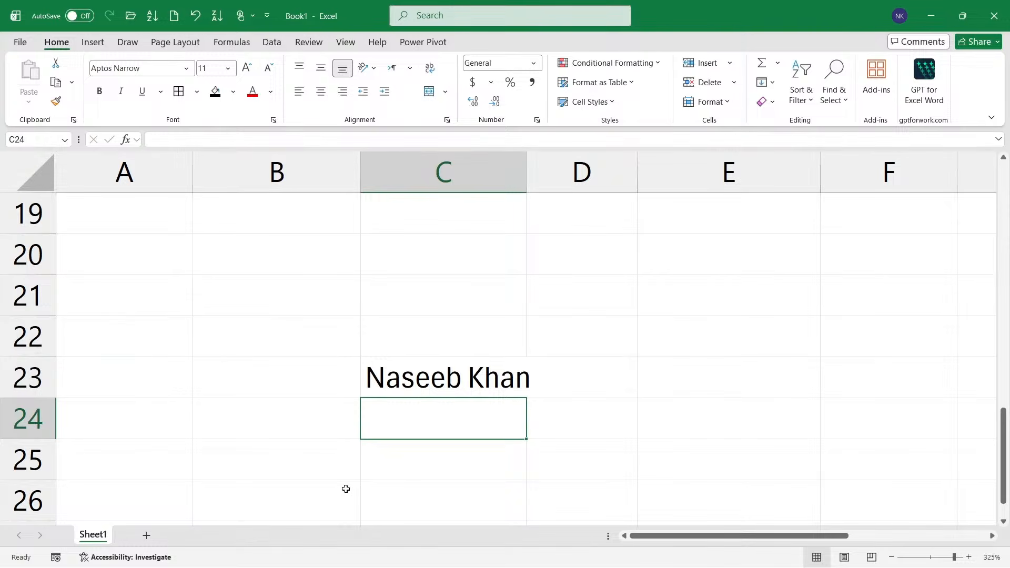
pyautogui.press('Up')
pyautogui.write('NK')
pyautogui.press('Return')
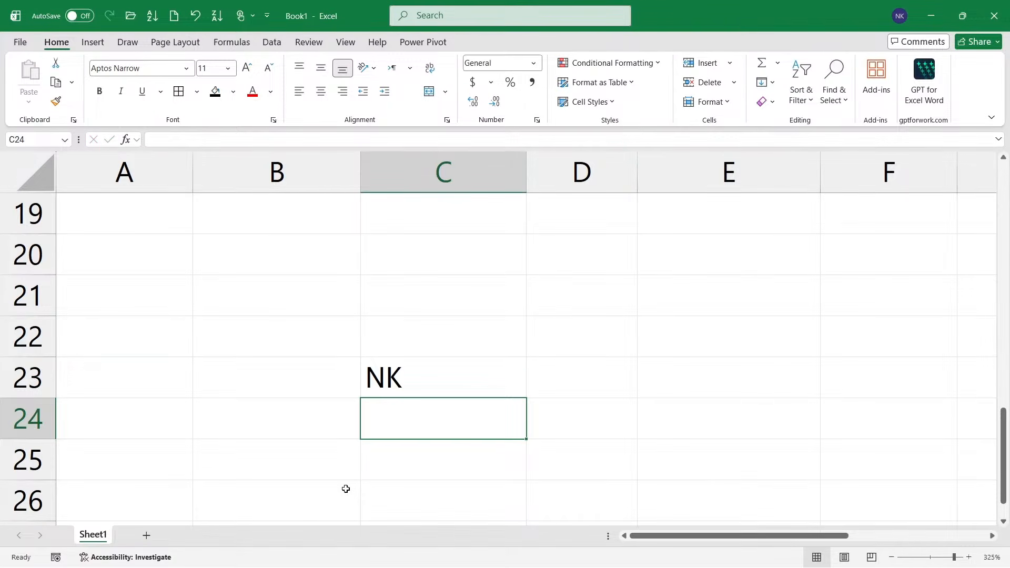
pyautogui.press('Up')
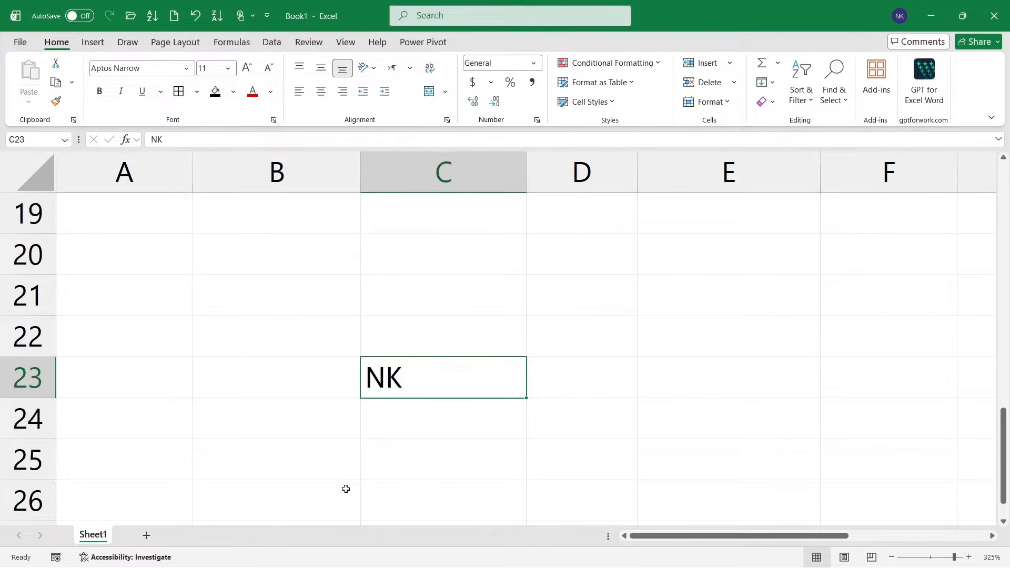
pyautogui.click(346, 489)
pyautogui.click(378, 392)
pyautogui.write('ASDFAFD')
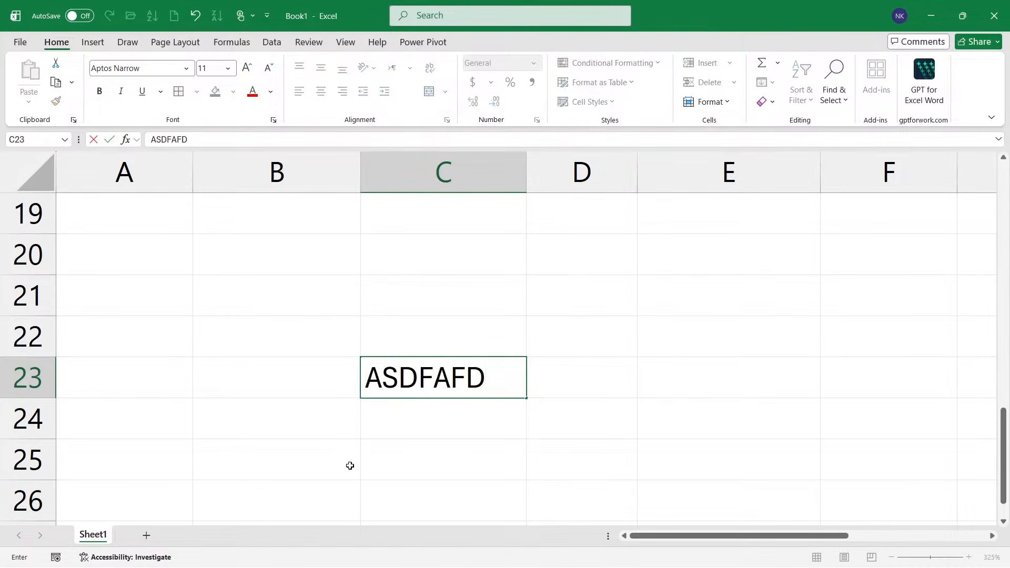
pyautogui.click(428, 445)
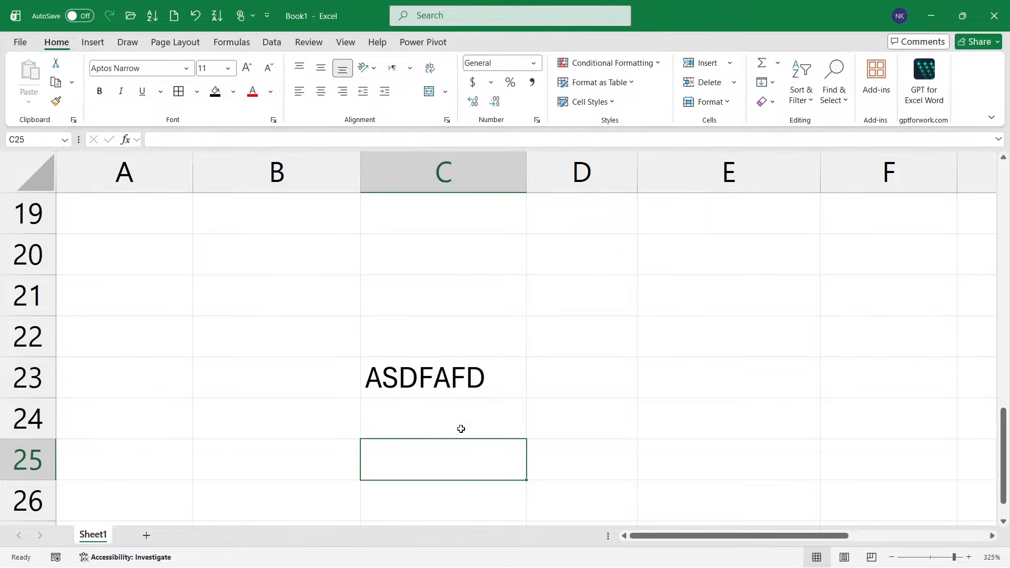
# Retype the full name in C23, append 'asdfasdfasd', then delete that extra text.
pyautogui.click(454, 382)
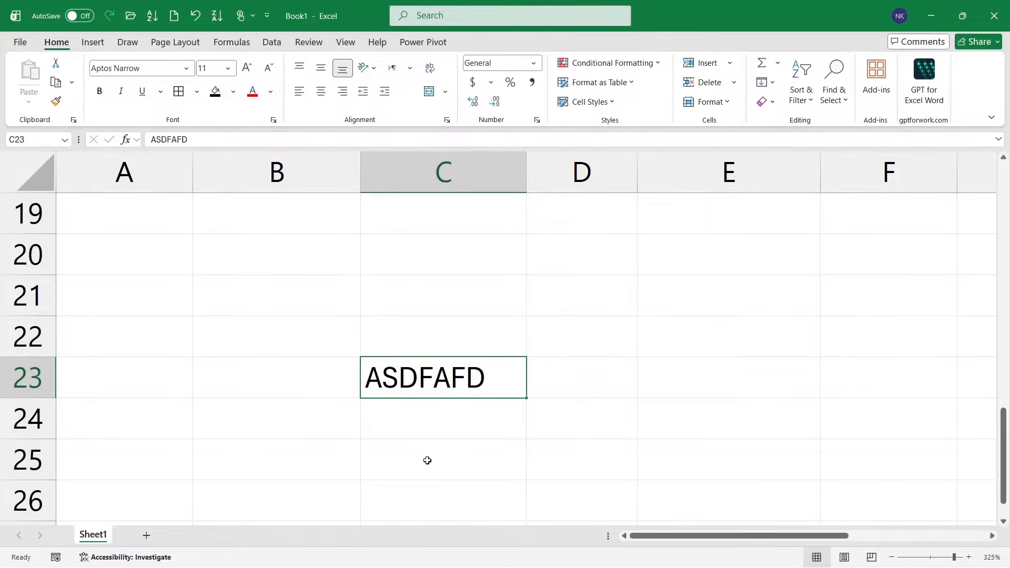
pyautogui.write('Naseeb k')
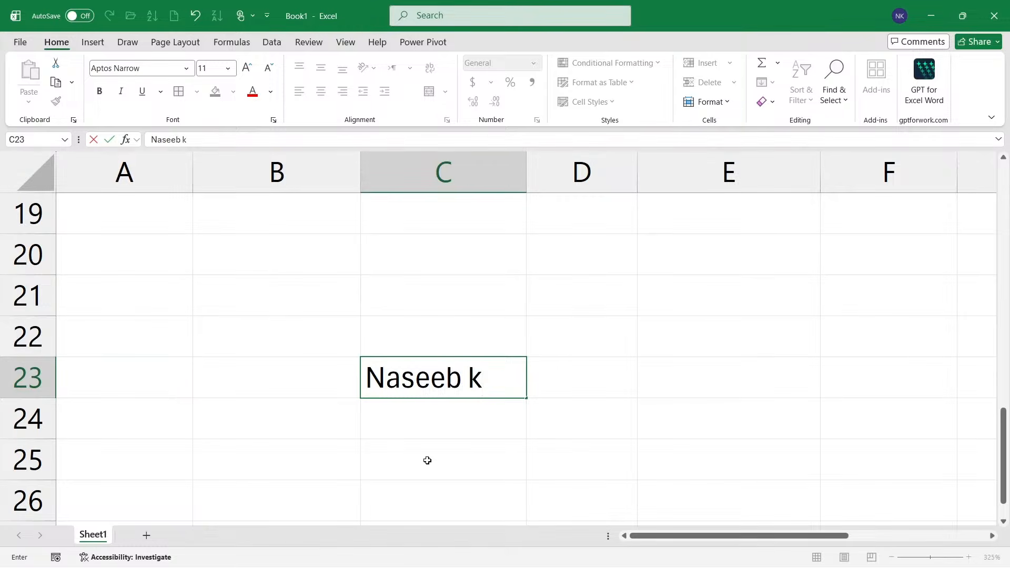
pyautogui.write('han')
pyautogui.press('Return')
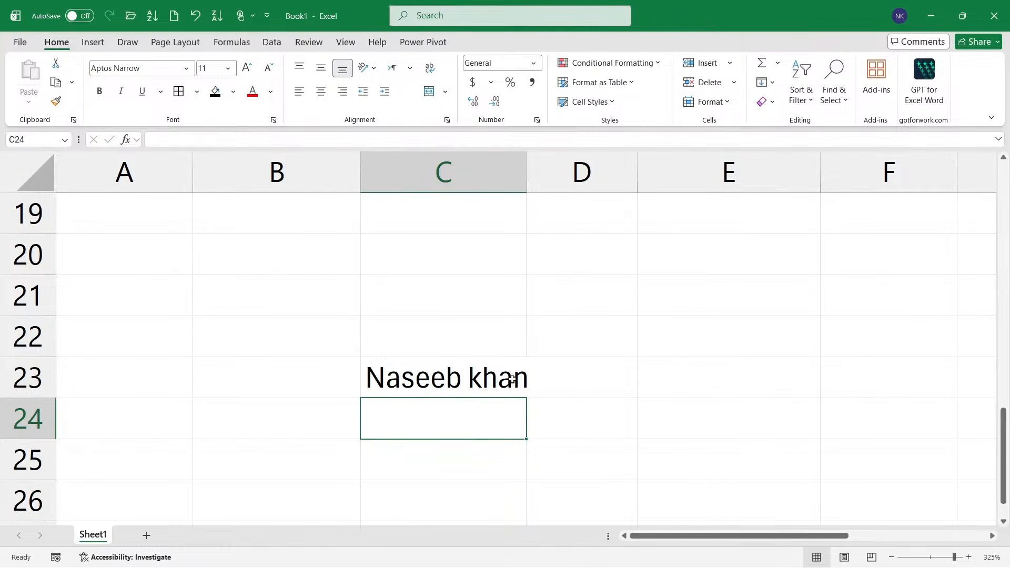
pyautogui.click(513, 381)
pyautogui.keyDown('ctrl'); pyautogui.scroll(5, 513, 429); pyautogui.keyUp('ctrl')
pyautogui.scroll(-2, 529, 430)
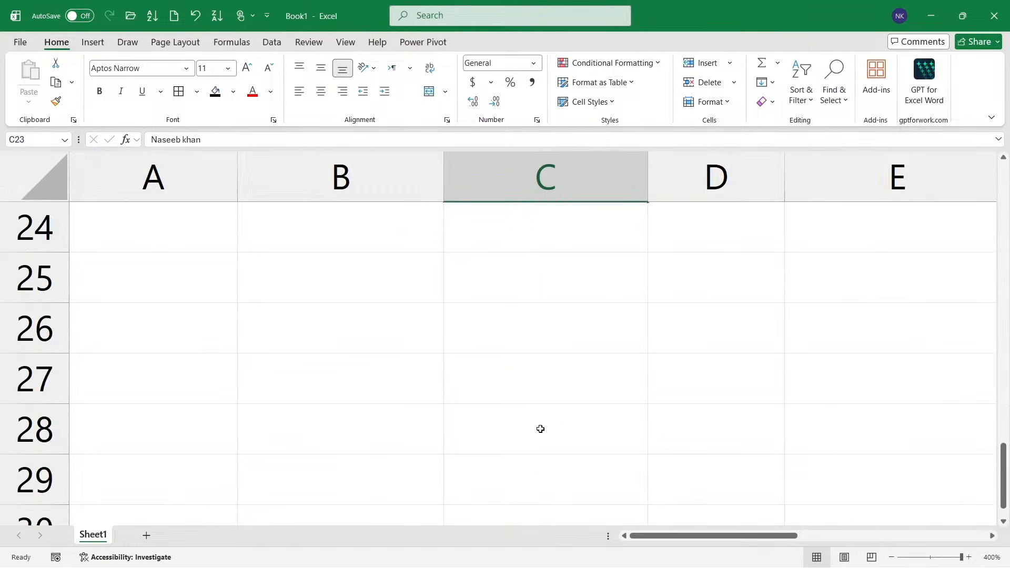
pyautogui.scroll(1, 539, 426)
pyautogui.press('F2')
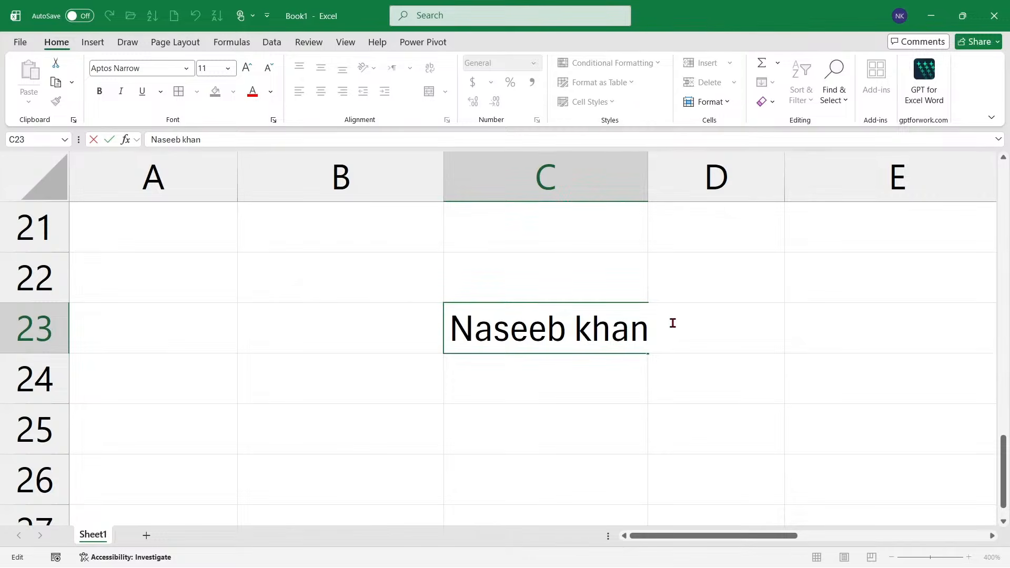
pyautogui.write('asdfasdfasd')
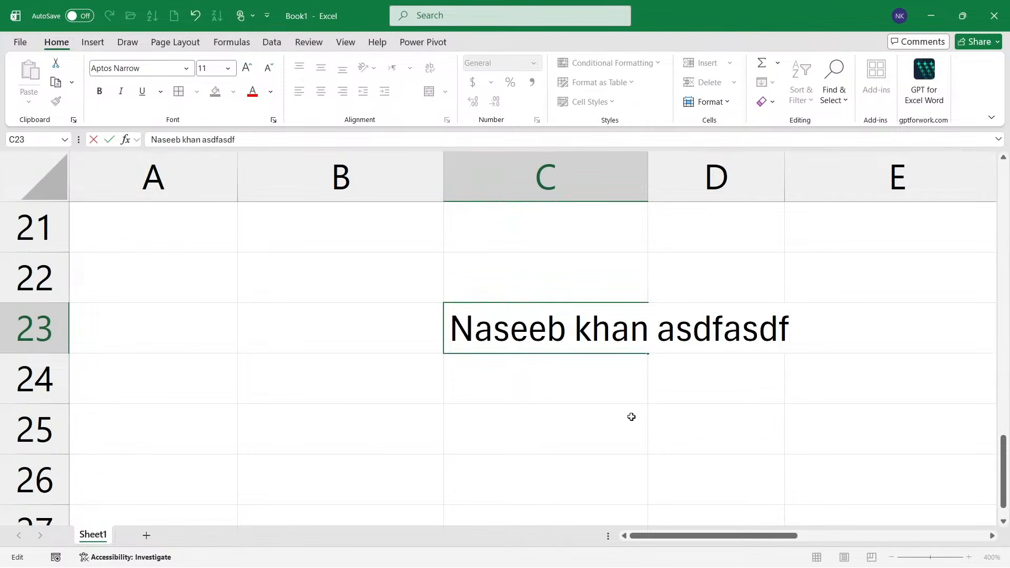
pyautogui.click(610, 414)
pyautogui.press('Up')
pyautogui.press('Up')
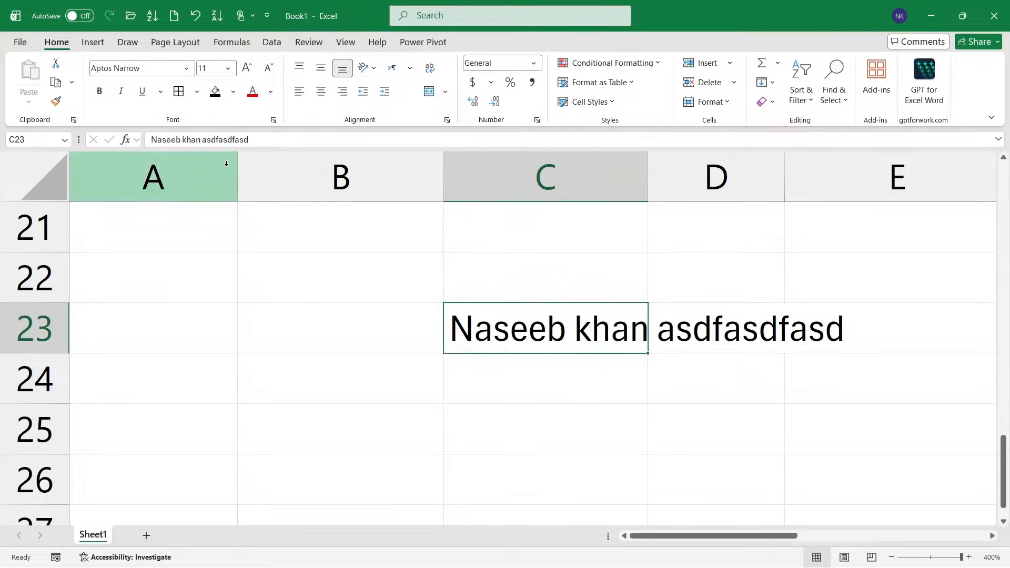
pyautogui.moveTo(203, 139); pyautogui.dragTo(274, 141)
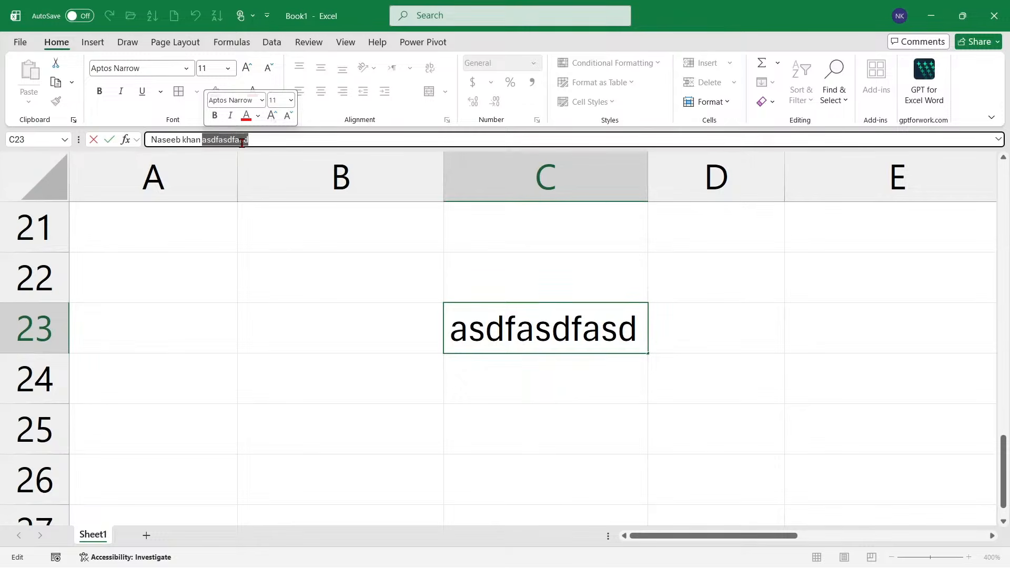
pyautogui.press('BackSpace')
pyautogui.press('Return')
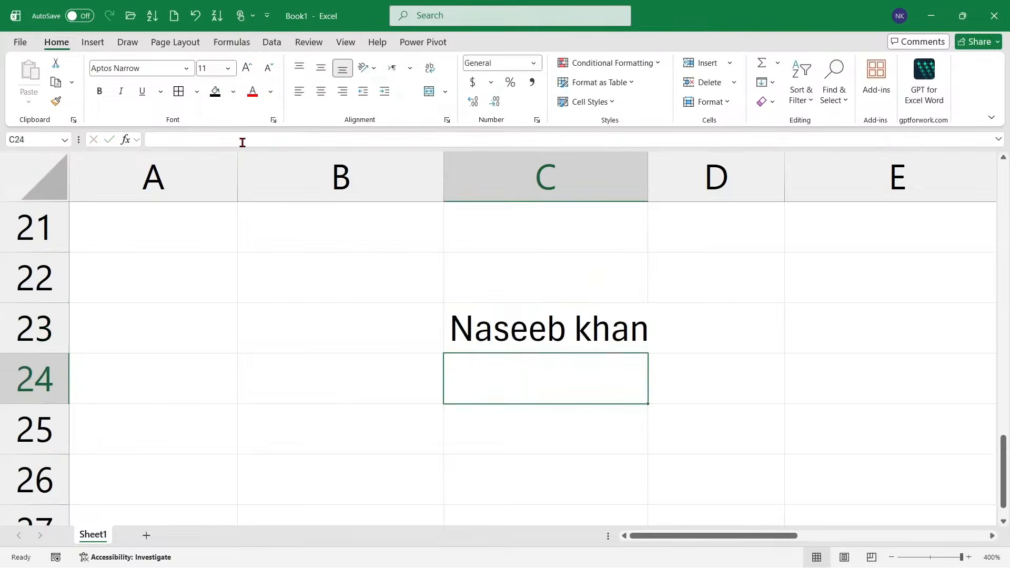
# Append 'asdfasdf' to C23 by double-click editing, then clear C23 with Delete.
pyautogui.click(530, 344)
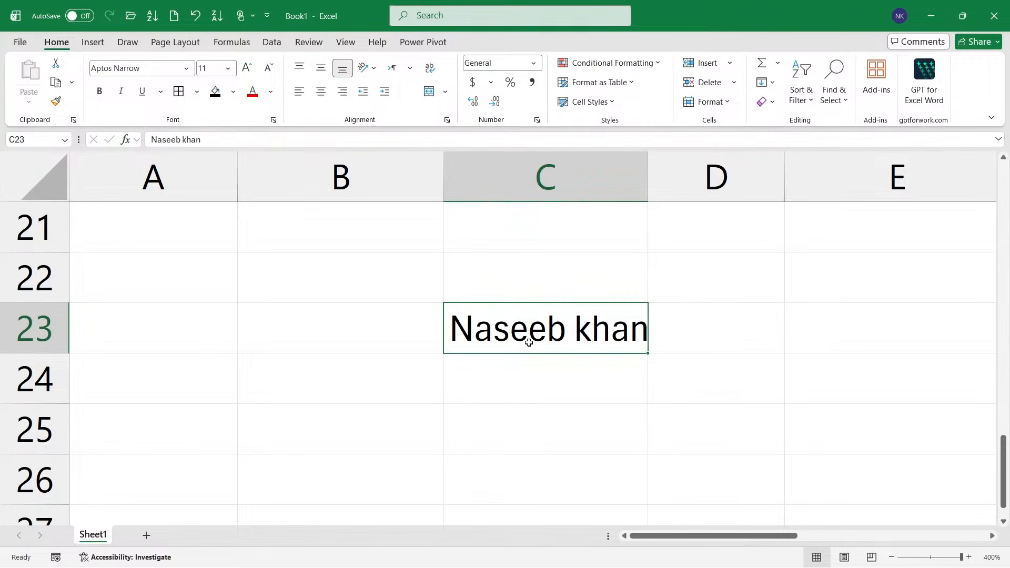
pyautogui.doubleClick(503, 334)
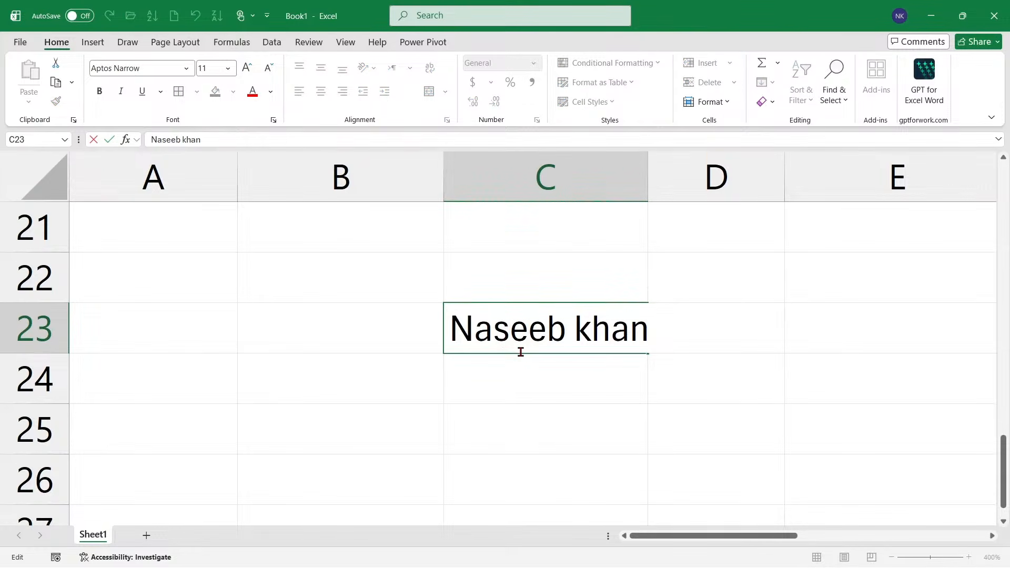
pyautogui.write('asdfasdf')
pyautogui.click(586, 389)
pyautogui.click(576, 335)
pyautogui.press('Delete')
pyautogui.scroll(1, 528, 381)
pyautogui.scroll(-1, 530, 410)
# Scroll back to the sheet's top and check the Addition inputs 33 and 17 in B2:B3.
pyautogui.scroll(1, 525, 344)
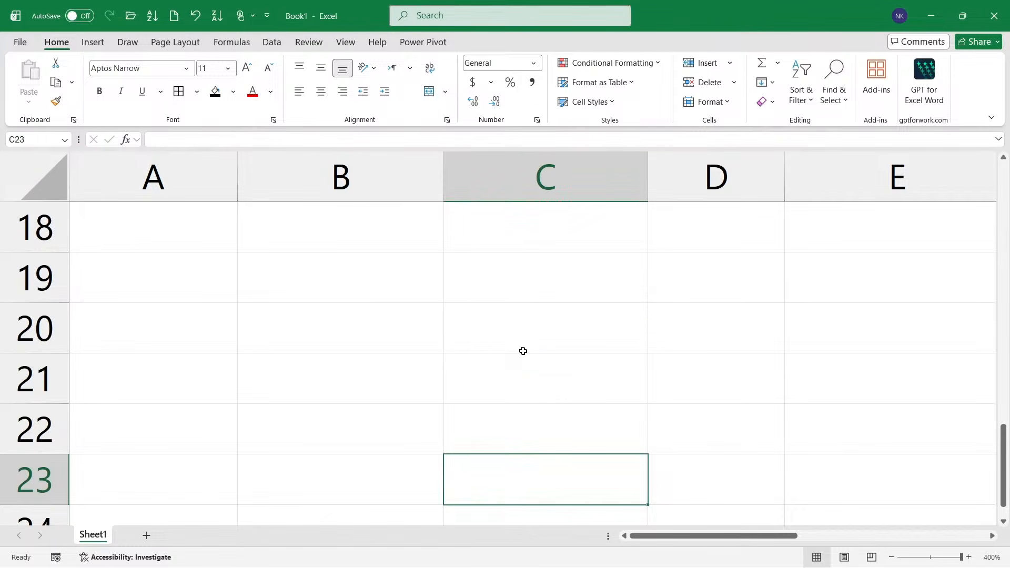
pyautogui.scroll(3, 522, 352)
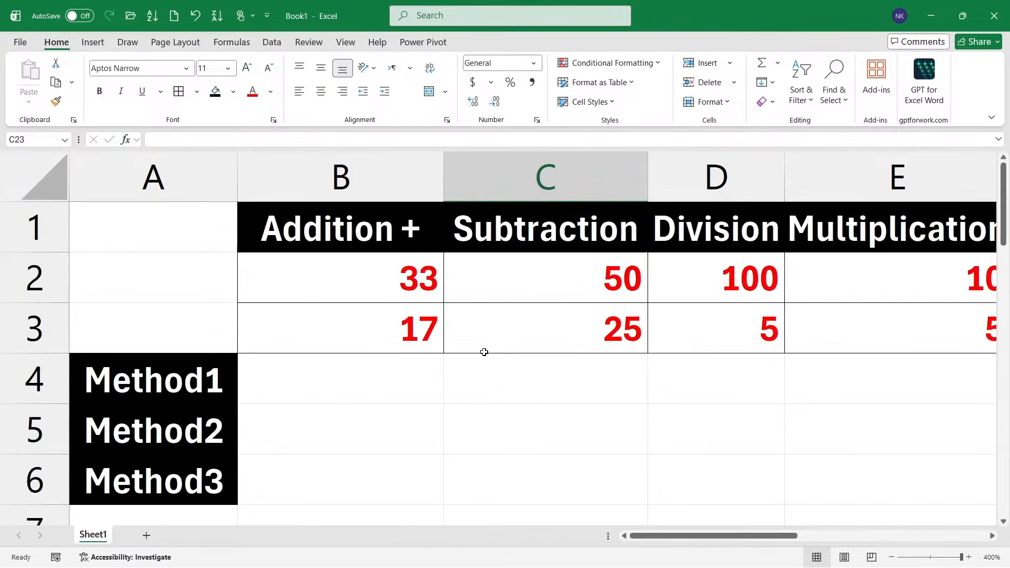
pyautogui.keyDown('ctrl'); pyautogui.scroll(-4, 421, 374); pyautogui.keyUp('ctrl')
pyautogui.keyDown('ctrl'); pyautogui.scroll(-2, 362, 370); pyautogui.keyUp('ctrl')
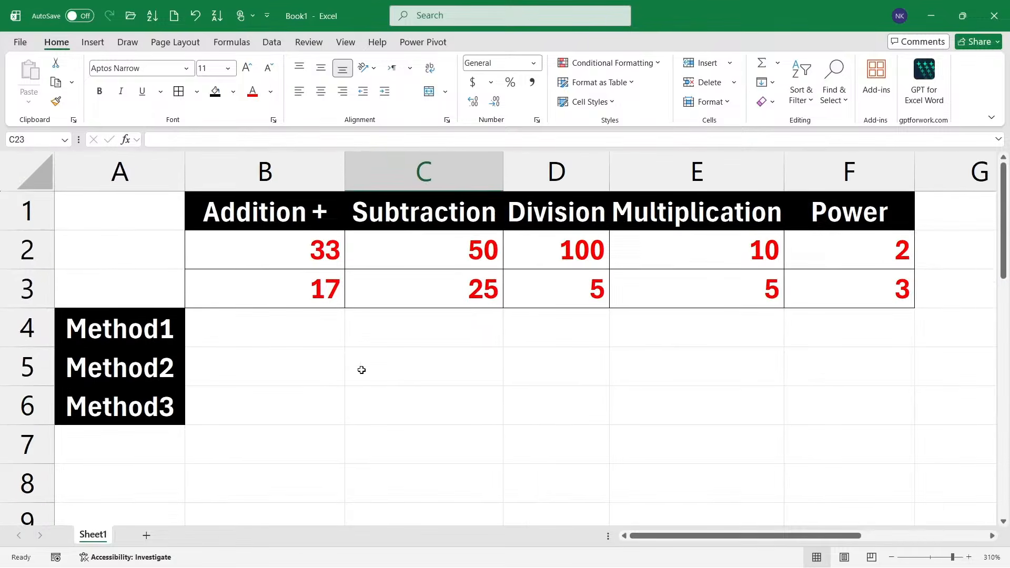
pyautogui.click(275, 329)
pyautogui.moveTo(261, 213); pyautogui.dragTo(278, 287)
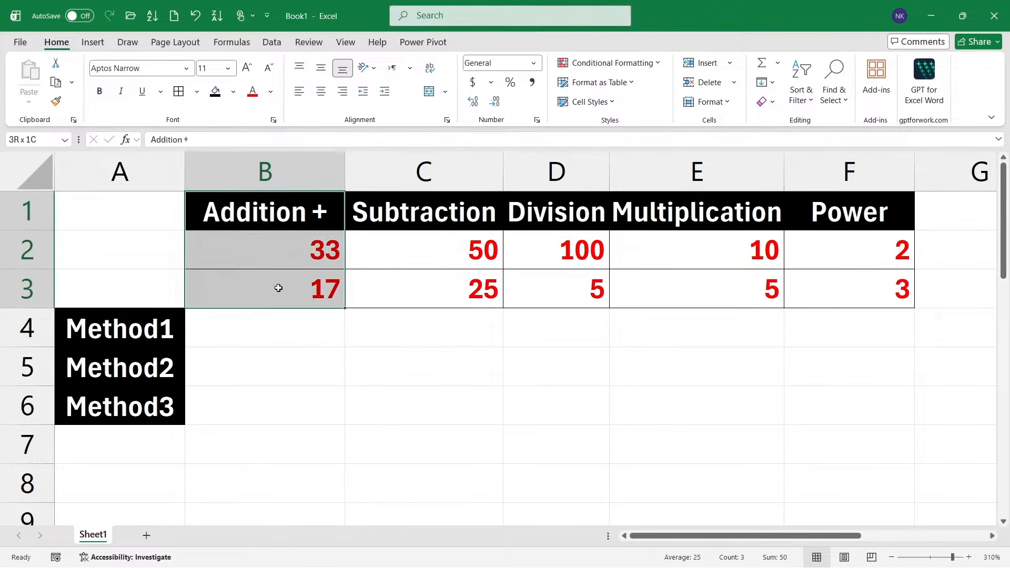
pyautogui.click(271, 348)
pyautogui.click(317, 266)
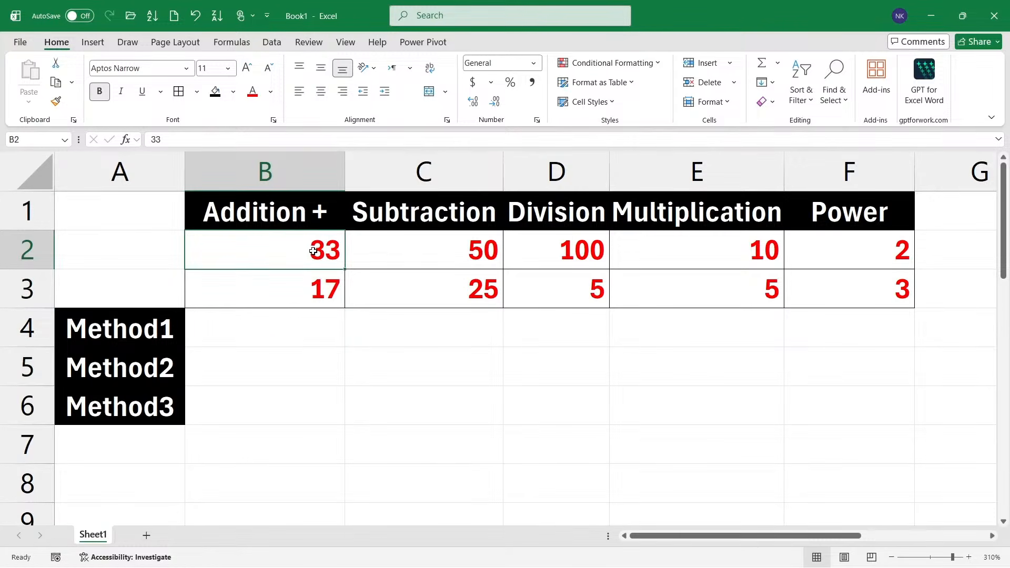
pyautogui.click(321, 280)
pyautogui.click(319, 249)
pyautogui.moveTo(319, 249); pyautogui.dragTo(294, 288)
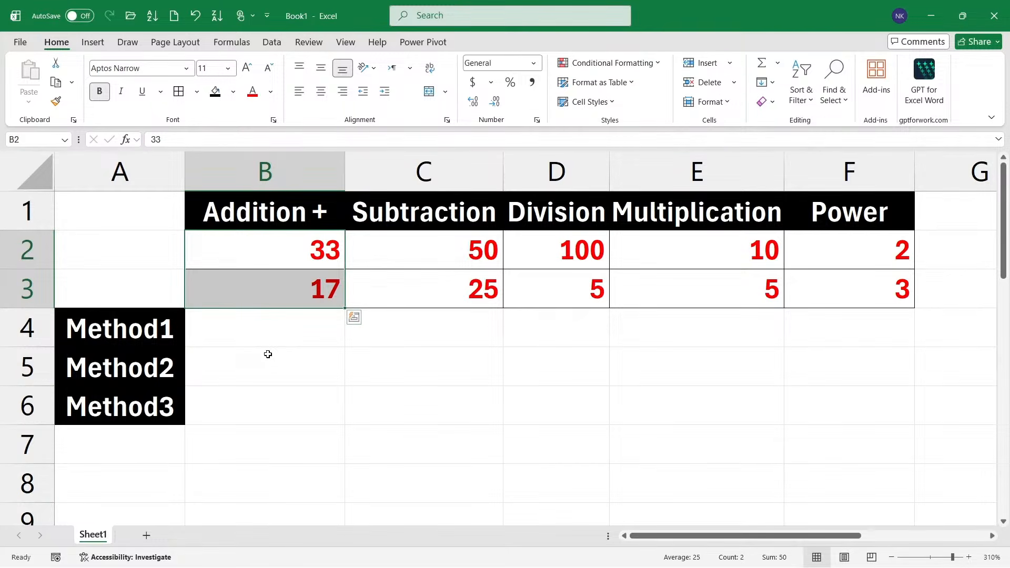
# Enter =B2+B3 in B4 and the hard-coded =33+17 in B5.
pyautogui.click(279, 343)
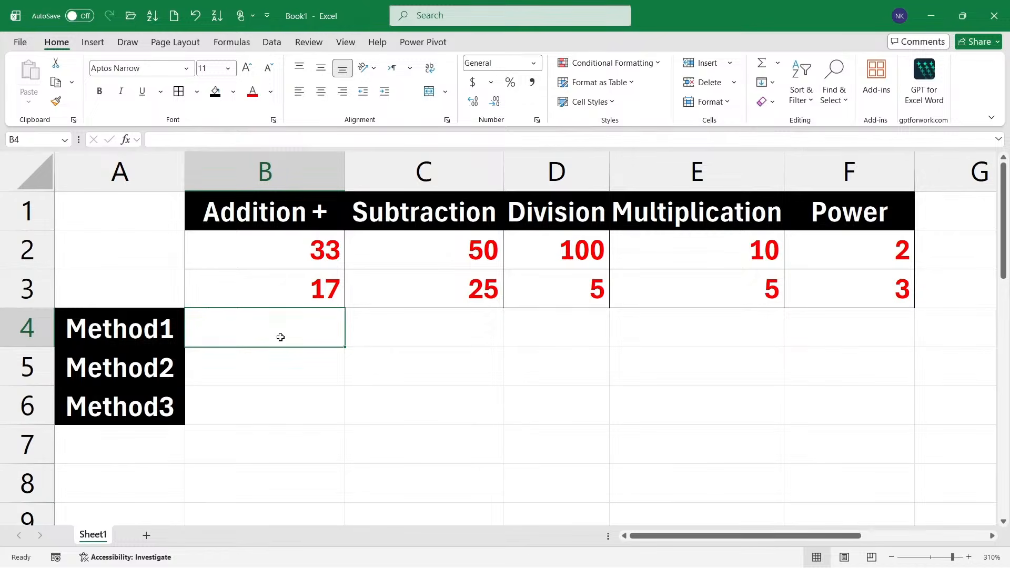
pyautogui.write('=')
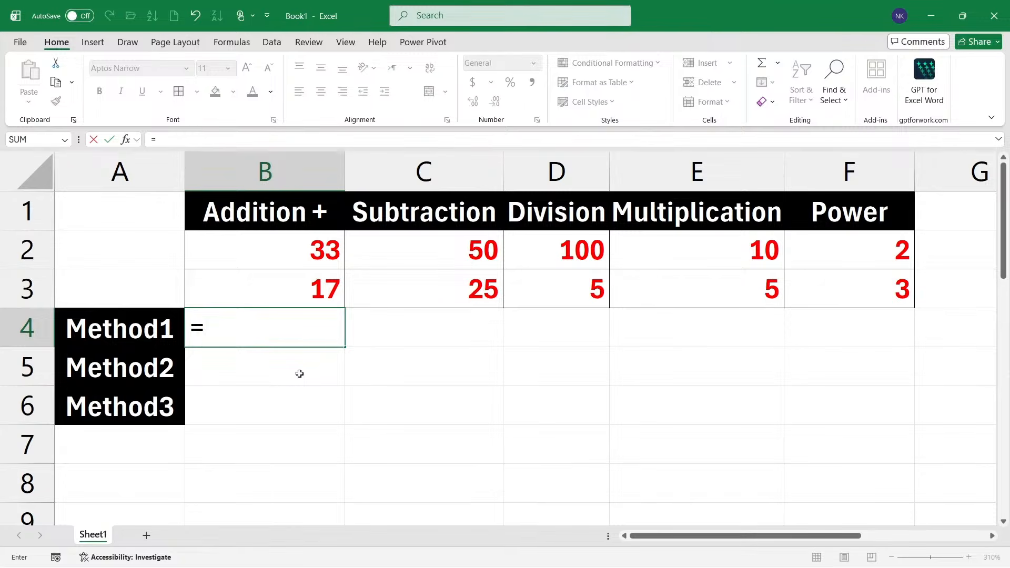
pyautogui.write('b2')
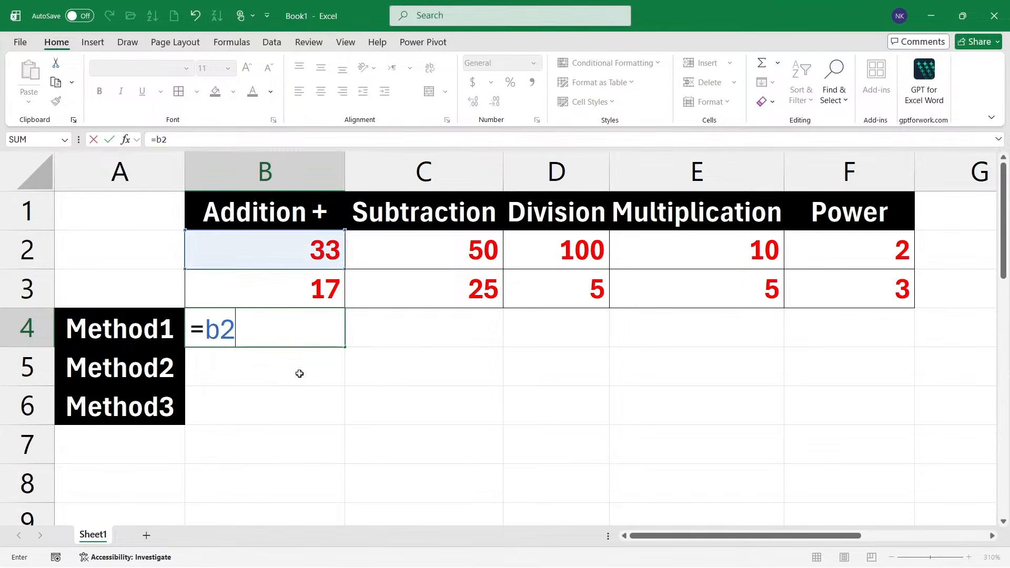
pyautogui.write('+')
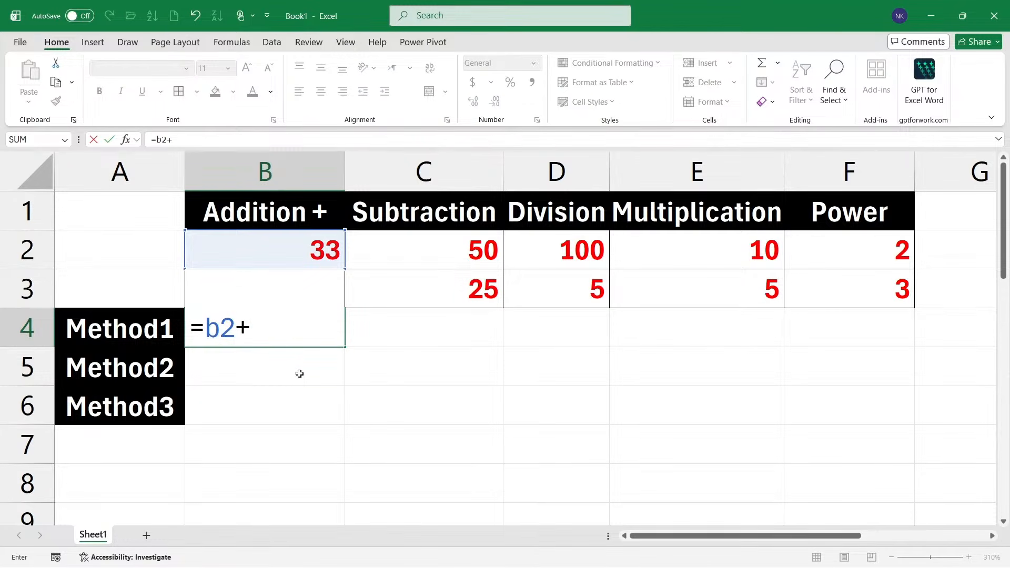
pyautogui.write('b3')
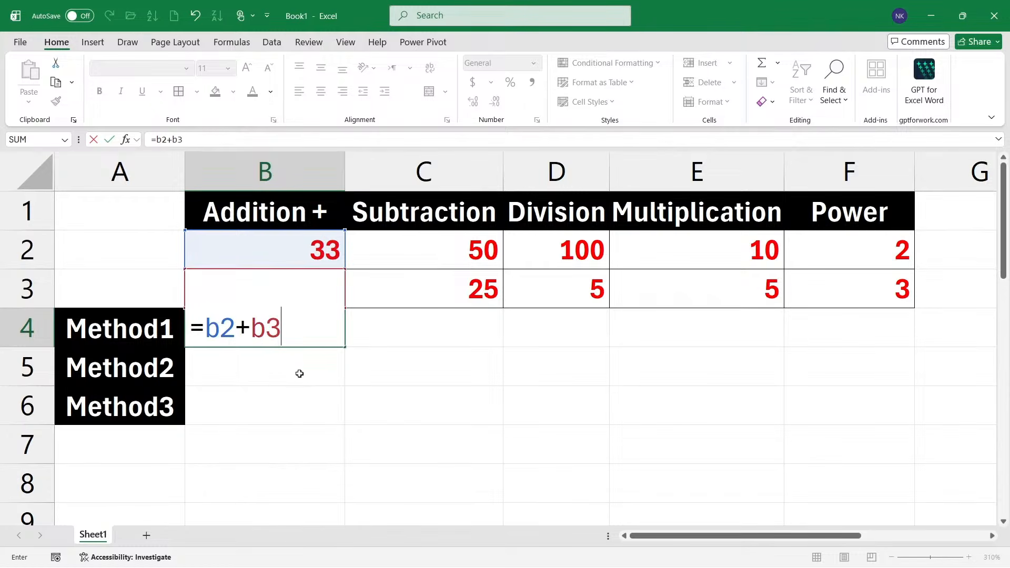
pyautogui.press('Return')
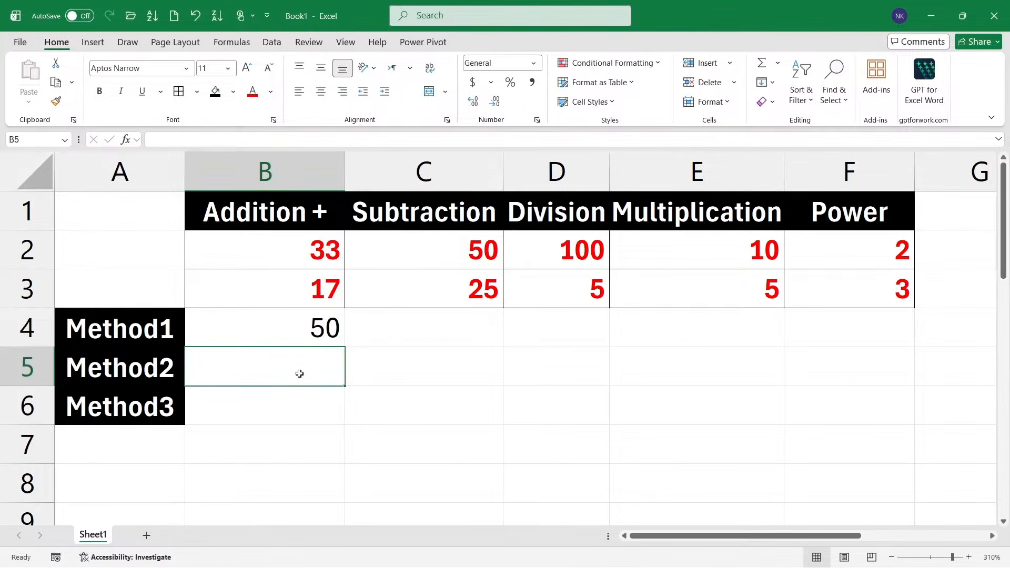
pyautogui.click(327, 335)
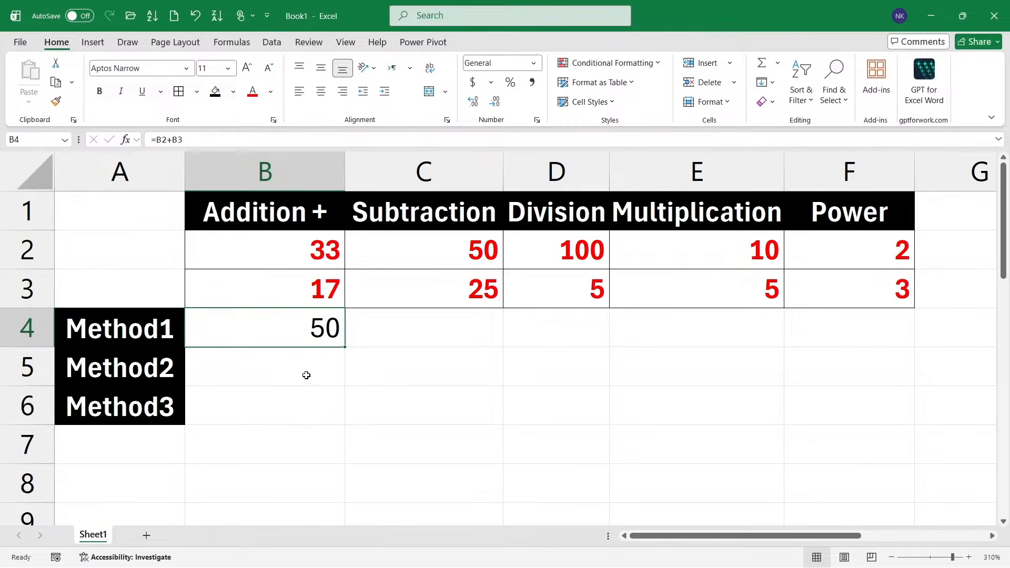
pyautogui.click(304, 375)
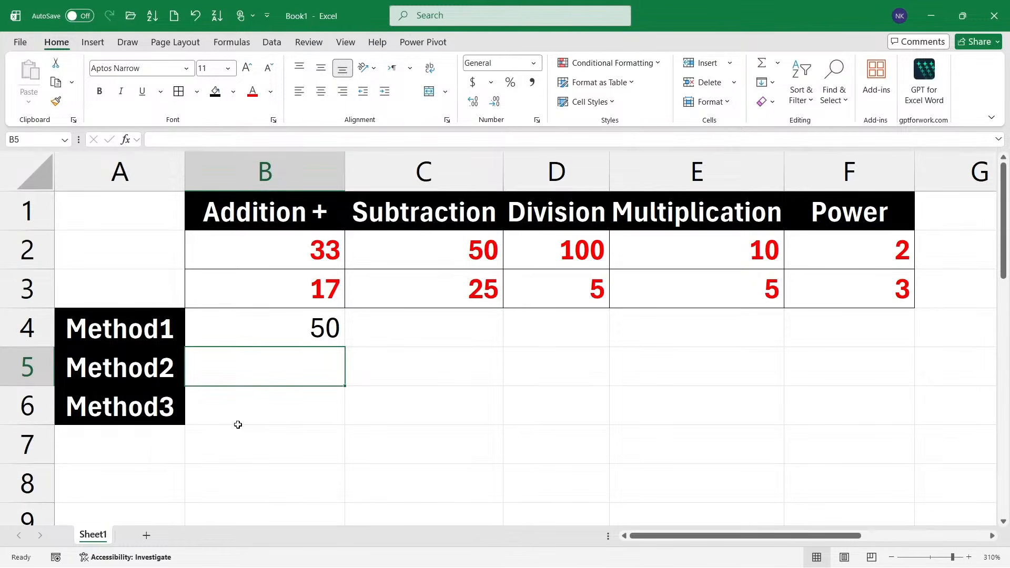
pyautogui.write('=')
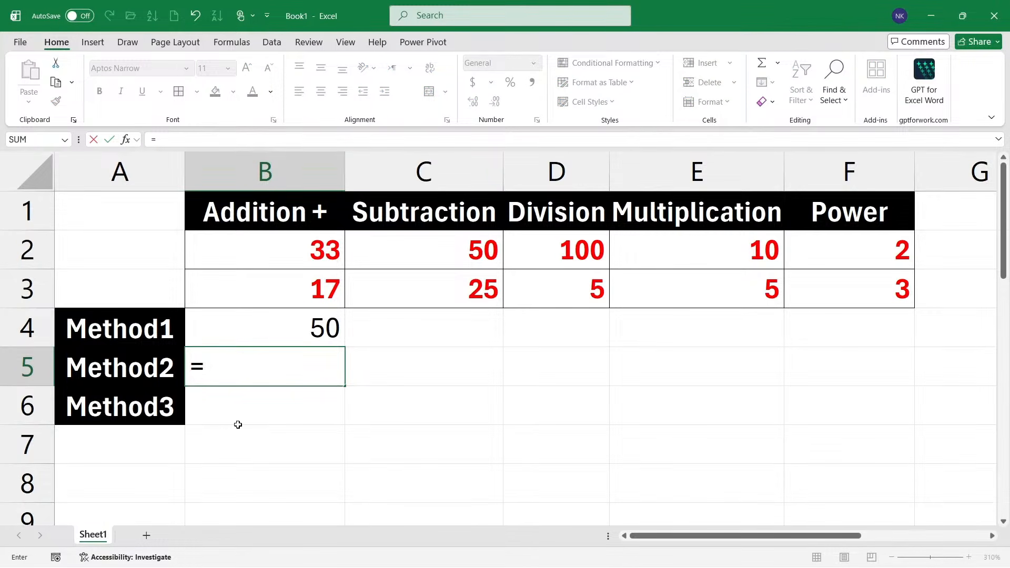
pyautogui.write('33+')
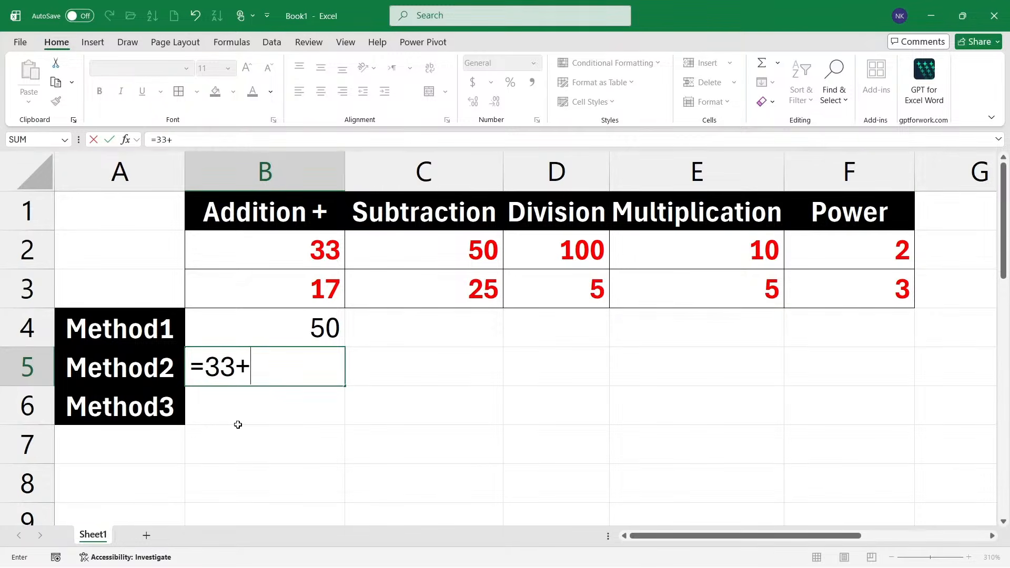
pyautogui.write('17')
pyautogui.press('Return')
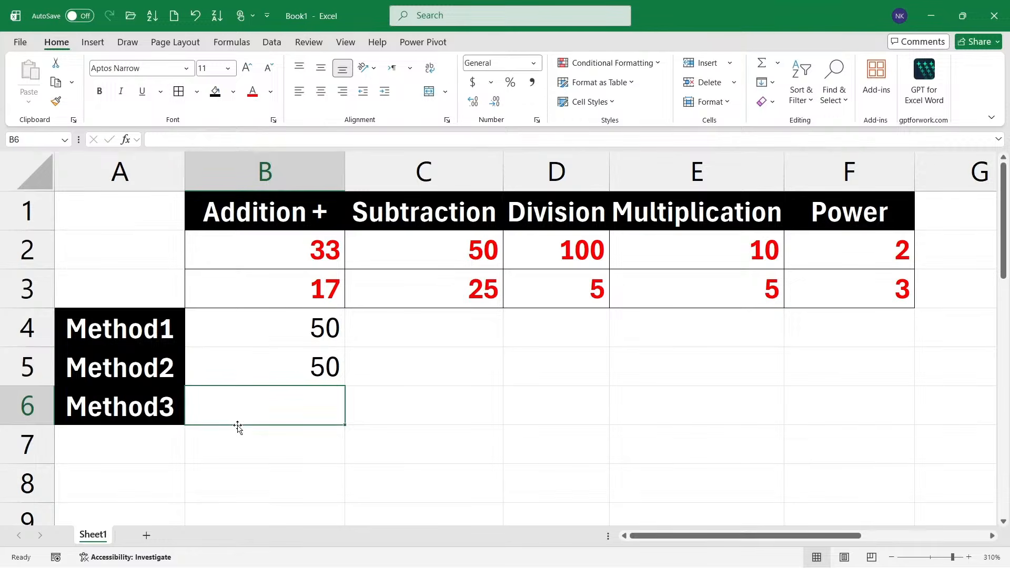
# Build =B2+B3 in B6 by clicking the input cells, then select the three results.
pyautogui.write('=')
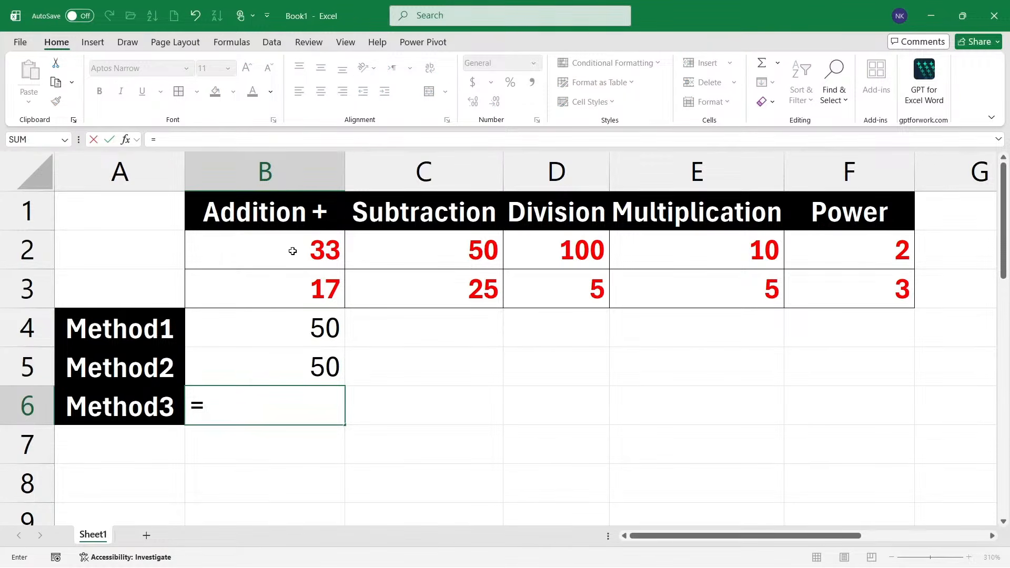
pyautogui.click(312, 256)
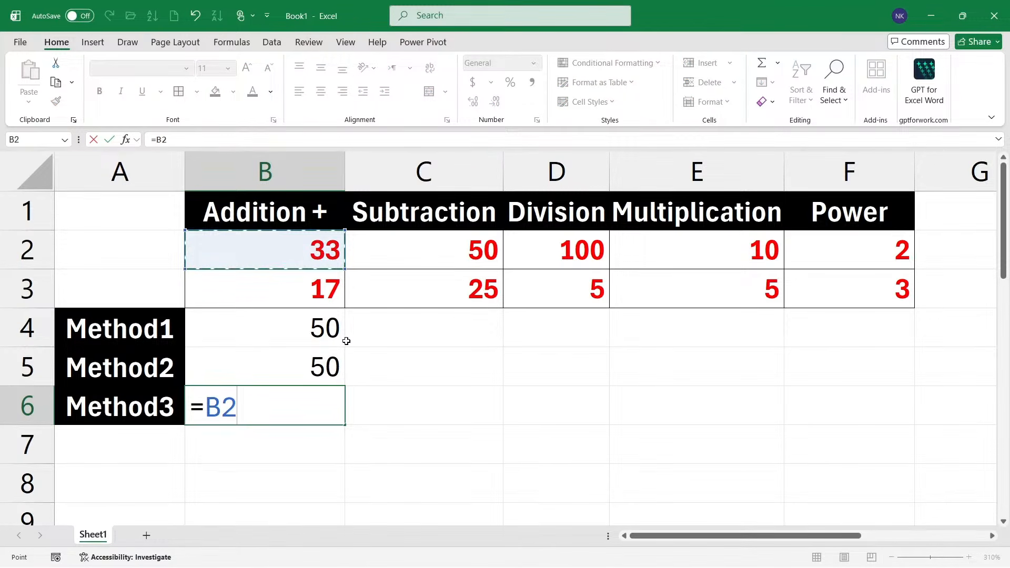
pyautogui.write('+')
pyautogui.click(339, 298)
pyautogui.press('Return')
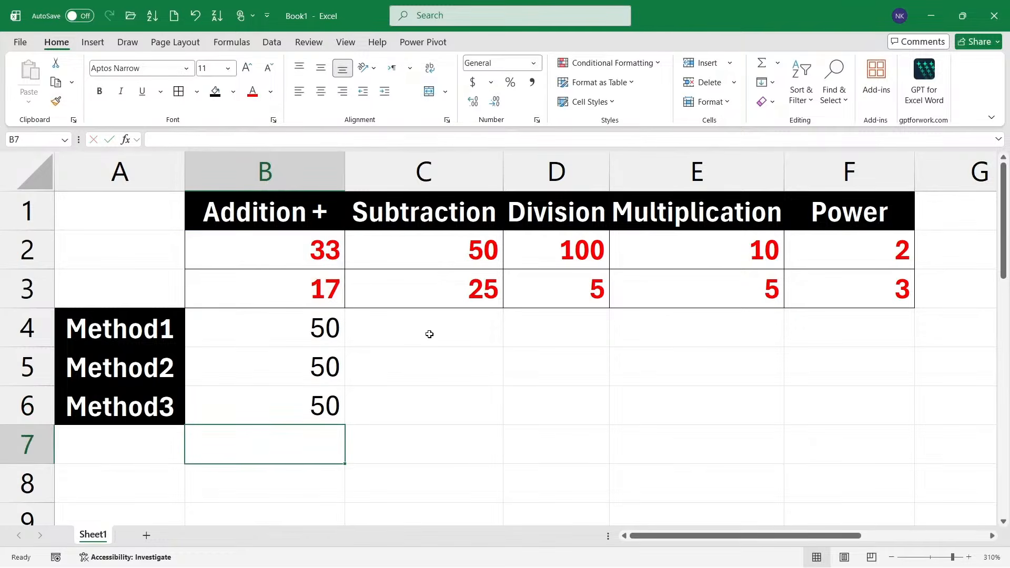
pyautogui.moveTo(341, 330); pyautogui.dragTo(341, 406)
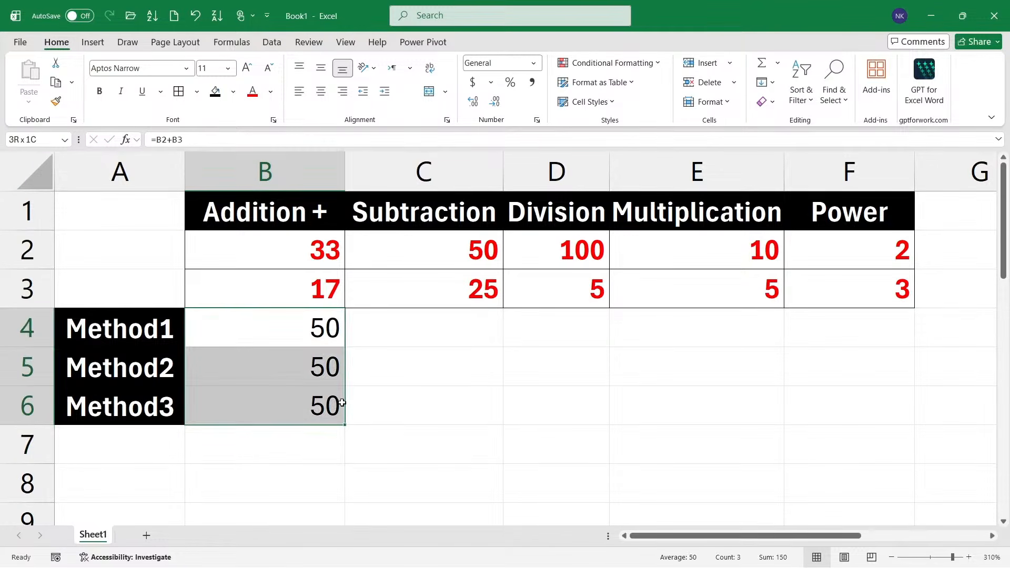
# Clear the results and re-enter =33+17 in B4 and =B2+B3 in B5.
pyautogui.press('Delete')
pyautogui.click(316, 321)
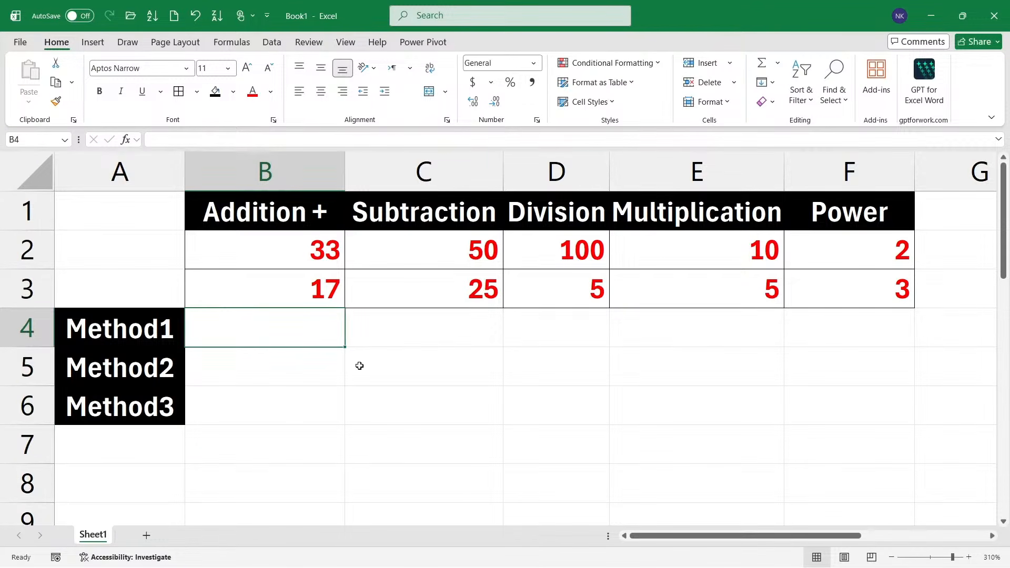
pyautogui.write('=')
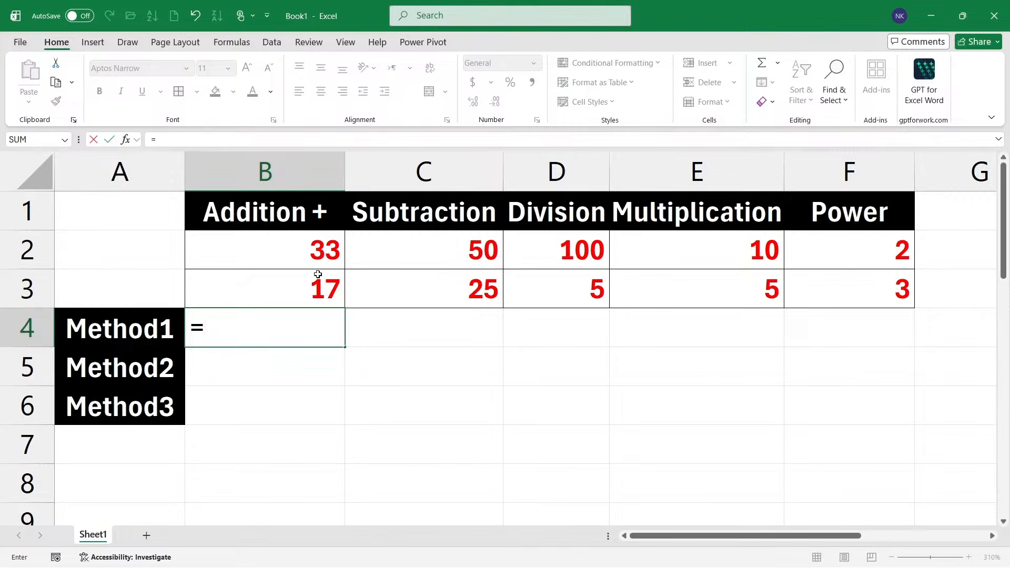
pyautogui.write('33+')
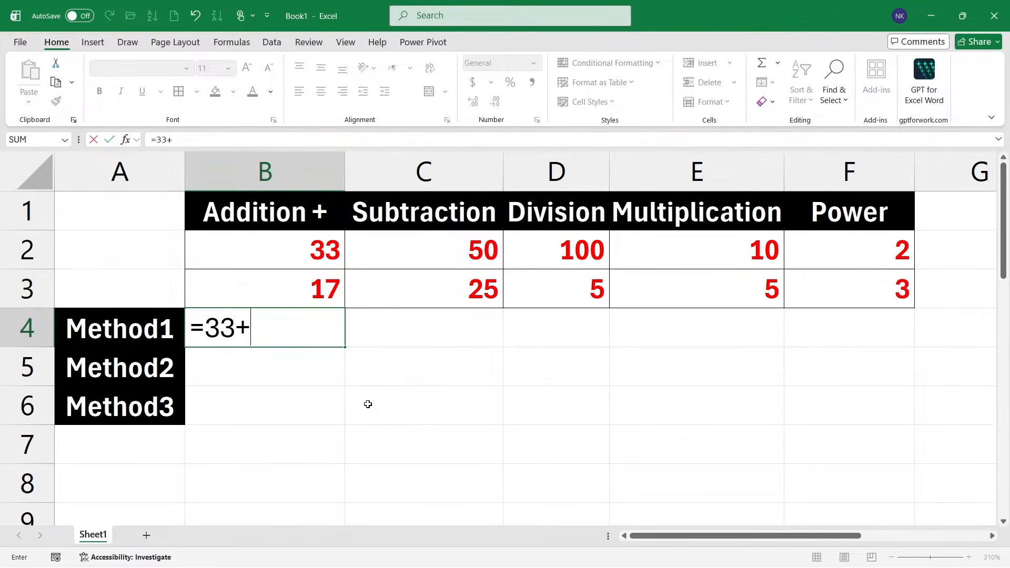
pyautogui.write('17')
pyautogui.press('Return')
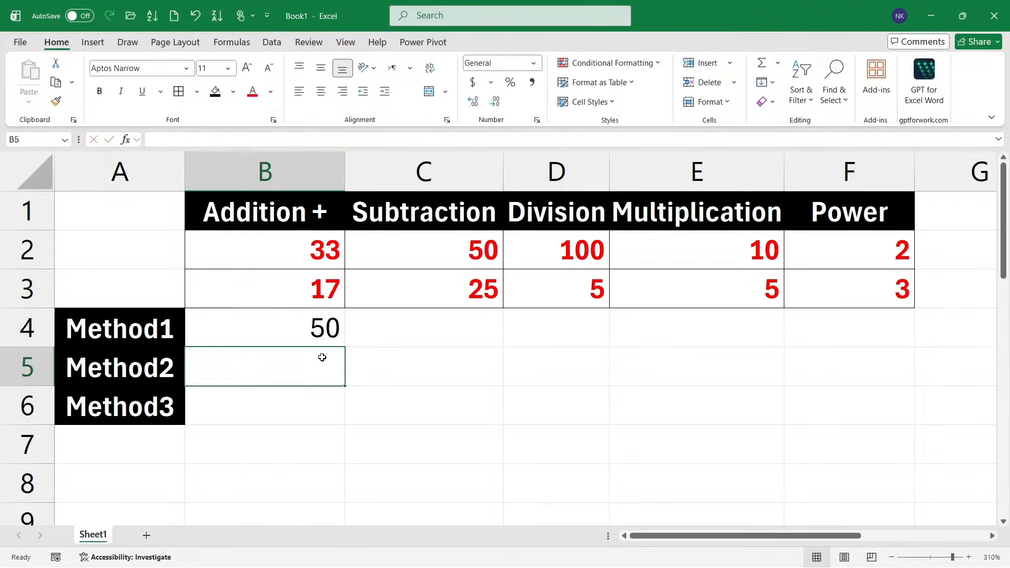
pyautogui.write('=')
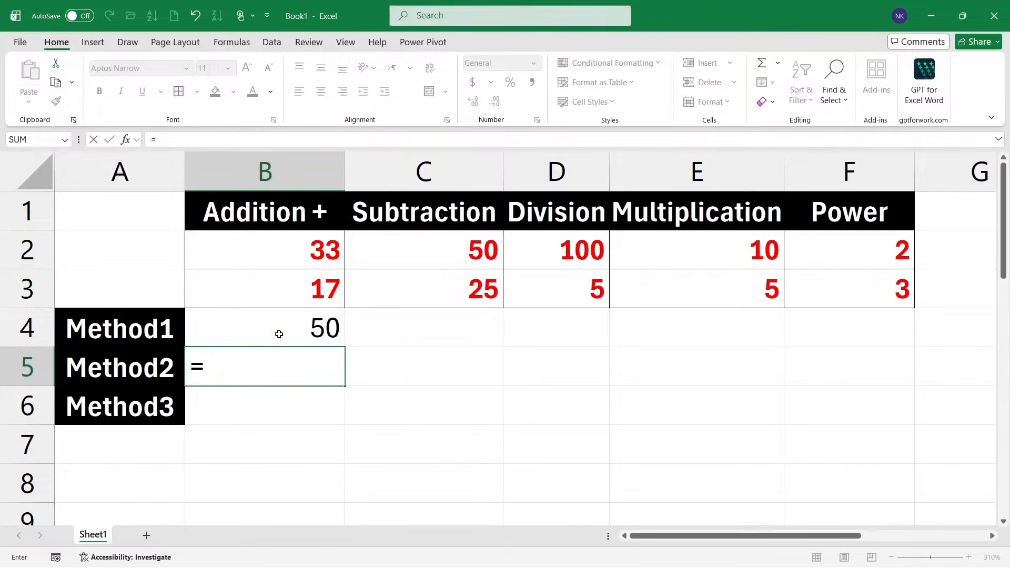
pyautogui.write('b2+')
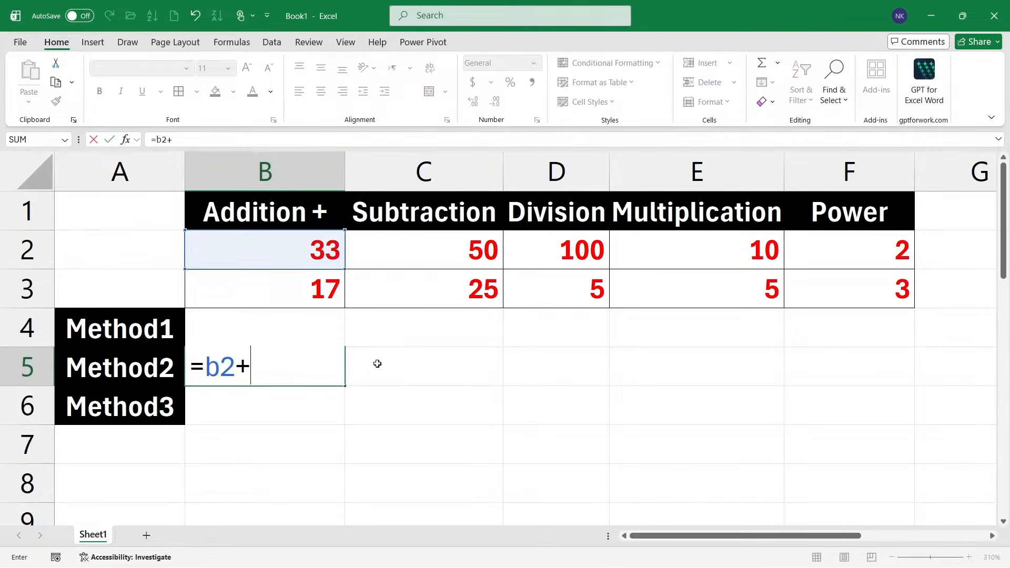
pyautogui.write('b3')
pyautogui.press('Return')
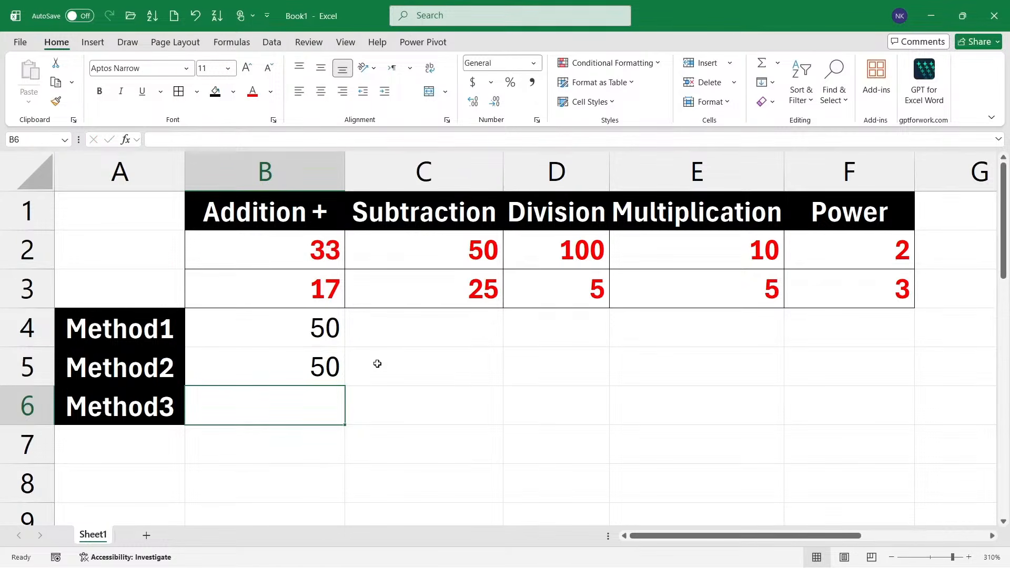
# Build =B2+B3 in B6 by clicking B2 and B3.
pyautogui.write('=')
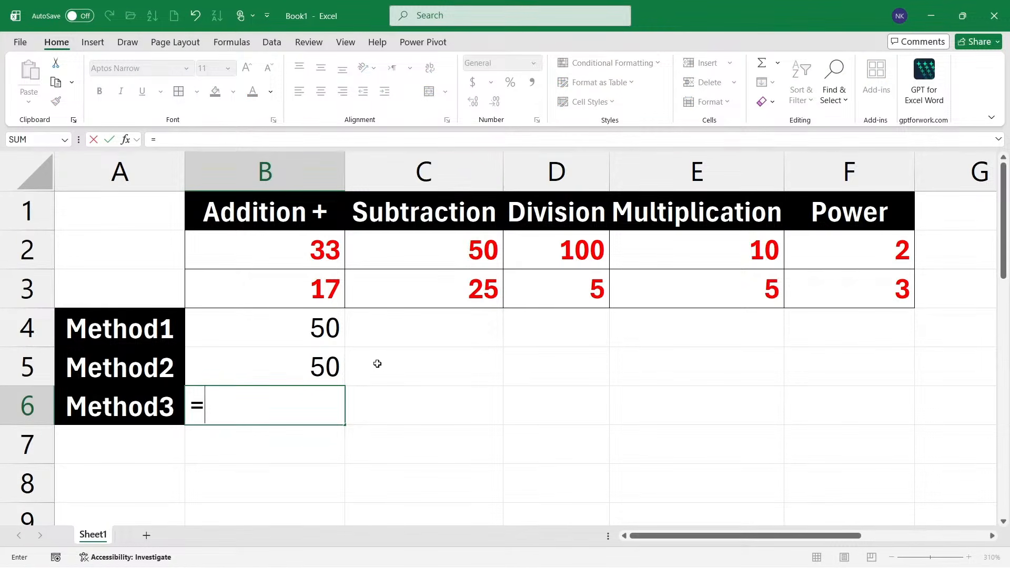
pyautogui.click(322, 255)
pyautogui.write('+')
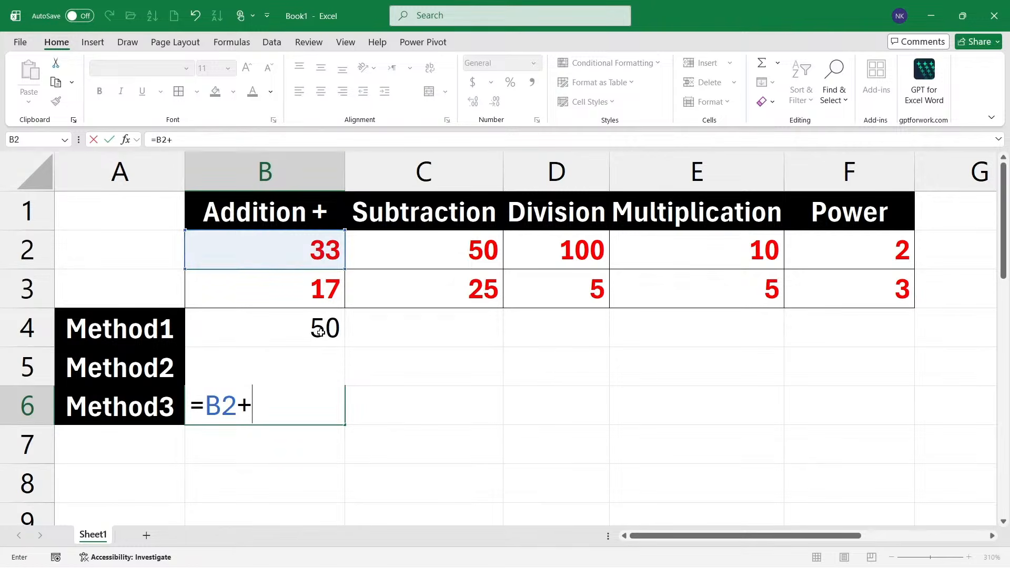
pyautogui.click(328, 297)
pyautogui.press('Return')
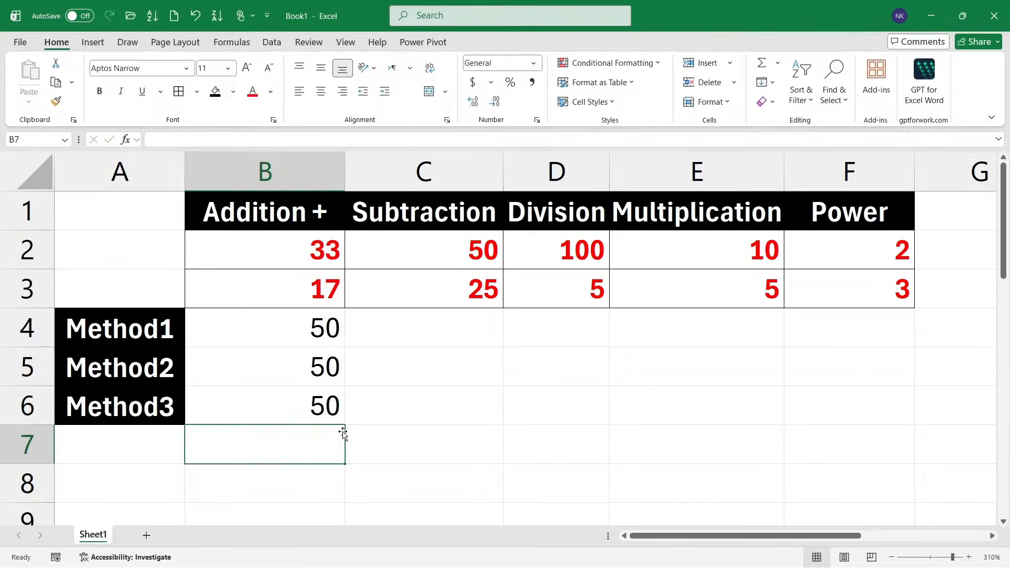
# Inspect the formulas behind B5 and B6, opening B5's formula for editing.
pyautogui.moveTo(337, 341); pyautogui.dragTo(335, 408)
pyautogui.click(372, 407)
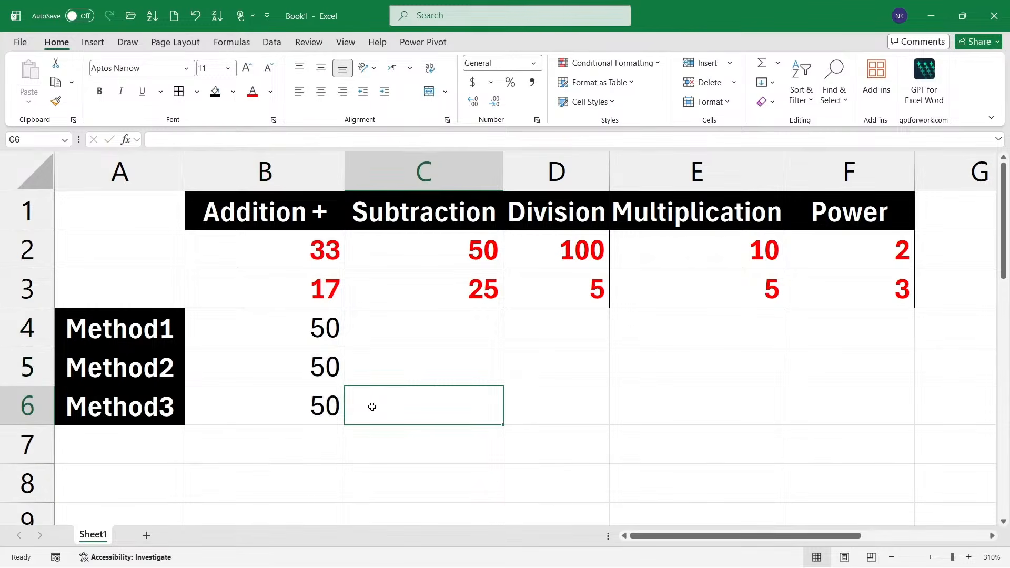
pyautogui.click(333, 391)
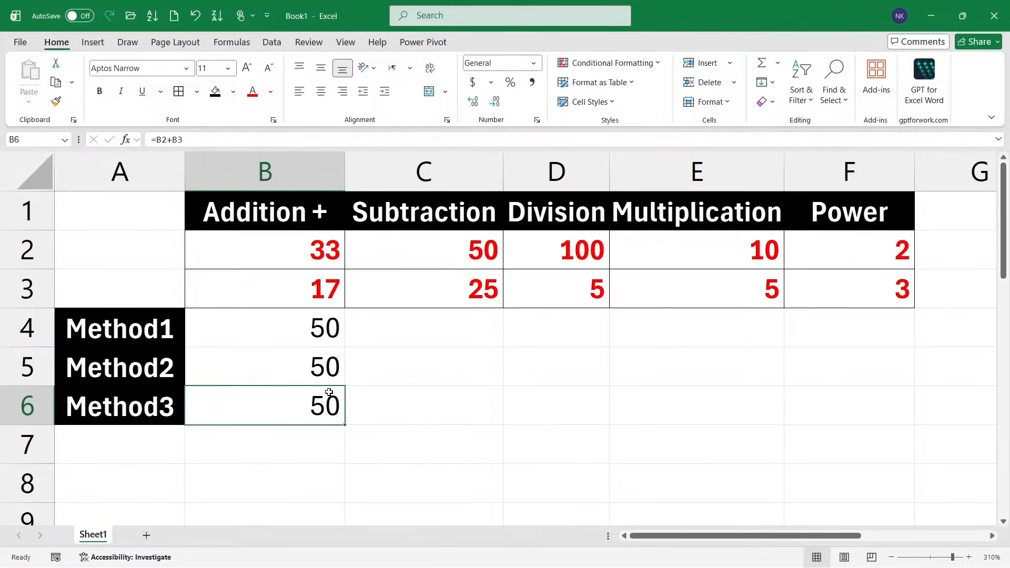
pyautogui.click(319, 375)
pyautogui.moveTo(317, 362); pyautogui.dragTo(315, 401)
pyautogui.doubleClick(318, 367)
pyautogui.moveTo(288, 370); pyautogui.dragTo(192, 364)
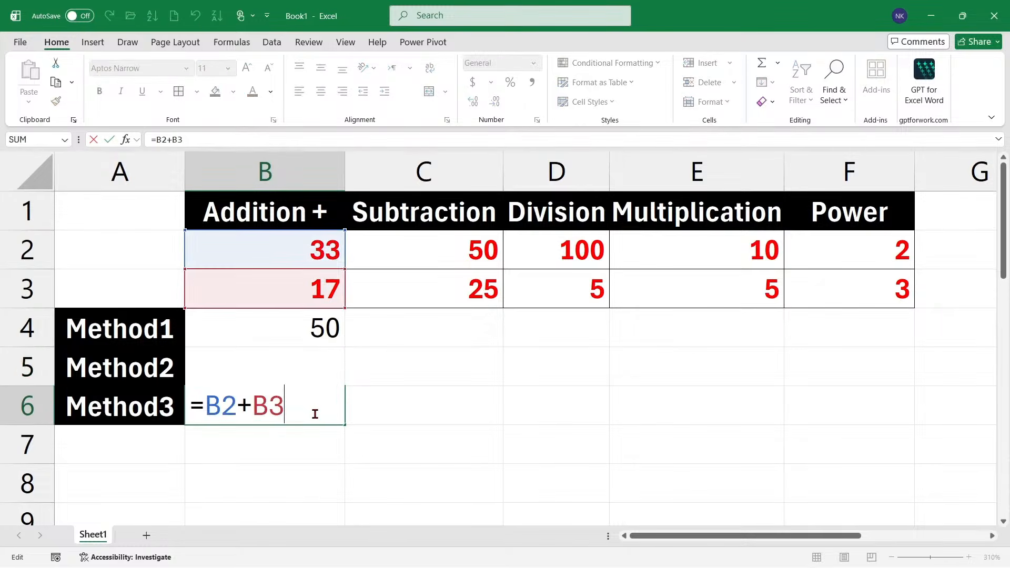
pyautogui.moveTo(288, 405); pyautogui.dragTo(188, 405)
pyautogui.click(306, 406)
pyautogui.hotkey('shift', 'Left')
pyautogui.hotkey('shift', 'Left')
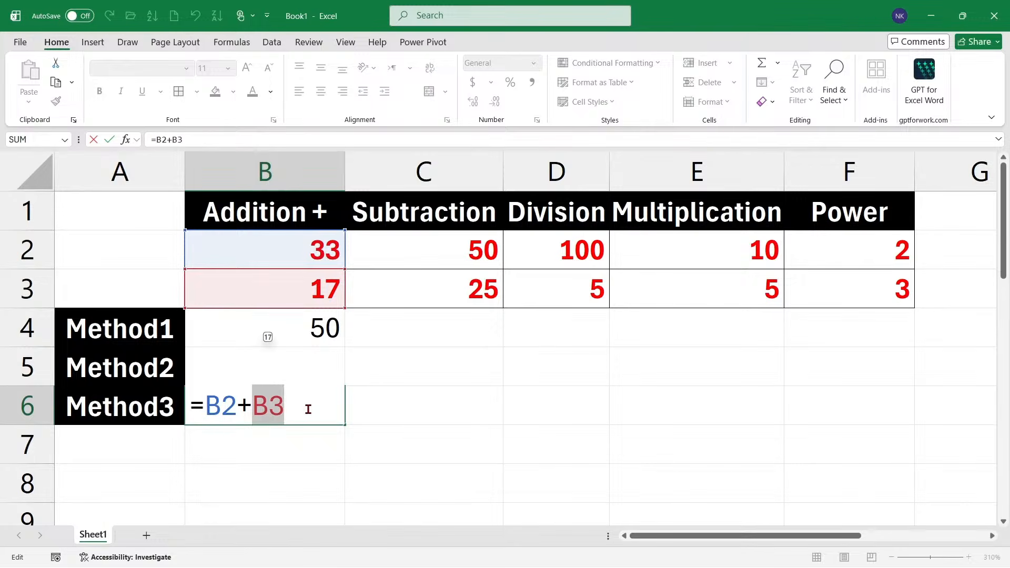
pyautogui.click(306, 409)
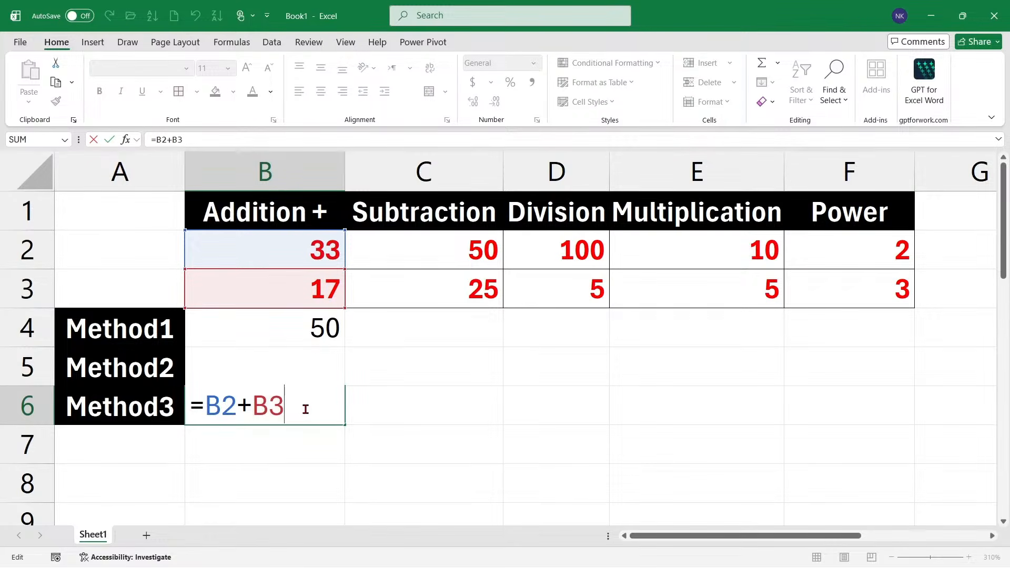
pyautogui.press('Return')
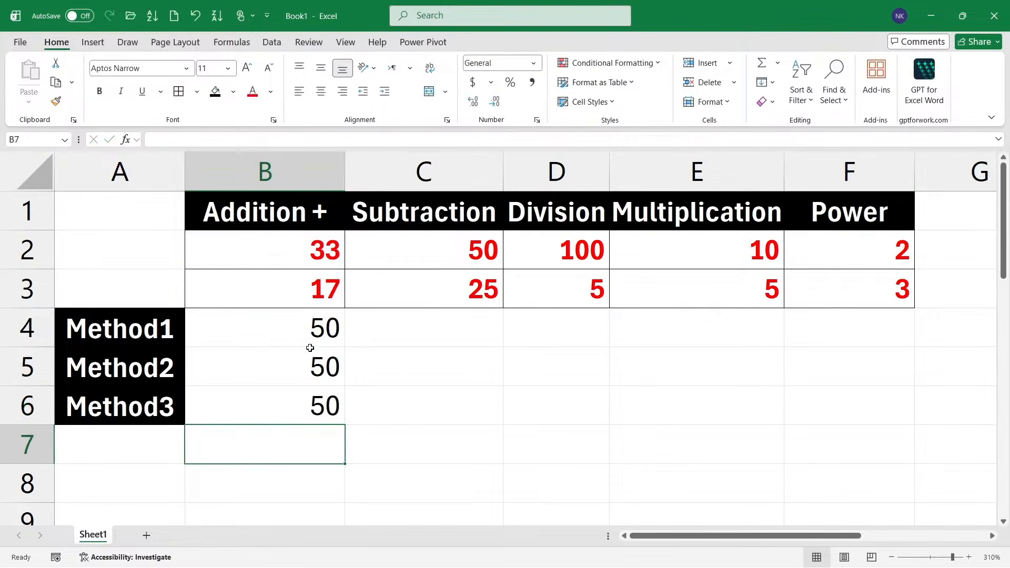
pyautogui.doubleClick(310, 348)
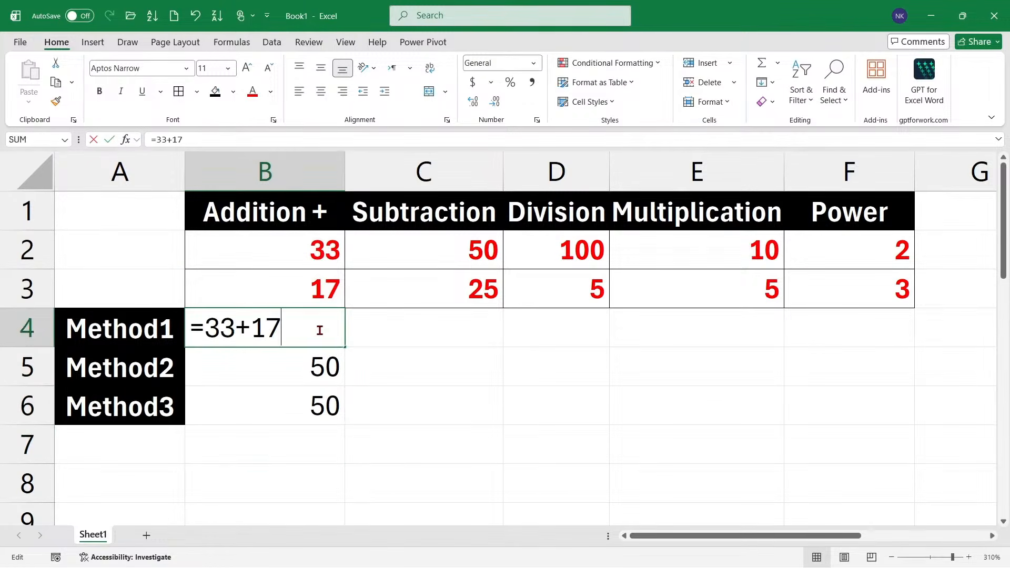
pyautogui.moveTo(205, 328); pyautogui.dragTo(284, 326)
pyautogui.click(284, 326)
pyautogui.moveTo(210, 330); pyautogui.dragTo(309, 328)
pyautogui.click(309, 328)
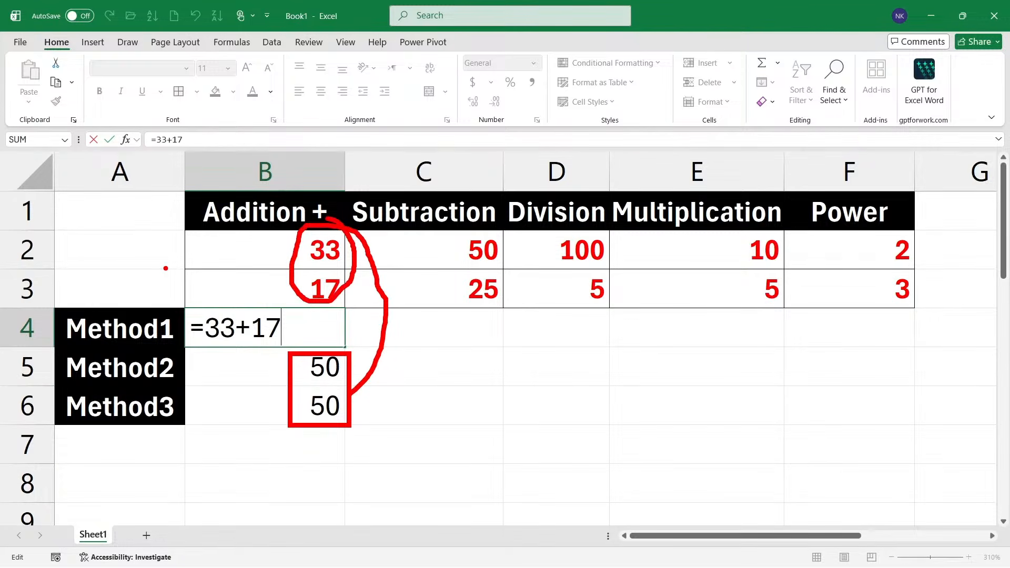
pyautogui.press('Return')
# Edit B2 from 33 to 34 and check the updated sums in B5 and B6.
pyautogui.click(315, 254)
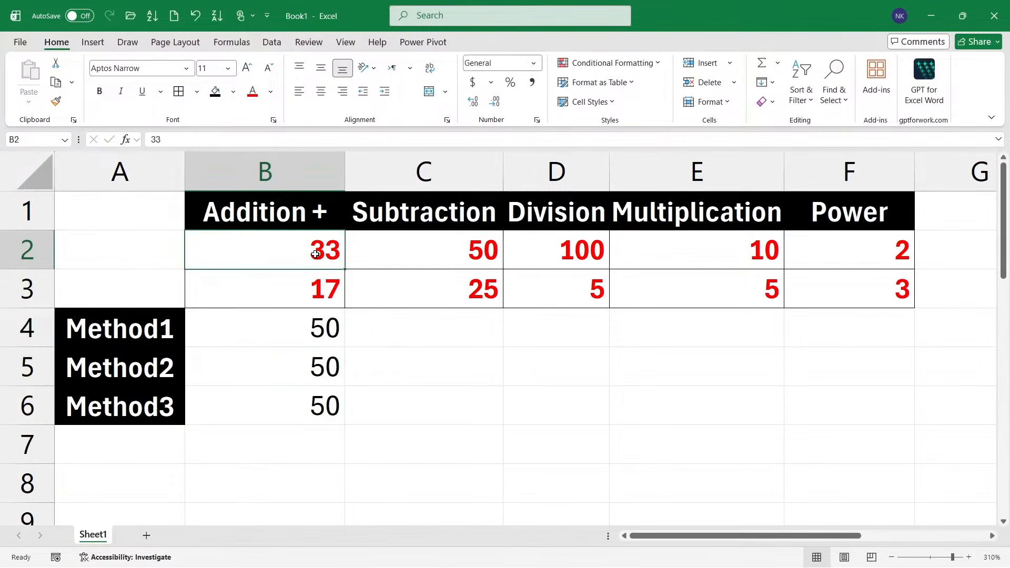
pyautogui.press('F2')
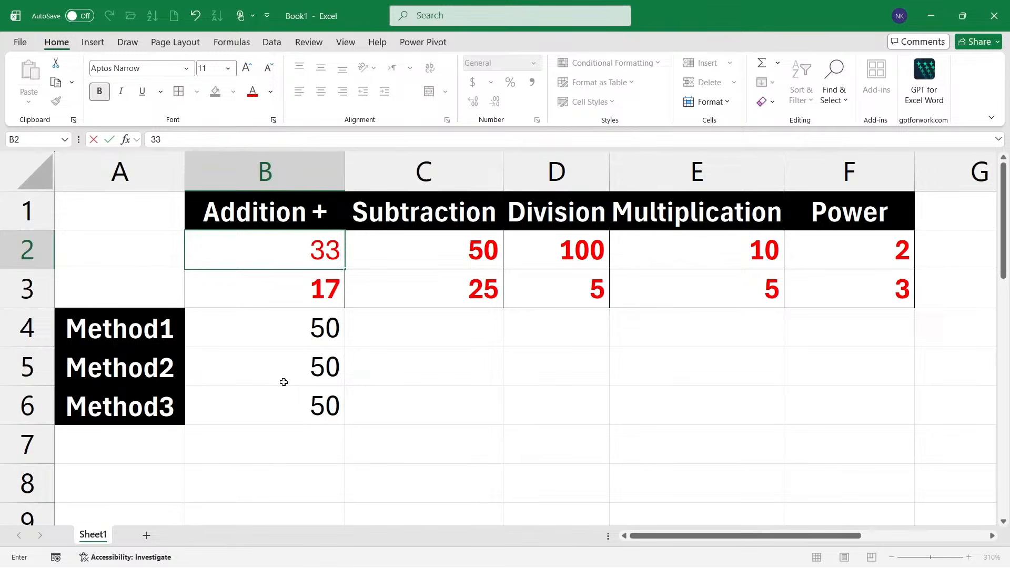
pyautogui.press('BackSpace')
pyautogui.write('4')
pyautogui.press('Return')
pyautogui.moveTo(333, 380); pyautogui.dragTo(333, 407)
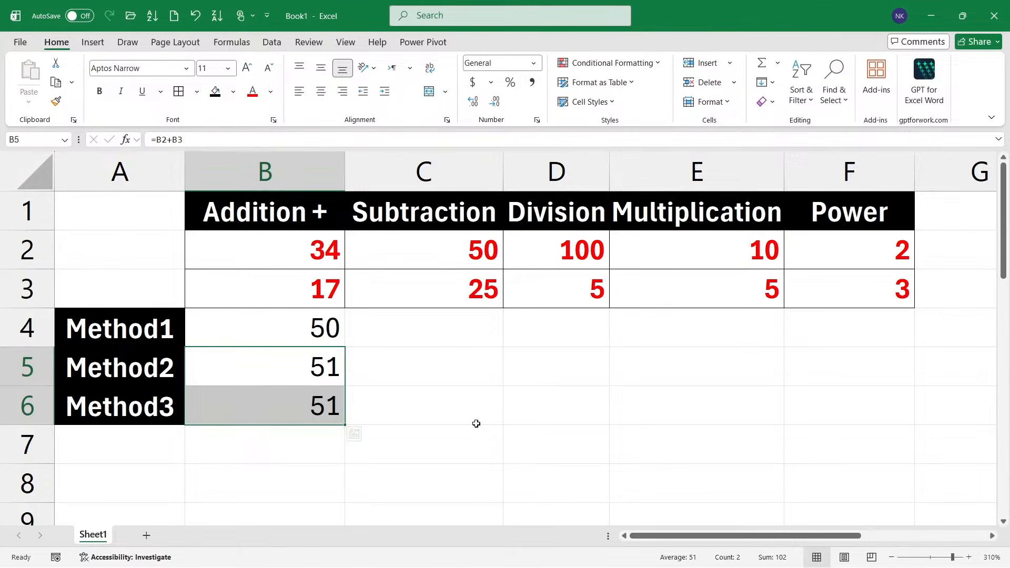
# Retype B2 as 40 so B5 and B6 show 57.
pyautogui.press('Up')
pyautogui.press('Up')
pyautogui.press('Up')
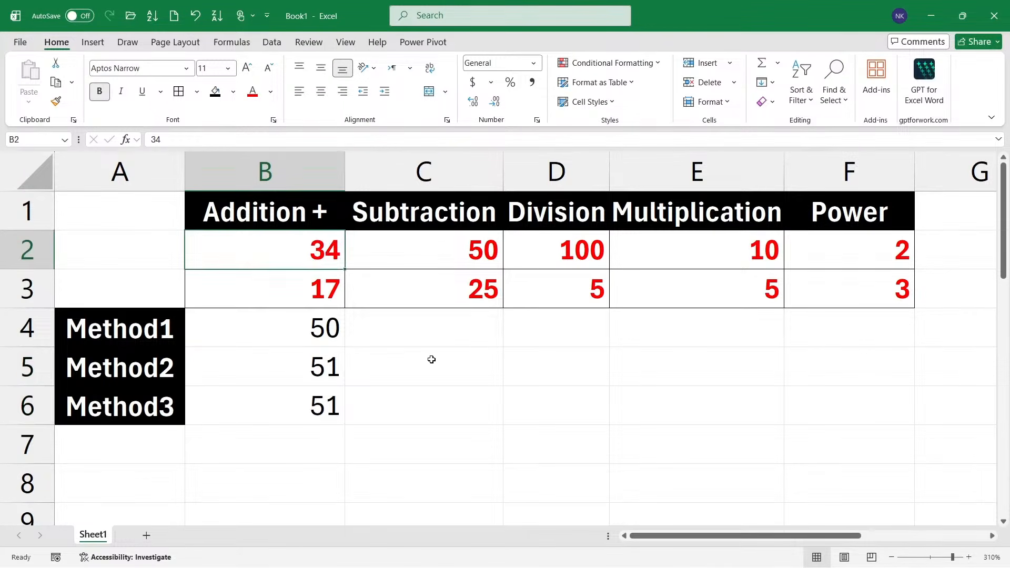
pyautogui.write('40')
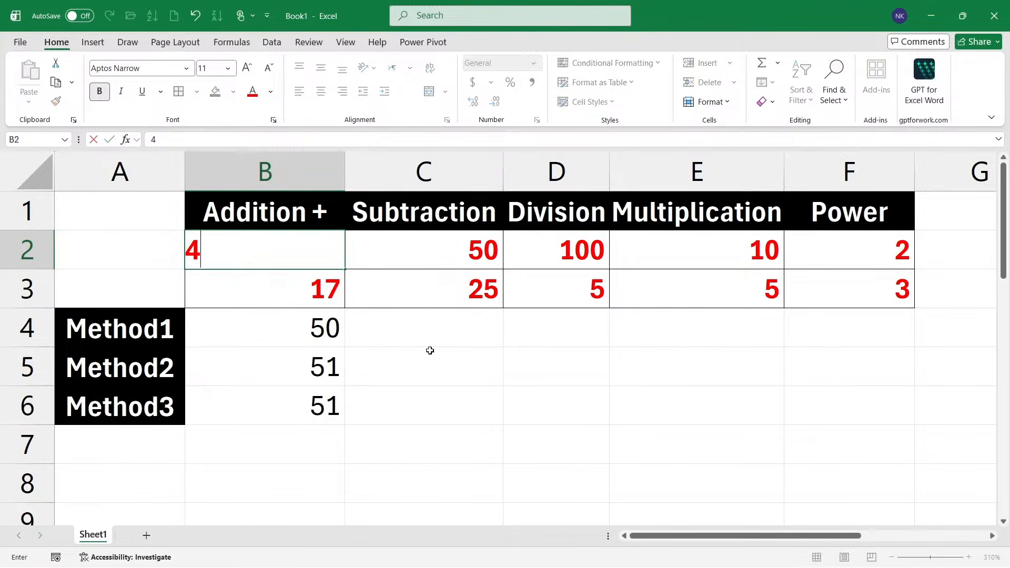
pyautogui.press('Return')
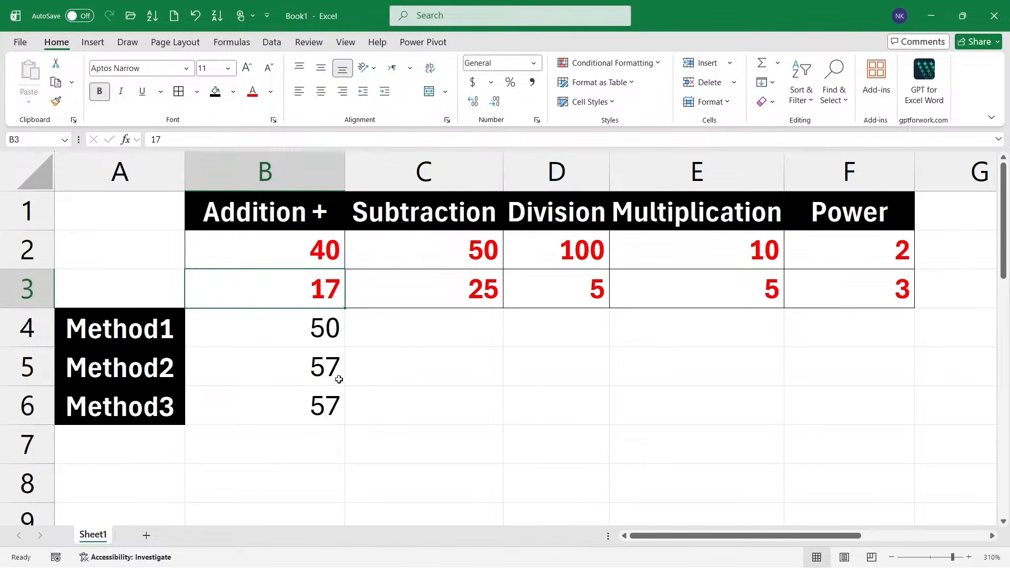
pyautogui.moveTo(337, 381); pyautogui.dragTo(338, 408)
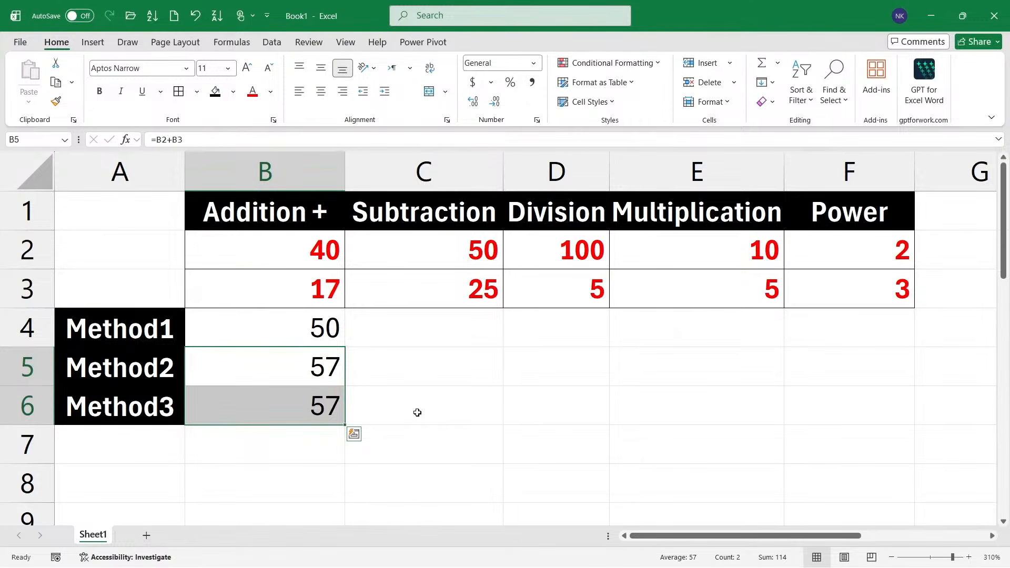
# Compare the inputs with B5 and B6, and open B5's formula to inspect its references.
pyautogui.moveTo(320, 253); pyautogui.dragTo(322, 286)
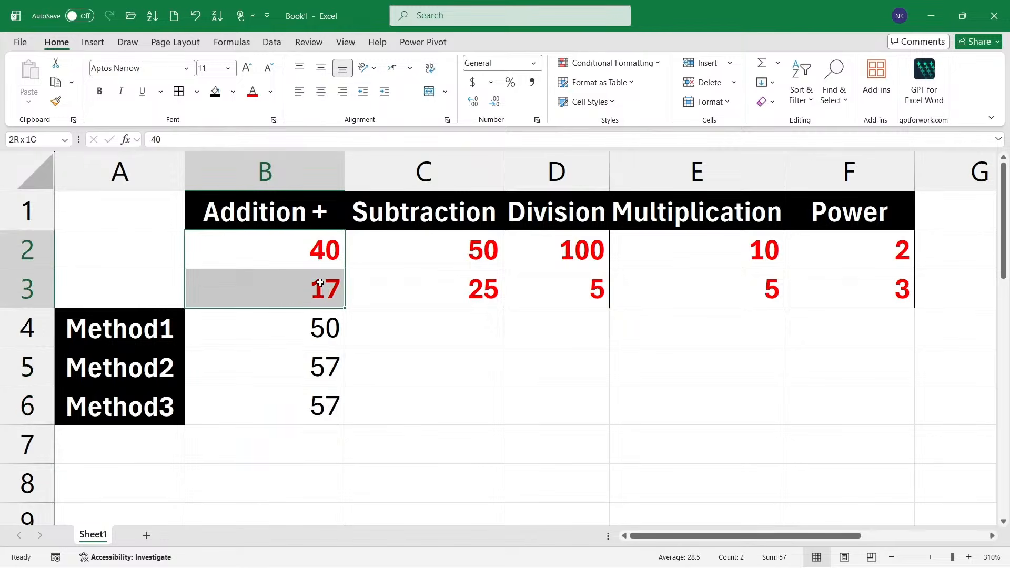
pyautogui.moveTo(321, 370); pyautogui.dragTo(328, 409)
pyautogui.click(322, 378)
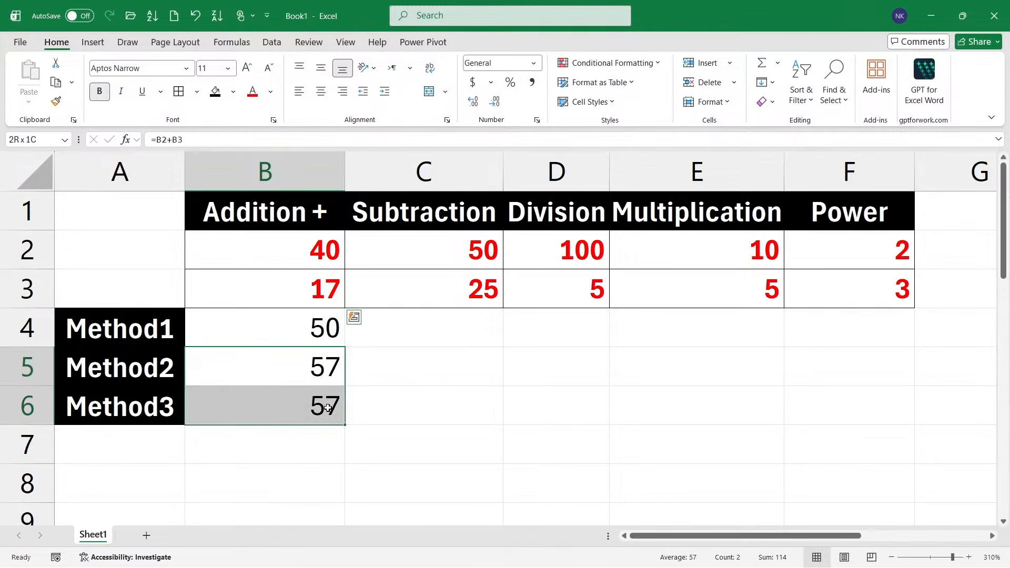
pyautogui.doubleClick(320, 371)
pyautogui.hotkey('shift', 'Left')
pyautogui.hotkey('shift', 'Left')
pyautogui.hotkey('shift', 'Left')
pyautogui.hotkey('shift', 'Left')
pyautogui.hotkey('shift', 'Left')
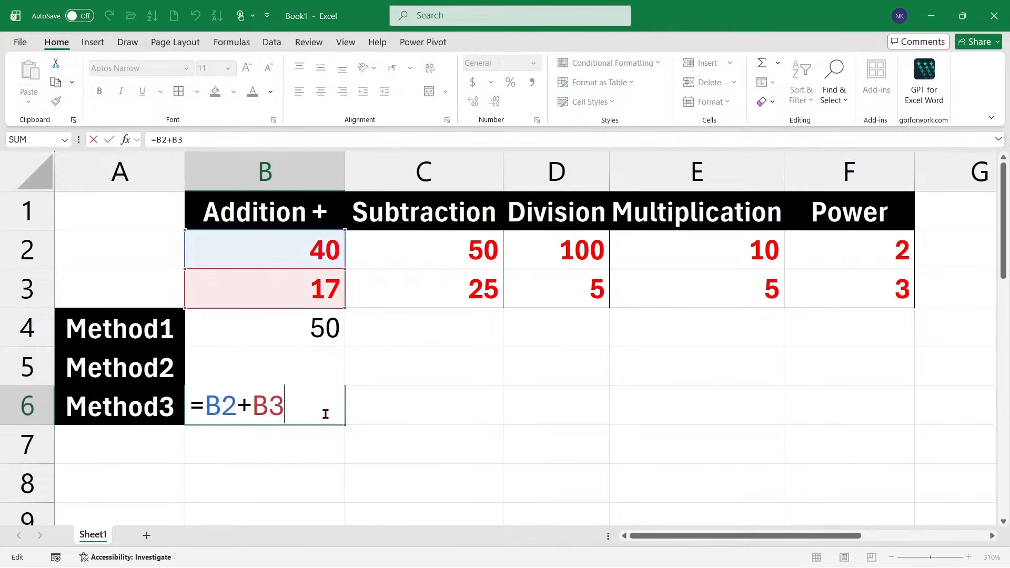
# Close B6's formula, then change B4's hard-coded formula to =40+17.
pyautogui.hotkey('shift', 'Left')
pyautogui.hotkey('shift', 'Left')
pyautogui.hotkey('shift', 'Left')
pyautogui.moveTo(194, 404); pyautogui.dragTo(190, 405)
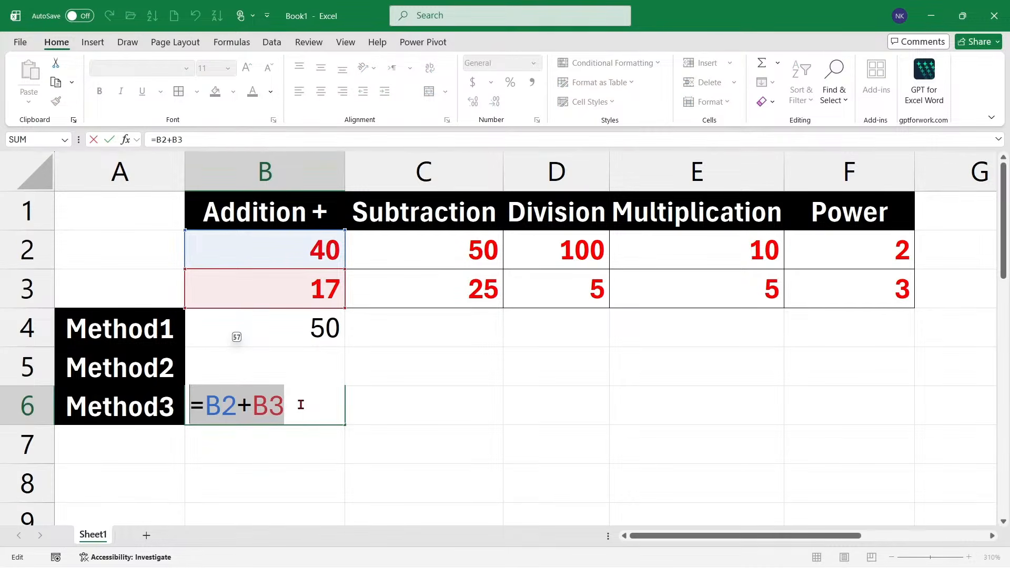
pyautogui.press('Return')
pyautogui.click(275, 334)
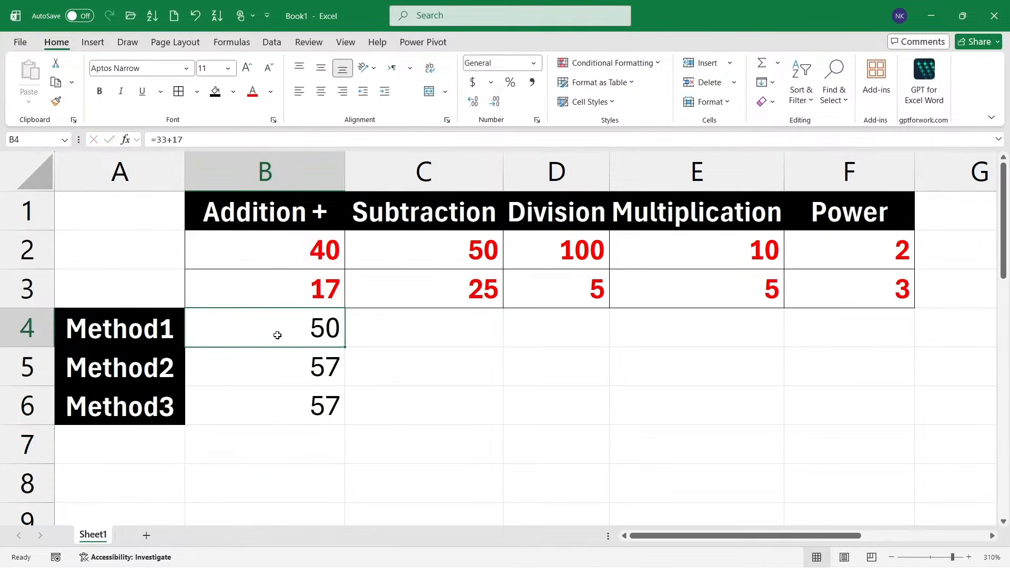
pyautogui.doubleClick(323, 328)
pyautogui.moveTo(205, 329); pyautogui.dragTo(236, 329)
pyautogui.write('40')
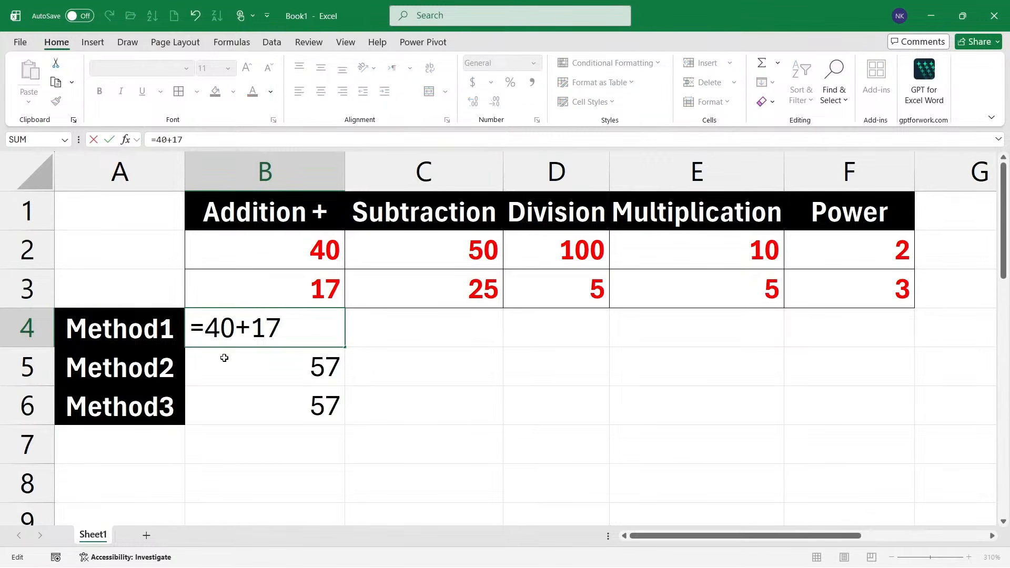
pyautogui.press('Return')
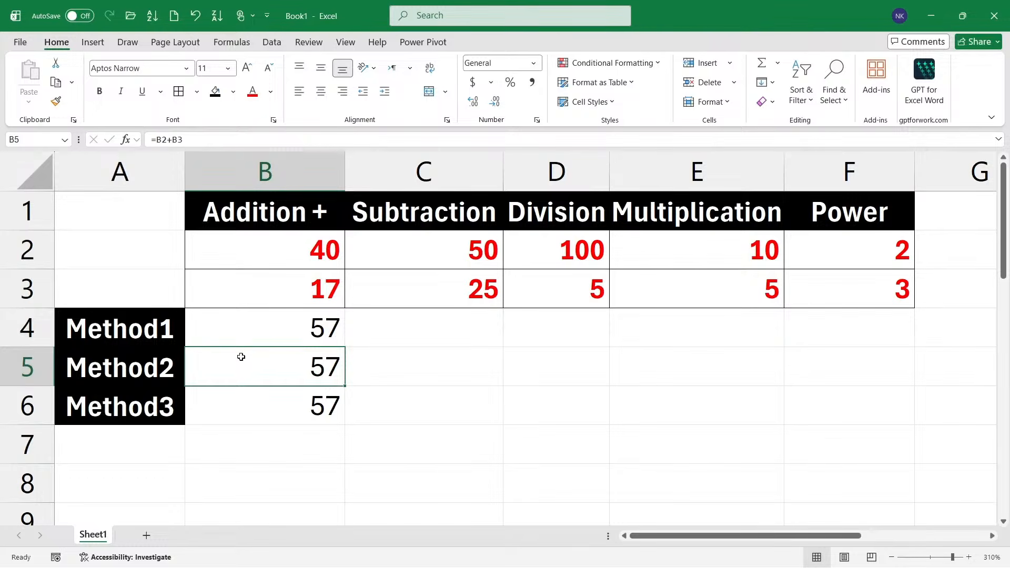
# Delete the results in B4:B6 and reselect B4.
pyautogui.moveTo(296, 321); pyautogui.dragTo(300, 403)
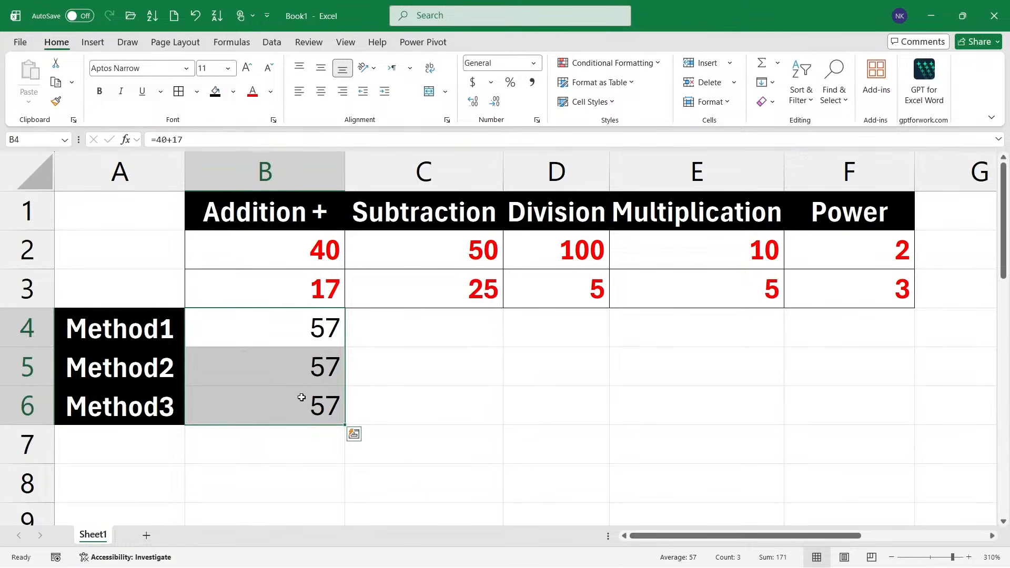
pyautogui.press('Delete')
pyautogui.click(298, 342)
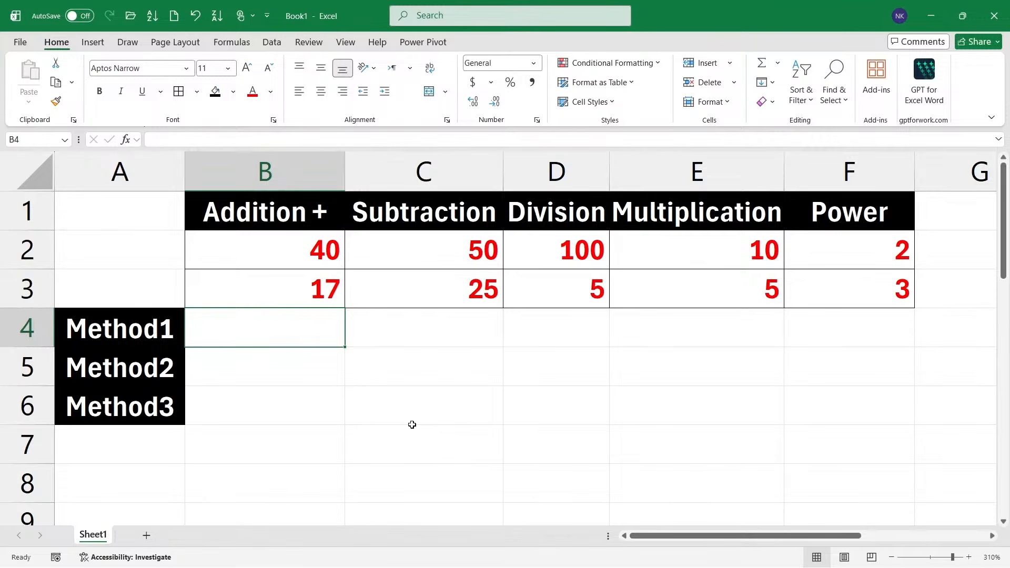
# Enter =40+17 in B4 and =B3+B2 in B5.
pyautogui.write('=40+17')
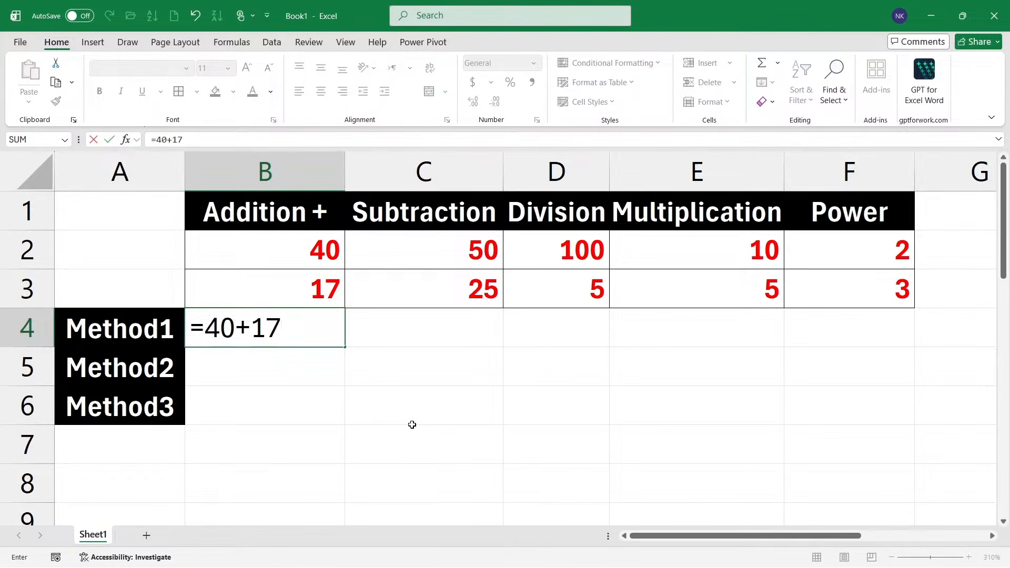
pyautogui.press('Return')
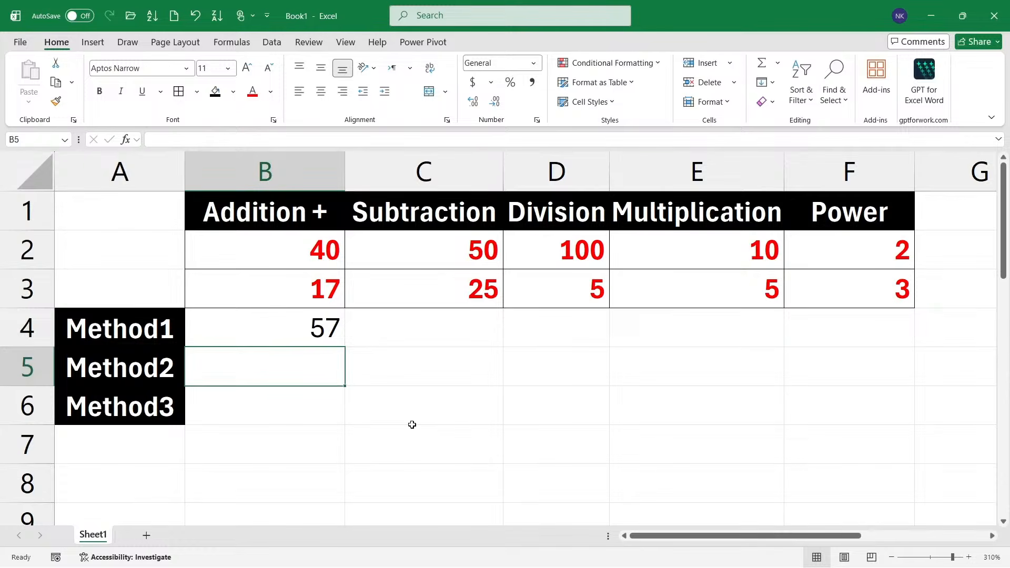
pyautogui.write('=')
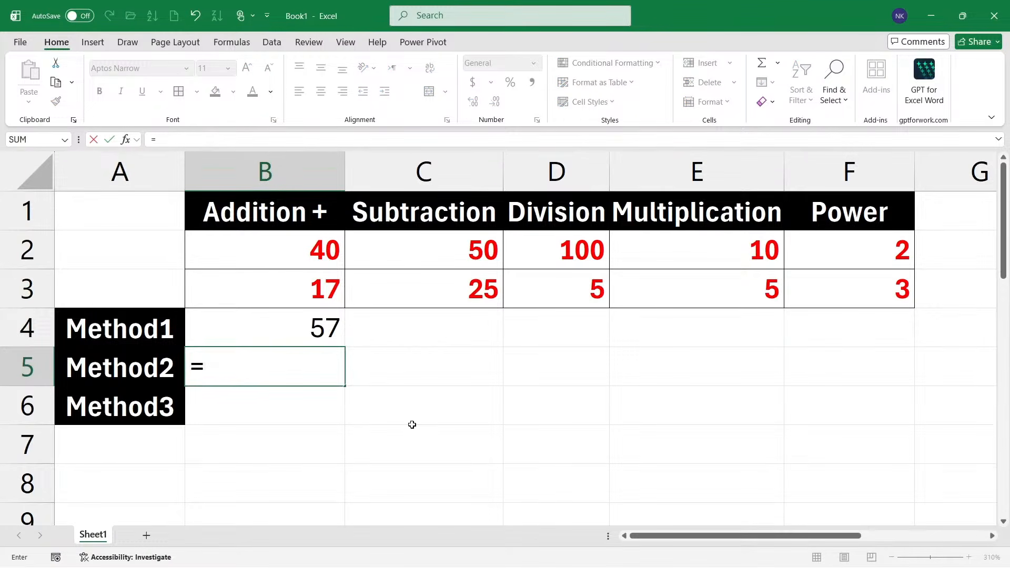
pyautogui.write('b')
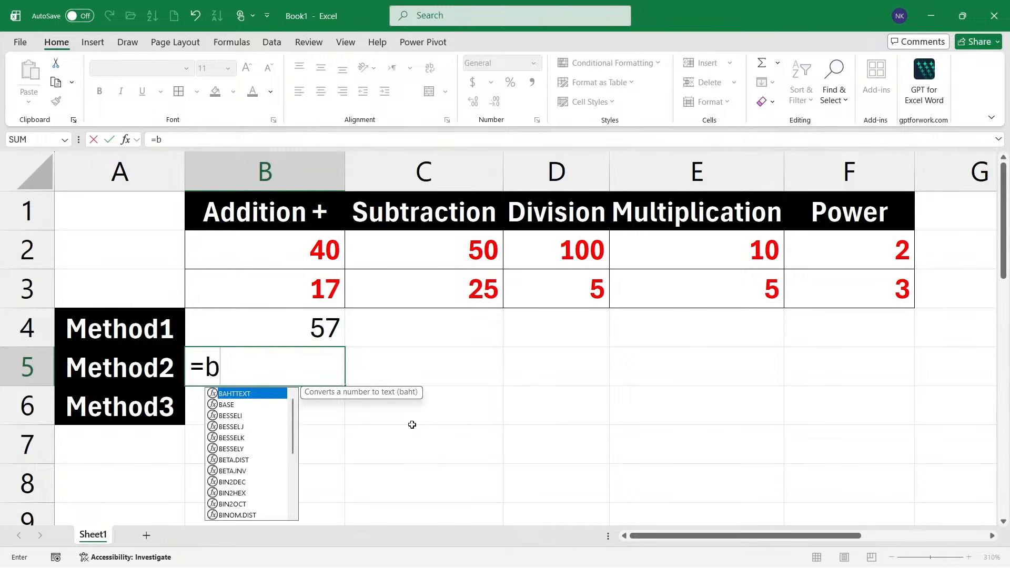
pyautogui.write('2+b3')
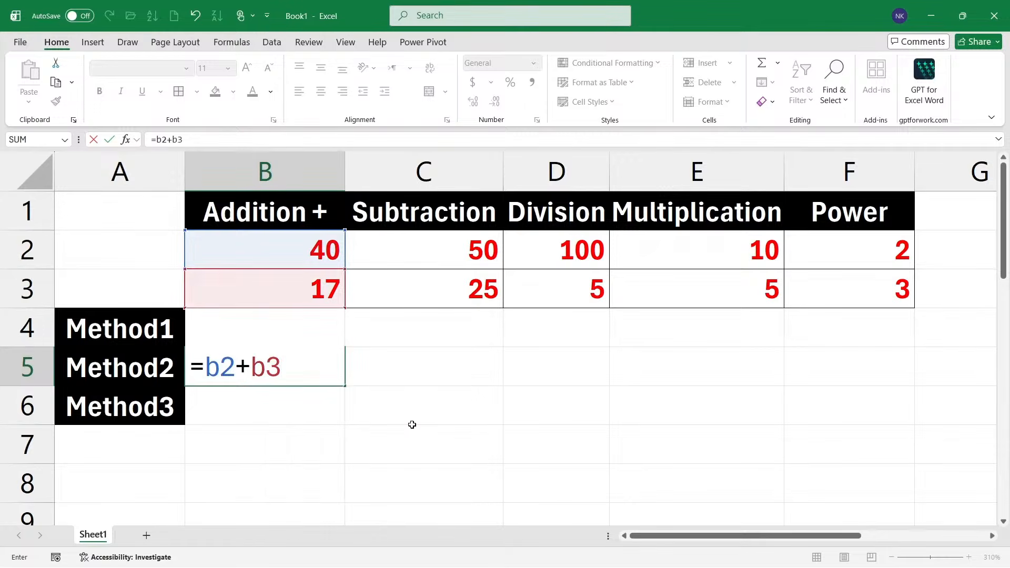
pyautogui.press('BackSpace')
pyautogui.press('BackSpace')
pyautogui.press('BackSpace')
pyautogui.press('BackSpace')
pyautogui.press('BackSpace')
pyautogui.write('b3+')
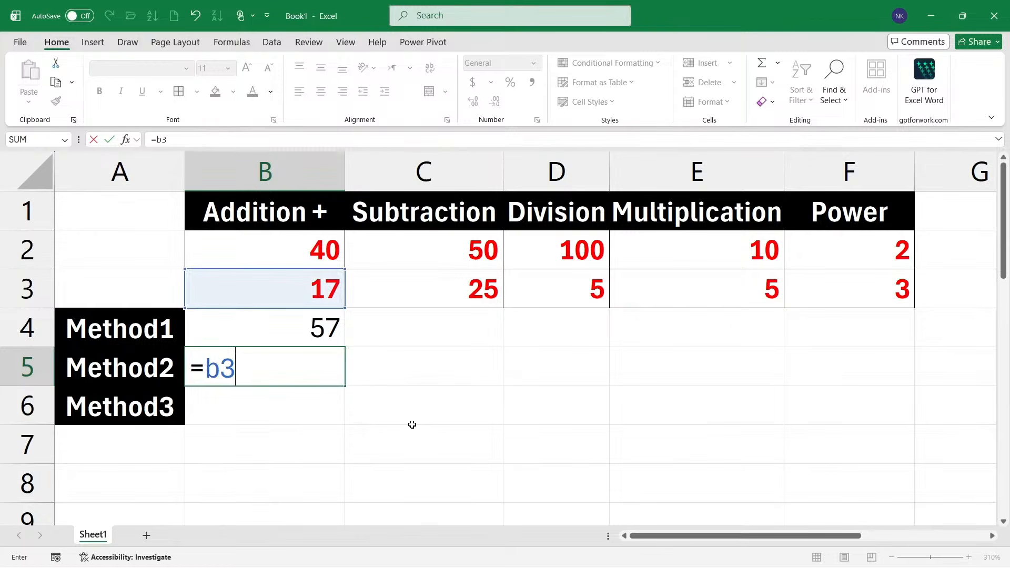
pyautogui.write('b2')
pyautogui.press('Return')
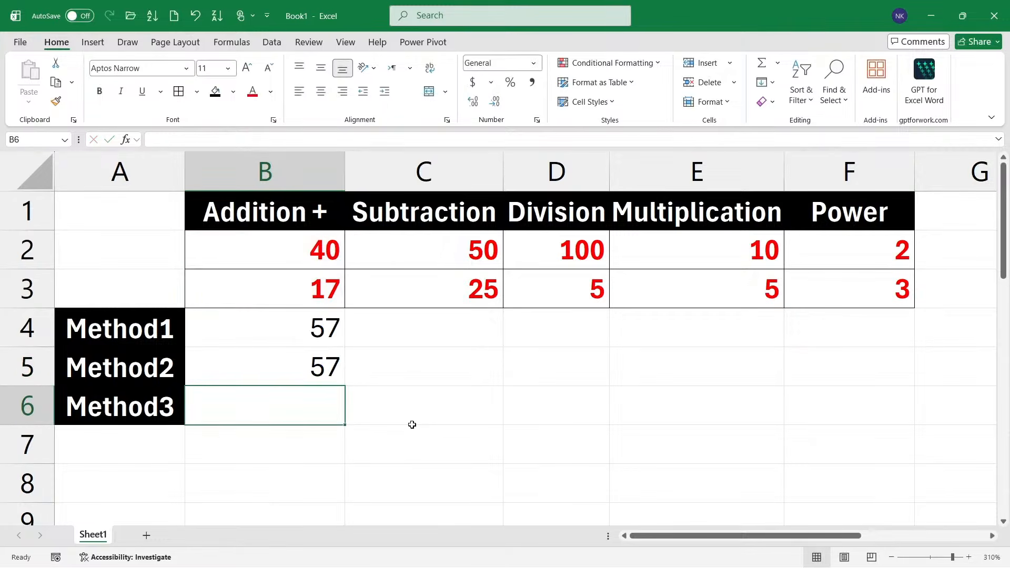
# Build =B2+B3 in B6 by picking the input cells with arrow keys, then move to C4.
pyautogui.write('=')
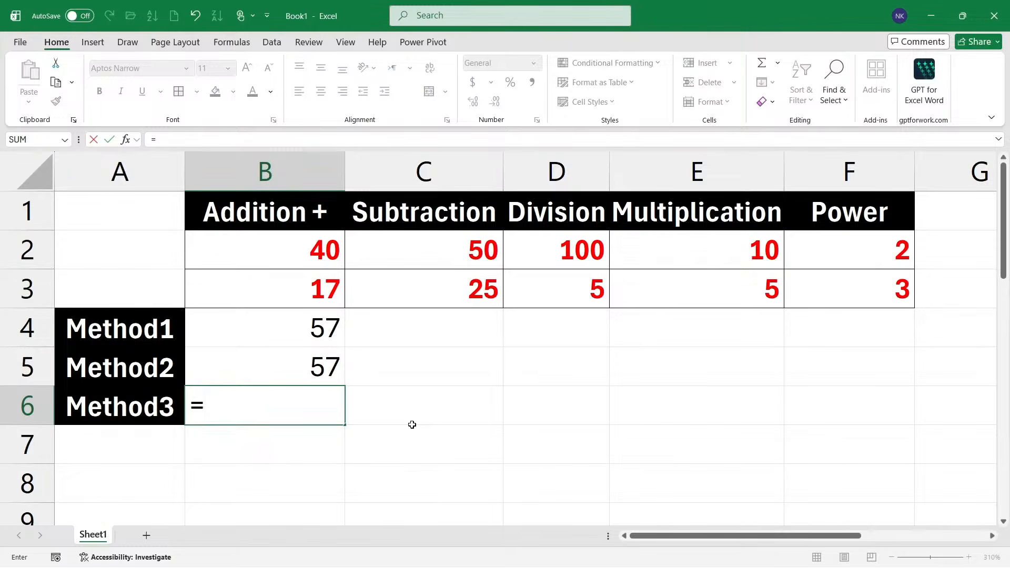
pyautogui.press('Up')
pyautogui.press('Up')
pyautogui.press('Up')
pyautogui.press('Up')
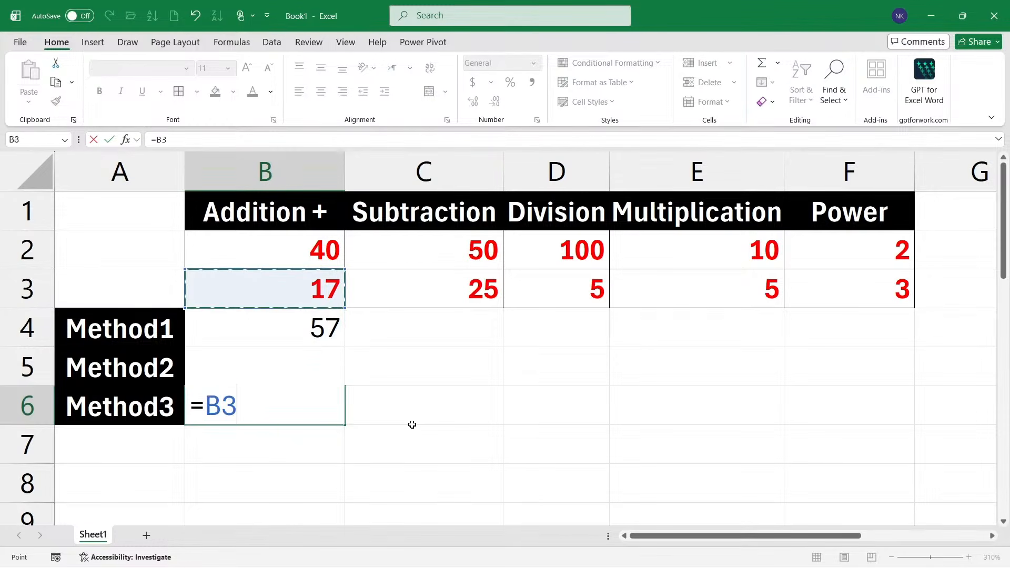
pyautogui.press('Down')
pyautogui.press('Down')
pyautogui.press('Up')
pyautogui.press('Up')
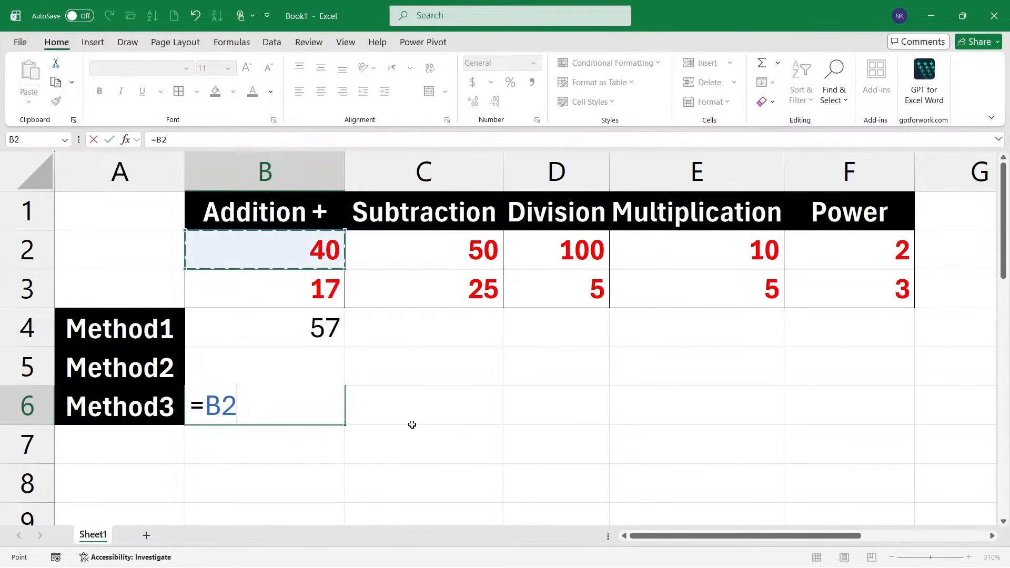
pyautogui.press('Right')
pyautogui.press('Right')
pyautogui.press('Left')
pyautogui.press('Left')
pyautogui.write('+')
pyautogui.press('Down')
pyautogui.press('Up')
pyautogui.press('Up')
pyautogui.press('Up')
pyautogui.press('Up')
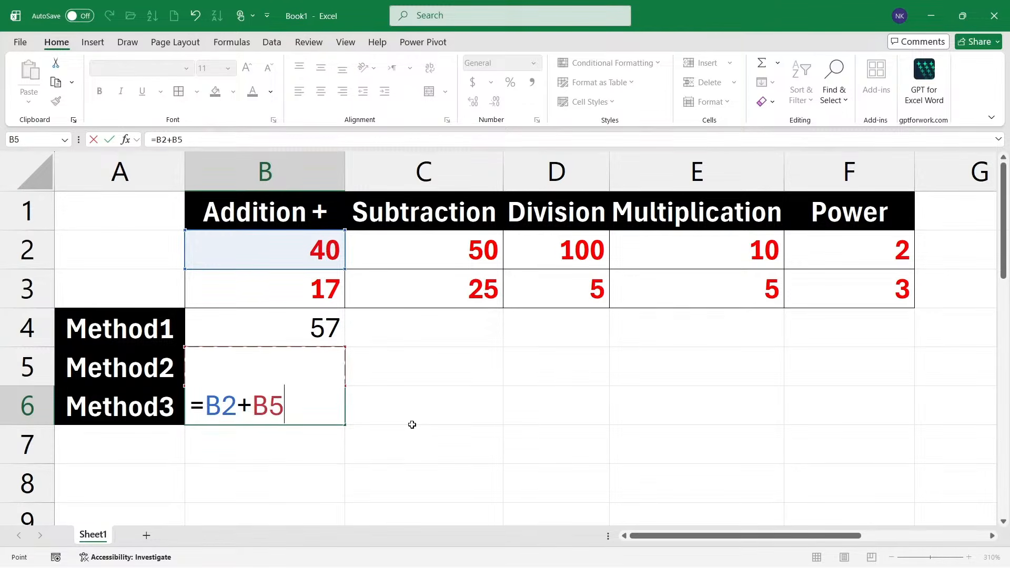
pyautogui.press('Return')
pyautogui.press('Up')
pyautogui.press('Up')
pyautogui.press('Up')
pyautogui.press('Right')
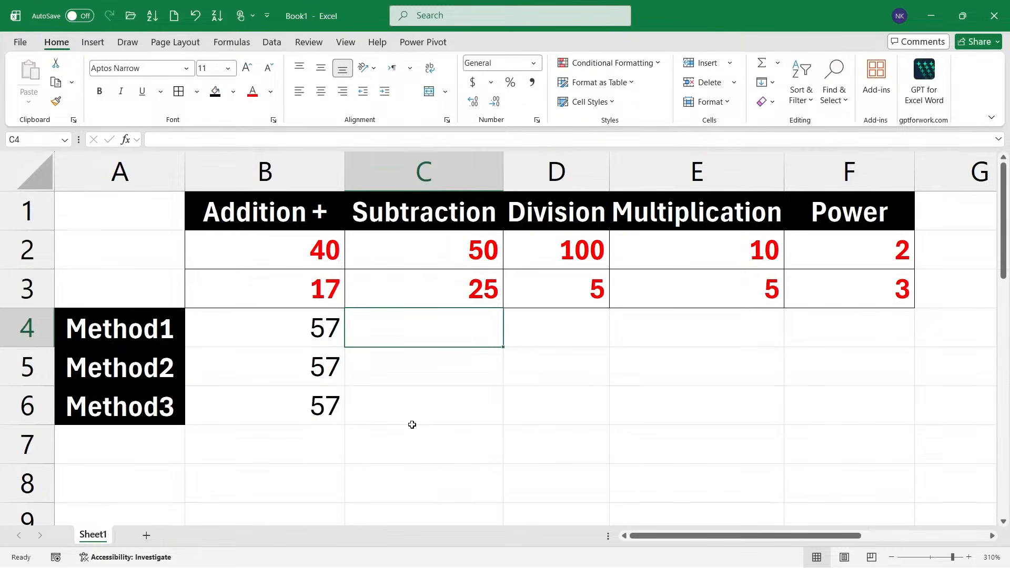
# Enter =50-25 in C4 and =C2-C3 in C5.
pyautogui.write('=')
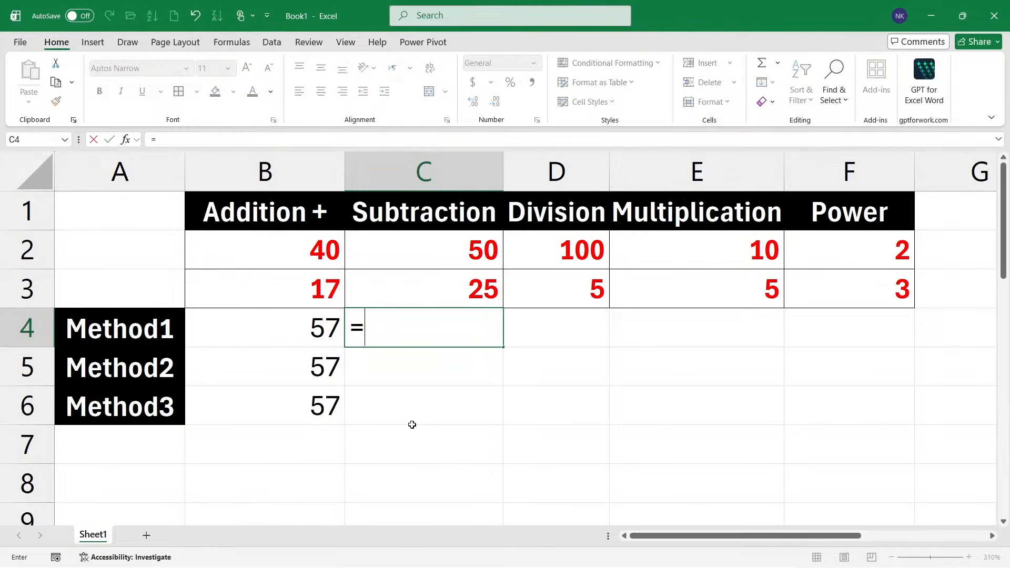
pyautogui.write('50')
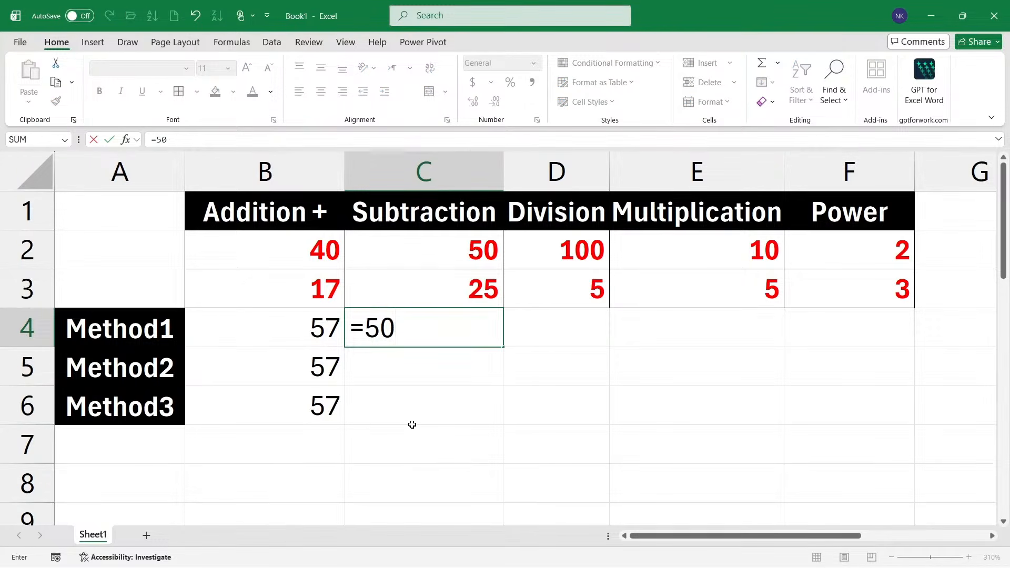
pyautogui.write('-25')
pyautogui.press('Return')
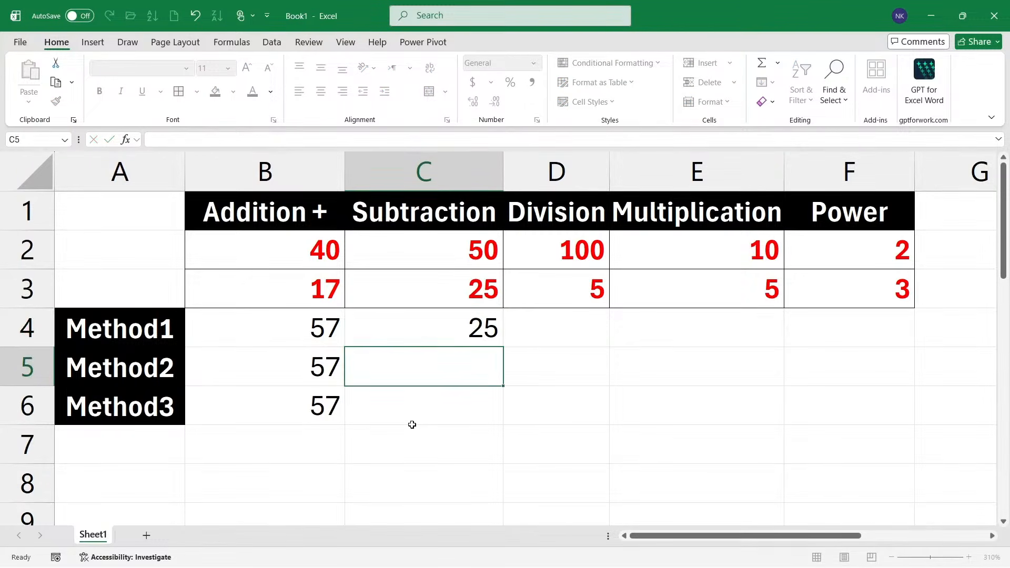
pyautogui.write('=')
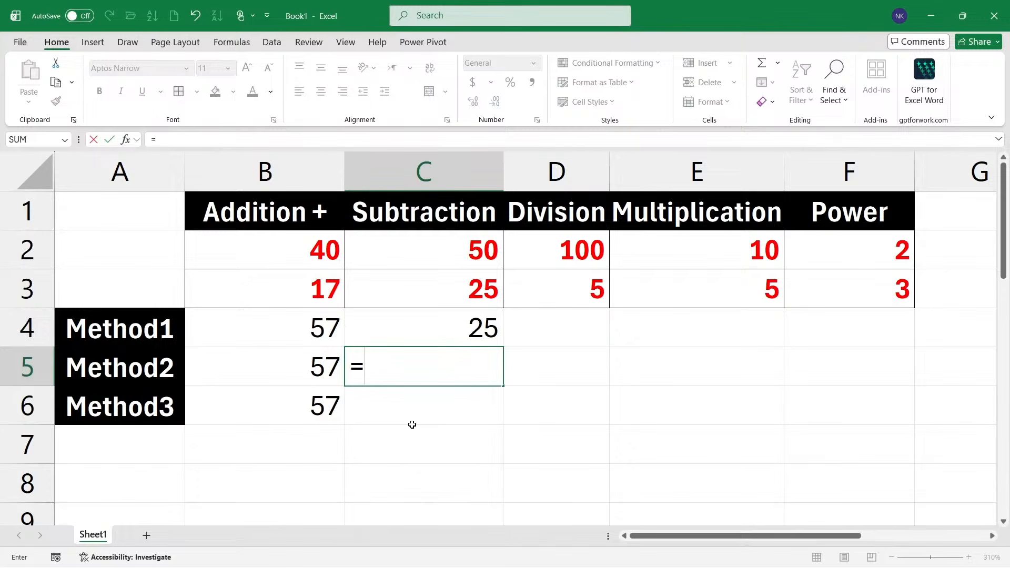
pyautogui.write('c2-')
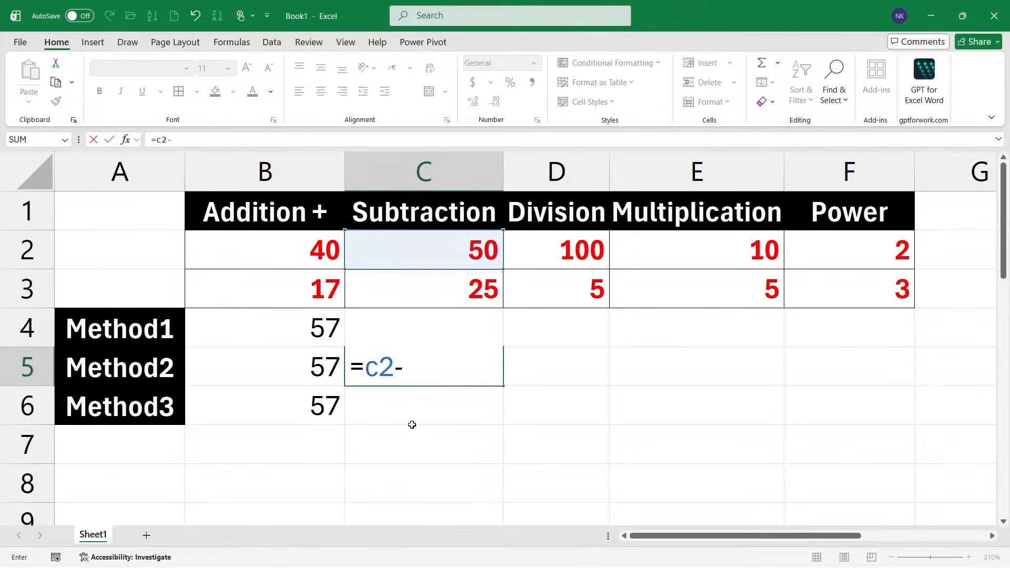
pyautogui.write('c3')
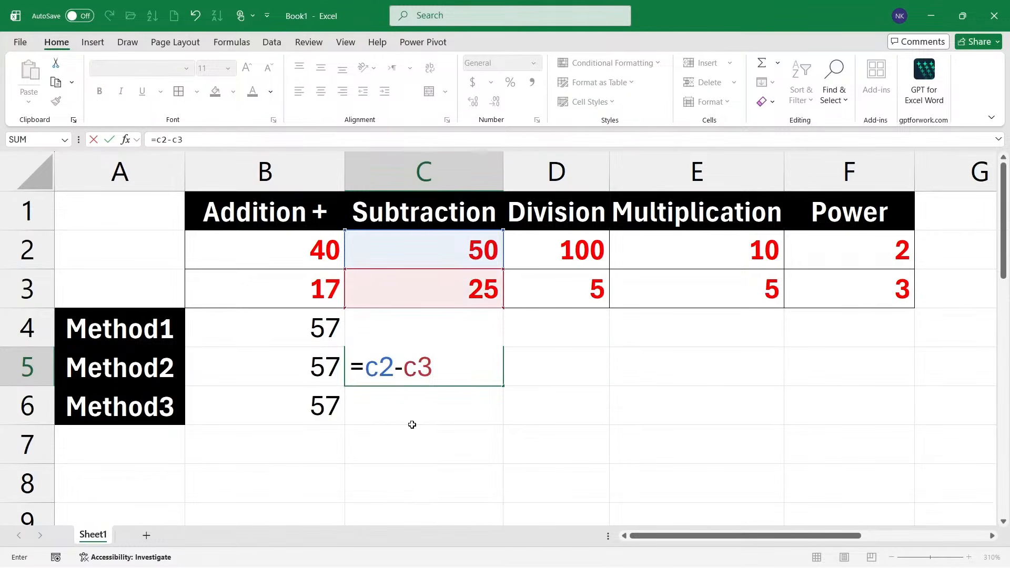
pyautogui.press('Return')
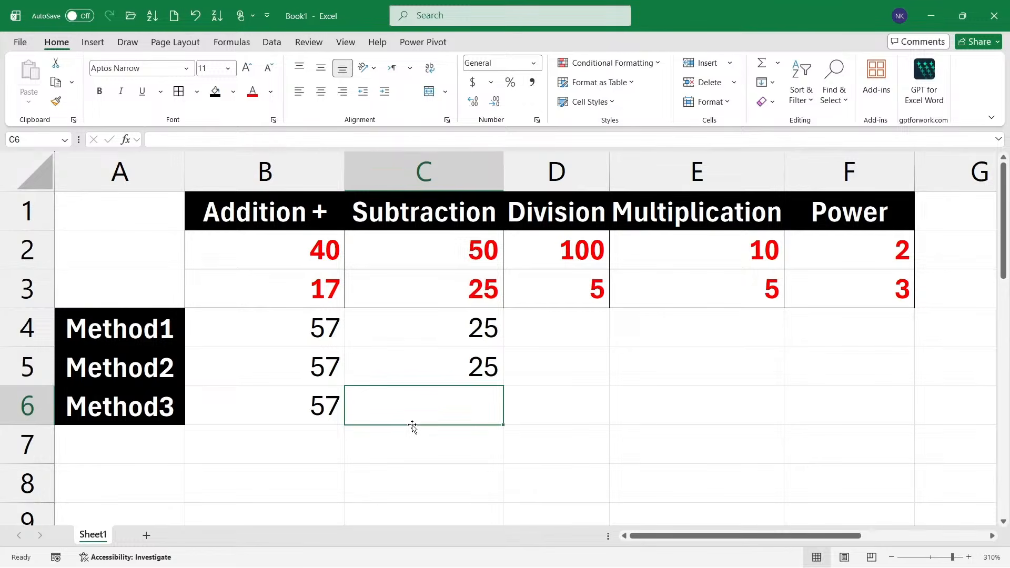
# Build =C2-C3 in C6 with arrow-key cell references, then move to D4.
pyautogui.write('=')
pyautogui.press('Up')
pyautogui.press('Up')
pyautogui.press('Up')
pyautogui.press('Up')
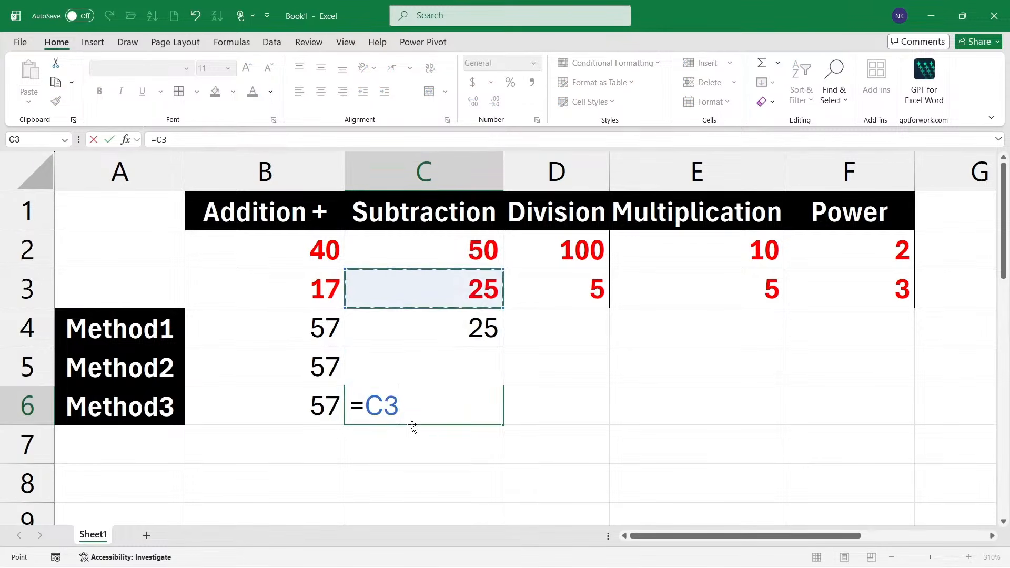
pyautogui.write('-')
pyautogui.press('Up')
pyautogui.press('Up')
pyautogui.press('Up')
pyautogui.press('Return')
pyautogui.press('Up')
pyautogui.press('Up')
pyautogui.press('Up')
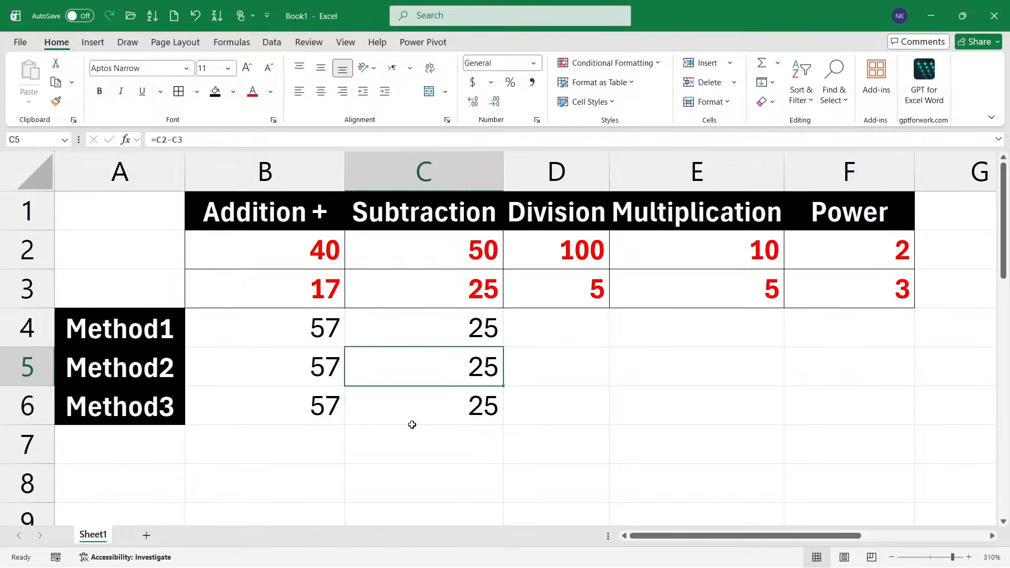
pyautogui.press('Right')
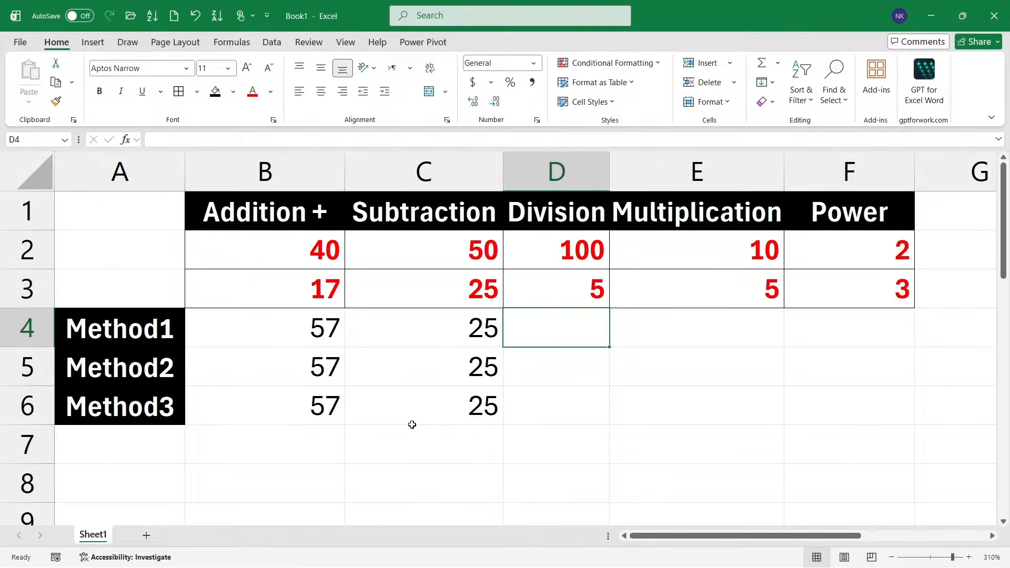
# Review the existing addition and subtraction formulas and the Division operands, ending on D4.
pyautogui.press('Left')
pyautogui.press('Left')
pyautogui.press('Left')
pyautogui.press('Right')
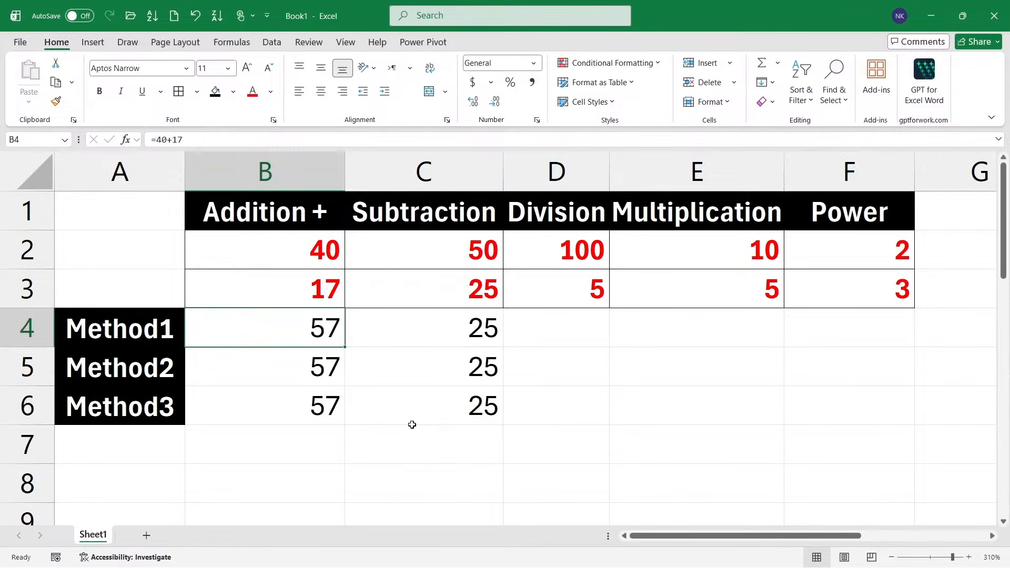
pyautogui.press('Right')
pyautogui.press('Right')
pyautogui.press('Up')
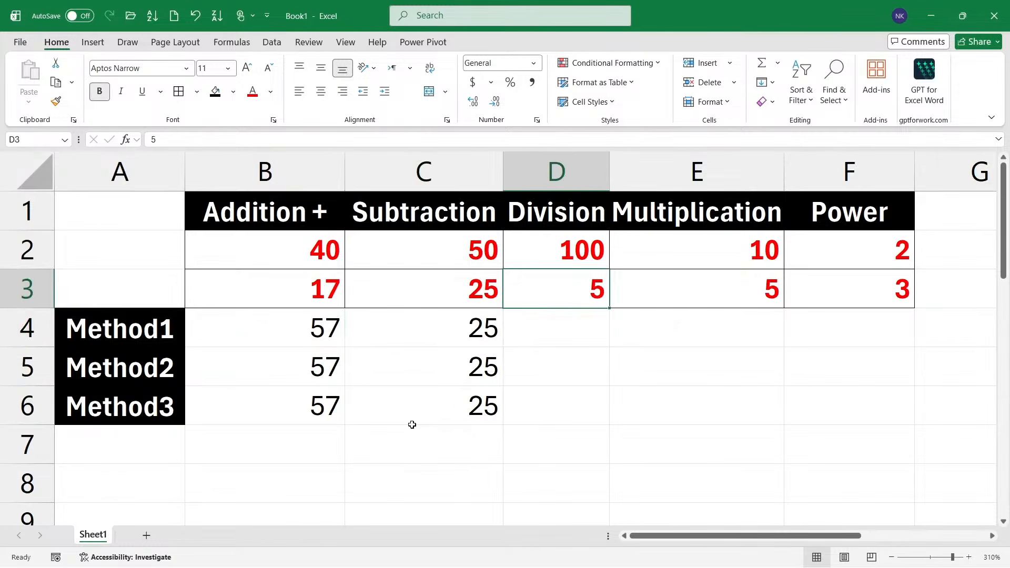
pyautogui.press('Left')
pyautogui.press('Up')
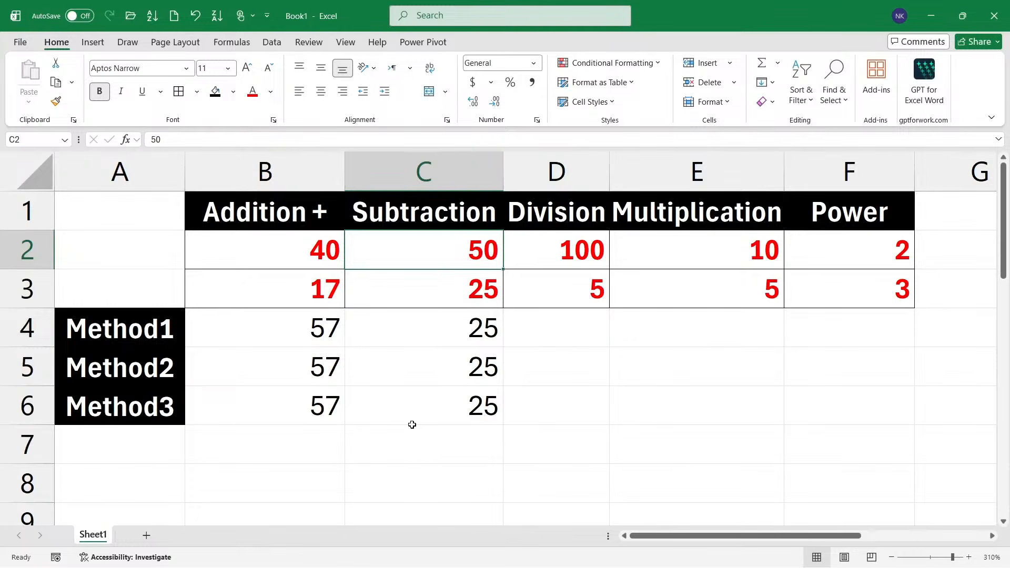
pyautogui.press('Down')
pyautogui.press('Down')
pyautogui.press('Up')
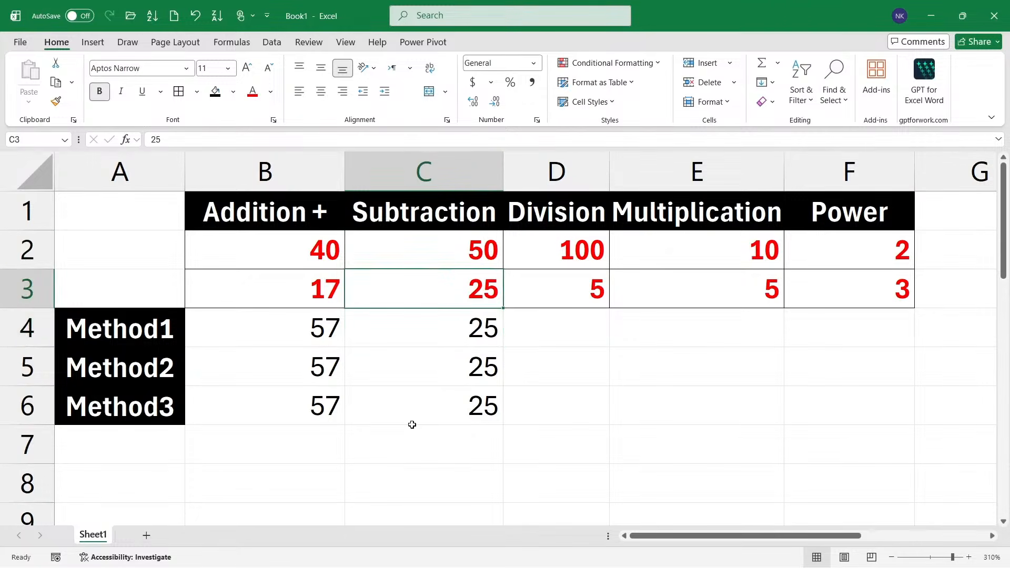
pyautogui.press('Up')
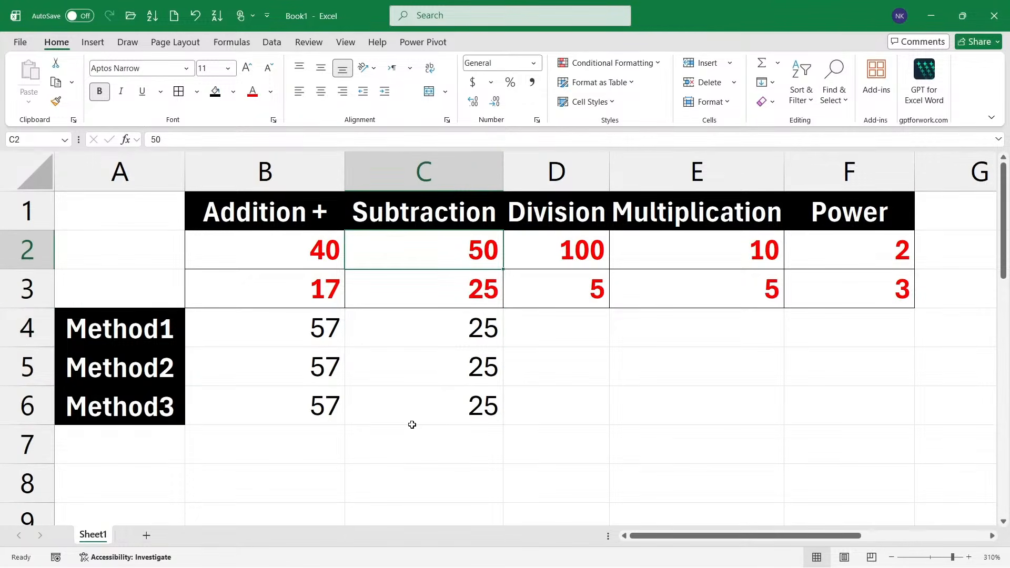
pyautogui.press('Down')
pyautogui.press('Down')
pyautogui.press('Right')
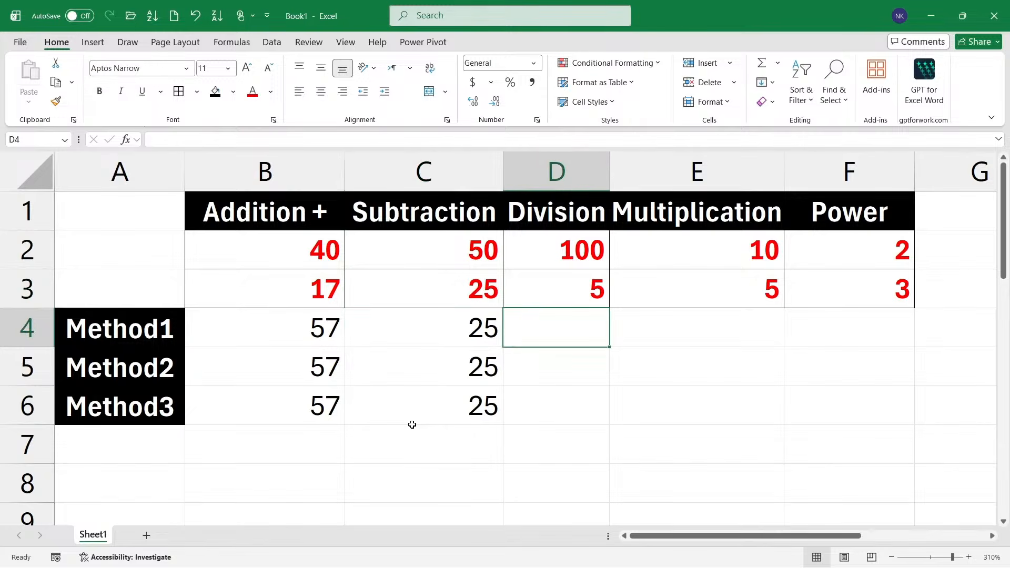
pyautogui.press('Up')
pyautogui.press('Up')
pyautogui.press('Down')
pyautogui.press('Down')
pyautogui.press('Up')
pyautogui.press('Up')
pyautogui.press('Down')
pyautogui.press('Down')
# Enter =100/5 in D4 and =d2/d3 in D5.
pyautogui.write('=')
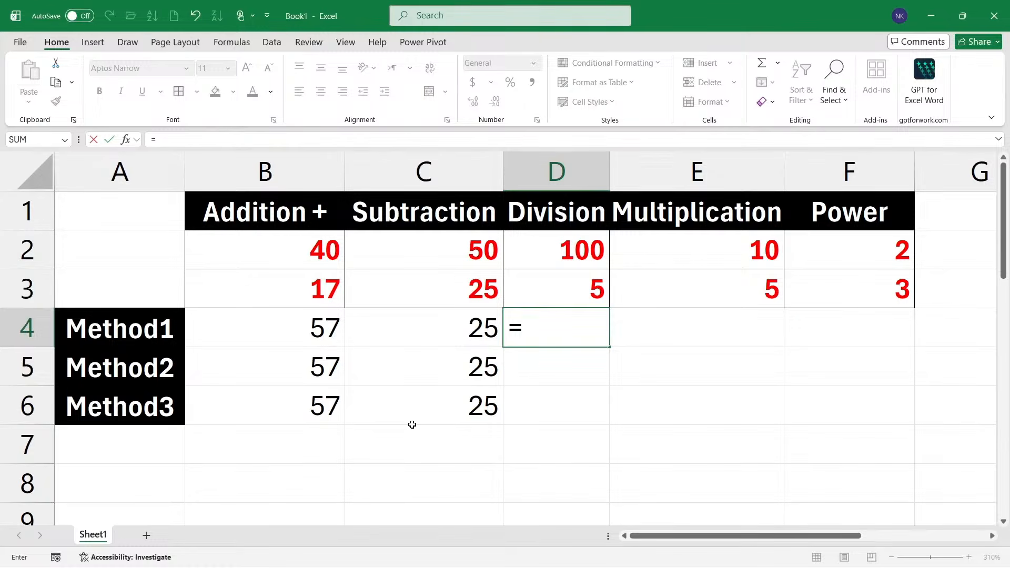
pyautogui.write('100')
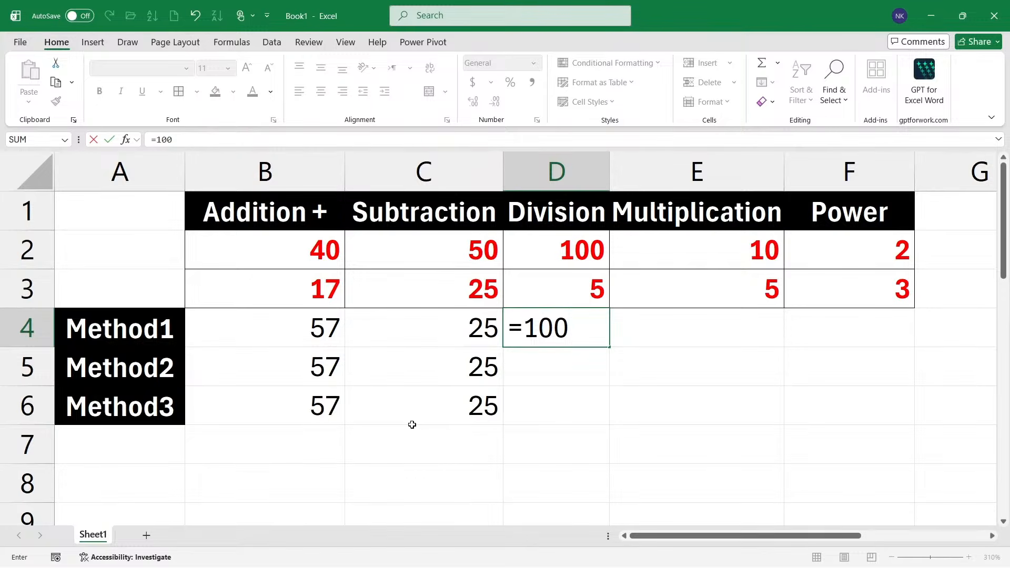
pyautogui.write('/5')
pyautogui.press('Return')
pyautogui.write('=')
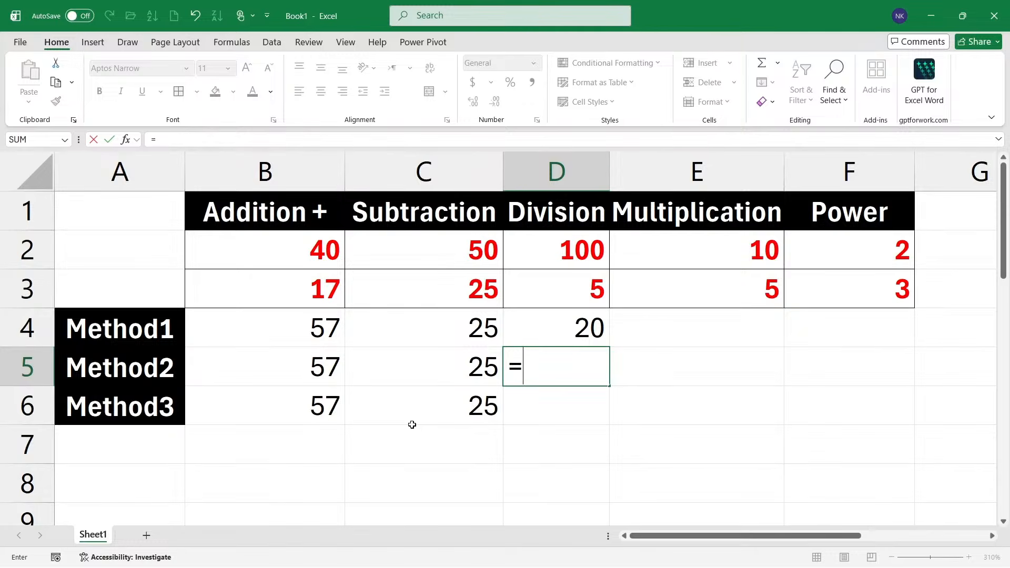
pyautogui.write('d2/')
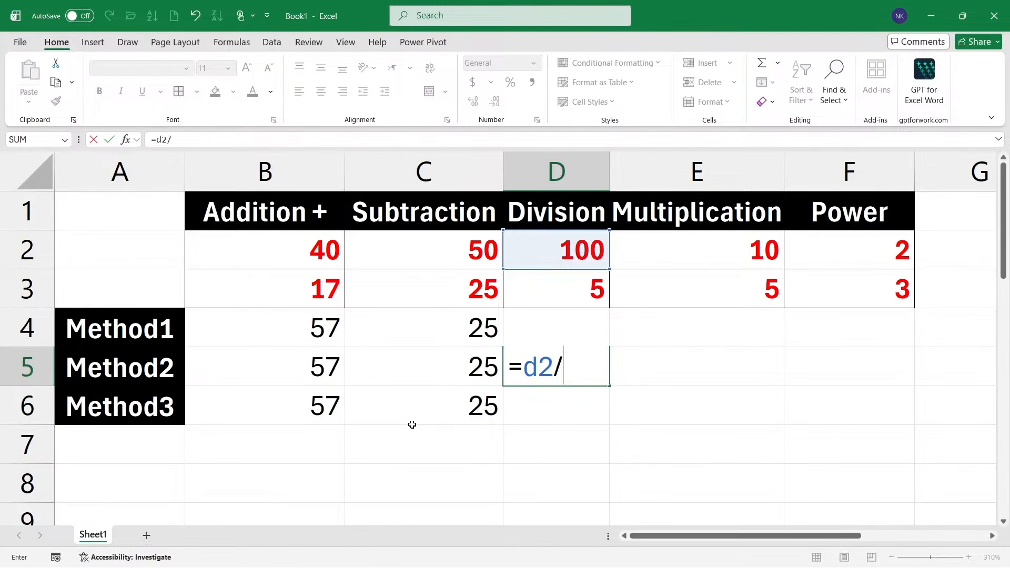
pyautogui.write('d3')
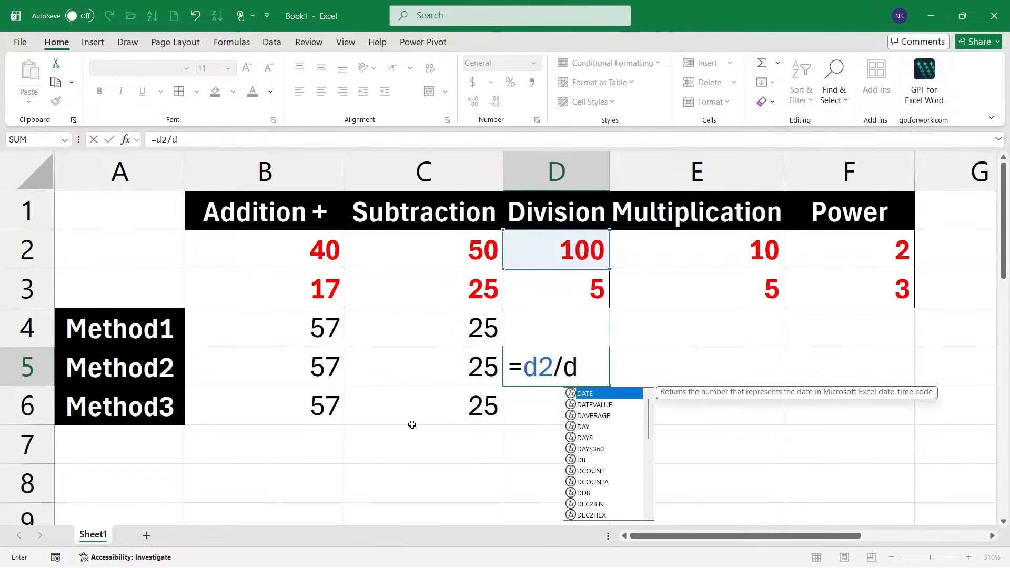
pyautogui.press('Return')
# Point-build a division formula in D6, which comes out as D3/D2 showing 0.05.
pyautogui.write('=')
pyautogui.press('Up')
pyautogui.press('Up')
pyautogui.press('Up')
pyautogui.press('Up')
pyautogui.press('Down')
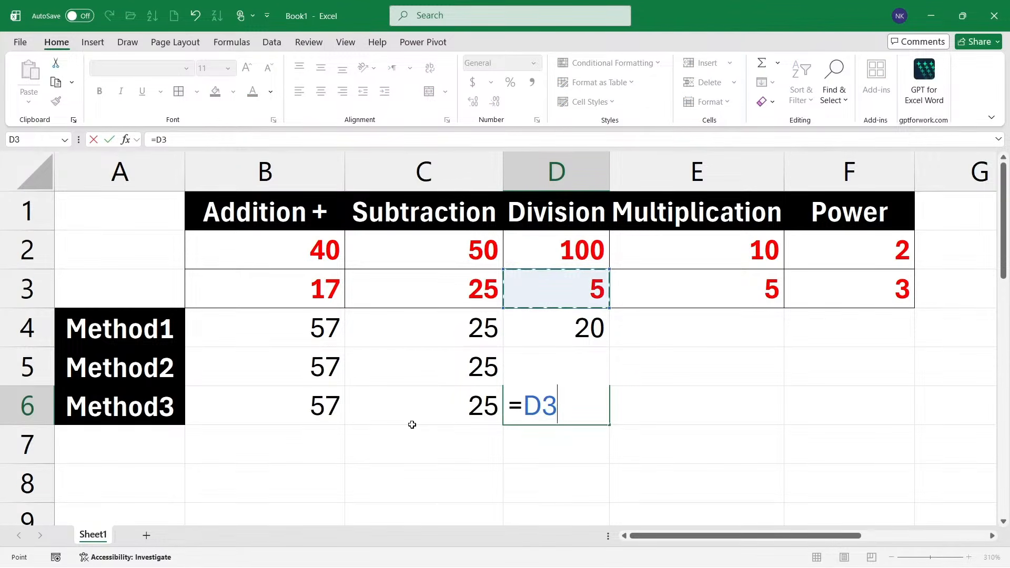
pyautogui.write('/')
pyautogui.press('Up')
pyautogui.press('Up')
pyautogui.press('Up')
pyautogui.press('Up')
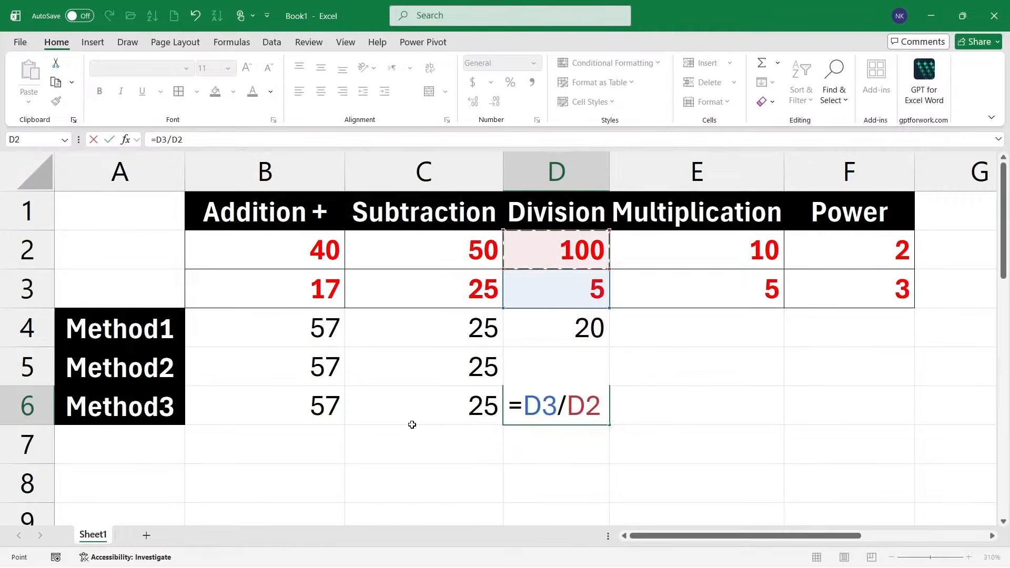
pyautogui.press('Return')
# Clear D6 and rebuild it as =D2/D3 so it shows 20.
pyautogui.press('Up')
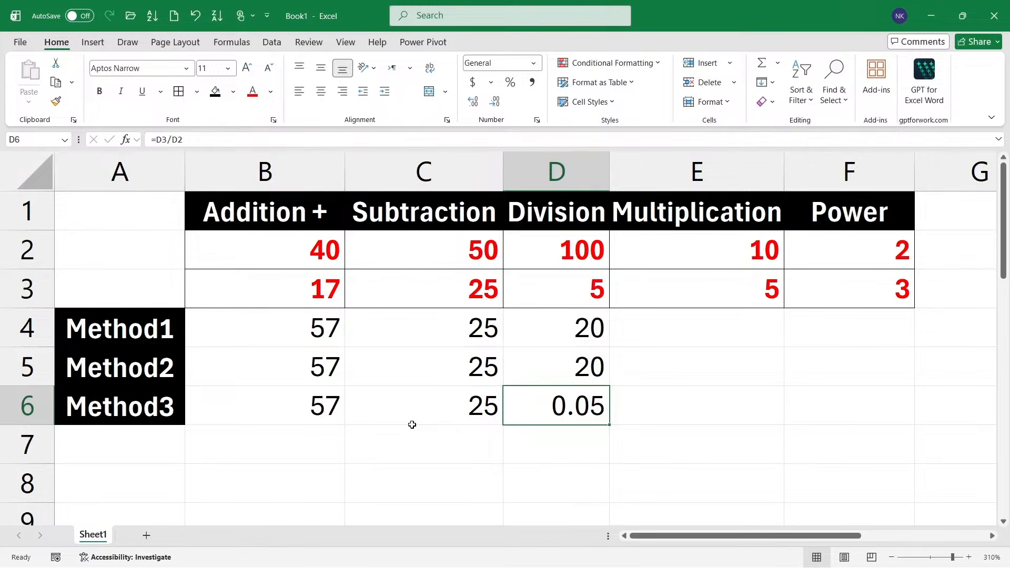
pyautogui.press('Delete')
pyautogui.write('=')
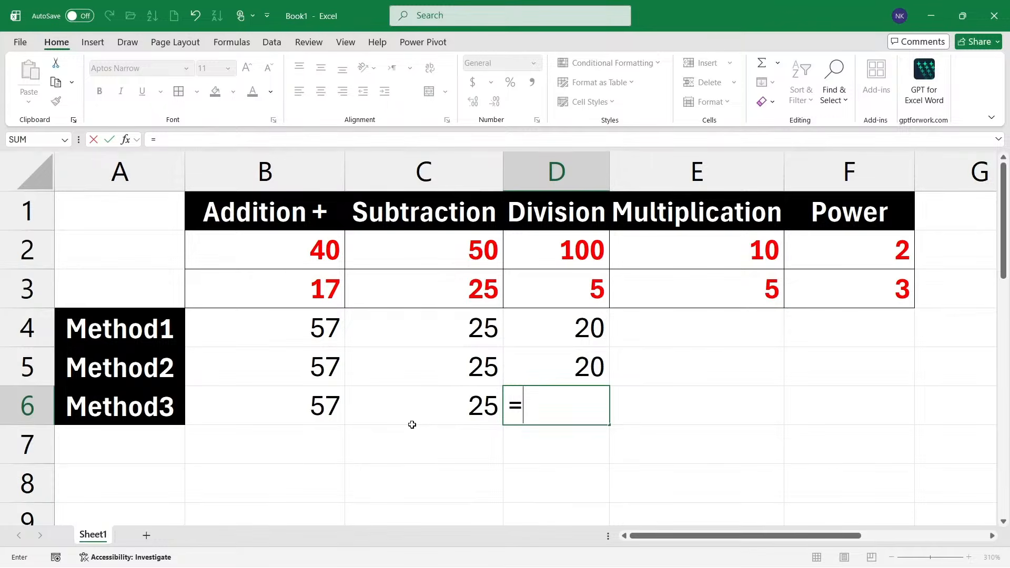
pyautogui.press('Up')
pyautogui.press('Up')
pyautogui.press('Up')
pyautogui.press('Up')
pyautogui.write('/')
pyautogui.press('Up')
pyautogui.press('Up')
pyautogui.press('Up')
pyautogui.press('Return')
pyautogui.press('Right')
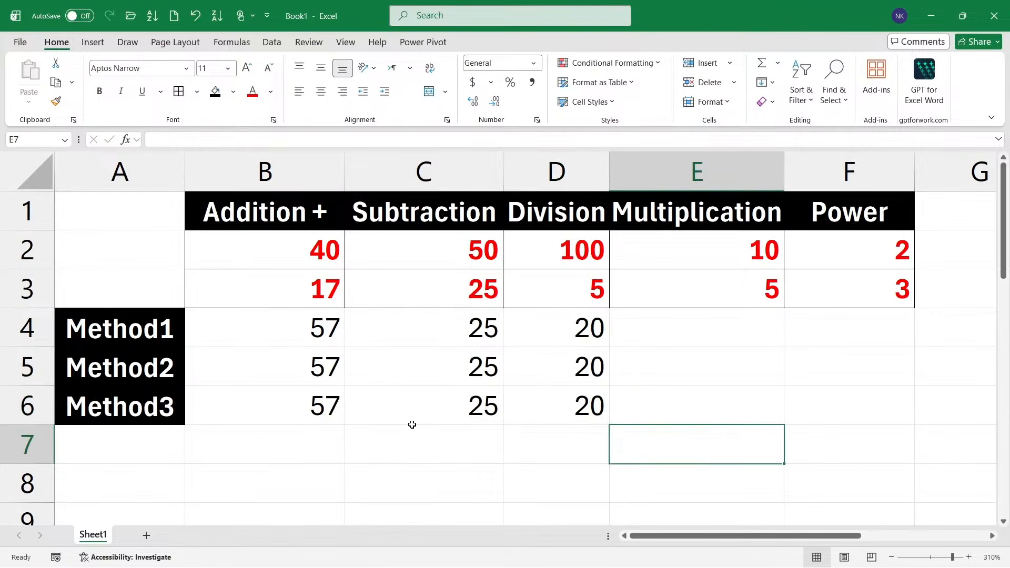
# Enter =10*5 in E4 and =e2*e3 in E5.
pyautogui.press('Up')
pyautogui.press('Up')
pyautogui.press('Up')
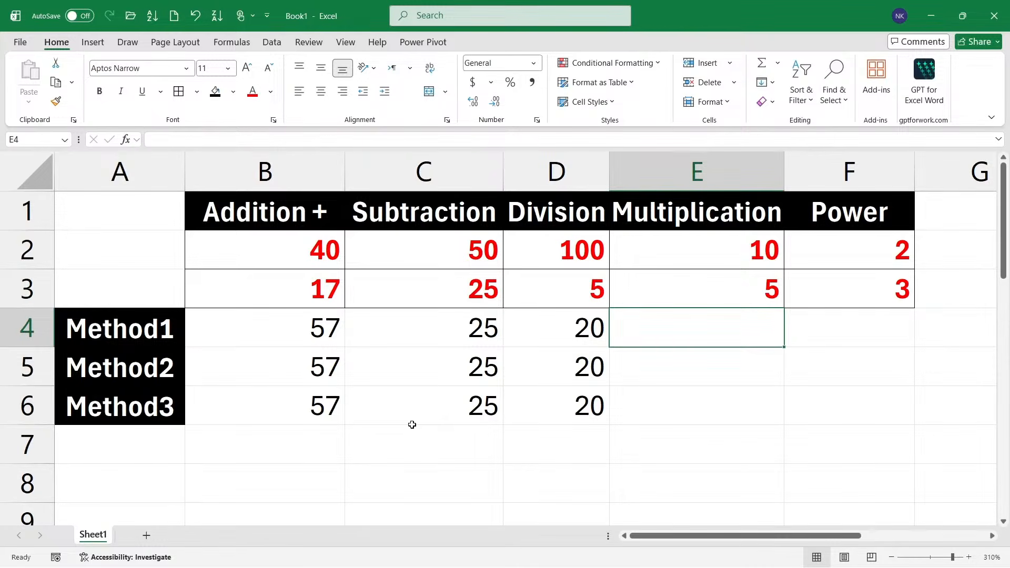
pyautogui.write('=10')
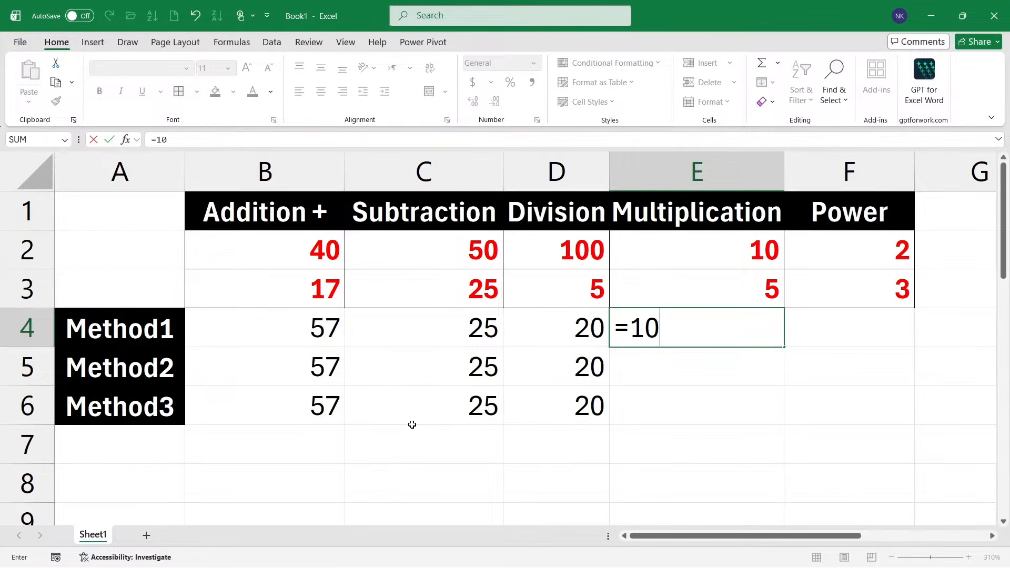
pyautogui.write('x')
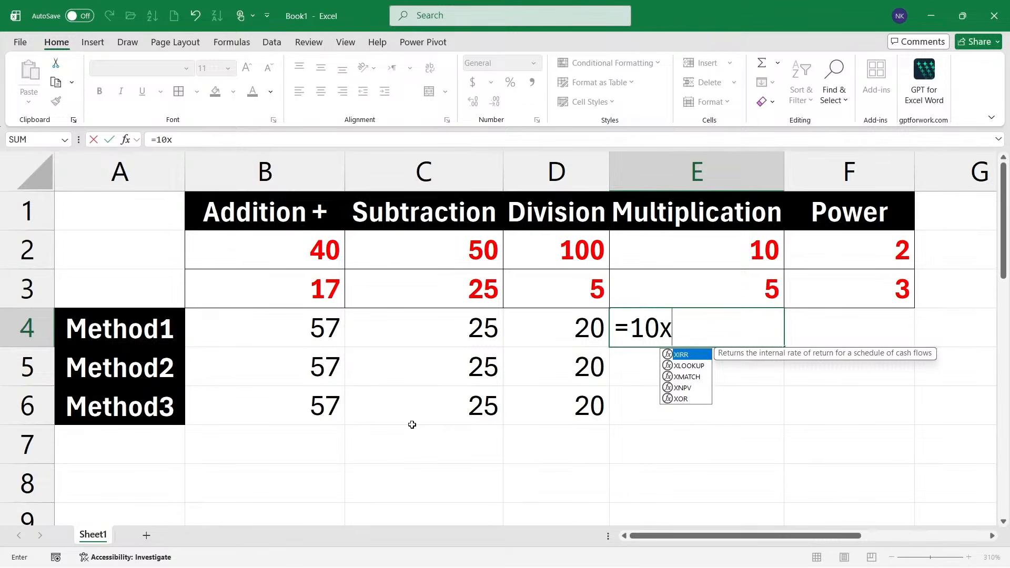
pyautogui.press('BackSpace')
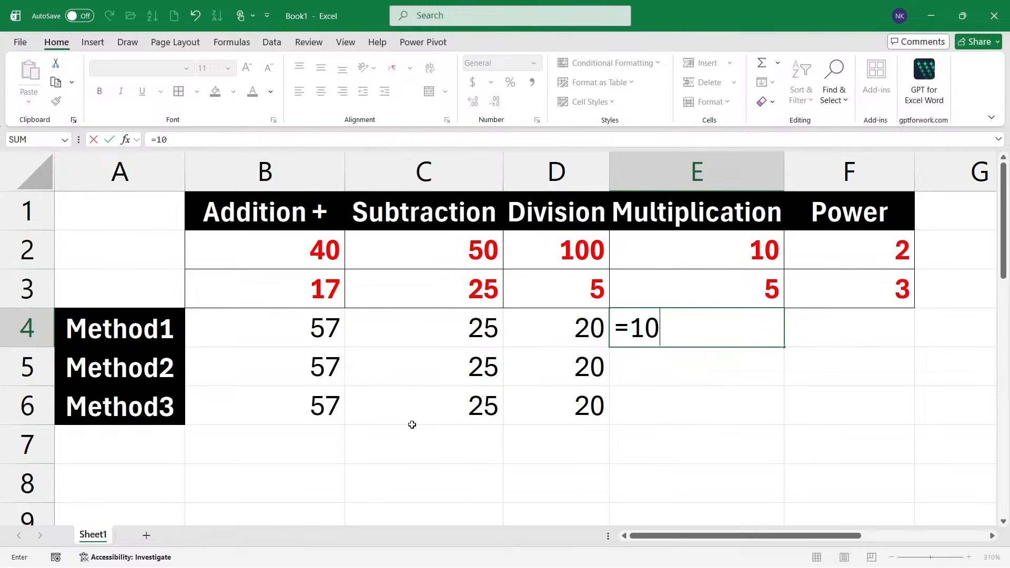
pyautogui.write('*5')
pyautogui.press('Return')
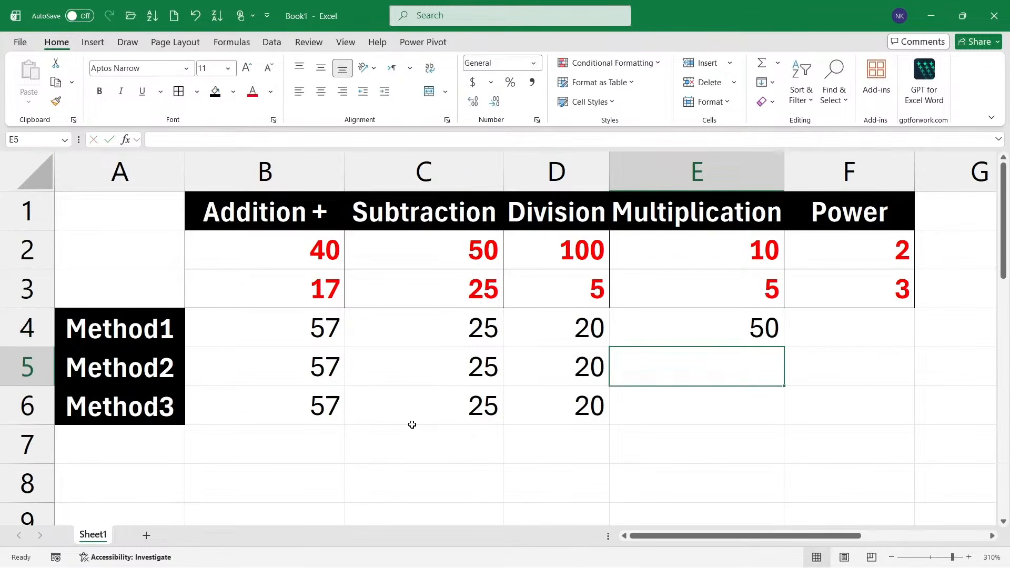
pyautogui.write('=')
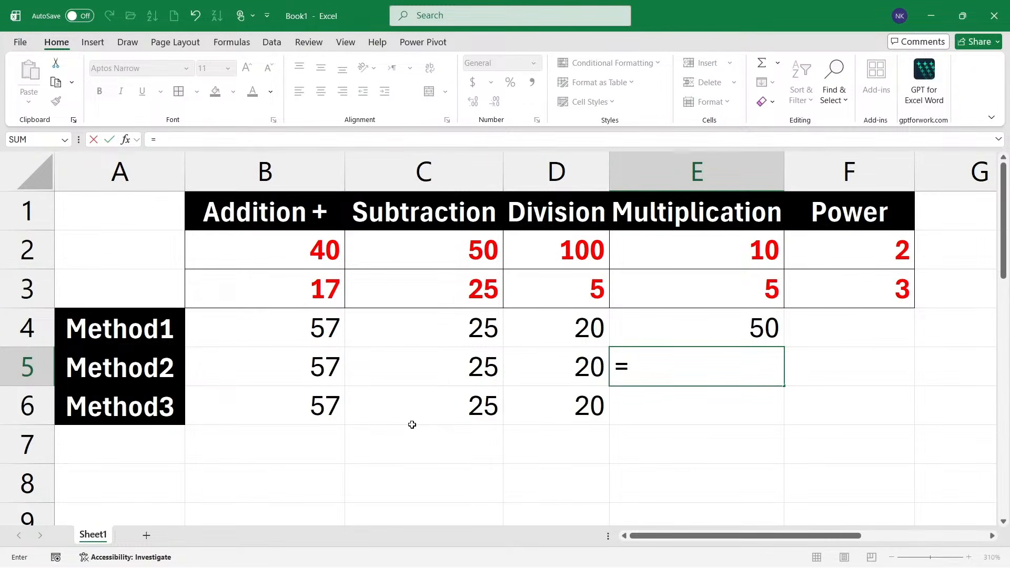
pyautogui.write('e2')
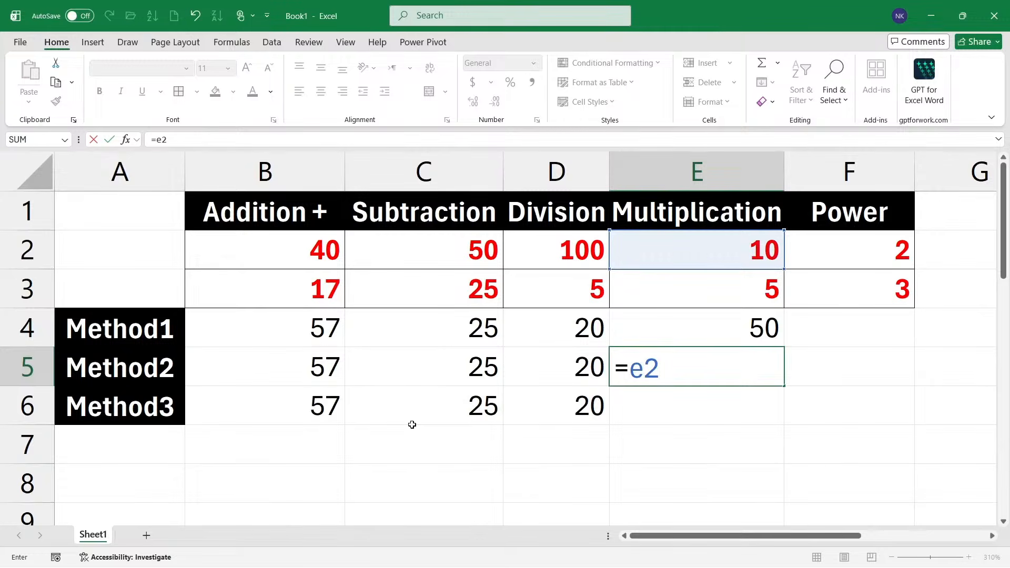
pyautogui.write('*')
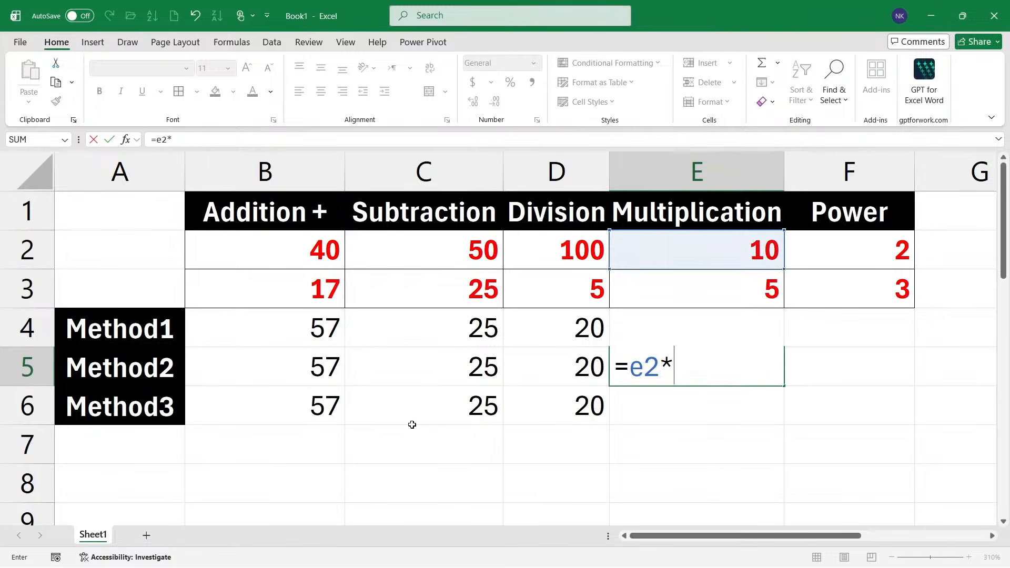
pyautogui.write('e3')
pyautogui.press('Return')
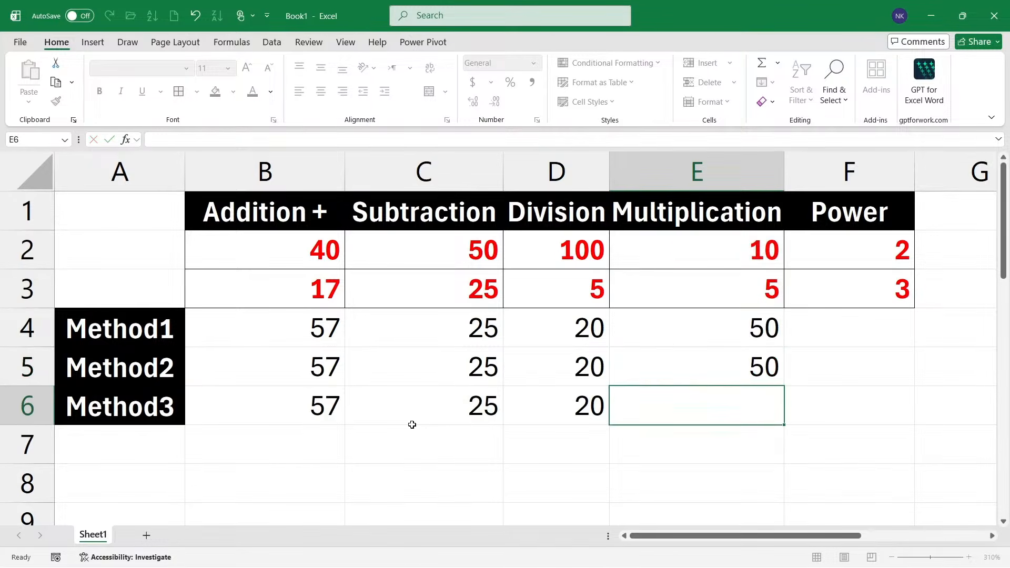
# Build =E2*E3 in E6 using arrow-key cell references.
pyautogui.write('=')
pyautogui.press('Up')
pyautogui.press('Up')
pyautogui.press('Up')
pyautogui.press('Up')
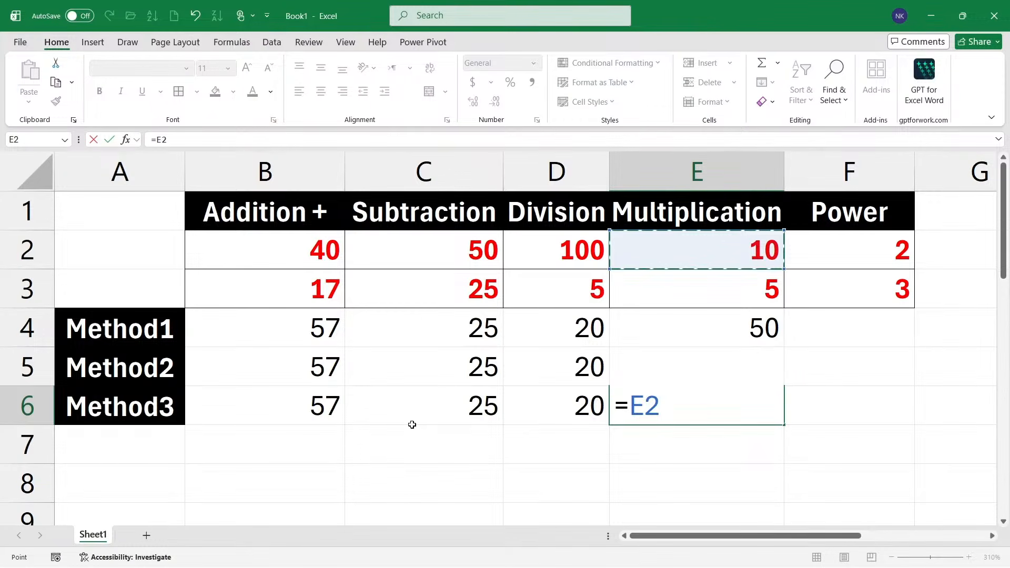
pyautogui.write('*')
pyautogui.press('Down')
pyautogui.press('Up')
pyautogui.press('Up')
pyautogui.press('Up')
pyautogui.press('Up')
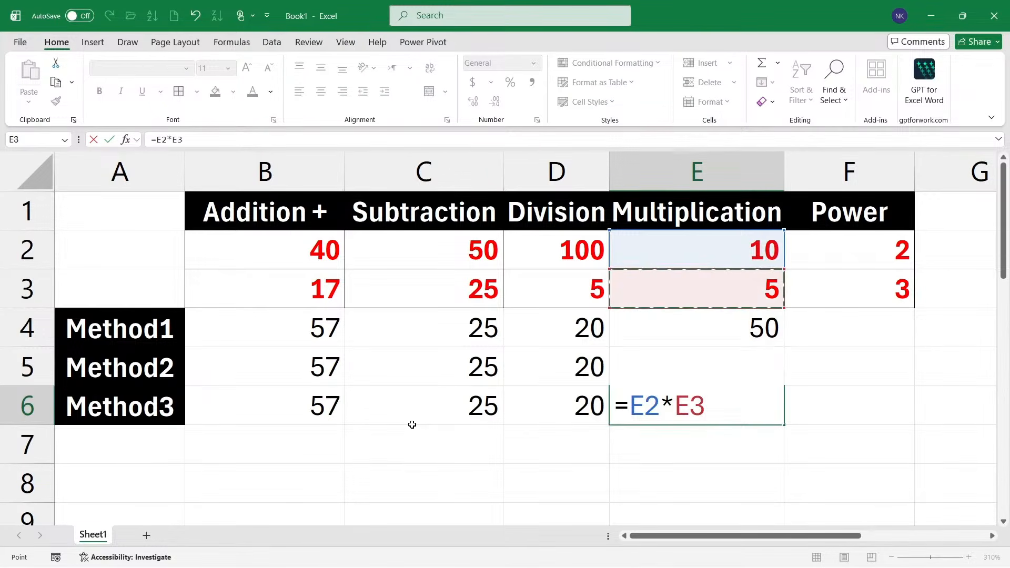
pyautogui.press('Return')
pyautogui.press('Up')
pyautogui.press('Up')
pyautogui.press('Up')
pyautogui.press('Right')
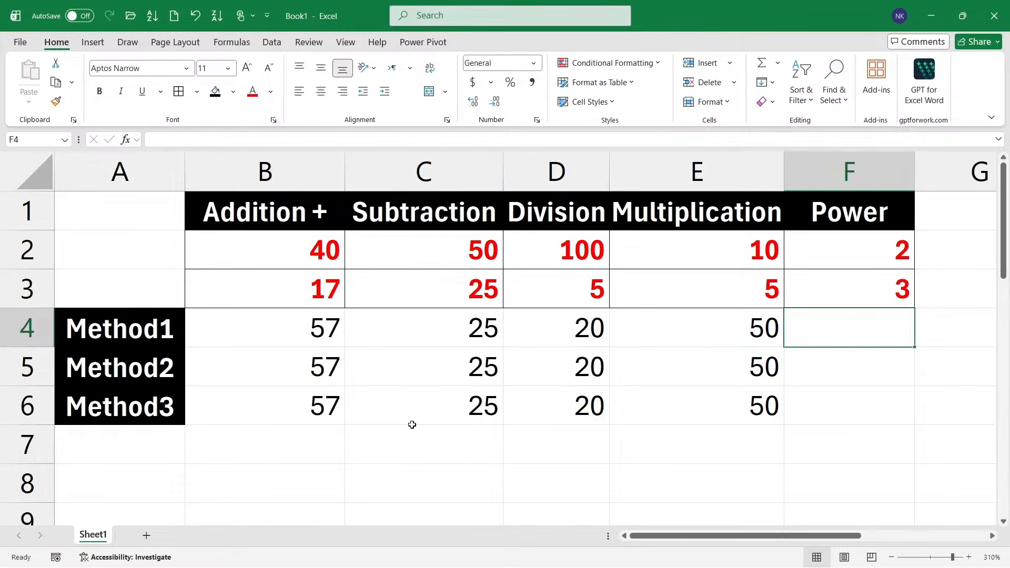
# Start the Power formula in F4 with an equals sign.
pyautogui.press('Up')
pyautogui.press('Up')
pyautogui.press('Up')
pyautogui.press('Down')
pyautogui.press('Down')
pyautogui.press('Down')
pyautogui.write('=')
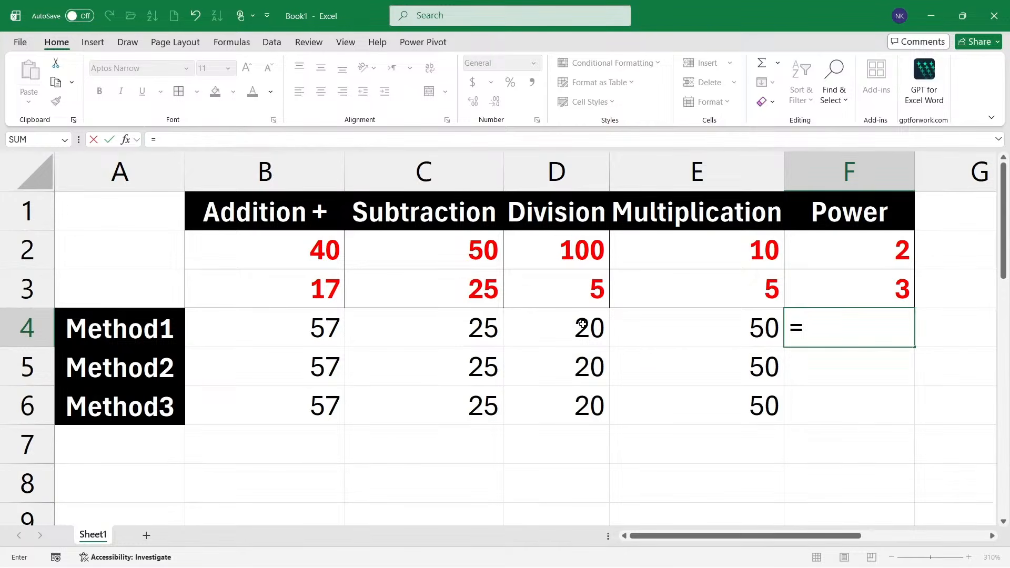
# Handwrite red notes below the table working out 2³ as 2×2×2 = 8.
pyautogui.moveTo(508, 438)
pyautogui.mouseDown()
pyautogui.moveTo(511, 457)
pyautogui.moveTo(551, 464)
pyautogui.mouseUp()
pyautogui.moveTo(514, 401); pyautogui.dragTo(520, 429)
pyautogui.moveTo(626, 446)
pyautogui.mouseDown()
pyautogui.moveTo(638, 468)
pyautogui.moveTo(664, 467)
pyautogui.mouseUp()
pyautogui.moveTo(667, 444)
pyautogui.mouseDown()
pyautogui.moveTo(691, 461)
pyautogui.moveTo(669, 479)
pyautogui.mouseUp()
pyautogui.moveTo(712, 441); pyautogui.dragTo(737, 461)
pyautogui.moveTo(731, 435); pyautogui.dragTo(763, 465)
pyautogui.moveTo(758, 431)
pyautogui.mouseDown()
pyautogui.moveTo(741, 466)
pyautogui.moveTo(797, 453)
pyautogui.mouseUp()
pyautogui.click(655, 433)
pyautogui.moveTo(653, 427); pyautogui.dragTo(702, 421)
pyautogui.moveTo(712, 470); pyautogui.dragTo(720, 499)
pyautogui.moveTo(733, 485); pyautogui.dragTo(772, 469)
pyautogui.moveTo(768, 399); pyautogui.dragTo(774, 429)
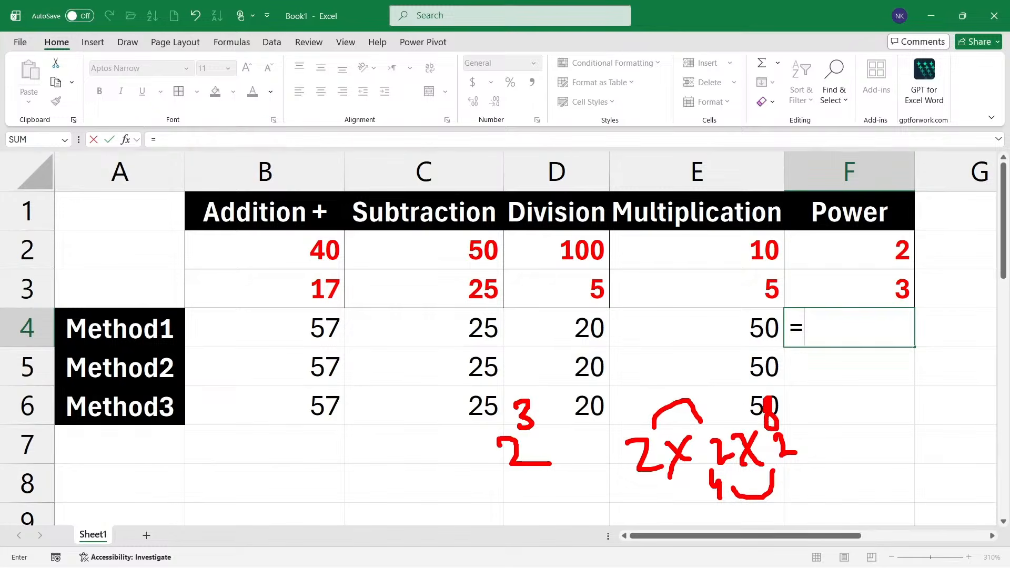
# Clear the ink notes and enter =2^3 in F4 and =f2^f3 in F5.
pyautogui.press('Escape')
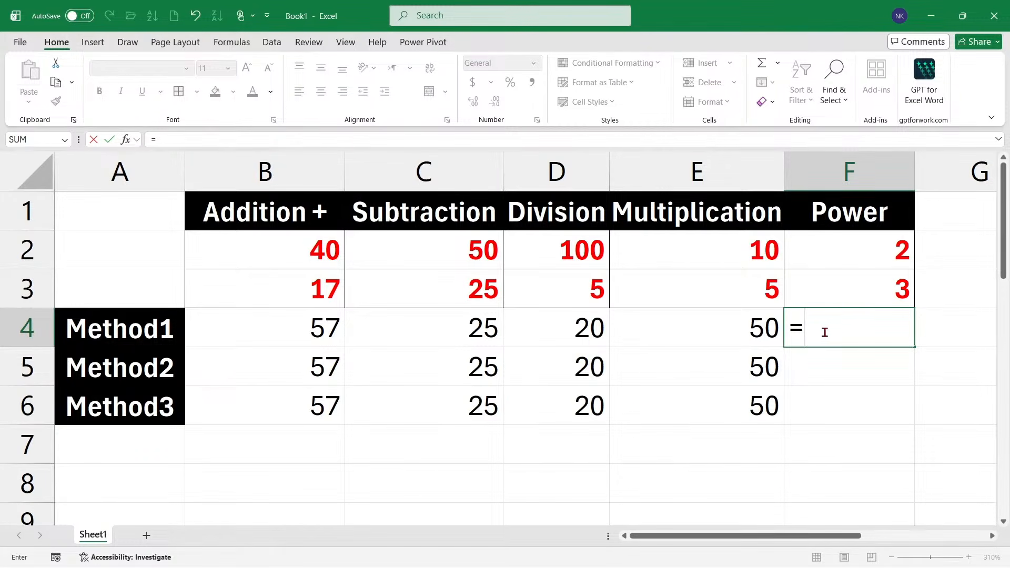
pyautogui.write('2^3')
pyautogui.press('Return')
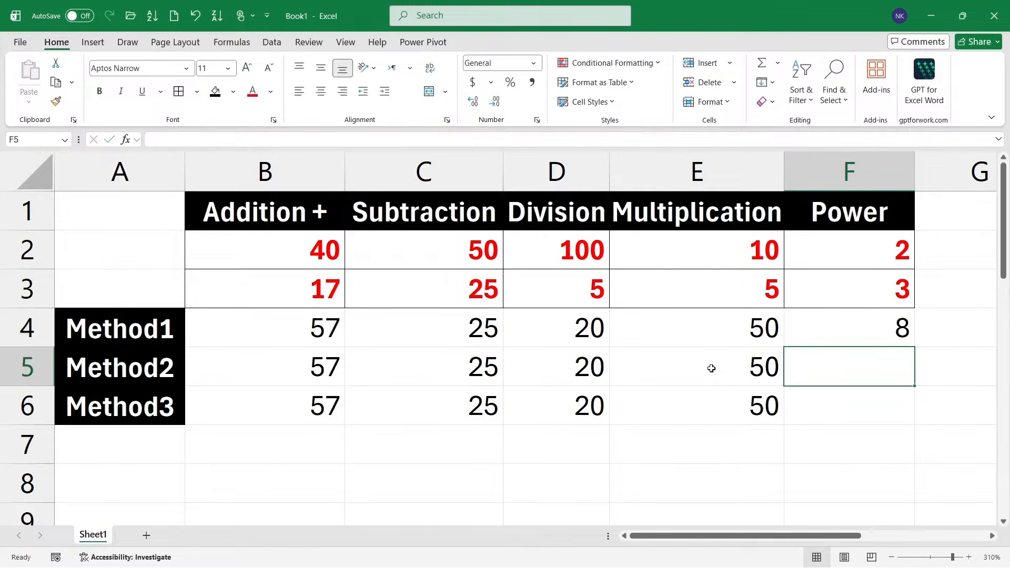
pyautogui.write('=')
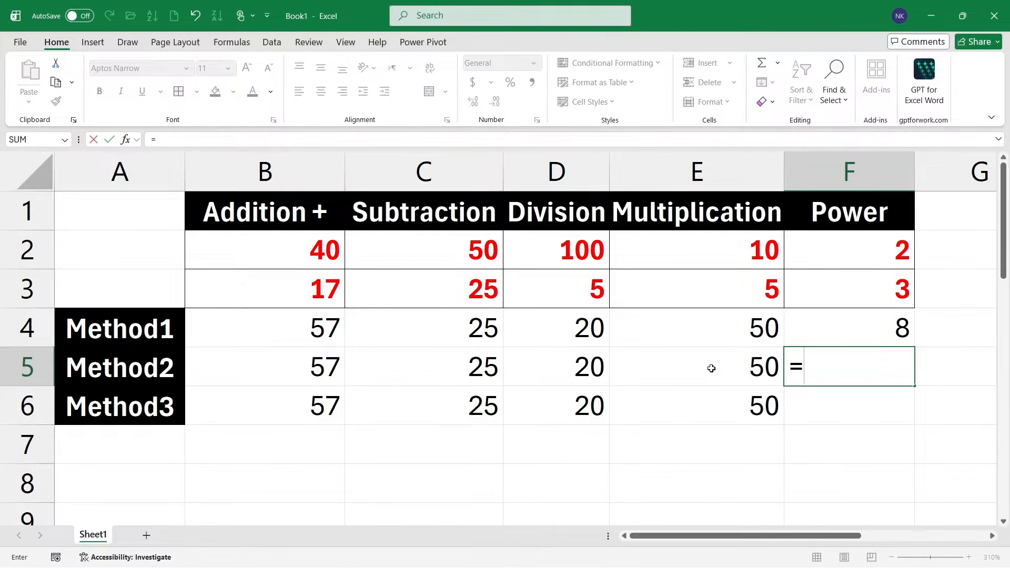
pyautogui.write('f')
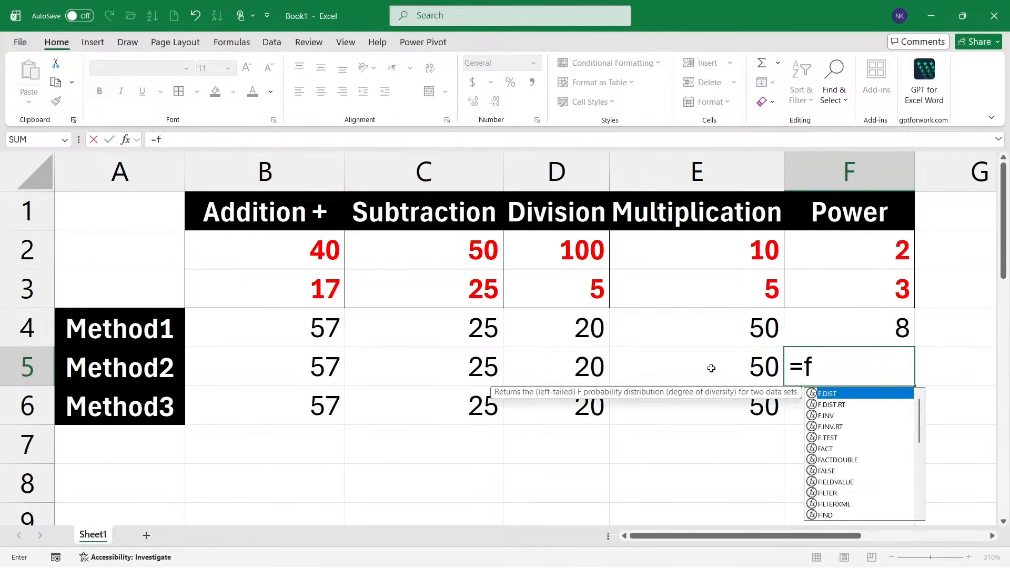
pyautogui.write('2^')
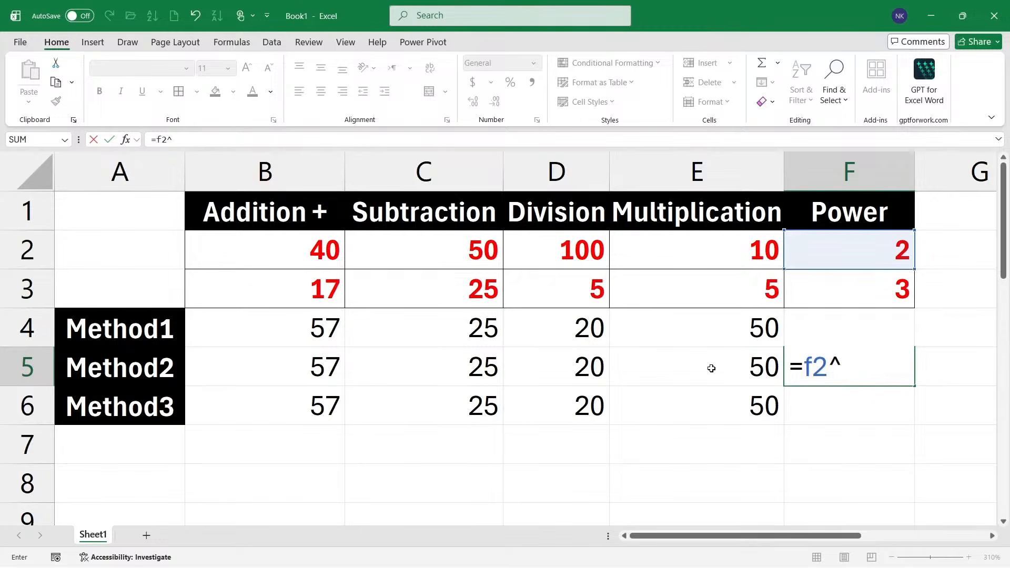
pyautogui.write('f3')
pyautogui.press('Return')
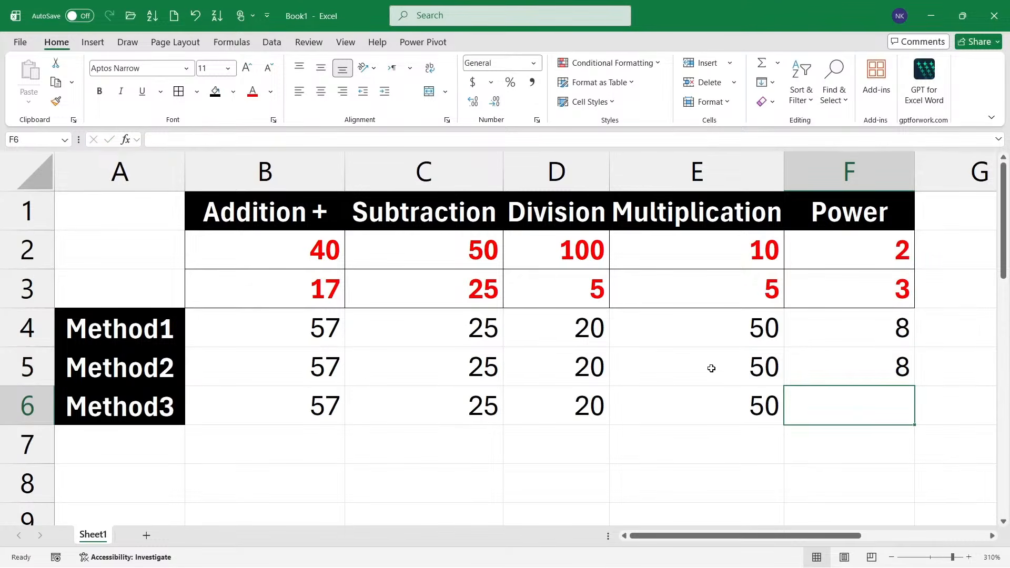
# Build an F2-based power formula in F6 with arrow-key pointing.
pyautogui.write('=')
pyautogui.press('Up')
pyautogui.press('Up')
pyautogui.press('Up')
pyautogui.press('Up')
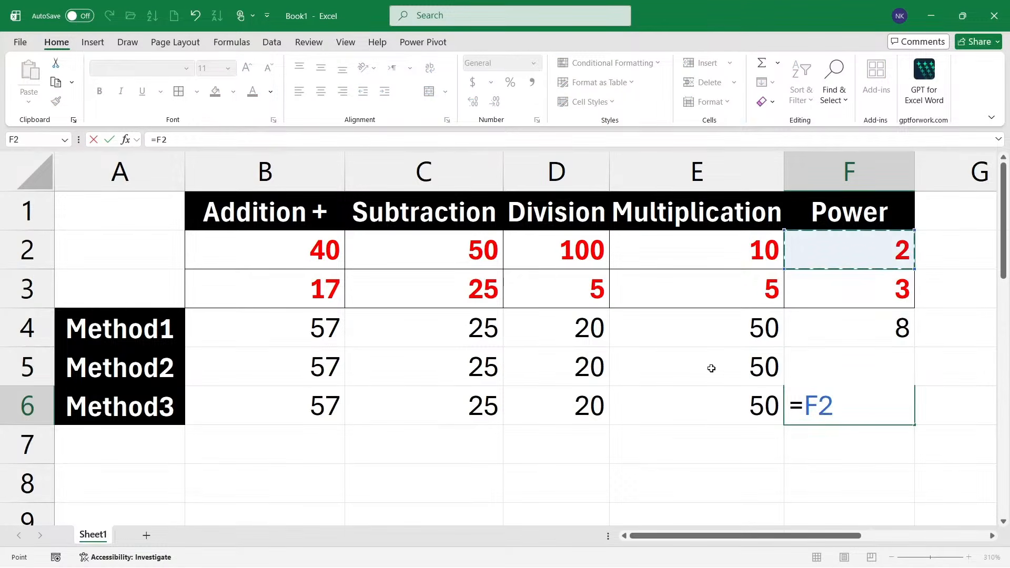
pyautogui.write('$')
pyautogui.press('BackSpace')
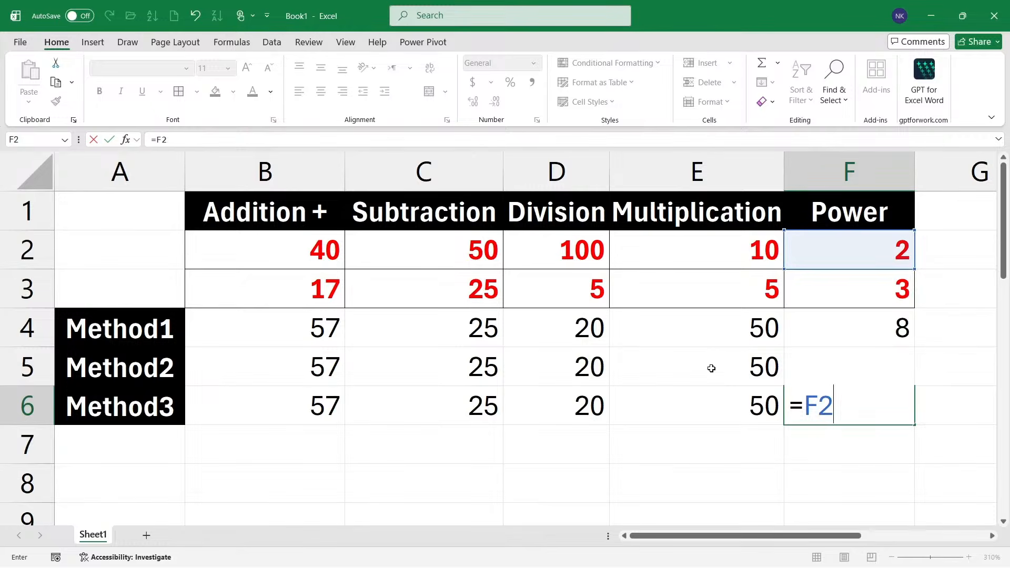
pyautogui.write('^')
pyautogui.press('Return')
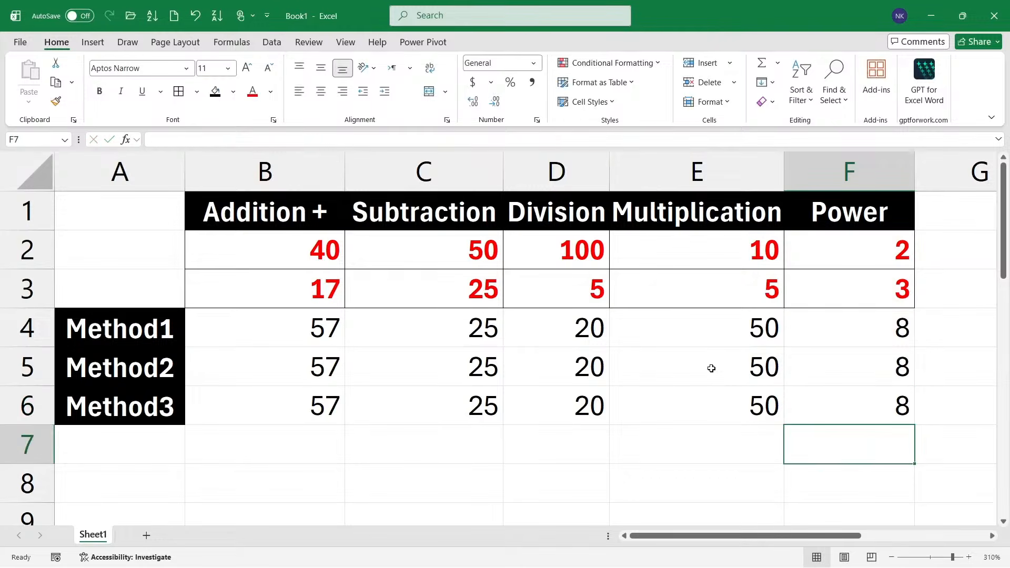
pyautogui.press('Up')
pyautogui.press('Up')
pyautogui.press('Up')
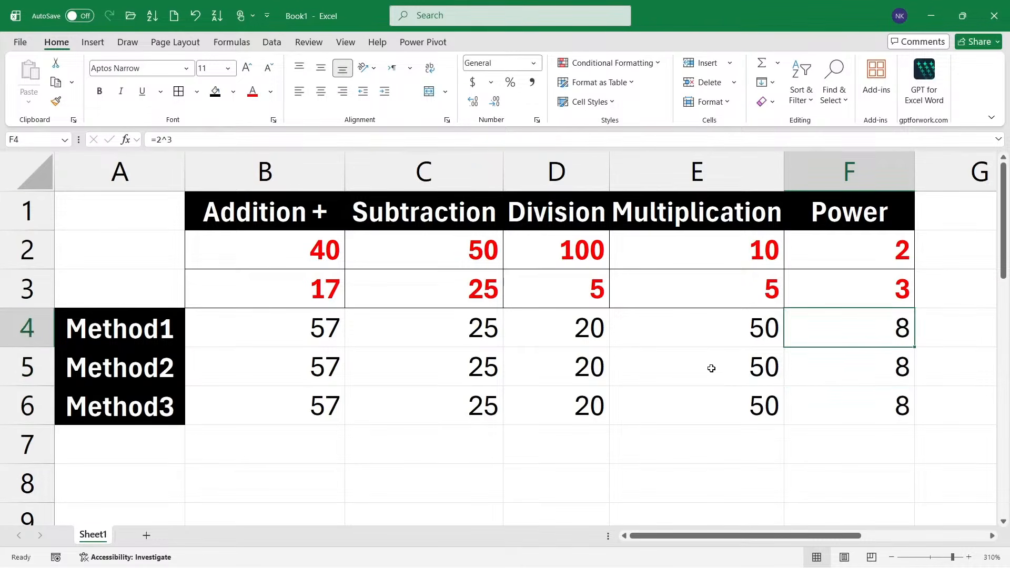
pyautogui.hotkey('shift', 'Left')
pyautogui.hotkey('shift', 'Left')
pyautogui.hotkey('shift', 'Left')
pyautogui.hotkey('shift', 'Left')
# Make the results in B4:F6 bold, then deselect by picking B2.
pyautogui.hotkey('shift', 'Down')
pyautogui.hotkey('shift', 'Down')
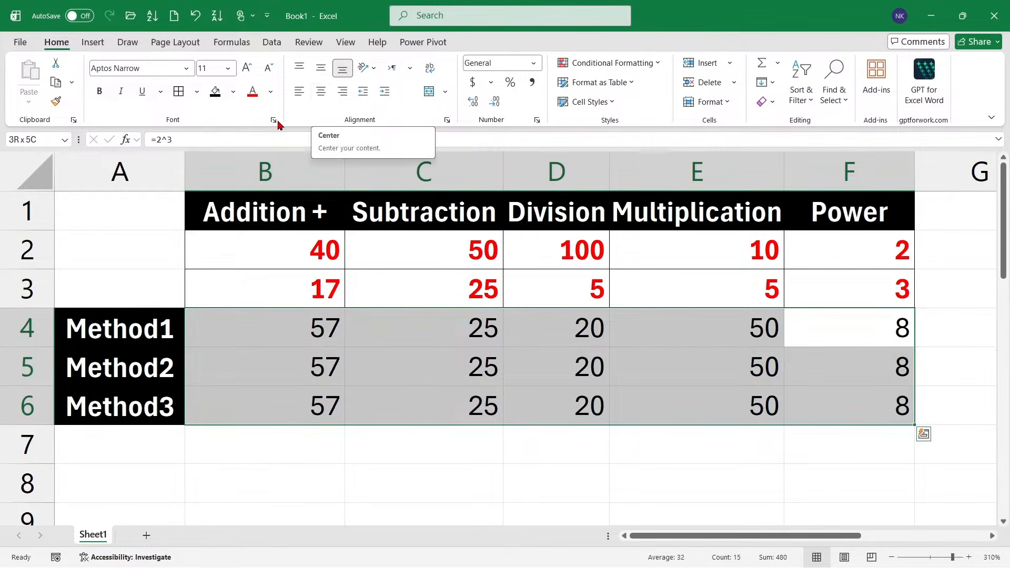
pyautogui.click(99, 91)
pyautogui.click(300, 247)
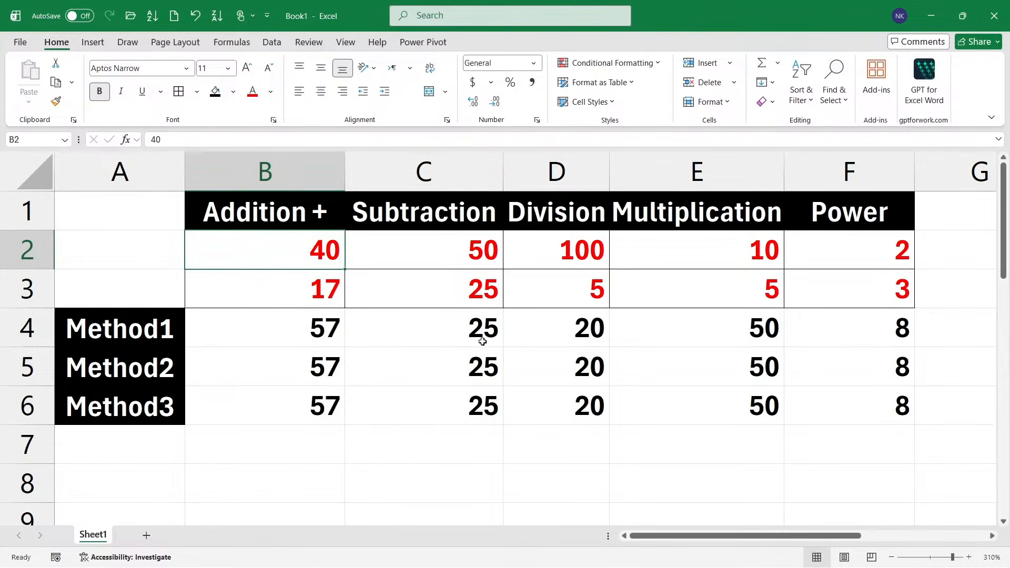
pyautogui.scroll(-1, 484, 349)
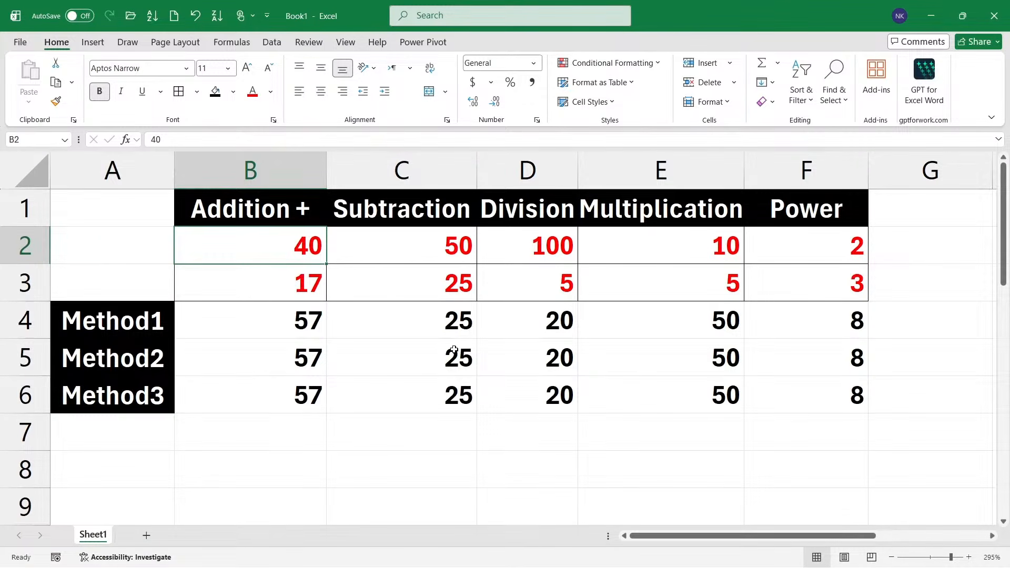
# Add the heading 'generate random numbers for practice in ms excel:' to Notes.txt.
pyautogui.click(636, 553)
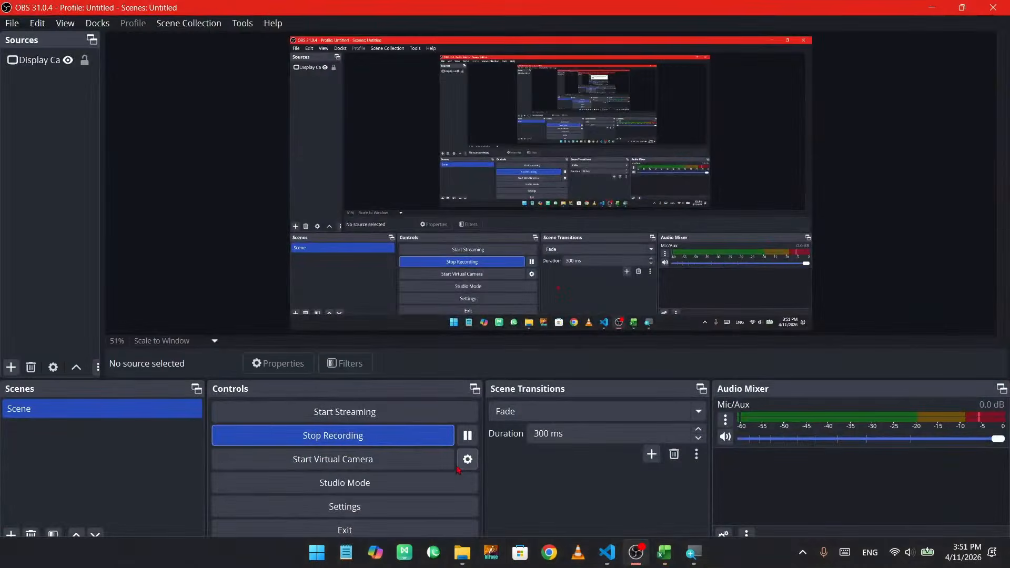
pyautogui.click(452, 441)
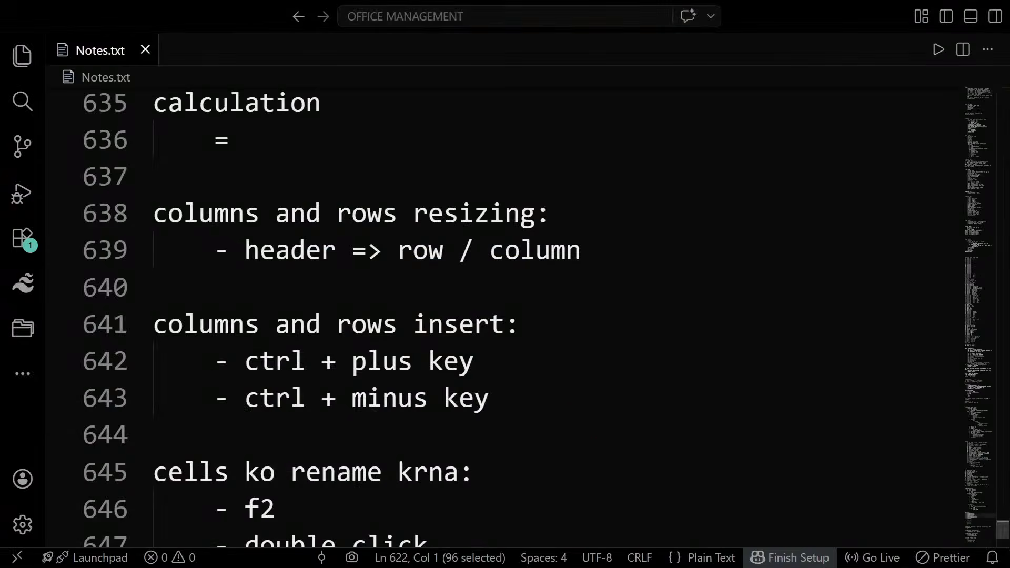
pyautogui.scroll(-3, 447, 274)
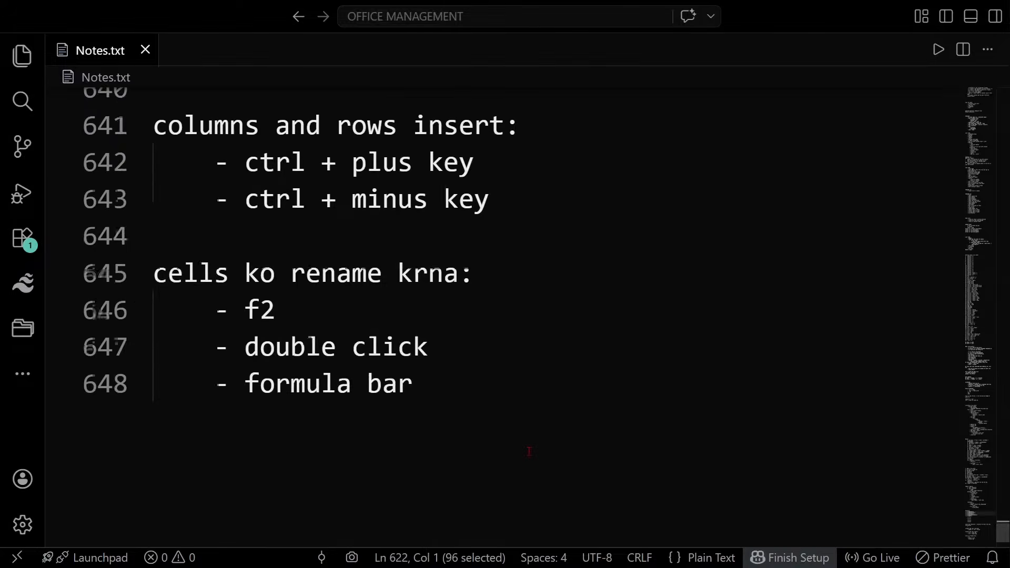
pyautogui.click(447, 290)
pyautogui.press('Return')
pyautogui.press('Return')
pyautogui.press('Return')
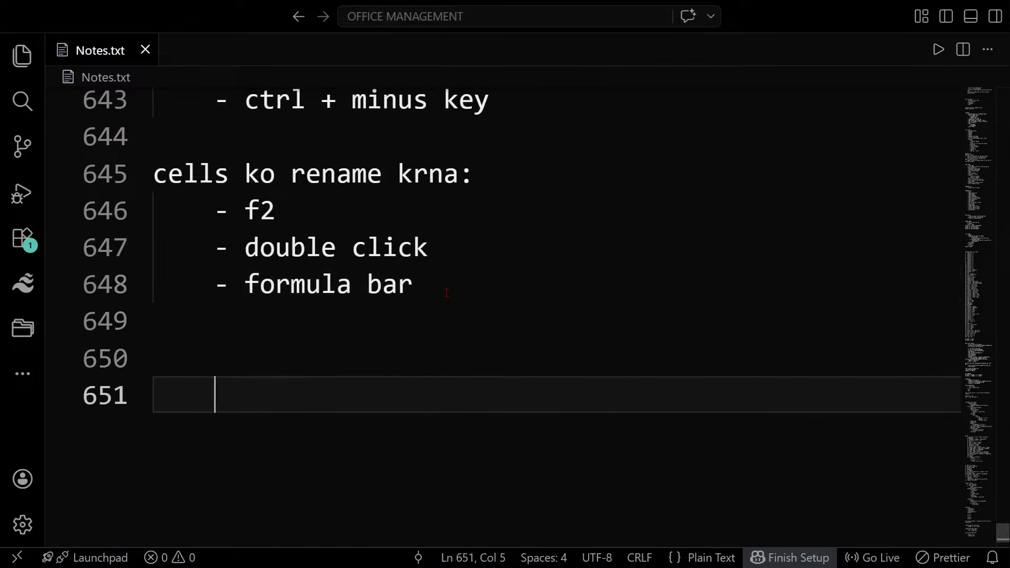
pyautogui.write('g')
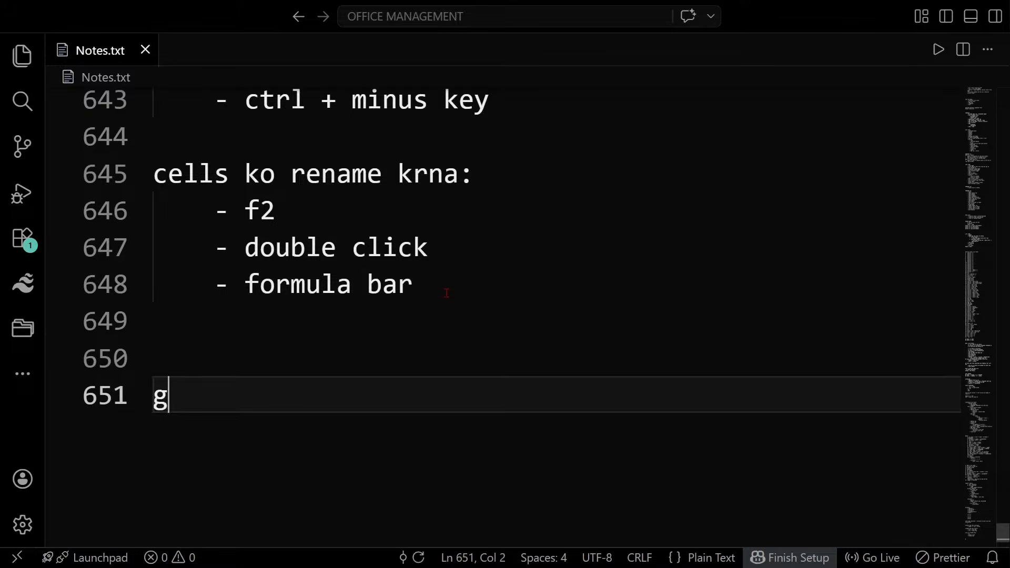
pyautogui.write('enerate randome n')
pyautogui.press('BackSpace')
pyautogui.press('BackSpace')
pyautogui.press('BackSpace')
pyautogui.write('numb')
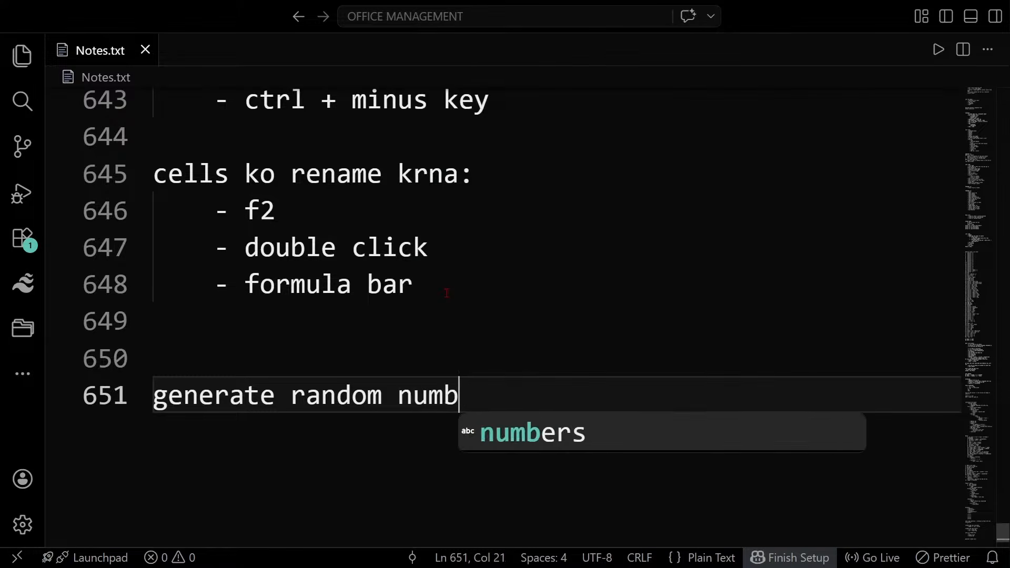
pyautogui.write('ers for practic')
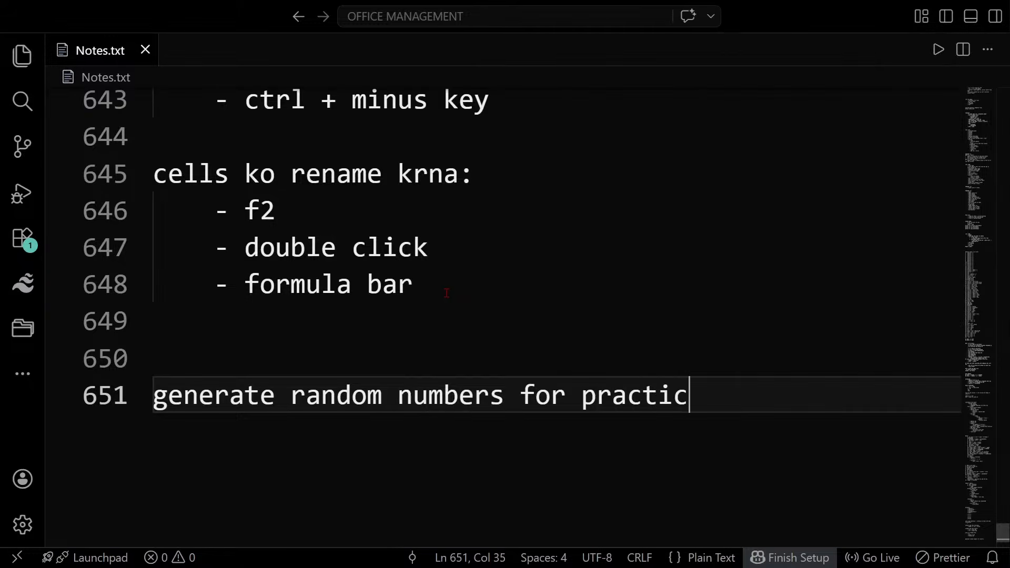
pyautogui.write('e in ms excel    -')
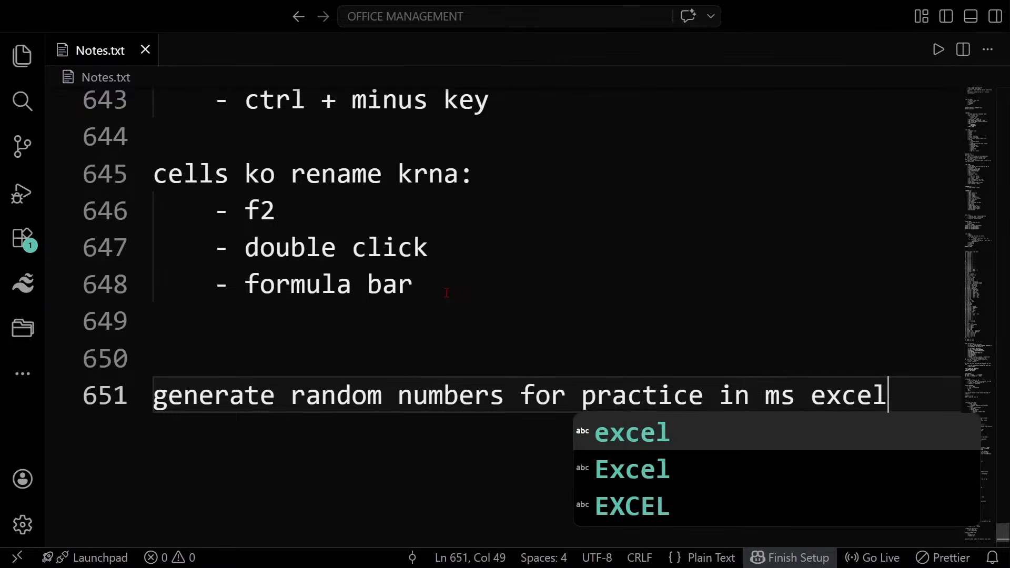
pyautogui.press('BackSpace')
pyautogui.press('BackSpace')
pyautogui.press('BackSpace')
pyautogui.press('BackSpace')
pyautogui.press('BackSpace')
pyautogui.press('BackSpace')
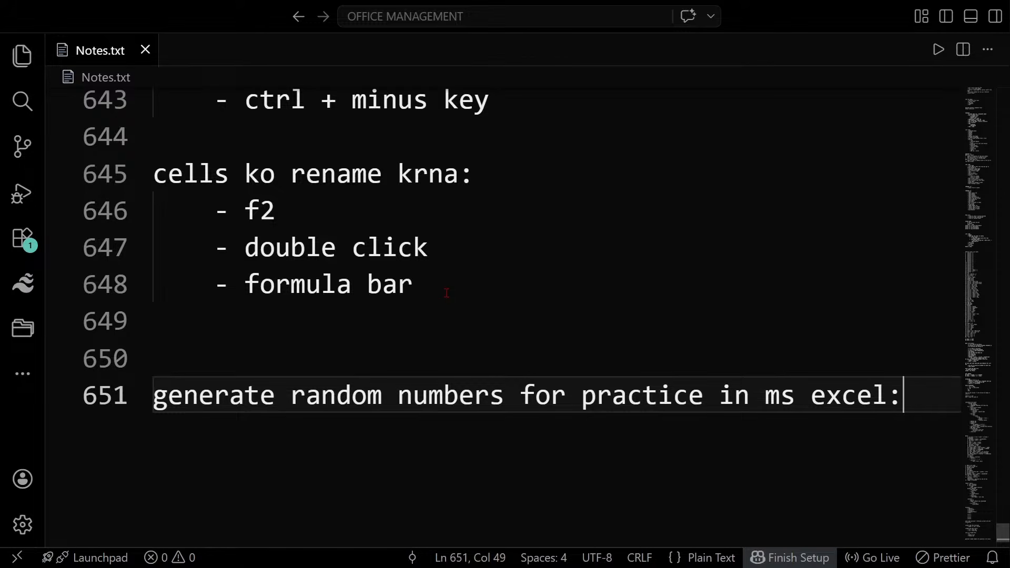
pyautogui.write(':')
# Add indented lines 'randbetween()' and 'random numbers between two numbers' under the heading.
pyautogui.press('Return')
pyautogui.press('Tab')
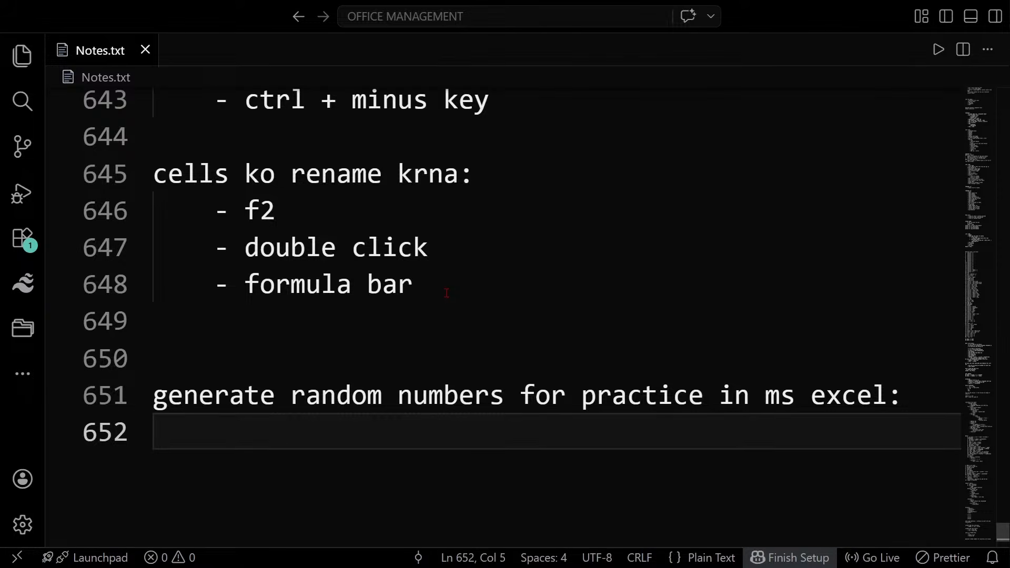
pyautogui.write('randbetwee')
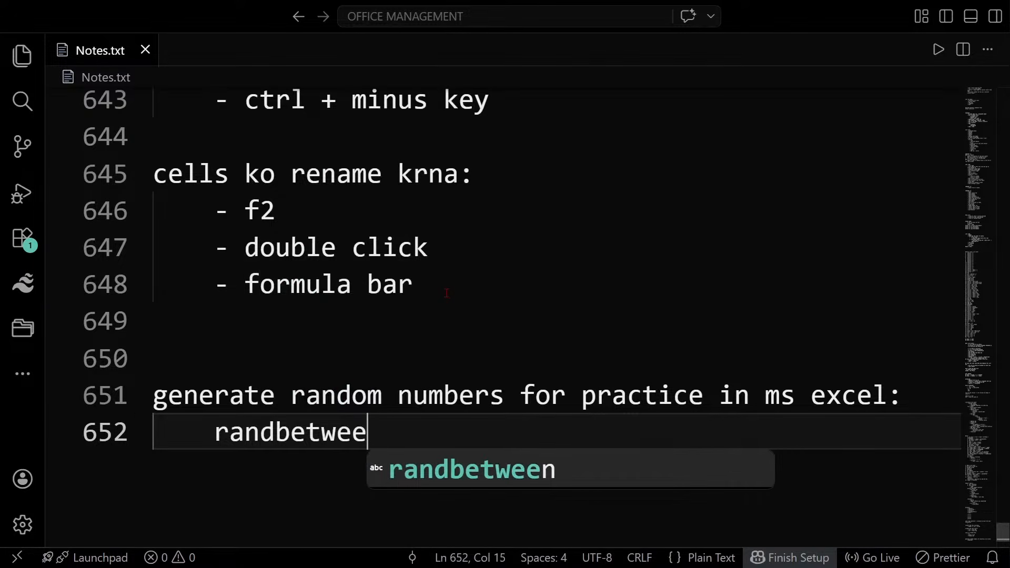
pyautogui.write('n()')
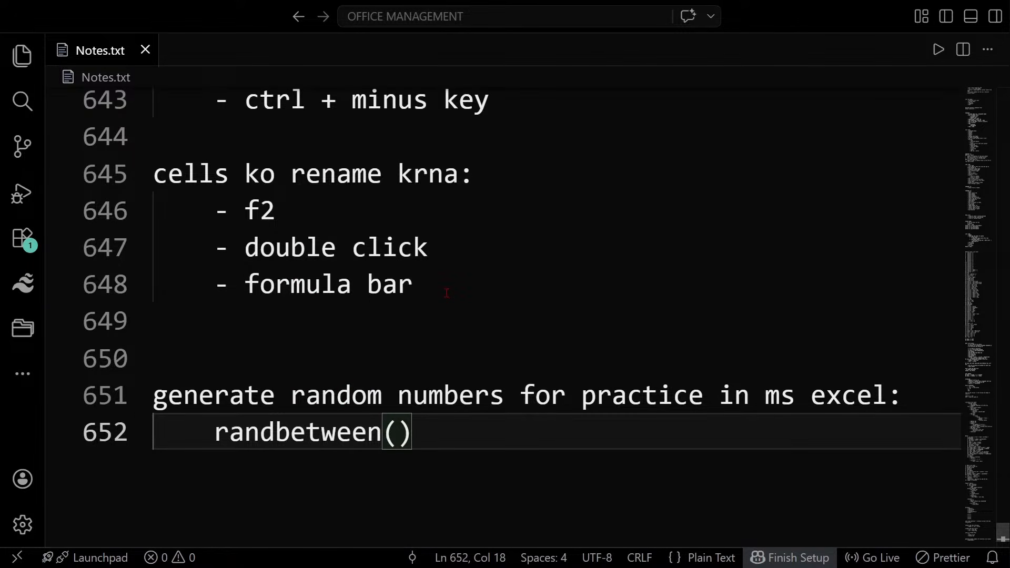
pyautogui.press('Return')
pyautogui.write('randome')
pyautogui.press('BackSpace')
pyautogui.press('BackSpace')
pyautogui.write('number')
pyautogui.press('BackSpace')
pyautogui.write('s')
pyautogui.press('BackSpace')
pyautogui.write('rs bet')
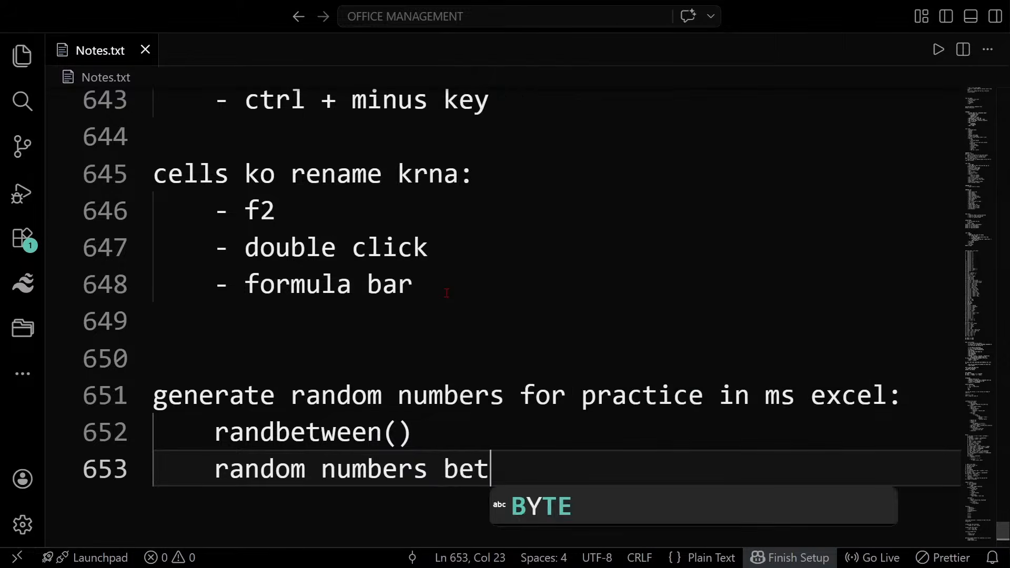
pyautogui.write('ween two numbers')
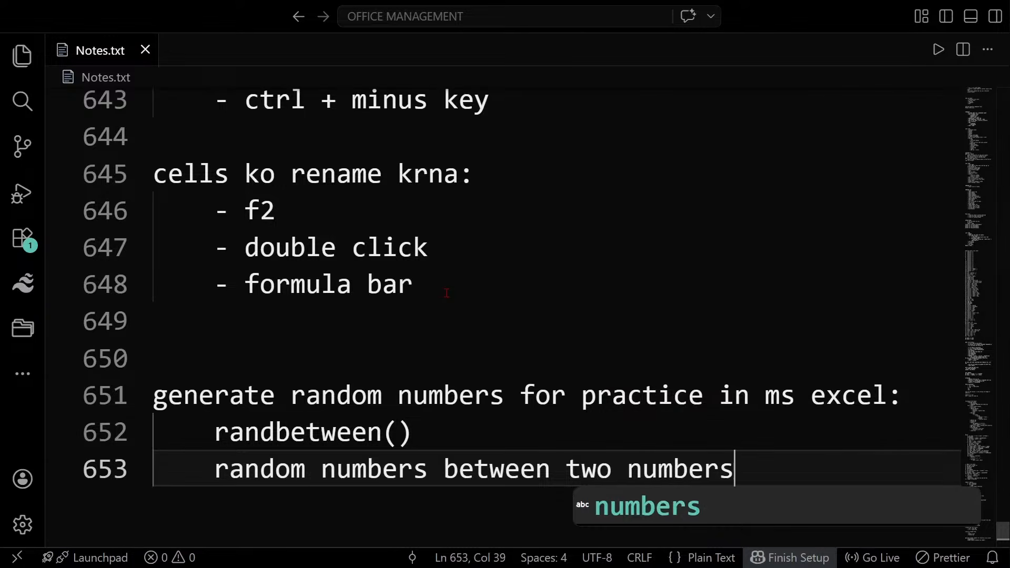
pyautogui.press('Return')
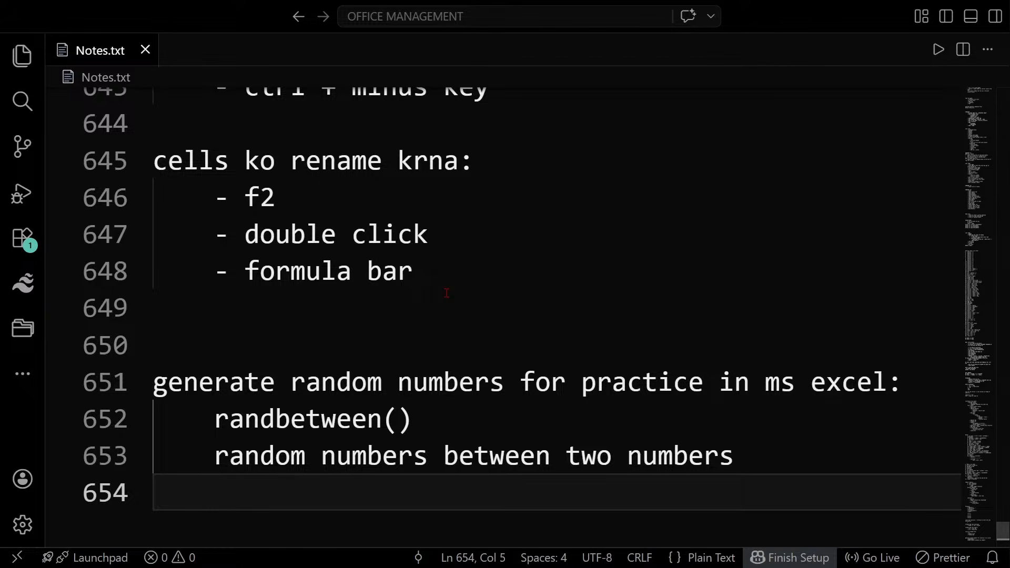
pyautogui.scroll(-3, 451, 277)
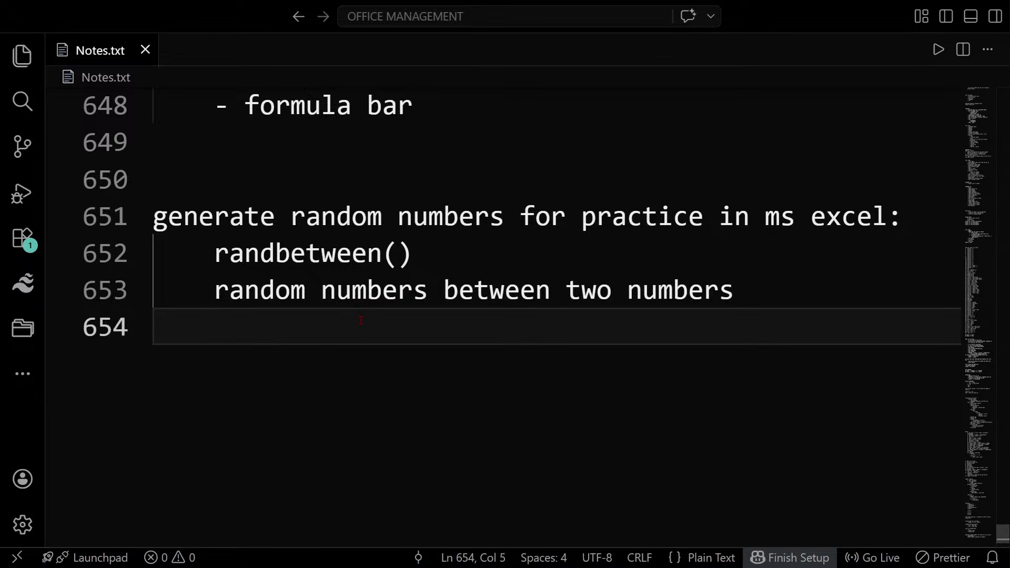
pyautogui.hotkey('alt', 'Tab')
pyautogui.hotkey('alt', 'Tab')
pyautogui.hotkey('alt', 'Tab')
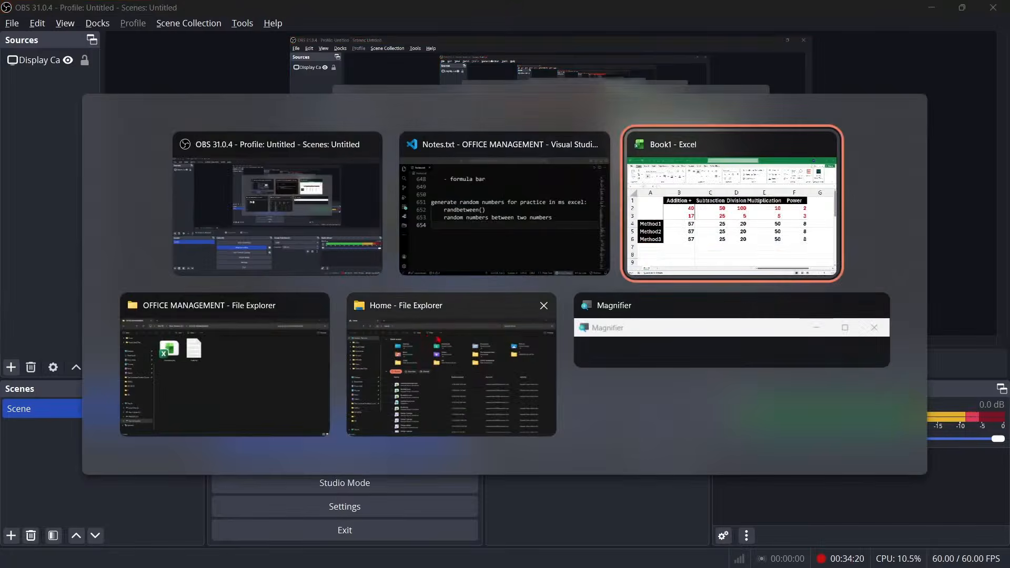
# Add a new empty worksheet and go back to Sheet1.
pyautogui.scroll(-3, 405, 344)
pyautogui.scroll(3, 356, 356)
pyautogui.scroll(-2, 349, 363)
pyautogui.scroll(-1, 347, 365)
pyautogui.click(147, 536)
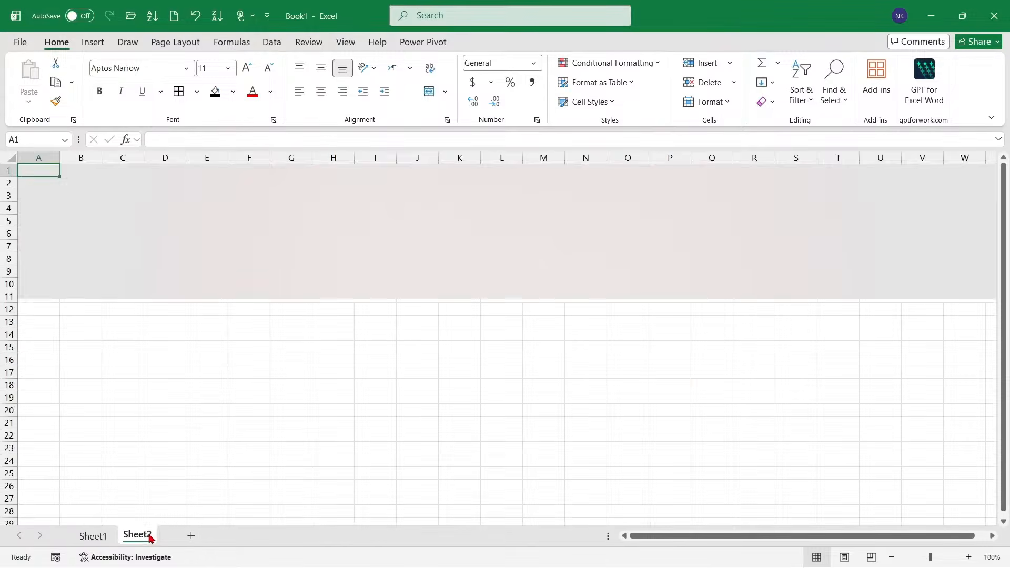
pyautogui.scroll(9, 122, 361)
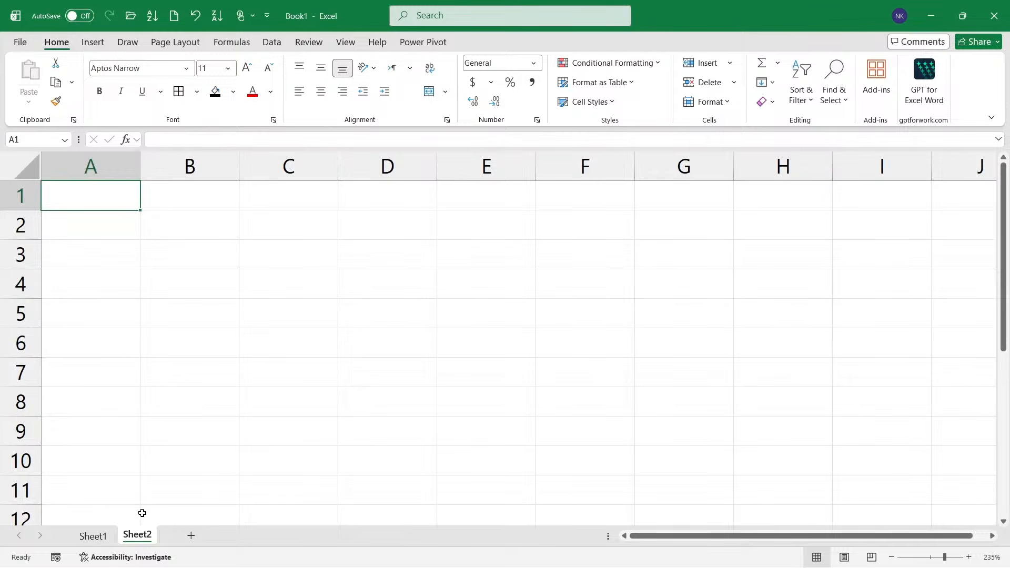
pyautogui.click(93, 536)
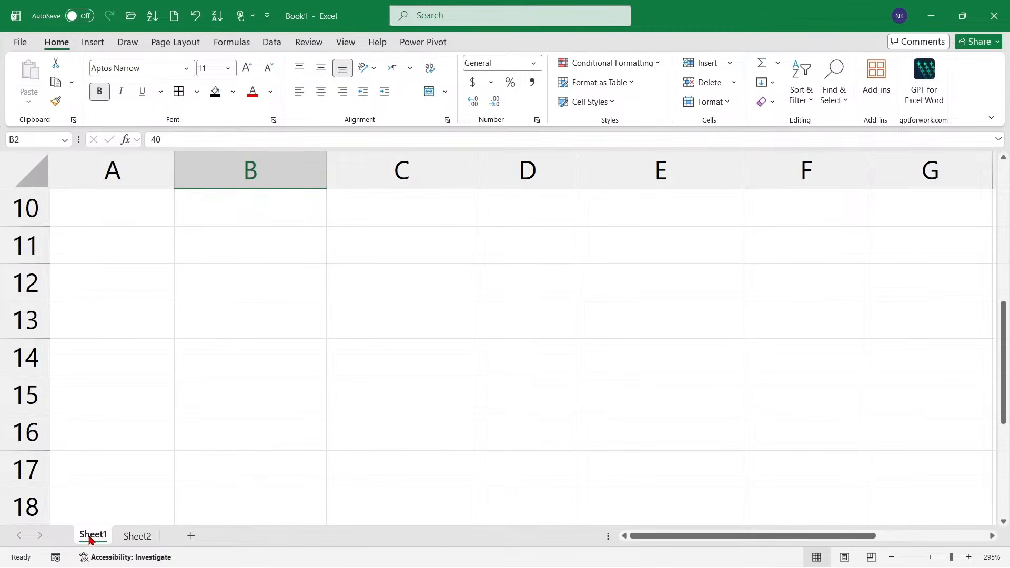
# Rename Sheet1 to 'arithmetic operators'.
pyautogui.doubleClick(92, 536)
pyautogui.write('formul')
pyautogui.press('BackSpace')
pyautogui.press('BackSpace')
pyautogui.press('BackSpace')
pyautogui.press('BackSpace')
pyautogui.press('BackSpace')
pyautogui.press('BackSpace')
pyautogui.write('ari')
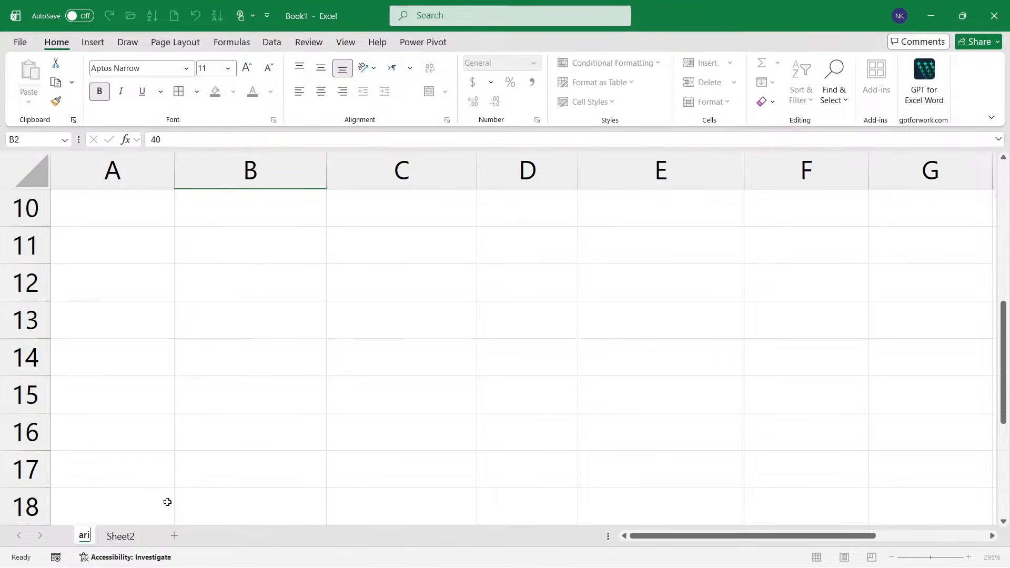
pyautogui.write('thme')
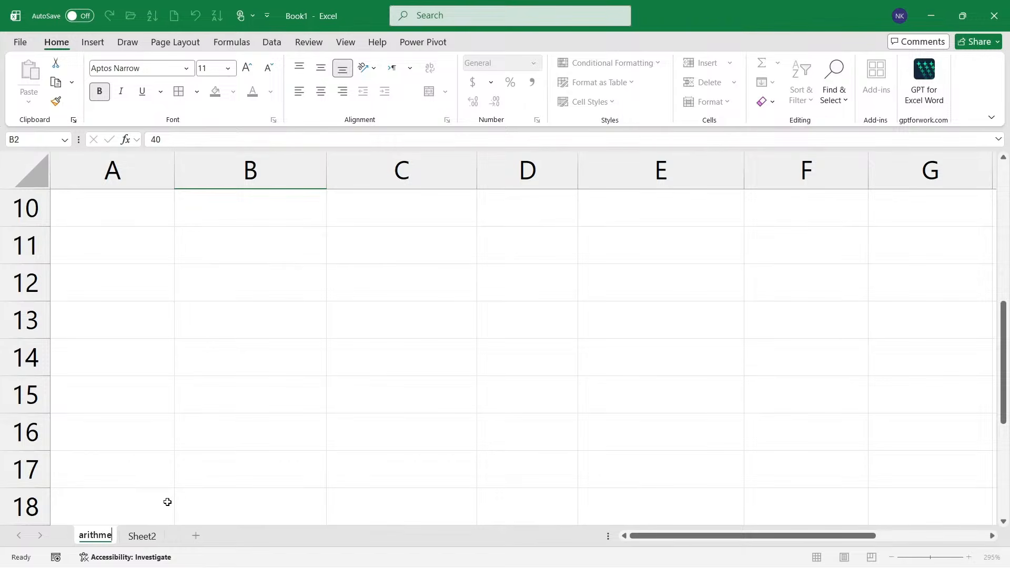
pyautogui.write('tic operators')
pyautogui.press('Return')
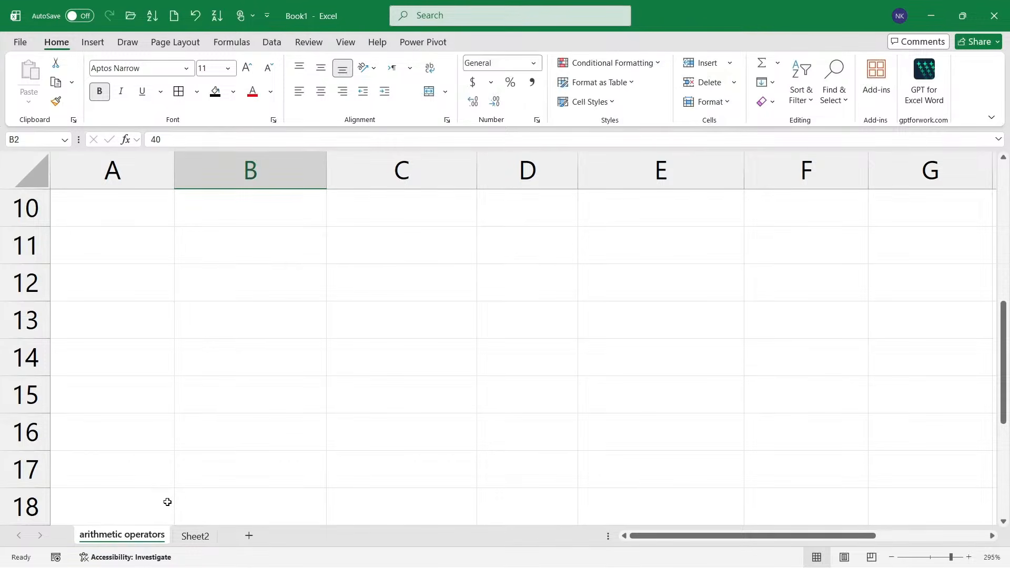
pyautogui.hotkey('alt', 'Tab')
pyautogui.hotkey('alt', 'Tab')
pyautogui.hotkey('alt', 'Tab')
pyautogui.hotkey('alt', 'Tab')
pyautogui.hotkey('alt', 'Tab')
pyautogui.hotkey('alt', 'Tab')
pyautogui.scroll(4, 273, 331)
# Insert the line 'arithmetic operators:' below 'Formulas:' in Notes.txt.
pyautogui.scroll(5, 272, 331)
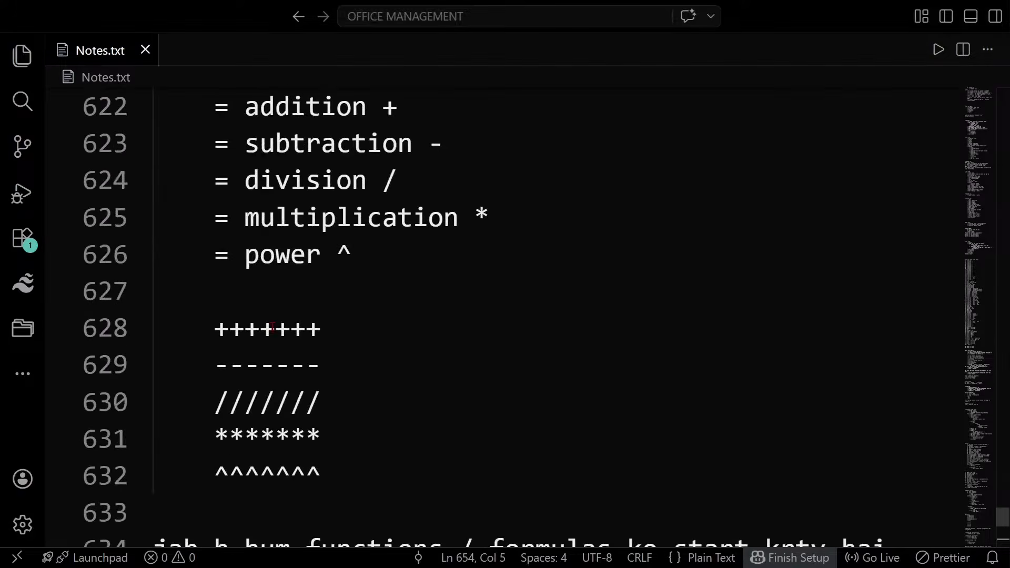
pyautogui.moveTo(184, 274); pyautogui.dragTo(108, 282)
pyautogui.click(312, 238)
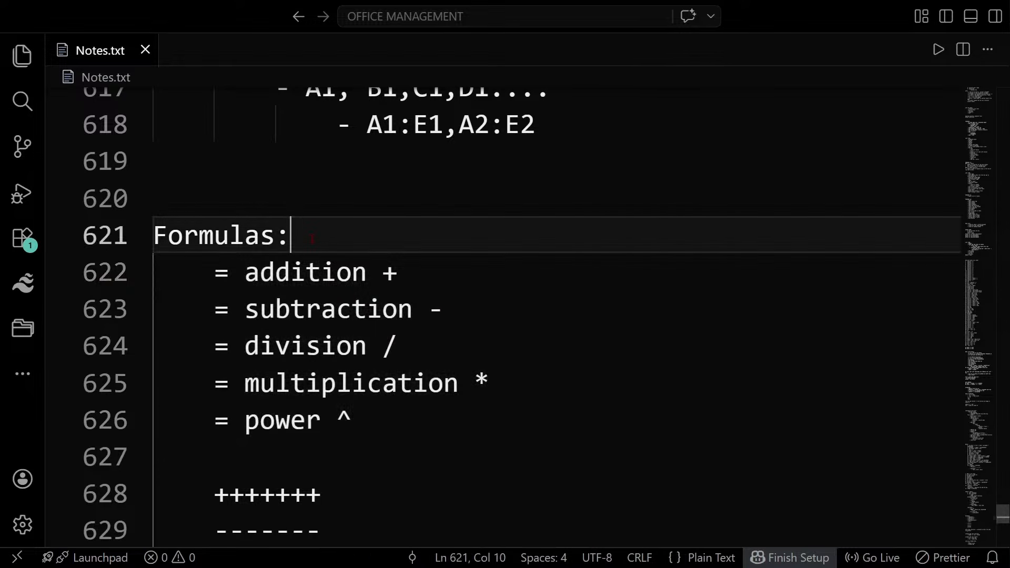
pyautogui.press('Return')
pyautogui.write('arith')
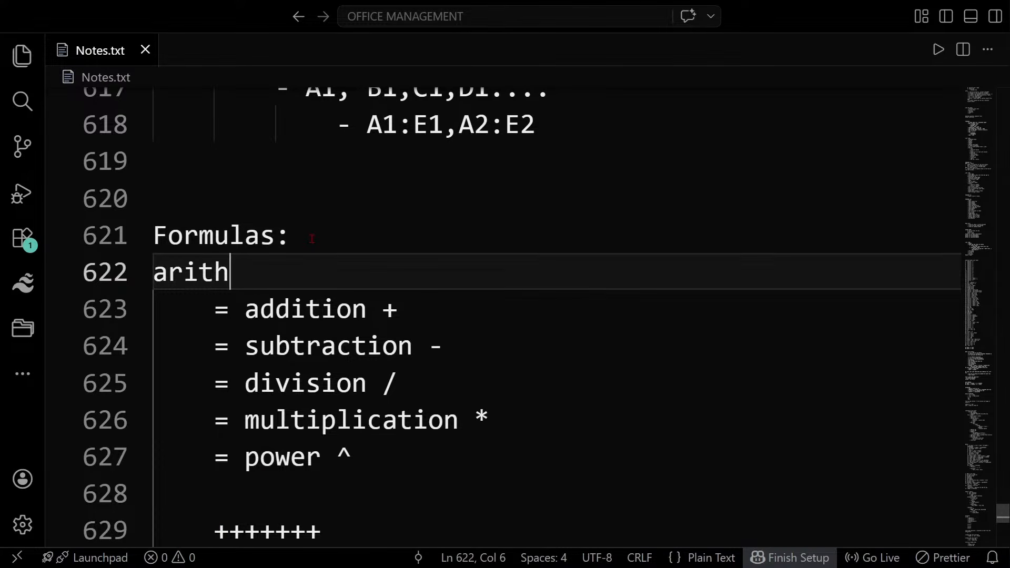
pyautogui.write('metic operato')
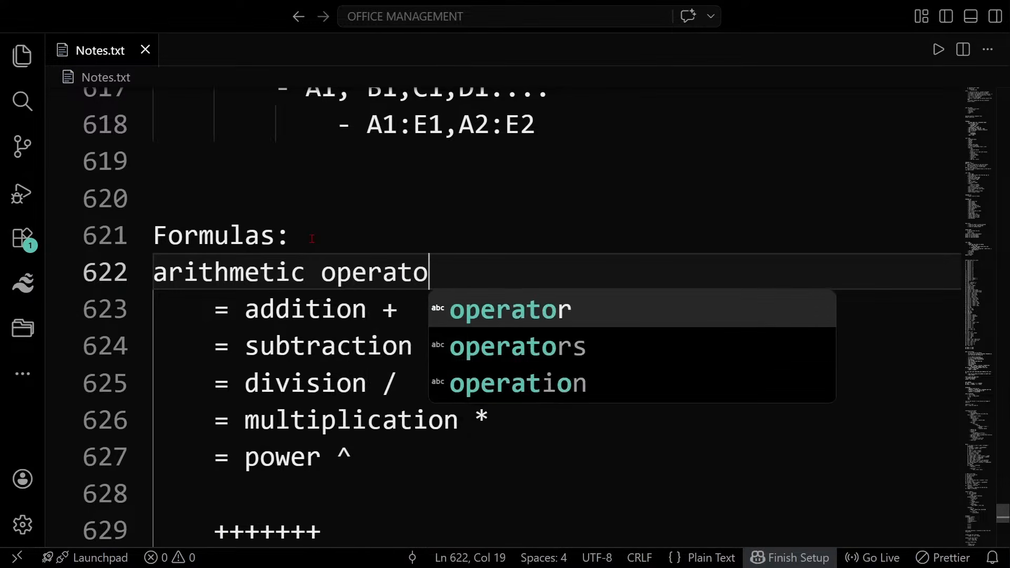
pyautogui.write('rs:')
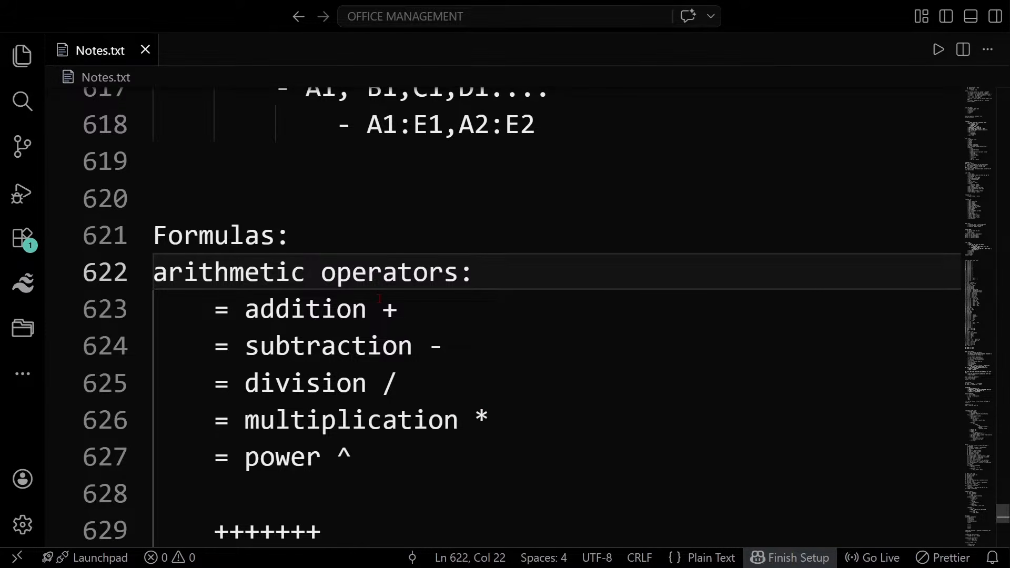
pyautogui.hotkey('shift', 'Right')
pyautogui.scroll(-1, 486, 287)
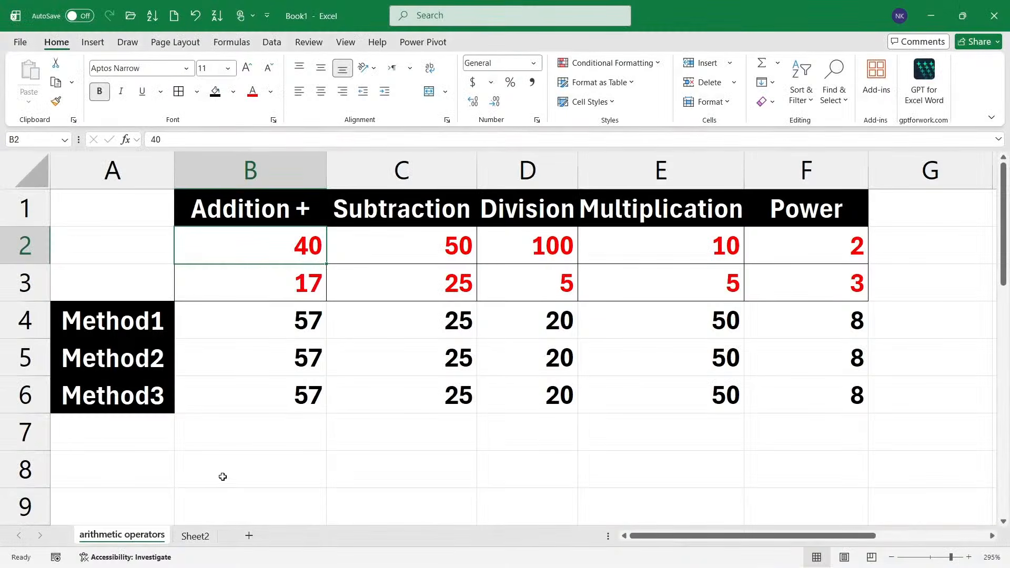
pyautogui.click(196, 537)
# Rename Sheet2 to 'random numbers' and type =rand in A1.
pyautogui.doubleClick(197, 536)
pyautogui.write('randome')
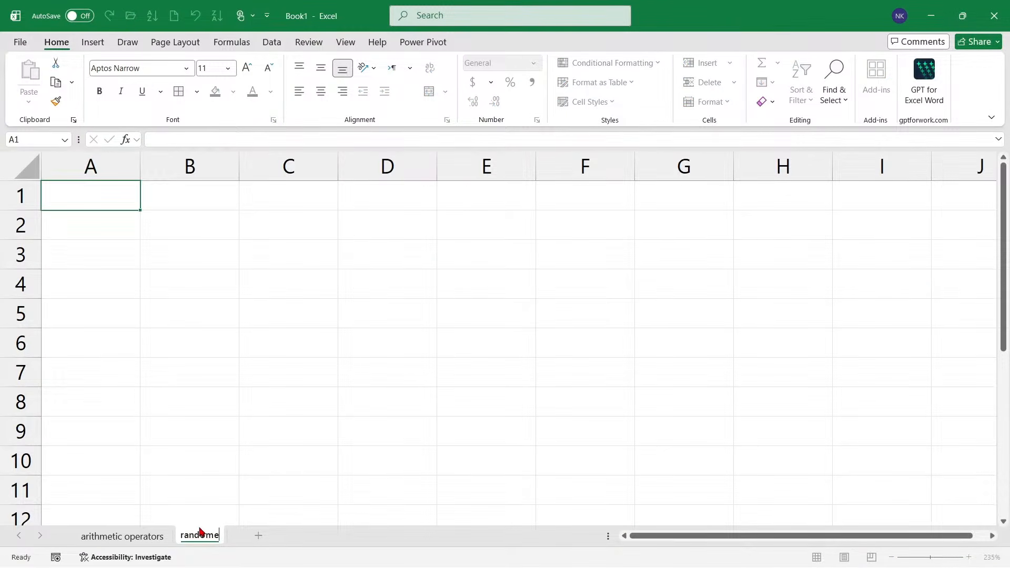
pyautogui.press('BackSpace')
pyautogui.write('numbers')
pyautogui.press('Return')
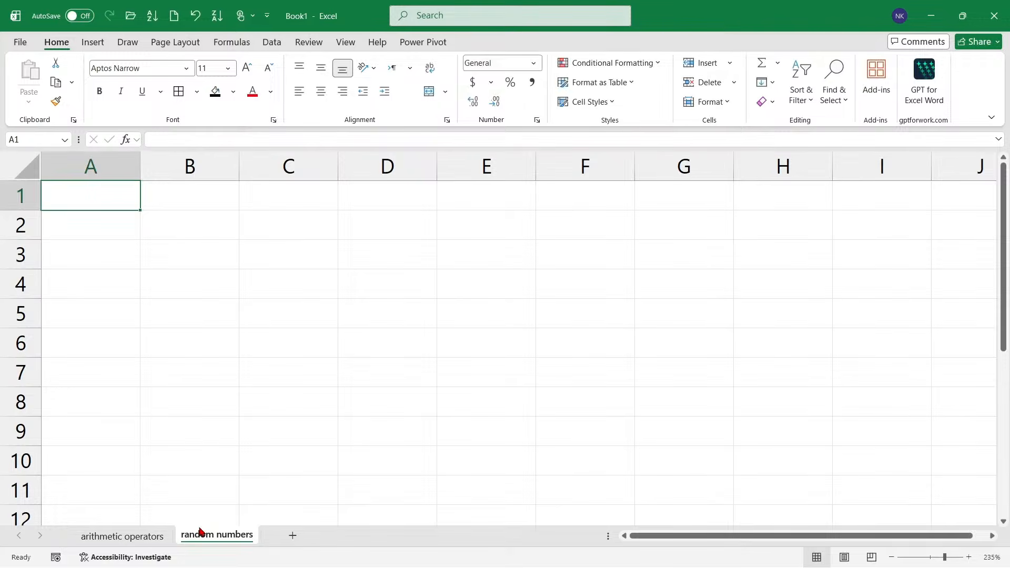
pyautogui.scroll(10, 217, 336)
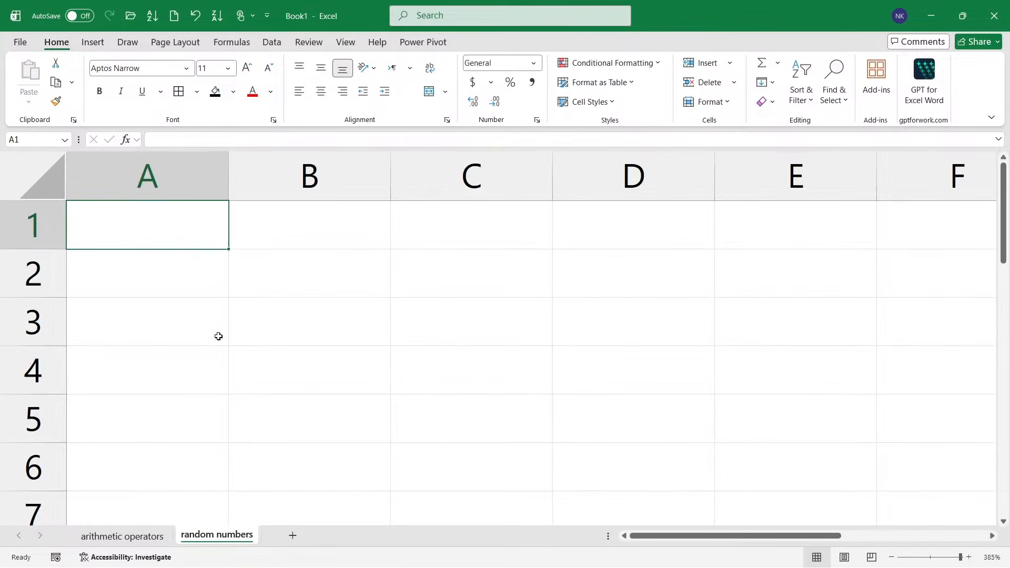
pyautogui.write('=rand')
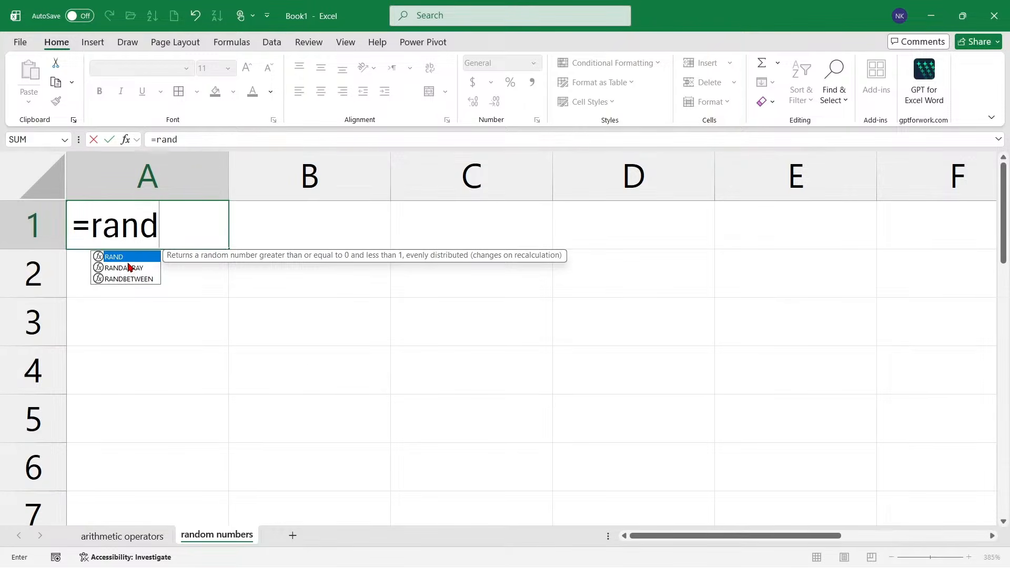
# Retype =rand in A1 and insert RANDBETWEEN from the function autocomplete list.
pyautogui.press('BackSpace')
pyautogui.press('BackSpace')
pyautogui.press('BackSpace')
pyautogui.press('BackSpace')
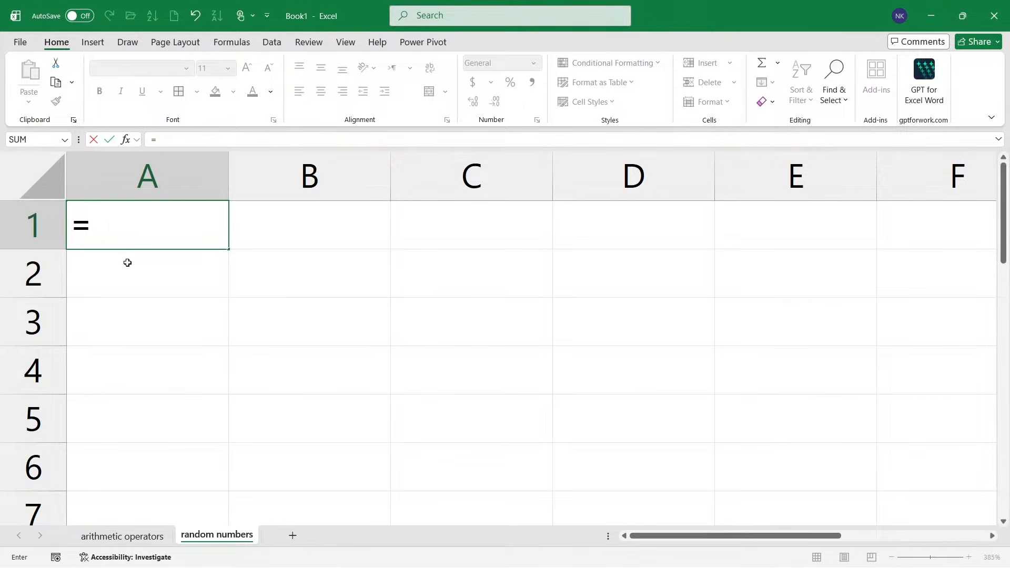
pyautogui.write('r')
pyautogui.press('Down')
pyautogui.press('Down')
pyautogui.press('Down')
pyautogui.press('Down')
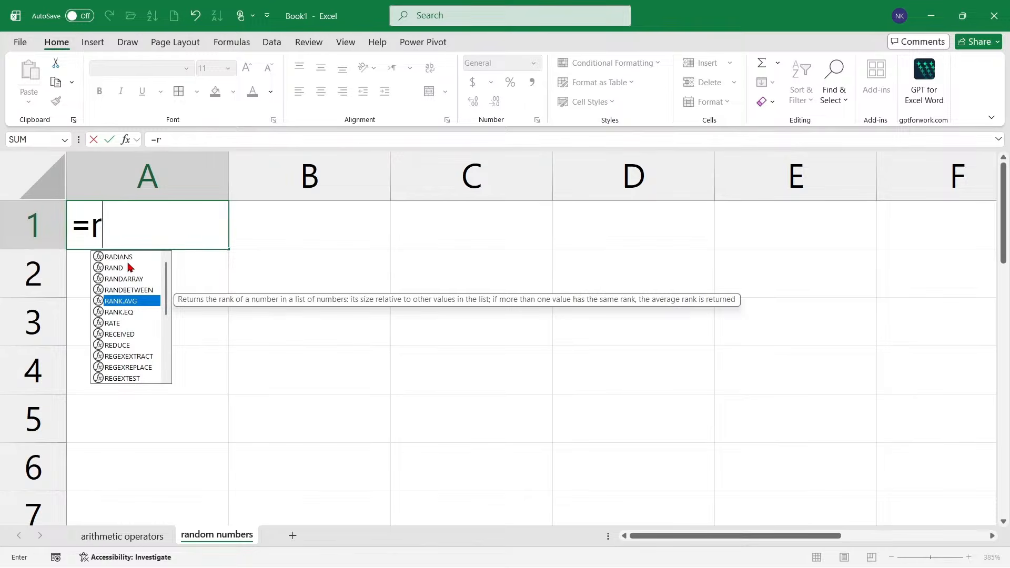
pyautogui.press('Down')
pyautogui.press('Down')
pyautogui.press('Down')
pyautogui.press('Down')
pyautogui.press('Down')
pyautogui.press('Down')
pyautogui.press('Down')
pyautogui.press('Down')
pyautogui.press('Down')
pyautogui.press('Down')
pyautogui.press('Down')
pyautogui.press('Down')
pyautogui.press('Down')
pyautogui.press('Down')
pyautogui.press('Down')
pyautogui.press('Down')
pyautogui.press('Down')
pyautogui.press('Down')
pyautogui.press('Down')
pyautogui.press('Down')
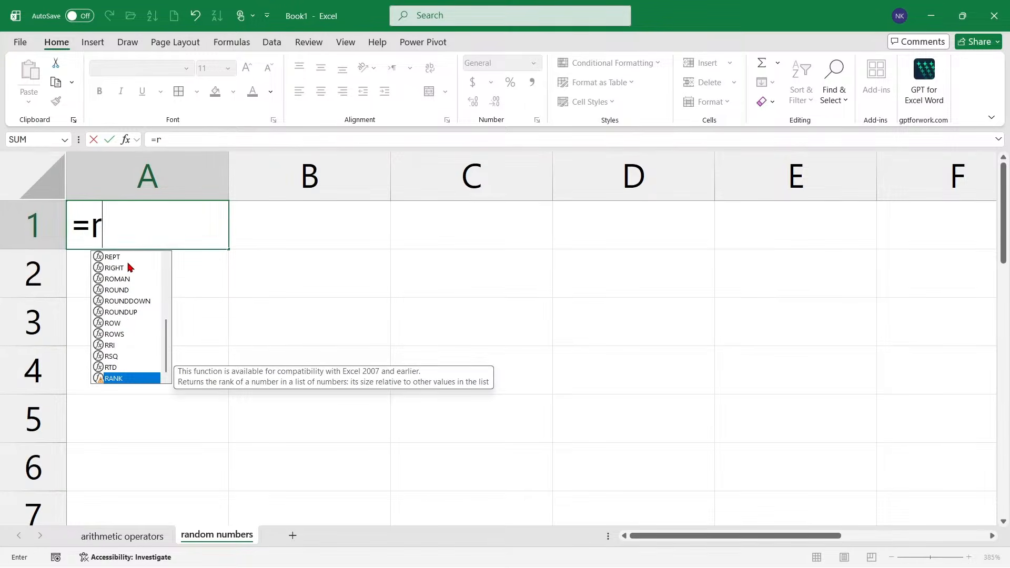
pyautogui.write('an')
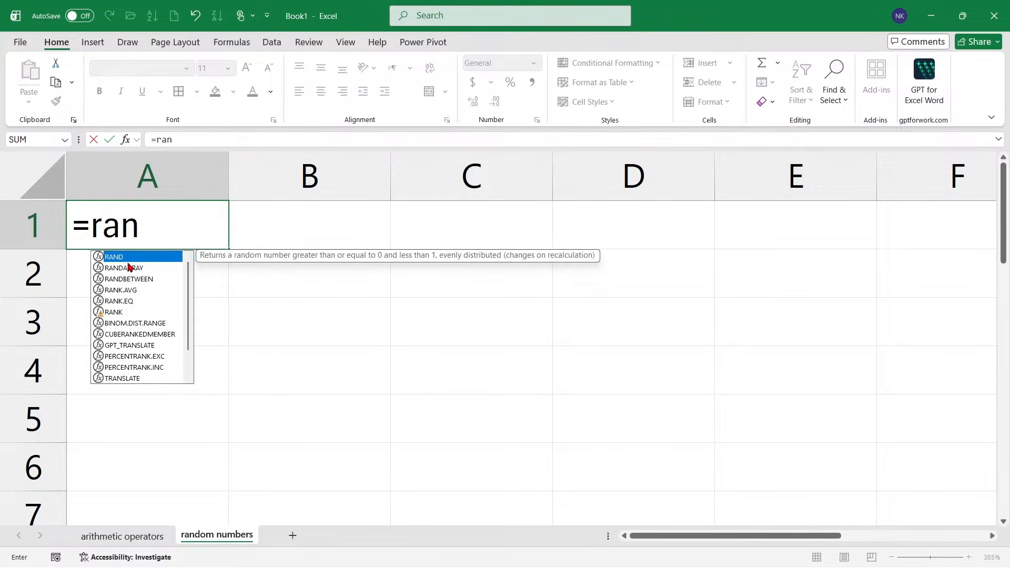
pyautogui.write('d')
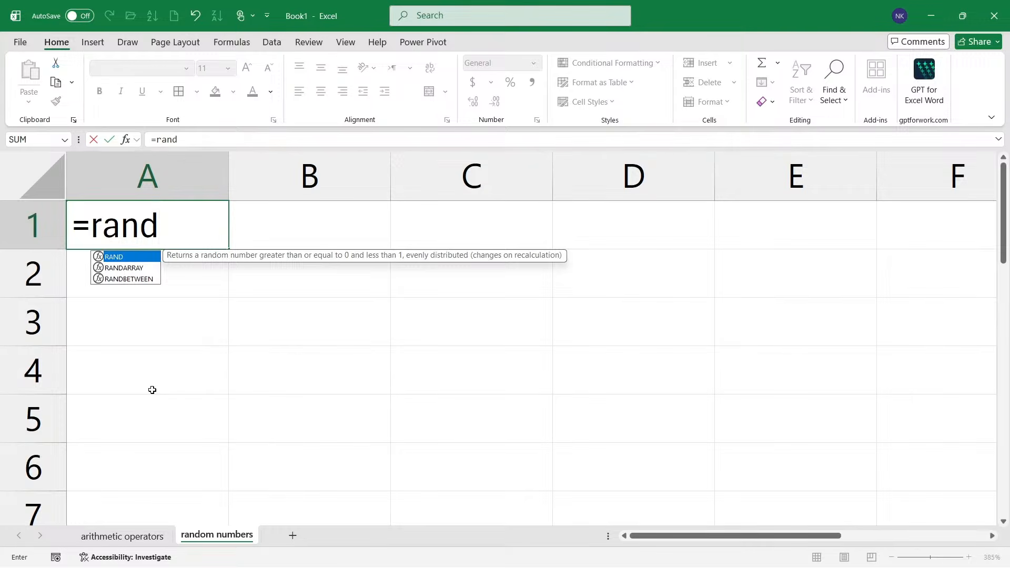
pyautogui.press('Down')
pyautogui.press('Down')
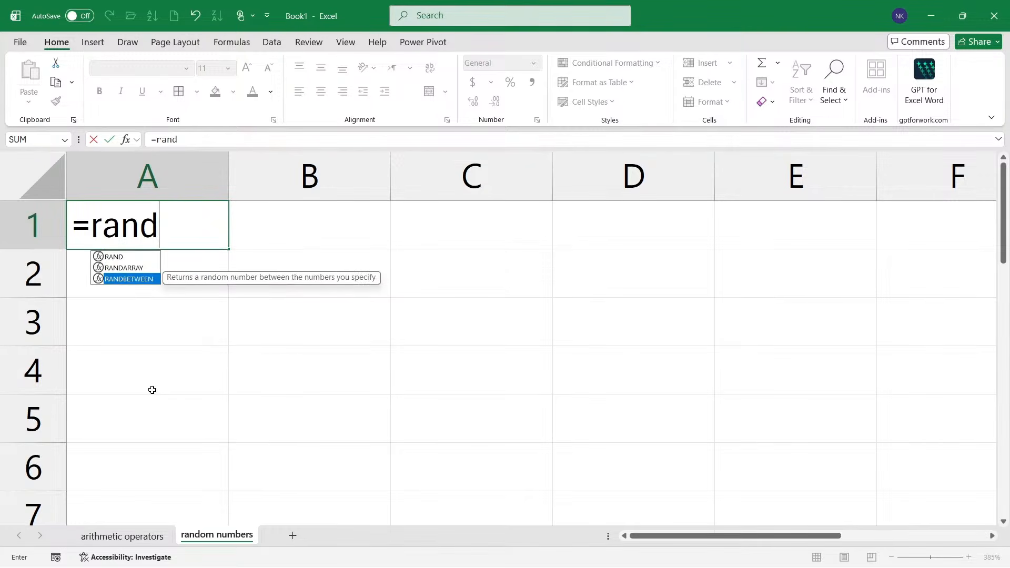
pyautogui.press('Up')
pyautogui.press('Up')
pyautogui.press('Up')
pyautogui.press('Down')
pyautogui.press('Down')
pyautogui.press('Down')
pyautogui.press('Tab')
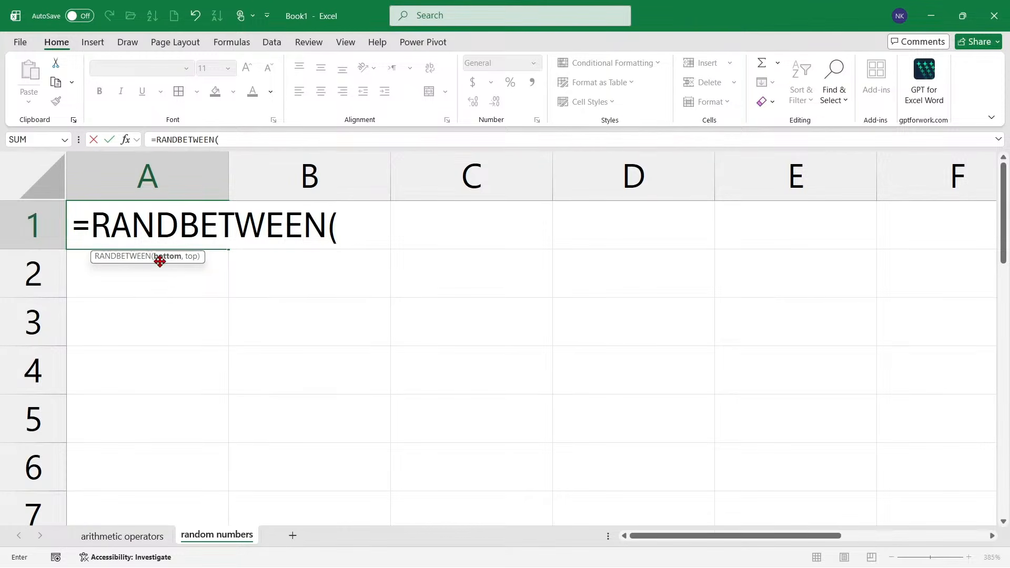
# Complete A1 as =RANDBETWEEN(1,10) and review its 1 and 10 arguments.
pyautogui.write('1,')
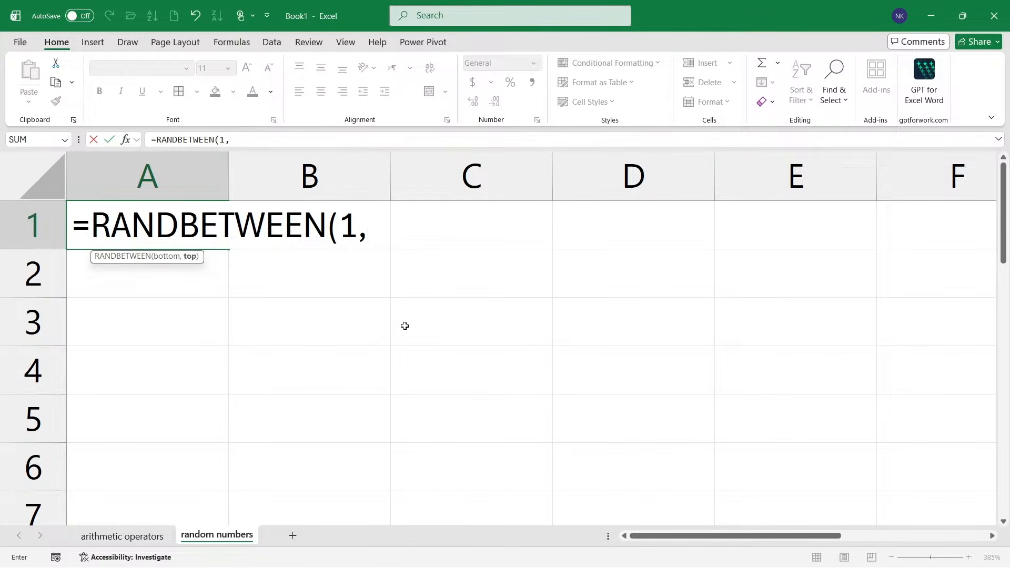
pyautogui.write('10)')
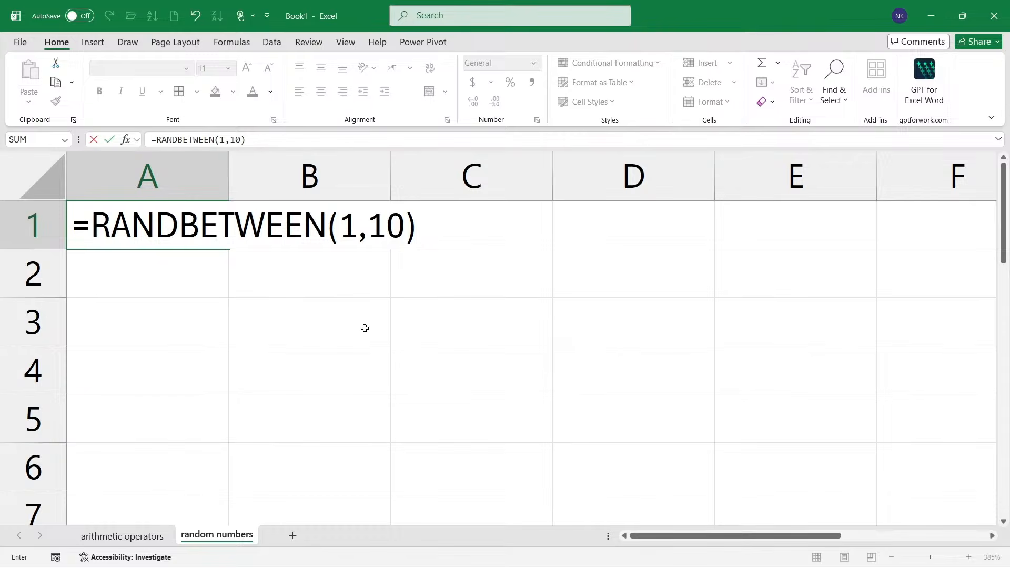
pyautogui.press('Return')
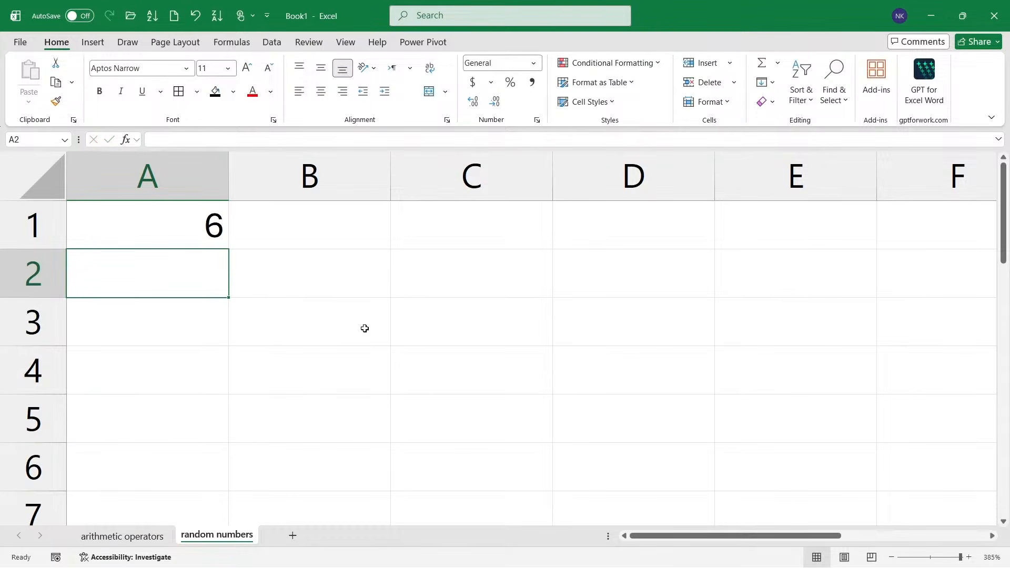
pyautogui.doubleClick(176, 222)
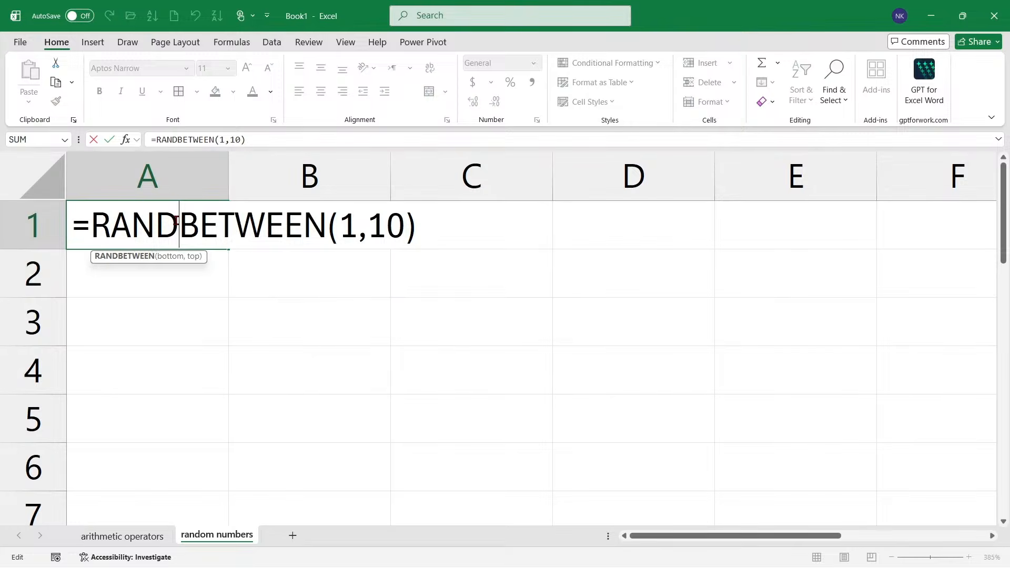
pyautogui.press('Return')
pyautogui.doubleClick(176, 220)
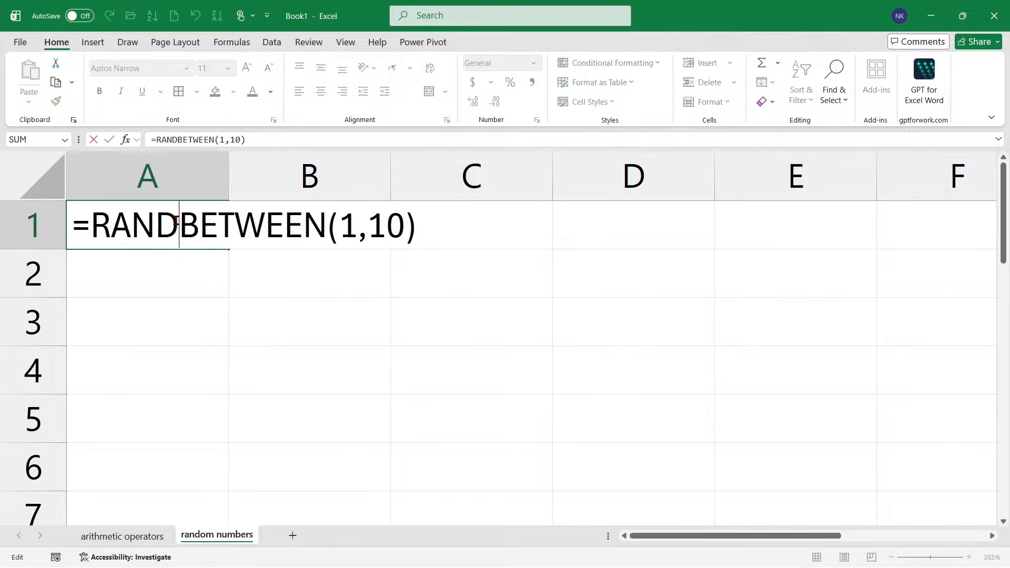
pyautogui.moveTo(107, 229)
pyautogui.mouseDown()
pyautogui.moveTo(406, 229)
pyautogui.moveTo(201, 214)
pyautogui.moveTo(104, 221)
pyautogui.mouseUp()
pyautogui.click(406, 230)
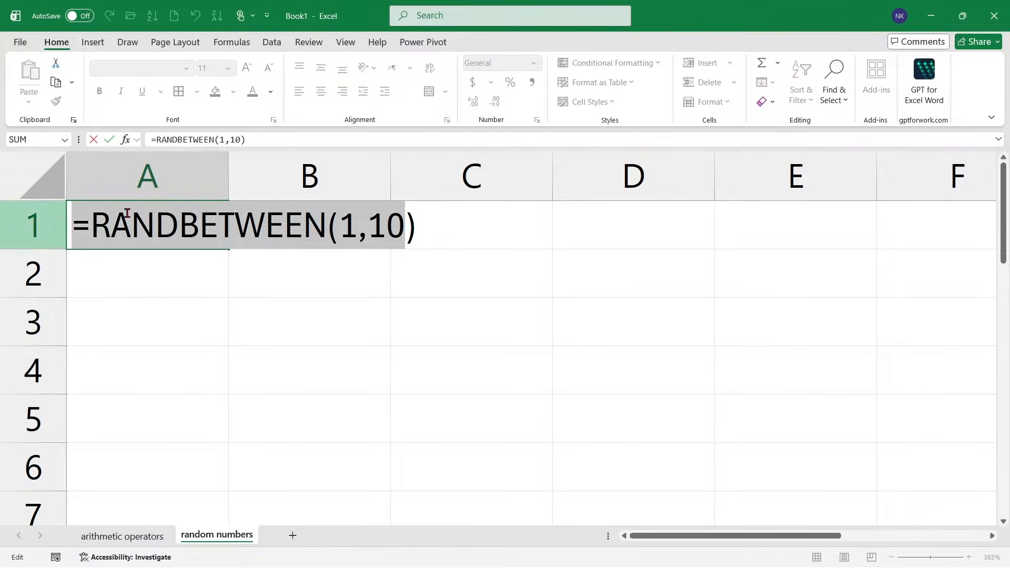
pyautogui.click(177, 223)
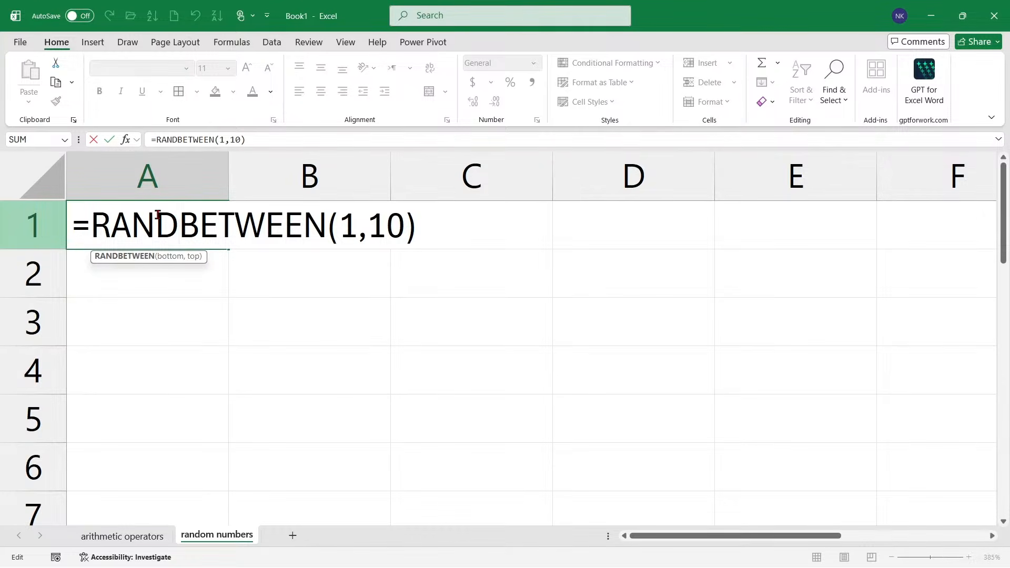
pyautogui.press('Return')
# Re-enter A1 several times to regenerate the random number until it shows 9.
pyautogui.click(201, 218)
pyautogui.doubleClick(202, 218)
pyautogui.press('Return')
pyautogui.doubleClick(202, 219)
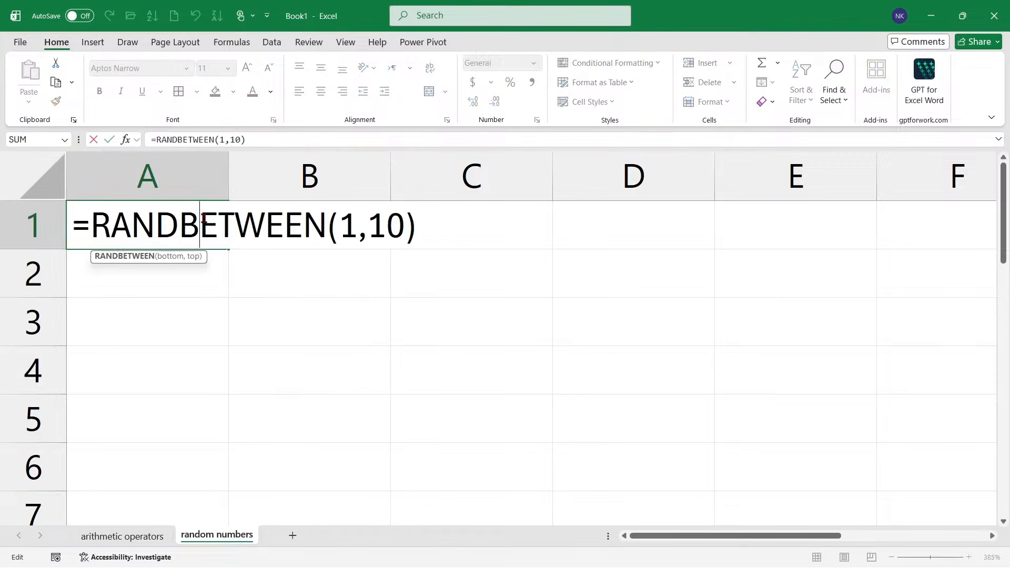
pyautogui.press('Return')
pyautogui.doubleClick(204, 218)
pyautogui.press('Return')
# Copy cell A1 and bring up Paste Special with Ctrl+Alt+V.
pyautogui.click(191, 218)
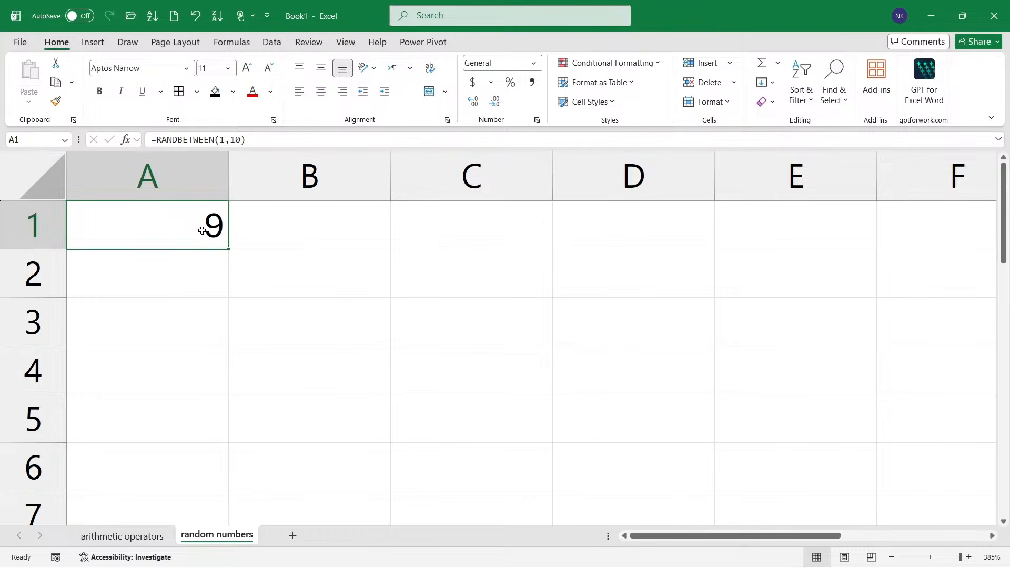
pyautogui.hotkey('ctrl', 'c')
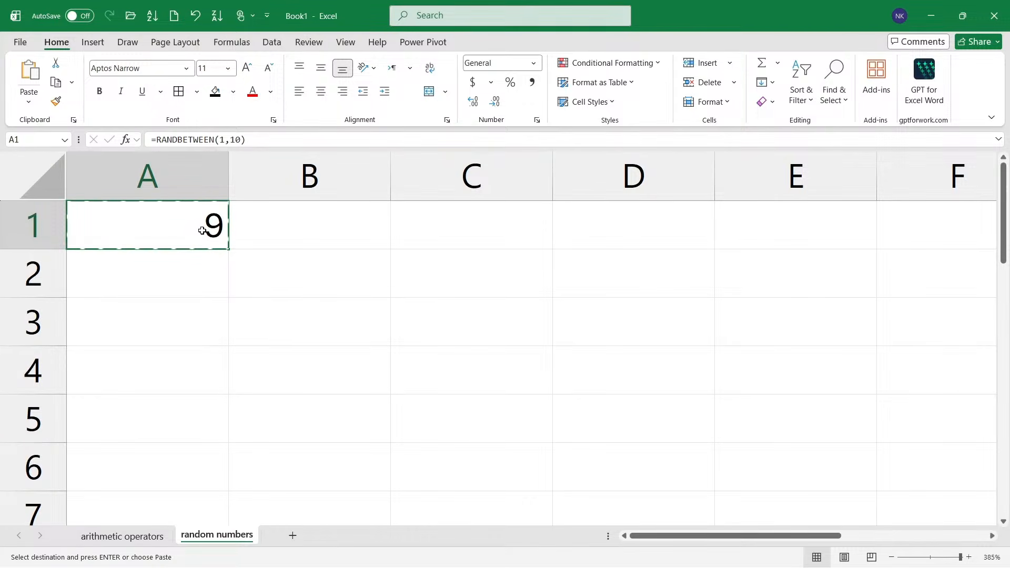
pyautogui.hotkey('ctrl', 'alt', 'v')
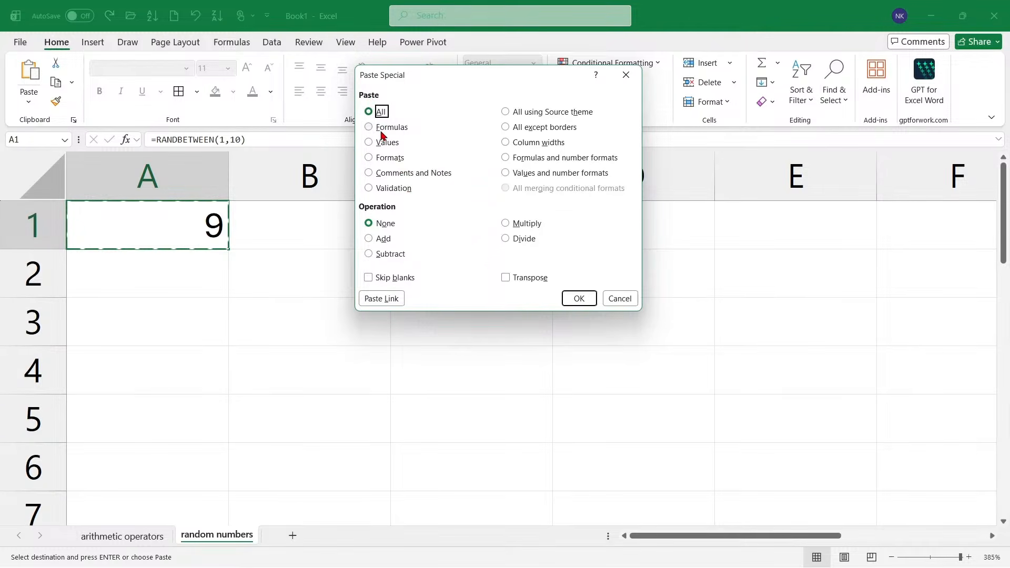
# Paste A1 over itself as Values so it keeps the fixed number 9.
pyautogui.click(390, 147)
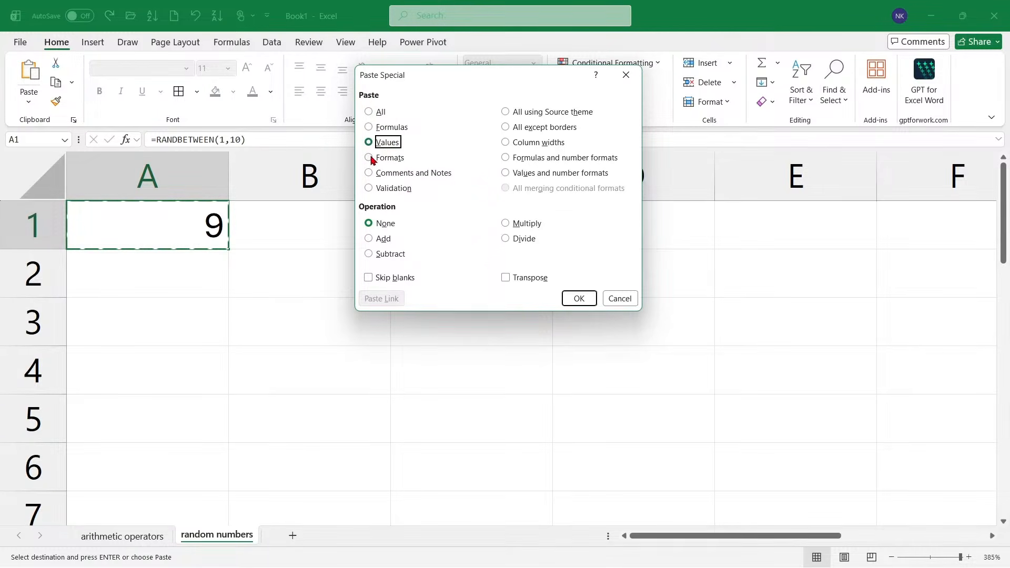
pyautogui.click(574, 300)
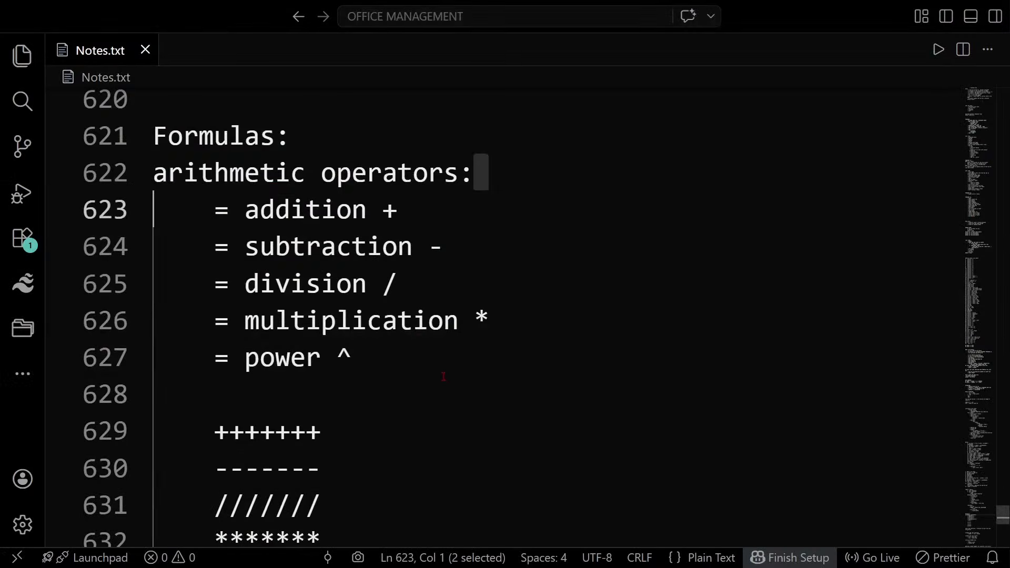
pyautogui.scroll(-5, 505, 315)
# Start new line 656 below the notes and insert randbetween from autocomplete.
pyautogui.scroll(-6, 327, 241)
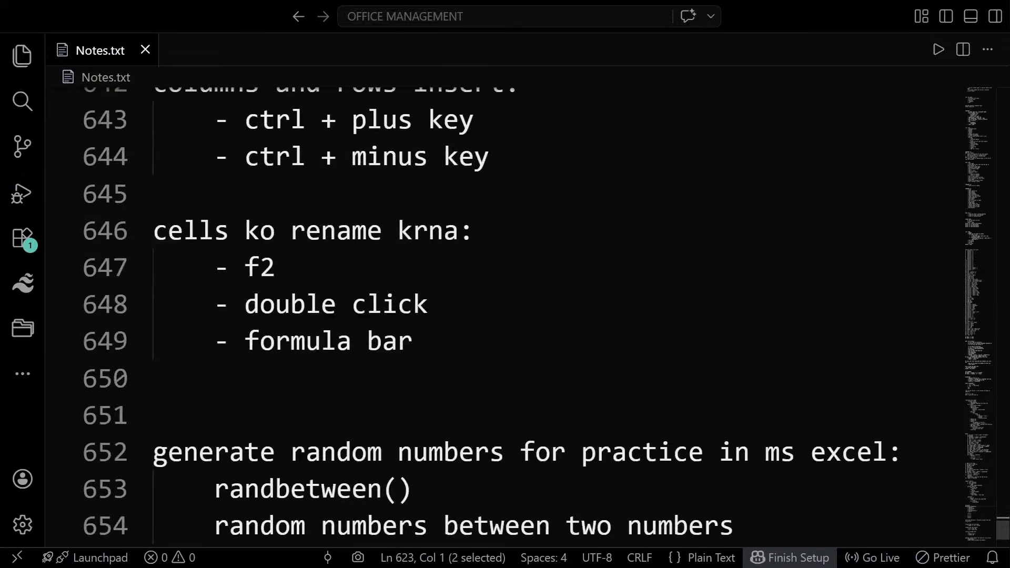
pyautogui.click(326, 240)
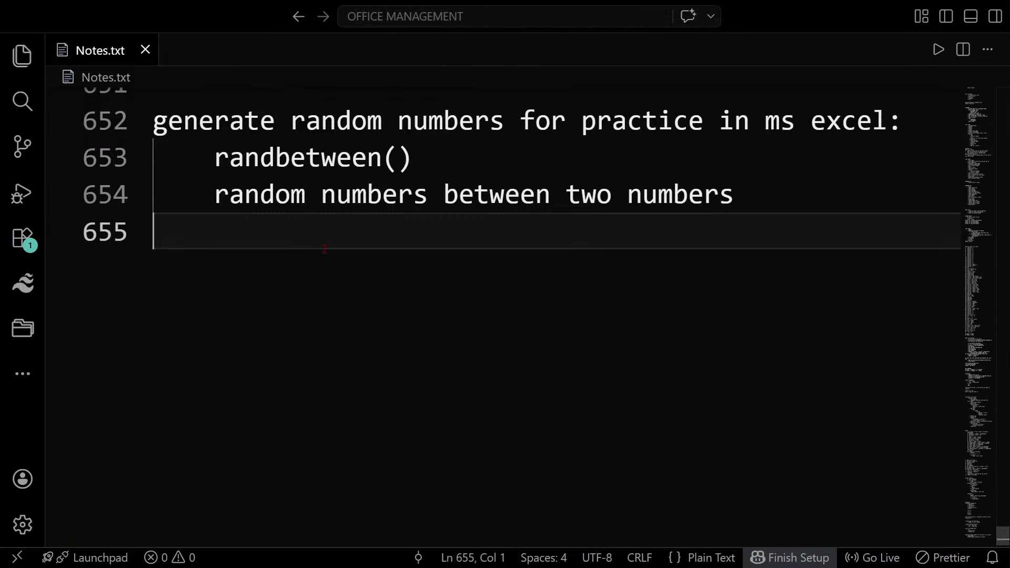
pyautogui.press('Return')
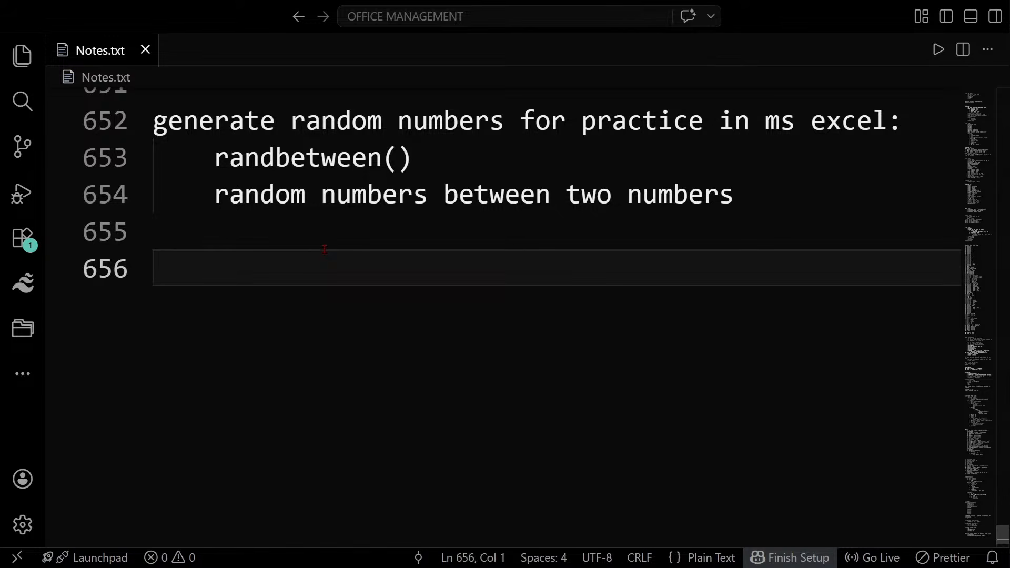
pyautogui.write('rand')
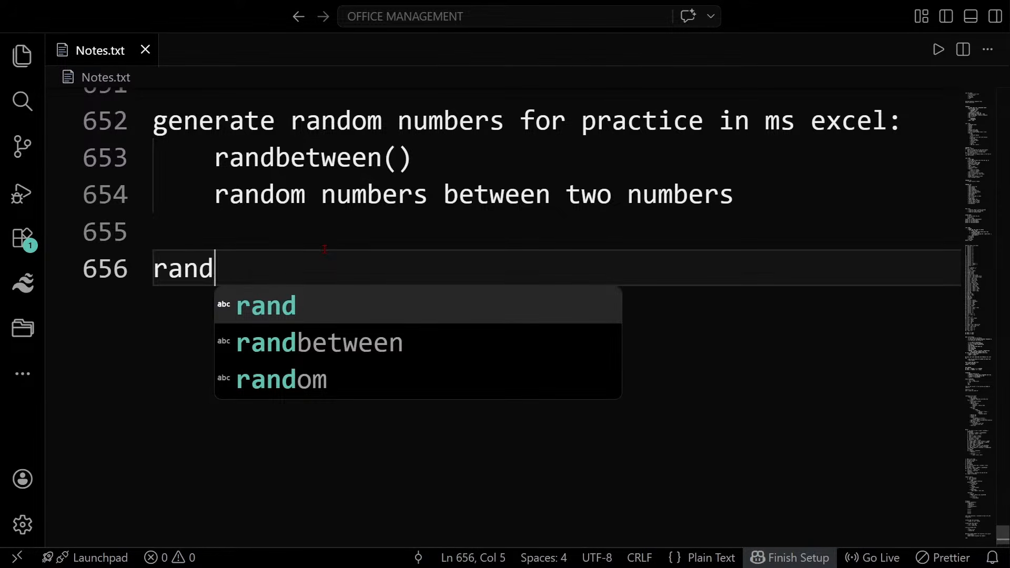
pyautogui.press('Down')
pyautogui.press('Return')
# Try arguments (1, 10) and (0, 1), settling on randbetween(bottom, top).
pyautogui.write('(')
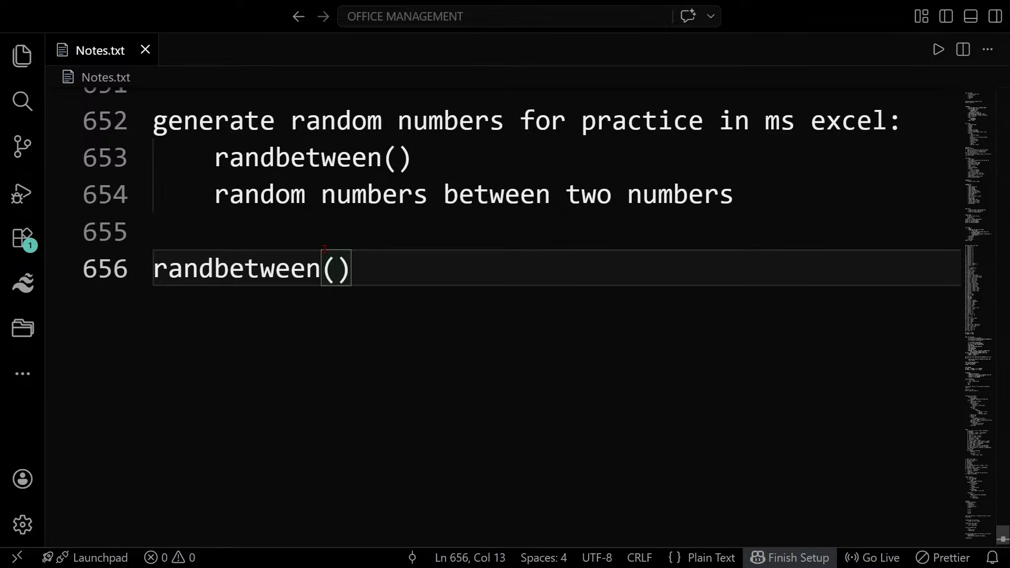
pyautogui.write('bottom, top')
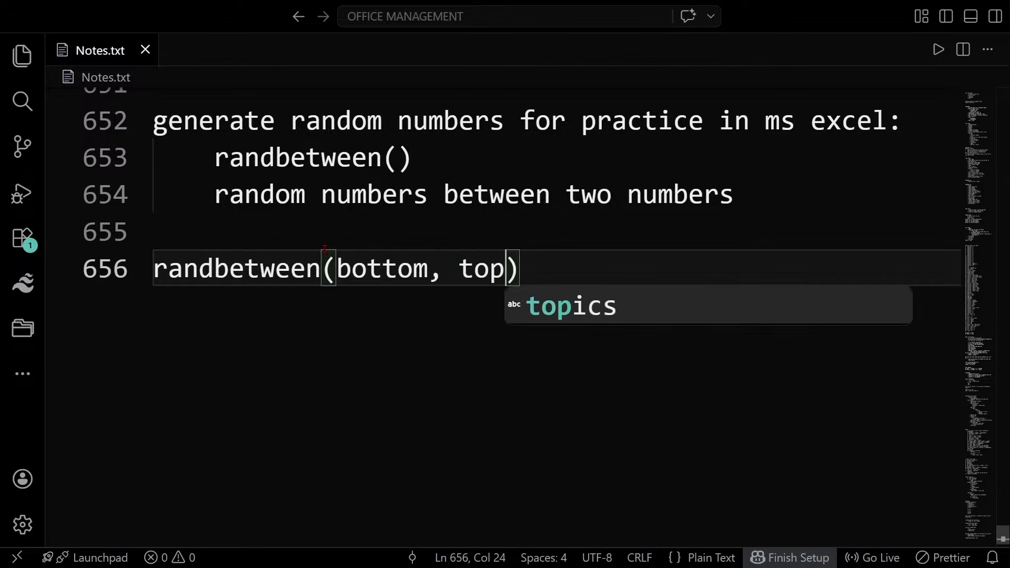
pyautogui.press('BackSpace')
pyautogui.press('BackSpace')
pyautogui.press('BackSpace')
pyautogui.press('BackSpace')
pyautogui.press('BackSpace')
pyautogui.press('BackSpace')
pyautogui.press('BackSpace')
pyautogui.press('BackSpace')
pyautogui.press('BackSpace')
pyautogui.press('BackSpace')
pyautogui.press('BackSpace')
pyautogui.write('1, 10')
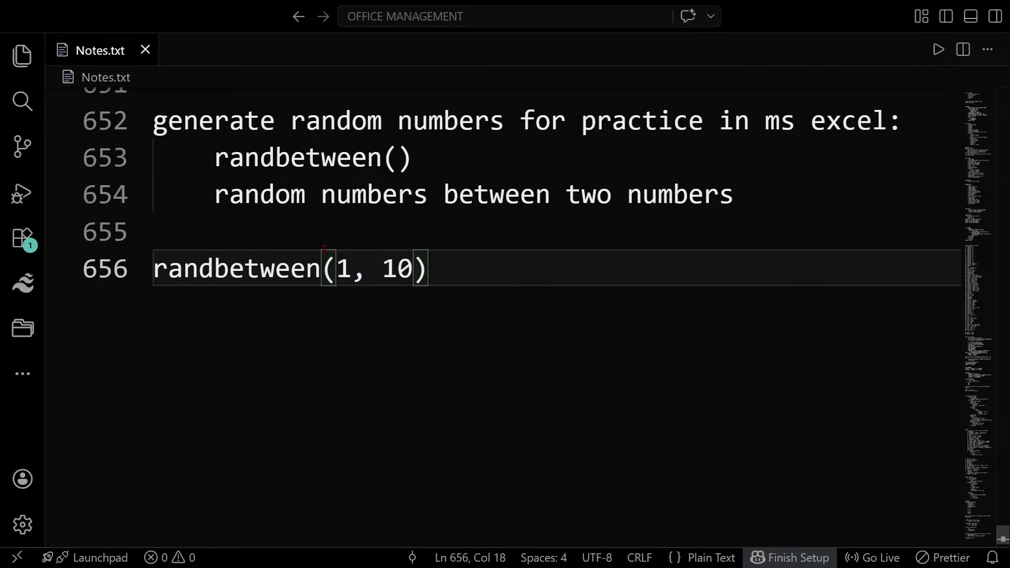
pyautogui.press('BackSpace')
pyautogui.press('BackSpace')
pyautogui.press('BackSpace')
pyautogui.press('BackSpace')
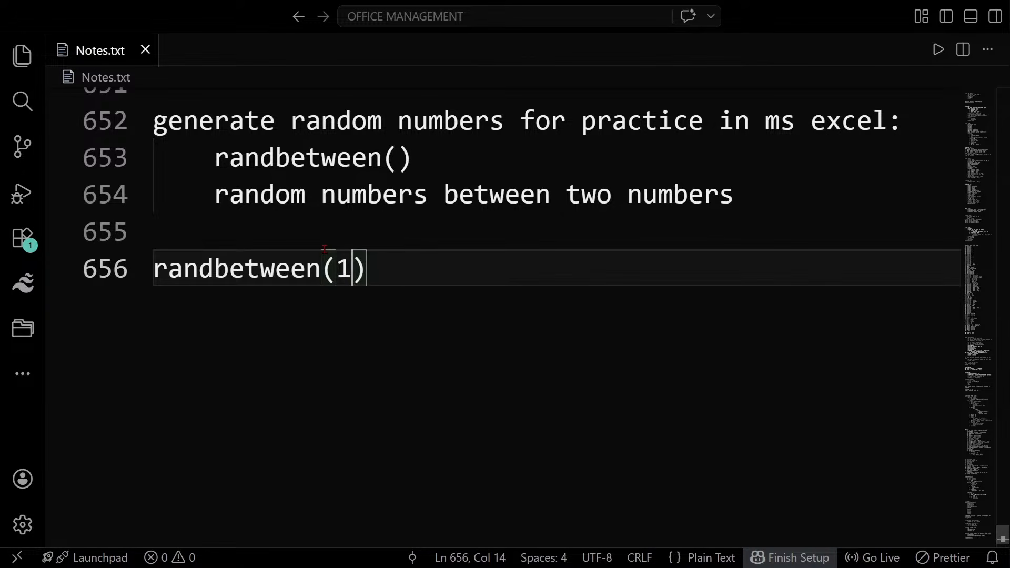
pyautogui.write('0, 1')
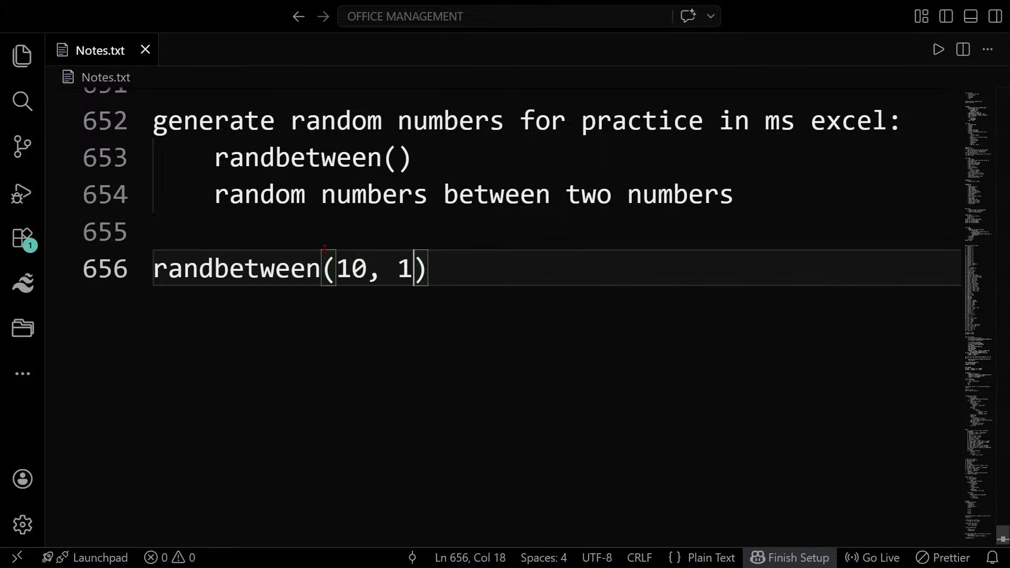
pyautogui.press('BackSpace')
pyautogui.press('BackSpace')
pyautogui.press('BackSpace')
pyautogui.press('BackSpace')
pyautogui.press('BackSpace')
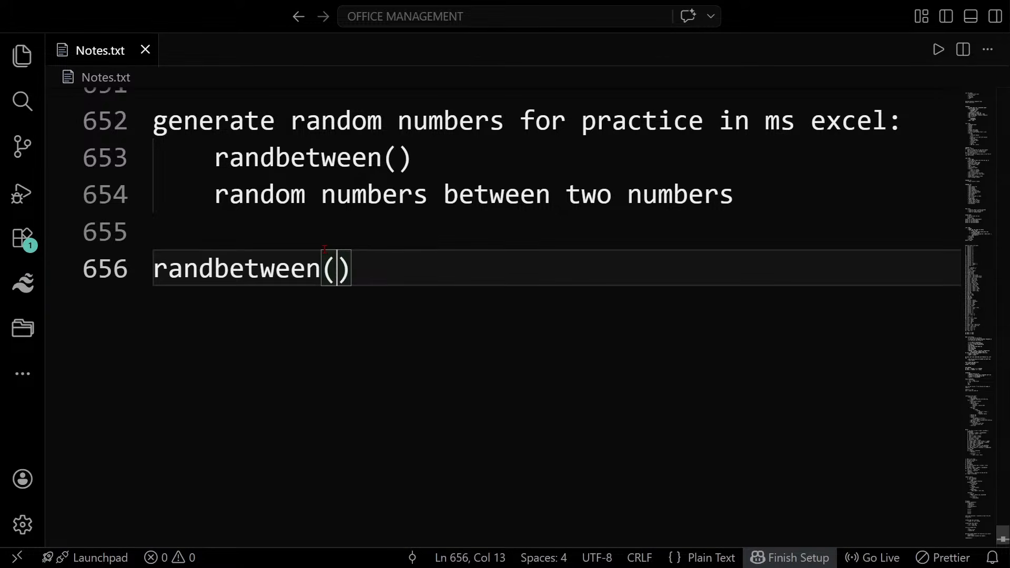
pyautogui.write('bottom,')
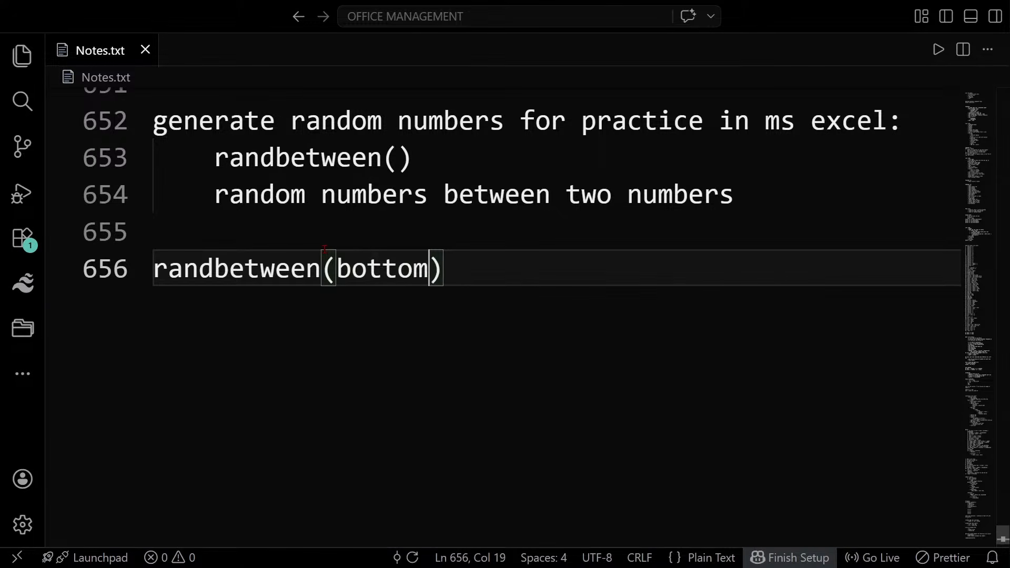
pyautogui.write(' s')
pyautogui.press('BackSpace')
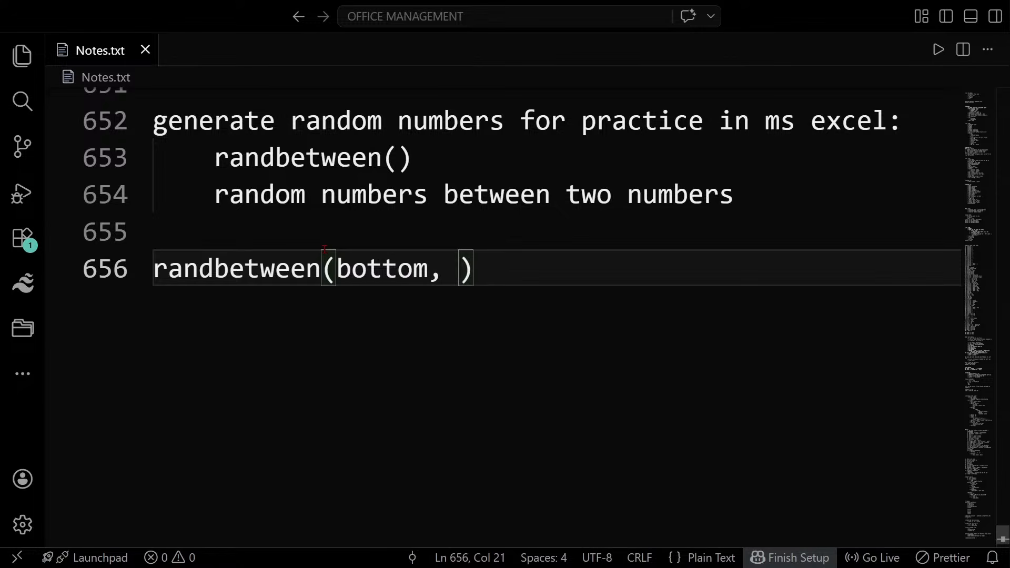
pyautogui.write('top')
pyautogui.hotkey('ctrl', 'Return')
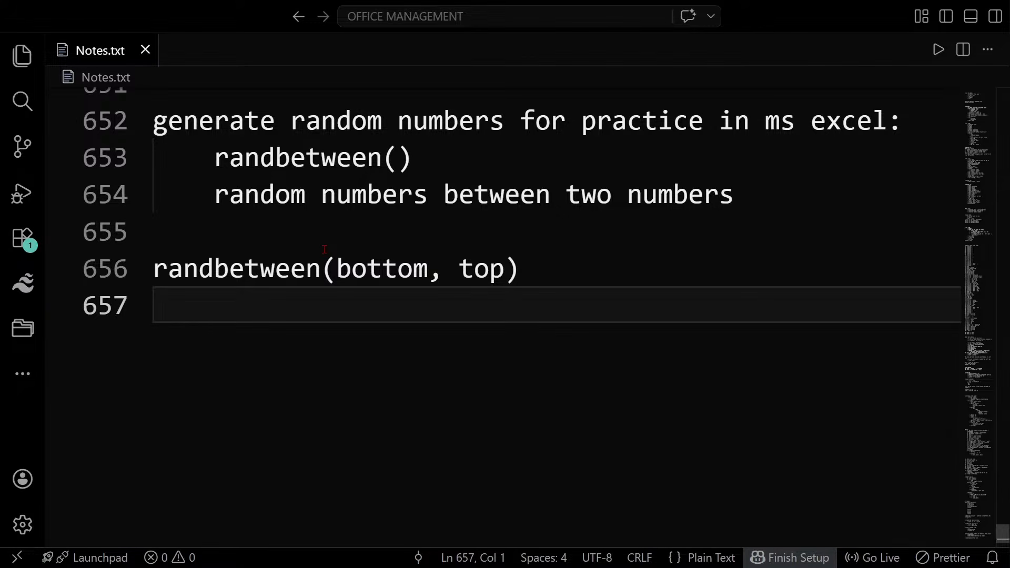
# Write steps 1. ctrl + c and 2. alt on lines 657–658.
pyautogui.write('cop')
pyautogui.press('BackSpace')
pyautogui.press('BackSpace')
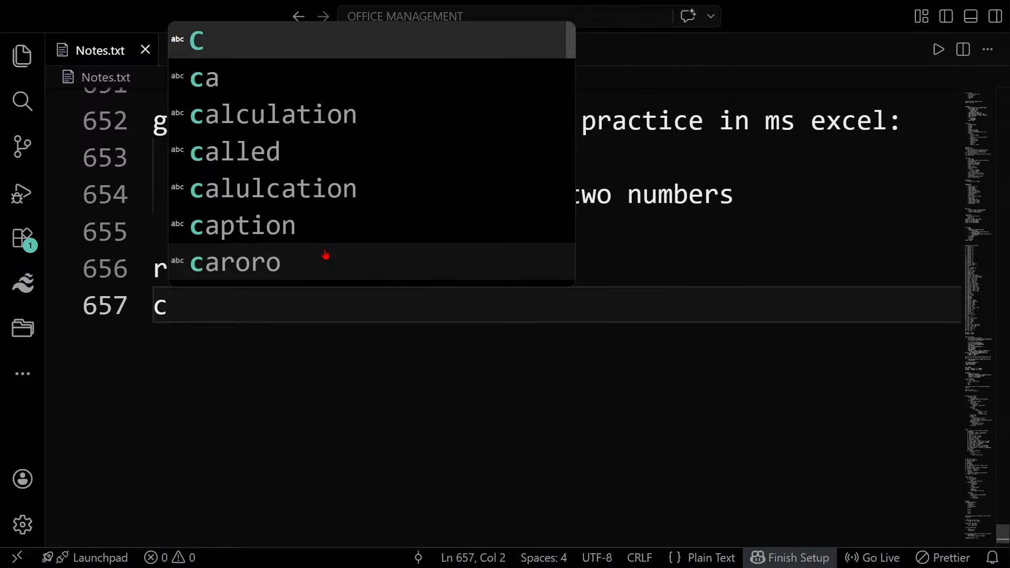
pyautogui.press('BackSpace')
pyautogui.write('1. ctrol')
pyautogui.press('BackSpace')
pyautogui.press('BackSpace')
pyautogui.press('BackSpace')
pyautogui.write('l + ')
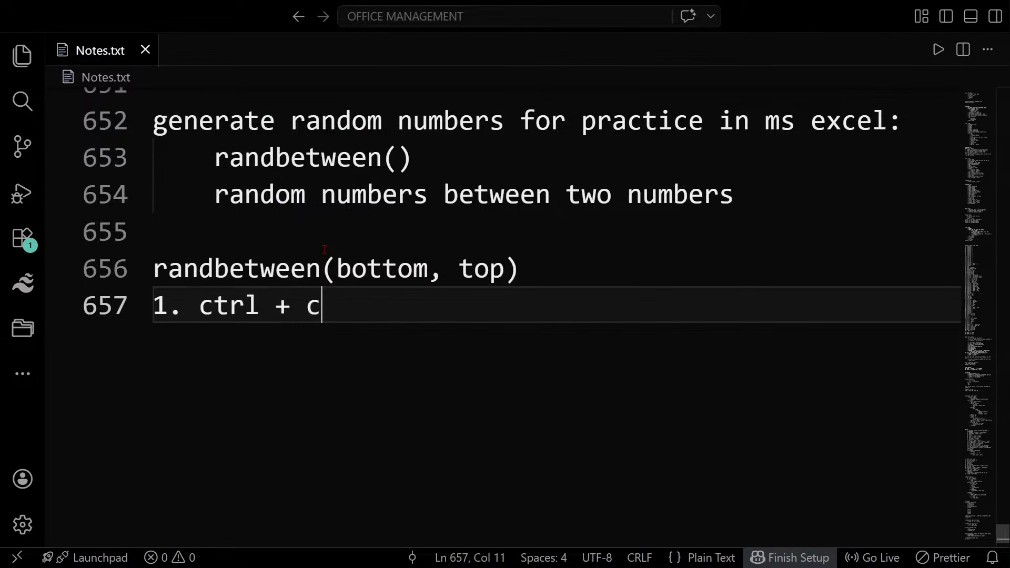
pyautogui.write('c')
pyautogui.press('Return')
pyautogui.write('2. alt')
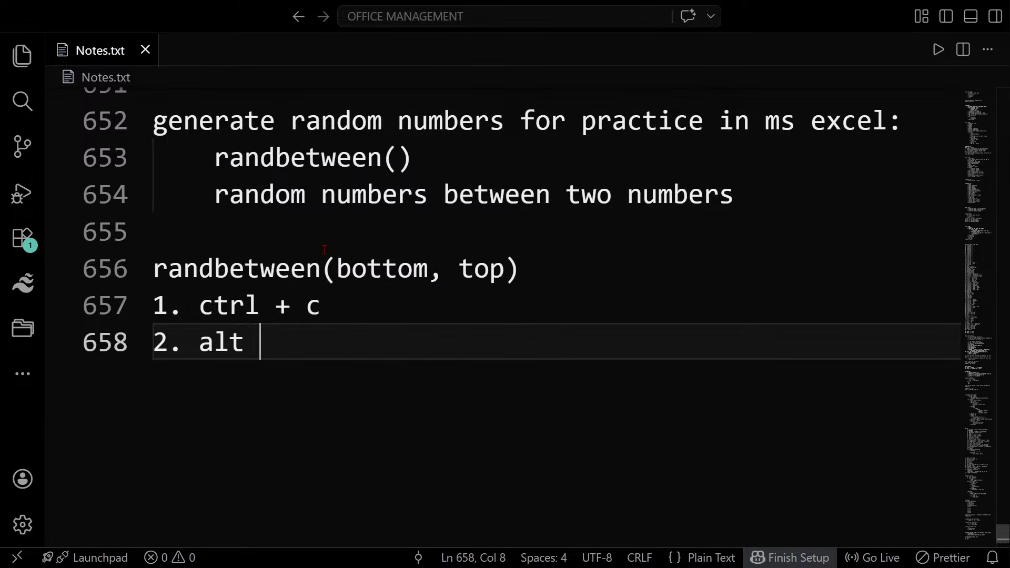
pyautogui.press('Return')
# Add steps 3. E, 4. S, 5. values and 6. ok, then review the list.
pyautogui.write('3. e')
pyautogui.press('Return')
pyautogui.press('Return')
pyautogui.write('4.')
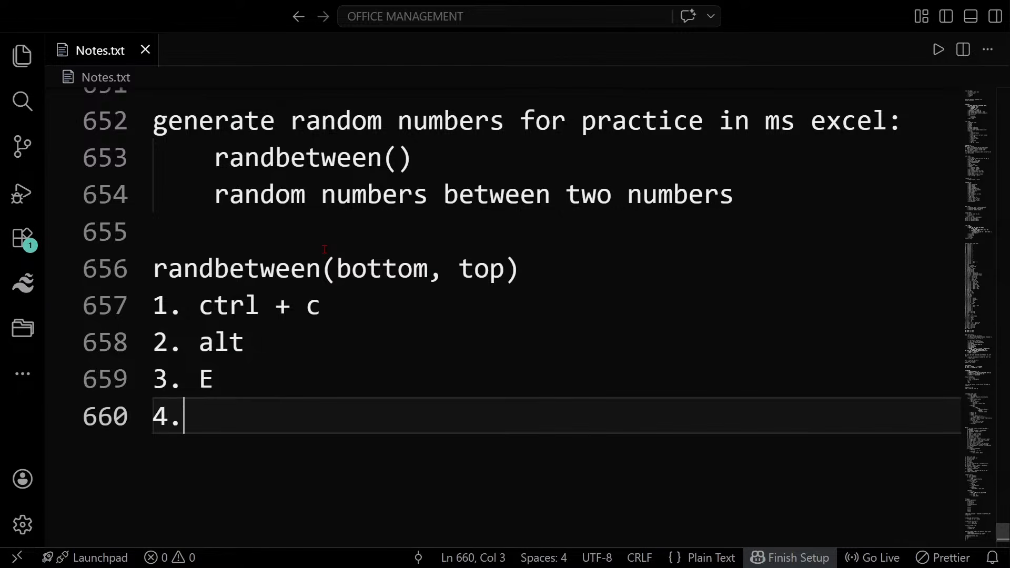
pyautogui.write(' S')
pyautogui.press('Return')
pyautogui.press('Return')
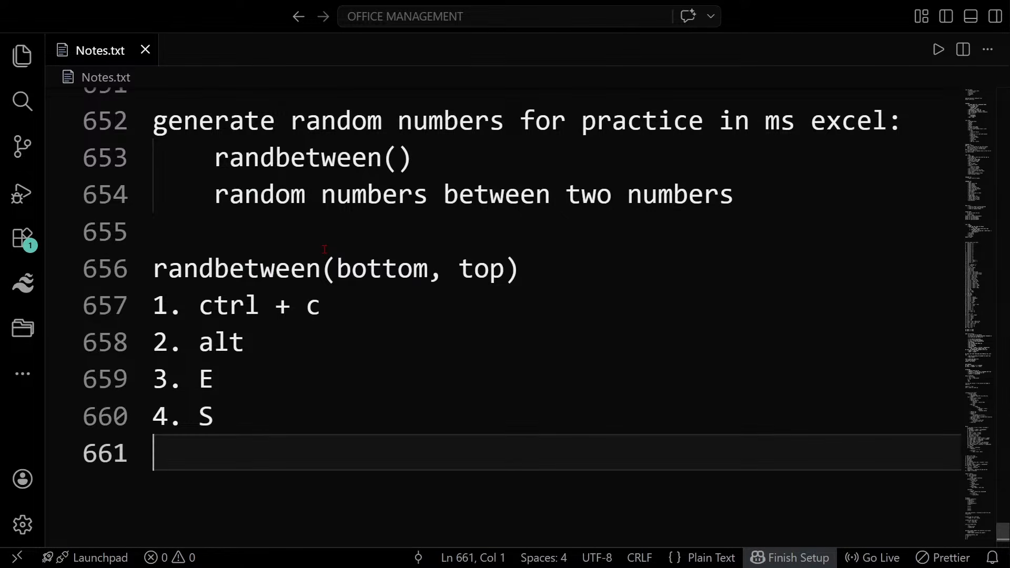
pyautogui.write('5. values')
pyautogui.press('Return')
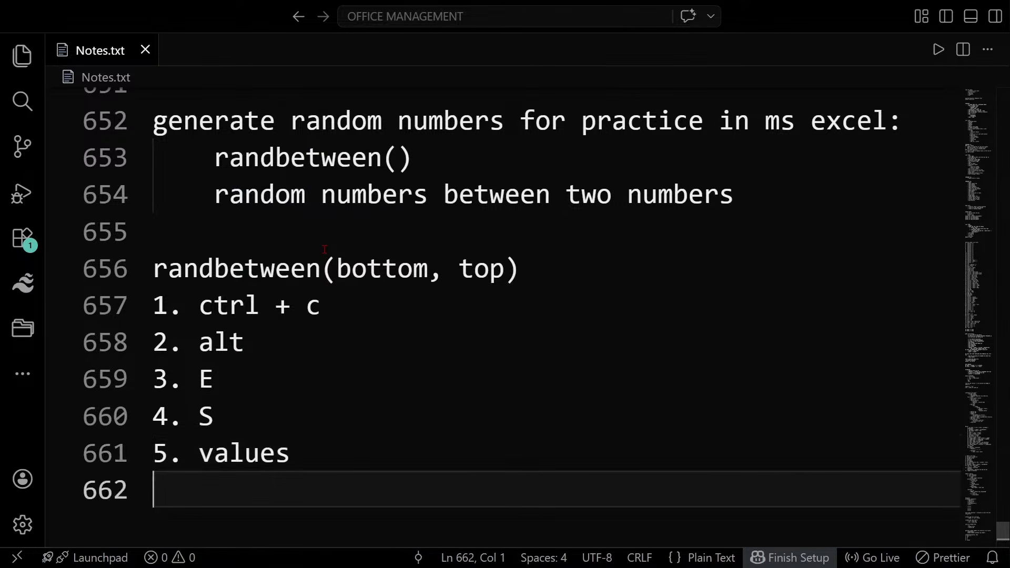
pyautogui.write('6. ok')
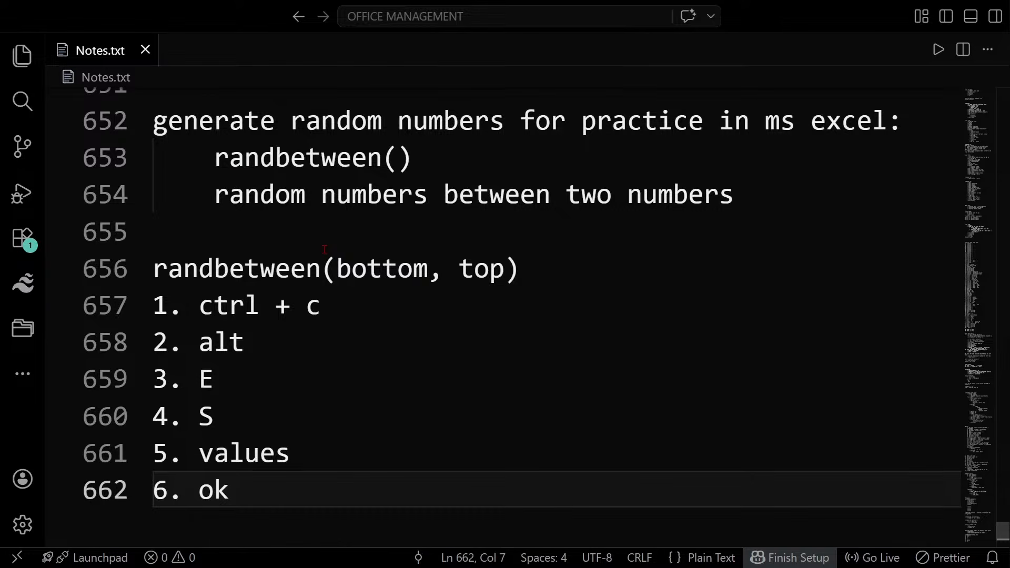
pyautogui.moveTo(268, 475); pyautogui.dragTo(154, 308)
pyautogui.click(509, 363)
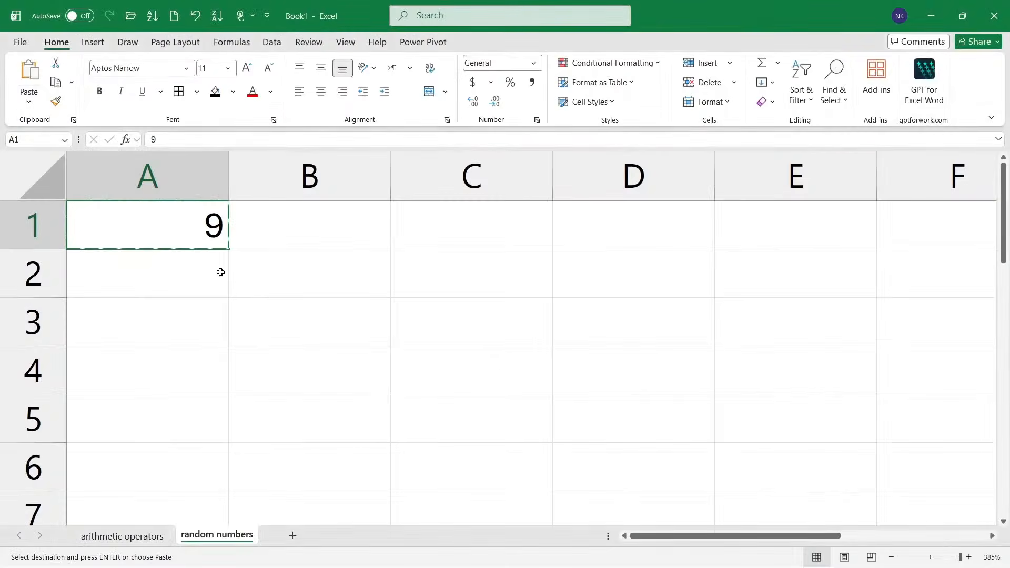
# Back in Excel, delete the 9 from A1 on the random numbers sheet.
pyautogui.click(200, 280)
pyautogui.press('Up')
pyautogui.press('Delete')
pyautogui.click(258, 284)
pyautogui.click(206, 230)
pyautogui.scroll(-4, 204, 227)
pyautogui.scroll(-6, 202, 225)
pyautogui.moveTo(130, 206); pyautogui.dragTo(388, 446)
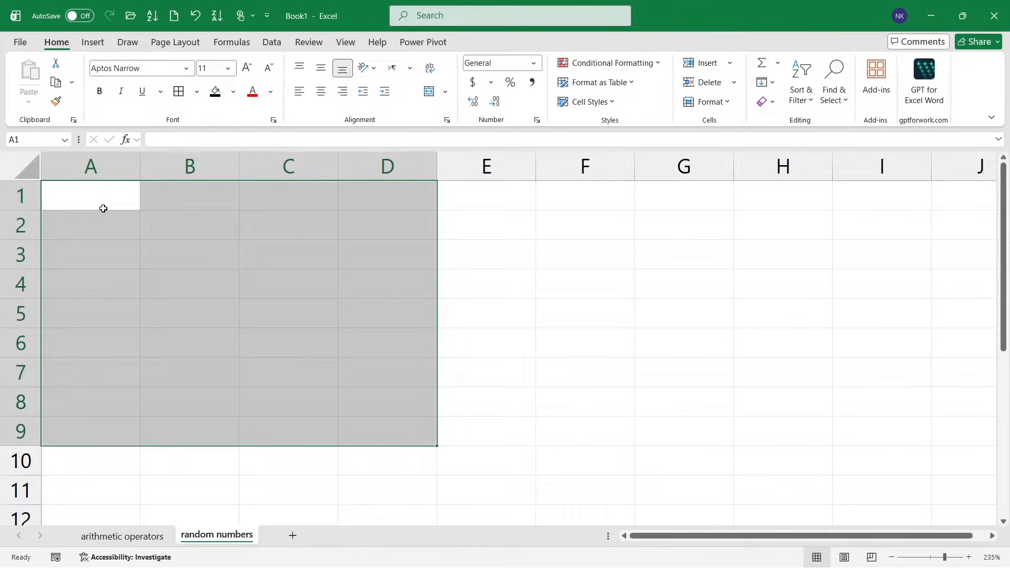
pyautogui.click(93, 200)
pyautogui.scroll(8, 84, 203)
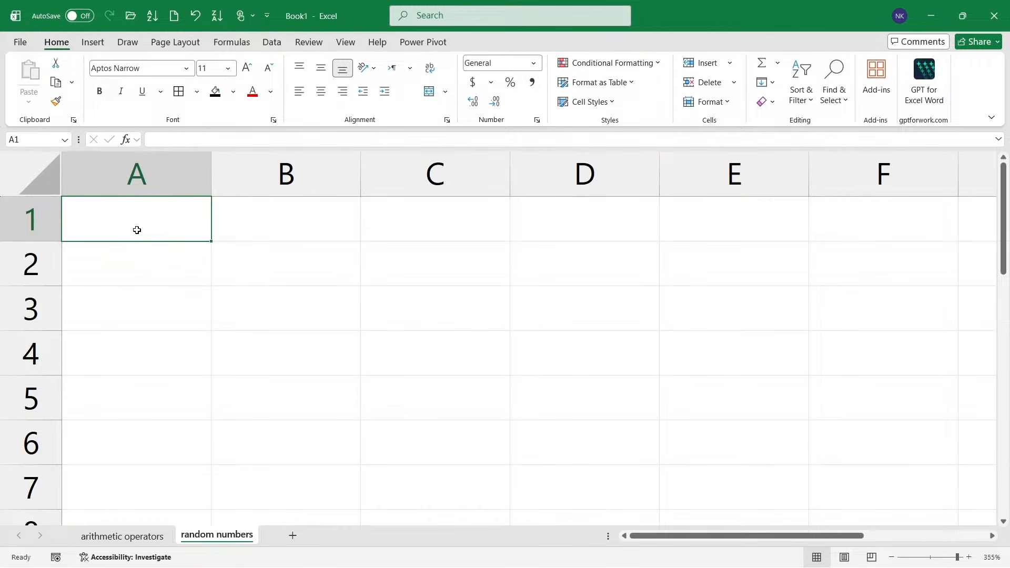
pyautogui.scroll(3, 144, 228)
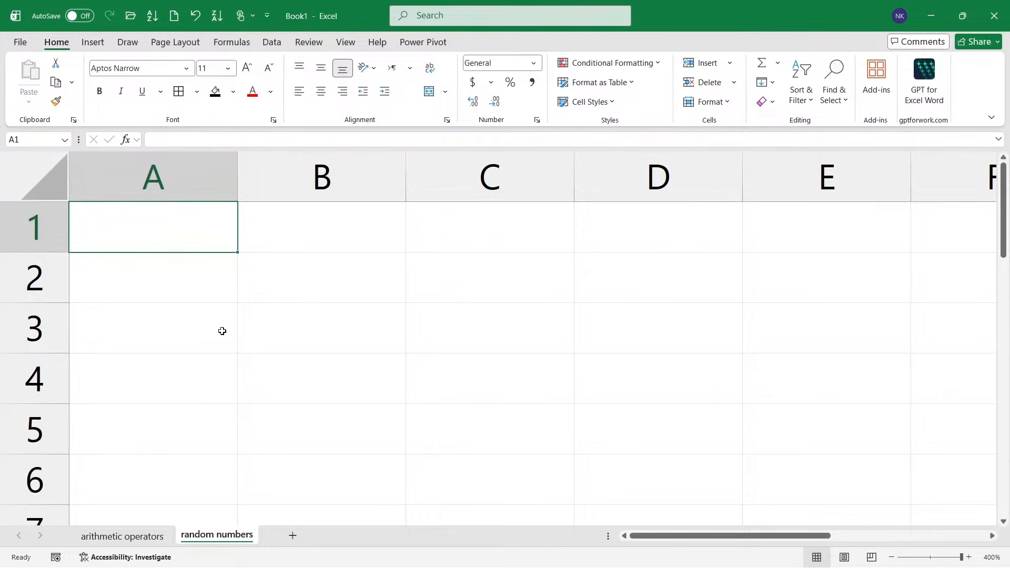
# Enter =RANDBETWEEN(1,10) in A1 via autocomplete; it returns 7.
pyautogui.write('=rand')
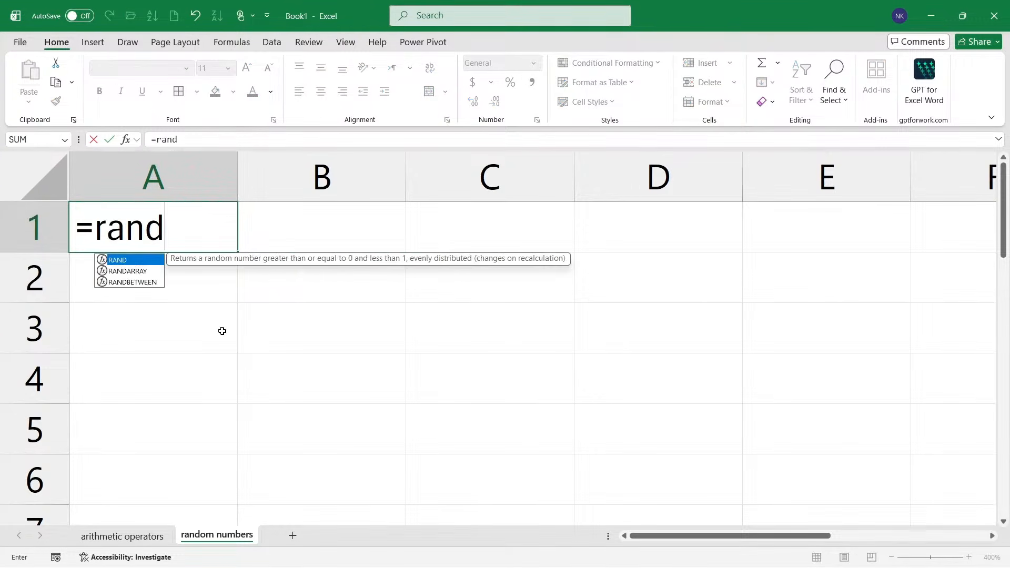
pyautogui.press('Down')
pyautogui.press('Down')
pyautogui.press('Up')
pyautogui.press('Down')
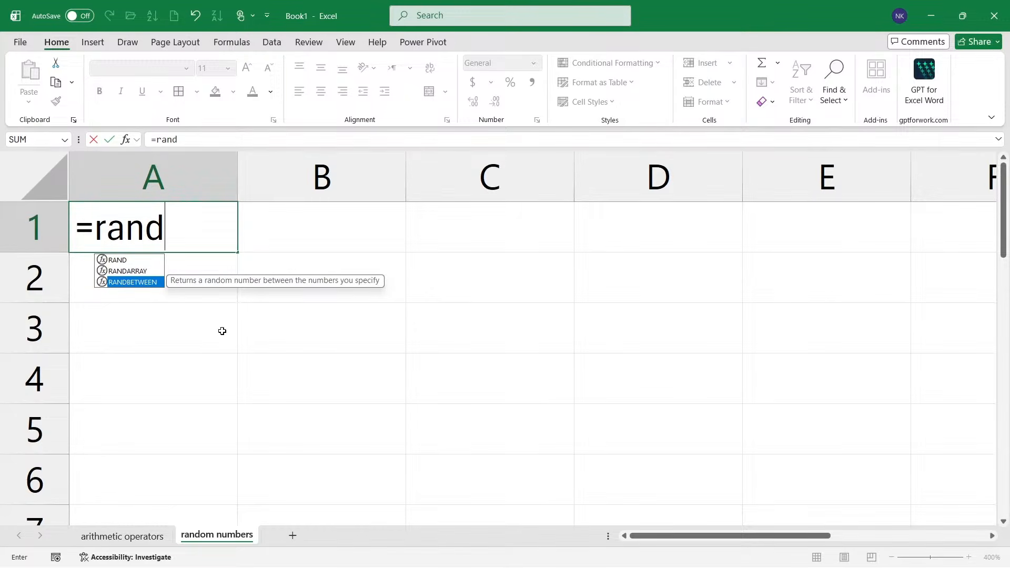
pyautogui.press('Tab')
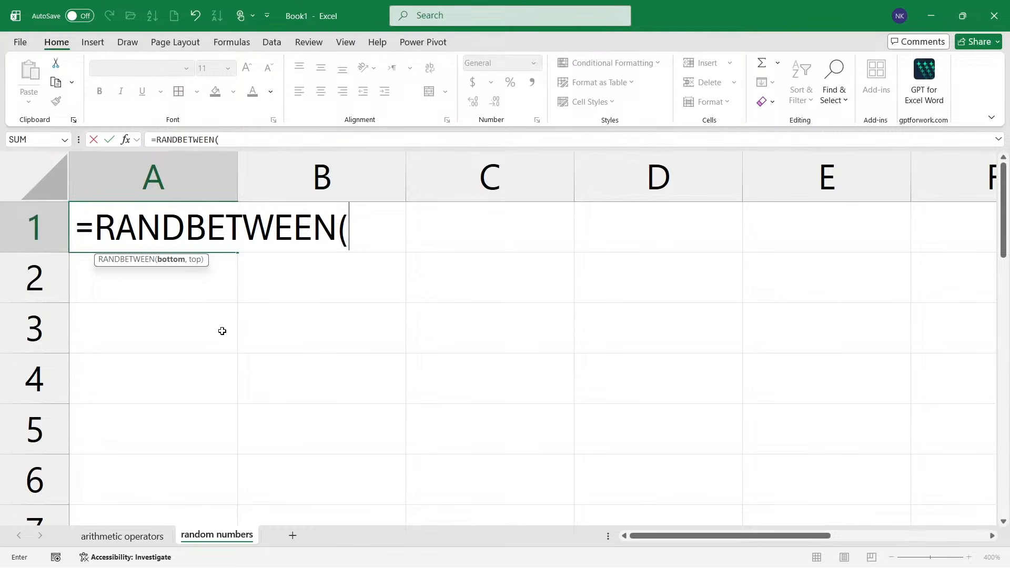
pyautogui.write('1,10')
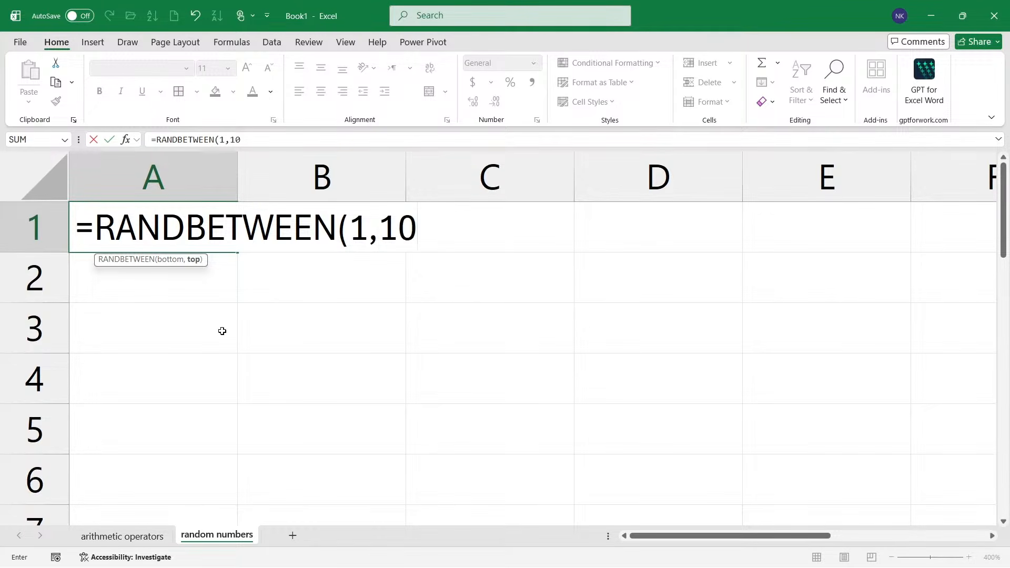
pyautogui.write(')')
pyautogui.press('Return')
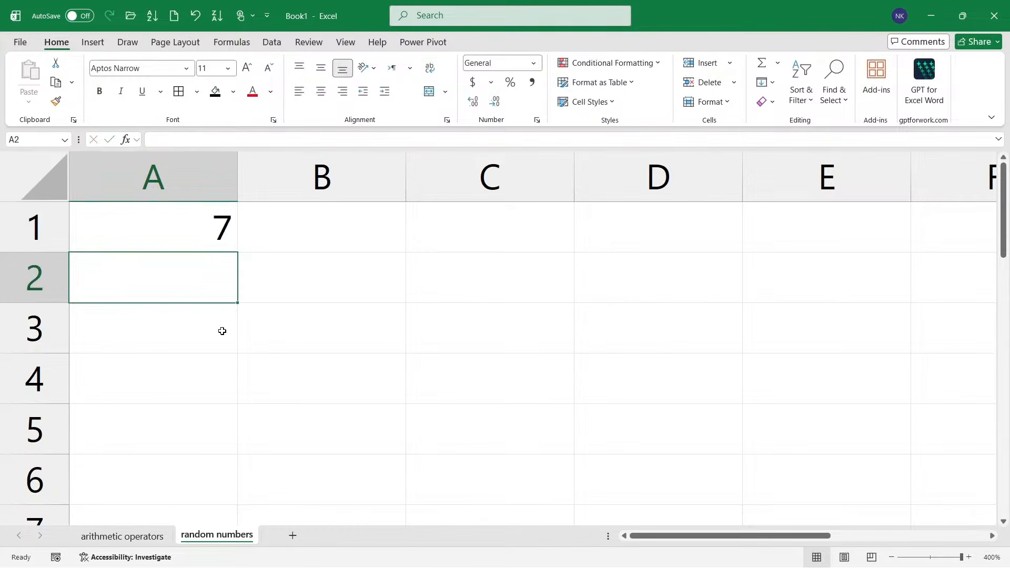
pyautogui.keyDown('ctrl'); pyautogui.scroll(-12, 214, 293); pyautogui.keyUp('ctrl')
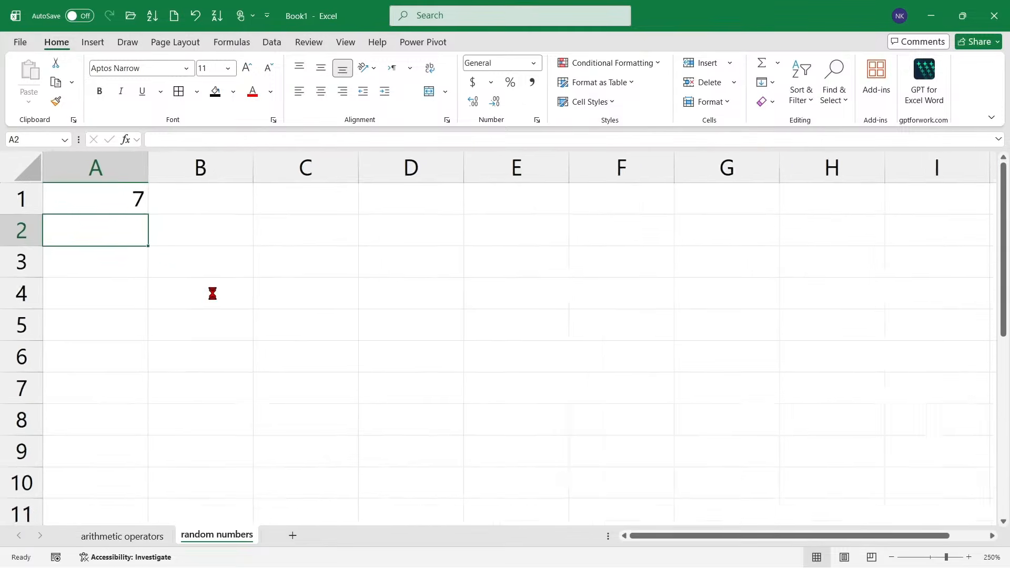
# Fill the RANDBETWEEN formula across A1:F1 and down to row 10.
pyautogui.click(107, 198)
pyautogui.moveTo(130, 208); pyautogui.dragTo(554, 212)
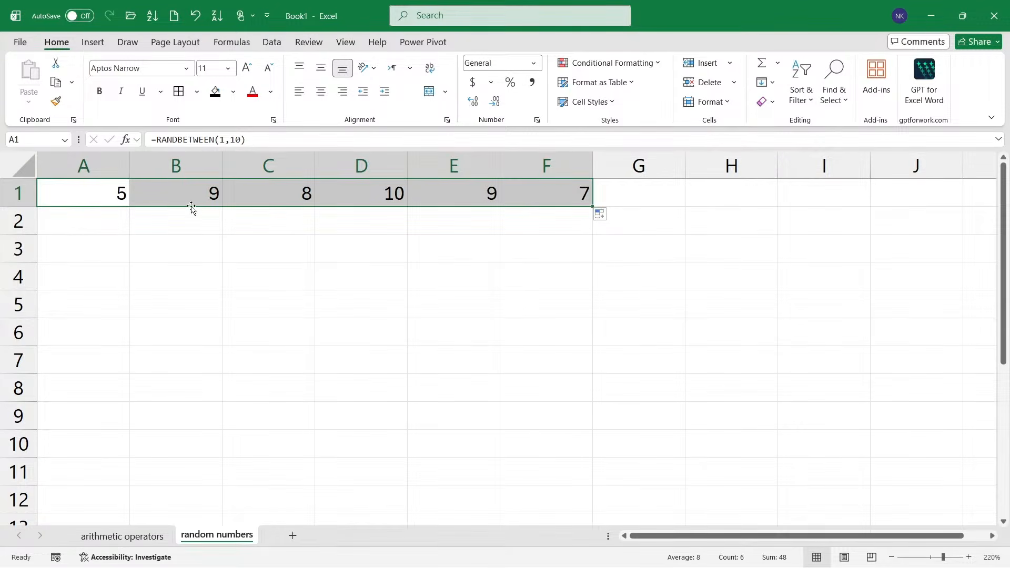
pyautogui.click(138, 195)
pyautogui.moveTo(95, 192); pyautogui.dragTo(573, 455)
pyautogui.click(729, 388)
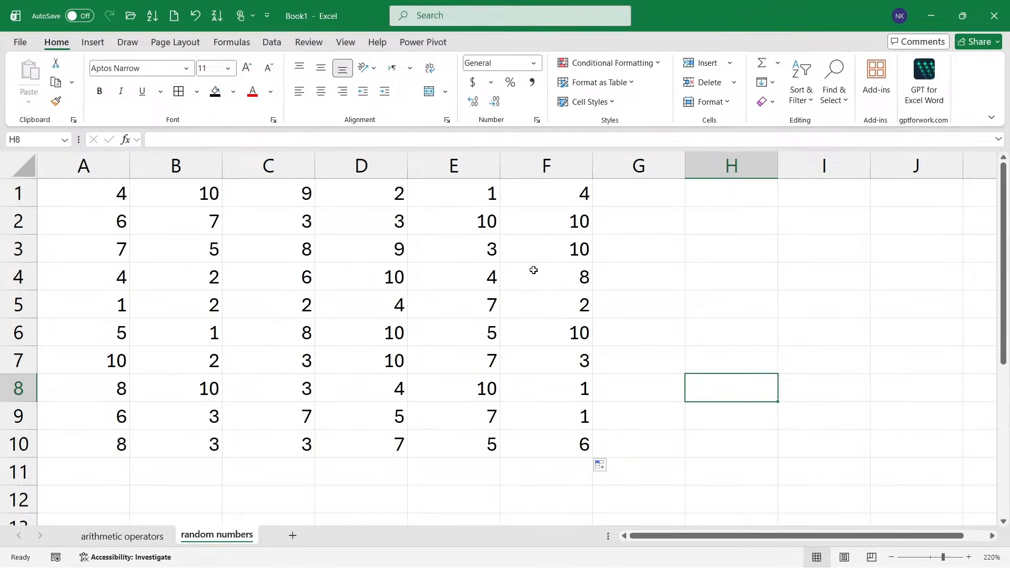
# Re-enter D3, B2, B3 and C3 to regenerate the random numbers.
pyautogui.doubleClick(392, 253)
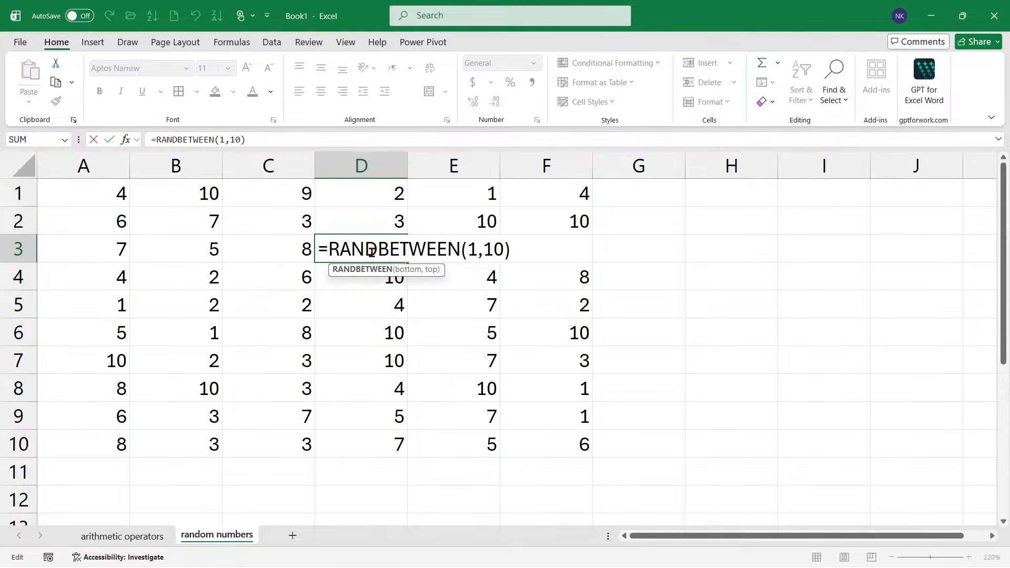
pyautogui.press('Return')
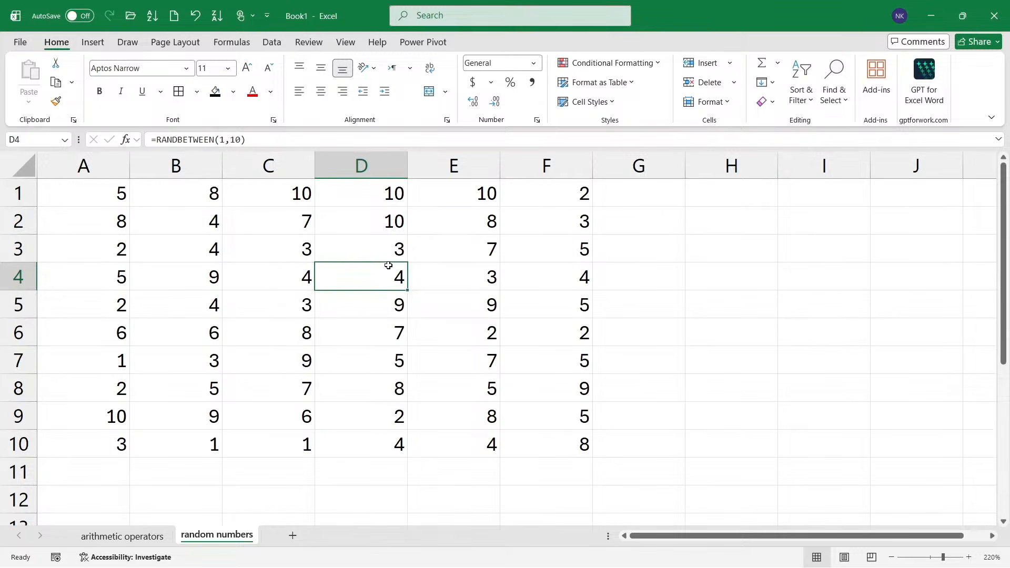
pyautogui.click(110, 199)
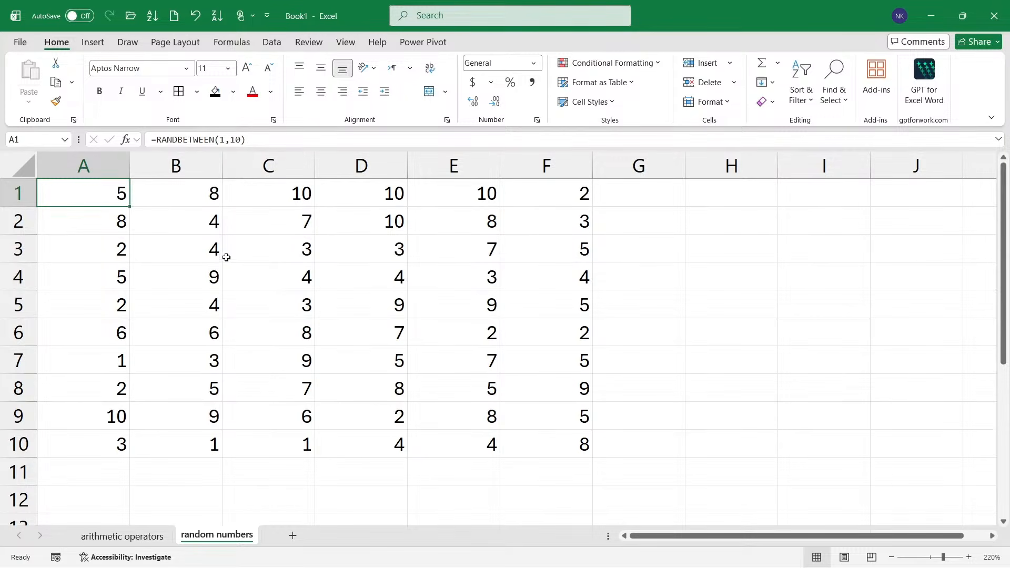
pyautogui.click(207, 225)
pyautogui.doubleClick(205, 227)
pyautogui.press('Return')
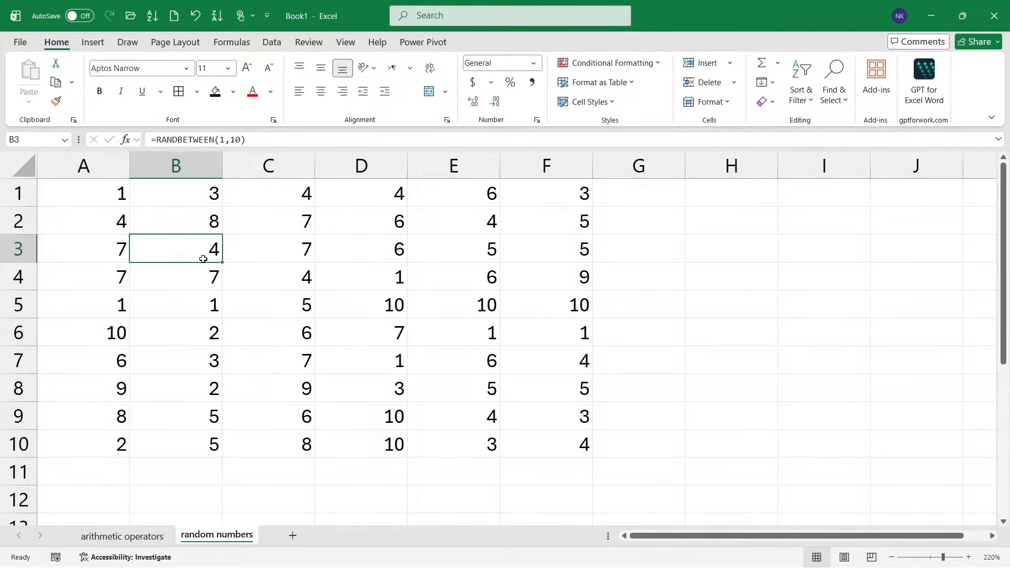
pyautogui.doubleClick(204, 251)
pyautogui.press('Return')
pyautogui.doubleClick(285, 237)
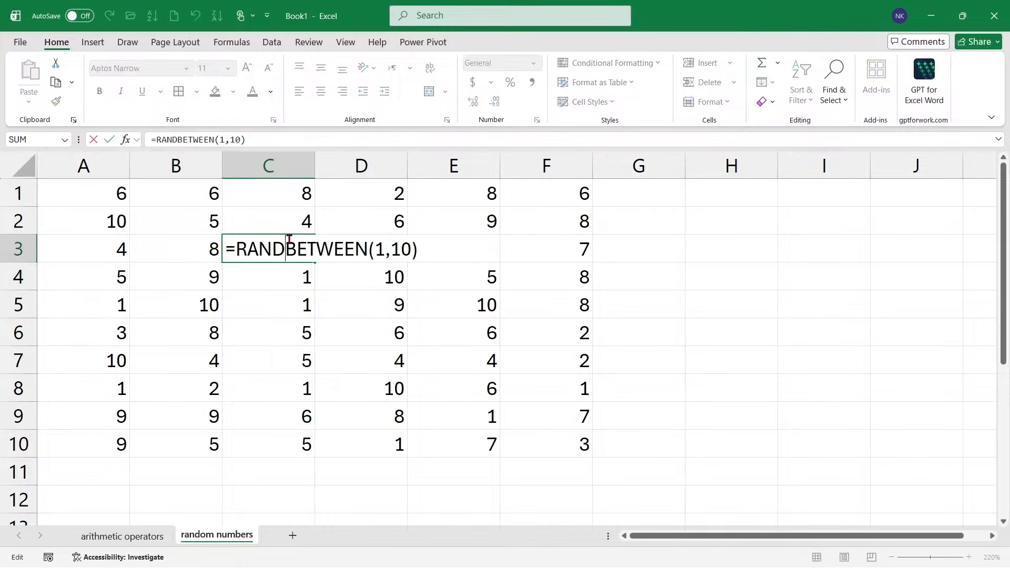
pyautogui.press('Return')
# Select the whole A1:F10 number grid.
pyautogui.click(268, 359)
pyautogui.moveTo(101, 192); pyautogui.dragTo(550, 445)
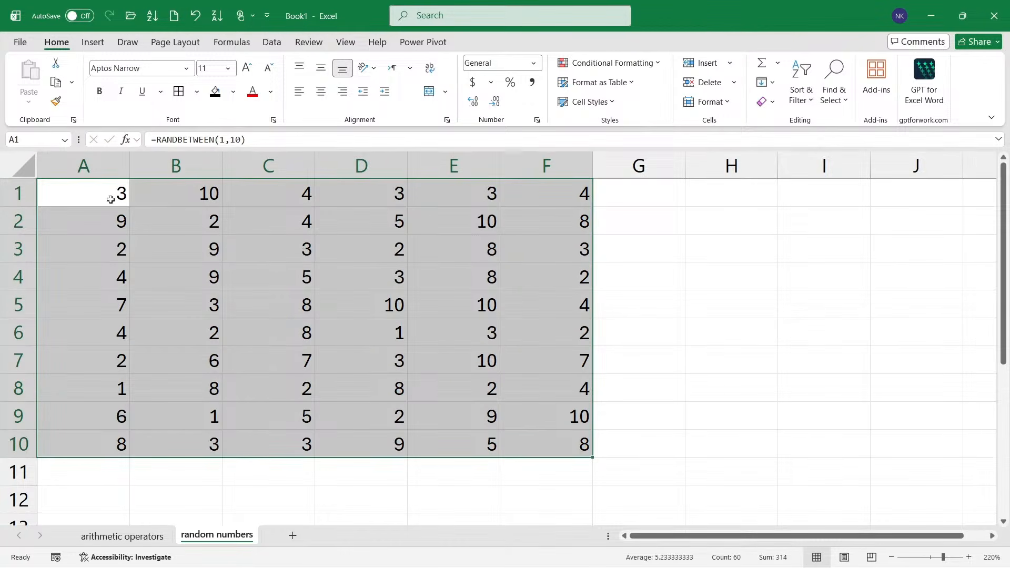
pyautogui.click(605, 295)
pyautogui.moveTo(126, 198); pyautogui.dragTo(566, 438)
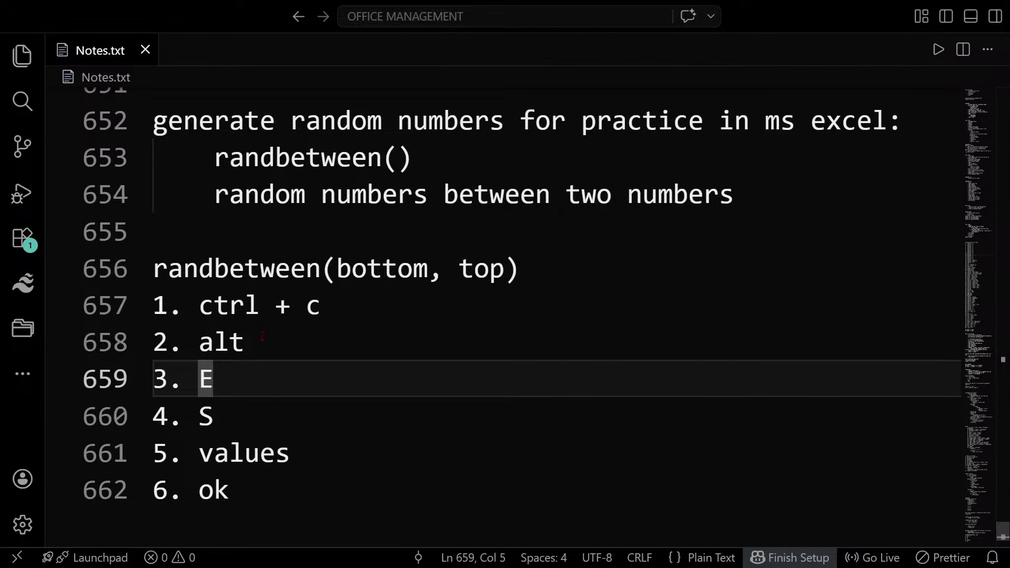
# Highlight each paste-as-values step on lines 657–662, then return to Excel's A1:F10 grid.
pyautogui.moveTo(199, 305); pyautogui.dragTo(337, 305)
pyautogui.moveTo(199, 342); pyautogui.dragTo(260, 342)
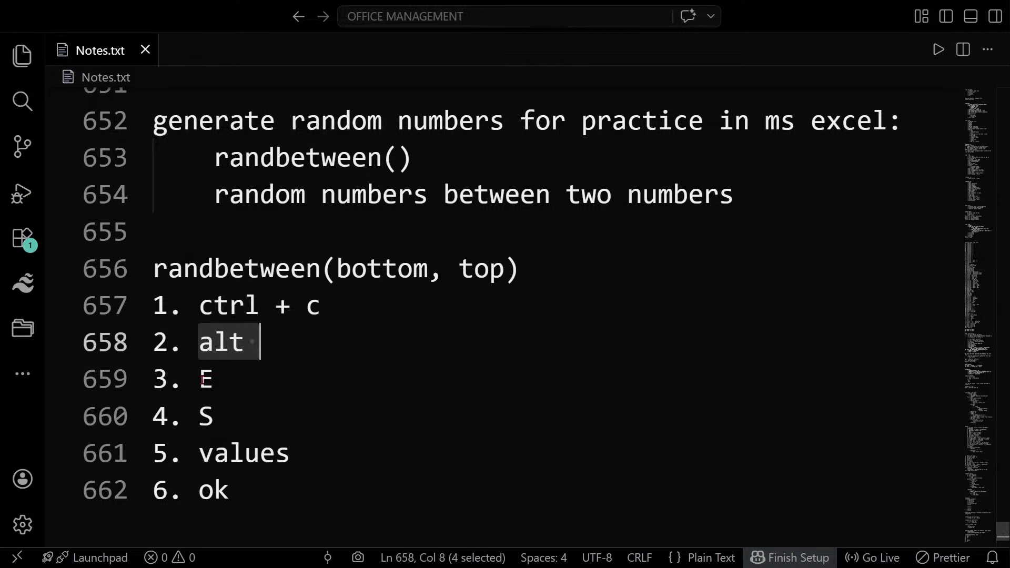
pyautogui.moveTo(199, 379); pyautogui.dragTo(215, 379)
pyautogui.click(200, 416)
pyautogui.moveTo(200, 416); pyautogui.dragTo(229, 416)
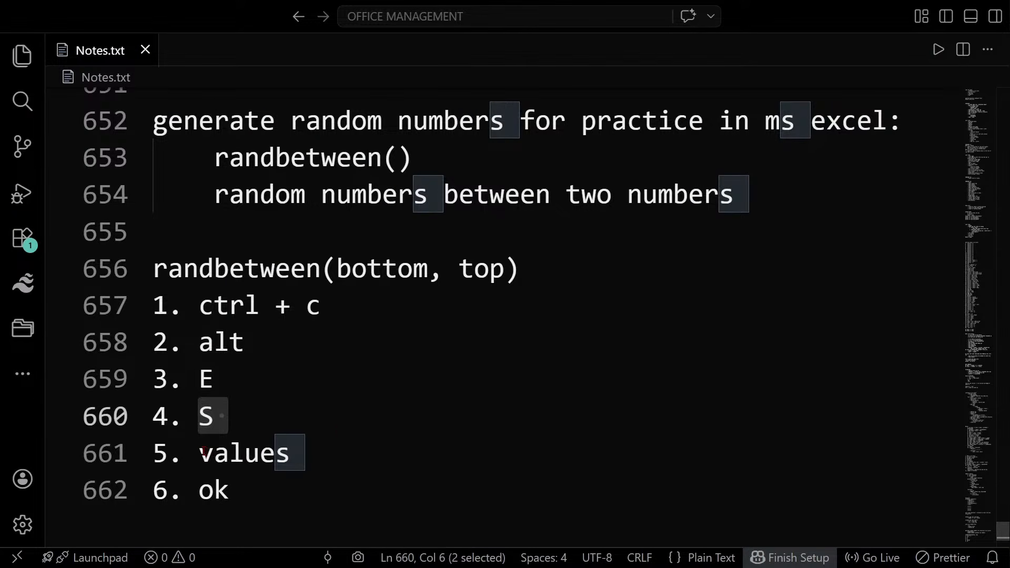
pyautogui.moveTo(199, 453); pyautogui.dragTo(308, 452)
pyautogui.click(308, 453)
pyautogui.moveTo(196, 490); pyautogui.dragTo(362, 497)
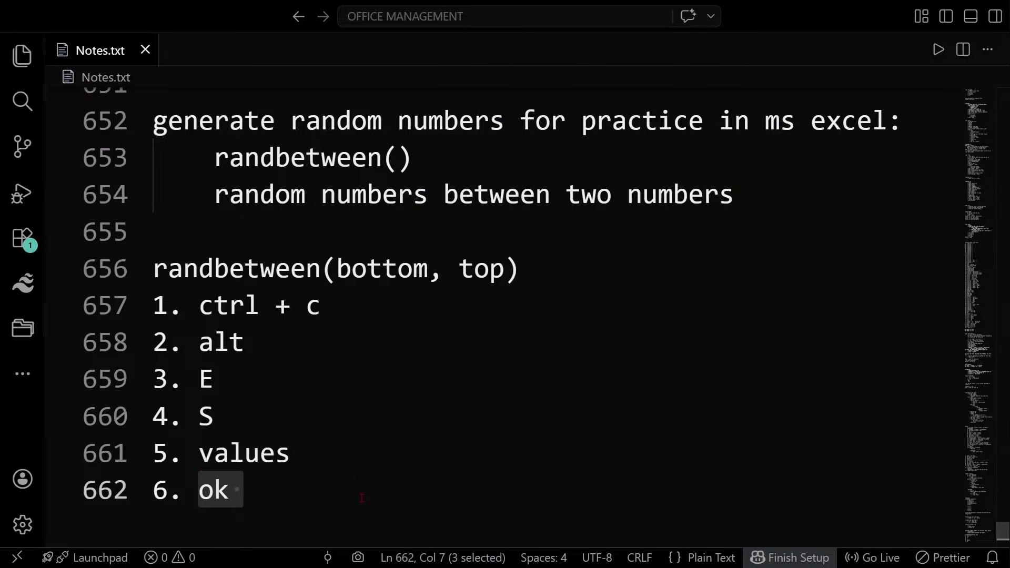
pyautogui.hotkey('alt', 'Tab')
pyautogui.hotkey('ctrl', 'a')
# Copy A1:F10 and paste it over itself as Values using Alt, E, S.
pyautogui.hotkey('ctrl', 'c')
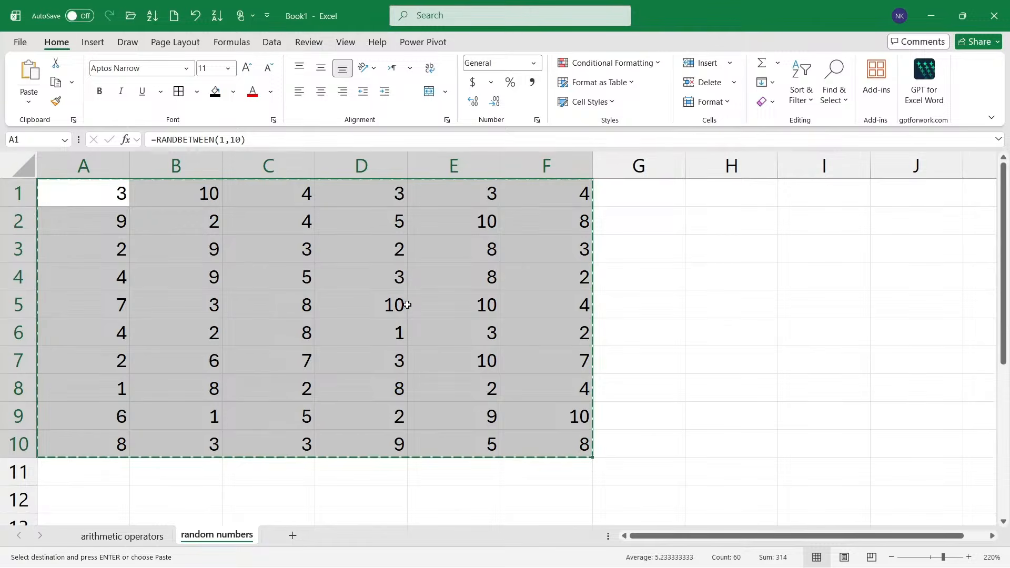
pyautogui.press('alt')
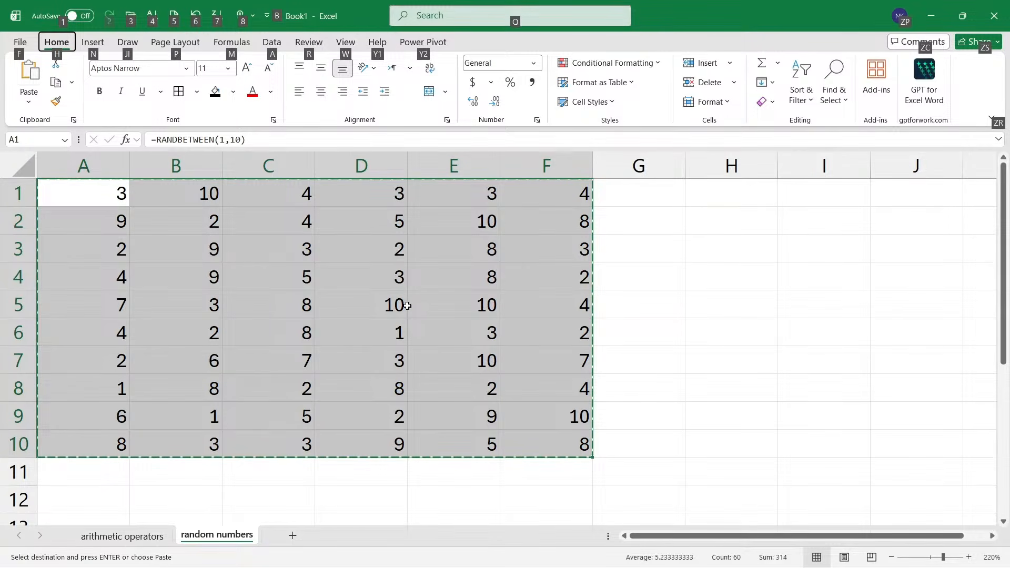
pyautogui.press('e')
pyautogui.press('s')
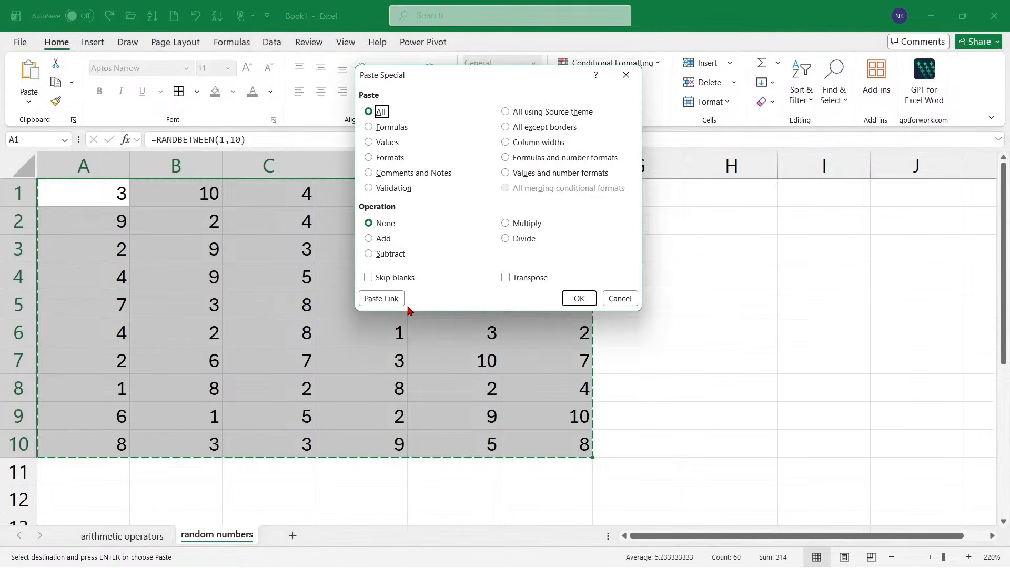
pyautogui.moveTo(417, 87); pyautogui.dragTo(392, 100)
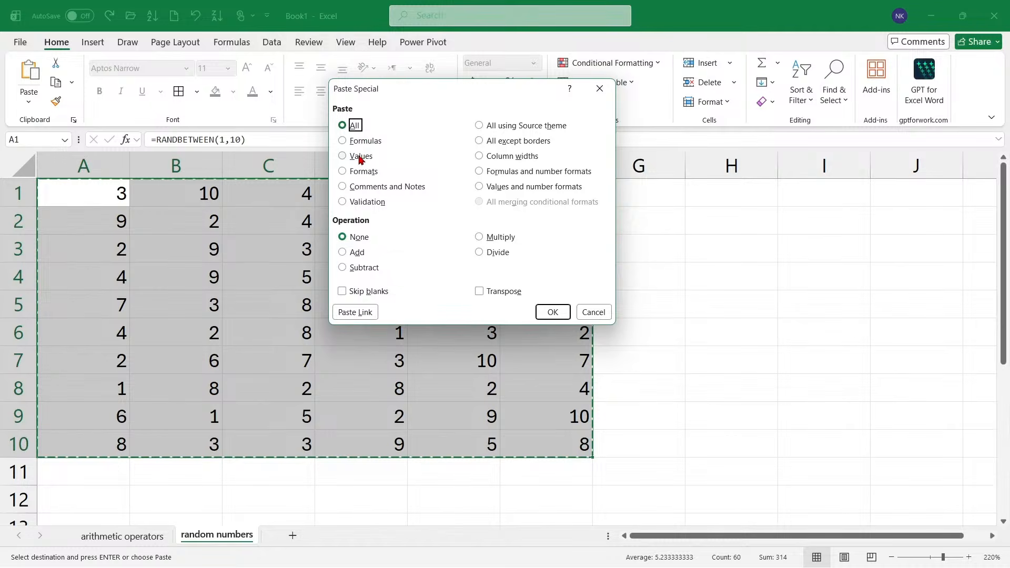
pyautogui.click(360, 158)
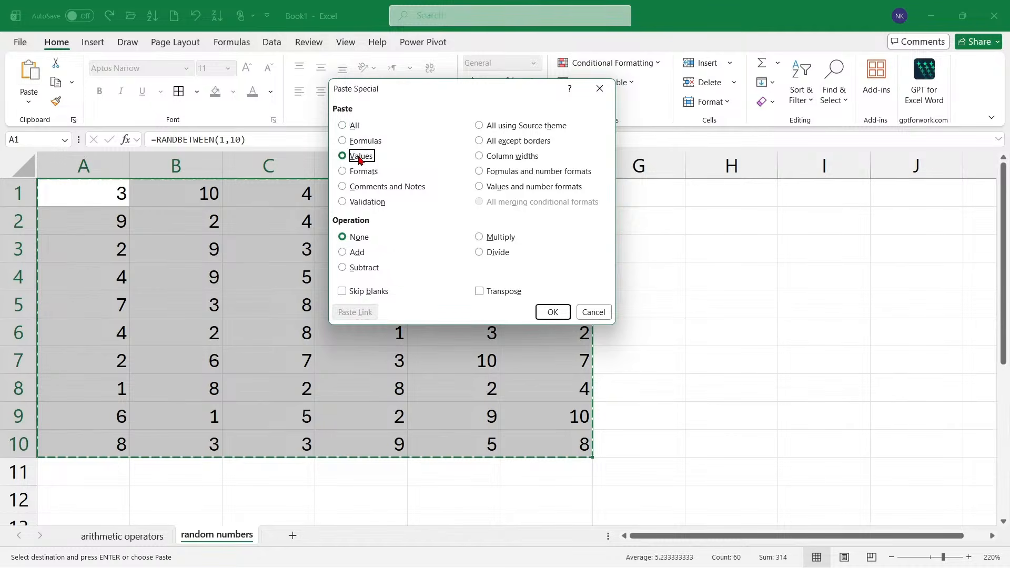
pyautogui.click(552, 312)
pyautogui.click(394, 404)
pyautogui.press('Escape')
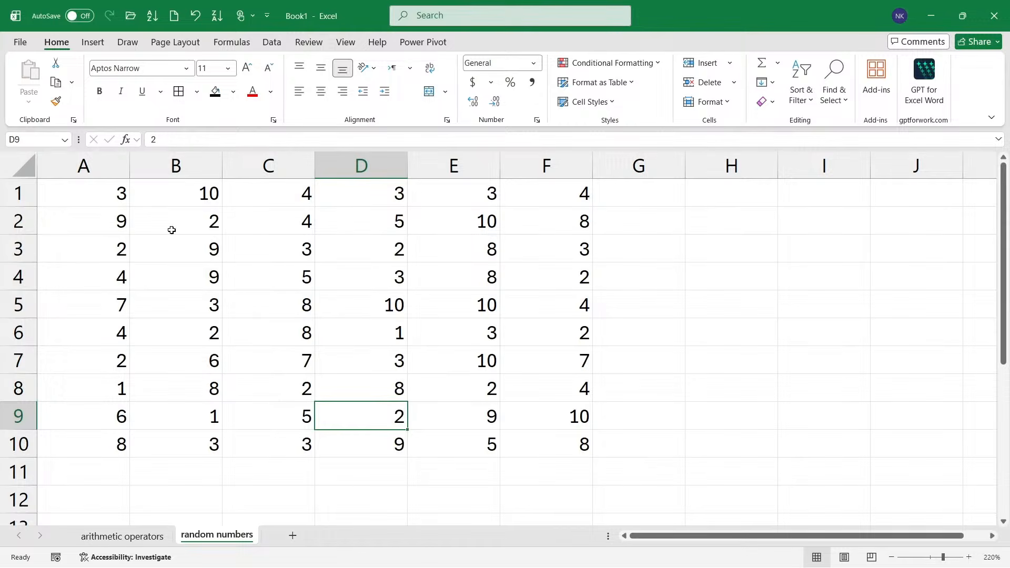
# Change B1 from 10 to 8, then delete every value in A1:F10.
pyautogui.click(183, 204)
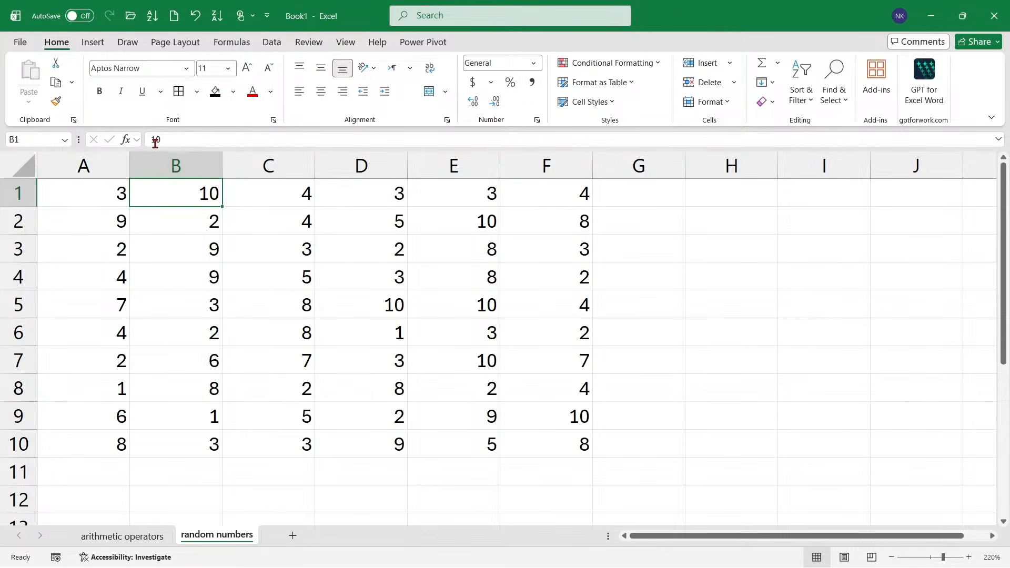
pyautogui.doubleClick(199, 197)
pyautogui.moveTo(198, 195); pyautogui.dragTo(218, 194)
pyautogui.write('8')
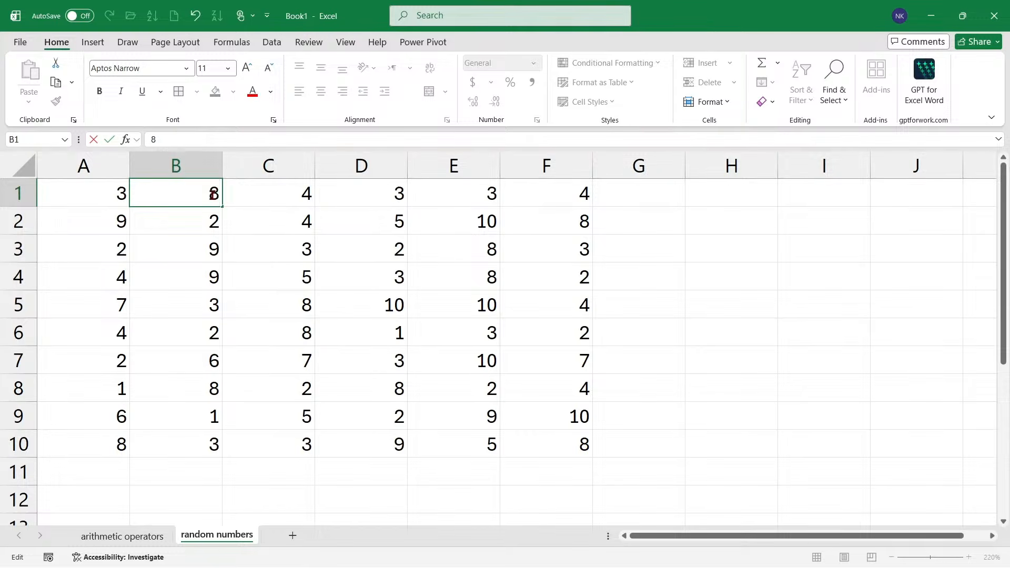
pyautogui.press('Return')
pyautogui.moveTo(108, 189); pyautogui.dragTo(523, 437)
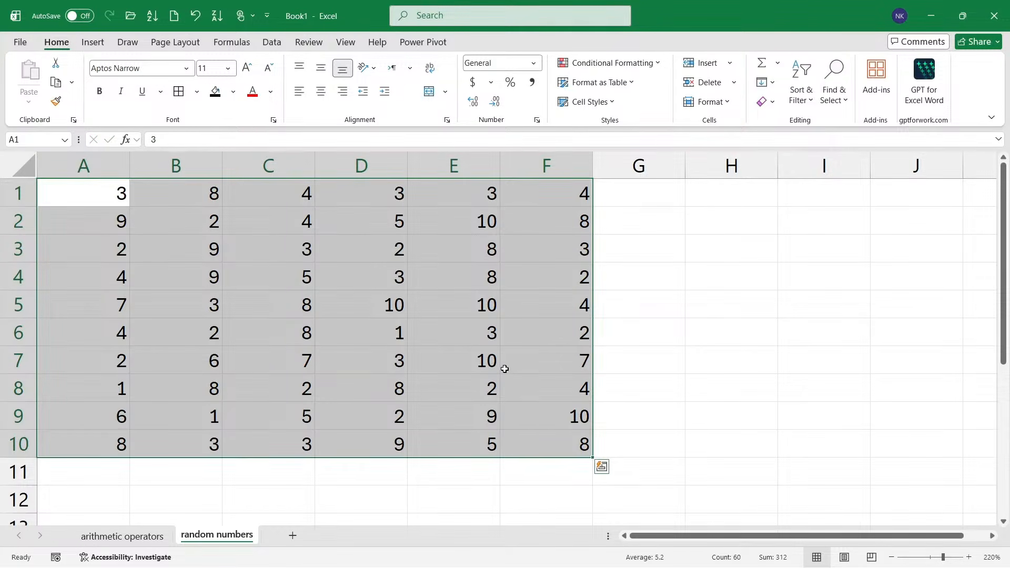
pyautogui.press('Delete')
# Enter =RANDBETWEEN(10,100) in cell A1, which currently returns 76.
pyautogui.click(280, 333)
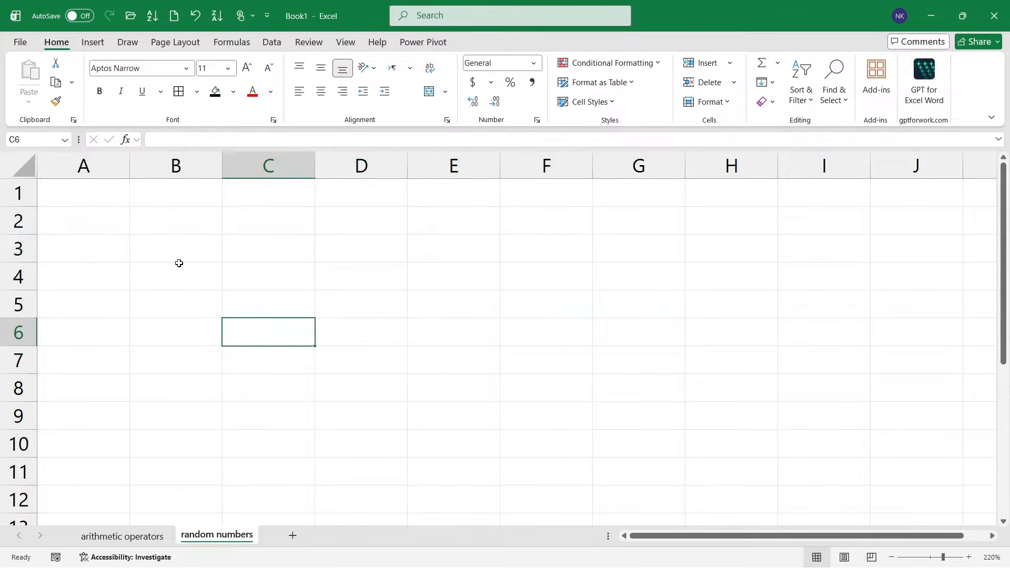
pyautogui.click(109, 199)
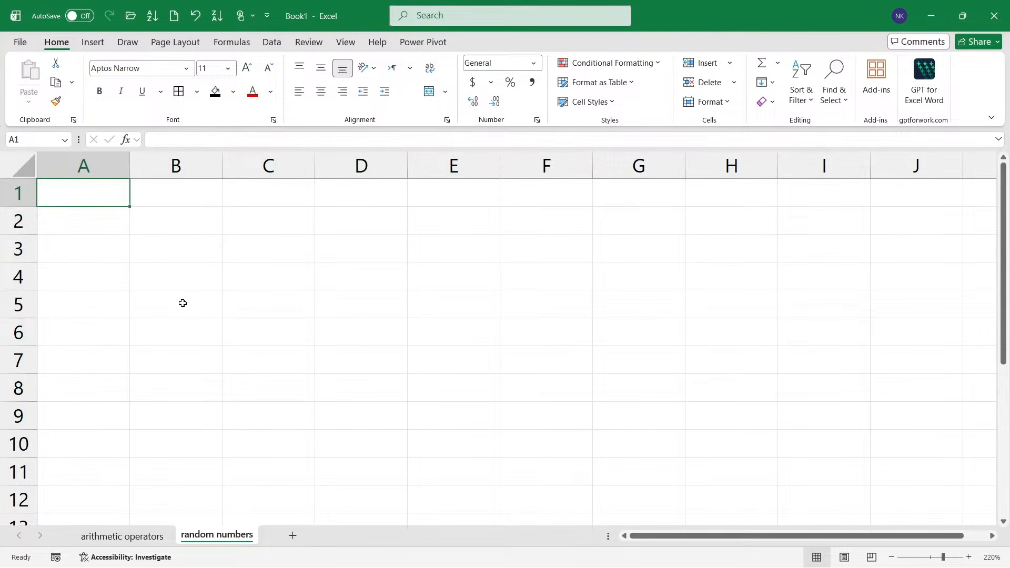
pyautogui.scroll(12, 183, 302)
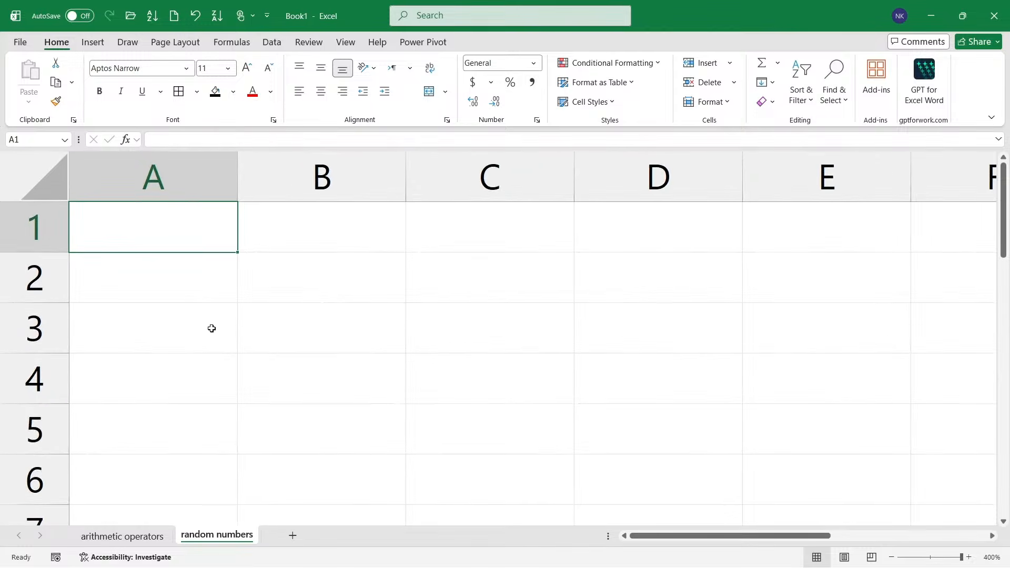
pyautogui.write('=rand')
pyautogui.press('Tab')
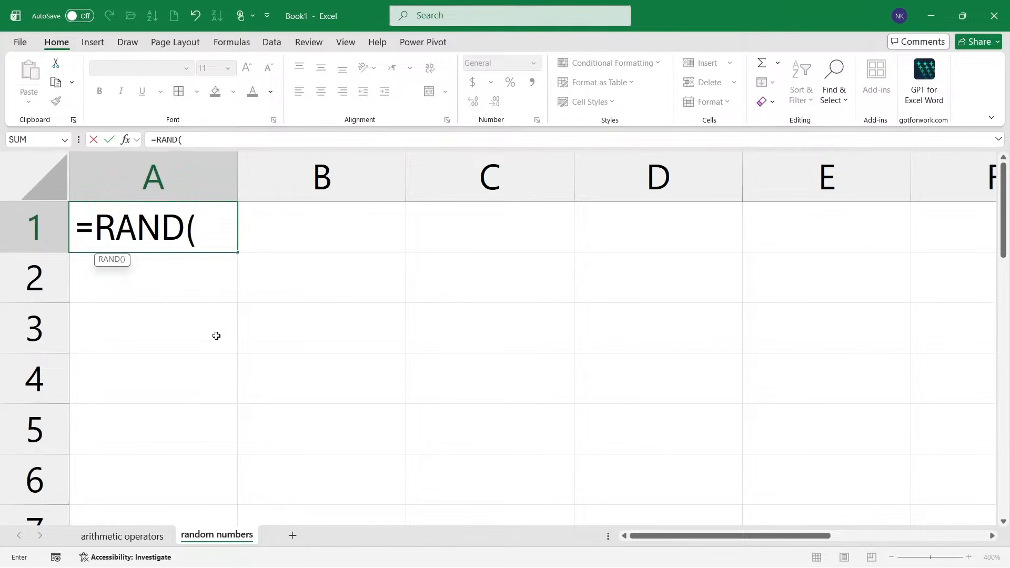
pyautogui.press('BackSpace')
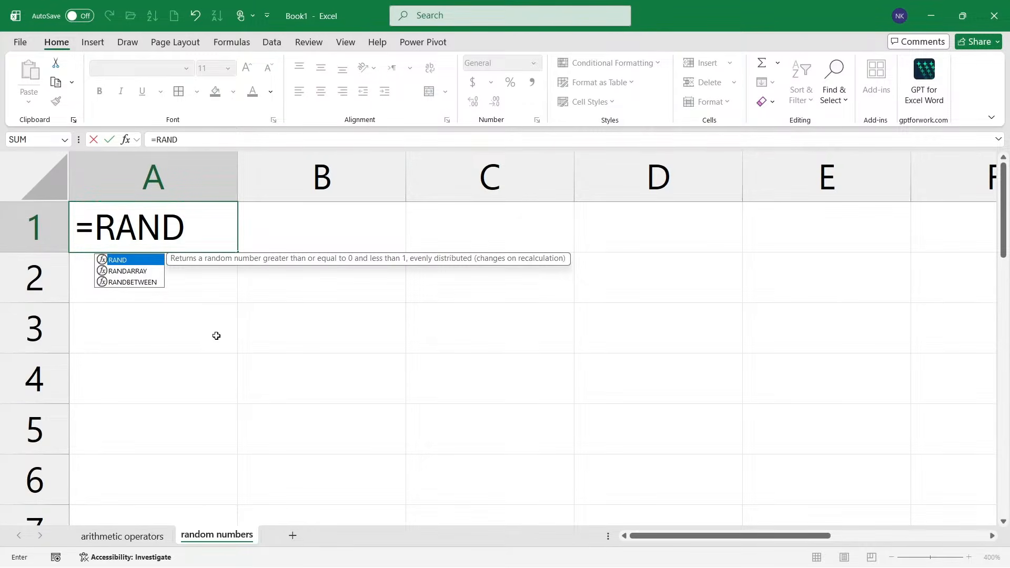
pyautogui.write('bet')
pyautogui.press('Tab')
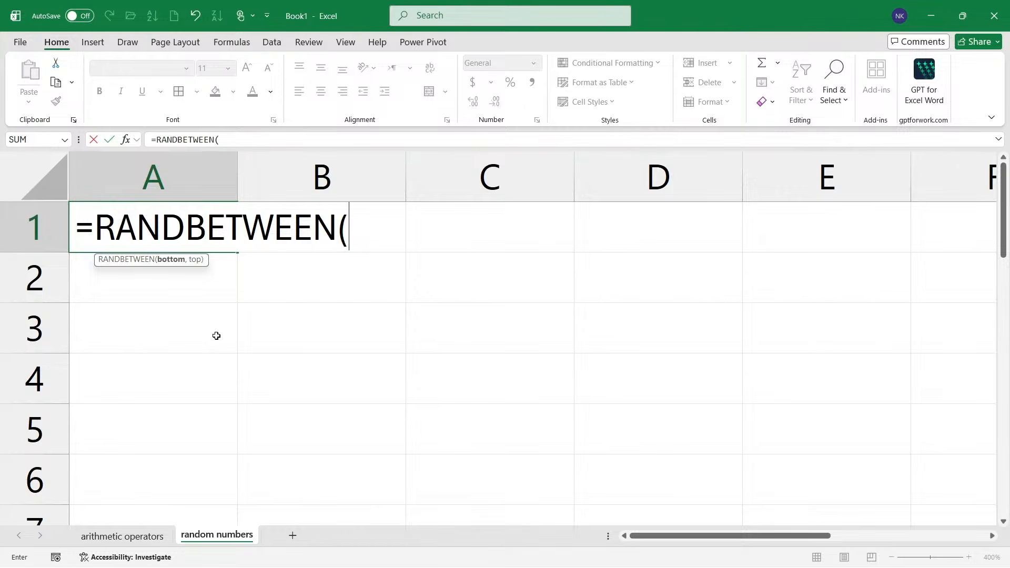
pyautogui.write('10,')
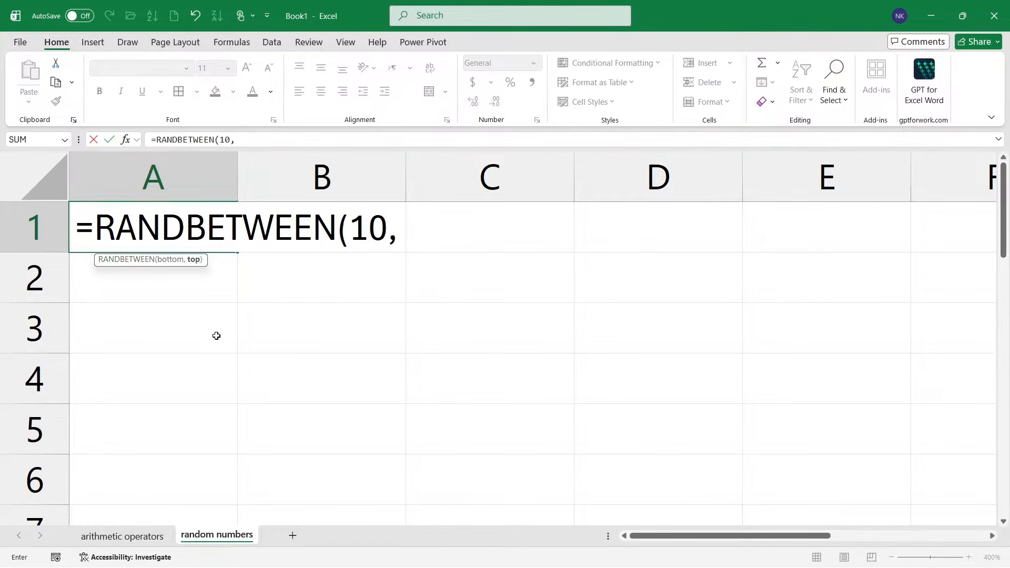
pyautogui.write('100)')
pyautogui.press('Return')
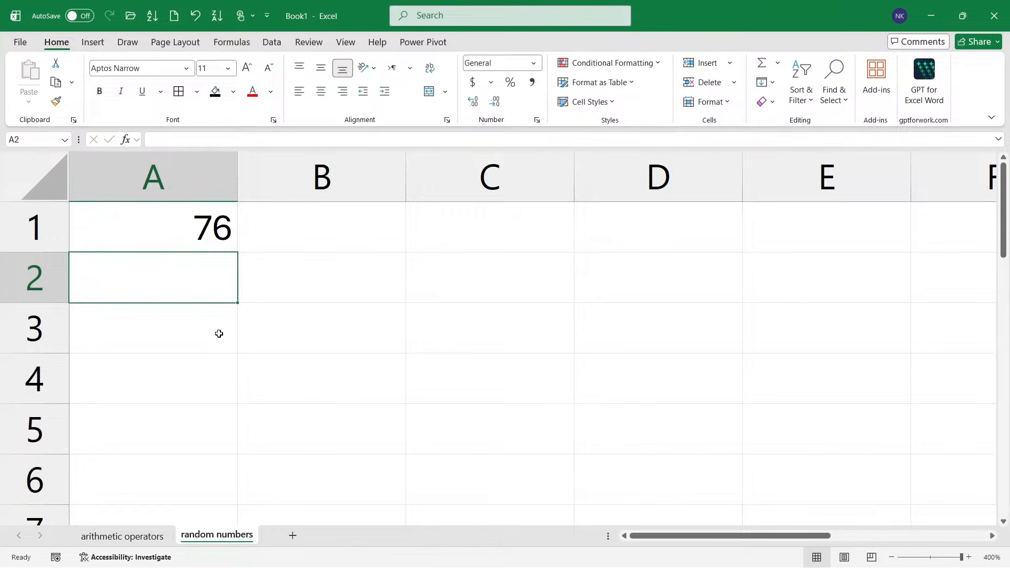
pyautogui.keyDown('ctrl'); pyautogui.scroll(-8, 232, 269); pyautogui.keyUp('ctrl')
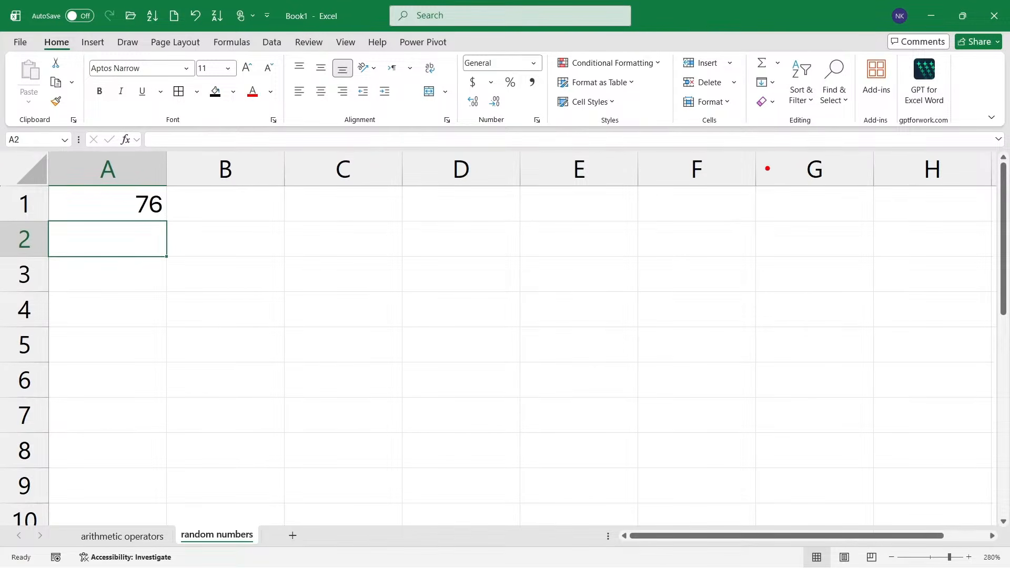
# Fill the RANDBETWEEN(10,100) formula from A1 across to G1 and down through row 10.
pyautogui.click(160, 208)
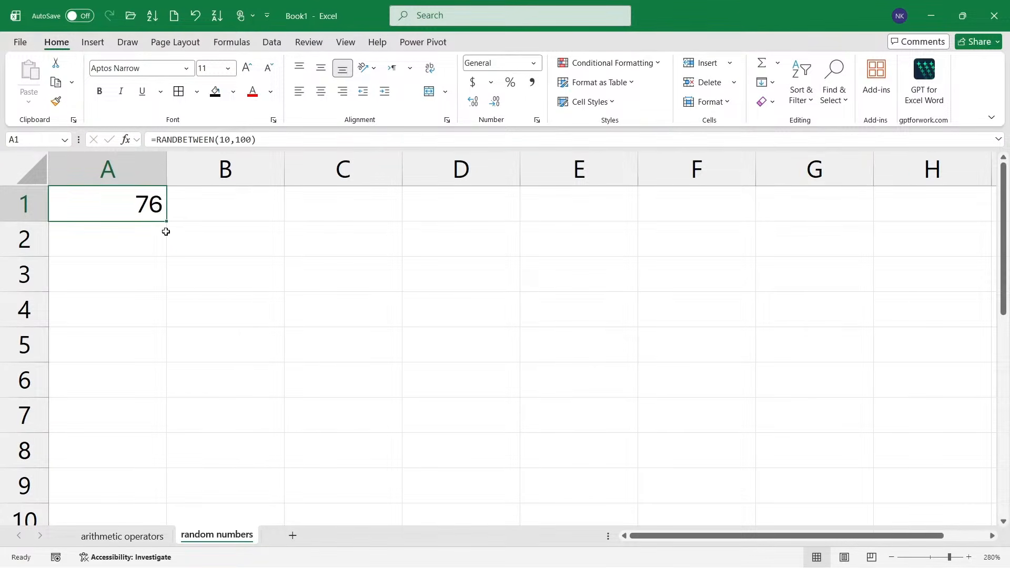
pyautogui.moveTo(166, 220); pyautogui.dragTo(850, 223)
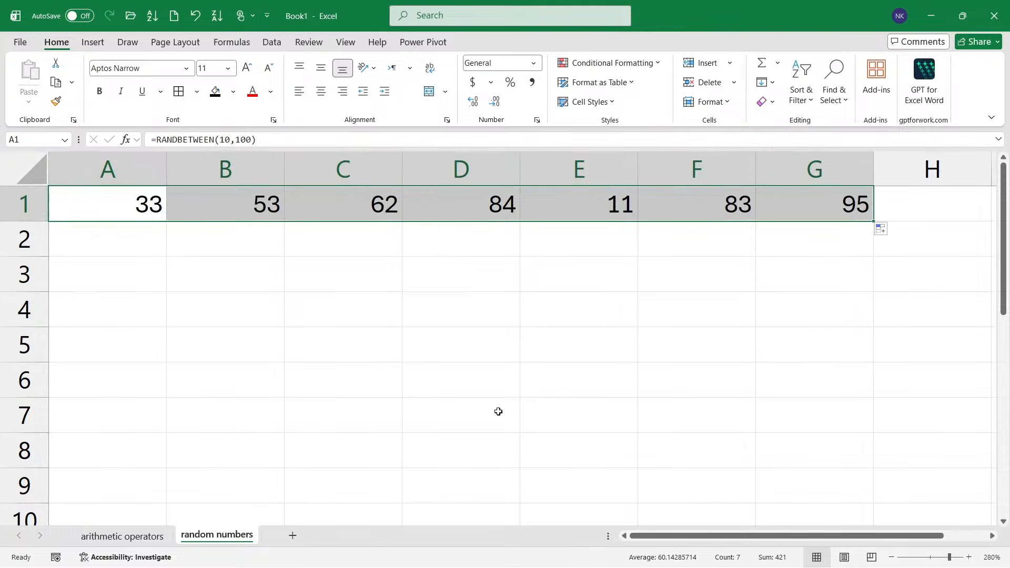
pyautogui.keyDown('ctrl'); pyautogui.scroll(-1, 485, 365); pyautogui.keyUp('ctrl')
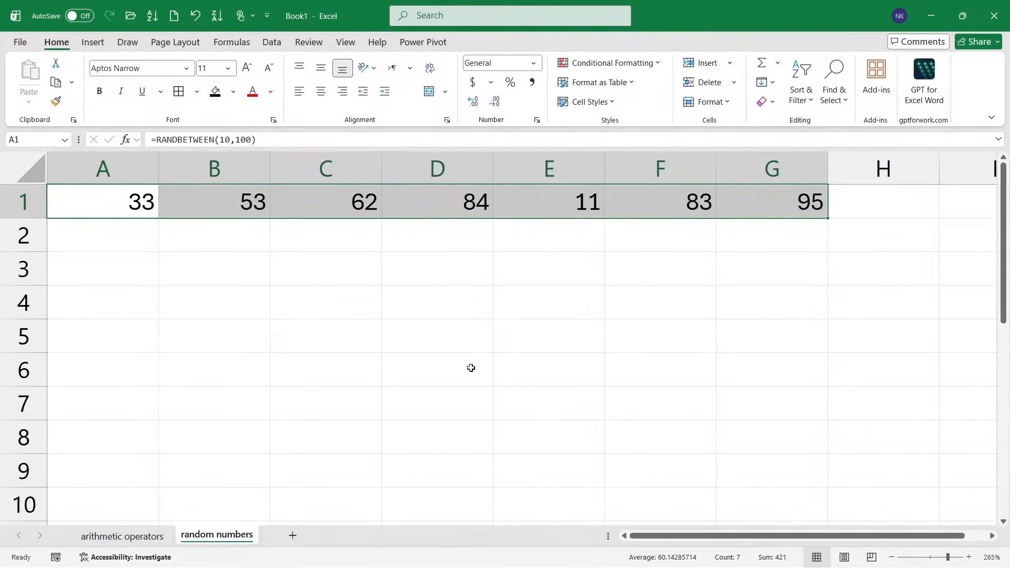
pyautogui.click(344, 291)
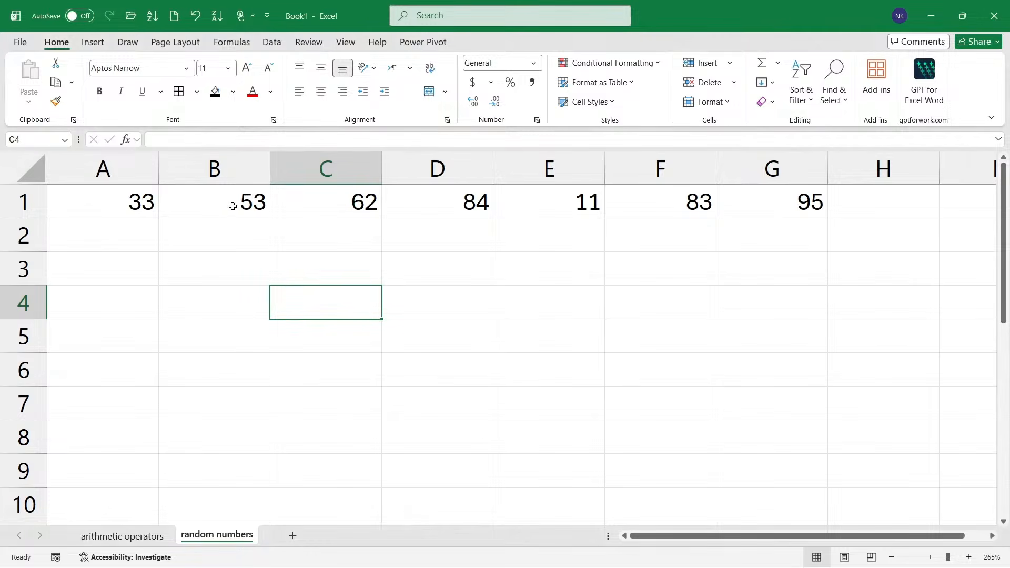
pyautogui.moveTo(100, 208); pyautogui.dragTo(729, 210)
pyautogui.click(602, 254)
pyautogui.moveTo(124, 209); pyautogui.dragTo(799, 207)
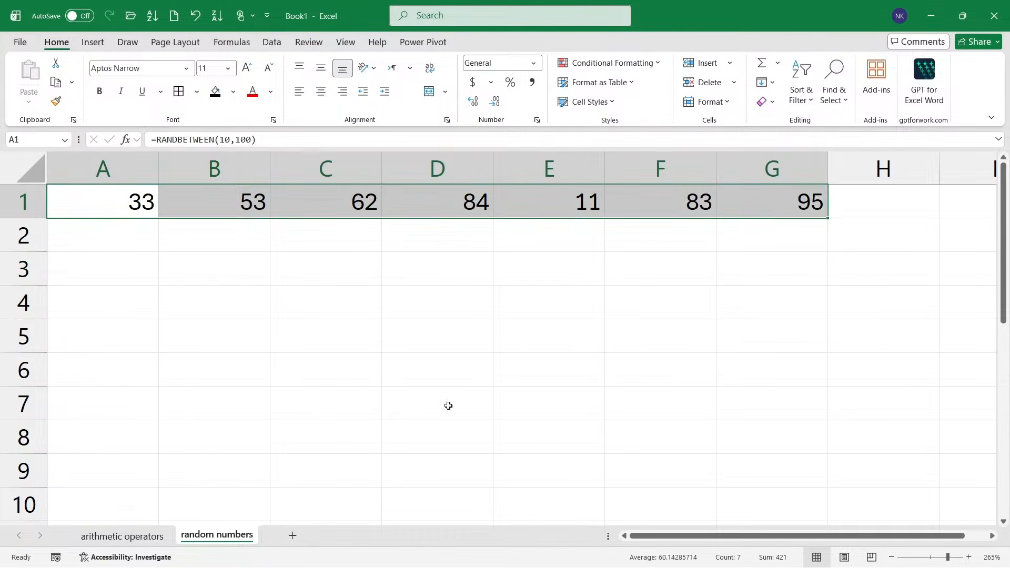
pyautogui.moveTo(828, 218); pyautogui.dragTo(824, 505)
pyautogui.click(550, 404)
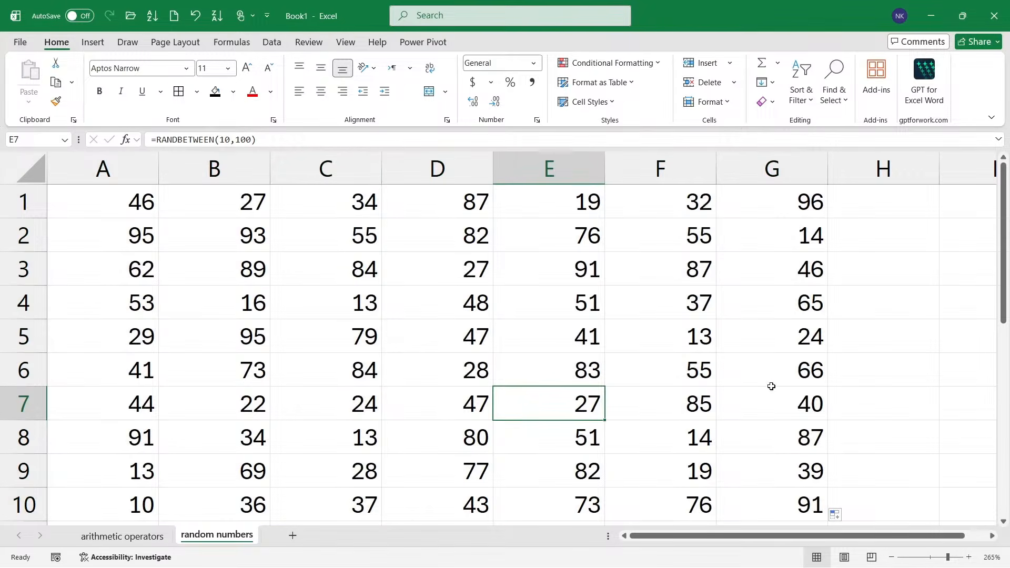
# Inspect E4's RANDBETWEEN arguments, then recommit it to regenerate the random numbers.
pyautogui.doubleClick(535, 308)
pyautogui.moveTo(683, 302); pyautogui.dragTo(709, 301)
pyautogui.click(638, 301)
pyautogui.click(609, 301)
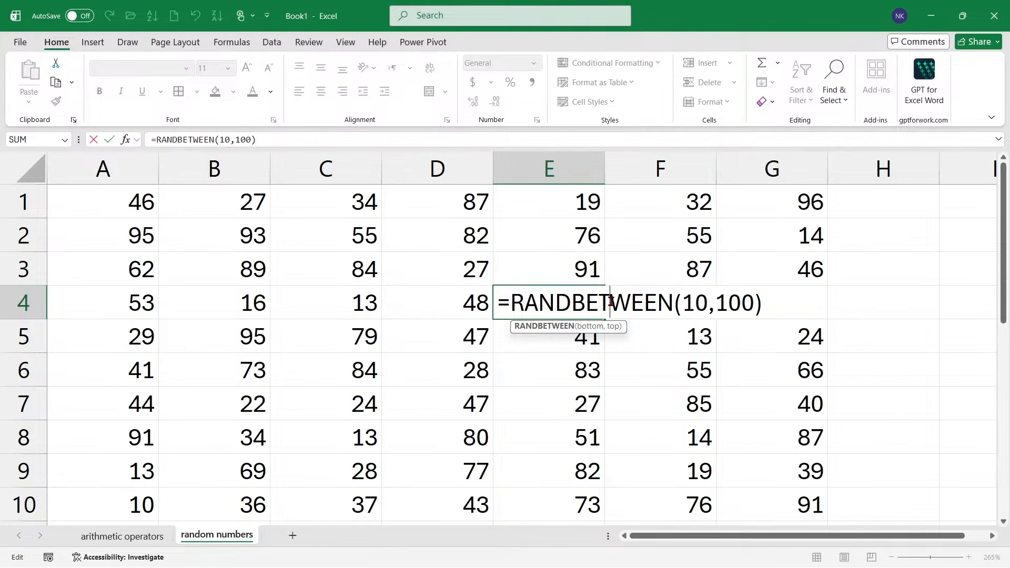
pyautogui.press('Return')
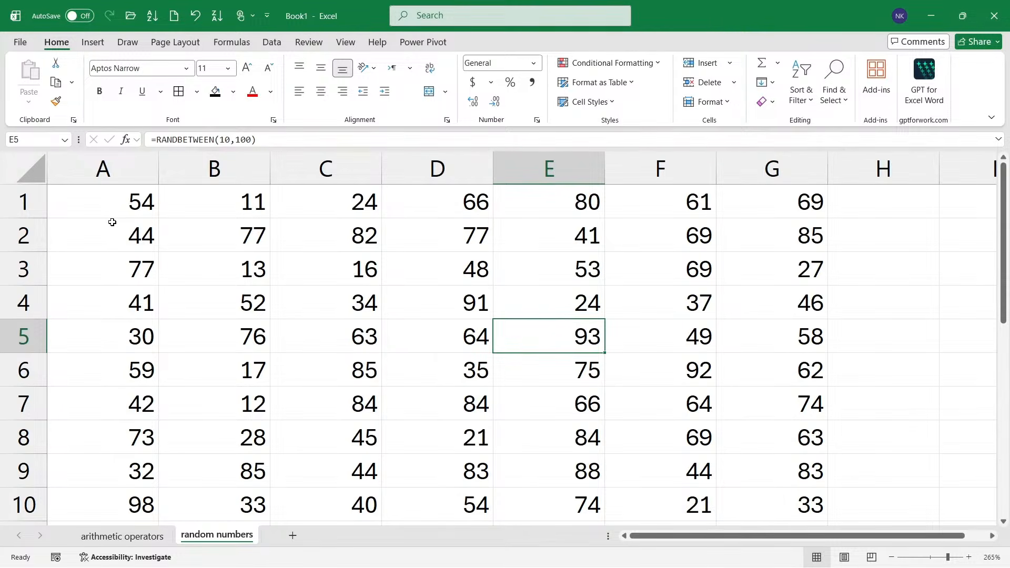
# Select the whole A1:G10 random grid and copy it.
pyautogui.moveTo(112, 199); pyautogui.dragTo(609, 435)
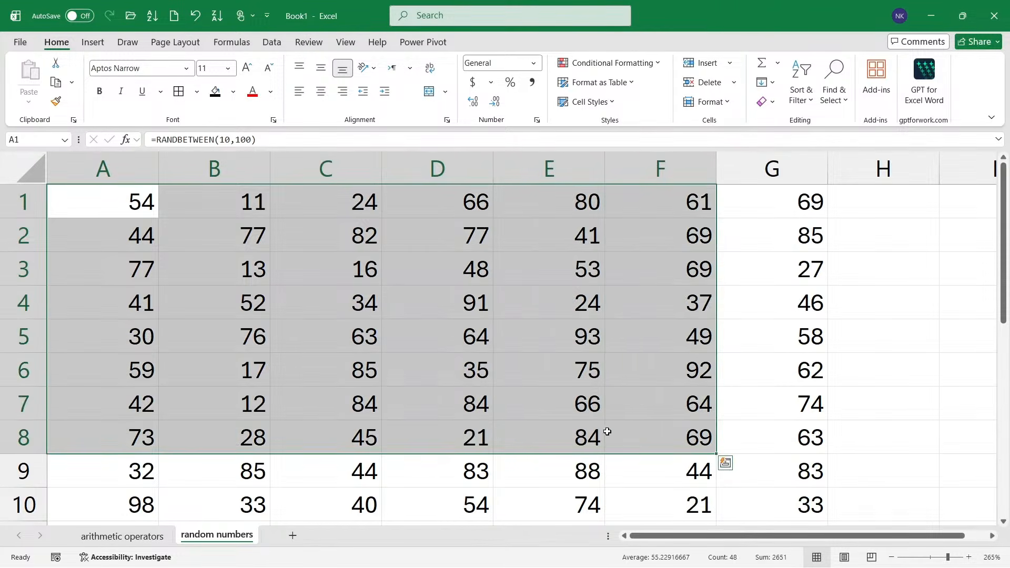
pyautogui.click(600, 408)
pyautogui.scroll(-2, 502, 400)
pyautogui.scroll(2, 503, 400)
pyautogui.click(659, 344)
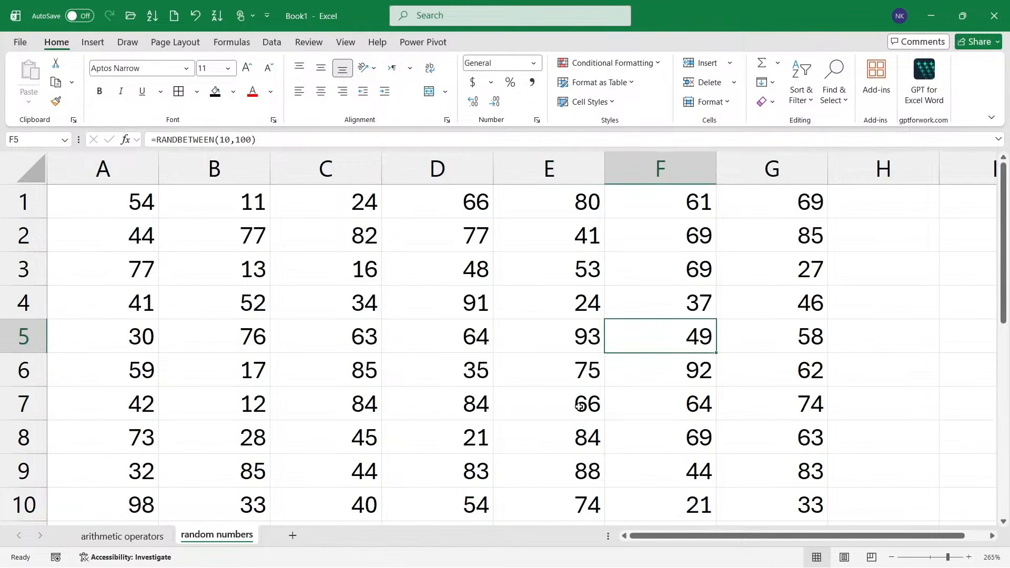
pyautogui.hotkey('ctrl', 'a')
pyautogui.scroll(-4, 579, 406)
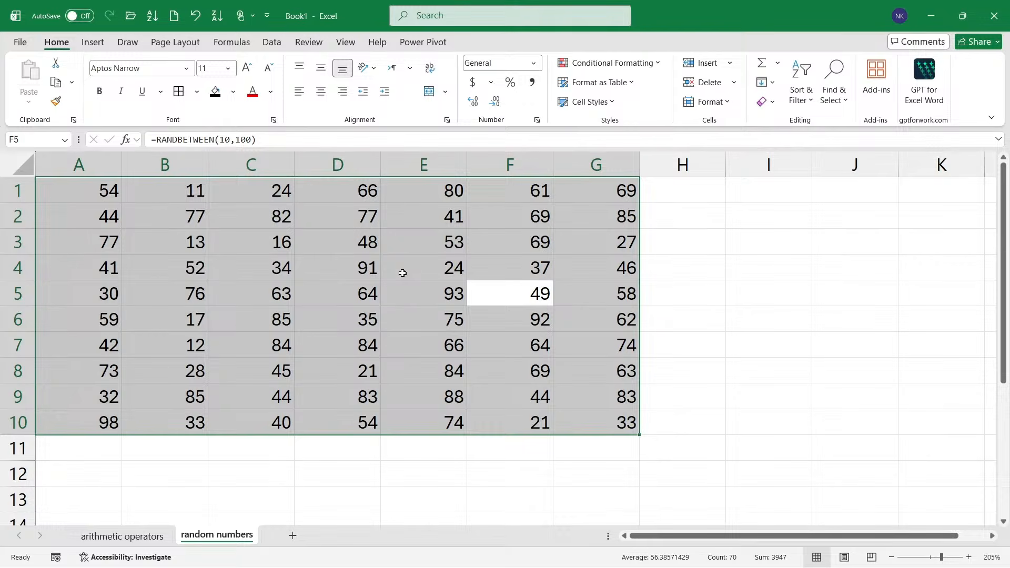
pyautogui.hotkey('ctrl', 'c')
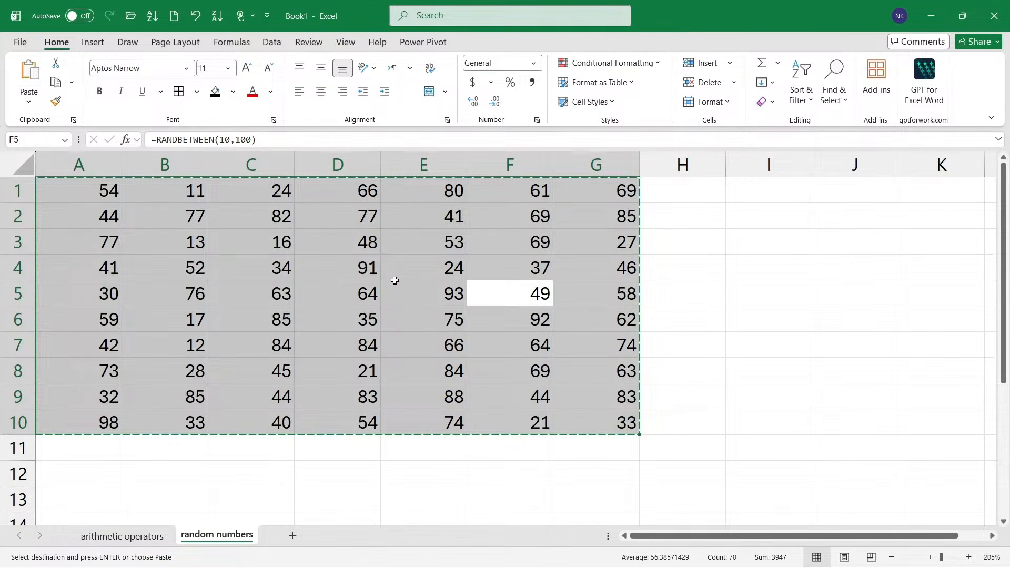
# Paste Special the grid over itself as Values, leaving plain numbers like 21 in D8.
pyautogui.press('alt')
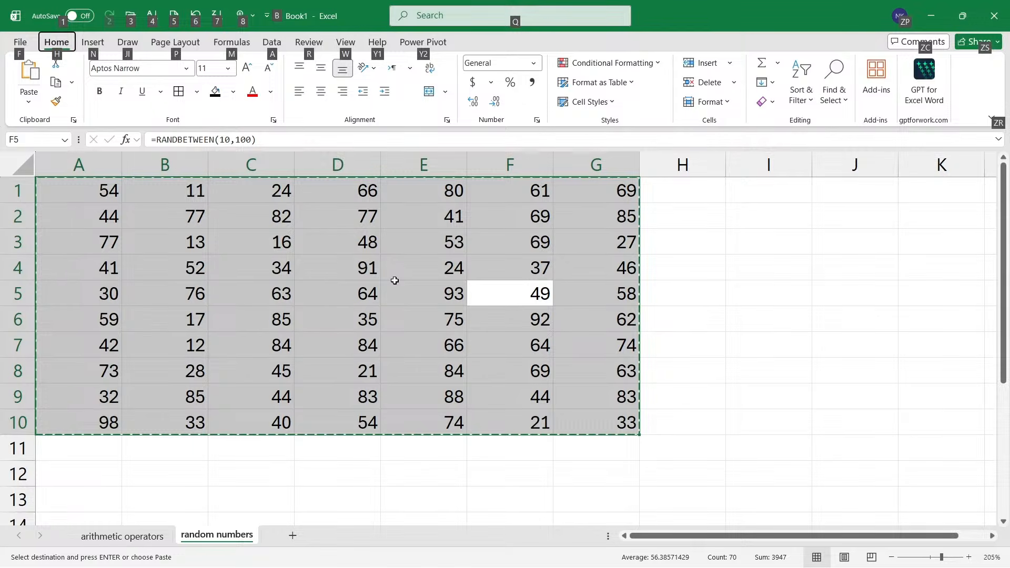
pyautogui.press('e')
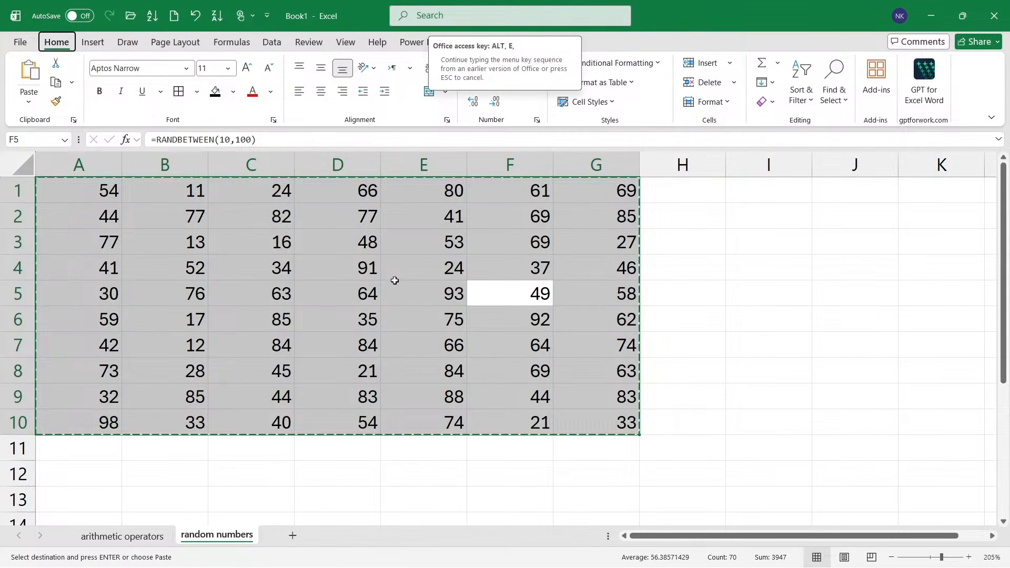
pyautogui.press('s')
pyautogui.click(360, 156)
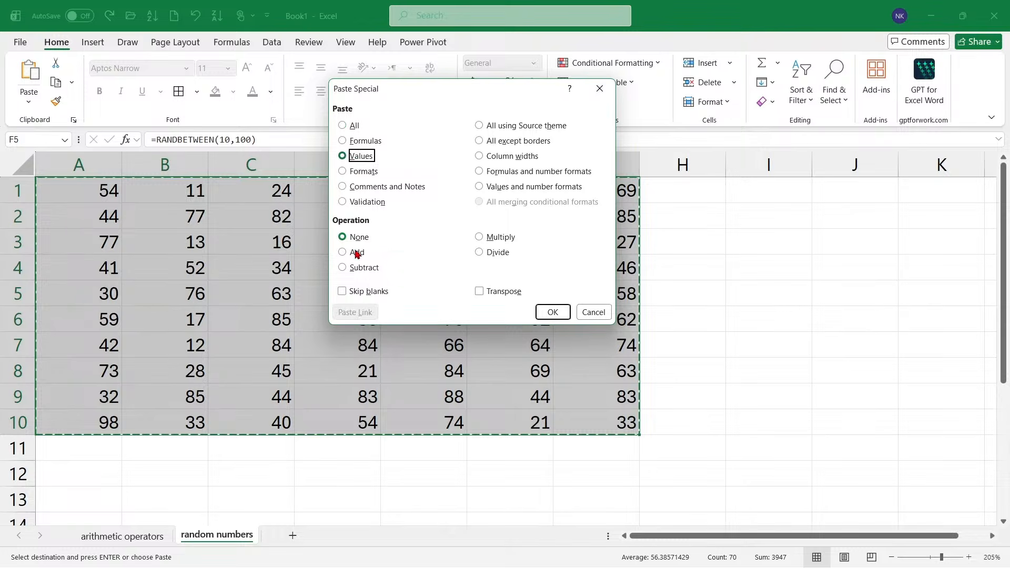
pyautogui.click(551, 314)
pyautogui.click(375, 364)
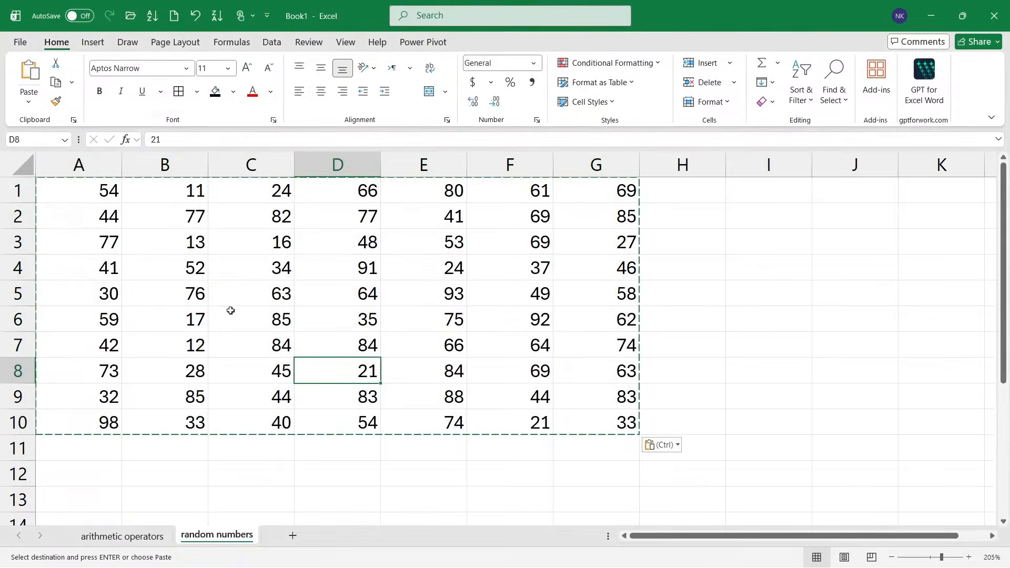
pyautogui.doubleClick(330, 216)
# Change cell D2's value from 77 to 88.
pyautogui.moveTo(349, 217); pyautogui.dragTo(379, 217)
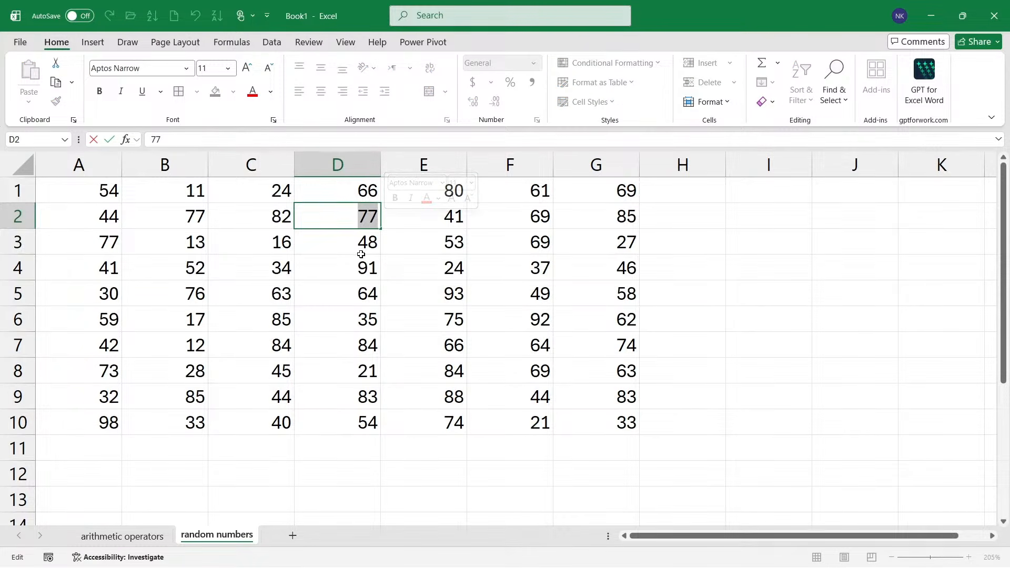
pyautogui.write('88')
pyautogui.click(279, 241)
# Copy the A1:G10 grid and paste duplicates at K13 and U14.
pyautogui.moveTo(106, 198); pyautogui.dragTo(542, 383)
pyautogui.scroll(-5, 542, 383)
pyautogui.click(155, 275)
pyautogui.moveTo(63, 179); pyautogui.dragTo(395, 322)
pyautogui.hotkey('ctrl', 'c')
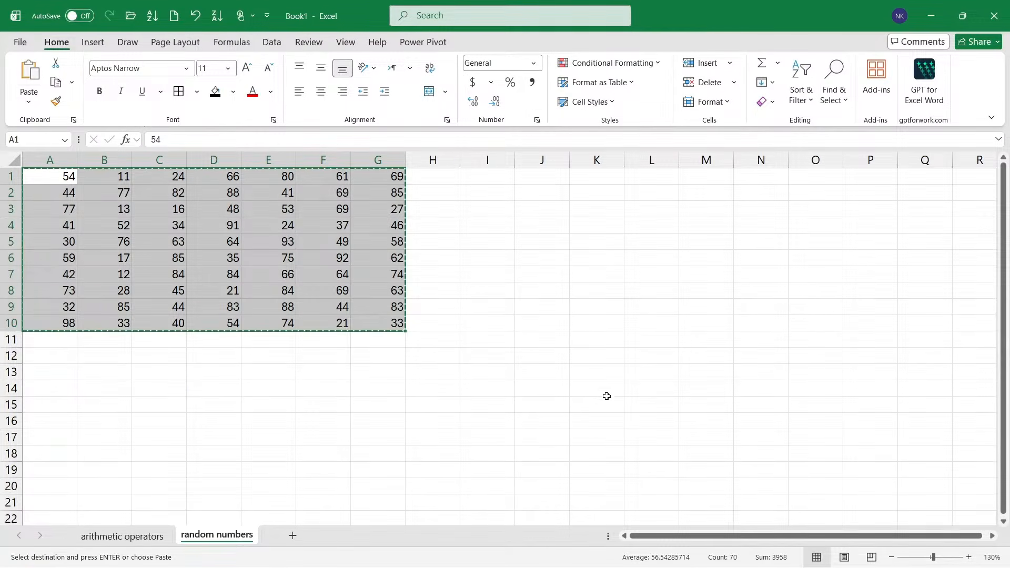
pyautogui.click(598, 372)
pyautogui.hotkey('ctrl', 'v')
pyautogui.scroll(-3, 555, 390)
pyautogui.click(735, 303)
pyautogui.hotkey('ctrl', 'v')
pyautogui.click(420, 377)
pyautogui.click(166, 210)
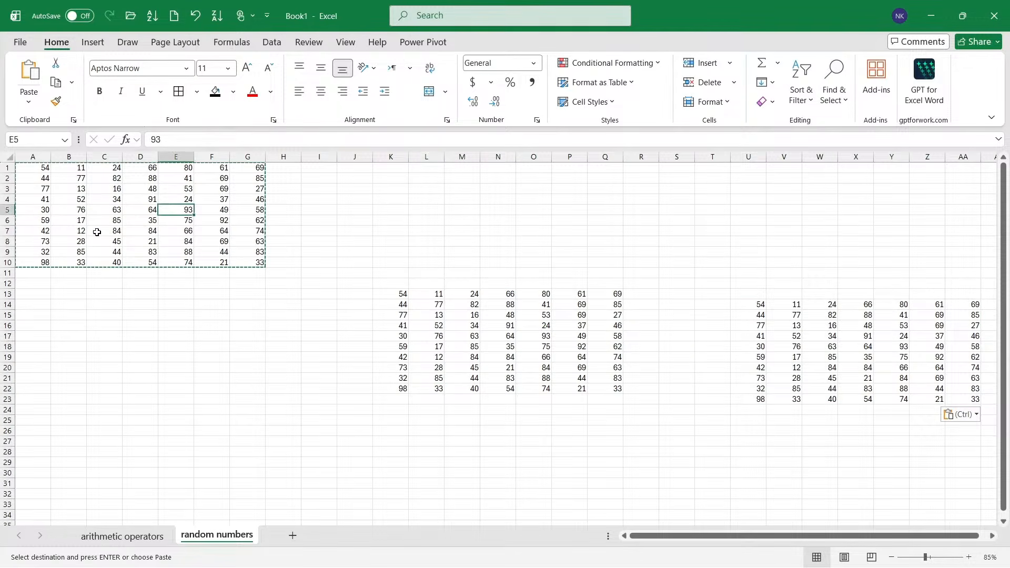
pyautogui.scroll(2, 98, 233)
pyautogui.press('Escape')
# Select A1:G10, K13:Q22 and U14:AA23 together and give their numbers a red font.
pyautogui.click(557, 424)
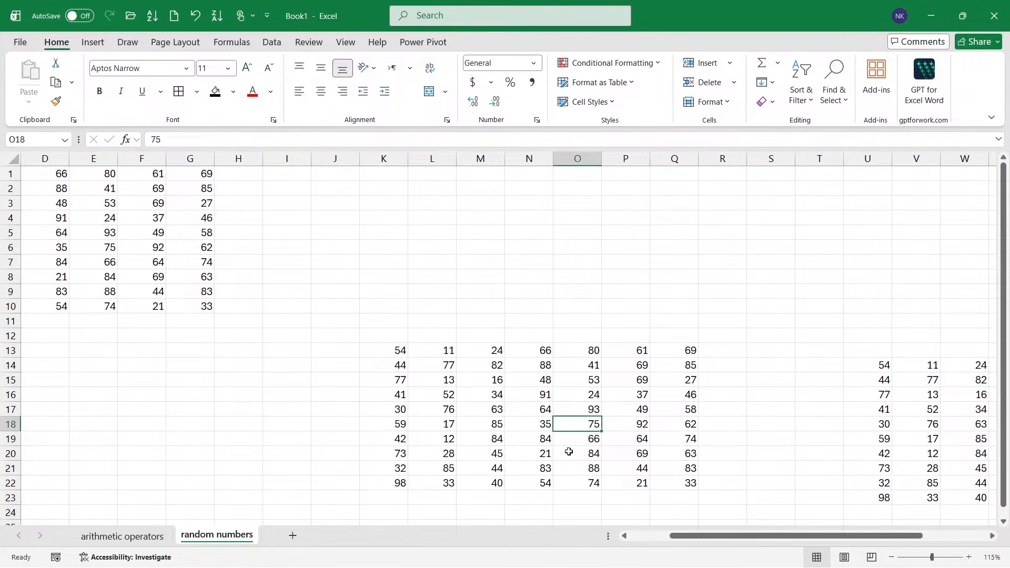
pyautogui.hotkey('ctrl', 'a')
pyautogui.scroll(-2, 515, 423)
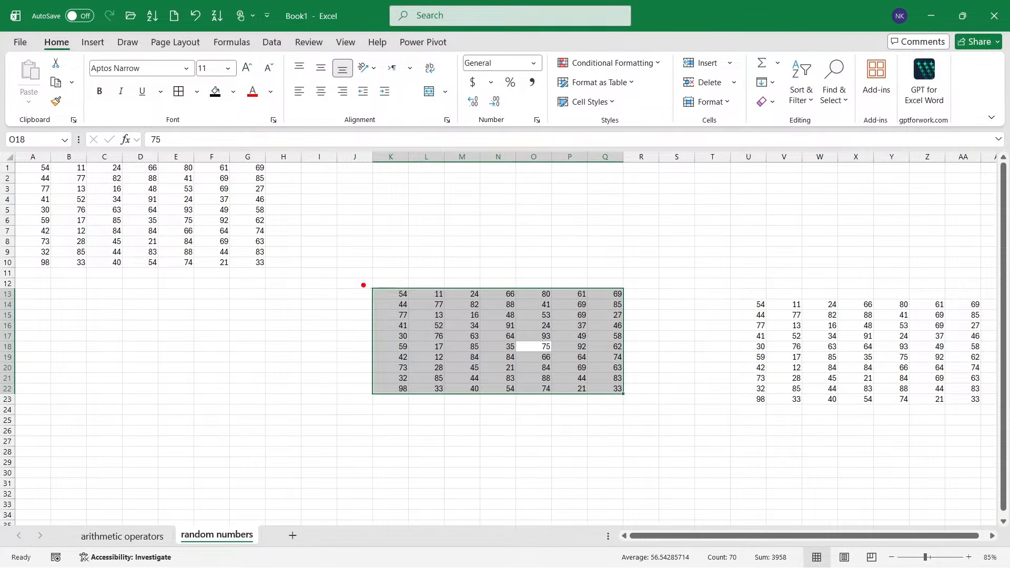
pyautogui.moveTo(375, 287)
pyautogui.mouseDown()
pyautogui.moveTo(587, 367)
pyautogui.moveTo(624, 398)
pyautogui.mouseUp()
pyautogui.click(878, 327)
pyautogui.hscroll(3, 887, 345)
pyautogui.moveTo(628, 303); pyautogui.dragTo(842, 398)
pyautogui.click(827, 388)
pyautogui.click(772, 366)
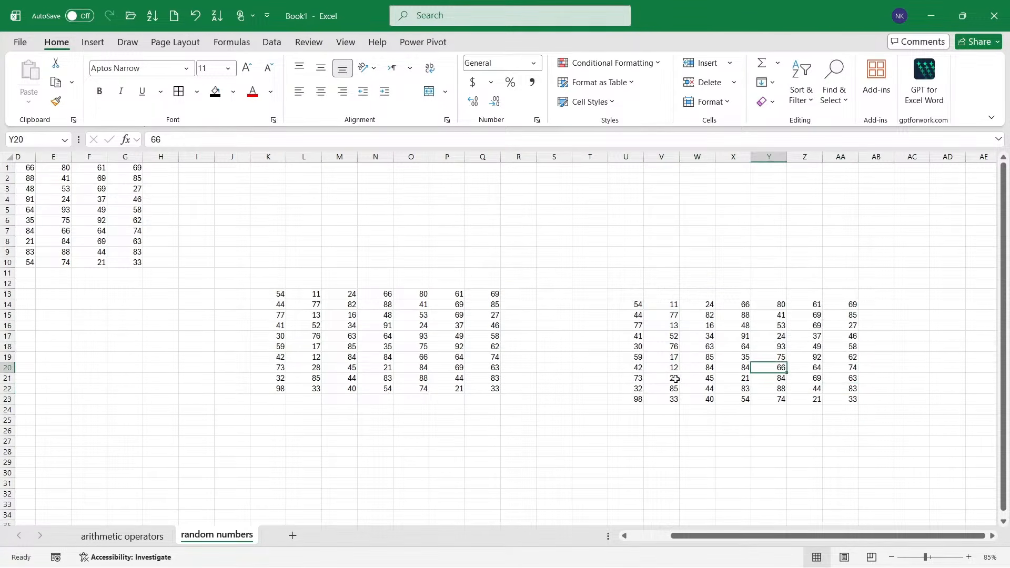
pyautogui.click(725, 346)
pyautogui.hotkey('ctrl', 'a')
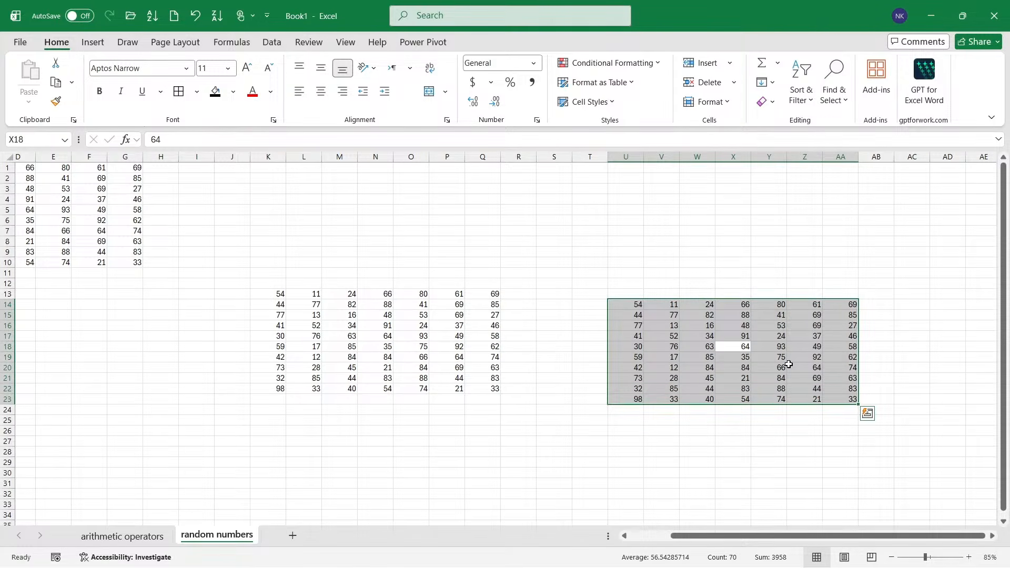
pyautogui.moveTo(273, 293); pyautogui.dragTo(495, 397)
pyautogui.hscroll(-2, 357, 327)
pyautogui.hscroll(-2, 326, 316)
pyautogui.scroll(-2, 300, 309)
pyautogui.scroll(2, 248, 302)
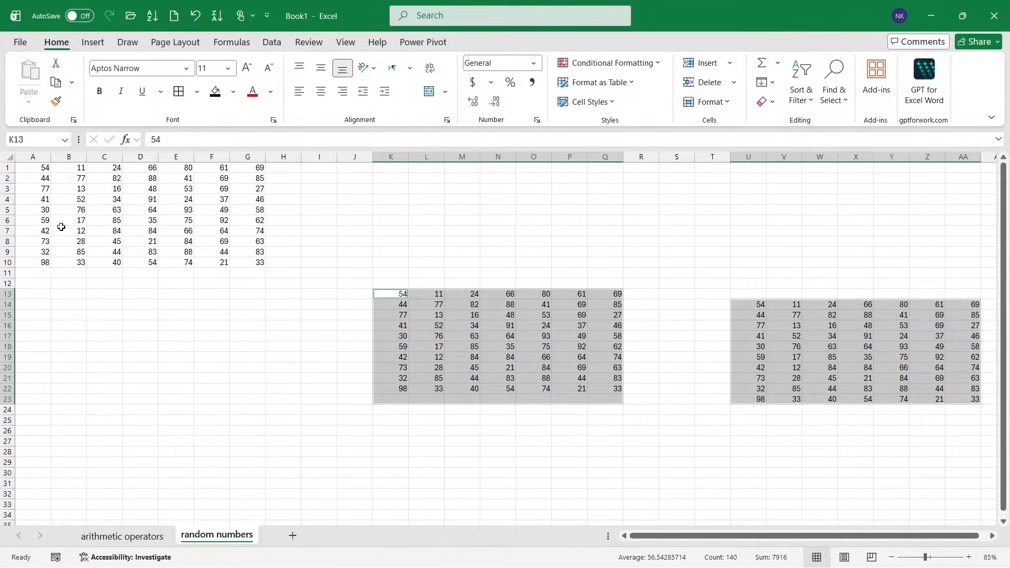
pyautogui.moveTo(35, 173); pyautogui.dragTo(247, 261)
pyautogui.click(246, 99)
pyautogui.click(178, 337)
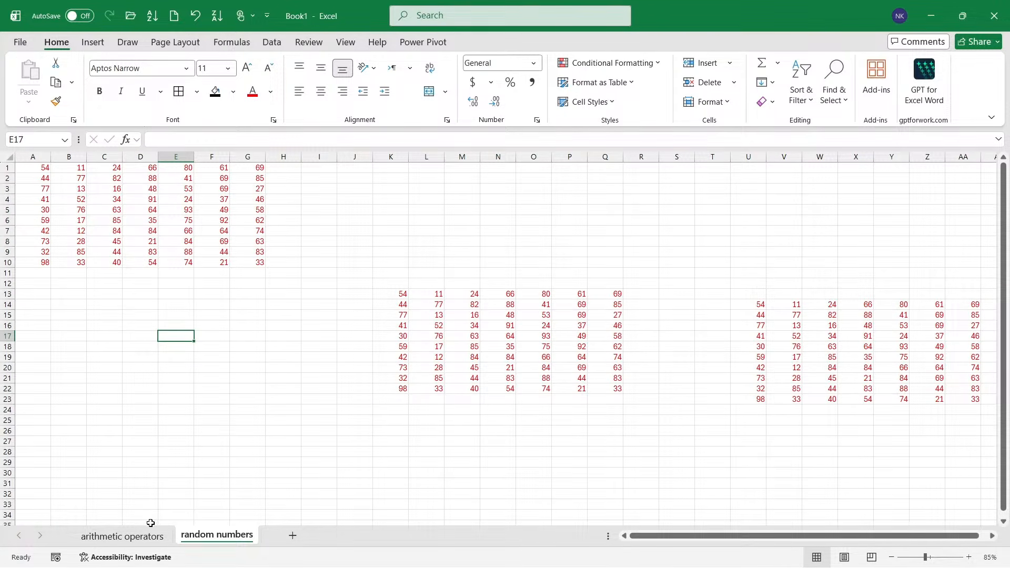
# Go to the 'arithmetic operators' sheet with the Addition-to-Power table and Method1–Method3 results.
pyautogui.click(140, 536)
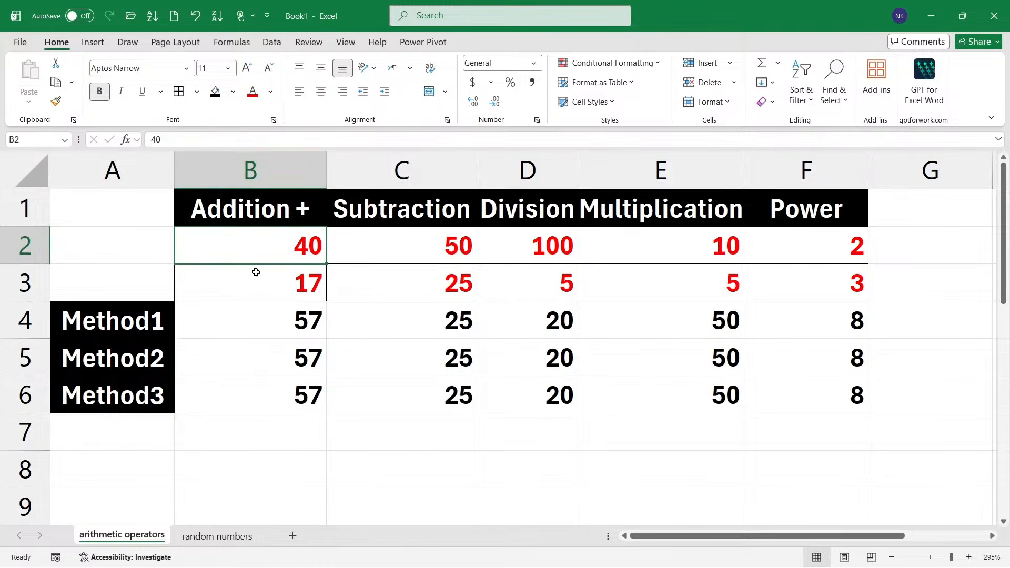
pyautogui.scroll(-2, 256, 272)
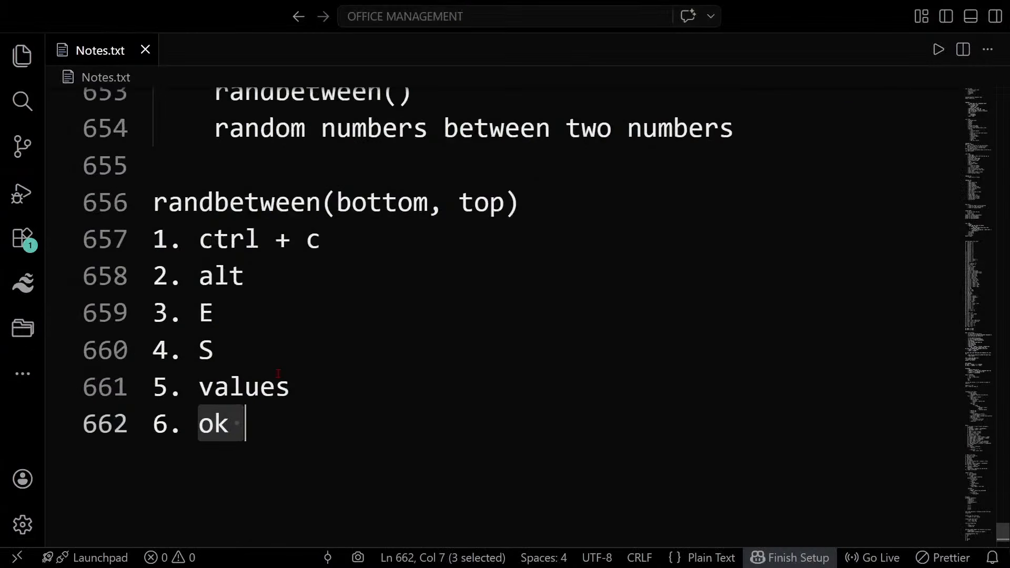
# Finish the 'operand / operator:' heading and add an indented line defining operands a2, a3, a4….
pyautogui.scroll(-1, 279, 374)
pyautogui.click(278, 373)
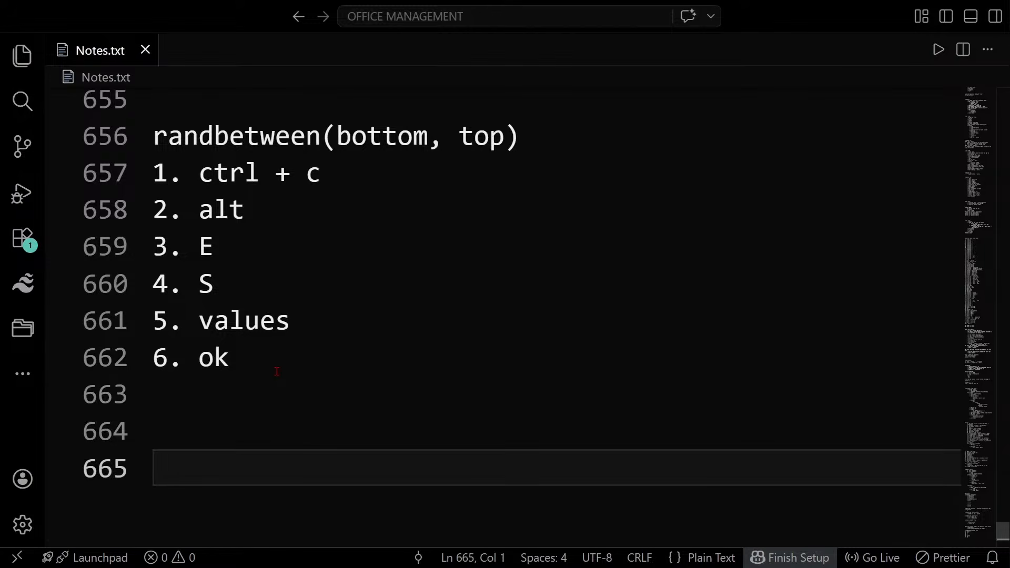
pyautogui.scroll(-3, 277, 371)
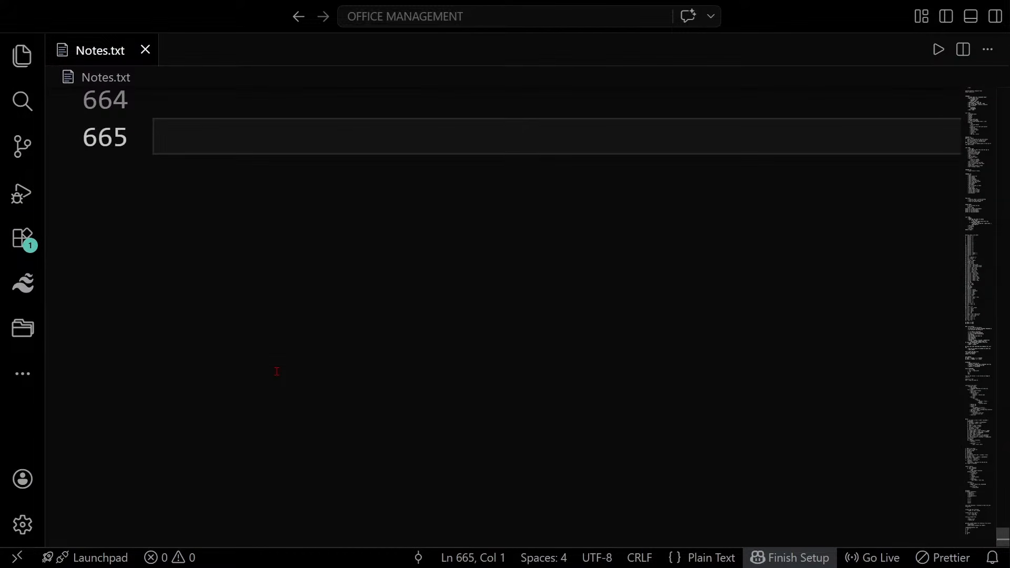
pyautogui.write('operat')
pyautogui.press('BackSpace')
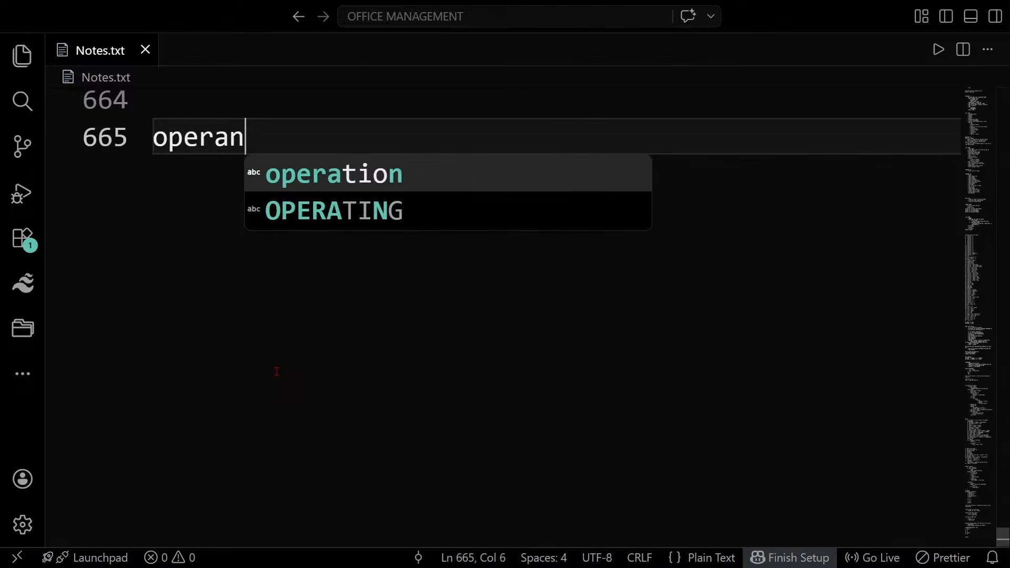
pyautogui.write('nd / ')
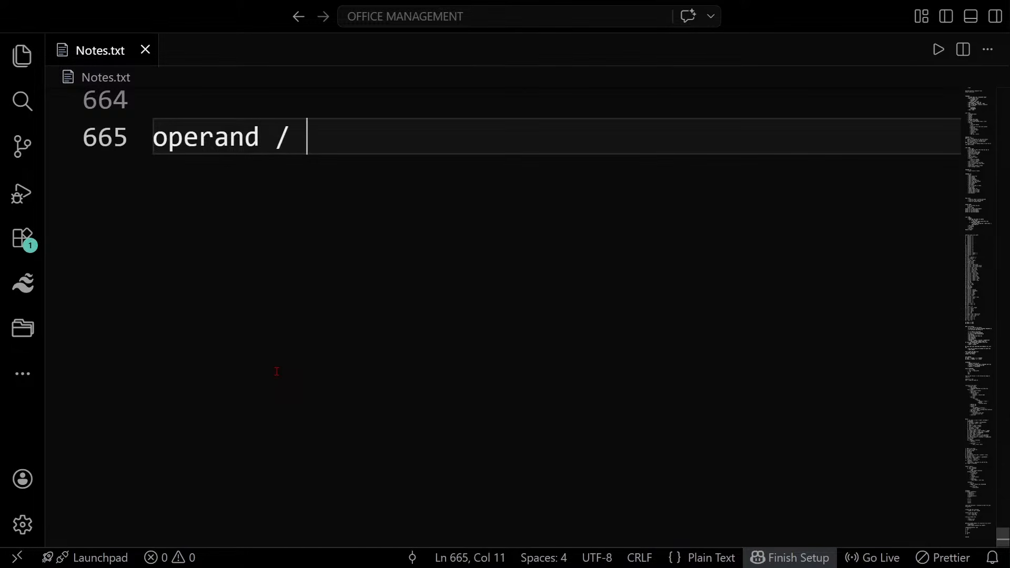
pyautogui.write('operator:')
pyautogui.press('Return')
pyautogui.press('Tab')
pyautogui.write('- ')
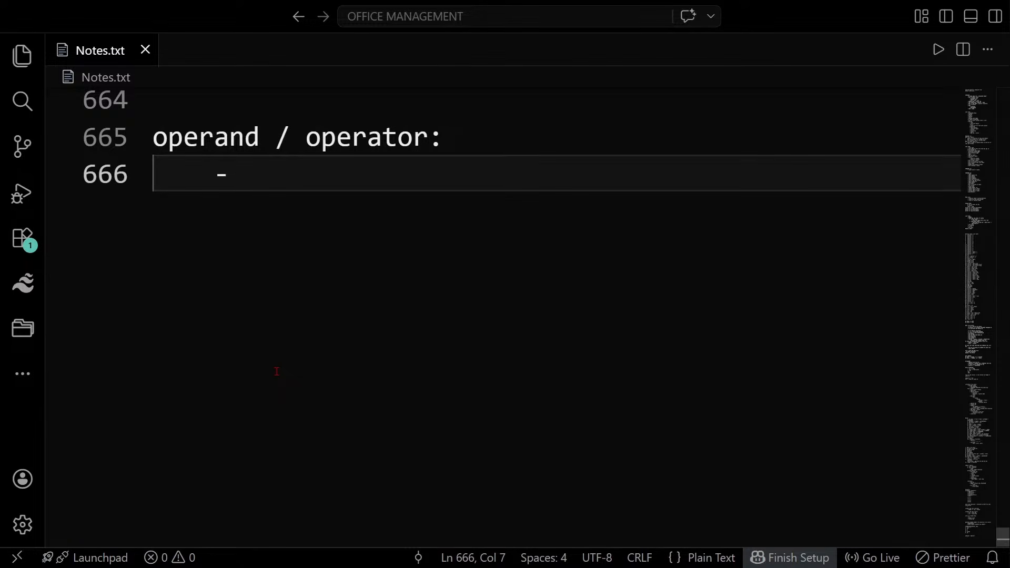
pyautogui.write('a2')
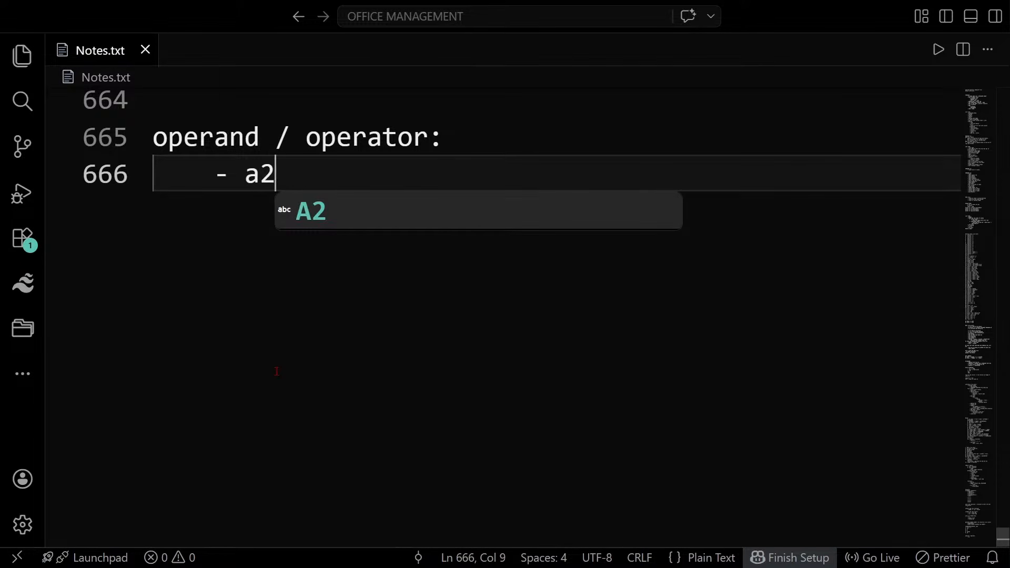
pyautogui.write(', a3')
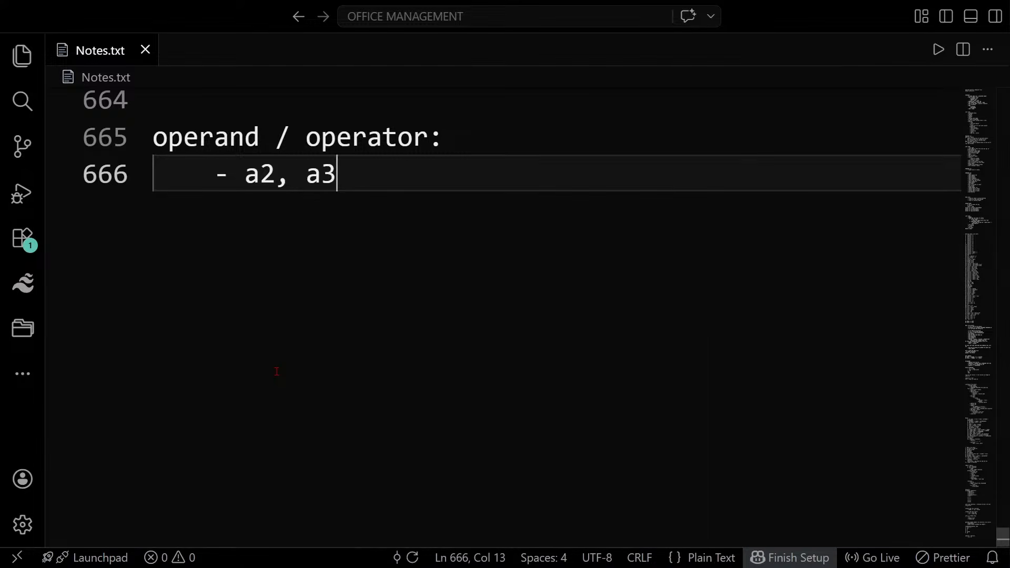
pyautogui.write(', a')
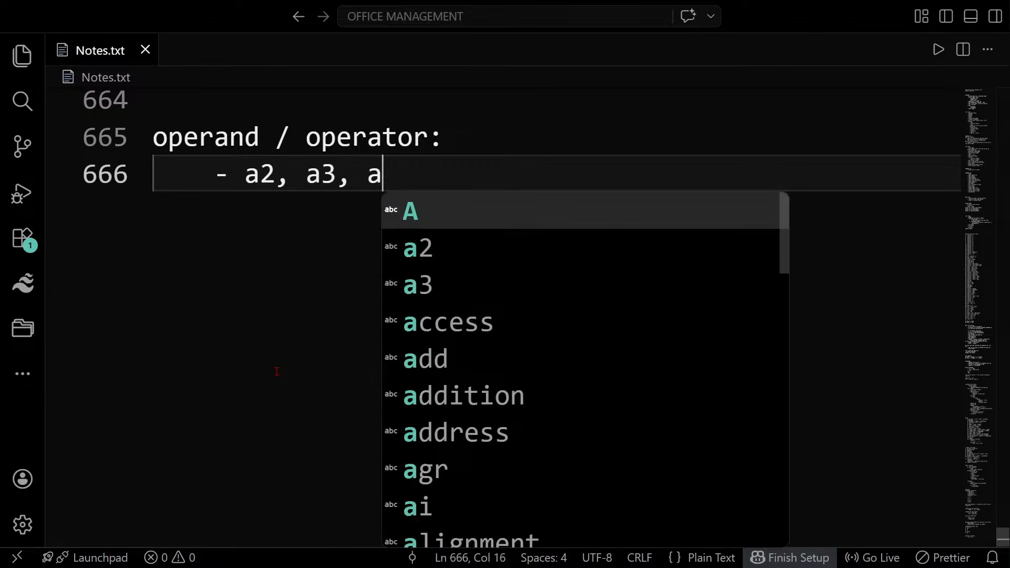
pyautogui.write('4')
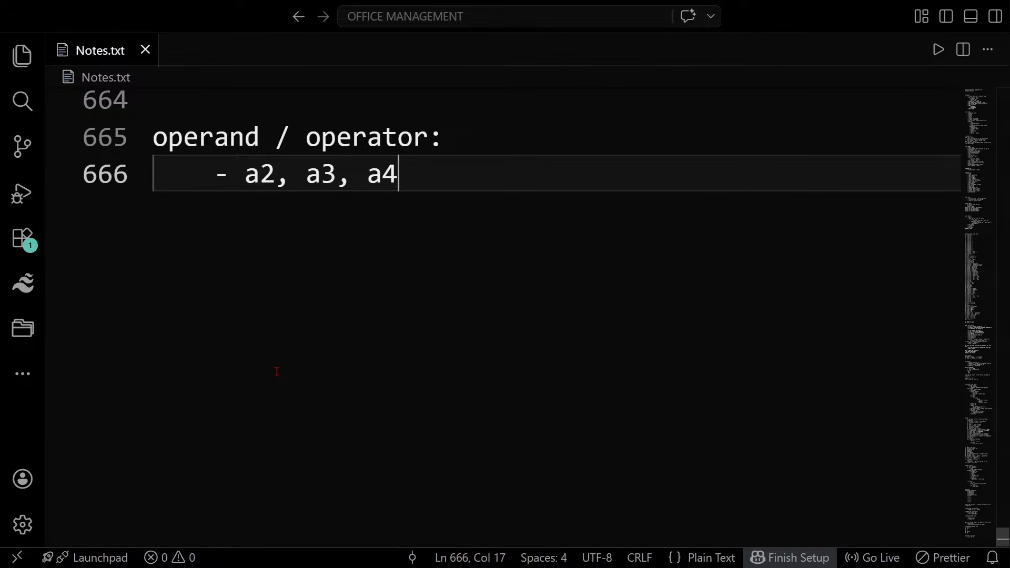
pyautogui.write('... op')
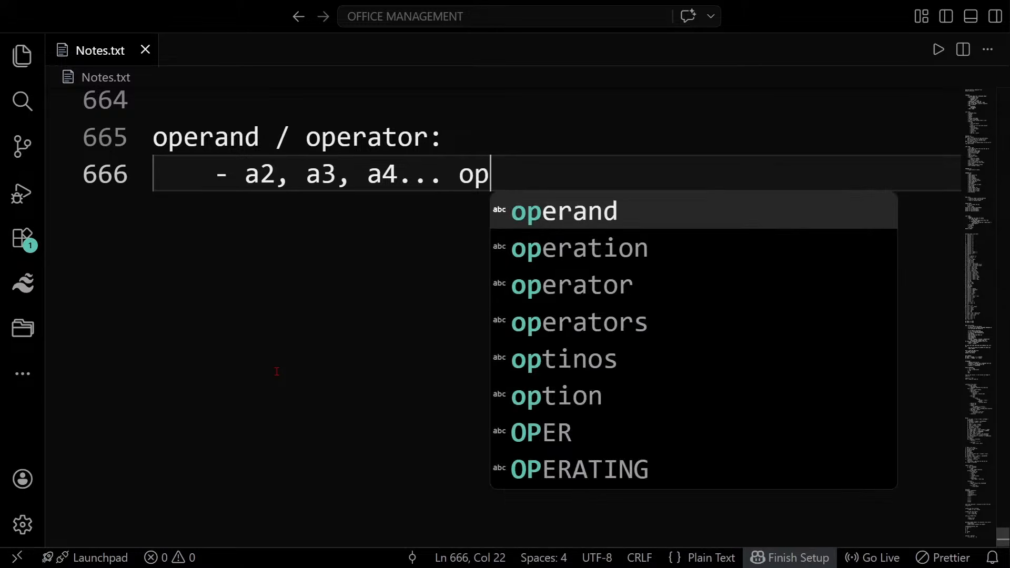
pyautogui.write('erands -> n')
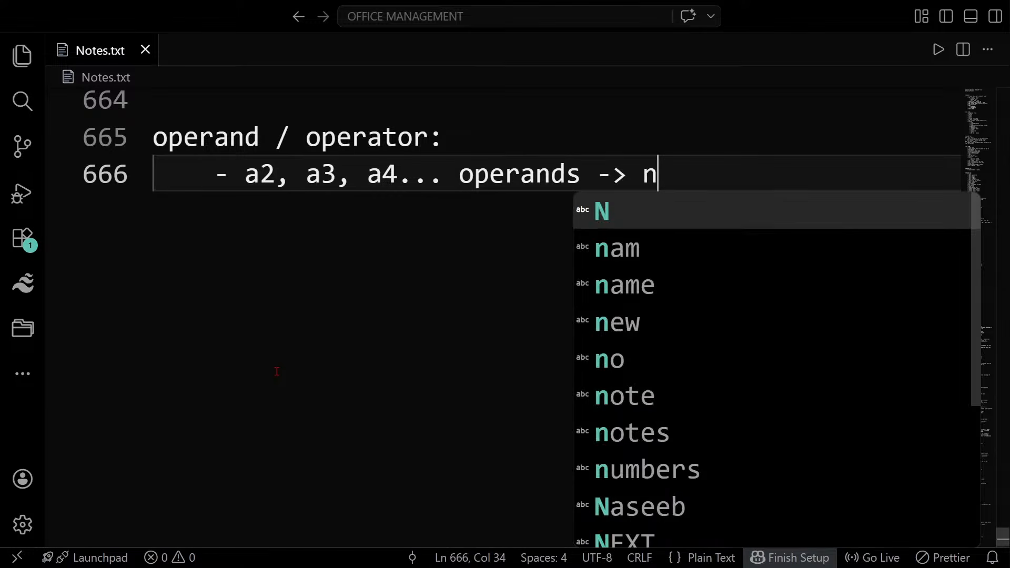
pyautogui.press('BackSpace')
pyautogui.write('jinki ca')
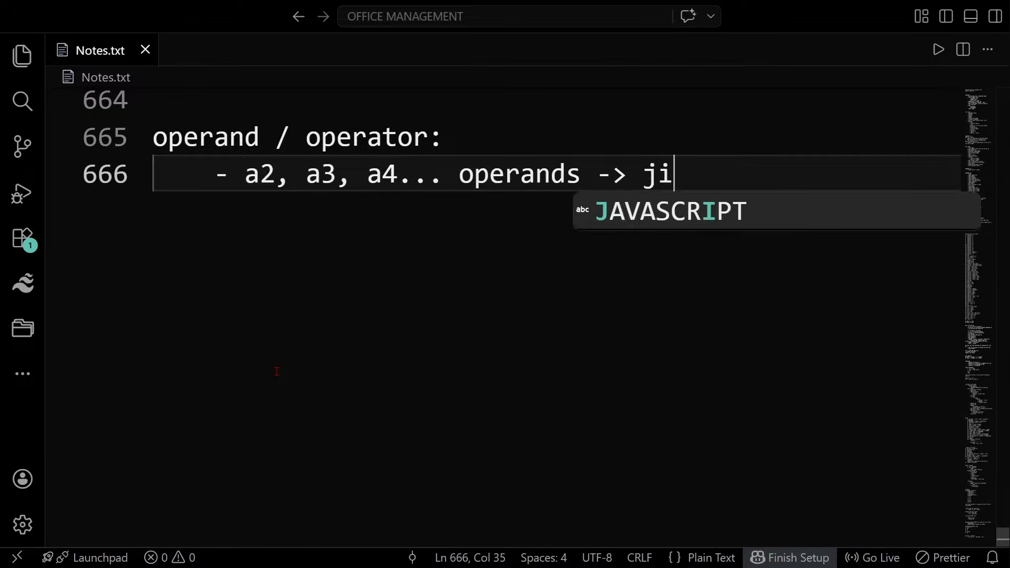
pyautogui.press('BackSpace')
pyautogui.press('BackSpace')
pyautogui.write('operator')
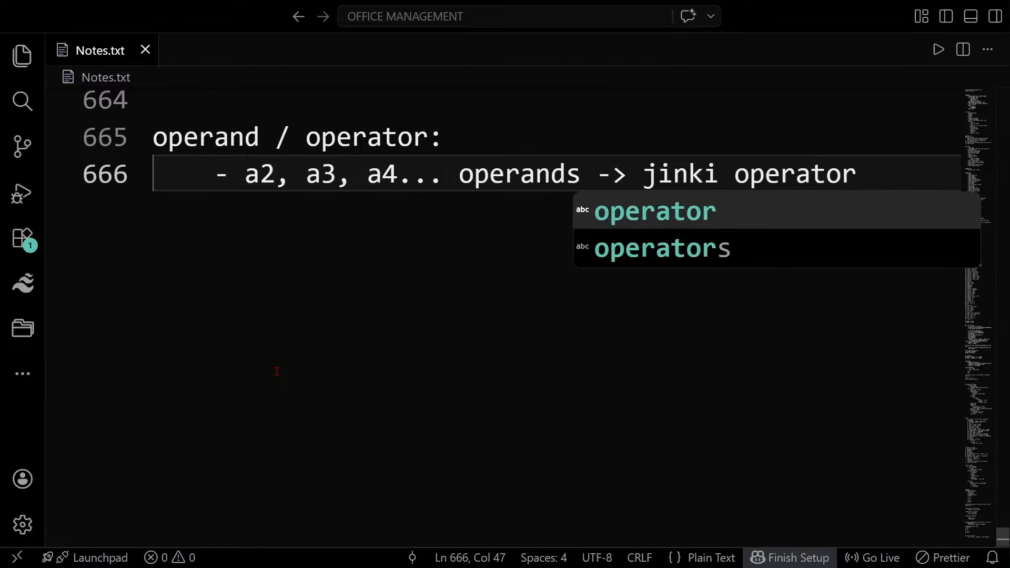
pyautogui.press('BackSpace')
pyautogui.press('BackSpace')
pyautogui.write('ion ho rha ho')
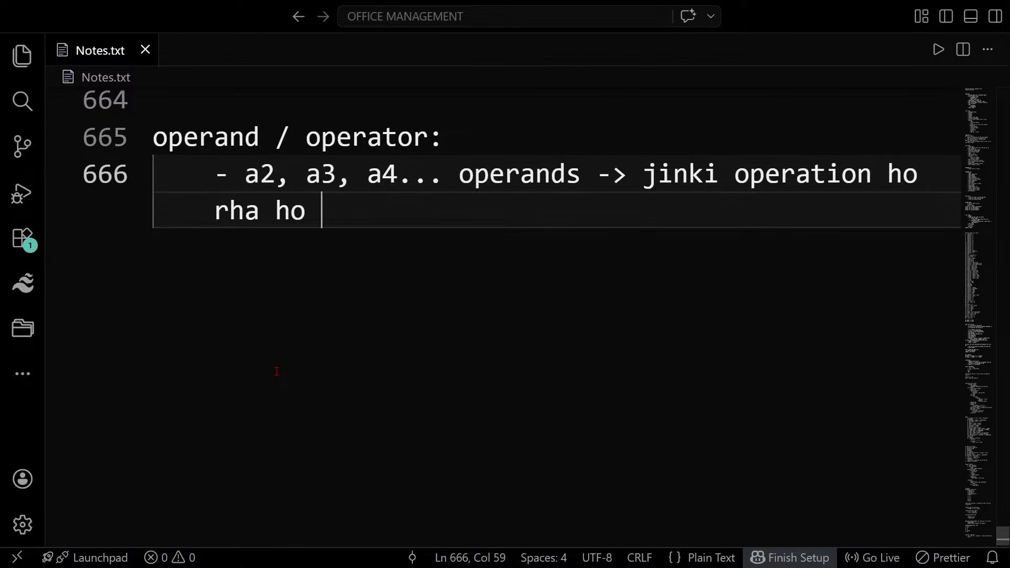
# Add a new bullet '- type of operation' below the operands line.
pyautogui.press('Return')
pyautogui.write('- tkype of')
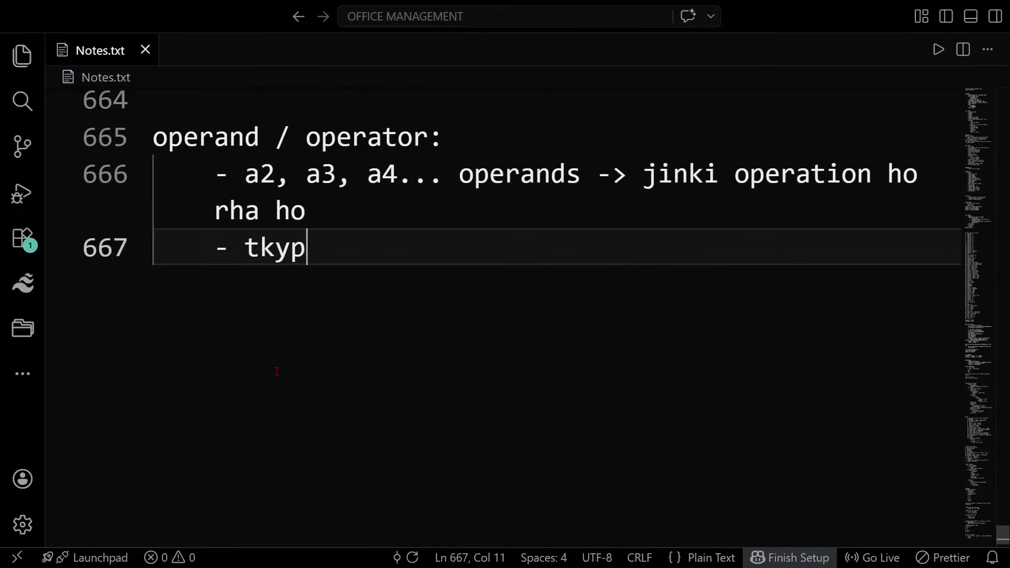
pyautogui.press('BackSpace')
pyautogui.press('BackSpace')
pyautogui.press('BackSpace')
pyautogui.press('BackSpace')
pyautogui.press('BackSpace')
pyautogui.press('BackSpace')
pyautogui.press('BackSpace')
pyautogui.press('BackSpace')
pyautogui.press('BackSpace')
pyautogui.write('type of operator')
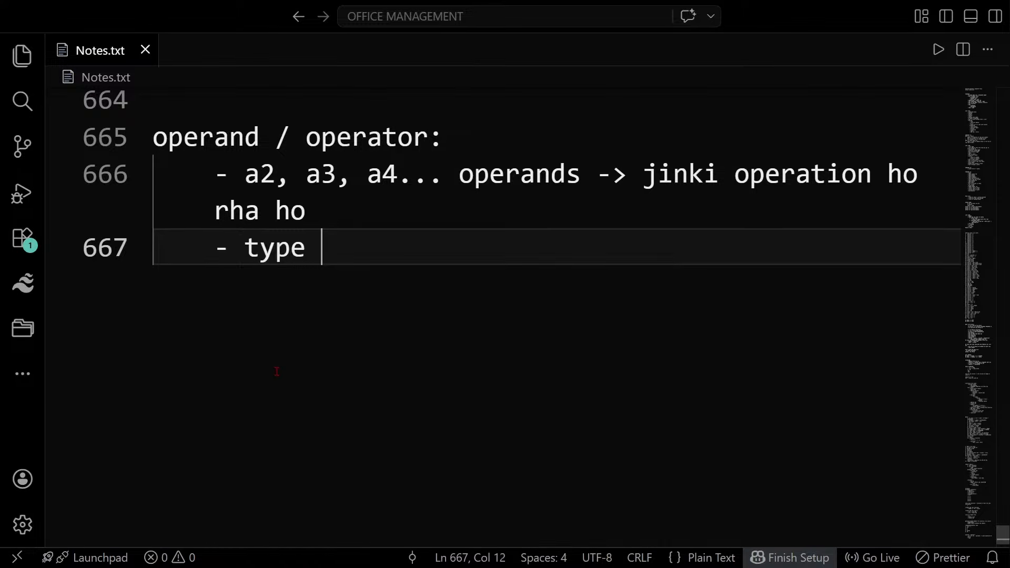
pyautogui.press('BackSpace')
pyautogui.press('BackSpace')
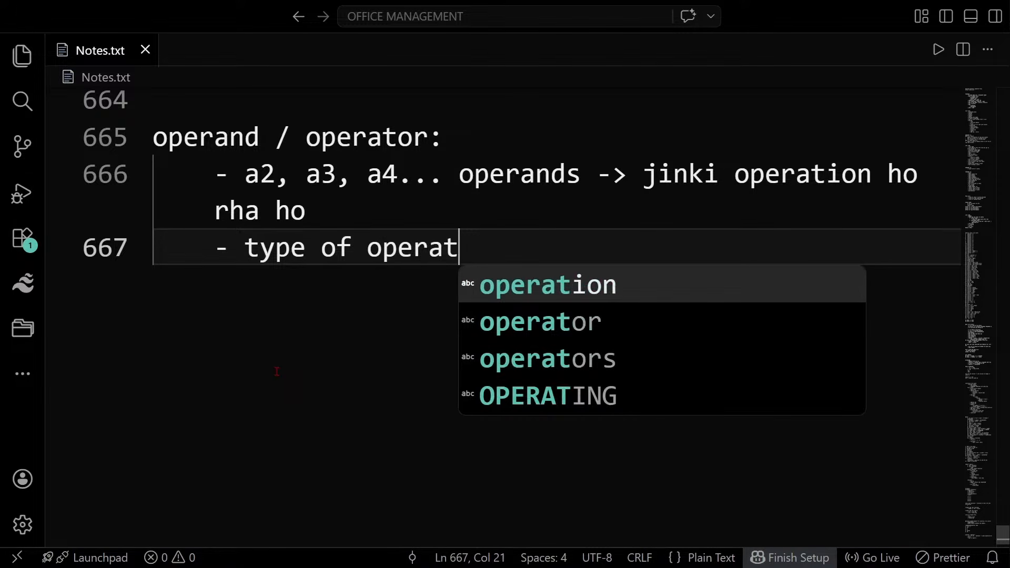
pyautogui.write('ion')
# Add the indented example 'a1+a2', 'a1 and a2 are operands', '+ operation'.
pyautogui.press('Return')
pyautogui.press('Tab')
pyautogui.write('a')
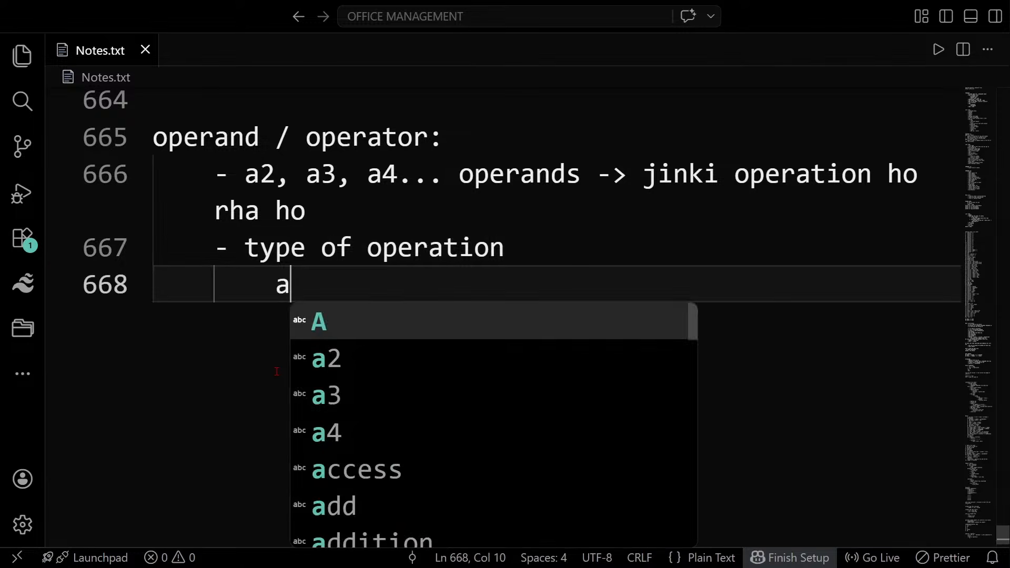
pyautogui.write('1+')
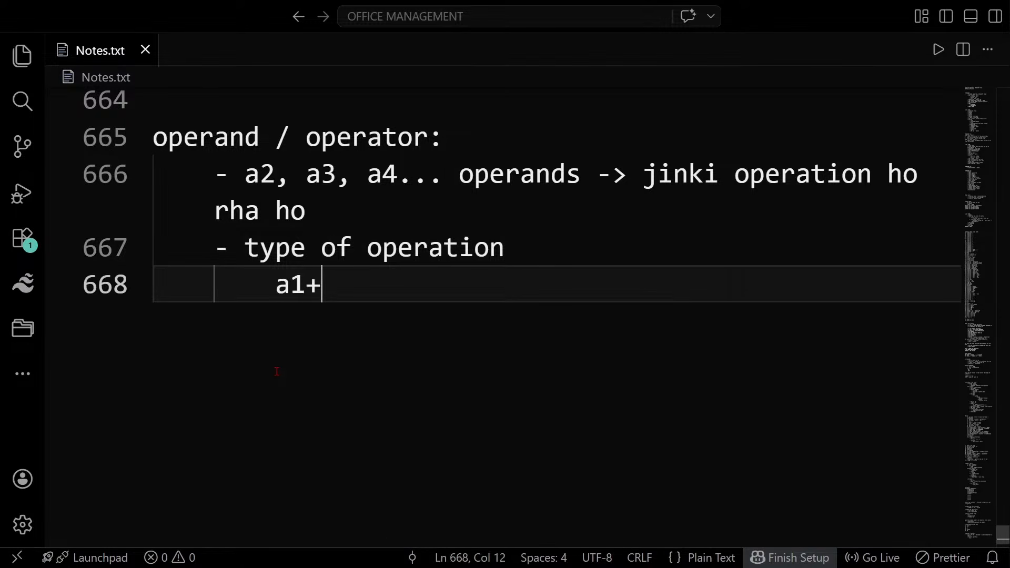
pyautogui.write('a2')
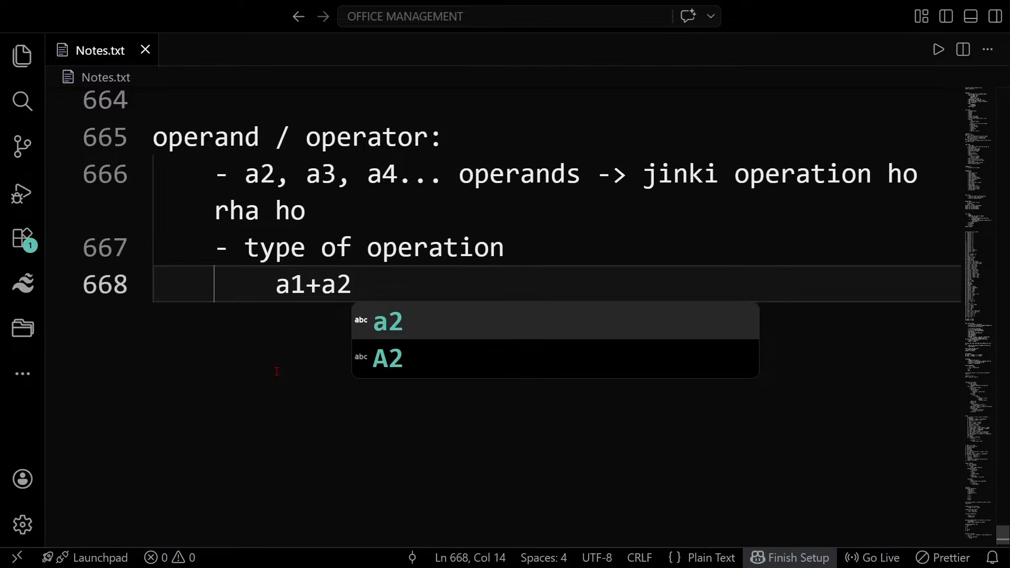
pyautogui.press('Return')
pyautogui.write('a1')
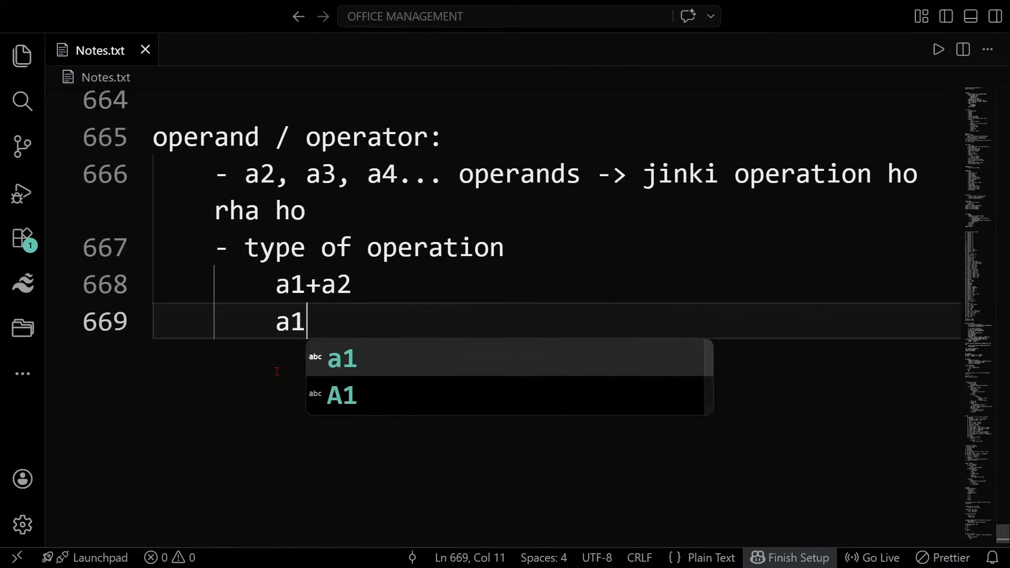
pyautogui.write(' and a2 are')
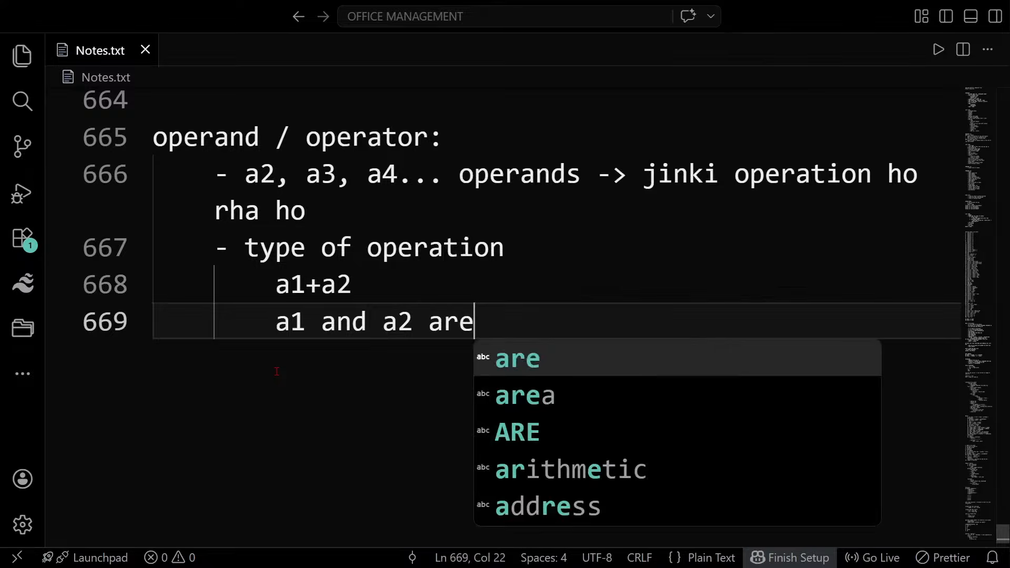
pyautogui.write(' operat')
pyautogui.press('BackSpace')
pyautogui.write('nds')
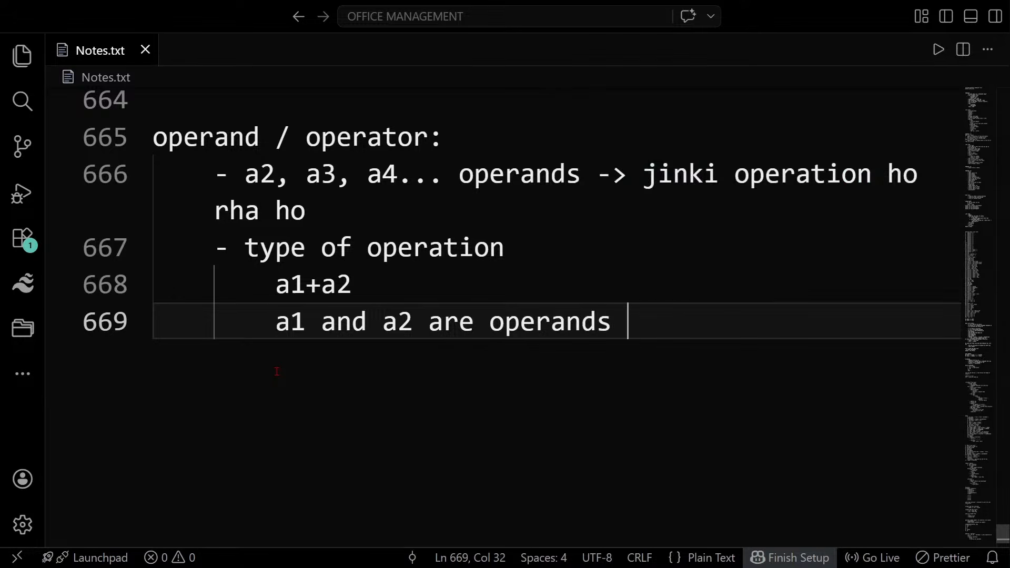
pyautogui.press('Return')
pyautogui.write('+ operati')
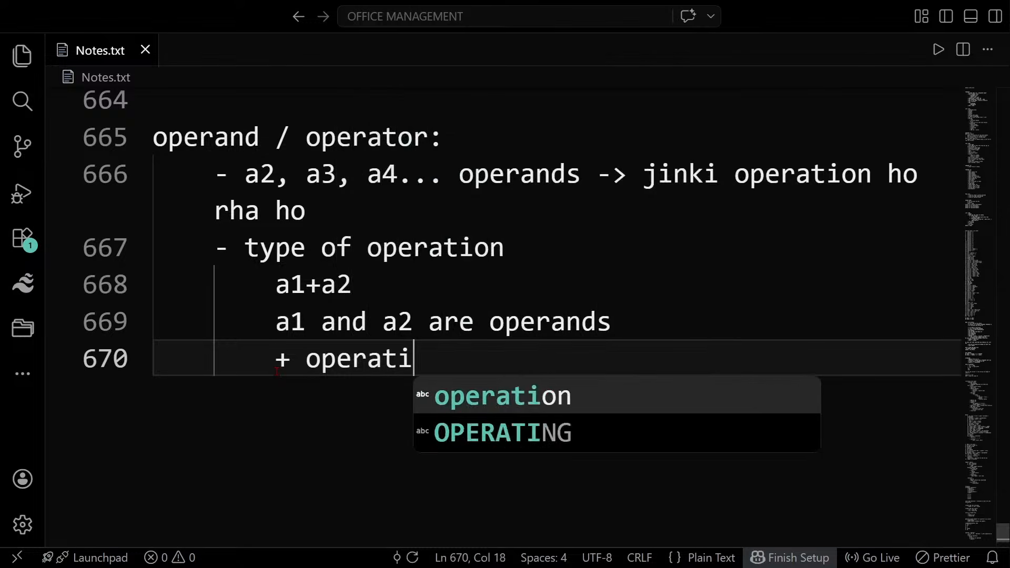
pyautogui.write('on')
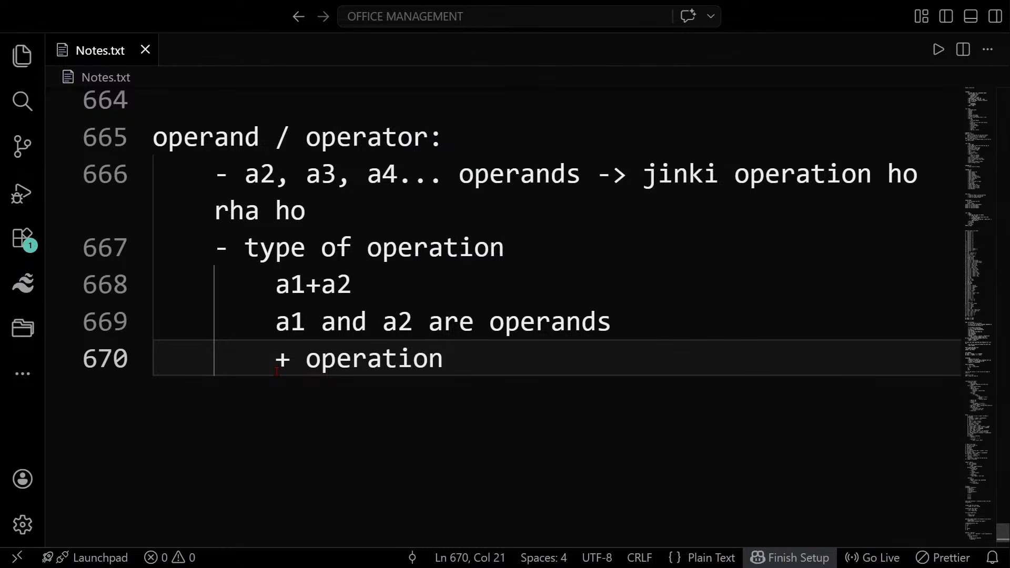
pyautogui.press('Return')
pyautogui.press('Return')
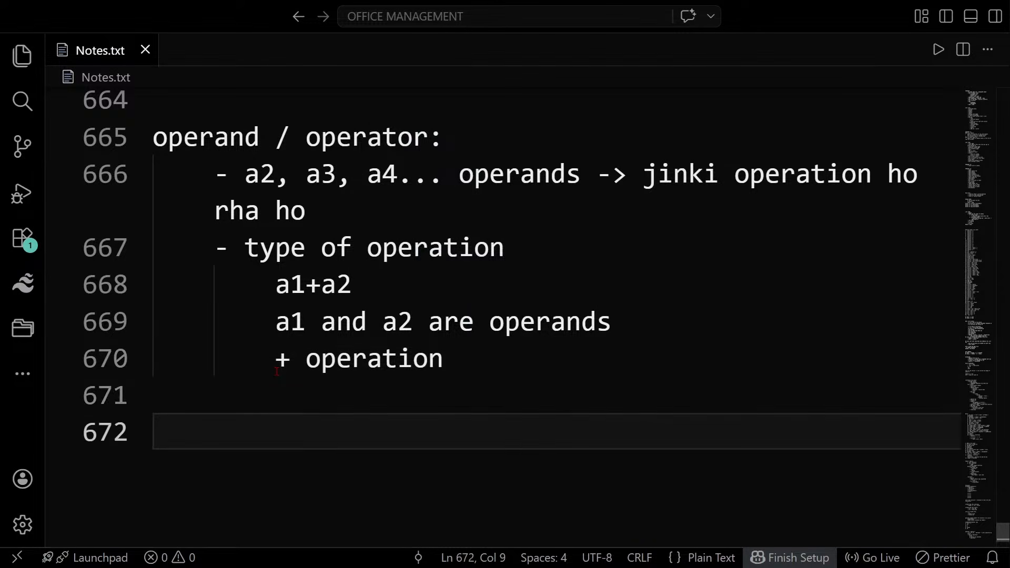
# Type the lines '10 + 20', '10 and 20 operands' and '+ operation' below the first example.
pyautogui.scroll(-1, 276, 371)
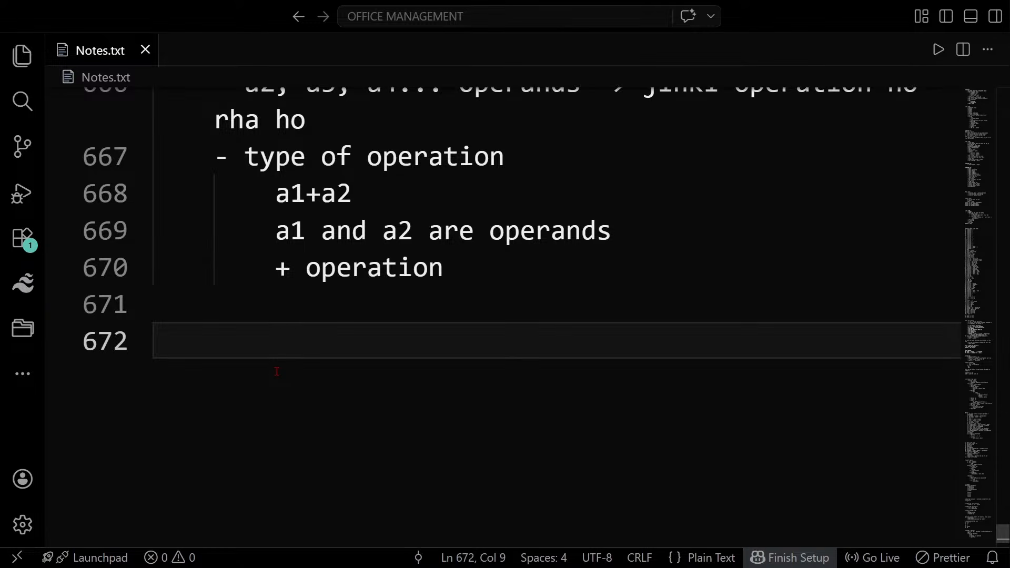
pyautogui.write('10 + 20')
pyautogui.press('Return')
pyautogui.write('10 and ')
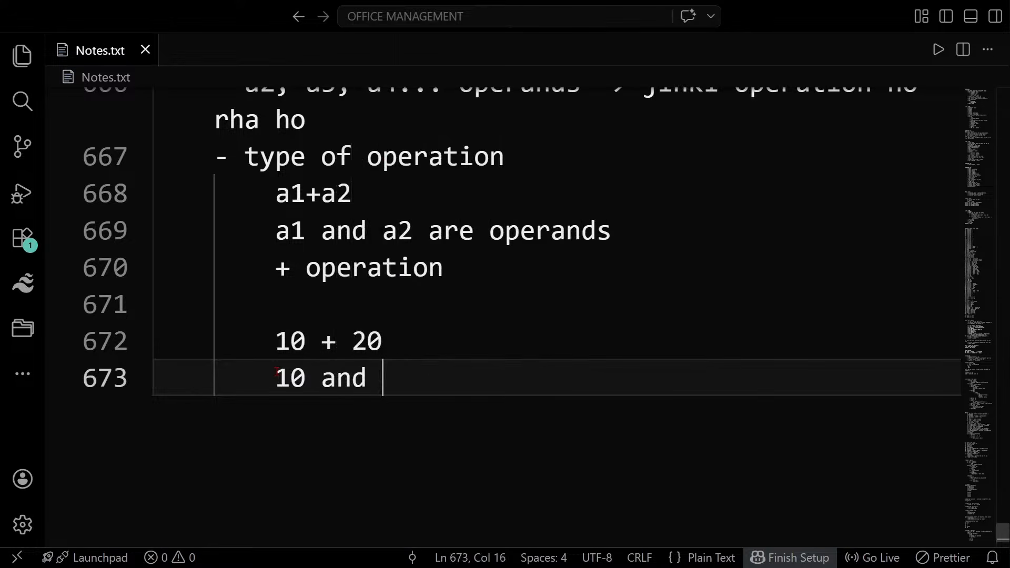
pyautogui.write('20 opera')
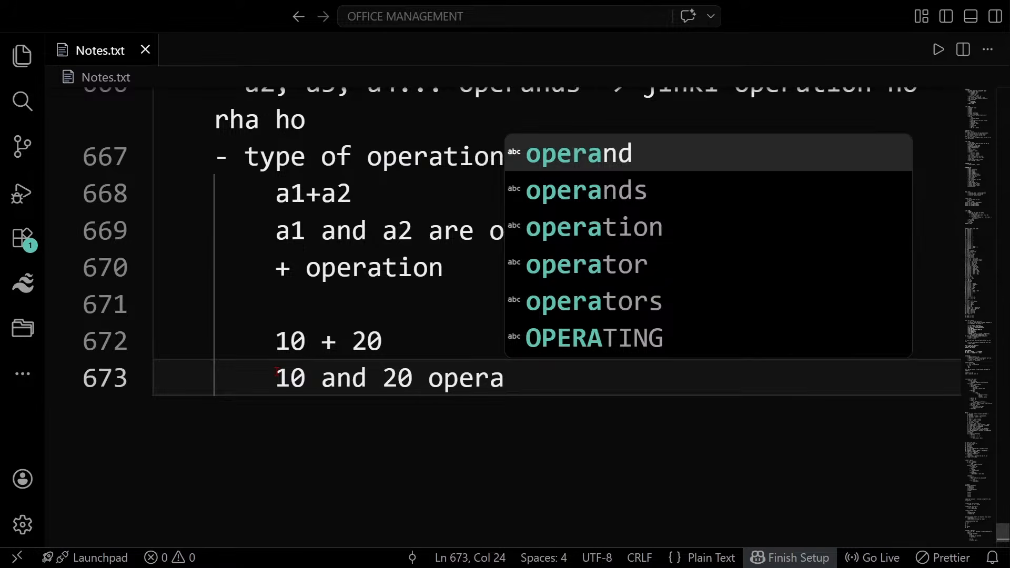
pyautogui.press('Down')
pyautogui.press('Return')
pyautogui.press('Return')
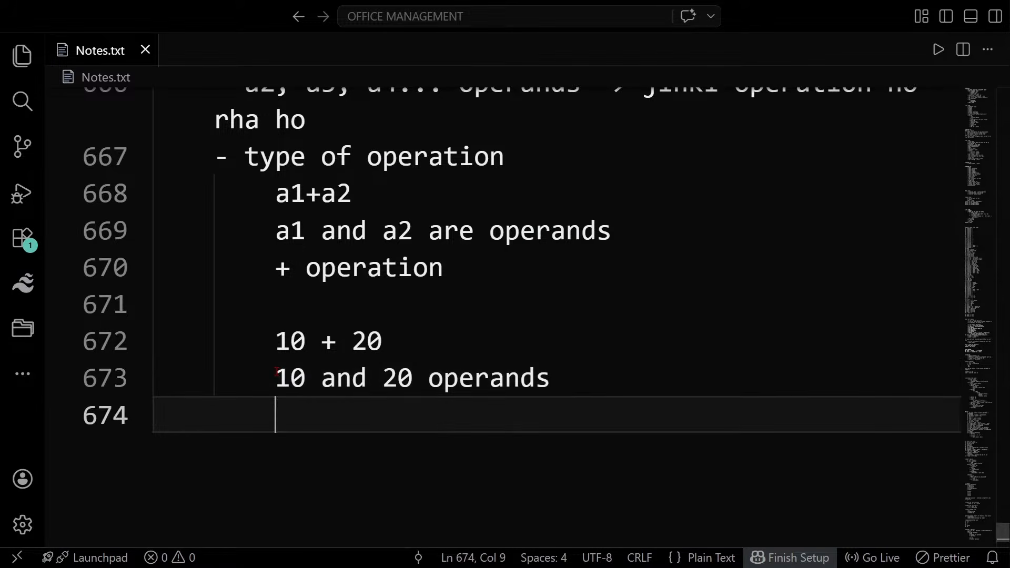
pyautogui.write('+ o')
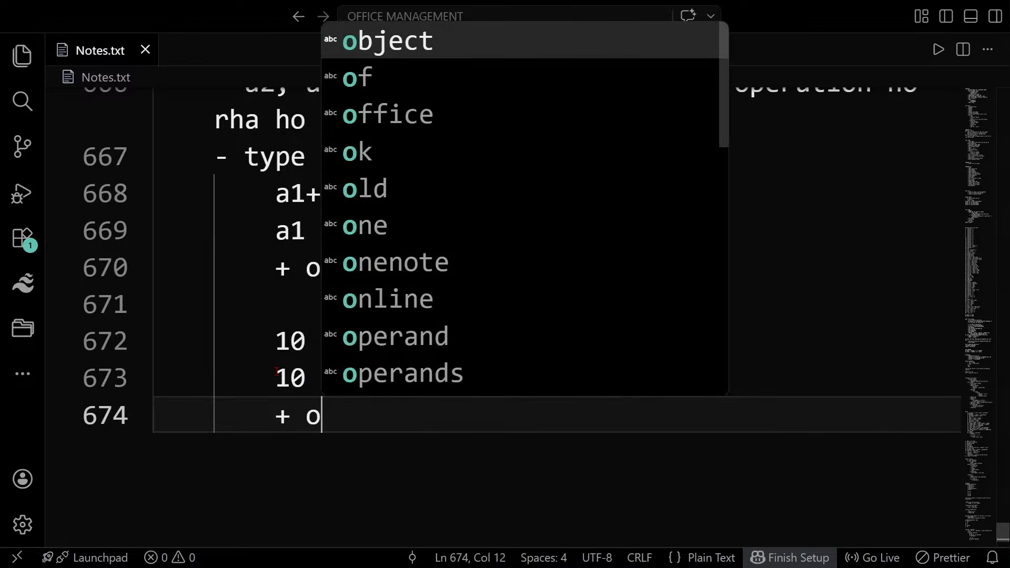
pyautogui.write('peartion')
pyautogui.press('BackSpace')
pyautogui.press('BackSpace')
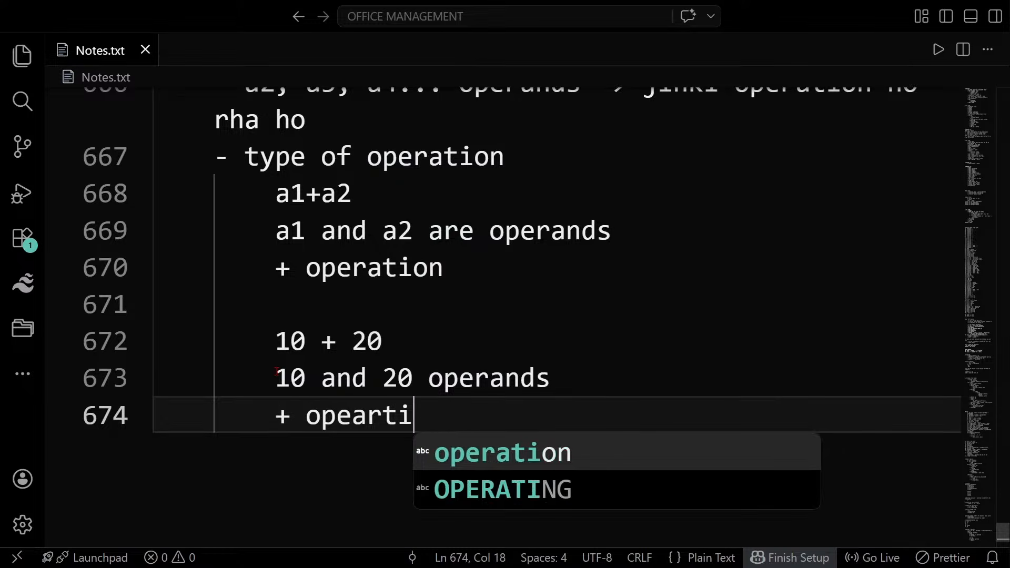
pyautogui.press('BackSpace')
pyautogui.press('BackSpace')
pyautogui.press('BackSpace')
pyautogui.press('BackSpace')
pyautogui.write('ration')
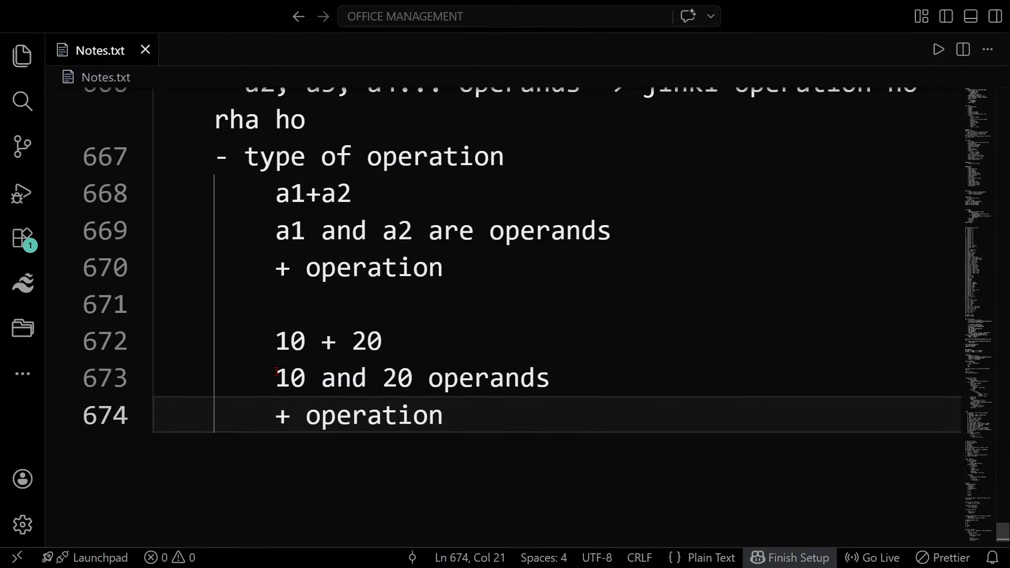
pyautogui.press('Return')
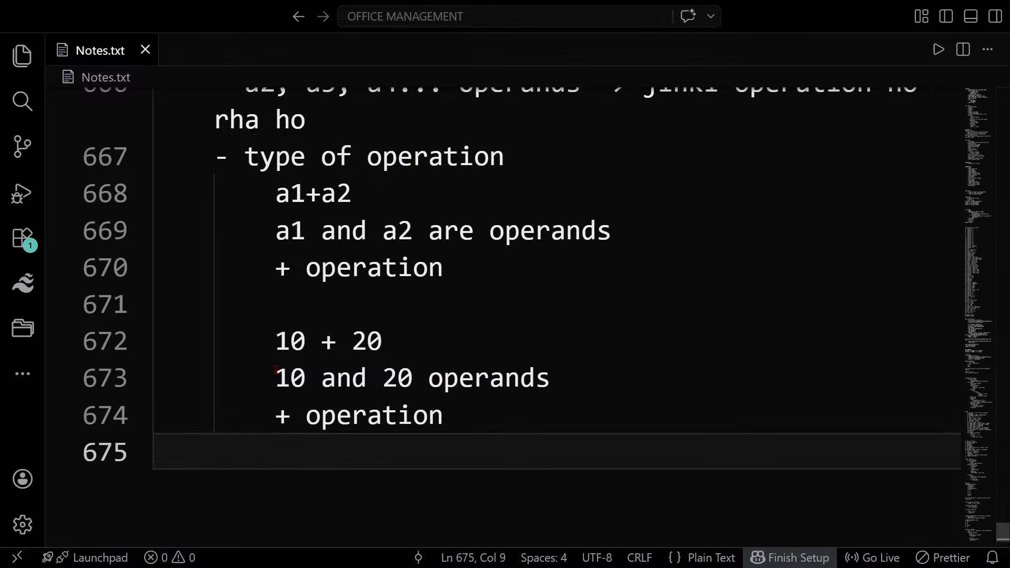
pyautogui.scroll(-3, 321, 361)
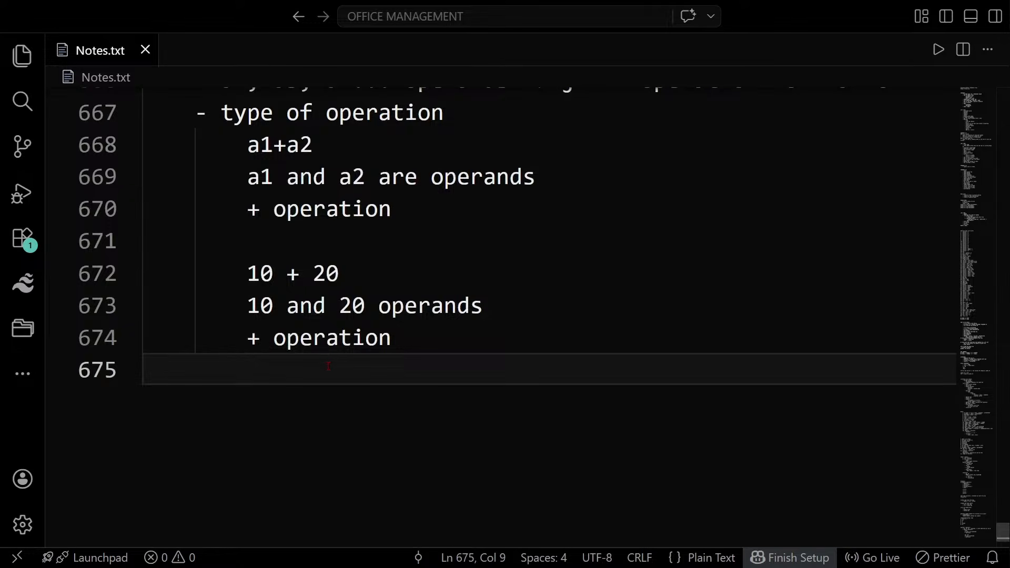
pyautogui.hotkey('alt', 'Tab')
pyautogui.hotkey('alt', 'Tab')
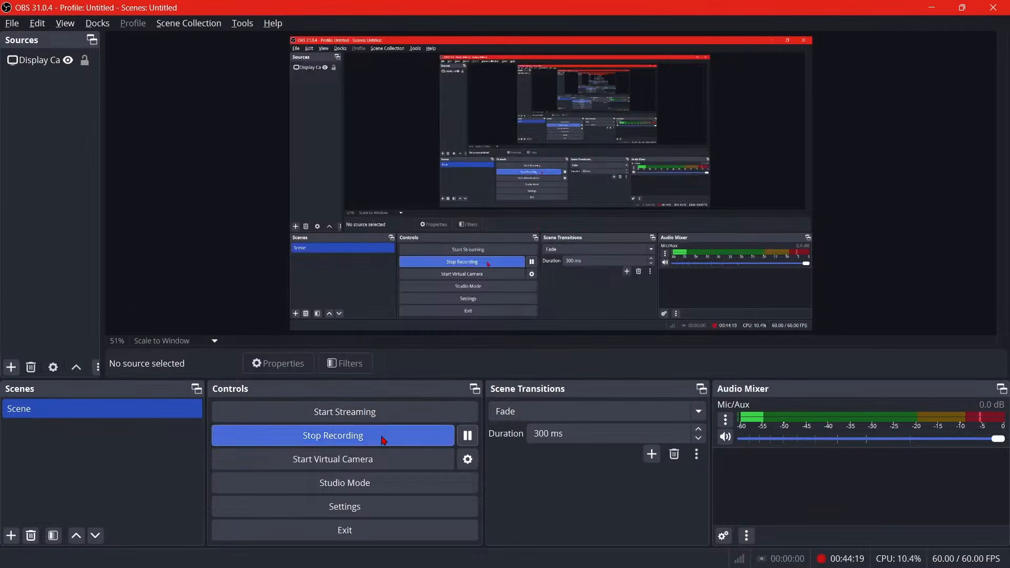
pyautogui.click(384, 440)
pyautogui.press('Return')
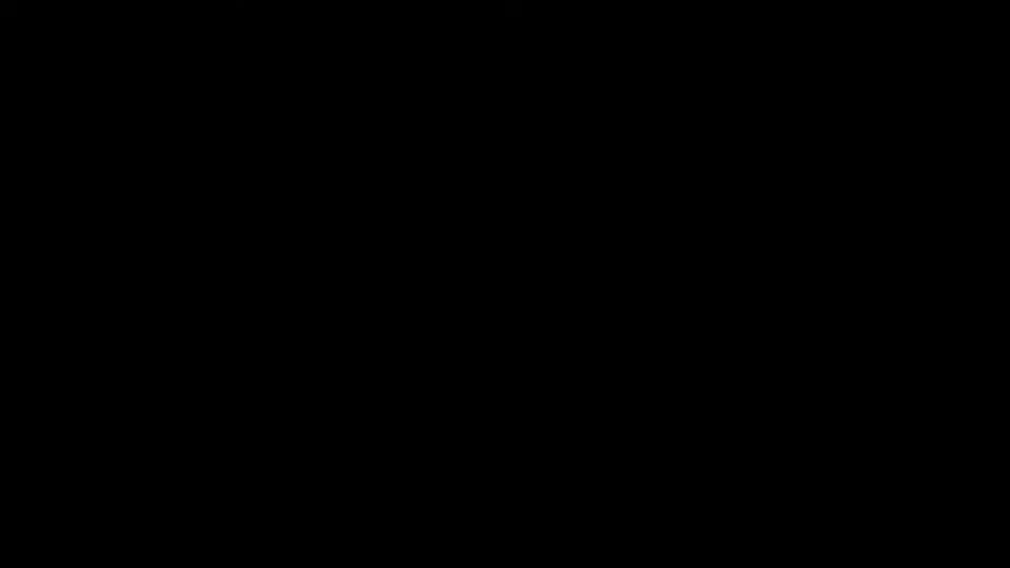